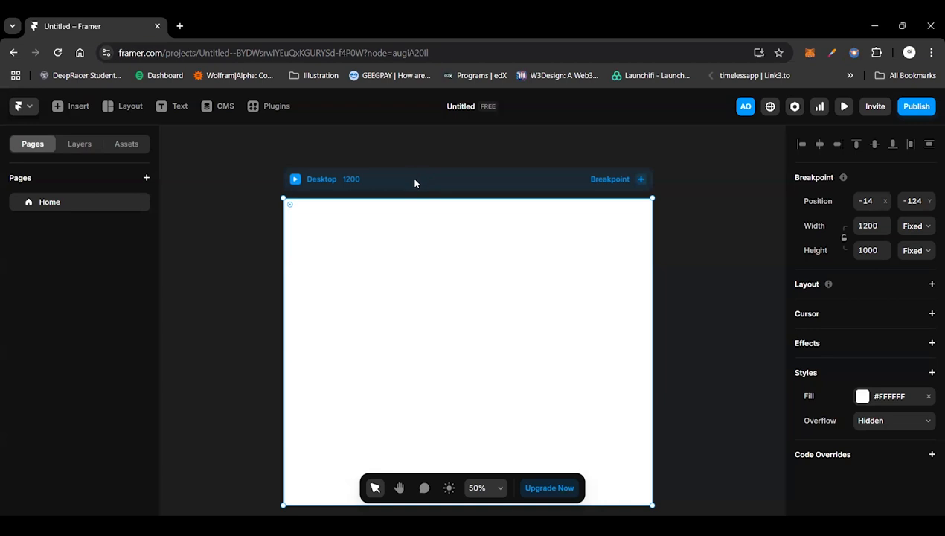
Step: Set the Desktop breakpoint's fill colour to black, #000000
left_click(79, 147)
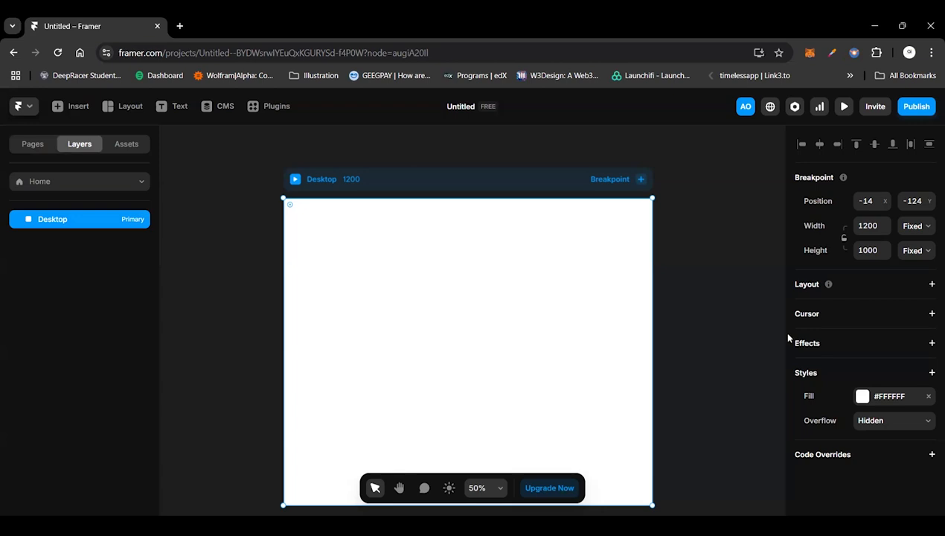
left_click(728, 313)
left_click(482, 186)
left_click(852, 402)
left_click_drag(639, 403, 618, 427)
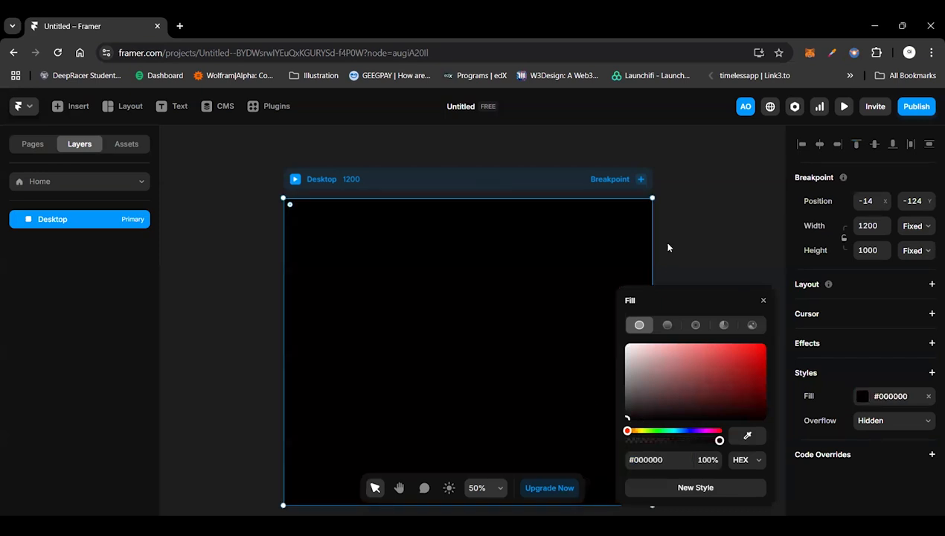
left_click(694, 236)
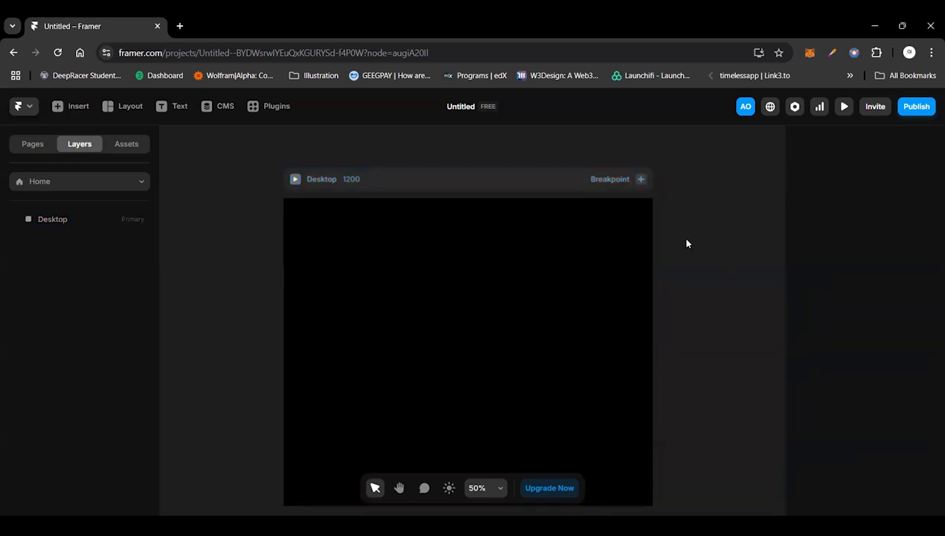
left_click(502, 191)
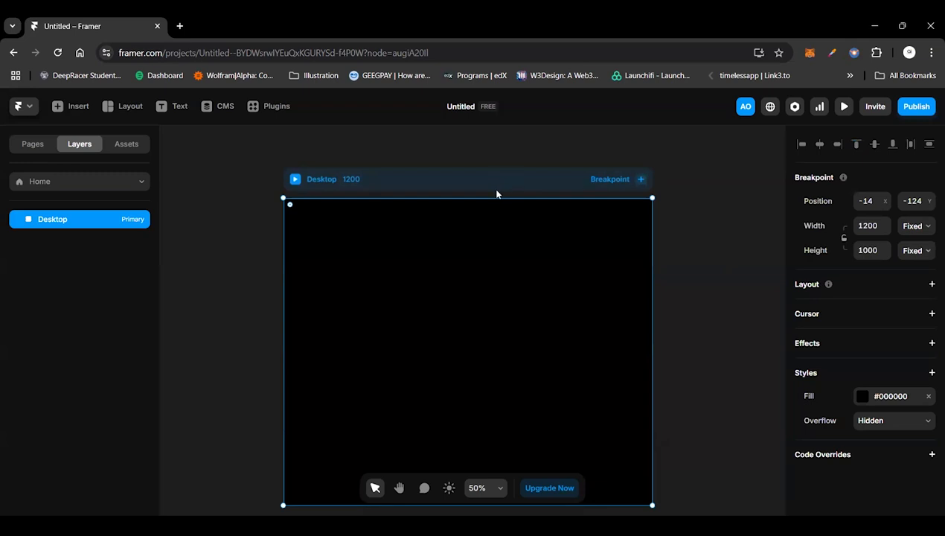
scroll(496, 191, "up", 1)
scroll(496, 191, "down", 1)
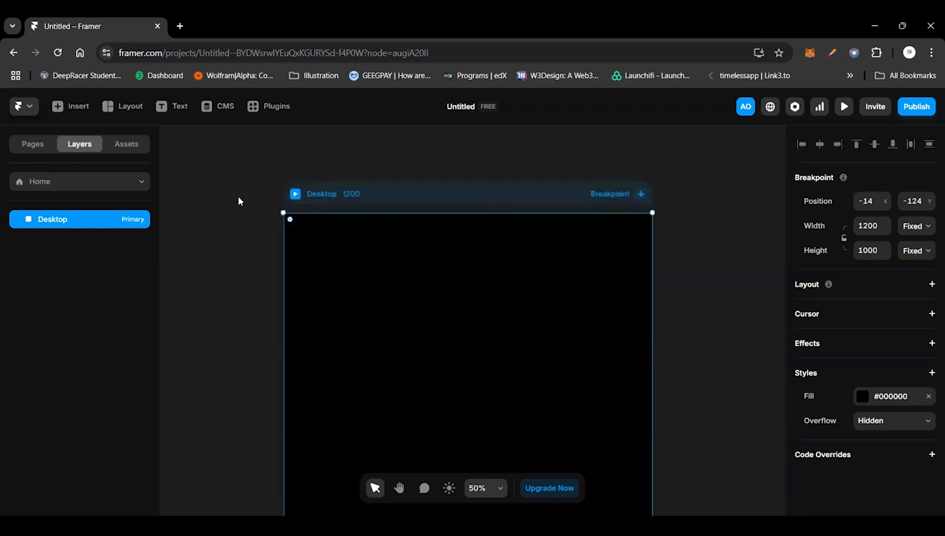
scroll(238, 201, "left", 3)
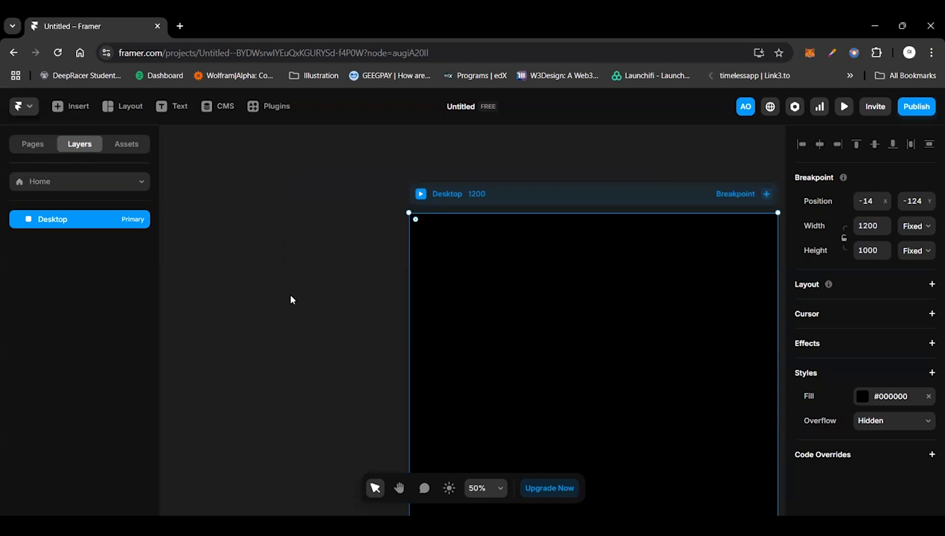
type("i")
type("t")
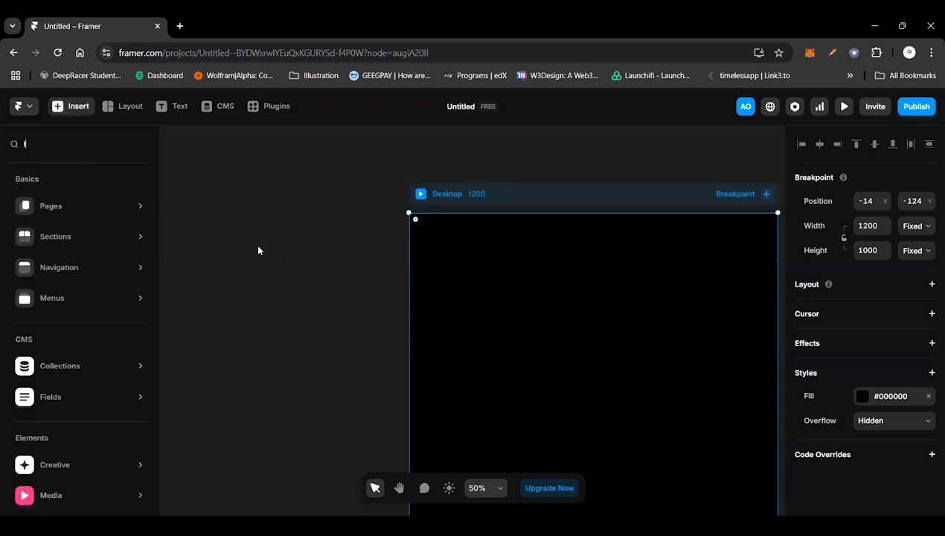
left_click(268, 272)
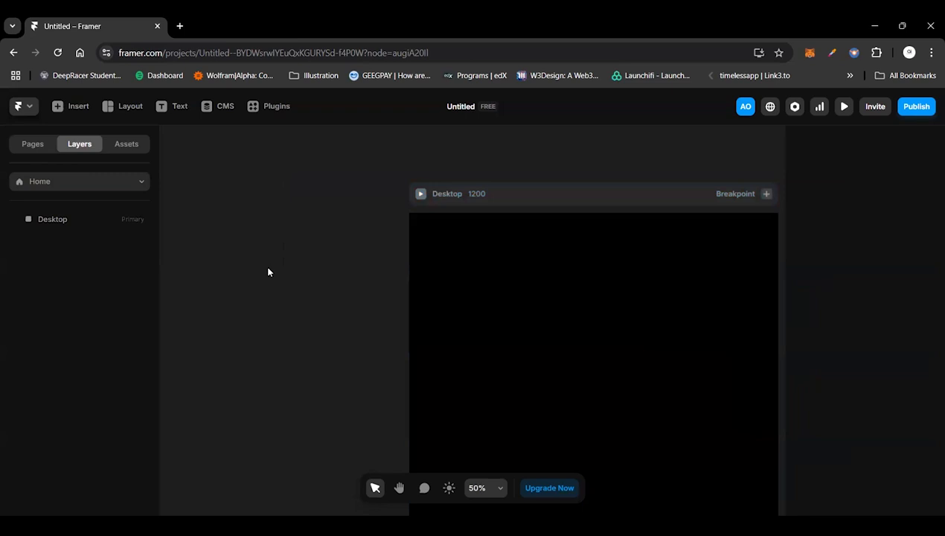
Step: Place a text layer reading "A" on the empty canvas beside the Desktop frame
key("t")
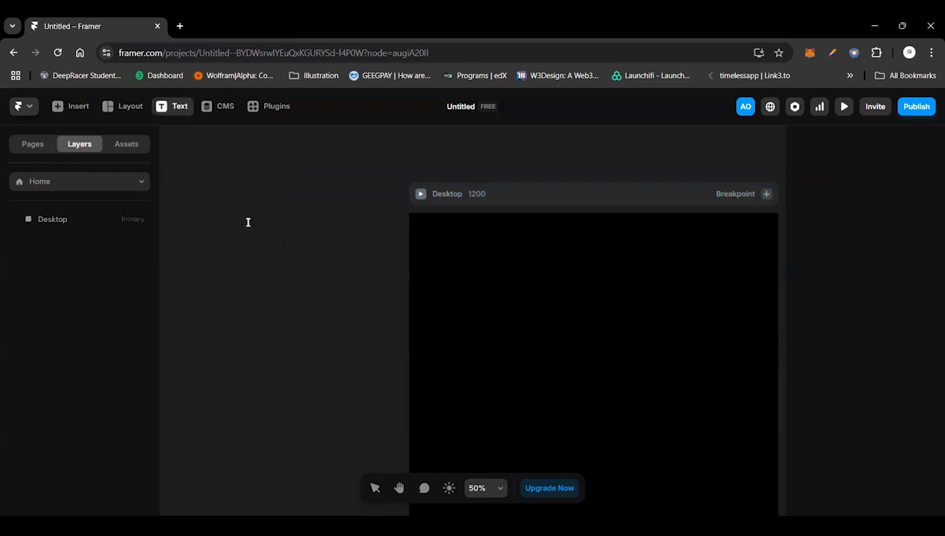
left_click(248, 222)
type("A")
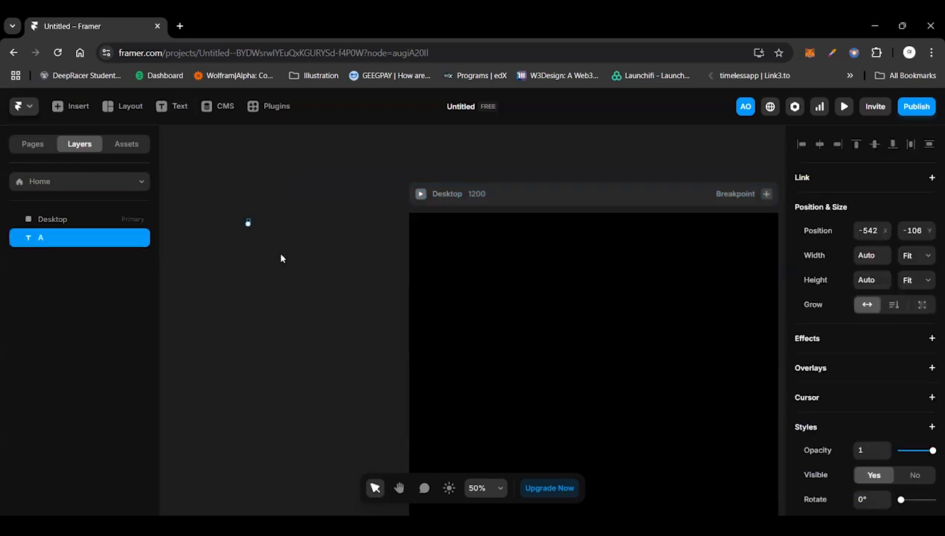
Step: Set the font of the "A" text layer to Bricolage Grotesque
scroll(895, 475, "down", 3)
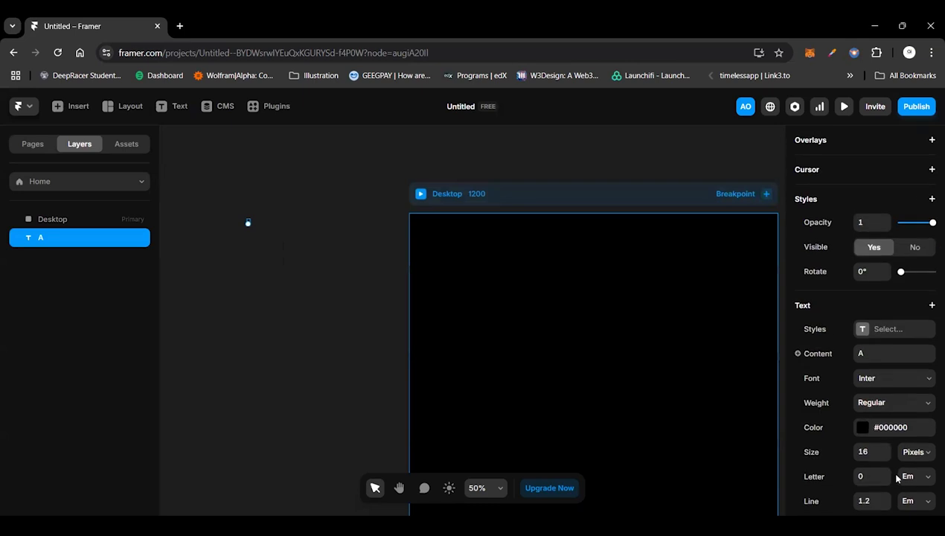
scroll(895, 476, "down", 1)
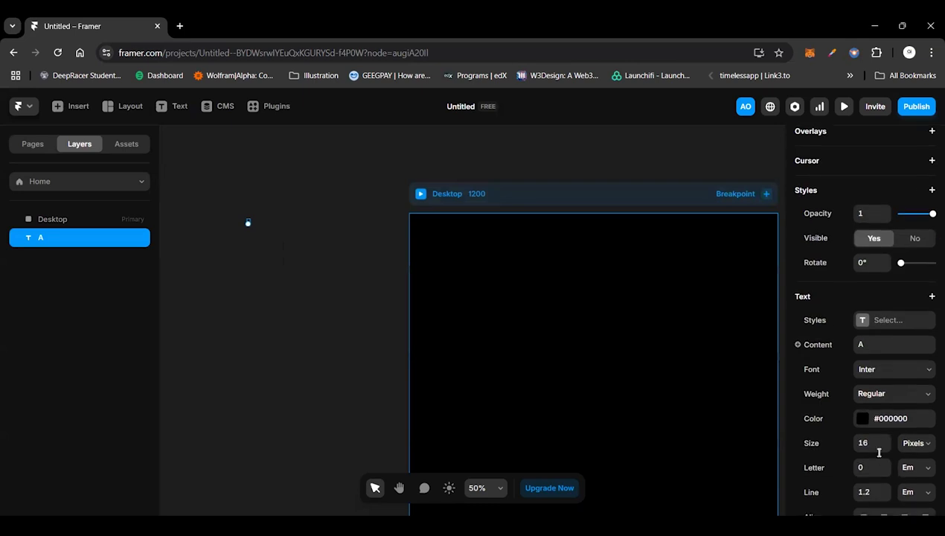
left_click(915, 377)
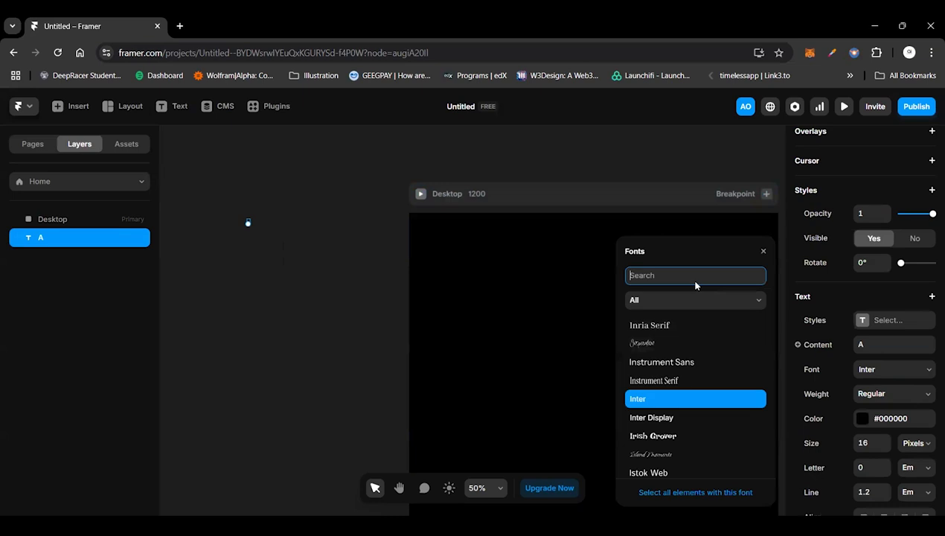
type("Bri")
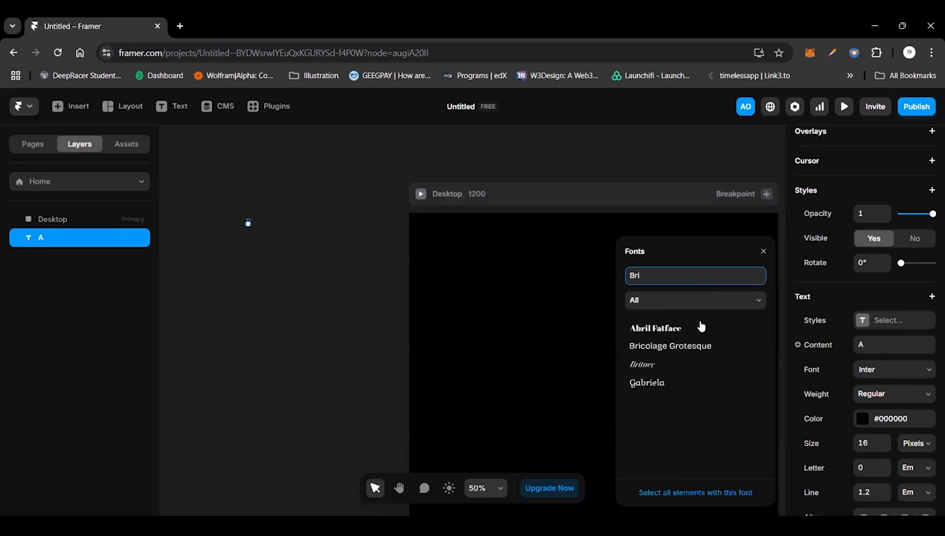
left_click(679, 346)
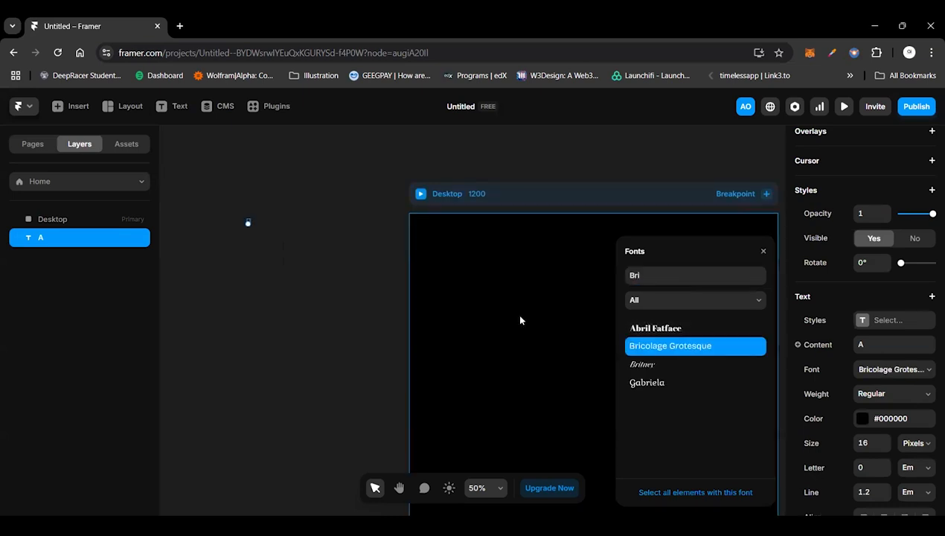
left_click(282, 241)
Step: Set the "A" text to size 64 pixels and Extra Bold weight
left_click(248, 221)
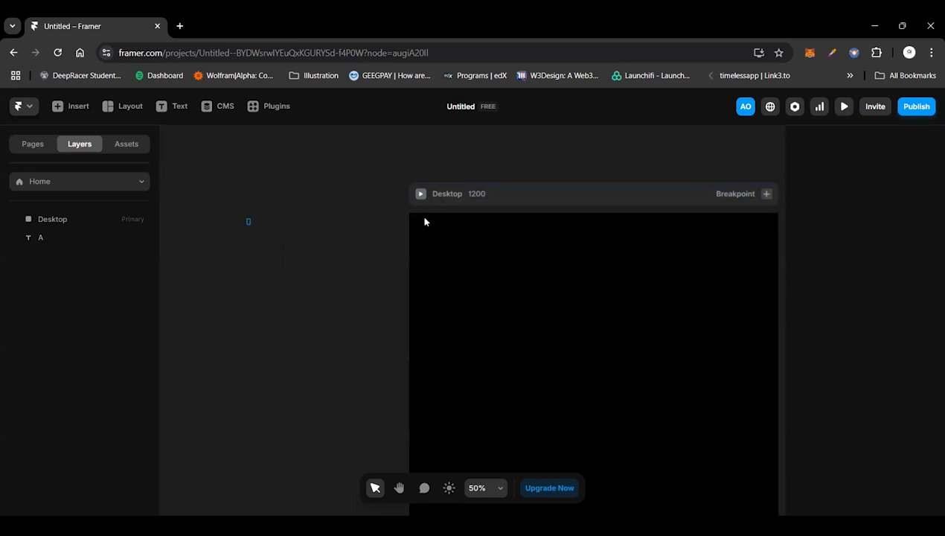
left_click(871, 444)
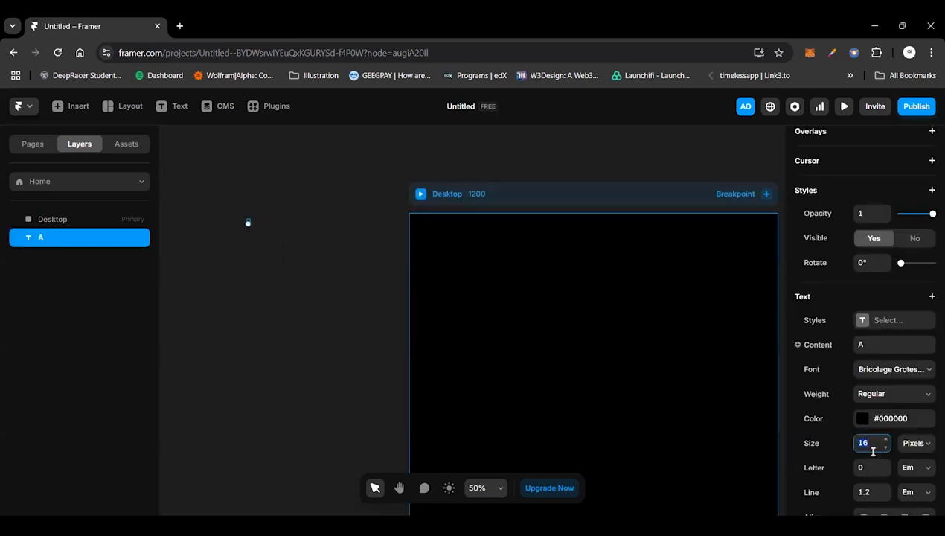
type("64")
left_click(885, 393)
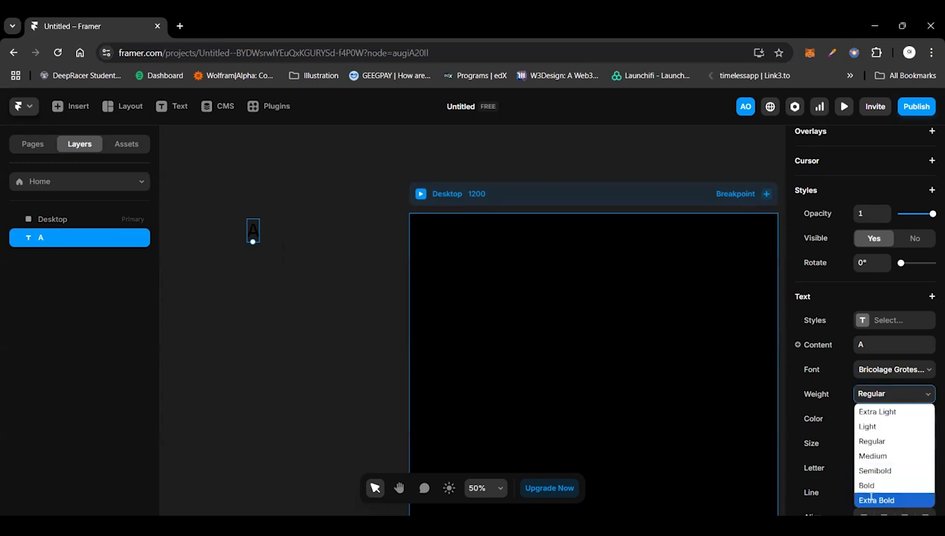
left_click(871, 499)
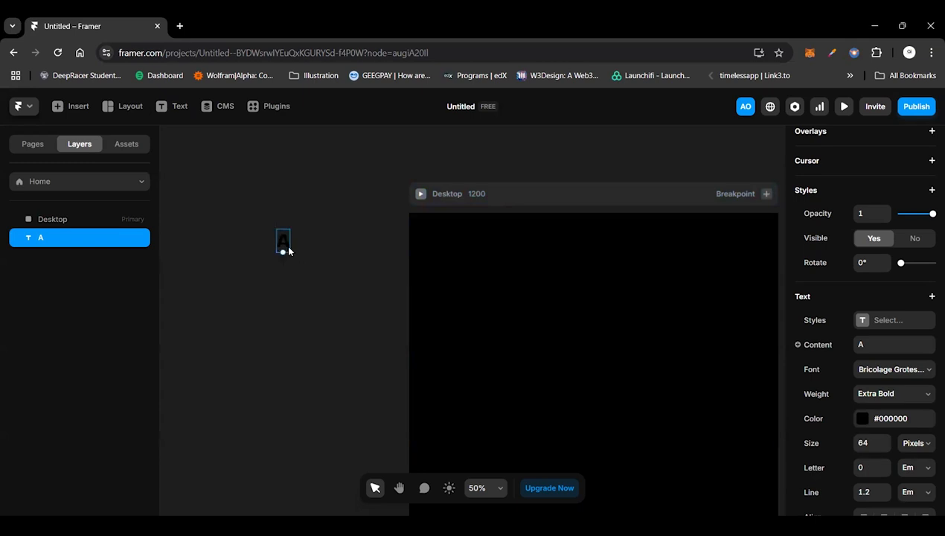
Step: Turn the "A" text layer into a new component titled "Logo"
key("ctrl+alt+k")
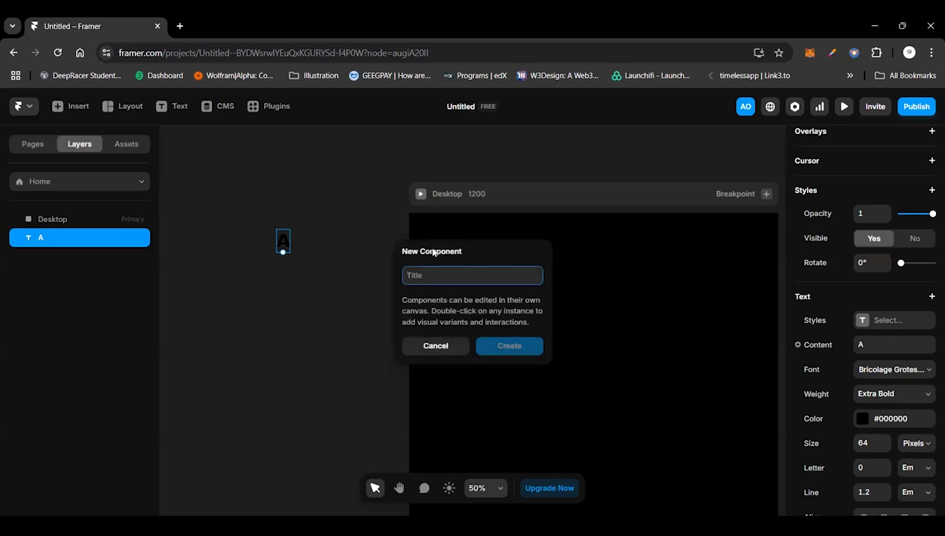
type("Logo")
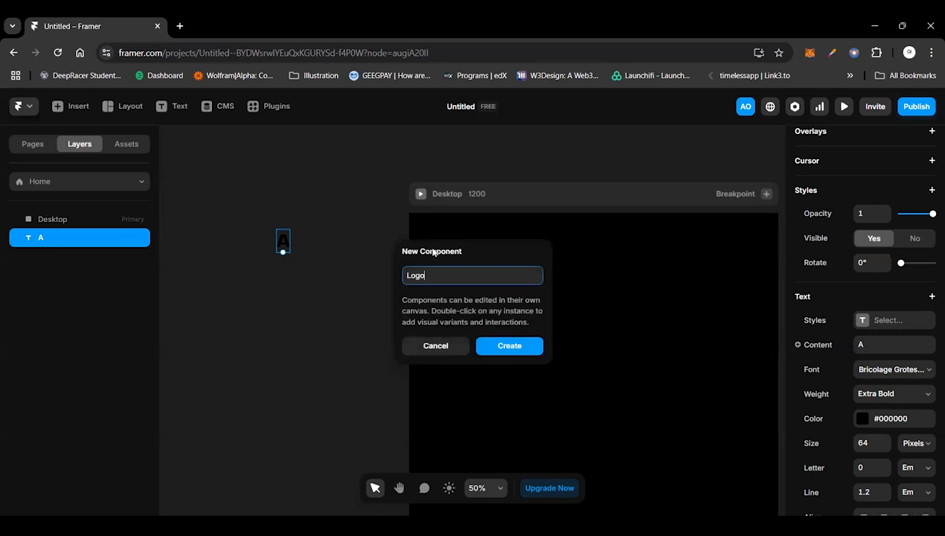
key("Return")
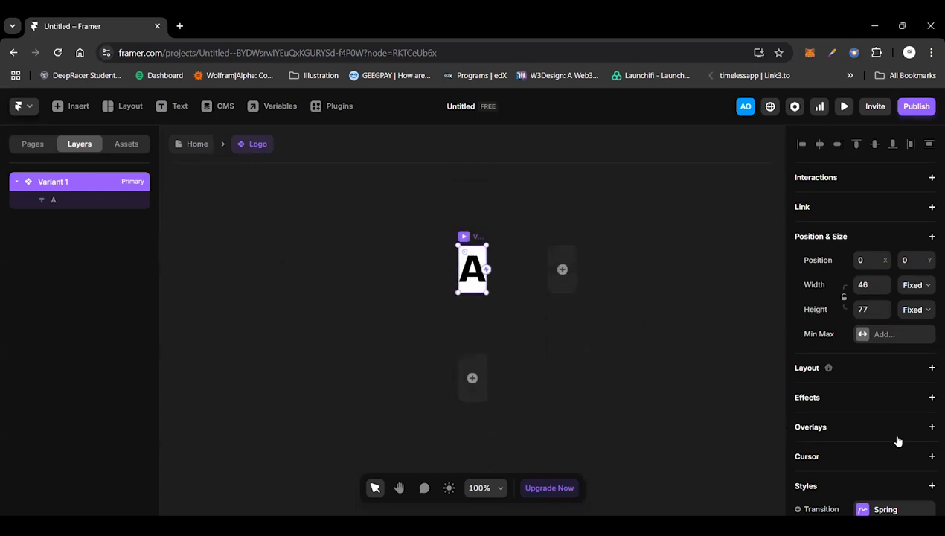
Step: Remove the white fill from the Logo component's primary variant and add a Hover variant to it
scroll(898, 441, "down", 1)
scroll(898, 441, "down", 5)
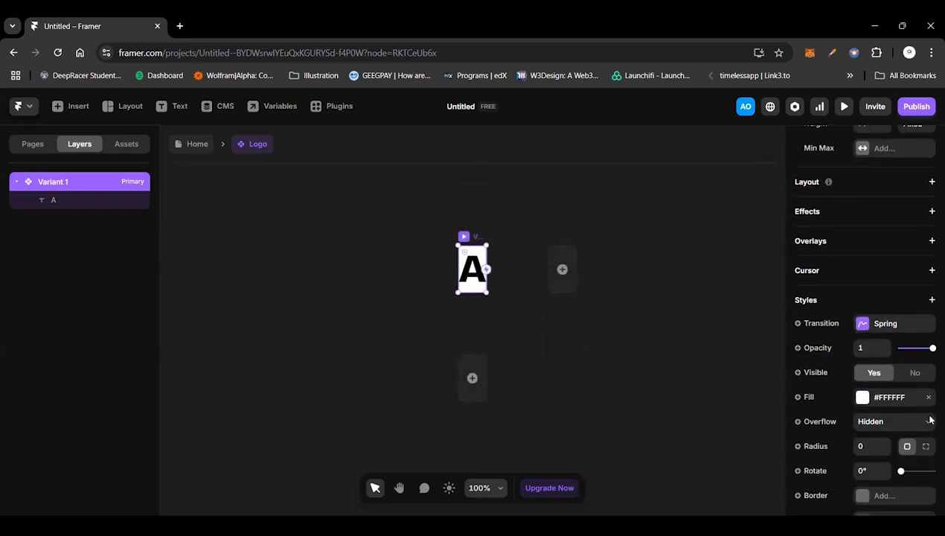
left_click(927, 396)
left_click(477, 376)
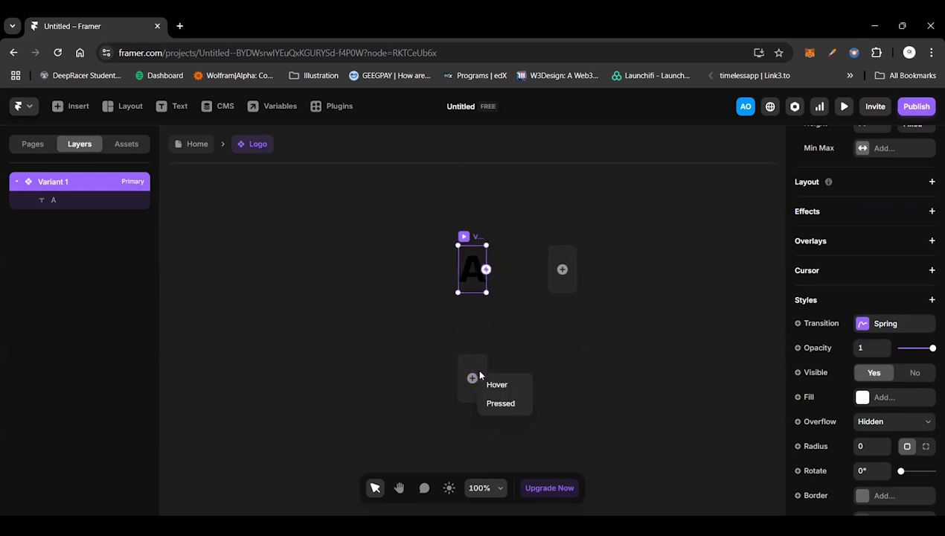
left_click(496, 384)
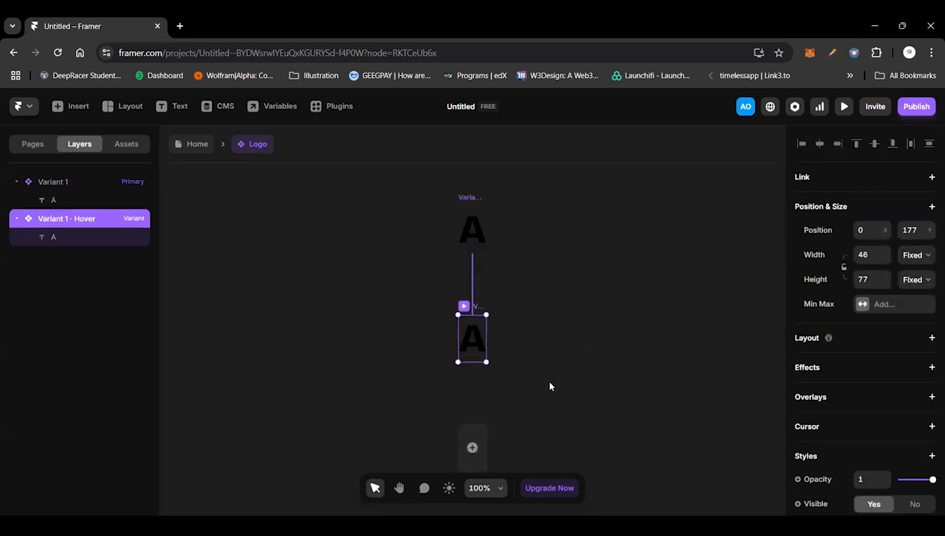
scroll(538, 374, "up", 1)
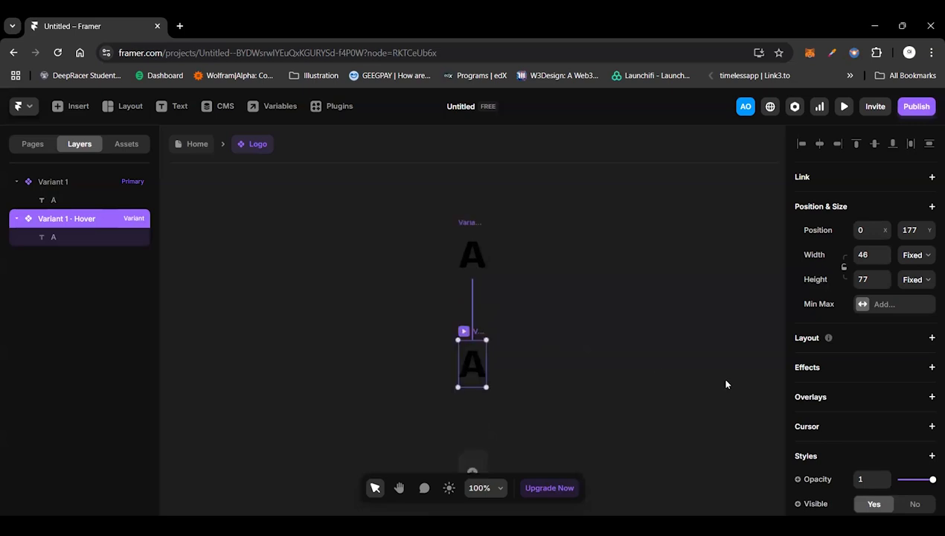
Step: Change the "A" text colour in the Hover variant to amber, #FFB700
scroll(878, 442, "down", 2)
scroll(877, 441, "down", 2)
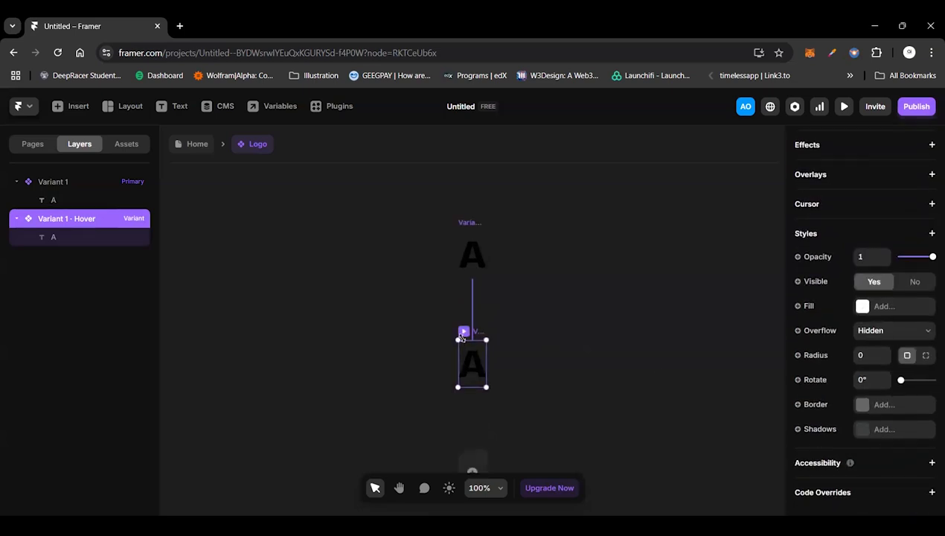
left_click(40, 236)
scroll(896, 446, "down", 5)
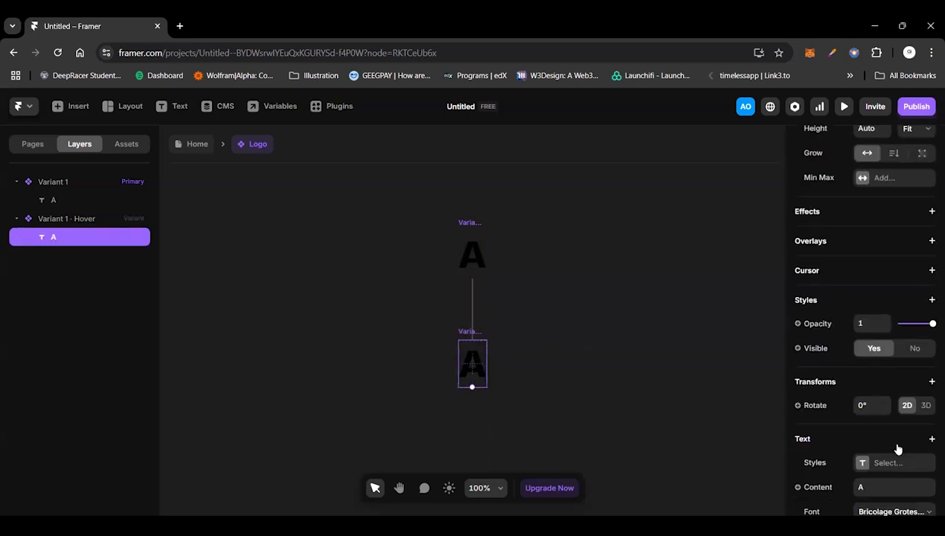
left_click(884, 444)
scroll(863, 413, "down", 3)
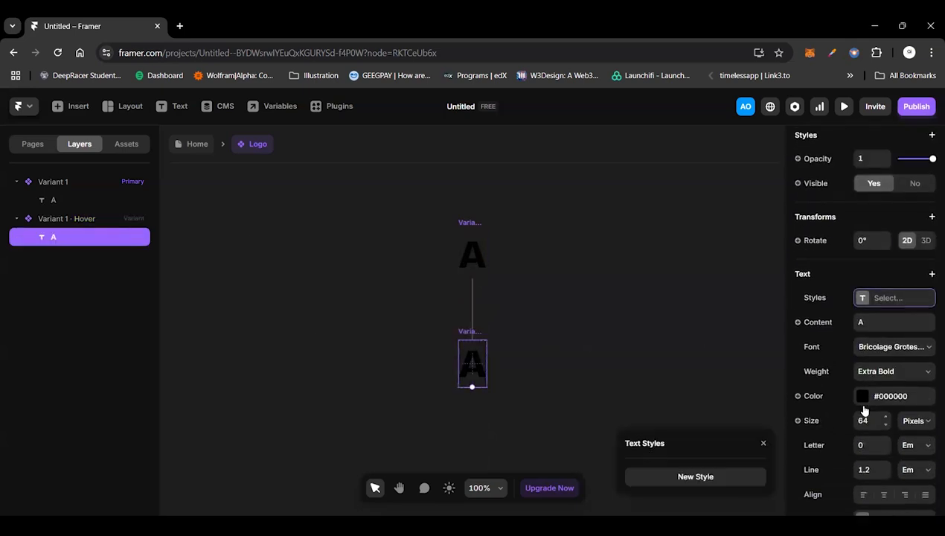
left_click(863, 402)
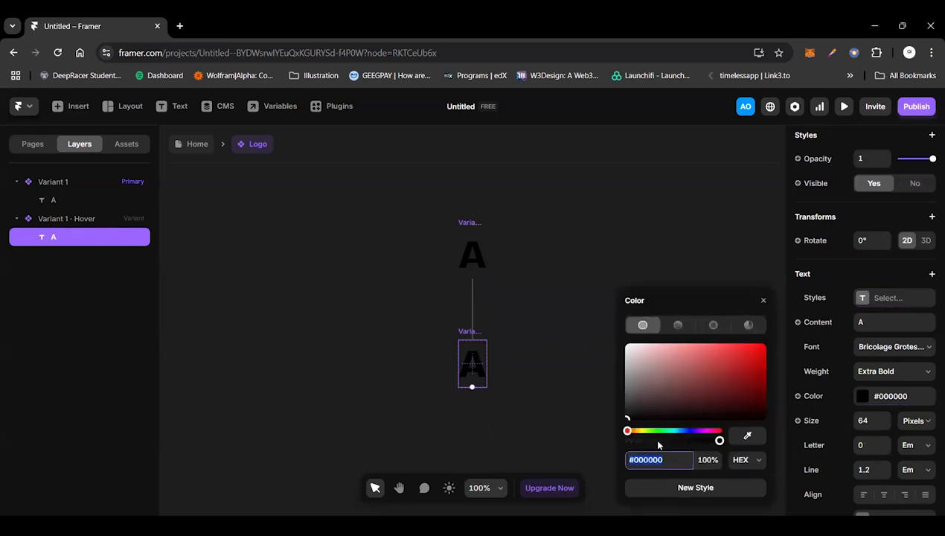
left_click(637, 432)
left_click_drag(752, 360, 812, 286)
left_click_drag(636, 432, 641, 431)
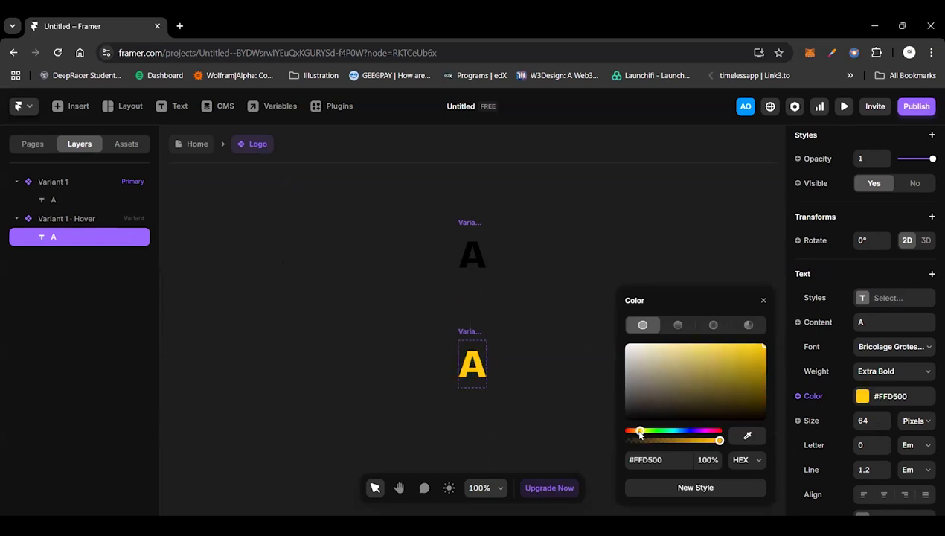
left_click(637, 435)
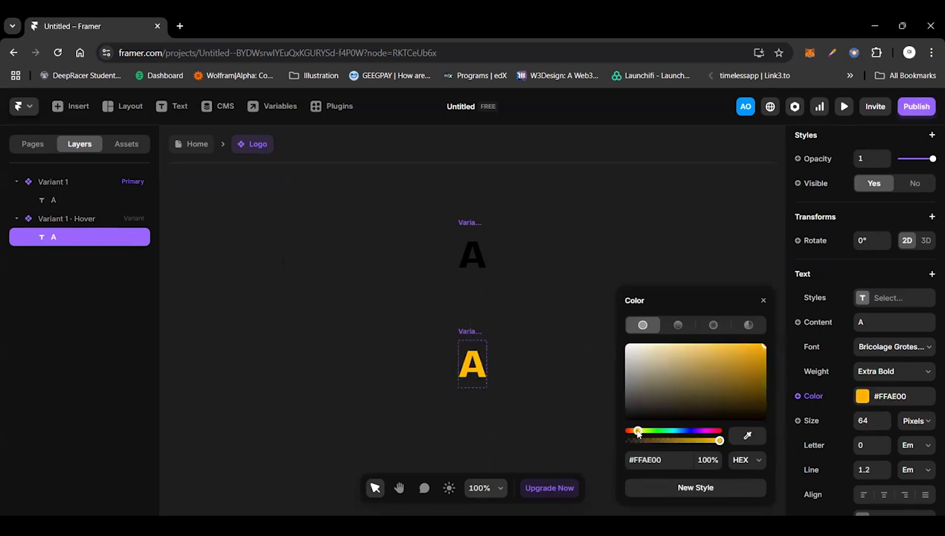
left_click_drag(637, 434, 637, 434)
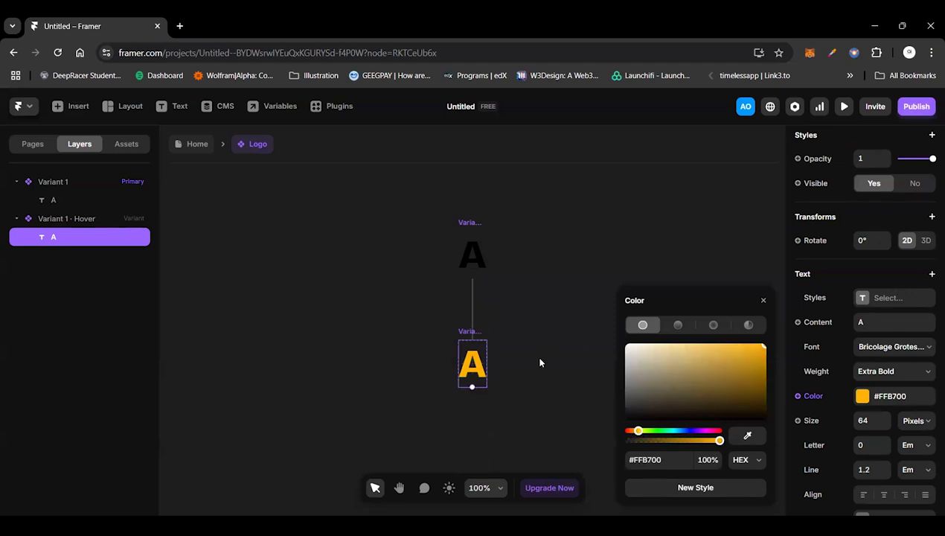
left_click(537, 360)
left_click(464, 222)
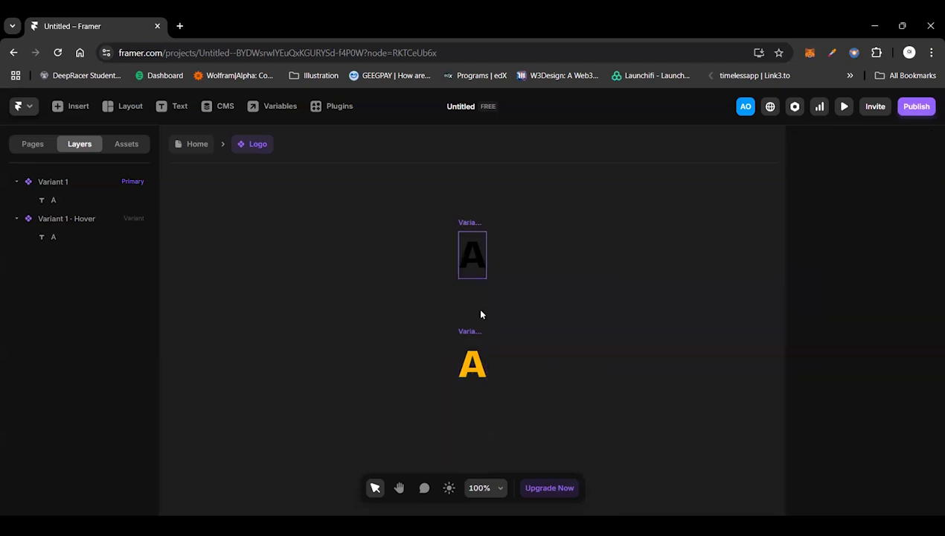
left_click(466, 332)
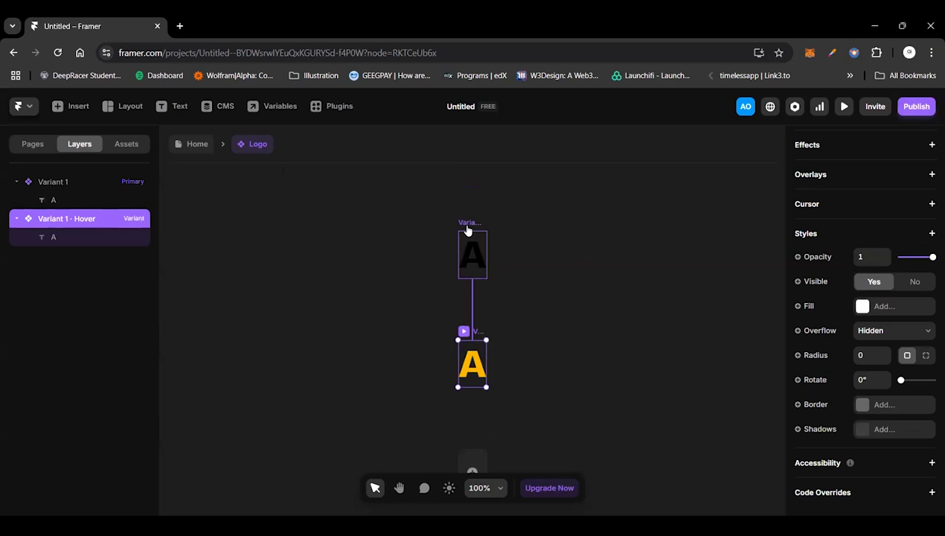
Step: Preview the Logo component's primary variant and return to editing it
left_click(465, 224)
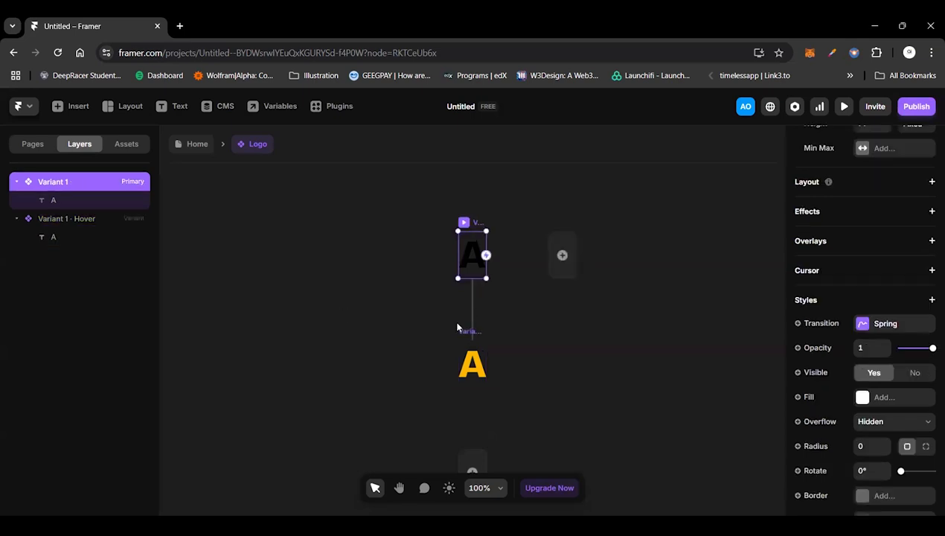
key("ctrl+p")
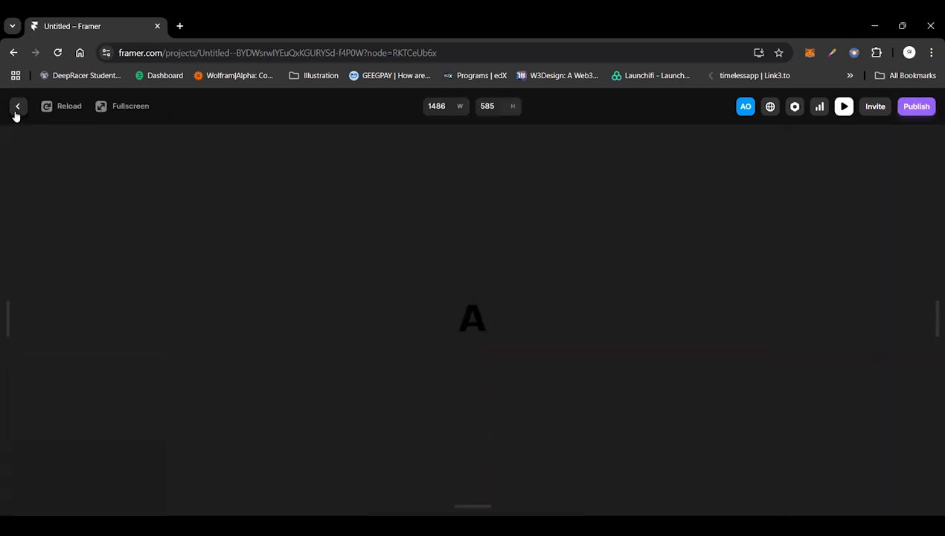
key("Escape")
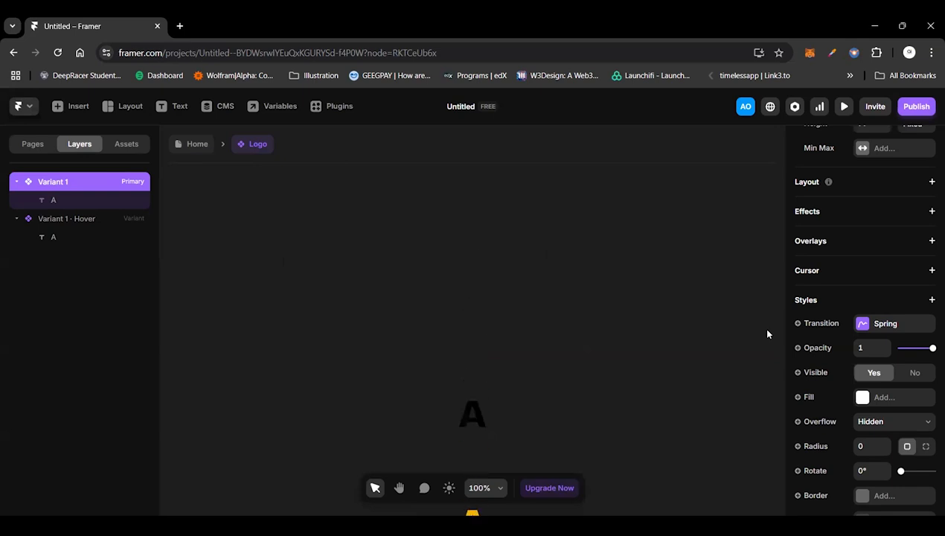
scroll(871, 241, "up", 2)
scroll(872, 241, "up", 3)
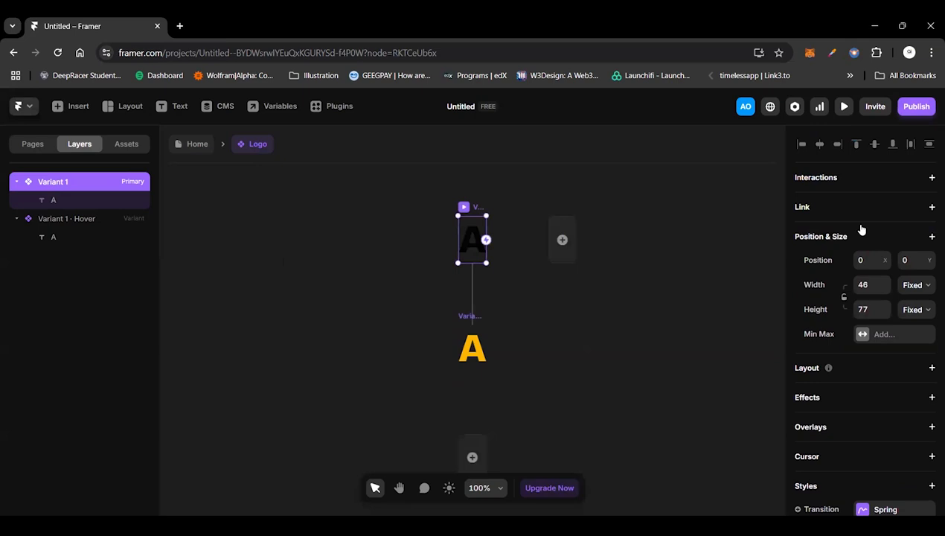
left_click(930, 206)
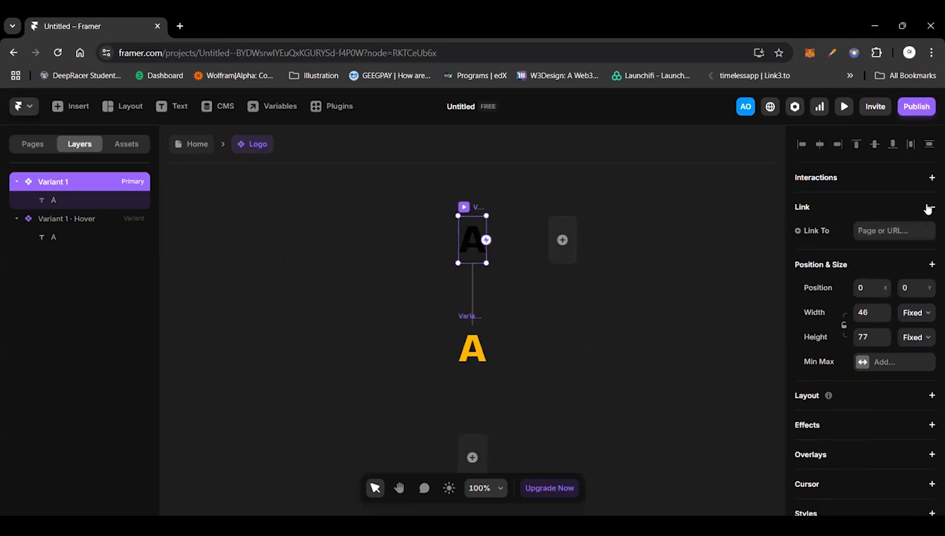
left_click(878, 230)
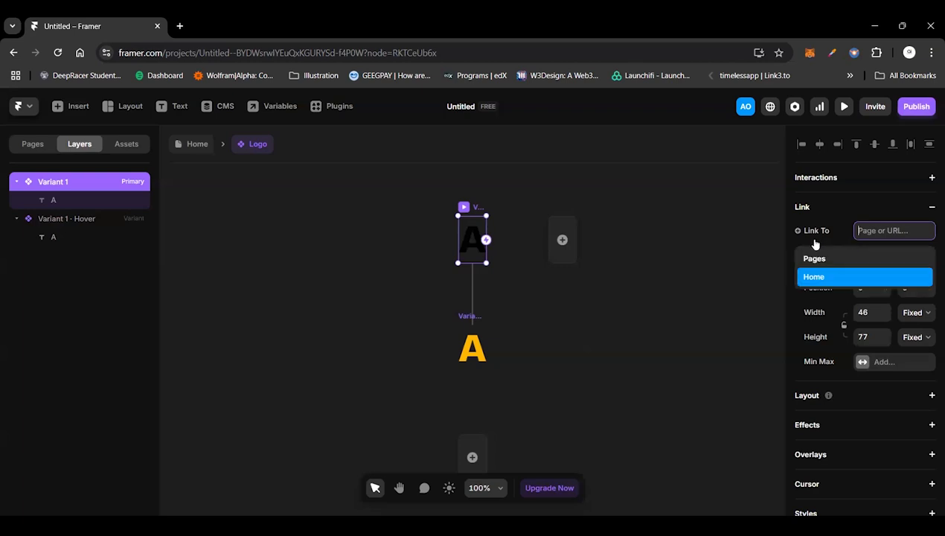
left_click(705, 260)
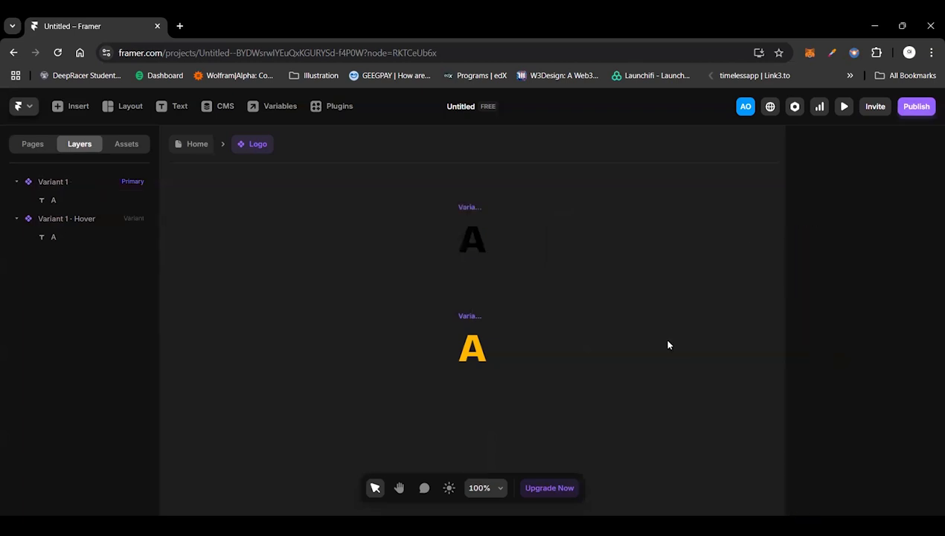
Step: Add a link to the Logo's primary variant, create a variable for its Link To value, and return to the Home page
left_click(469, 210)
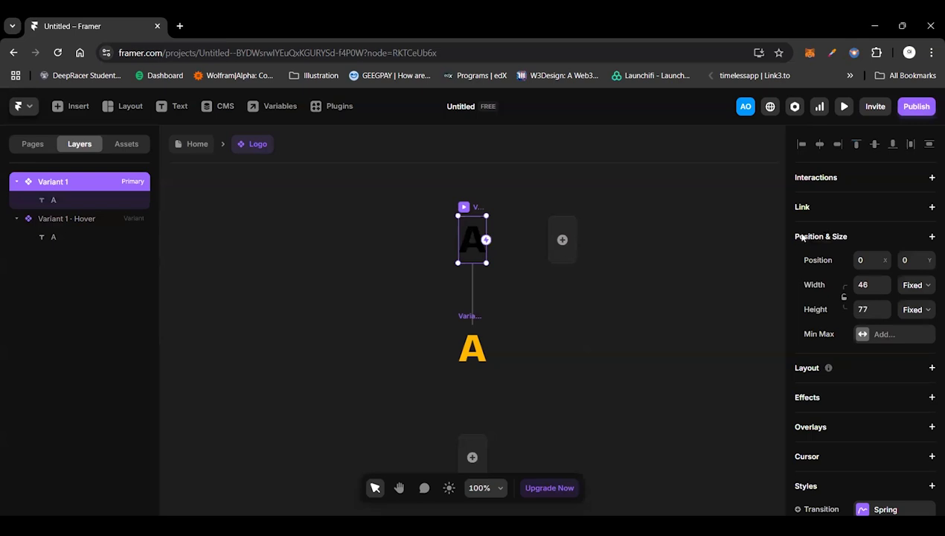
left_click(802, 207)
left_click(798, 230)
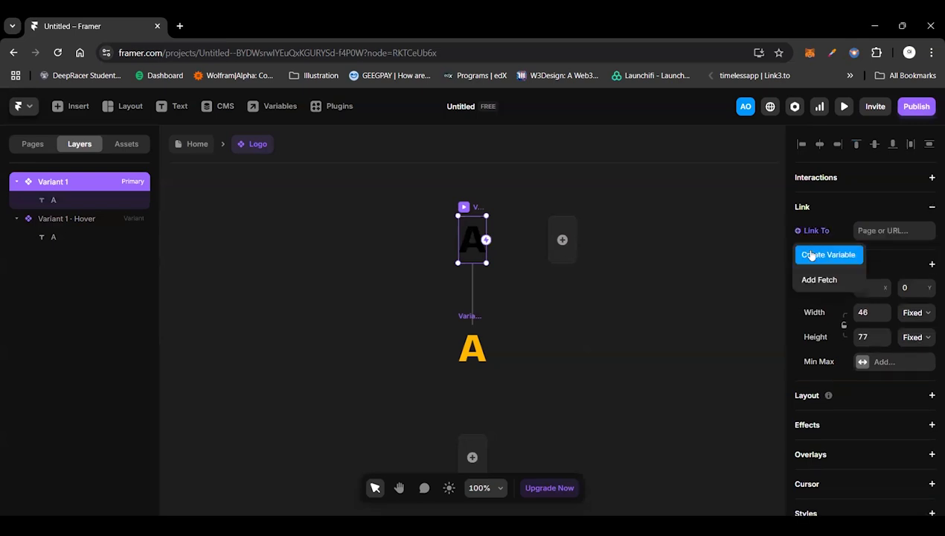
left_click(811, 256)
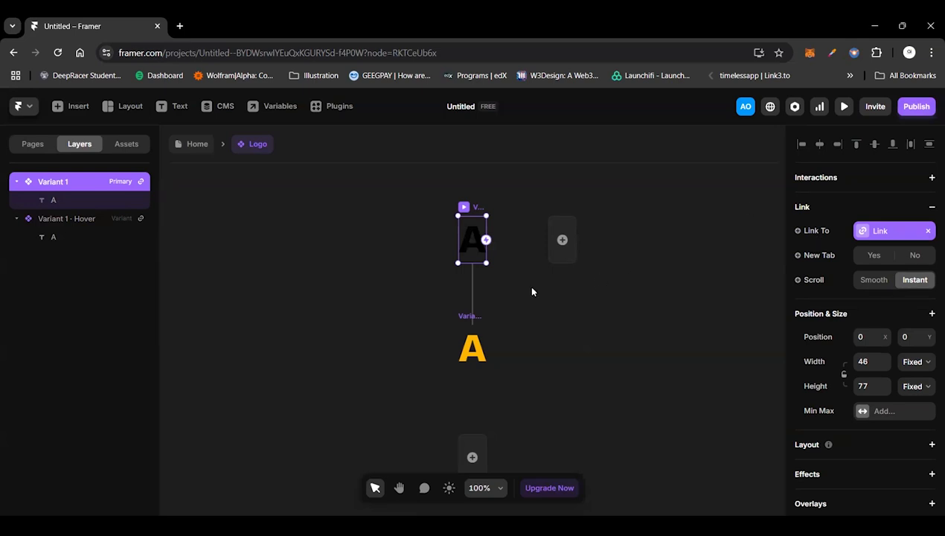
left_click(191, 144)
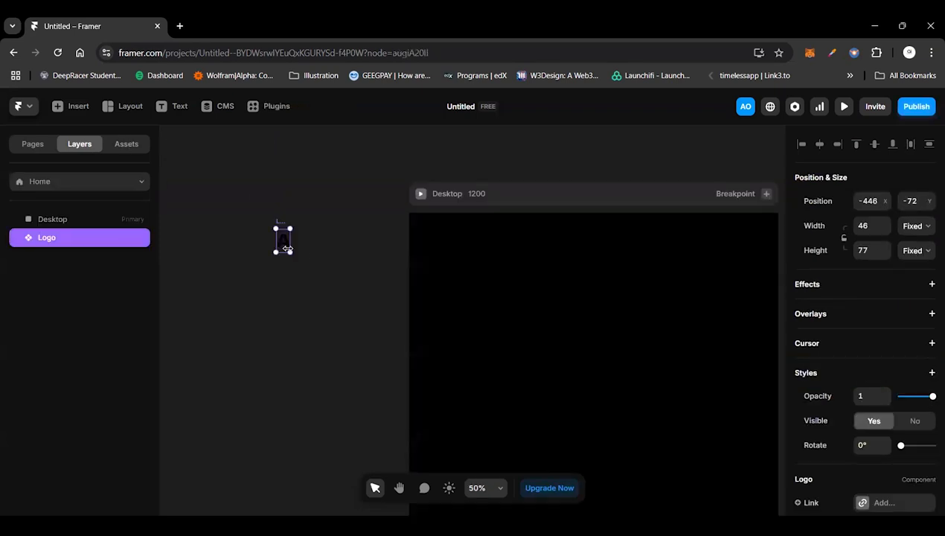
Step: Add a "View my work" text layer on the empty canvas below the logo, outside the Desktop page
scroll(288, 247, "left", 3)
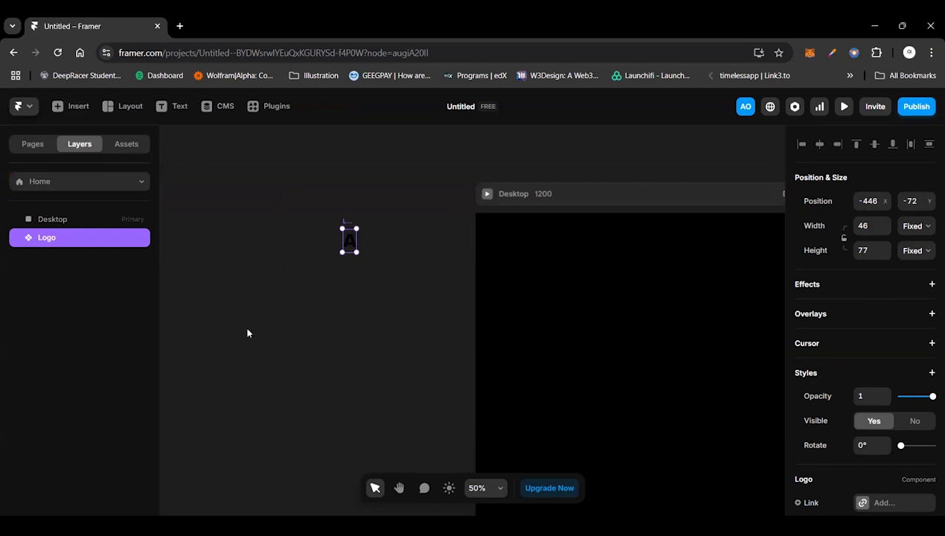
left_click(260, 407)
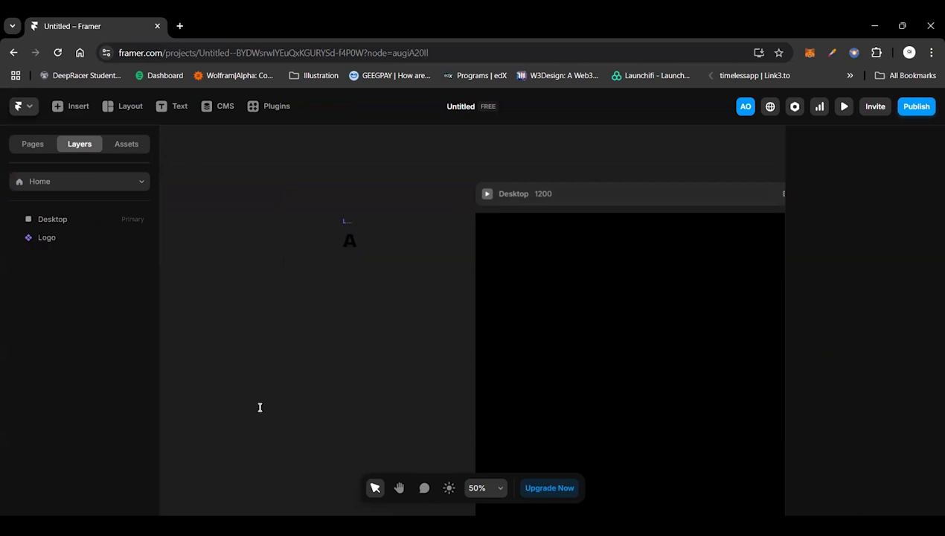
key("t")
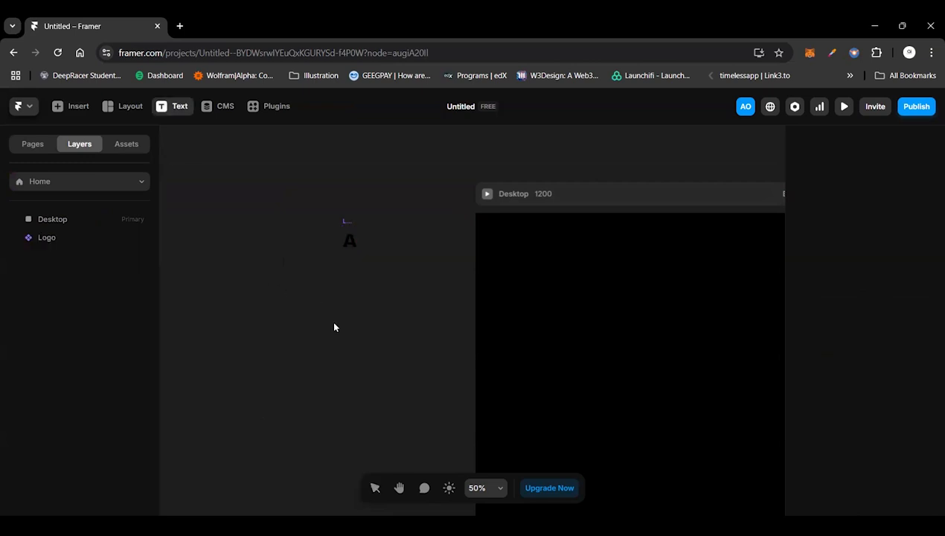
left_click(334, 327)
type("View my wi")
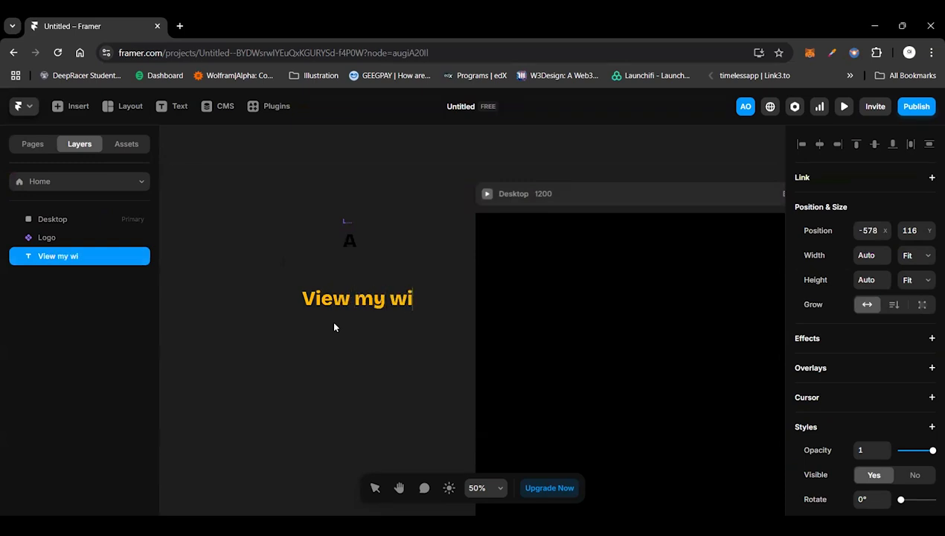
key("BackSpace")
type("ork")
key("Escape")
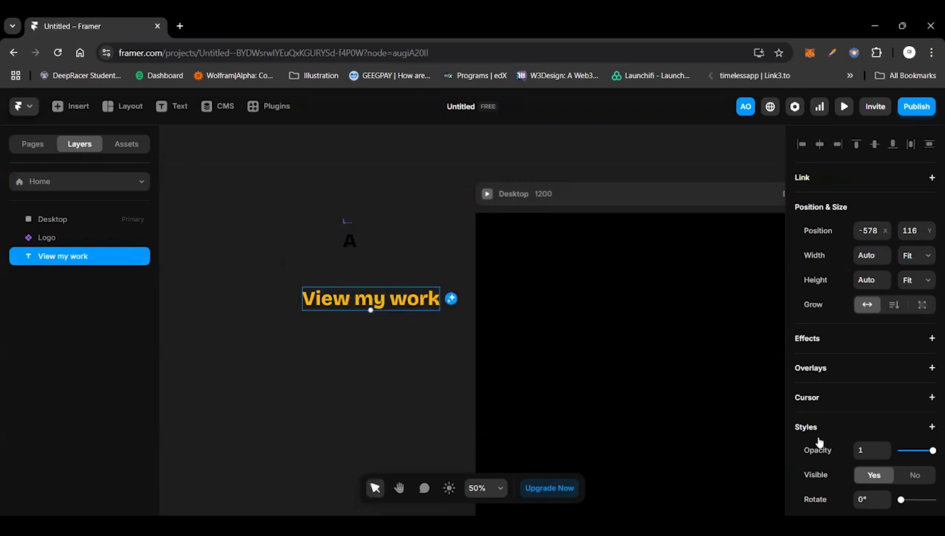
Step: Style the "View my work" text with size 16 pixels, white colour #FFFFFF and Regular weight
scroll(881, 465, "down", 4)
left_click(872, 444)
type("16")
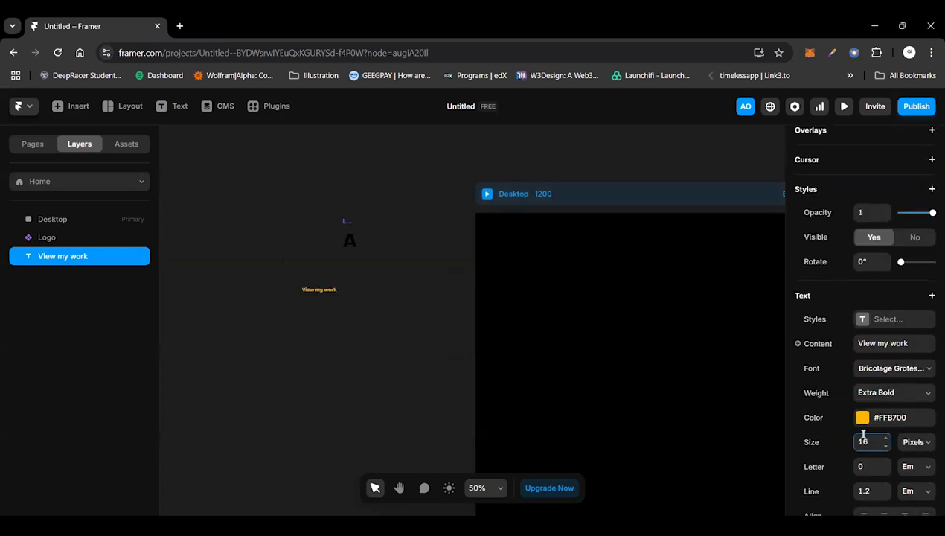
left_click(863, 419)
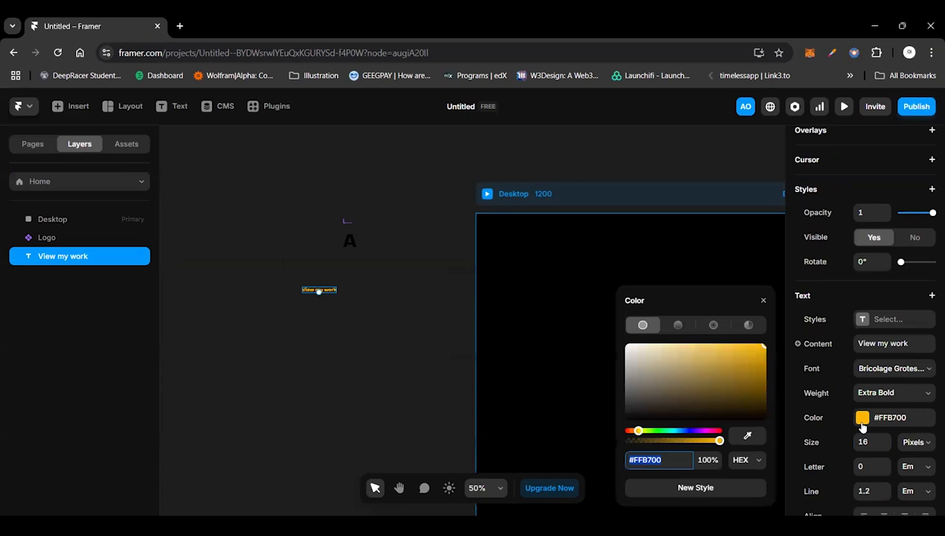
left_click(711, 364)
left_click_drag(701, 366, 599, 333)
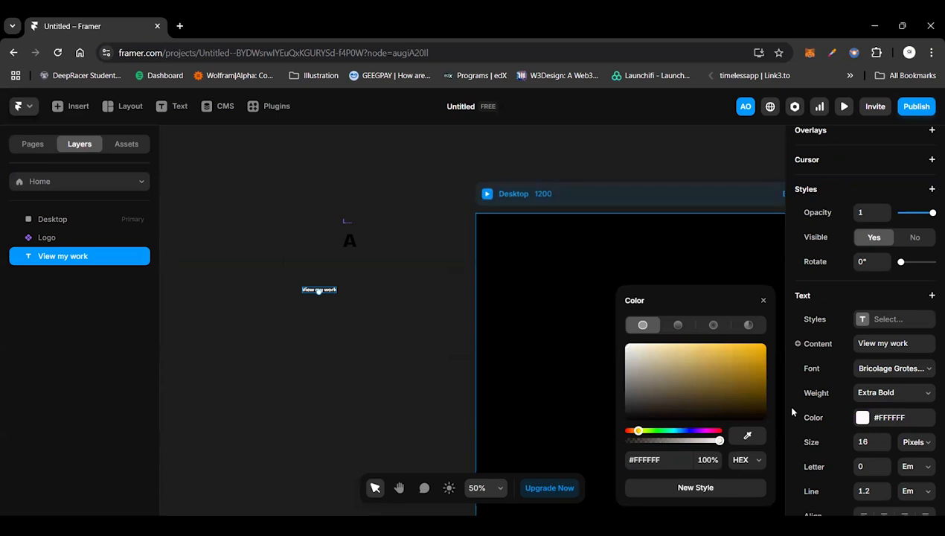
left_click(892, 392)
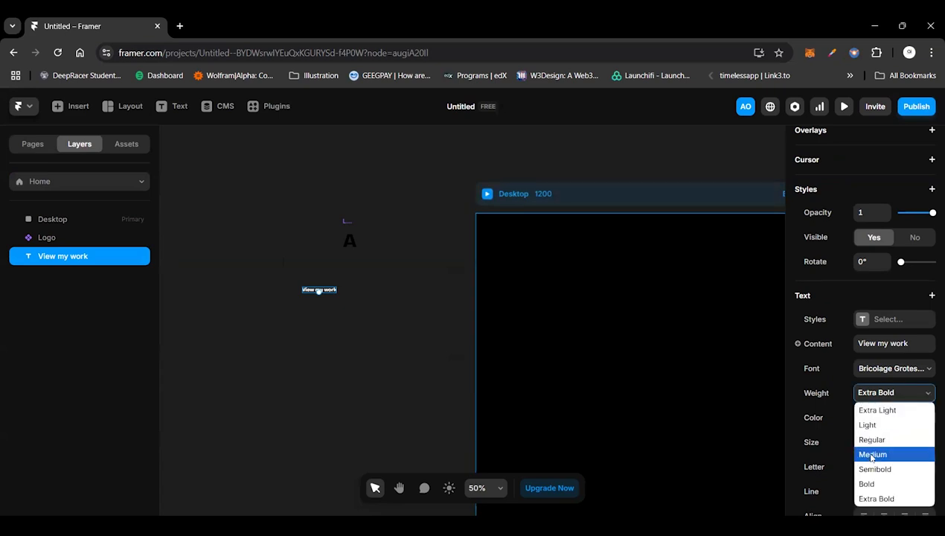
left_click(874, 443)
Step: Wrap the "View my work" text layer in a stack
scroll(324, 332, "up", 2)
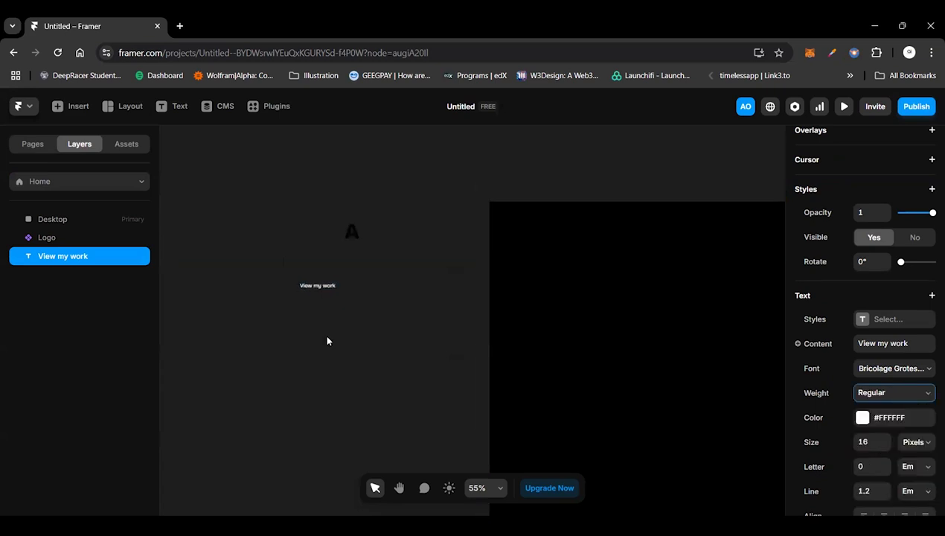
scroll(274, 277, "up", 5)
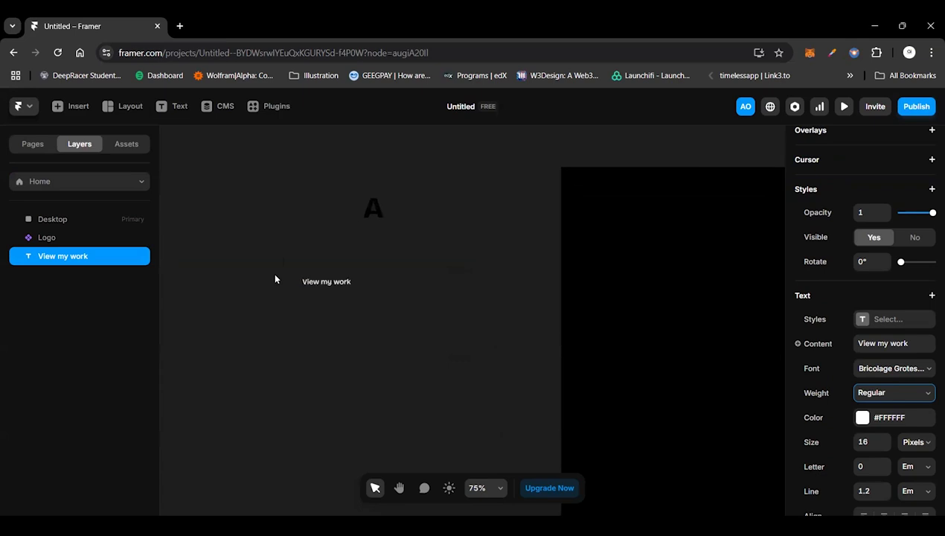
scroll(275, 278, "up", 4)
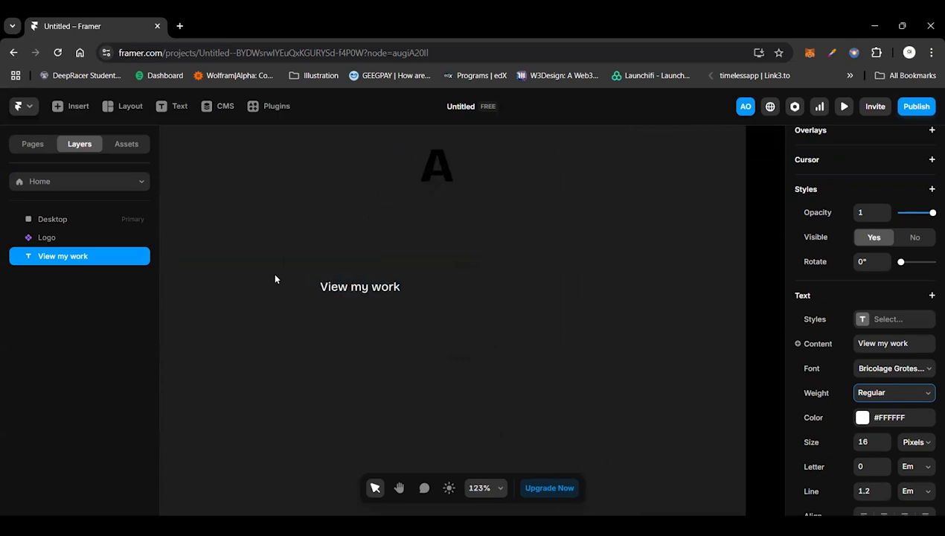
left_click(332, 252)
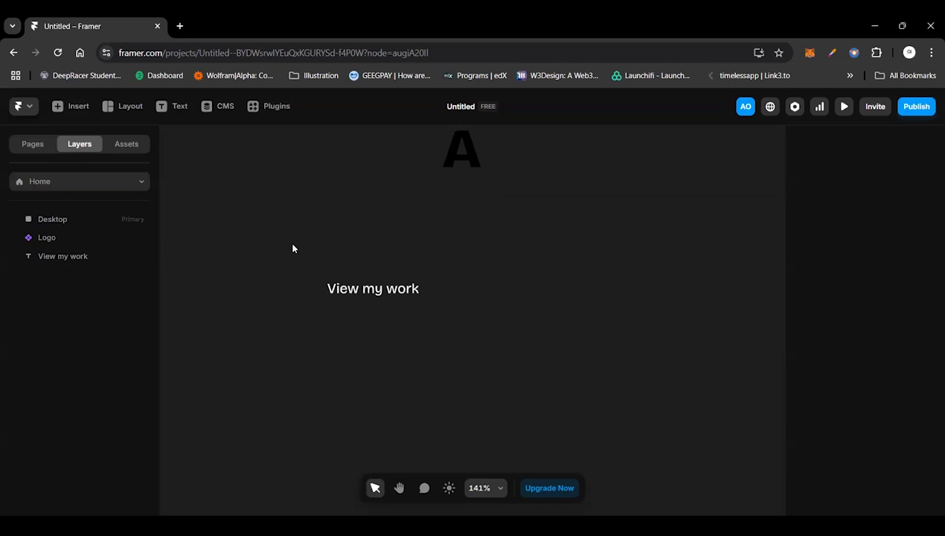
left_click(396, 296)
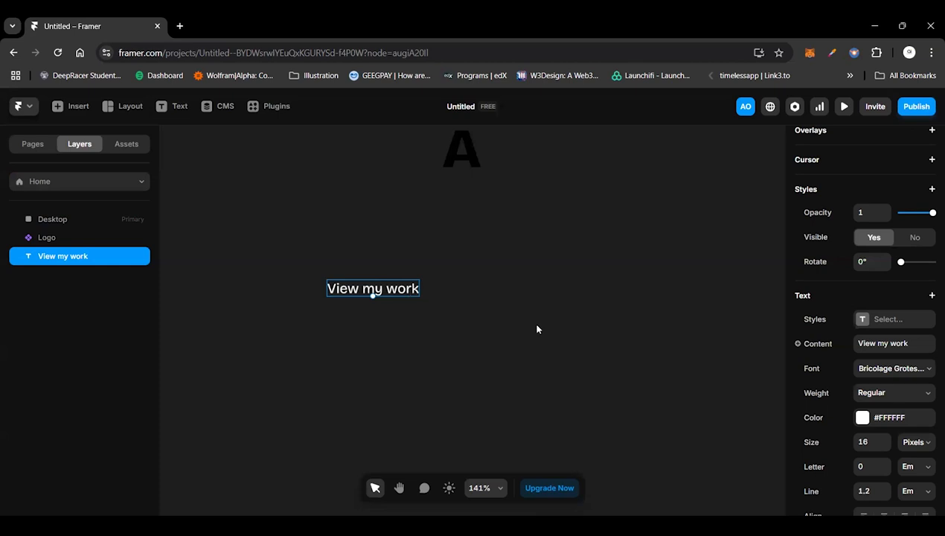
key("Return")
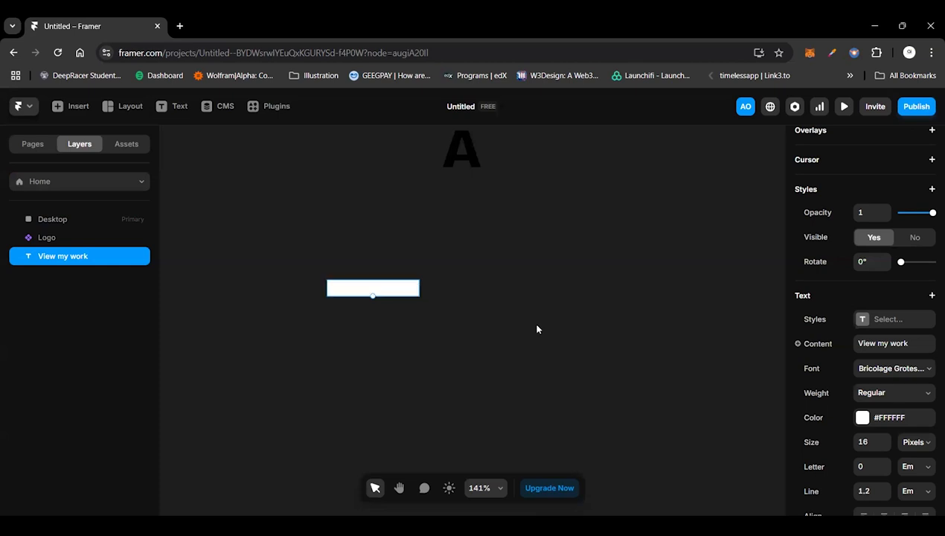
key("ctrl+Return")
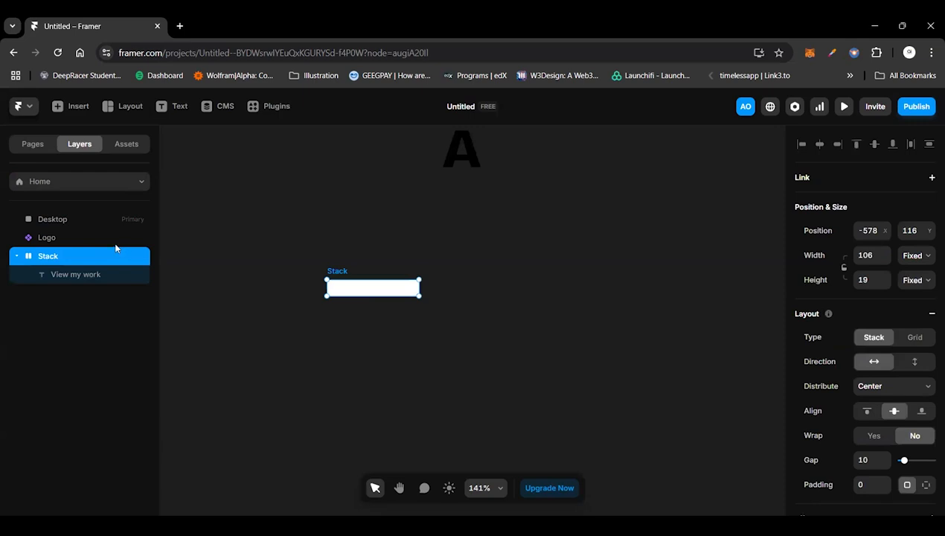
Step: Rename the stack around the "View my work" text as "Botton"
double_click(56, 259)
type("Bo")
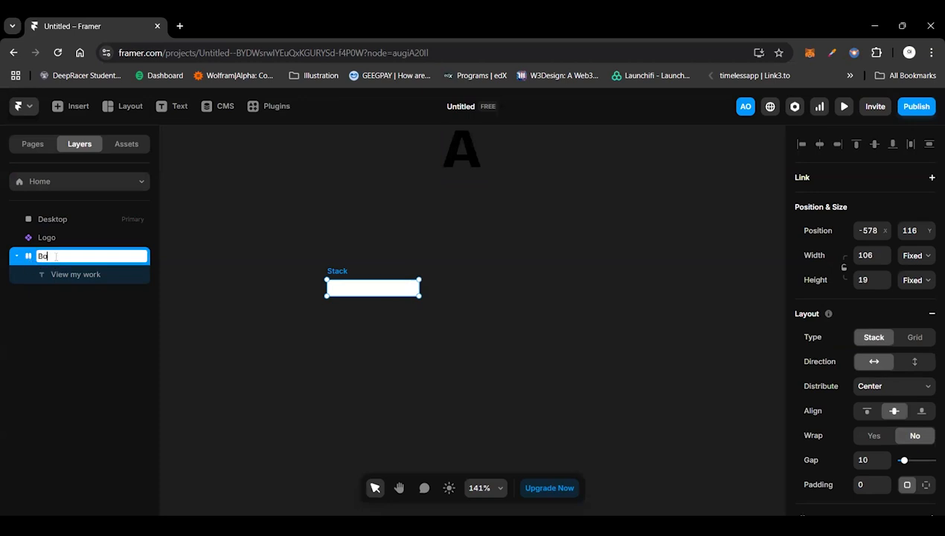
type("ttom")
key("BackSpace")
type("n")
key("Return")
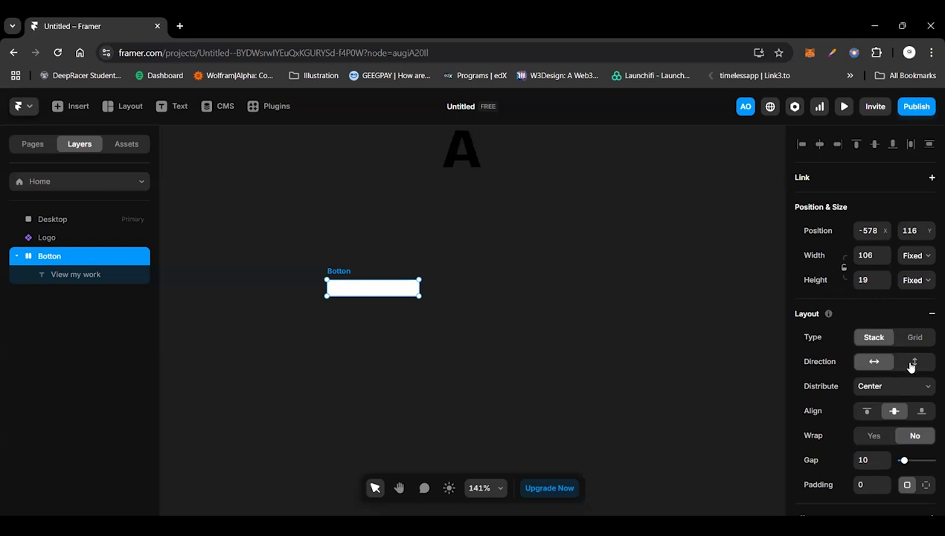
Step: Set both the width and height of the Botton stack to Fit Content
left_click(915, 256)
left_click(921, 319)
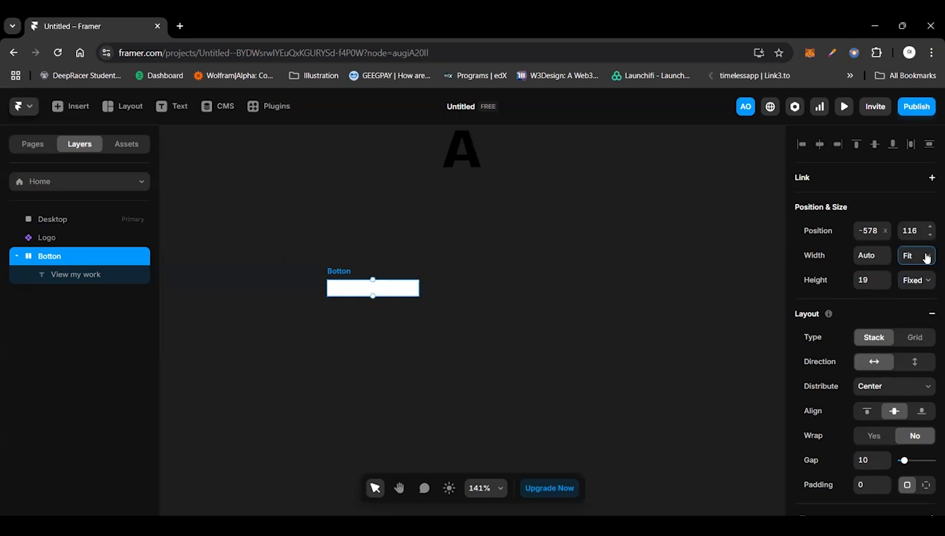
left_click(914, 280)
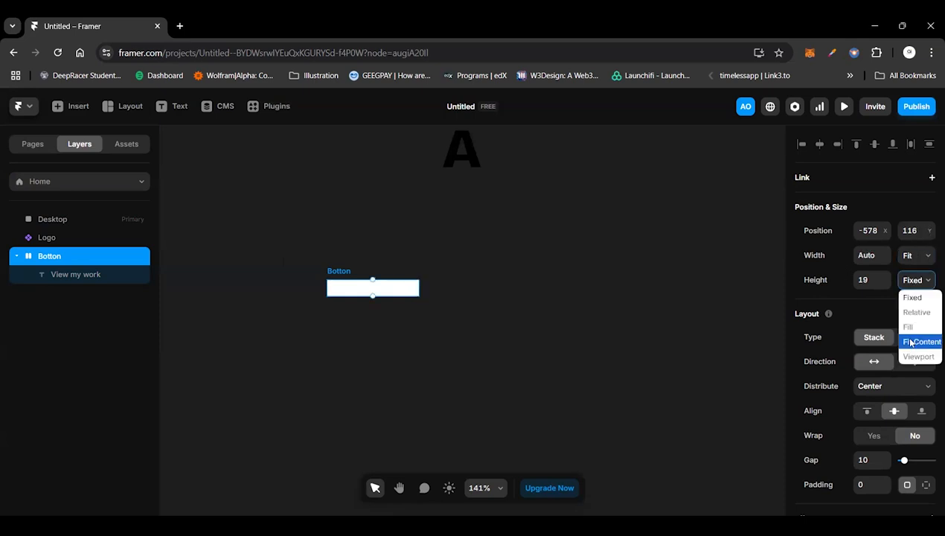
left_click(911, 342)
Step: Set the Botton stack's padding to 12 top and bottom and 24 left and right, and remove its white fill
scroll(897, 441, "down", 3)
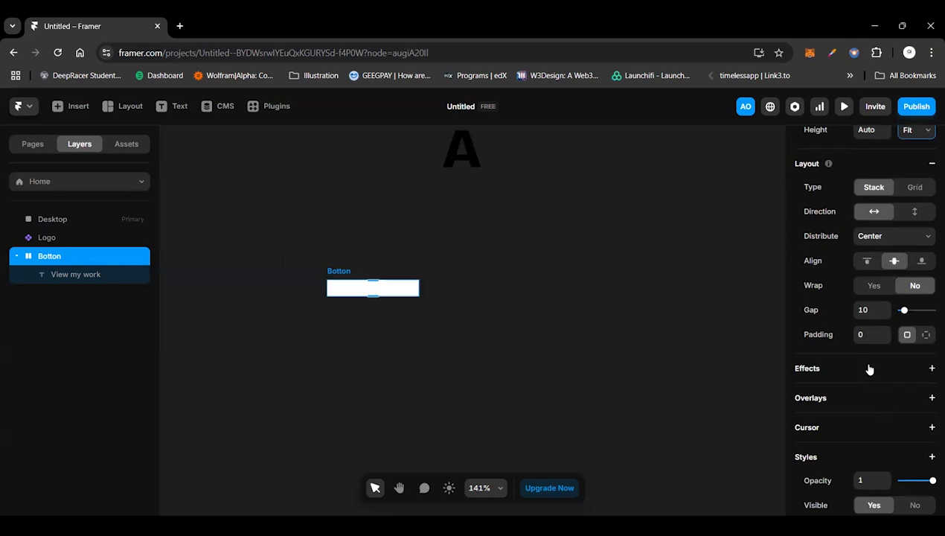
left_click(926, 335)
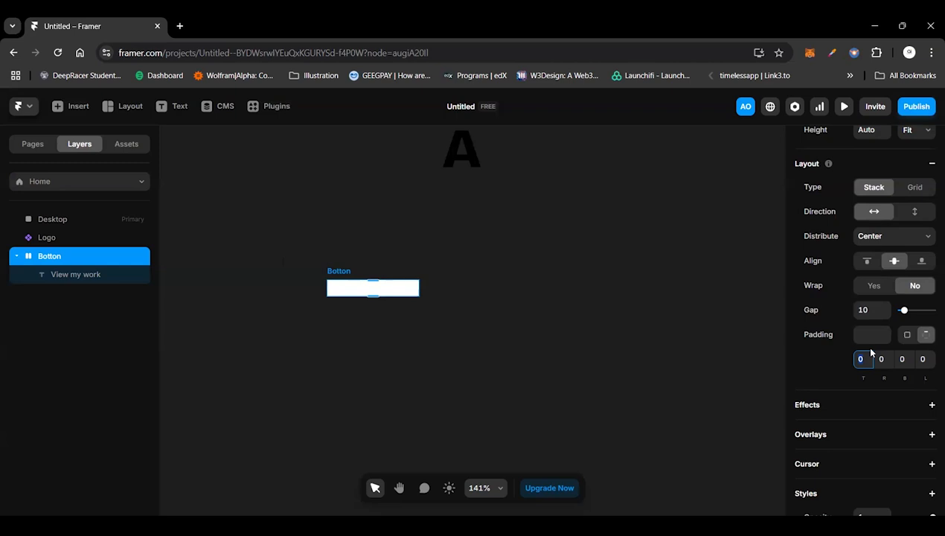
type("12")
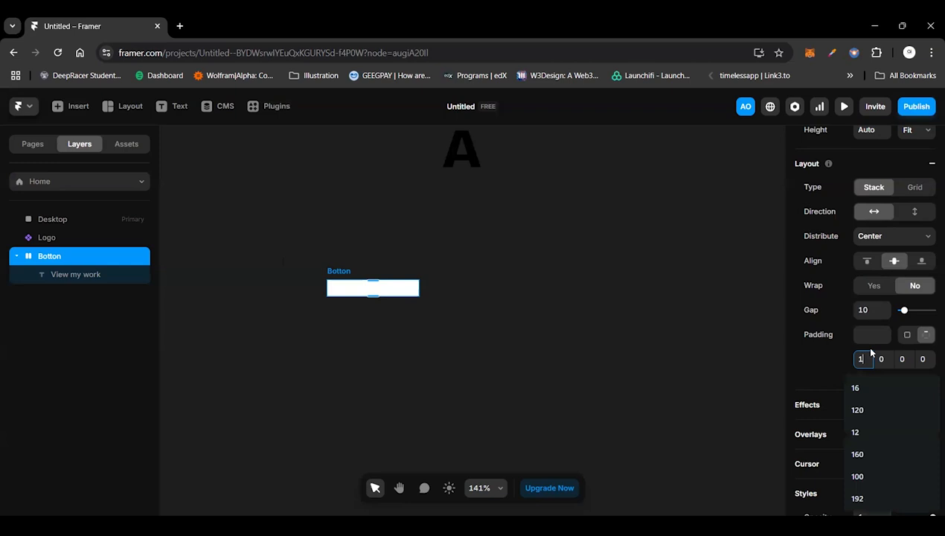
left_click(904, 358)
type("1")
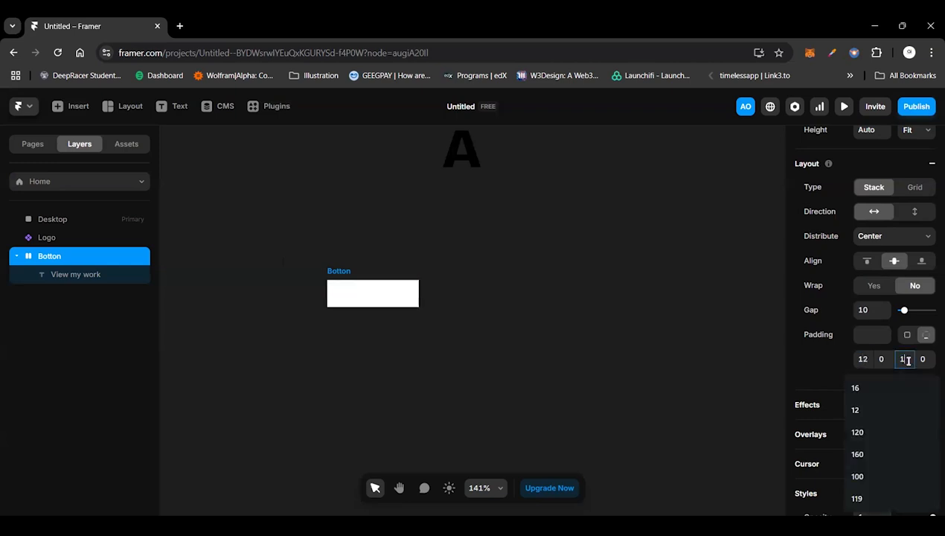
type("2")
left_click(888, 359)
type("24")
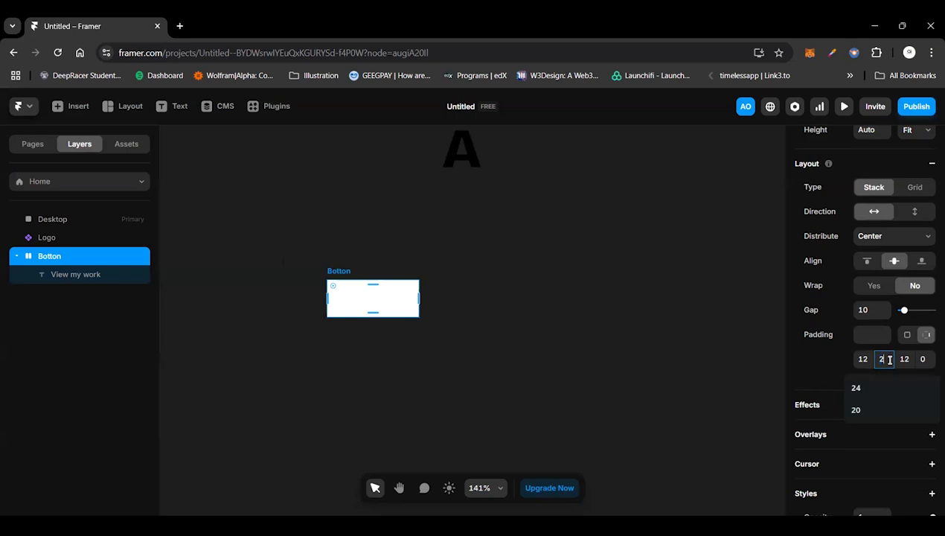
left_click(929, 359)
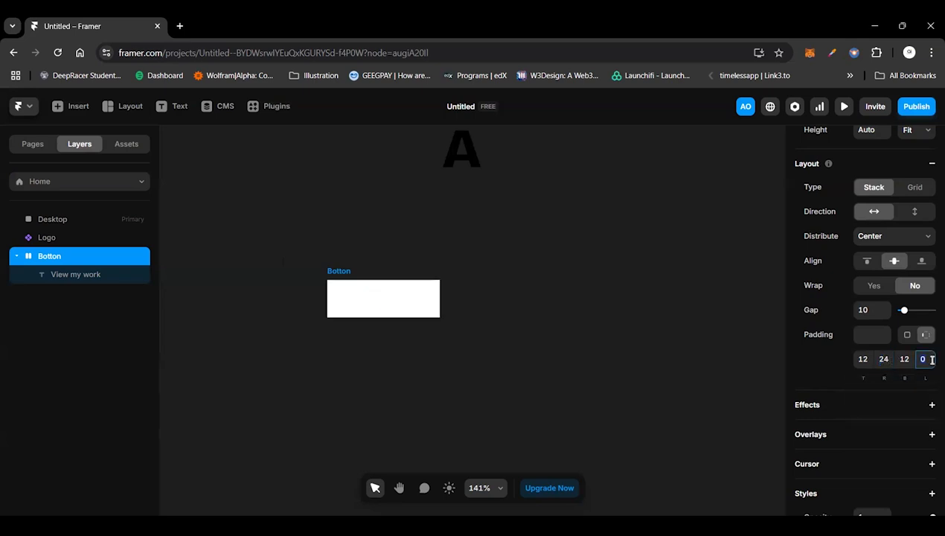
type("24")
key("Return")
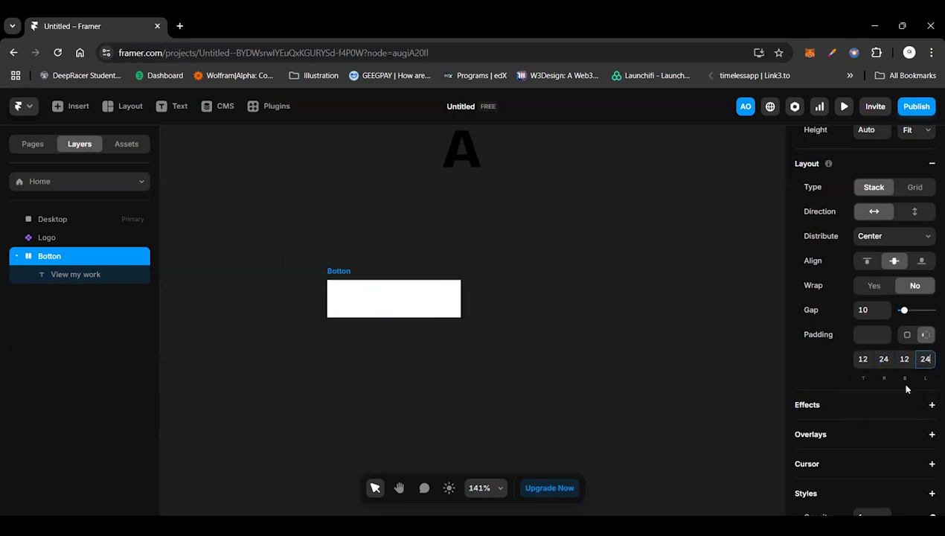
scroll(860, 422, "down", 4)
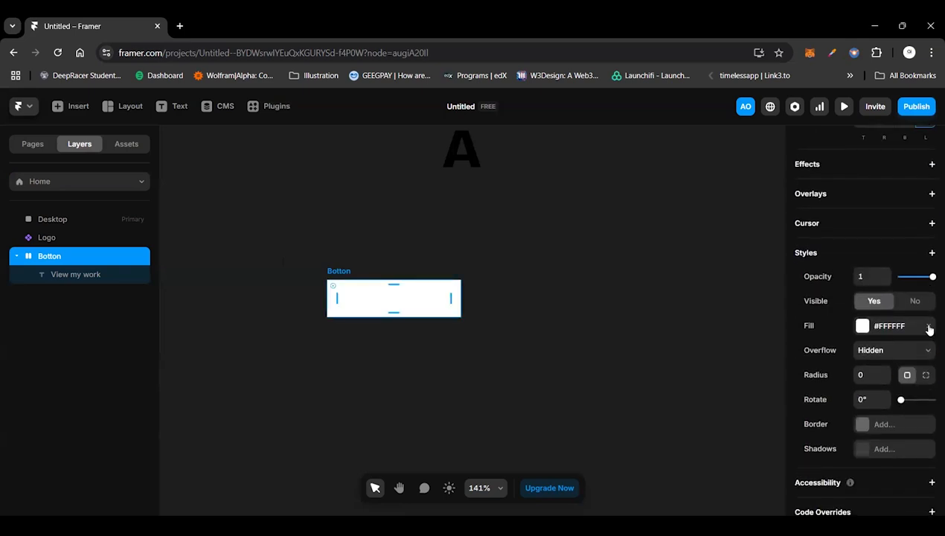
left_click(929, 328)
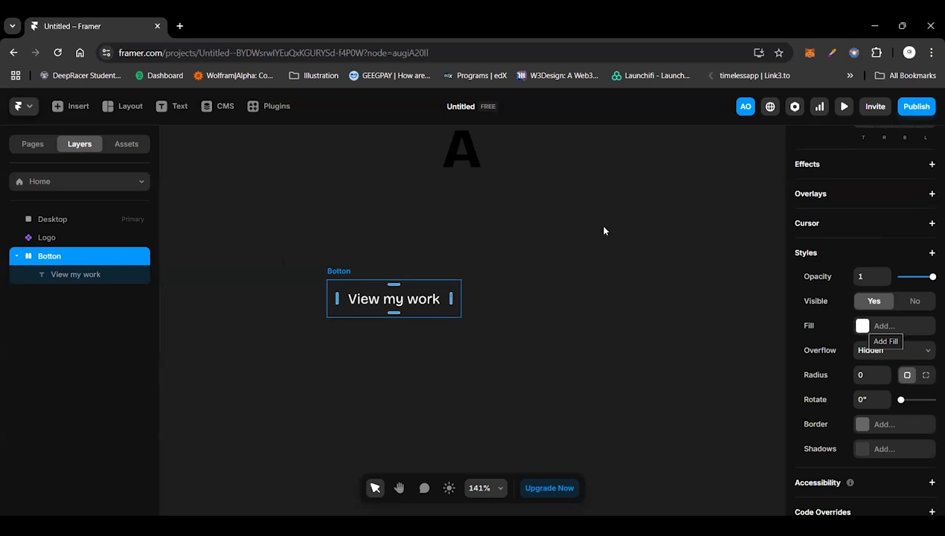
Step: In the Logo component's hover variant, create a Color variable for the "A" text's colour
double_click(475, 160)
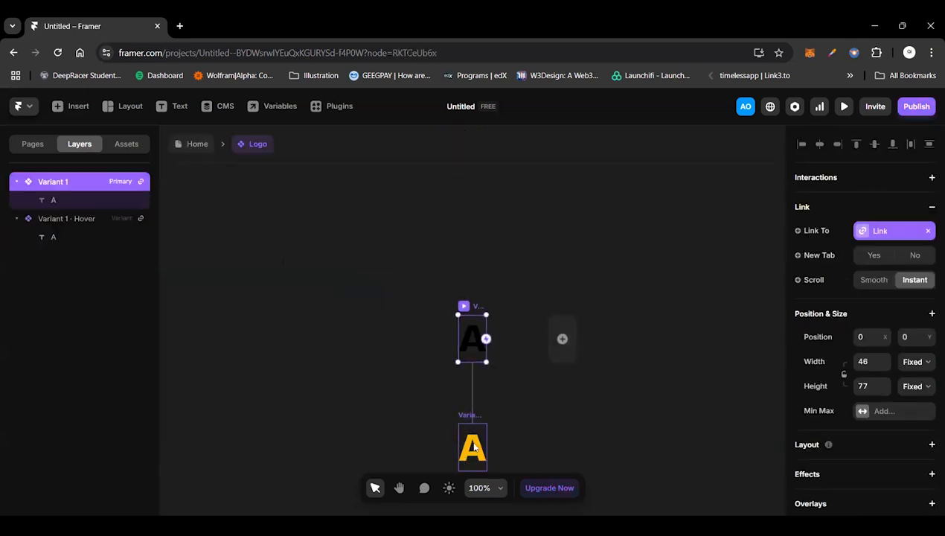
left_click(476, 450)
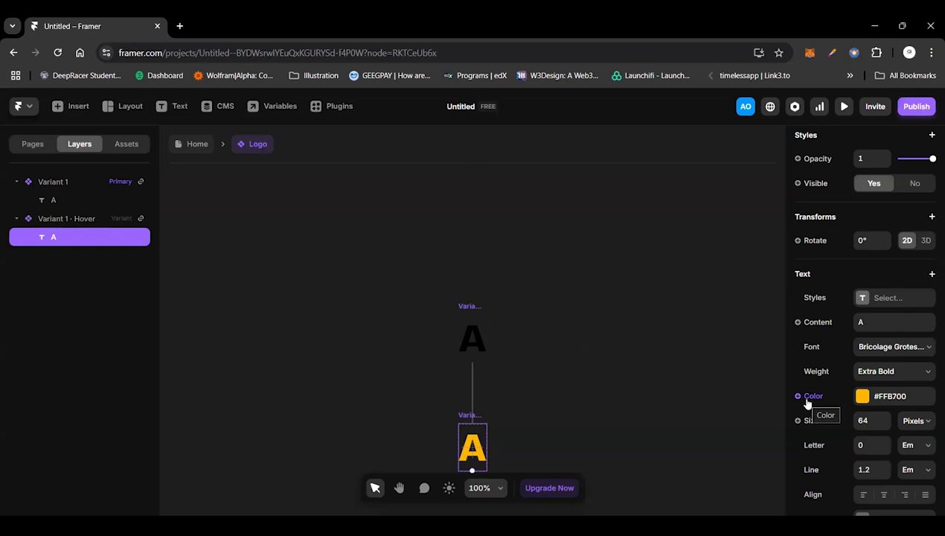
left_click(797, 396)
left_click(807, 421)
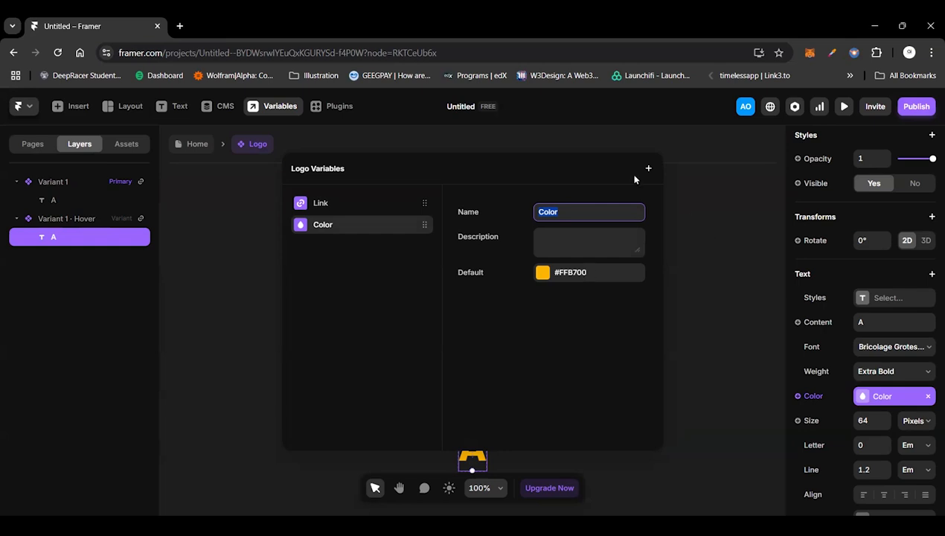
Step: Copy the Color variable's default hex value #FFB700 and return to the Botton stack on the Home page
left_click(717, 320)
key("ctrl+c")
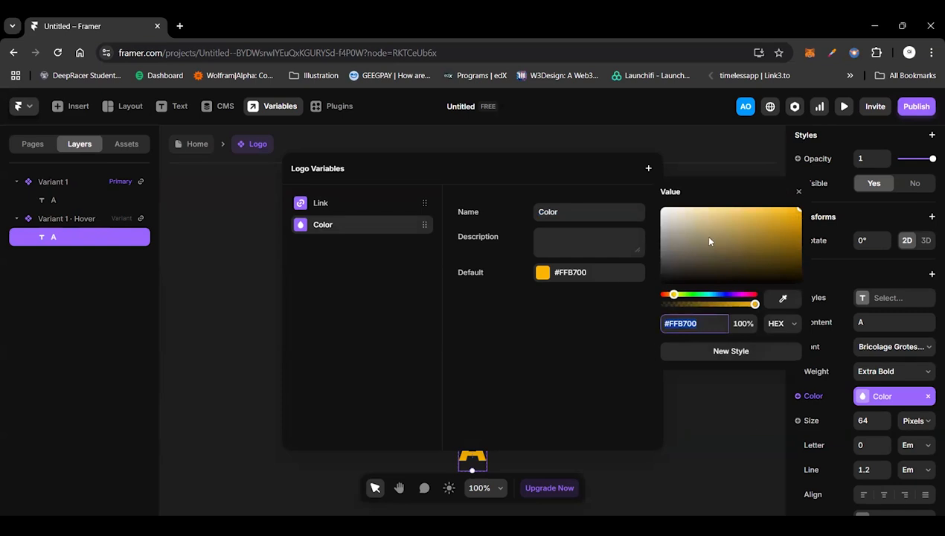
key("Escape")
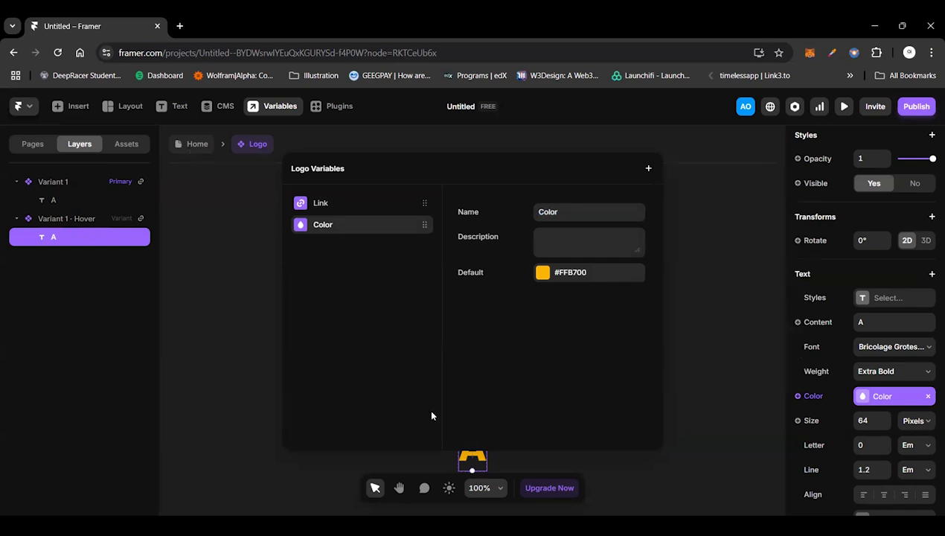
key("Escape")
double_click(380, 320)
left_click(382, 309)
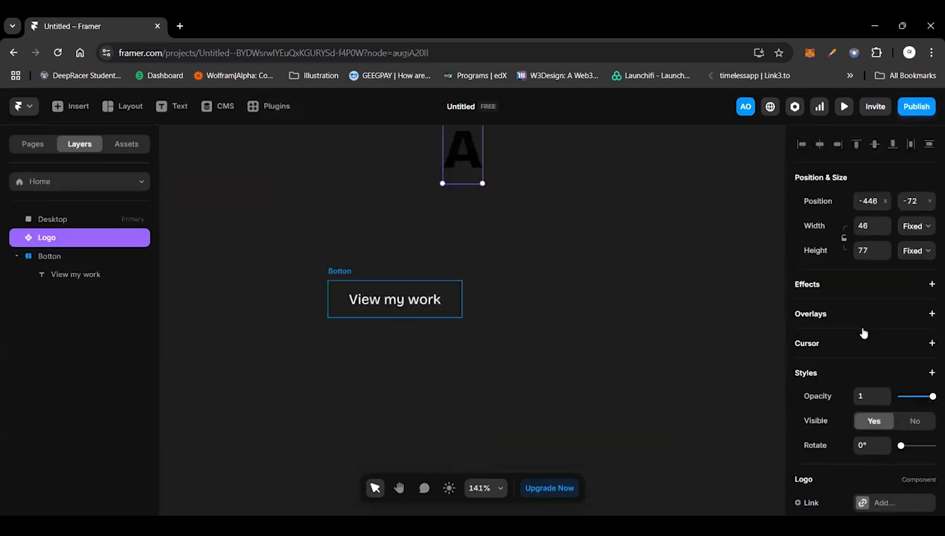
Step: Add a fill to the Botton stack and start a new colour style with the value #FFB700
left_click(862, 327)
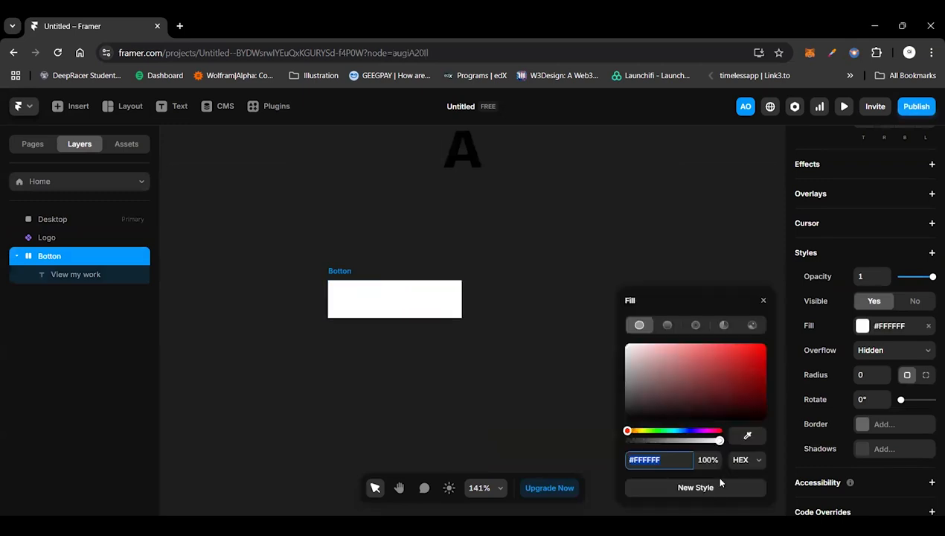
left_click(707, 487)
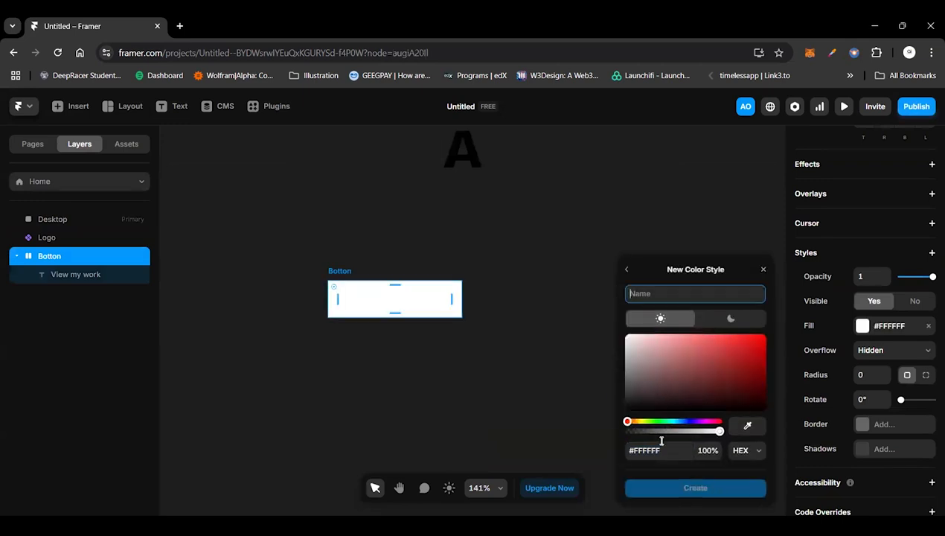
left_click(660, 448)
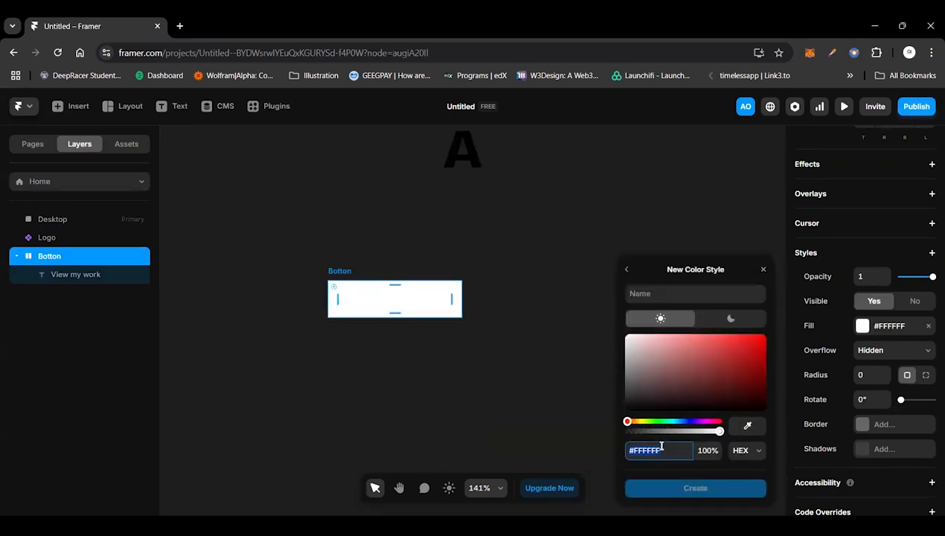
key("ctrl+v")
left_click(685, 295)
type("T")
key("BackSpace")
type("Yellow")
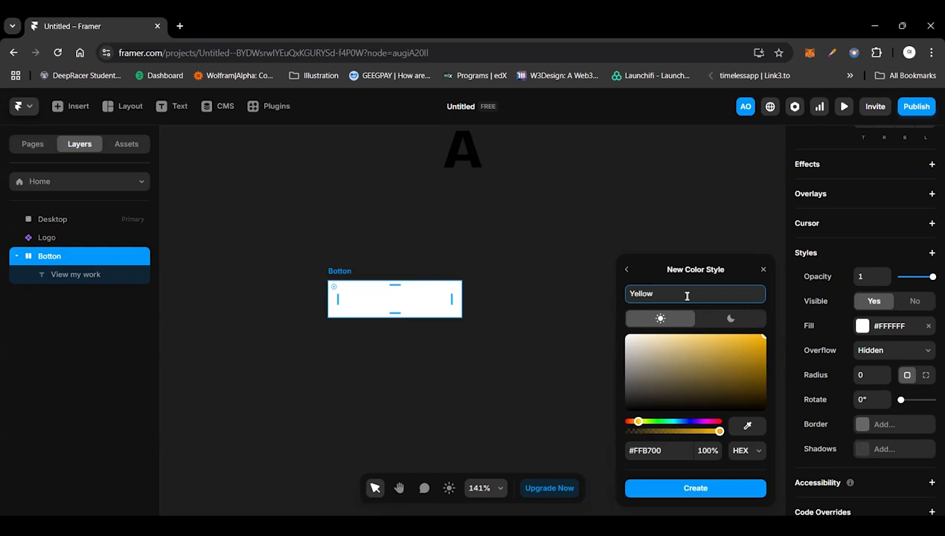
key("BackSpace")
key("BackSpace")
key("BackSpace")
key("BackSpace")
key("BackSpace")
key("BackSpace")
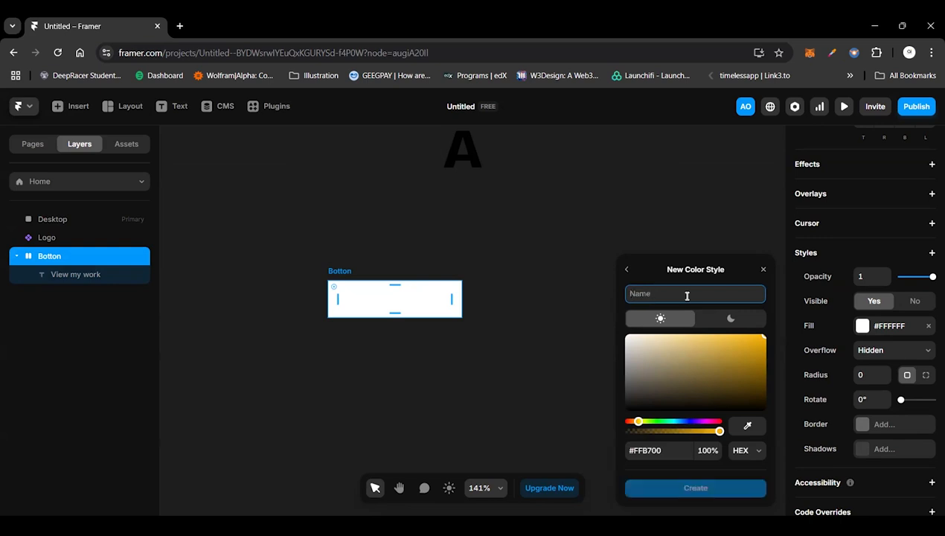
Step: Name the new colour style "Primary color" and create it as the Botton stack's fill
type("Prim")
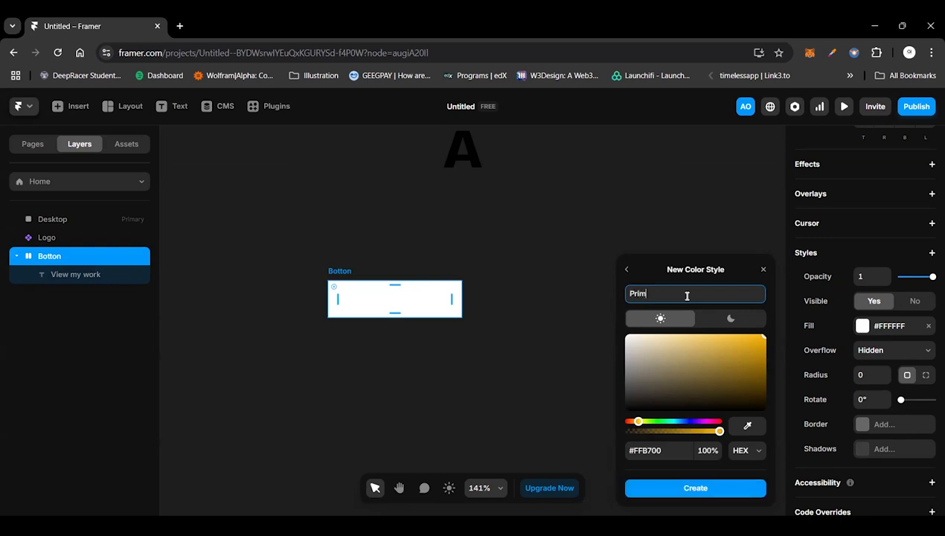
type("ary color")
left_click(654, 488)
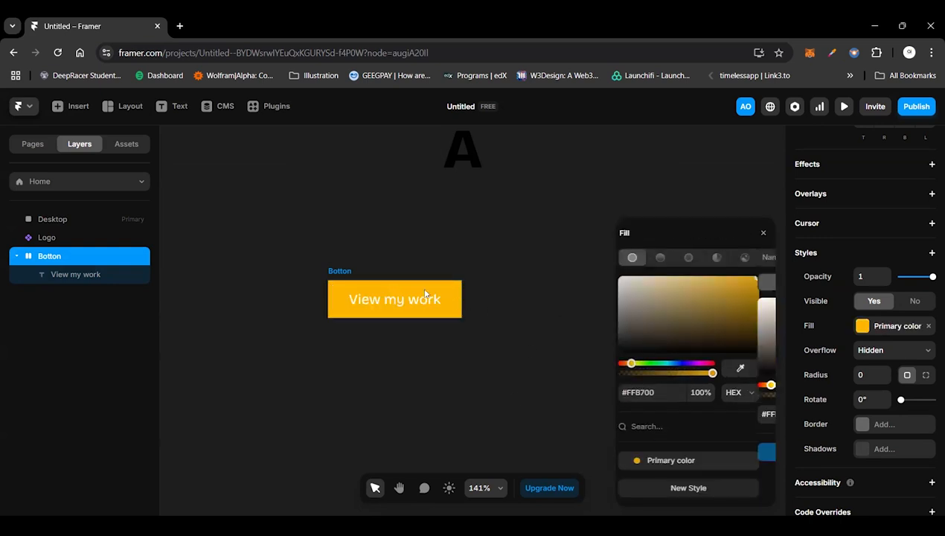
key("Escape")
Step: Set the Botton stack's corner radius to 8
left_click(407, 299)
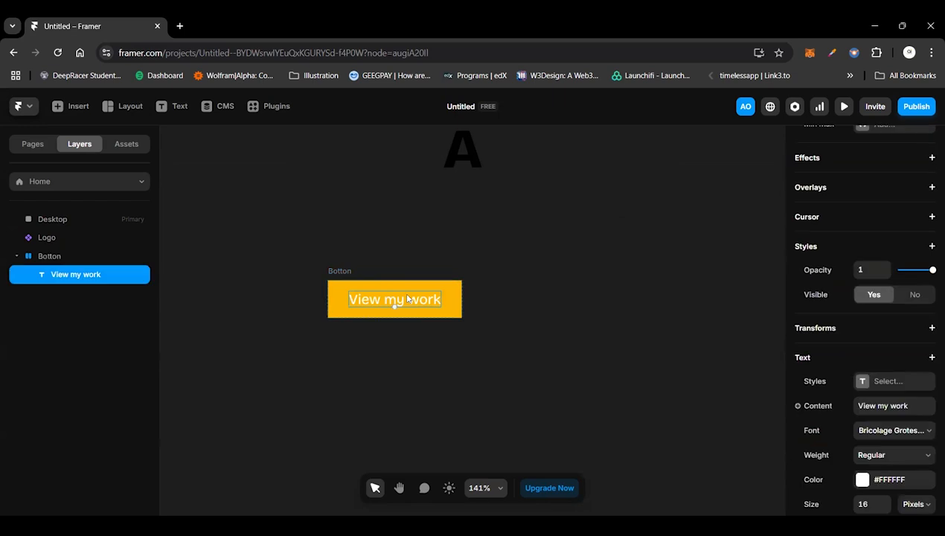
left_click(346, 274)
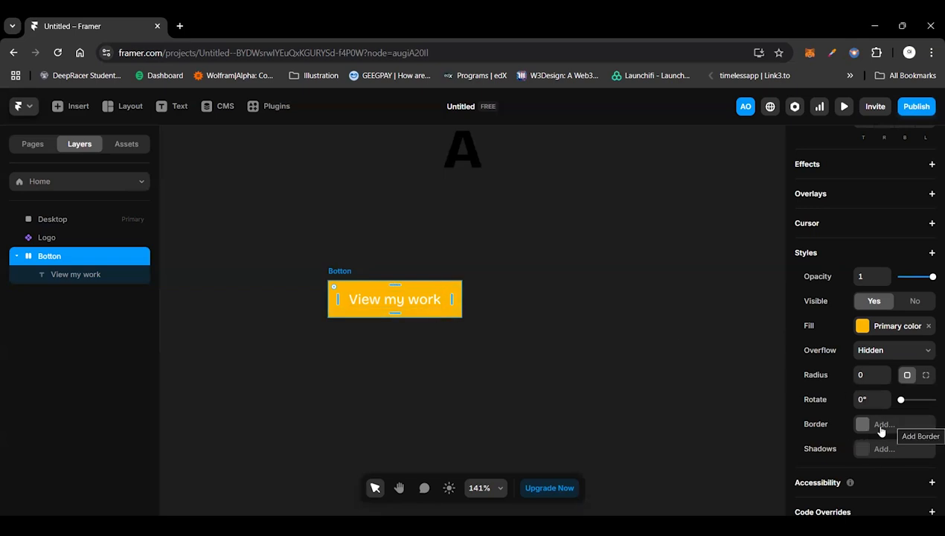
left_click(864, 375)
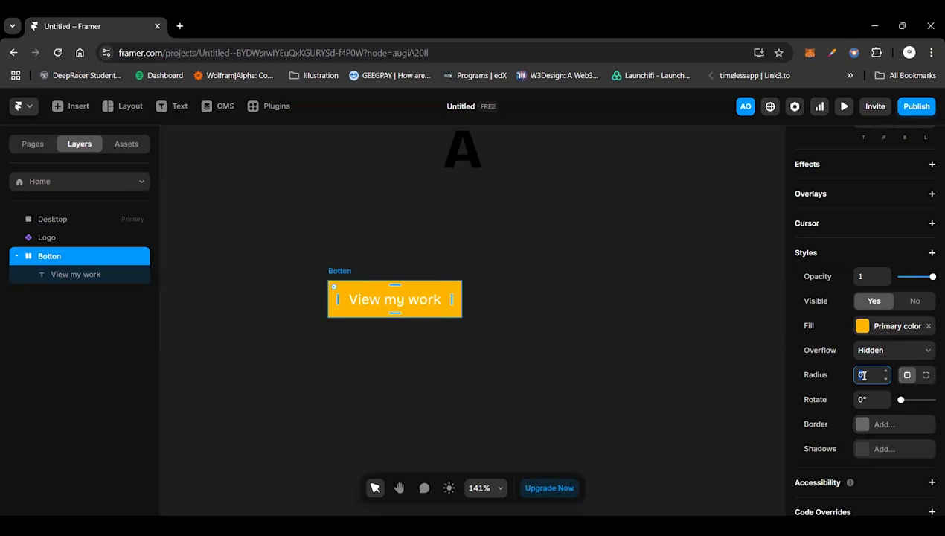
type("8")
left_click(392, 301)
left_click(527, 298)
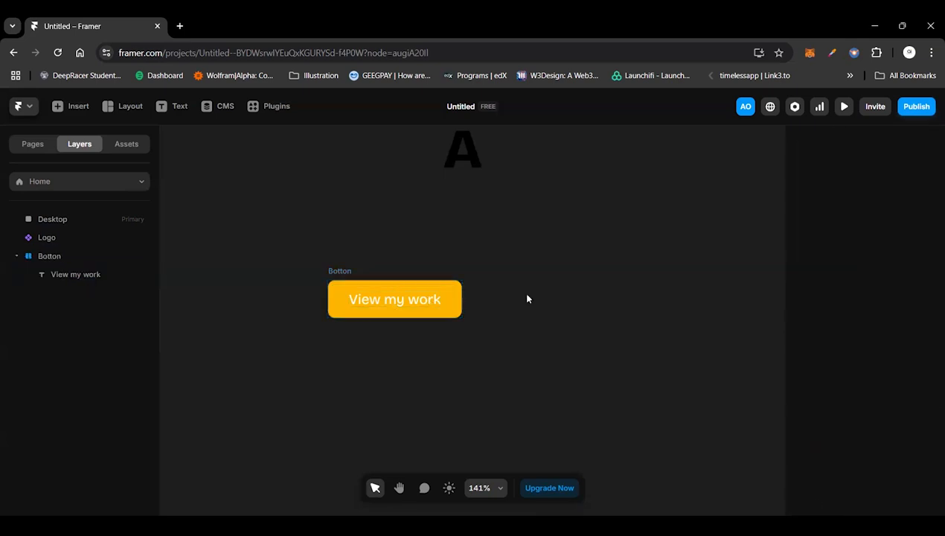
Step: Turn the Botton stack into a component named "Botton component"
left_click(337, 273)
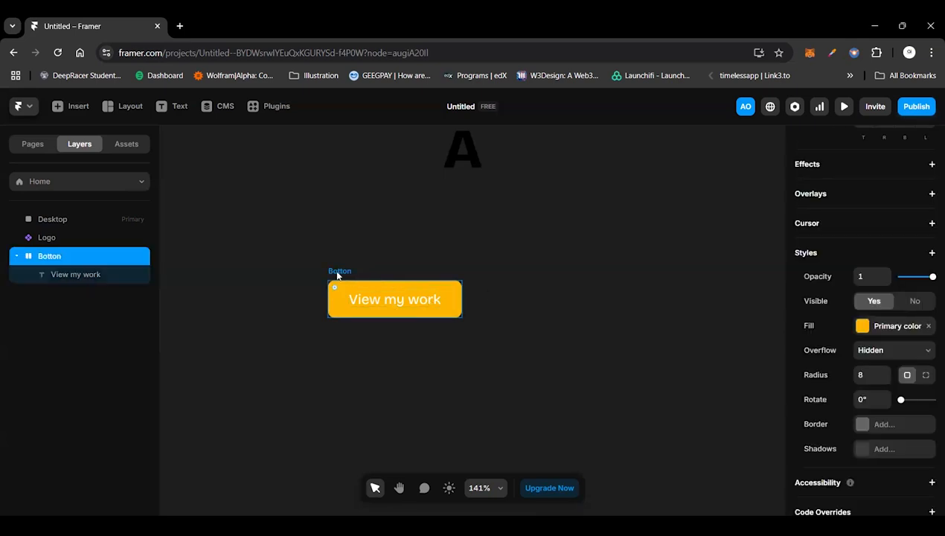
key("ctrl+alt+k")
key("End")
type("com")
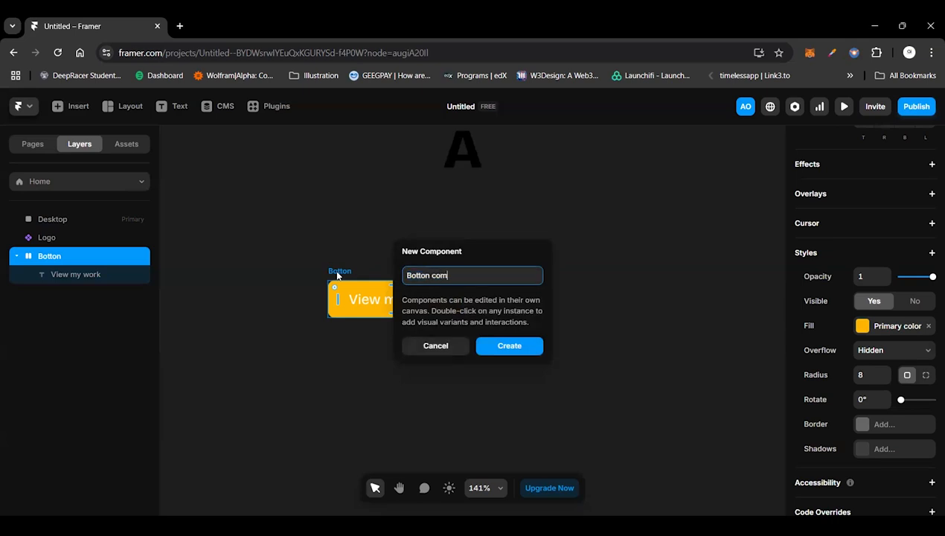
type("ponent")
key("Return")
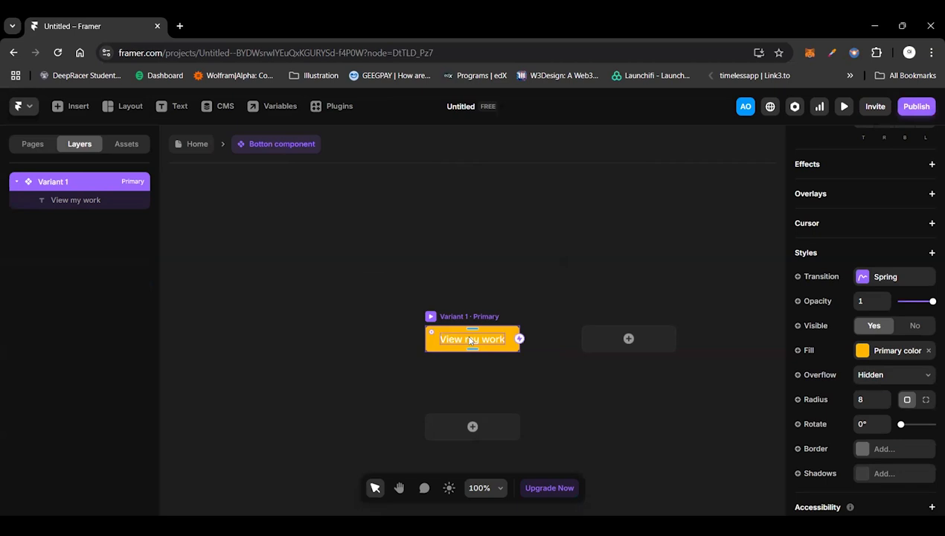
Step: In the Botton component, create a Padding variable from the primary variant's padding
key("Escape")
scroll(839, 386, "up", 3)
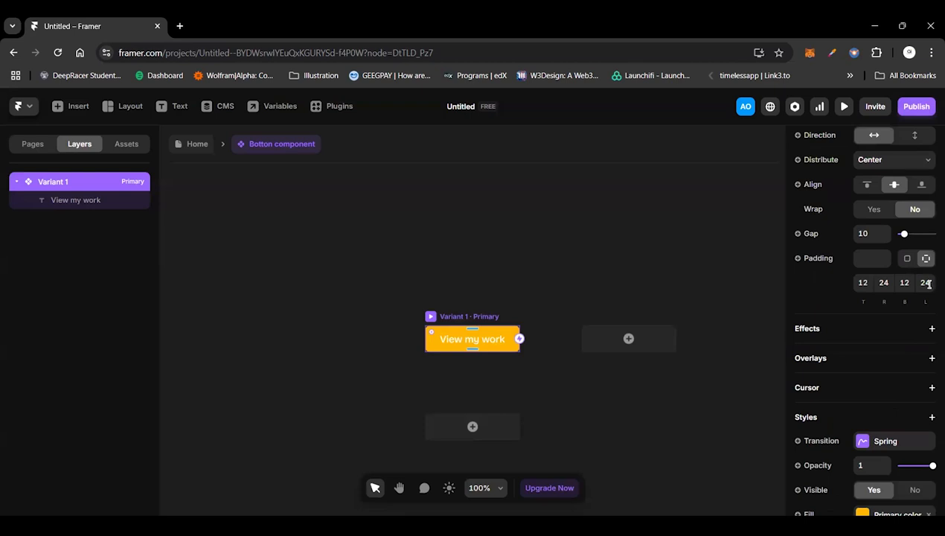
left_click(808, 260)
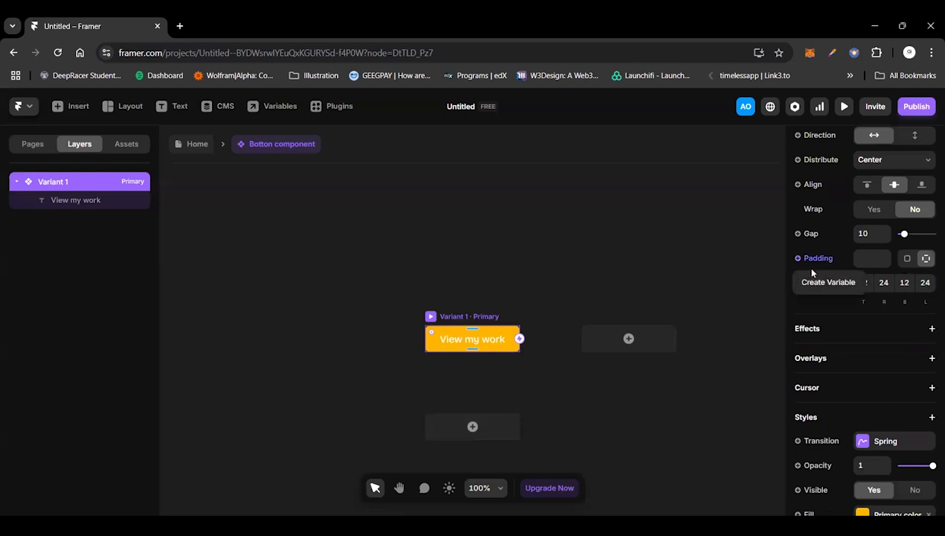
left_click(810, 282)
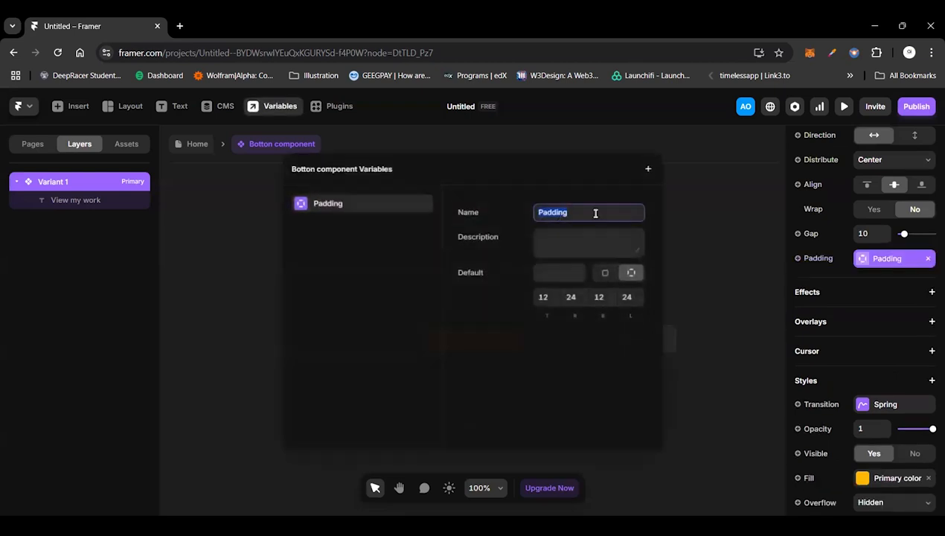
left_click(596, 214)
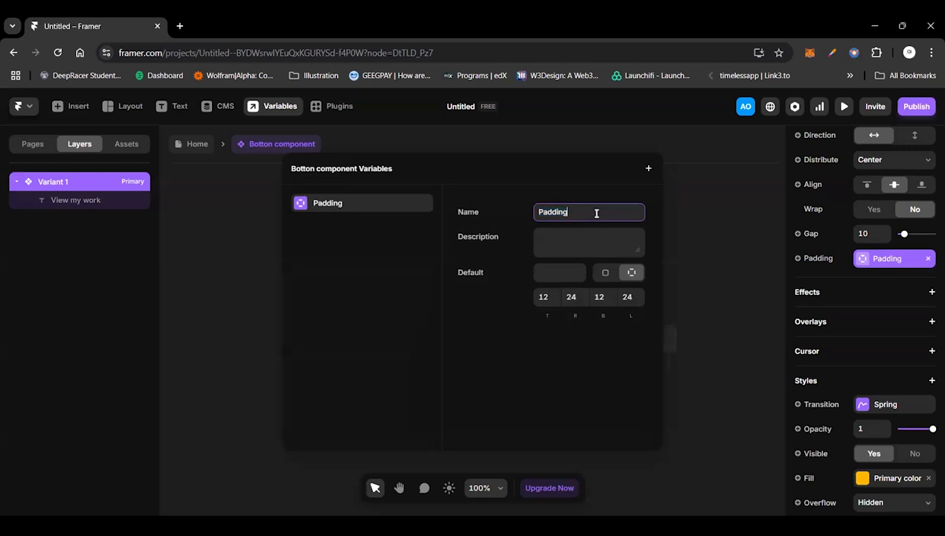
left_click(703, 235)
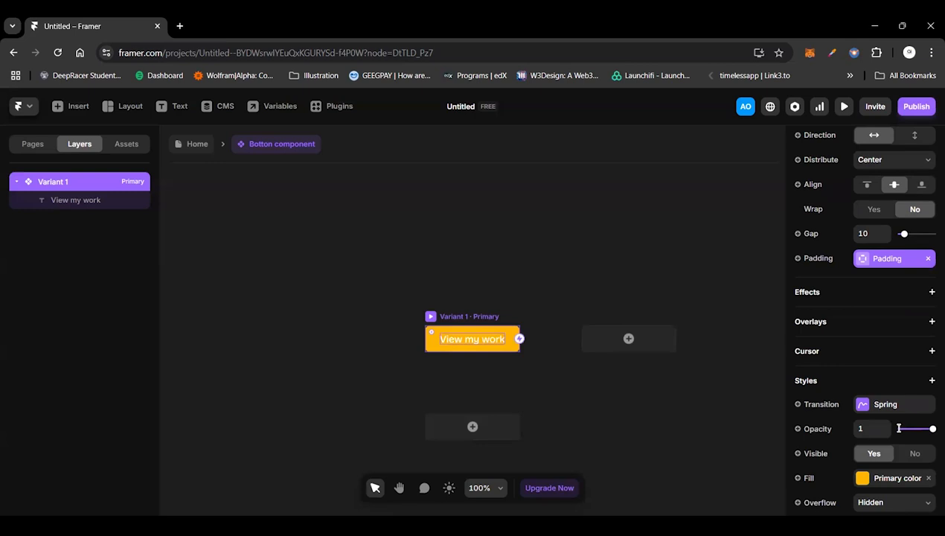
Step: For the View my work text, create a size variable named "Botton Font Size" and a plain-text content variable named "Button text"
key("Return")
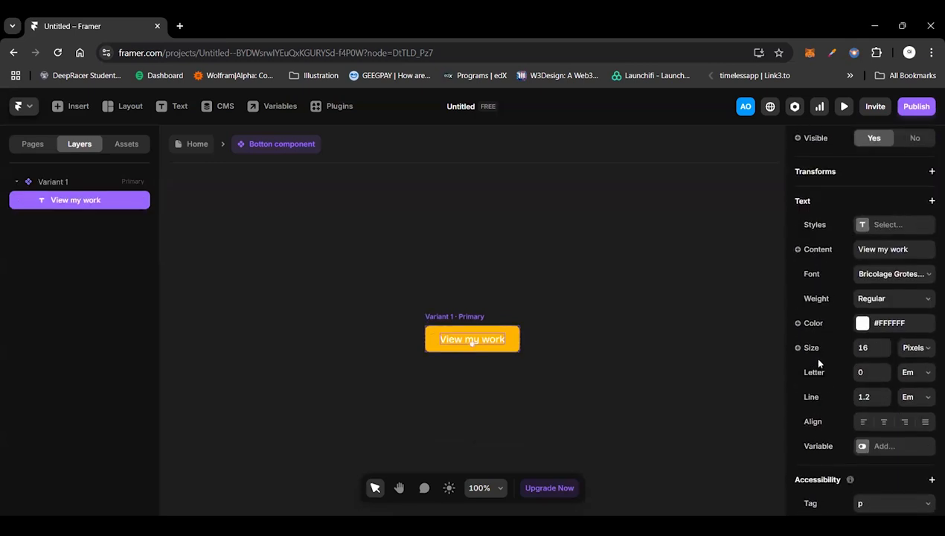
left_click(805, 340)
left_click(818, 362)
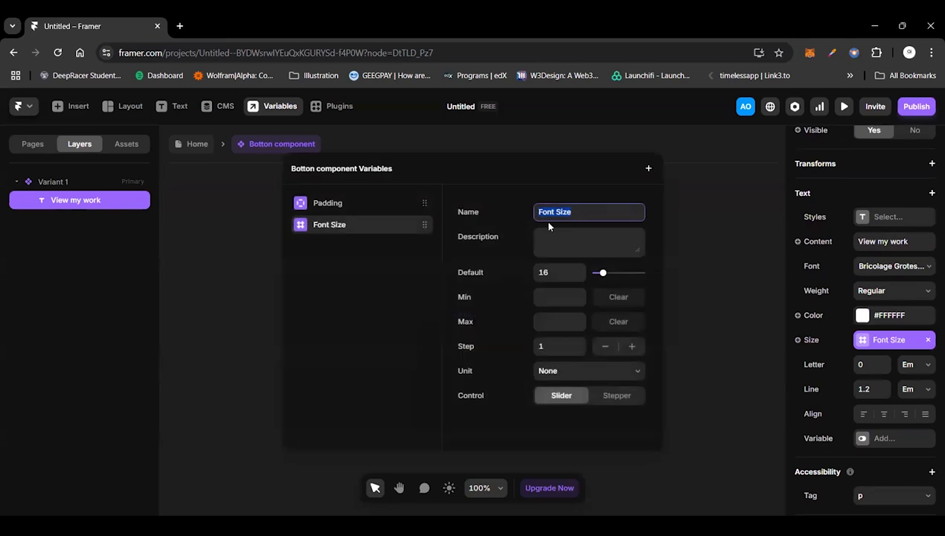
key("Left")
type("BO")
key("BackSpace")
type("otton")
left_click(721, 350)
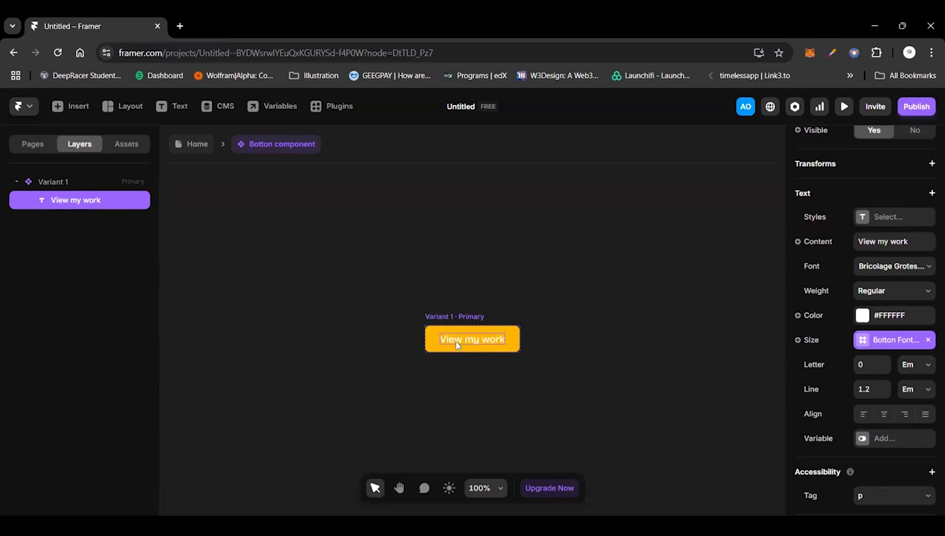
left_click(819, 242)
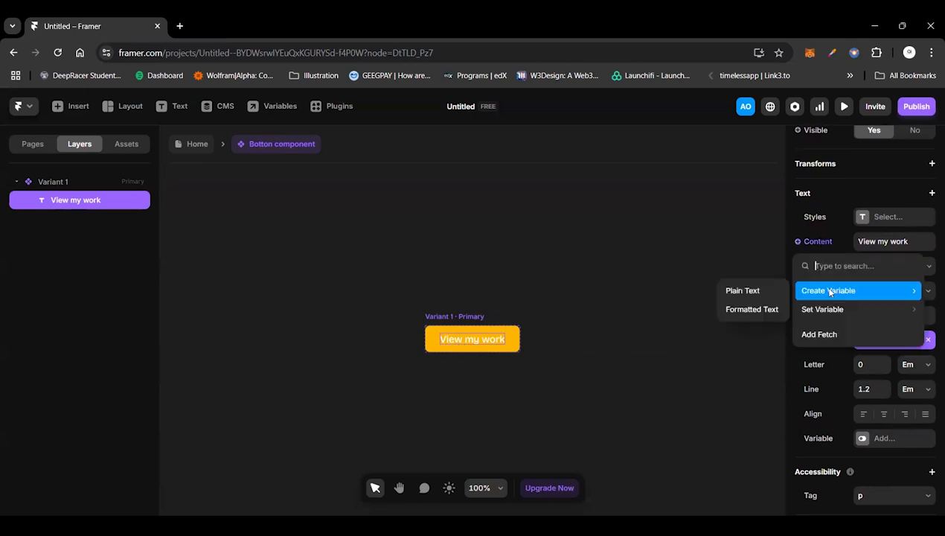
left_click(750, 291)
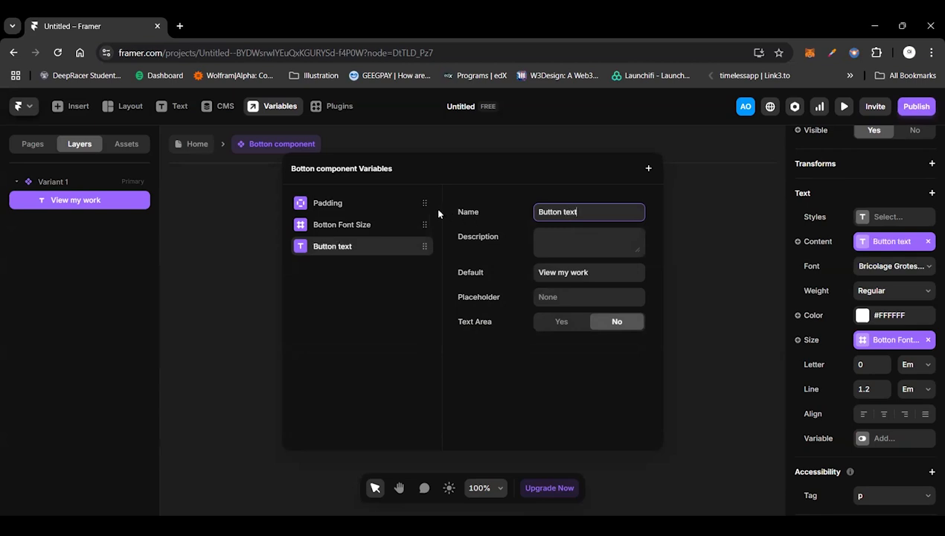
Step: Correct the spelling and case of the Botton Font Size variable's name to "Button font size"
left_click(369, 227)
left_click(548, 212)
key("BackSpace")
type("u")
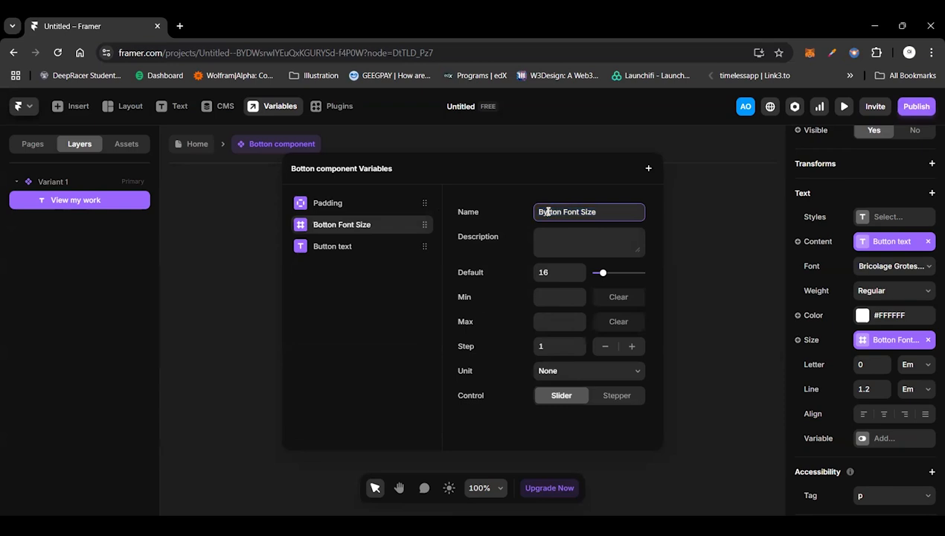
key("BackSpace")
type("u")
key("Right")
key("Right")
key("Right")
key("Right")
key("Right")
key("Right")
key("BackSpace")
type("f")
key("Right")
key("BackSpace")
type("s")
left_click(708, 288)
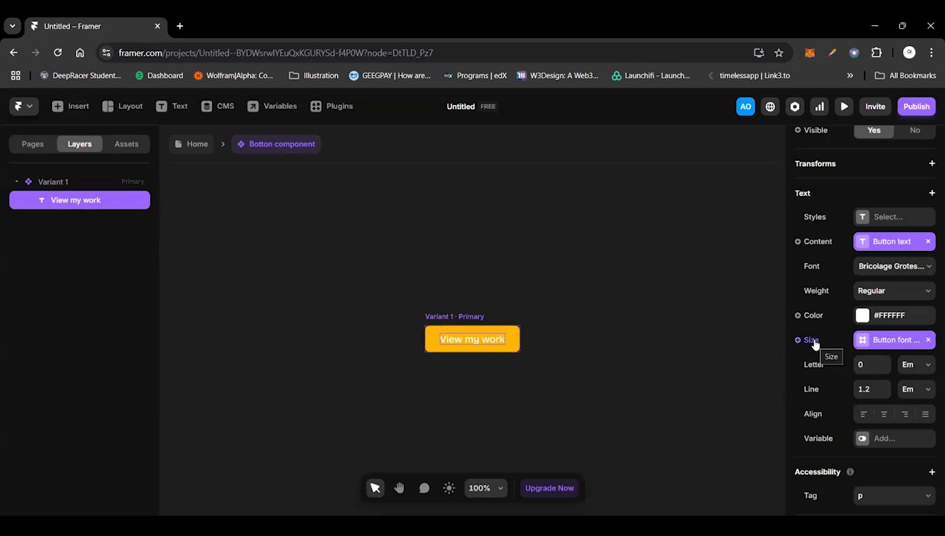
Step: Draw a 43 by 43 frame above the button and nest it in Variant 1, after the View my work text
left_click(470, 319)
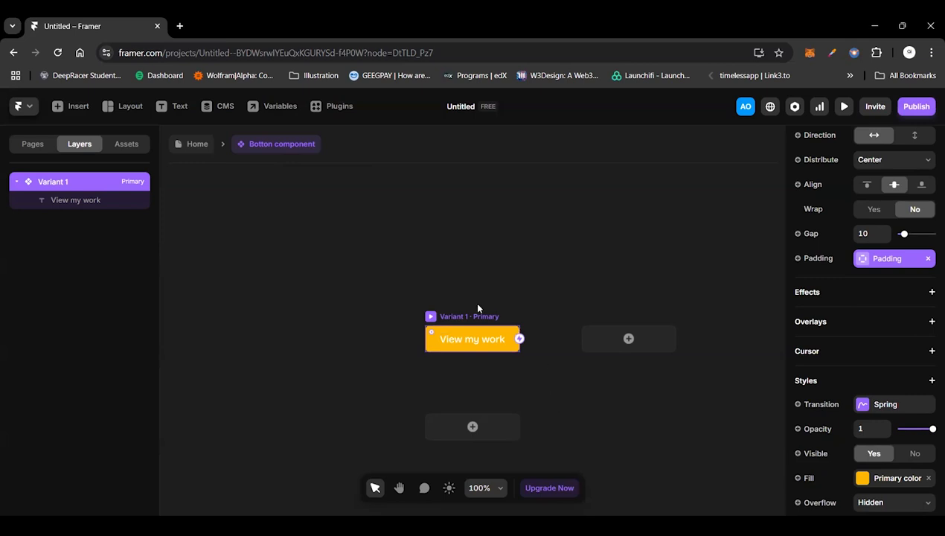
key("f")
left_click_drag(373, 261, 411, 288)
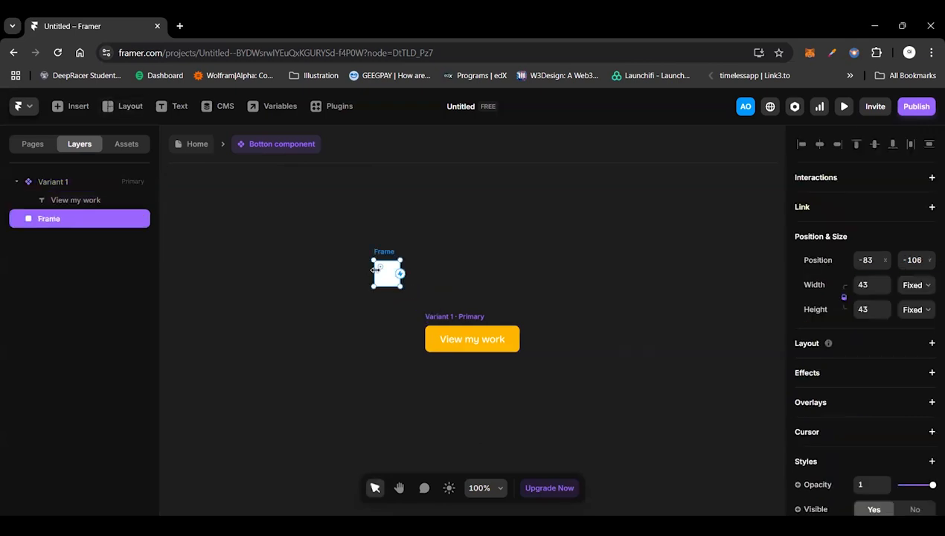
left_click(449, 317)
scroll(900, 244, "up", 1)
scroll(903, 245, "up", 3)
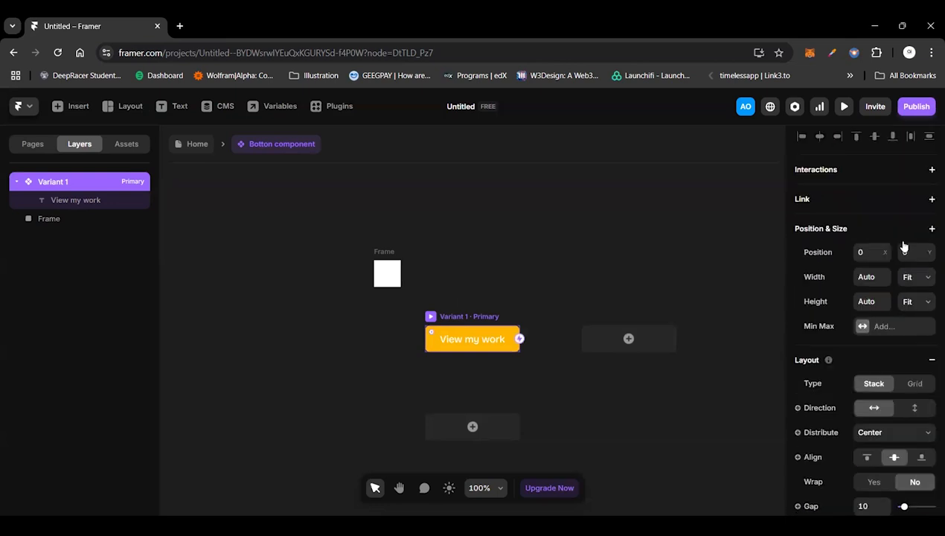
left_click(385, 271)
left_click_drag(383, 276, 467, 344)
left_click_drag(54, 220, 60, 195)
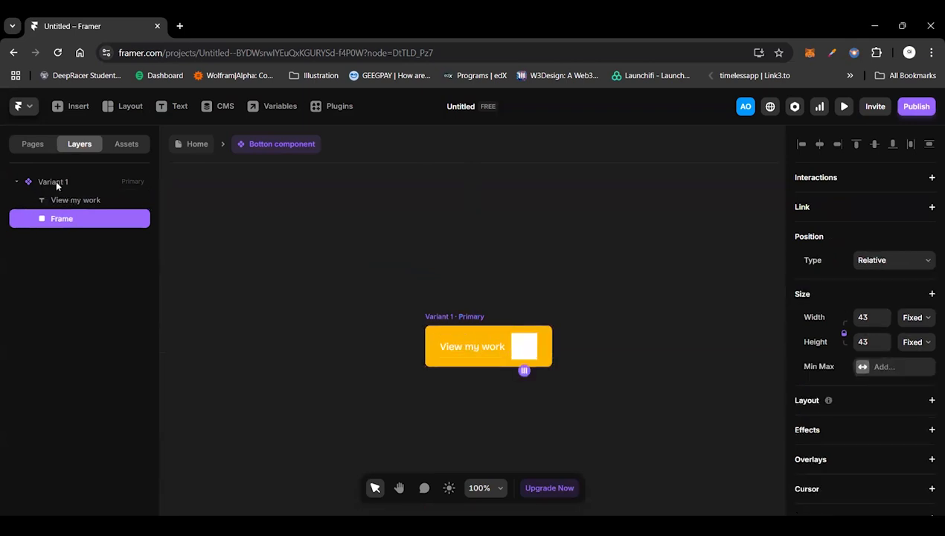
Step: Rename the primary variant from Variant 1 to "Button"
double_click(52, 182)
type("Button")
key("Return")
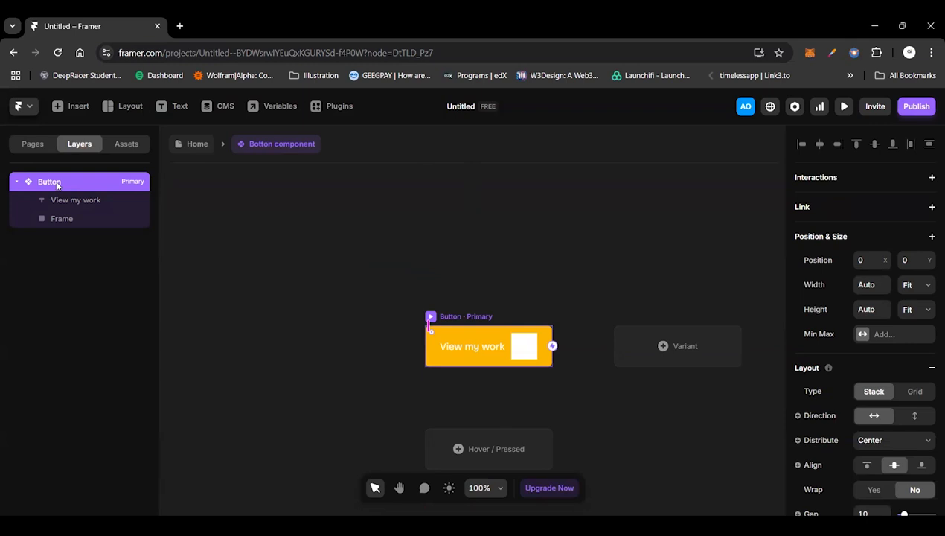
Step: Set the nested frame's position type to Absolute and centre the frame within the button
left_click(62, 223)
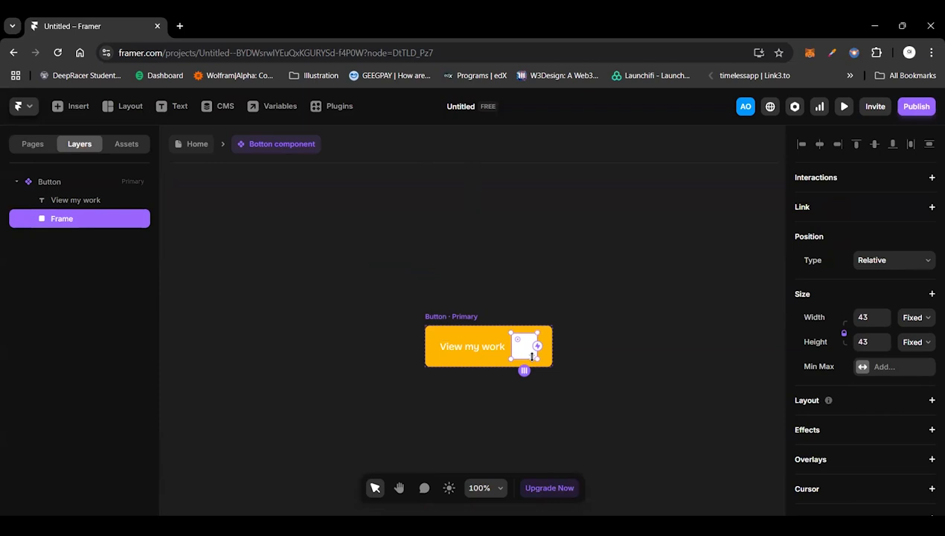
left_click(893, 259)
left_click(874, 276)
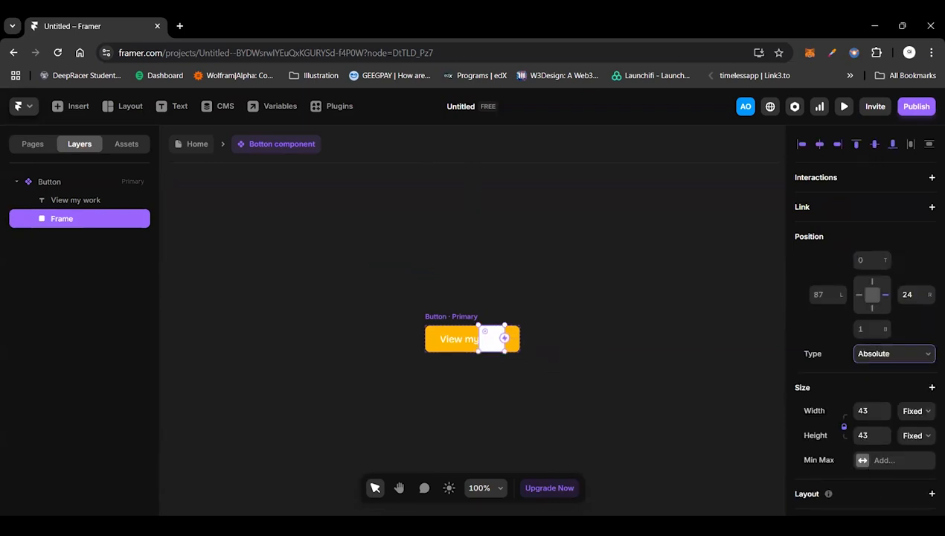
left_click(818, 144)
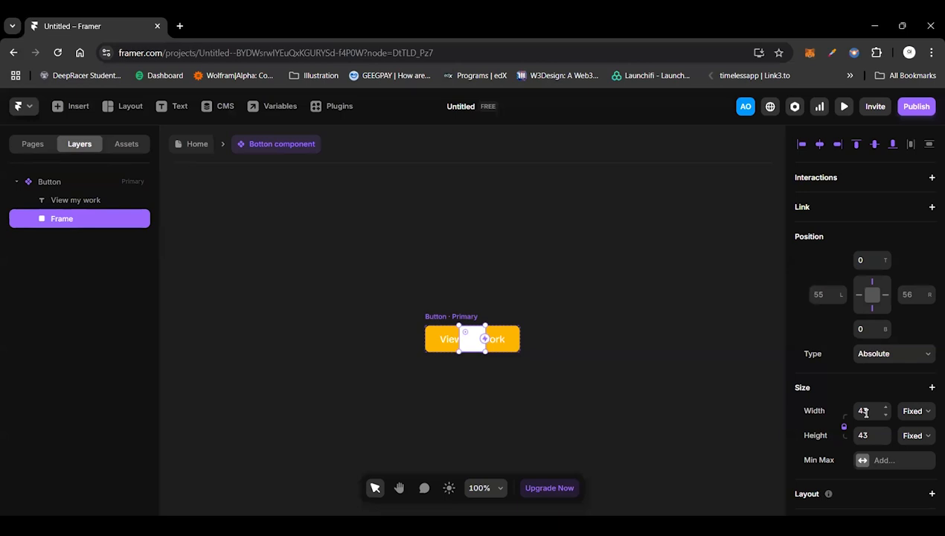
Step: Change the nested frame's fill to black, #000000
scroll(865, 413, "down", 2)
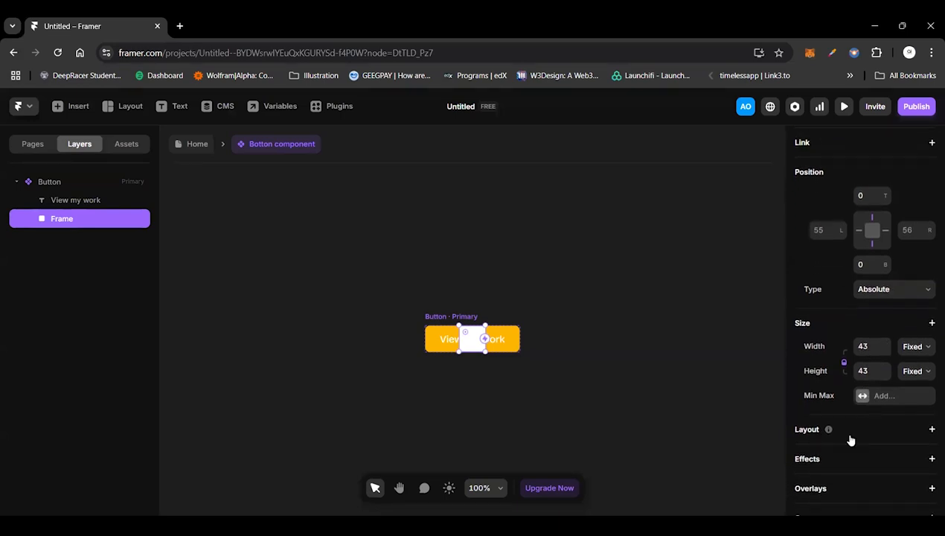
scroll(850, 440, "down", 6)
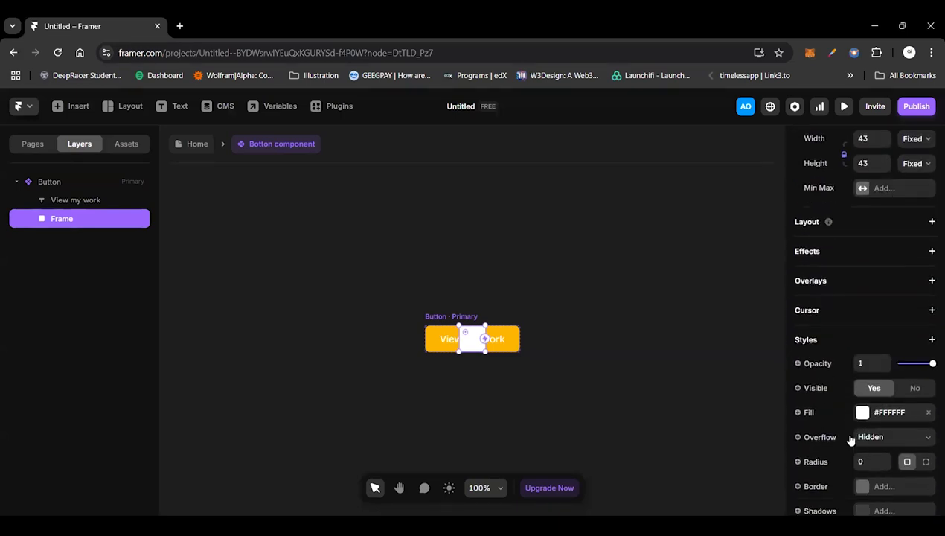
scroll(850, 441, "down", 4)
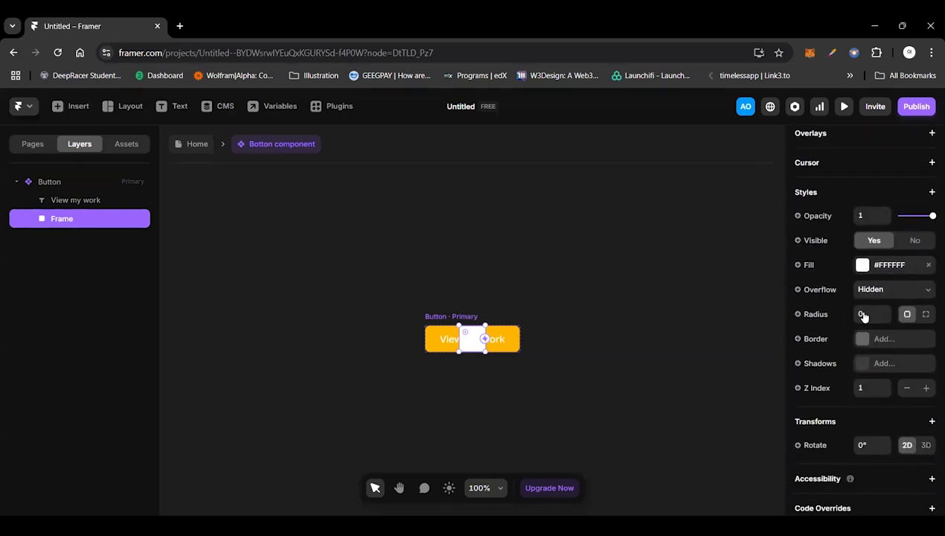
left_click(865, 273)
left_click_drag(462, 341, 467, 346)
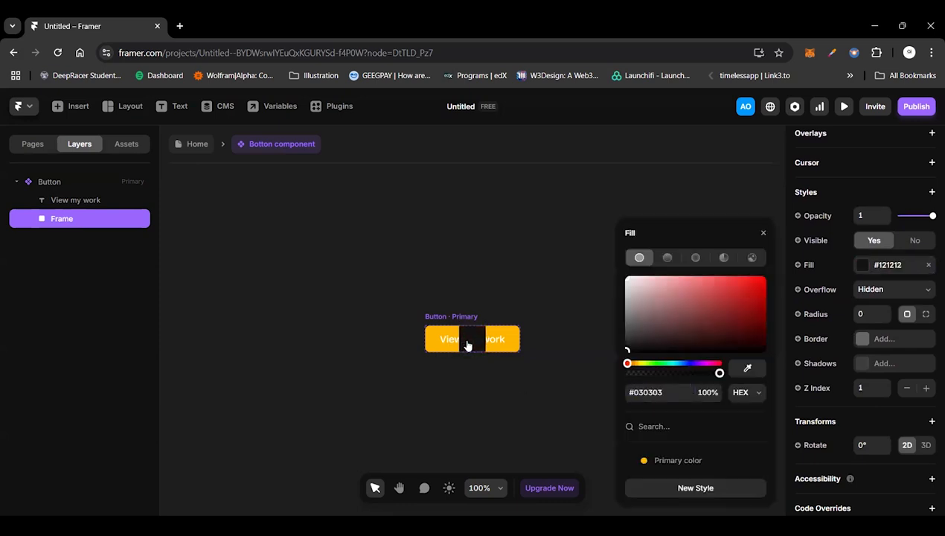
left_click(467, 345)
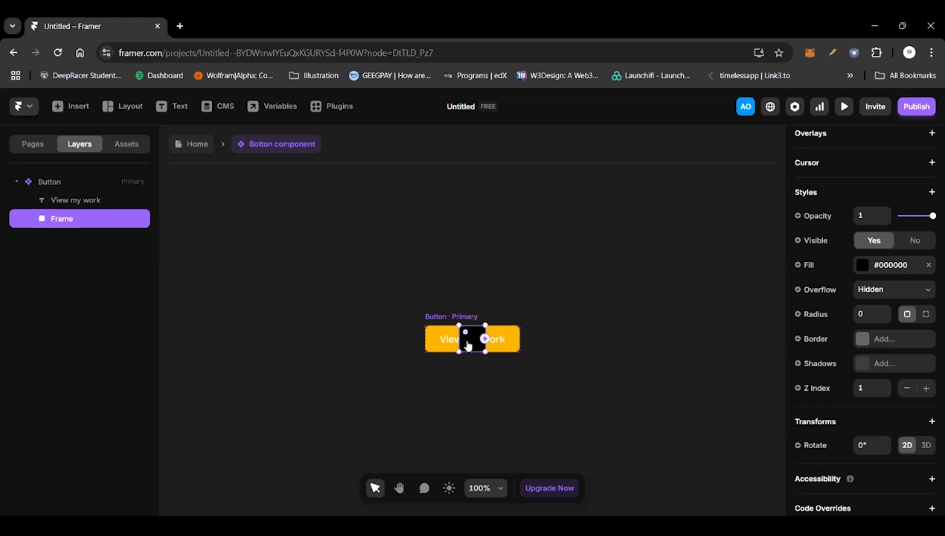
Step: Add a Z Index style property to the View my work text
left_click(88, 206)
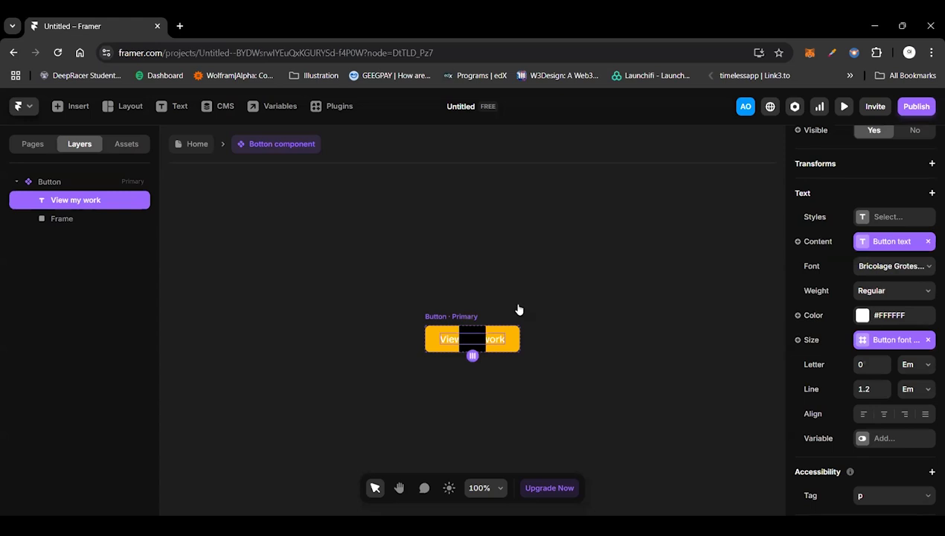
scroll(850, 446, "down", 1)
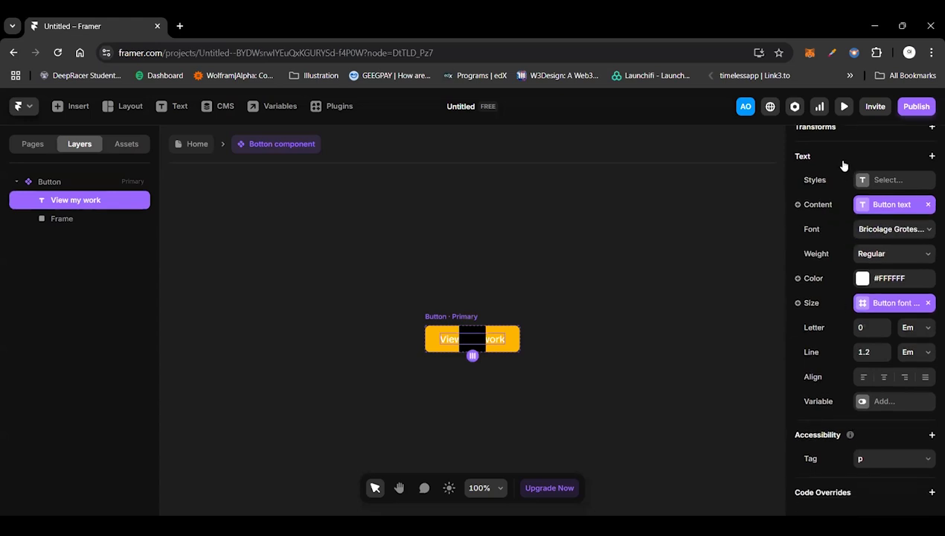
scroll(842, 165, "up", 4)
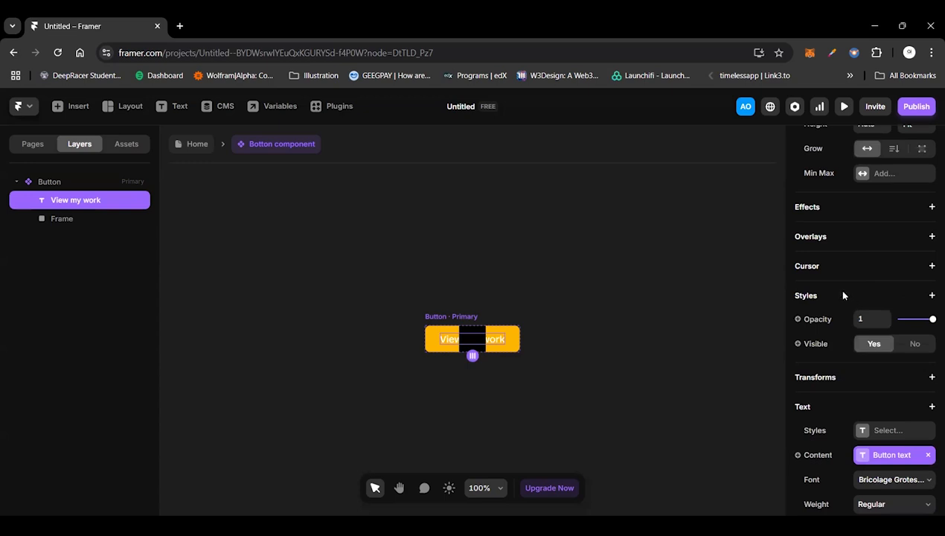
left_click(843, 296)
left_click(759, 496)
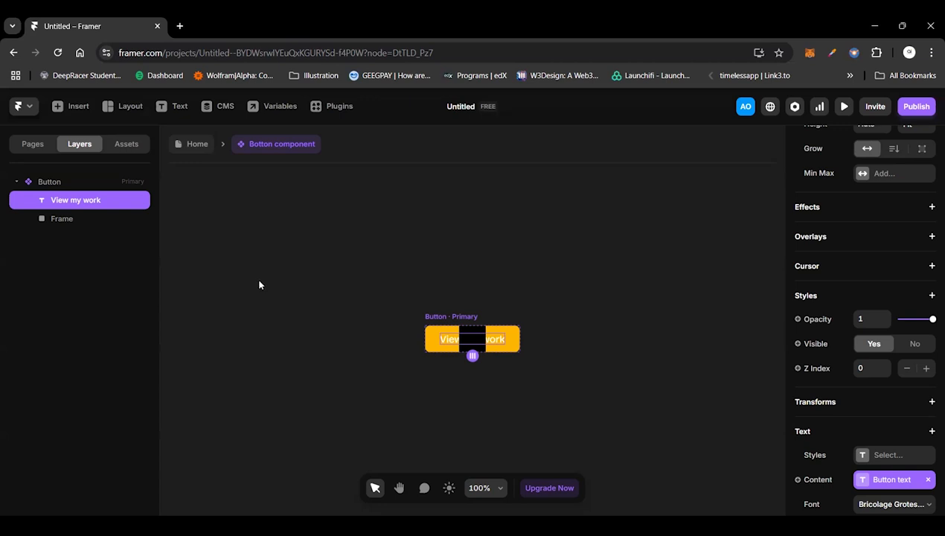
Step: Draw three side-by-side frames about 91 by 98 outside the button and fill the middle one red, #DB0000
key("f")
mouse_move(220, 245)
left_mouse_down()
mouse_move(275, 306)
mouse_move(319, 290)
mouse_move(386, 290)
left_mouse_up()
left_click(319, 279)
scroll(863, 312, "down", 5)
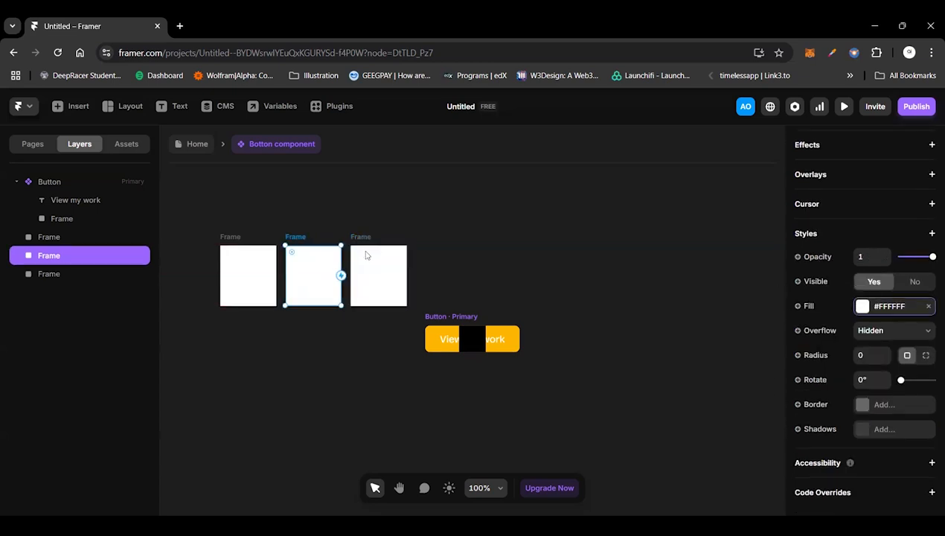
left_click(862, 306)
left_click(728, 321)
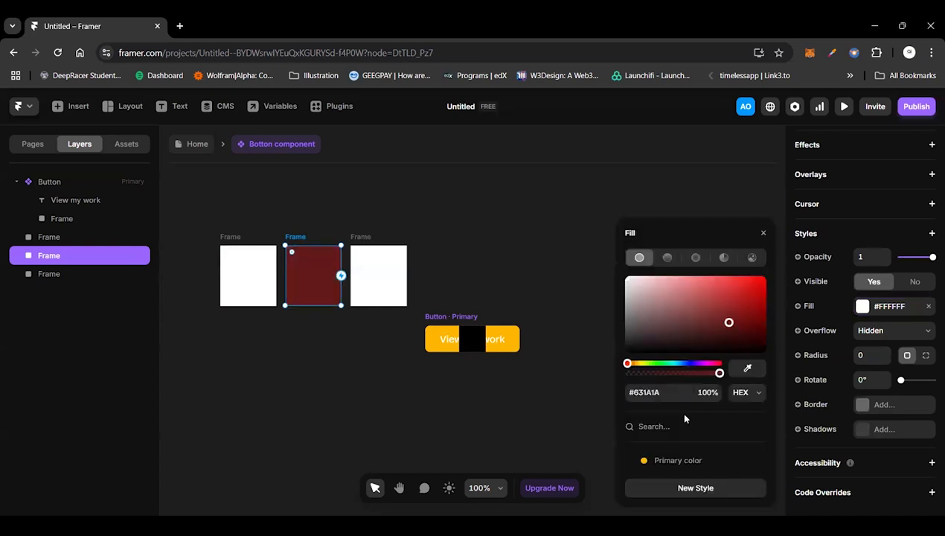
left_click_drag(728, 321, 763, 286)
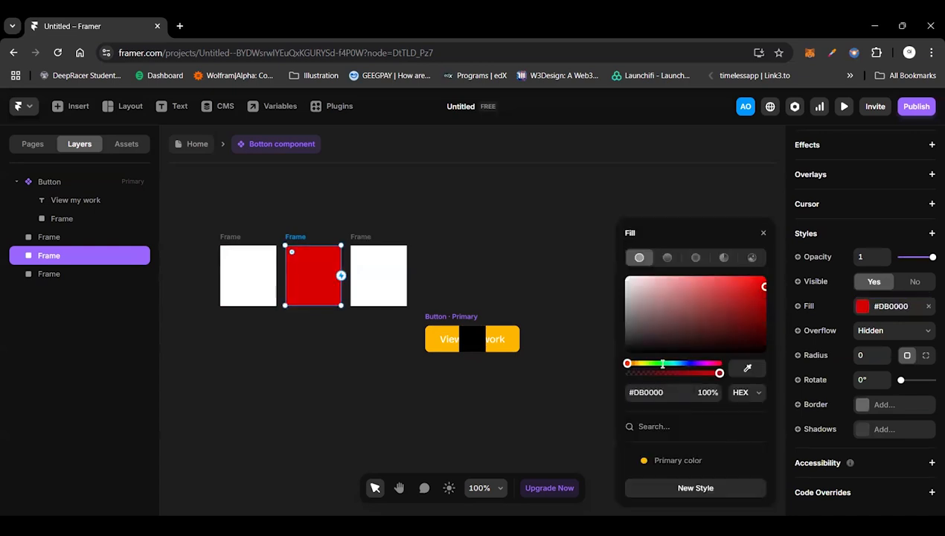
Step: Fill the third of the three side-by-side frames with green
left_click(380, 277)
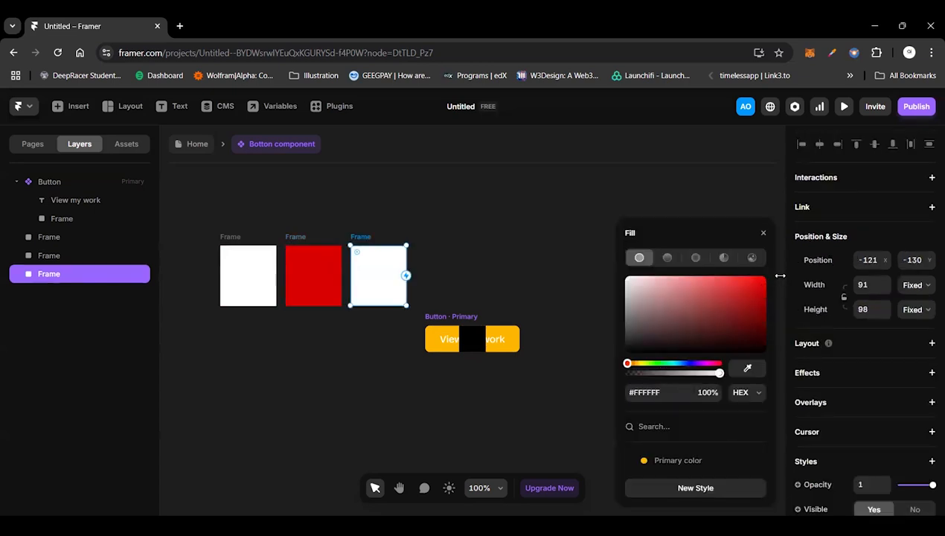
left_click(662, 363)
left_click_drag(736, 319, 764, 292)
left_click(189, 226)
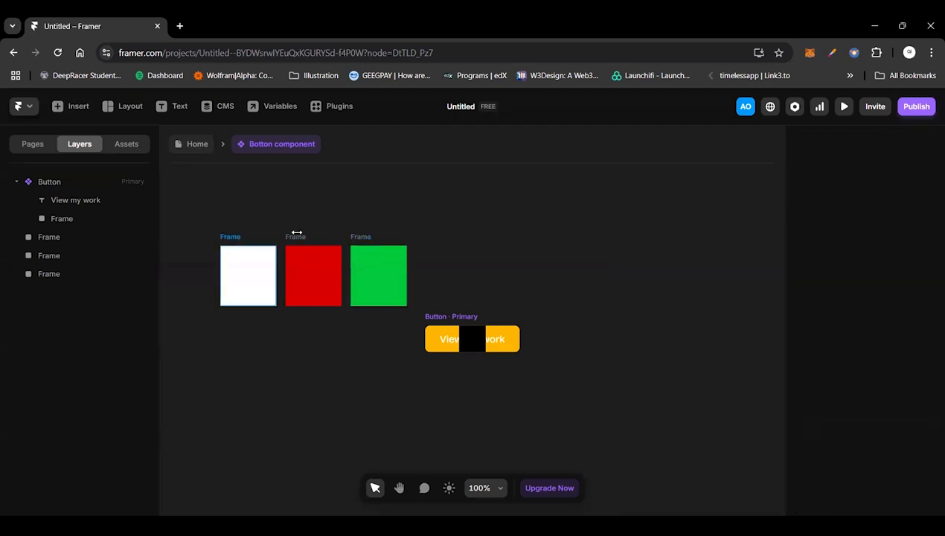
Step: Add a Z Index style property to the white frame
left_click(253, 272)
left_click(319, 272)
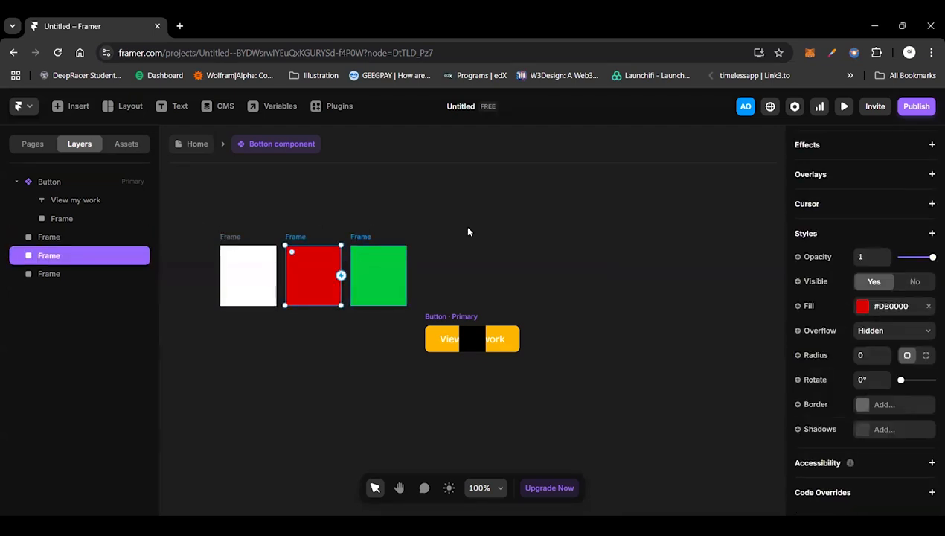
left_click(378, 273)
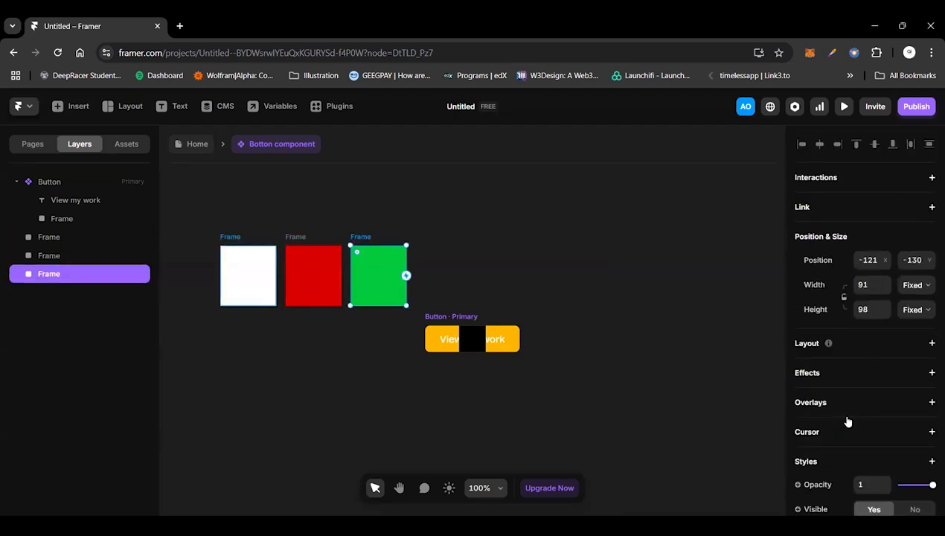
scroll(849, 294, "down", 5)
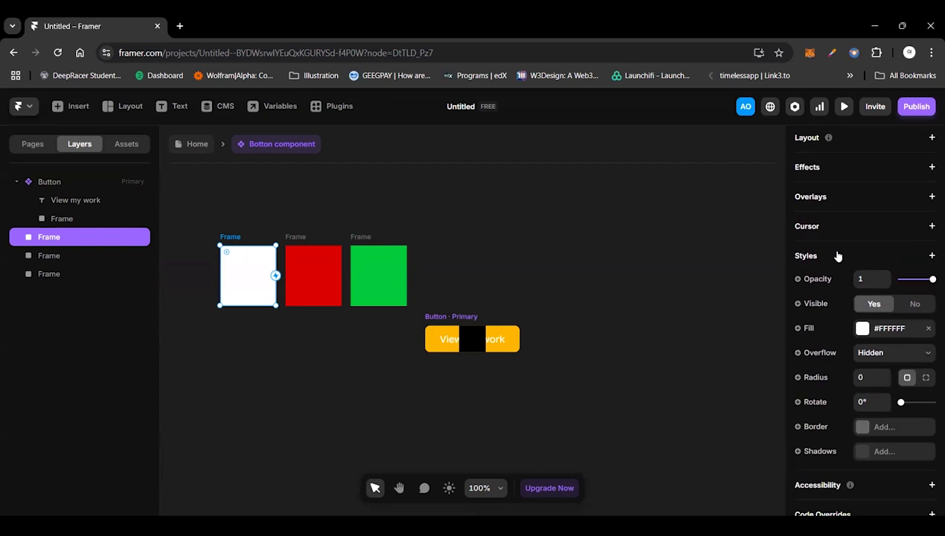
left_click(791, 275)
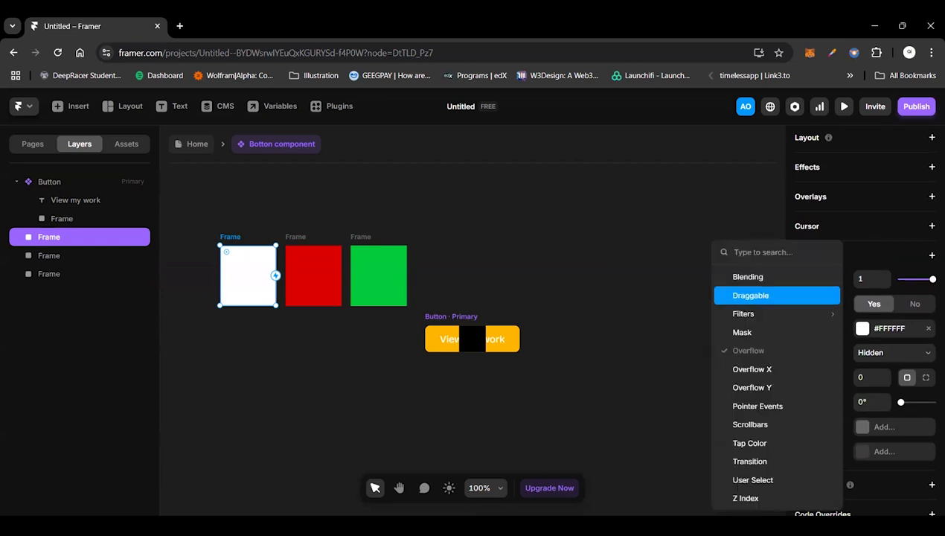
left_click(745, 497)
Step: Add a Z Index style property to the red frame and the green frame
left_click(334, 253)
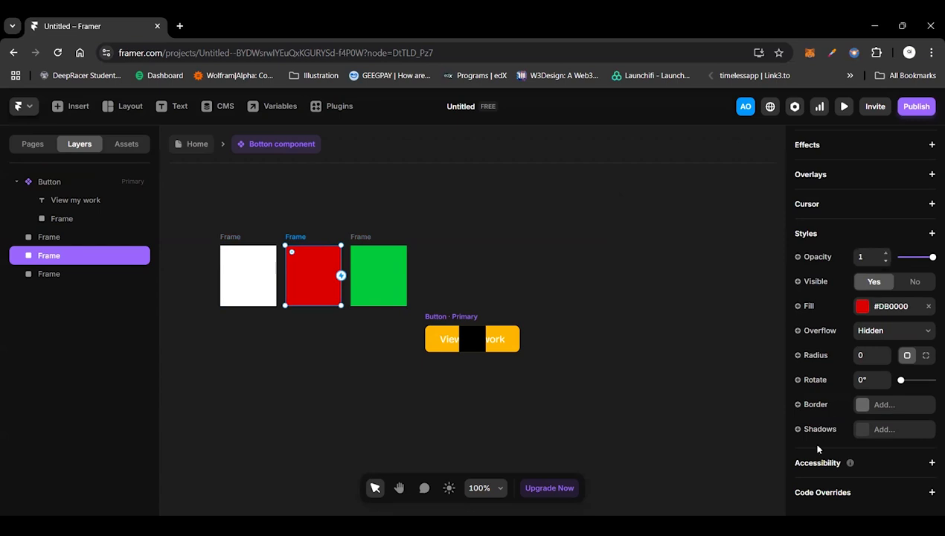
left_click(840, 482)
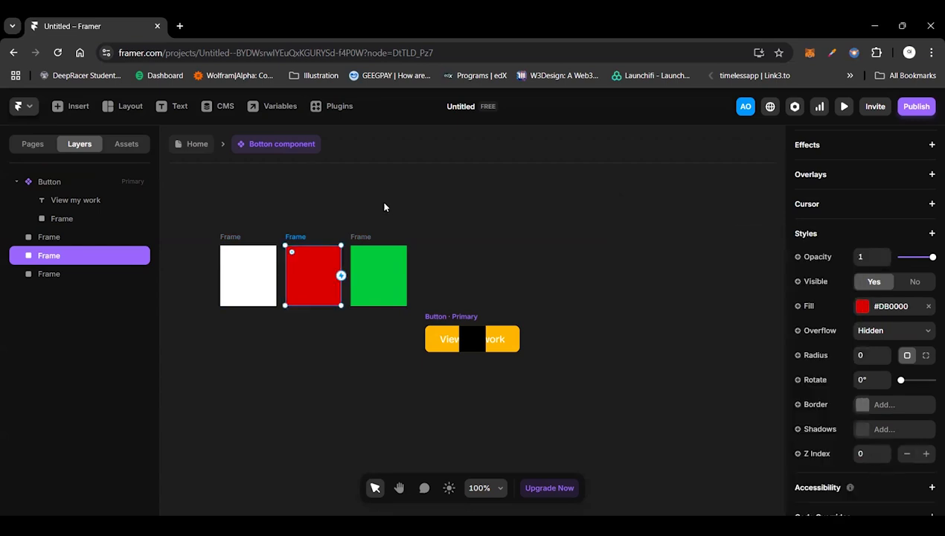
key("Tab")
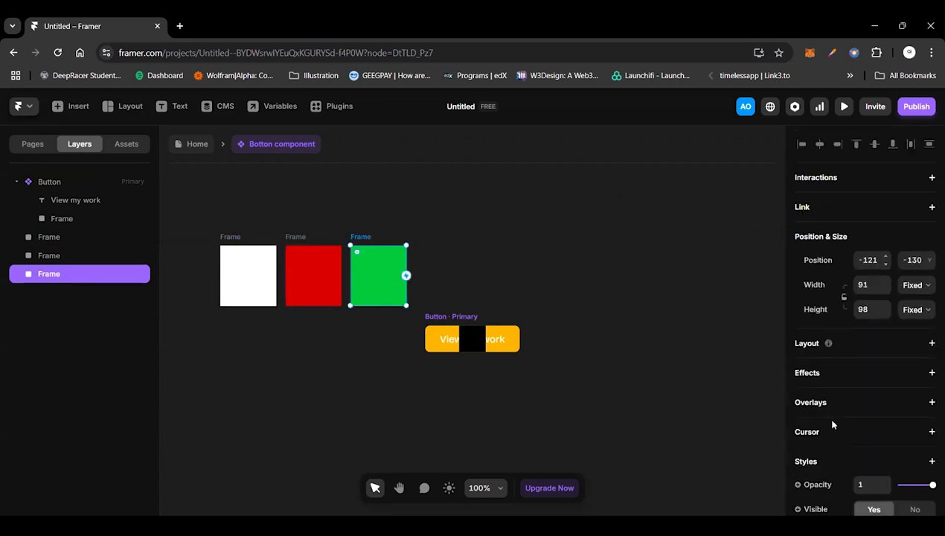
scroll(832, 423, "down", 2)
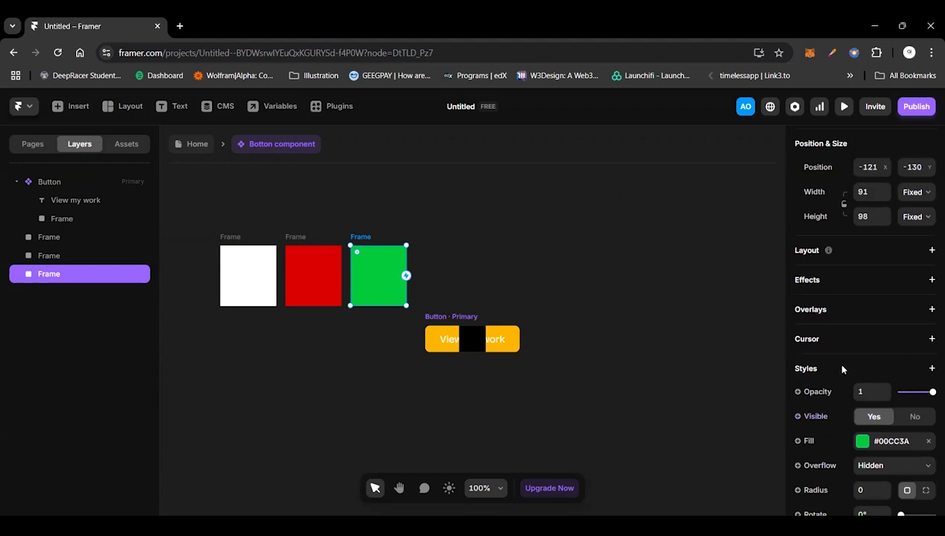
left_click(842, 368)
left_click(861, 476)
scroll(861, 476, "down", 2)
Step: Move the red and green frames closer so the three frames overlap in a row
left_click_drag(294, 272, 311, 271)
left_click(369, 281)
left_click_drag(371, 282, 318, 284)
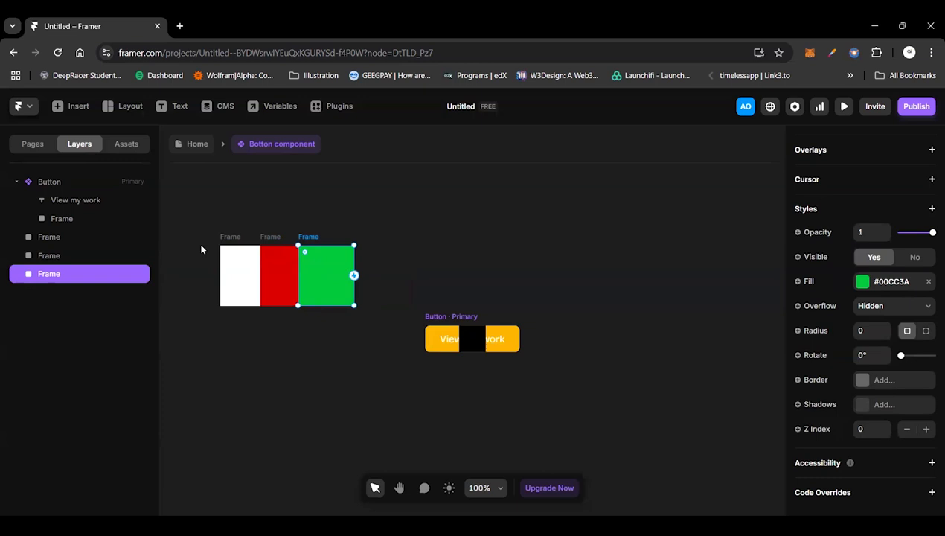
Step: Set the white frame's Z Index to 1 and shift the frame slightly toward the red one
left_click(232, 272)
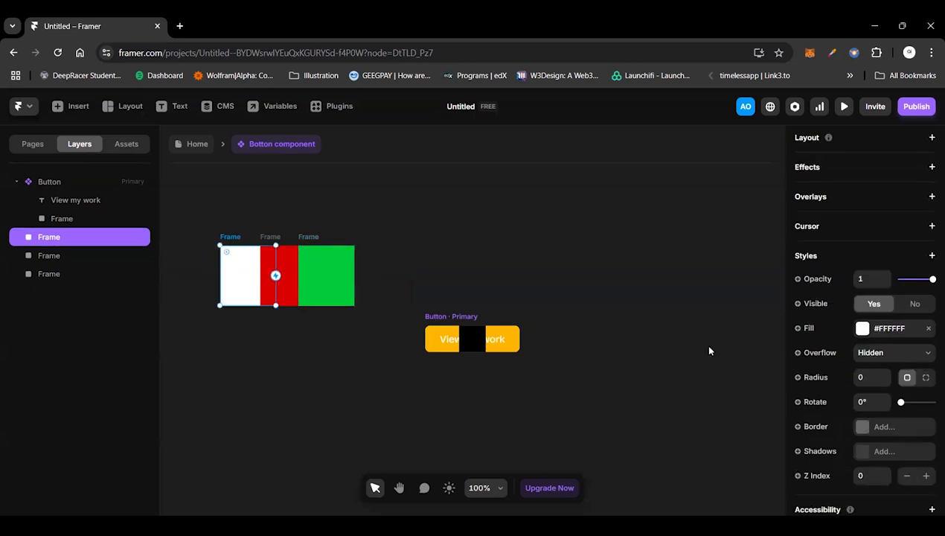
left_click(864, 475)
type("1")
key("Return")
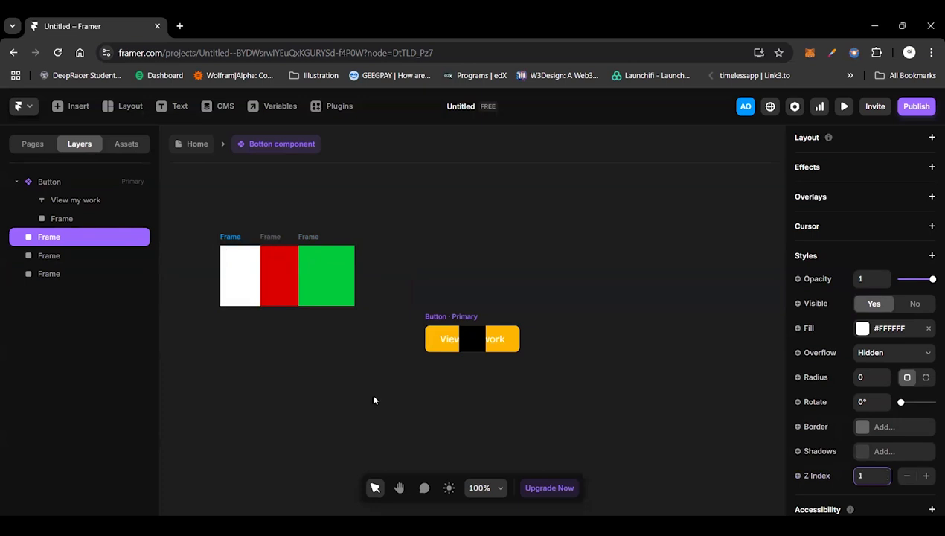
left_click(302, 359)
mouse_move(232, 267)
left_mouse_down()
mouse_move(237, 282)
mouse_move(210, 316)
mouse_move(212, 266)
mouse_move(237, 272)
left_mouse_up()
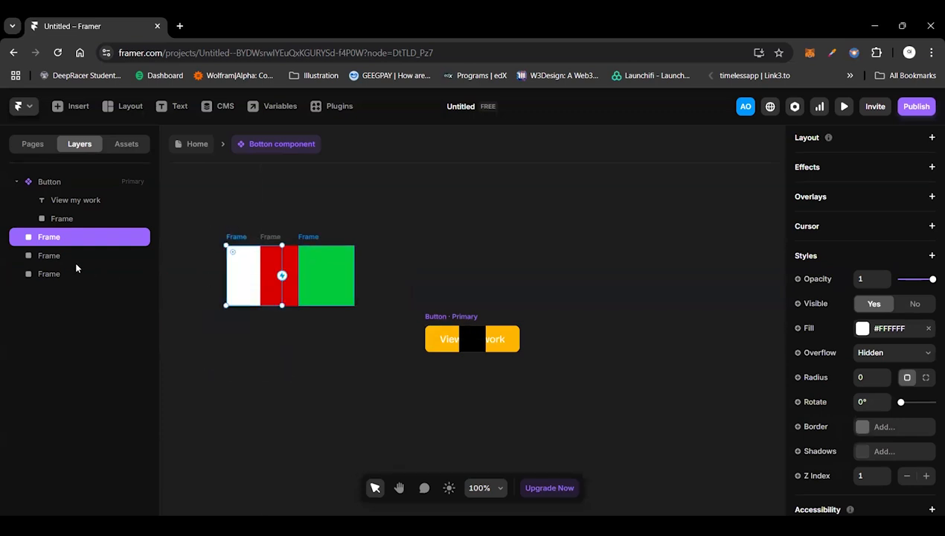
Step: Set the white frame's Z Index to 5
left_click(75, 257)
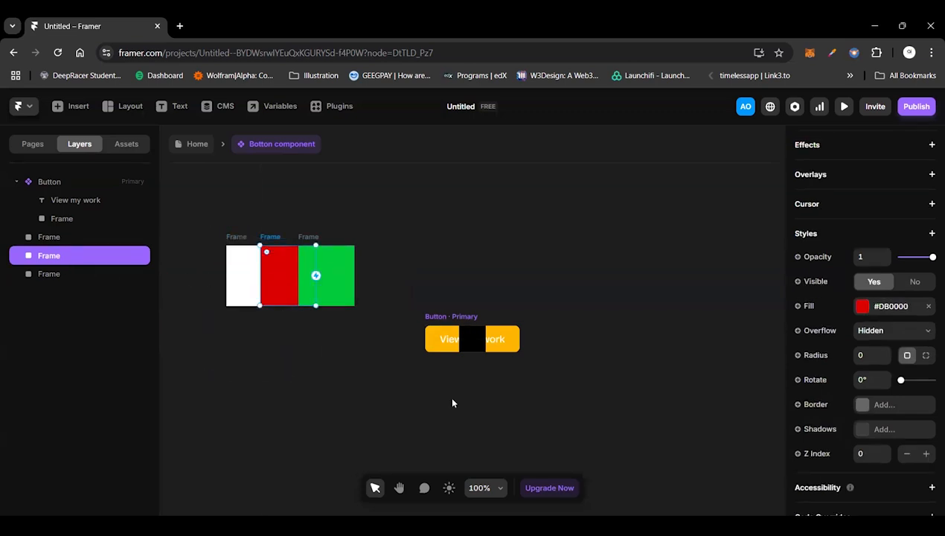
left_click(40, 274)
left_click(59, 236)
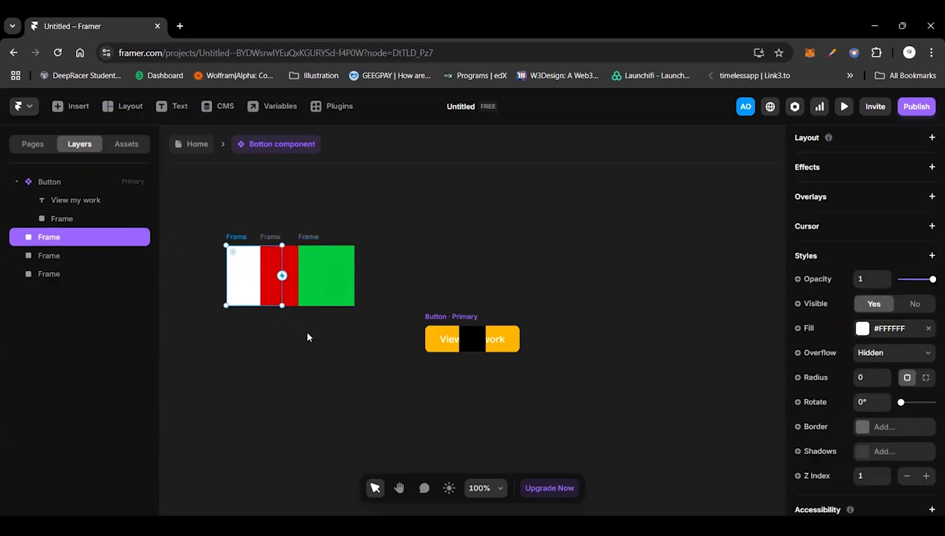
left_click(874, 475)
type("5")
left_click(213, 226)
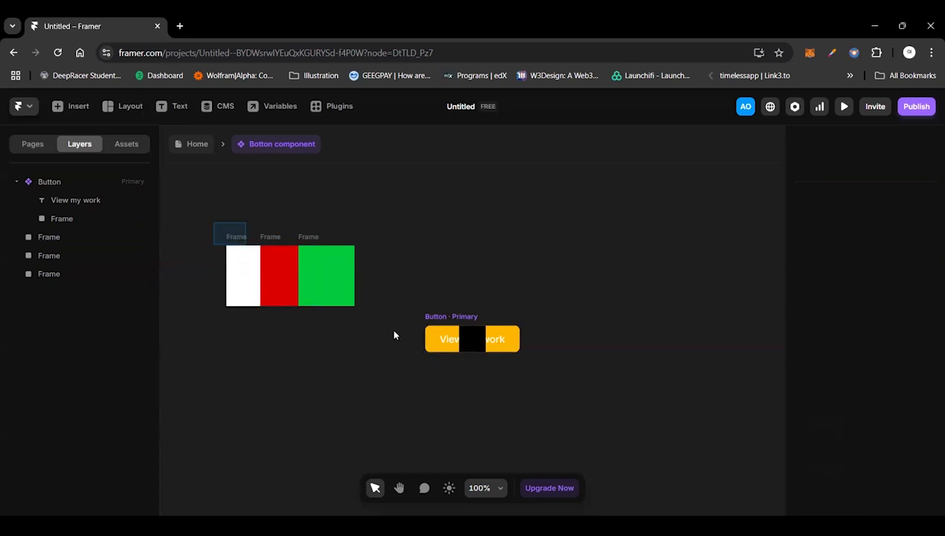
left_click_drag(213, 223, 393, 331)
key("Return")
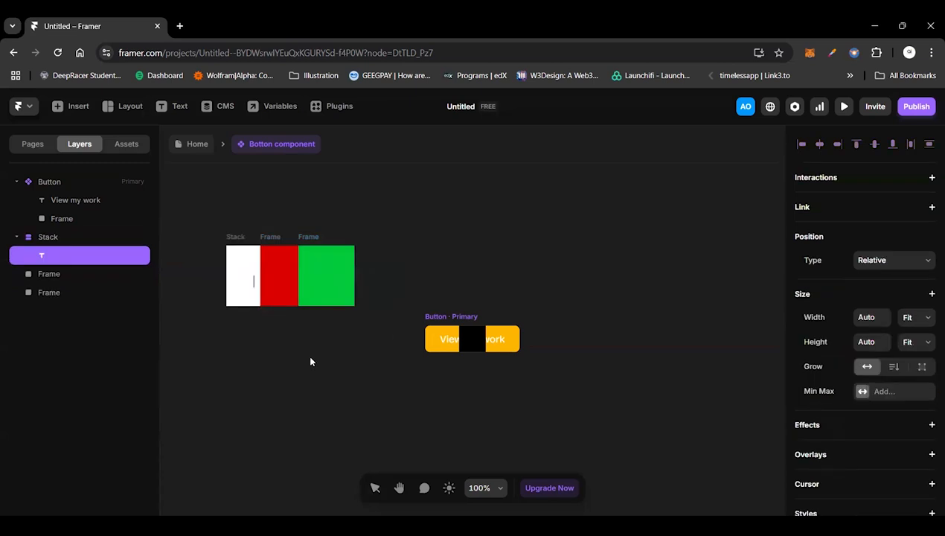
key("ctrl+z")
left_click(262, 333)
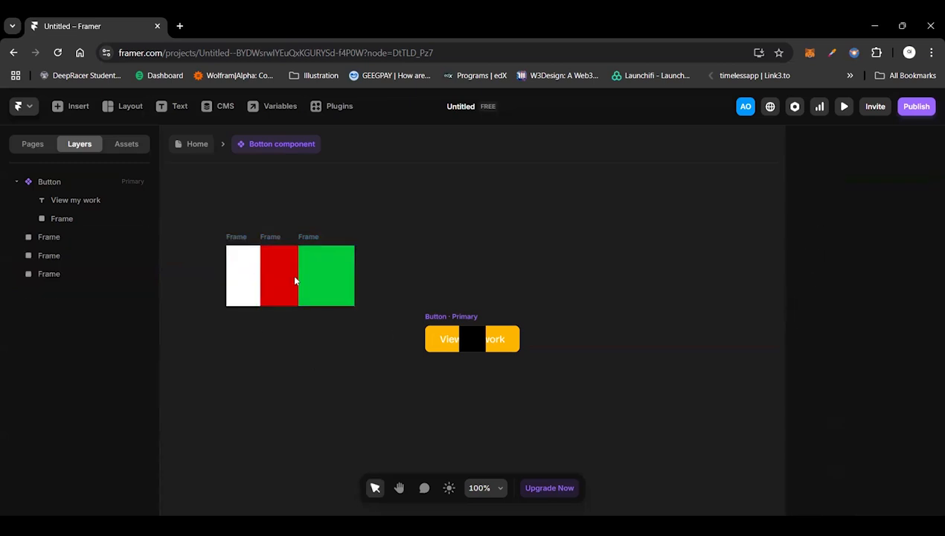
Step: Wrap the white, red and green frames together in one parent frame
left_click(293, 278)
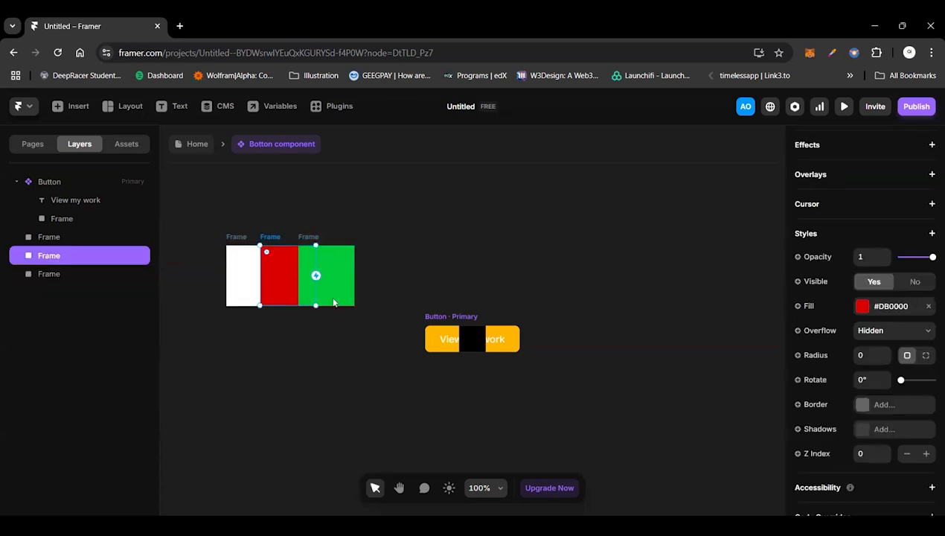
left_click_drag(201, 220, 372, 316)
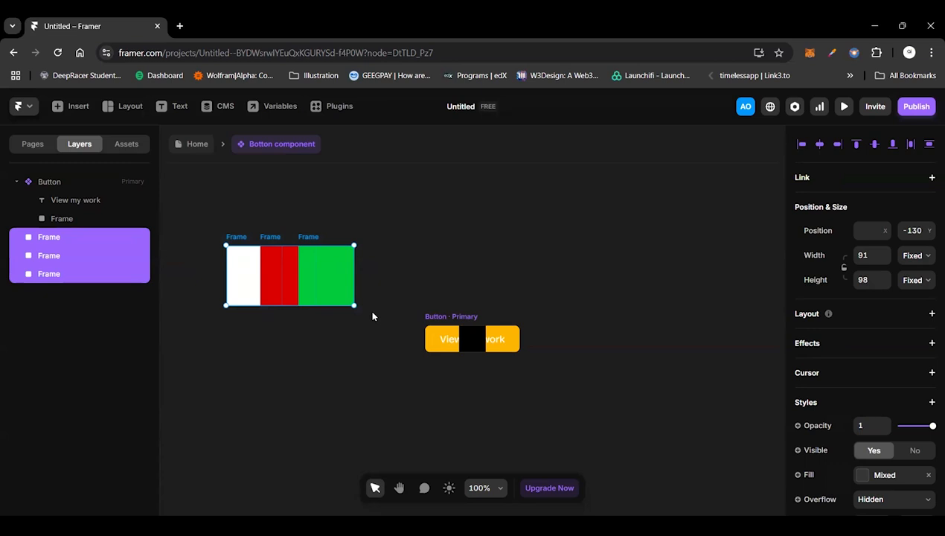
key("ctrl+Return")
Step: Nudge the nested white frame slightly left and set its Z Index to 0
left_click(203, 301)
double_click(253, 272)
key("Left")
key("Left")
scroll(867, 375, "down", 3)
left_click(867, 374)
type("0")
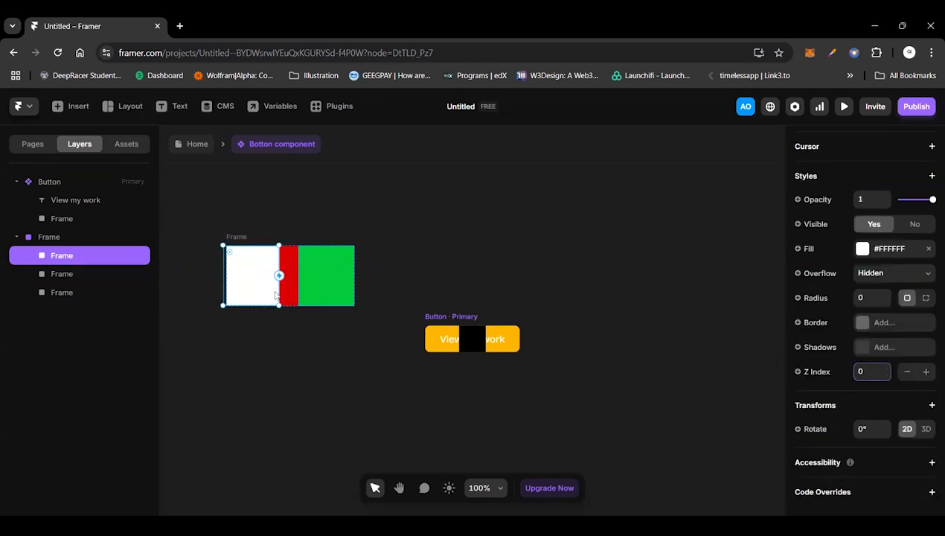
Step: Set the nested red frame's Z Index to 5
left_click(305, 276)
left_click(235, 235)
left_click(265, 270)
left_click(292, 289)
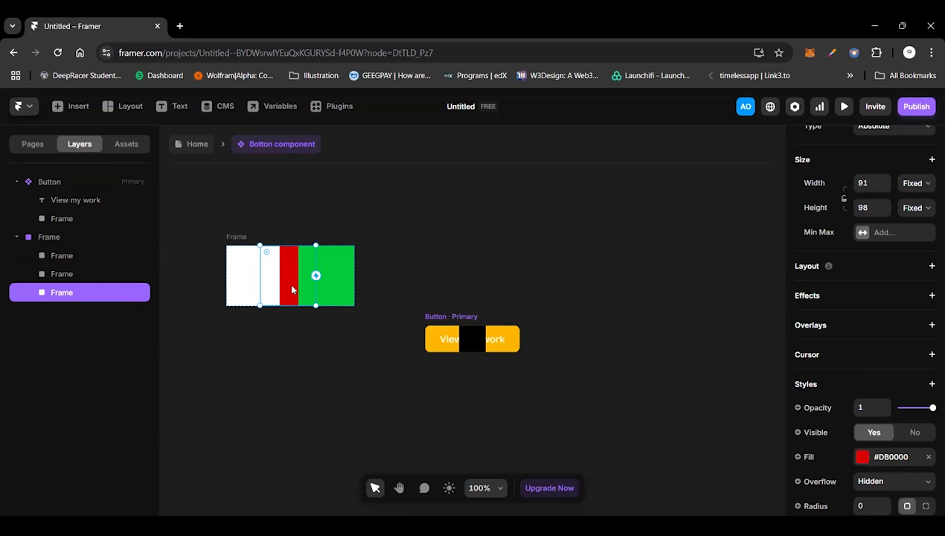
scroll(880, 416, "down", 4)
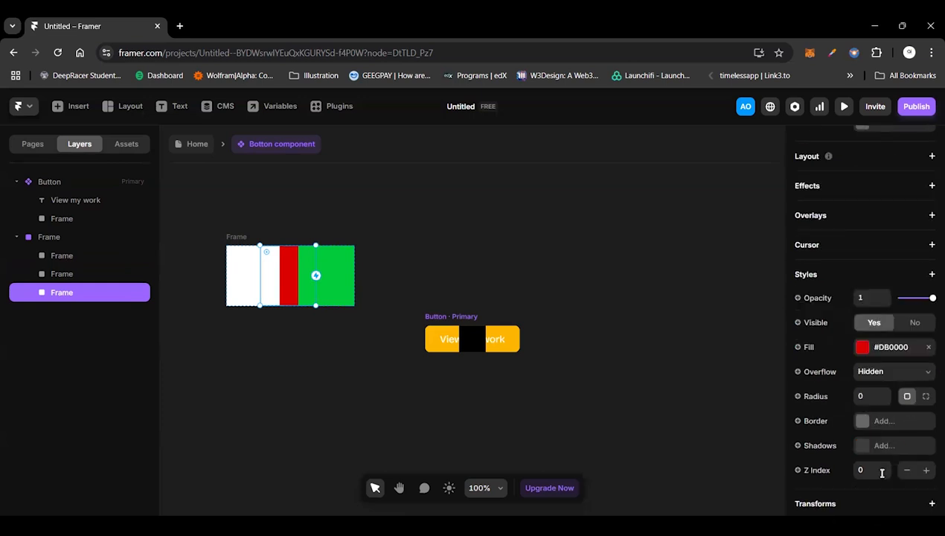
type("5")
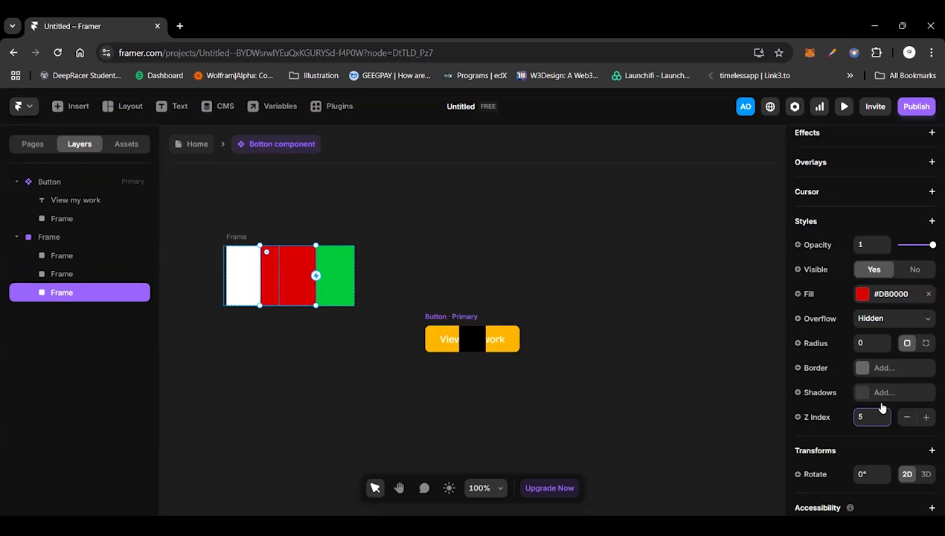
Step: Delete the parent frame together with the white, red and green frames inside it
left_click(326, 283)
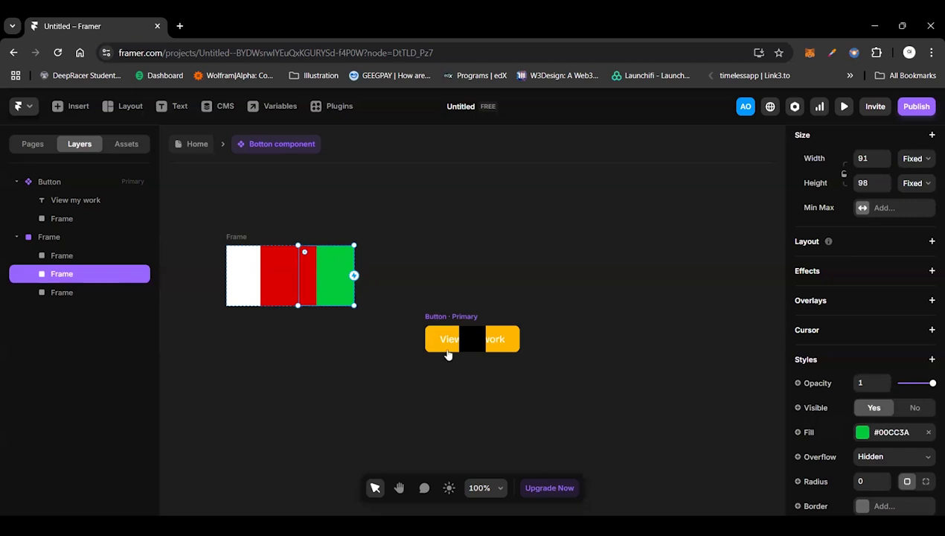
left_click(231, 238)
key("Delete")
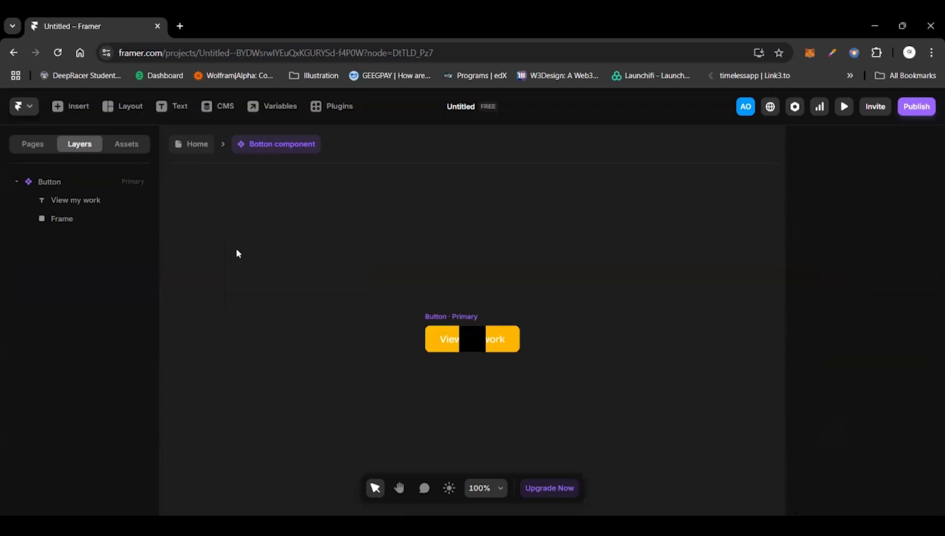
Step: Set the Z Index of the View my work text to 3 so it sits above the button's black frame
double_click(461, 344)
left_click(460, 345)
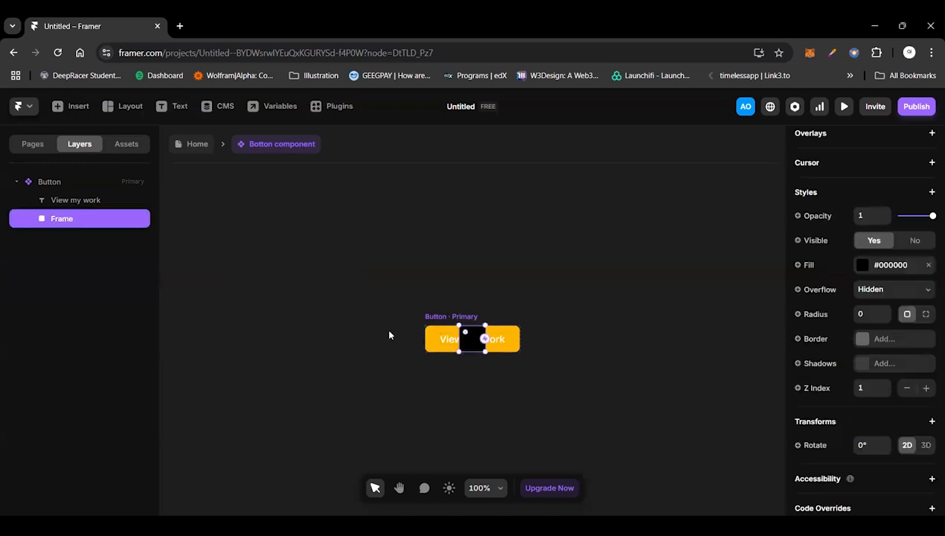
left_click(92, 201)
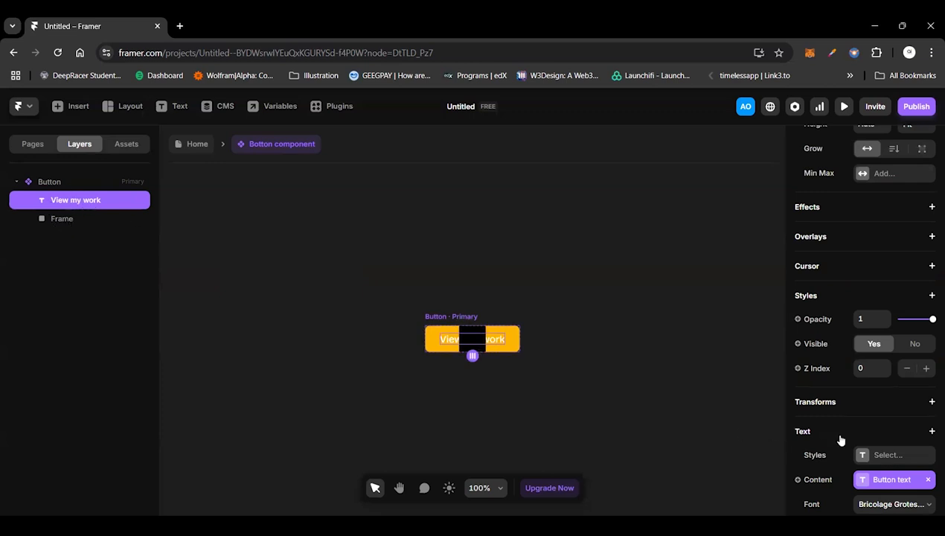
scroll(839, 438, "down", 2)
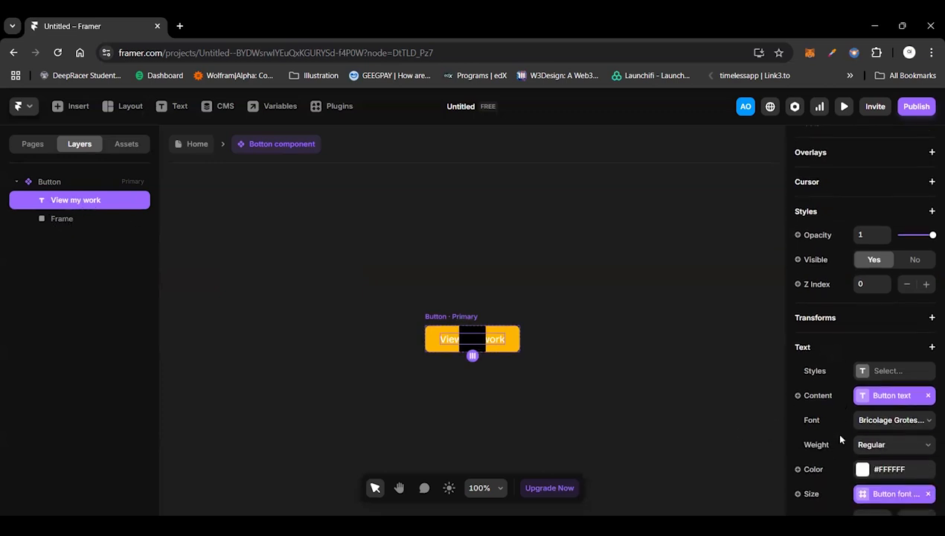
left_click(71, 218)
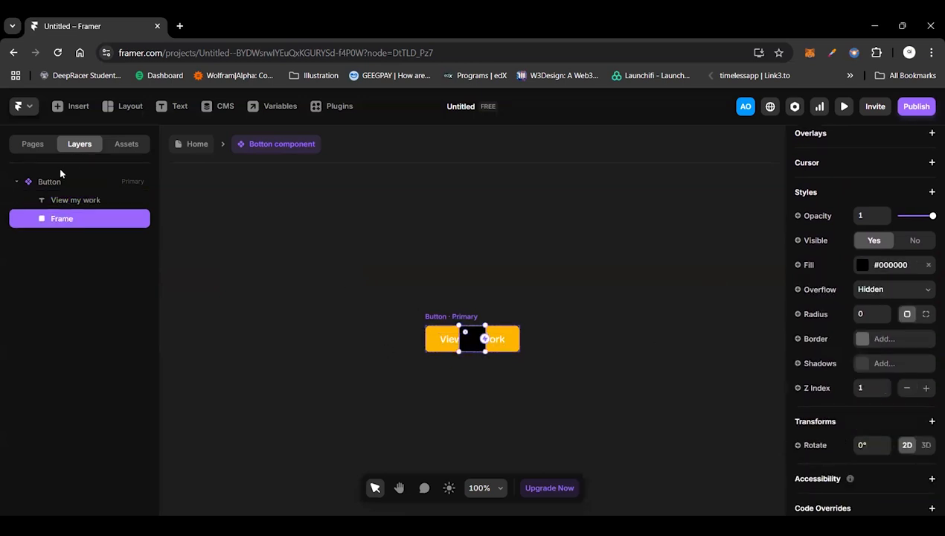
left_click(70, 199)
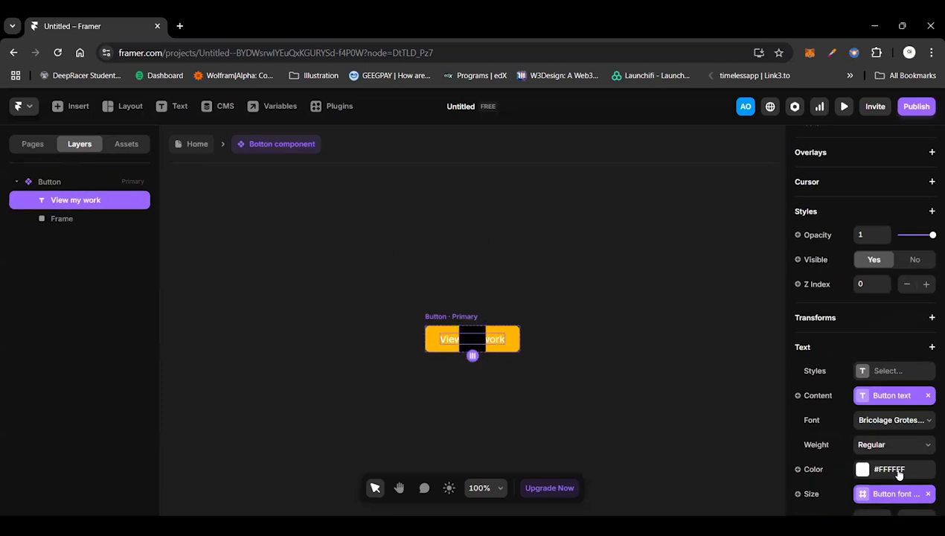
scroll(896, 474, "down", 2)
scroll(898, 474, "down", 1)
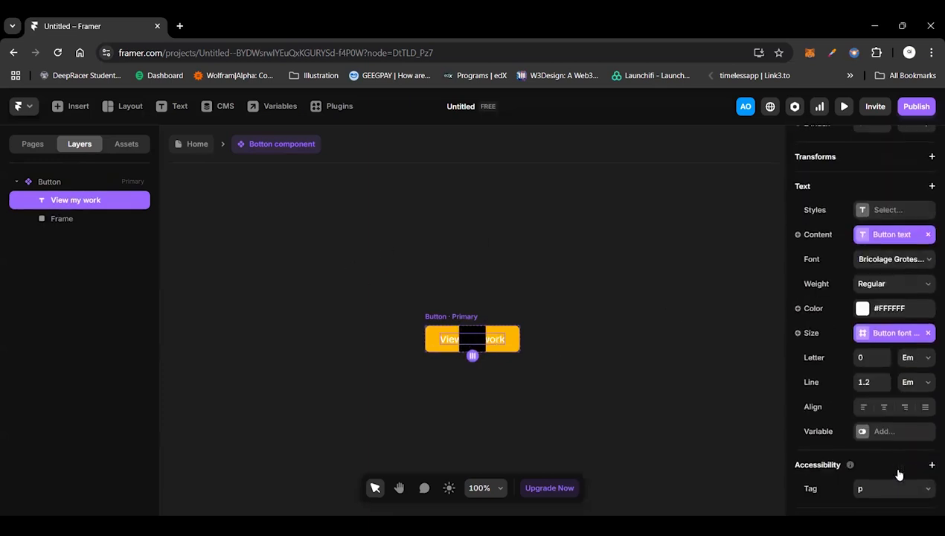
scroll(867, 439, "up", 3)
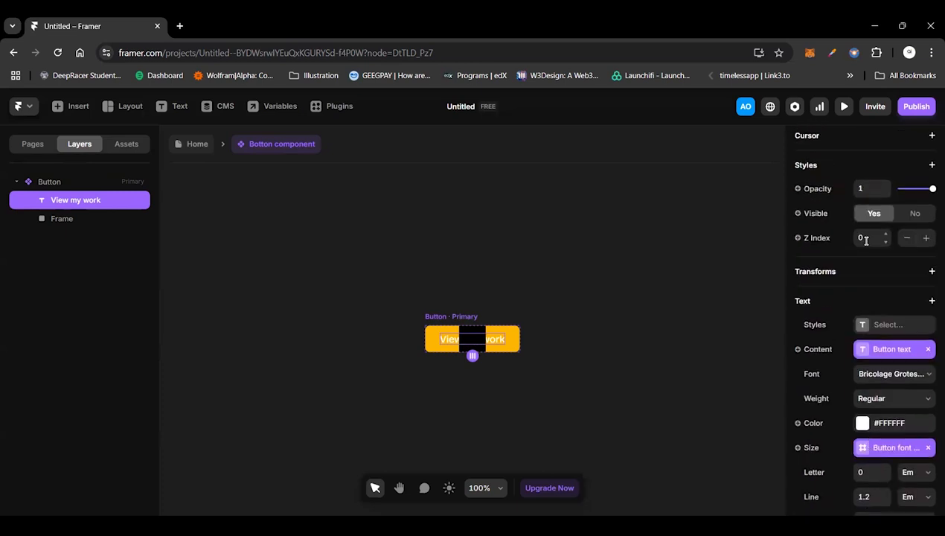
left_click(865, 238)
type("3")
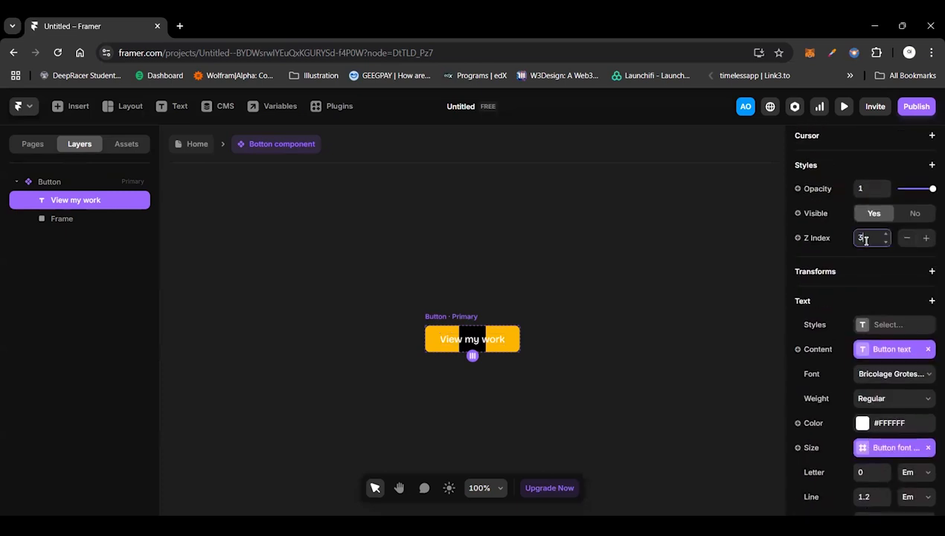
left_click(707, 315)
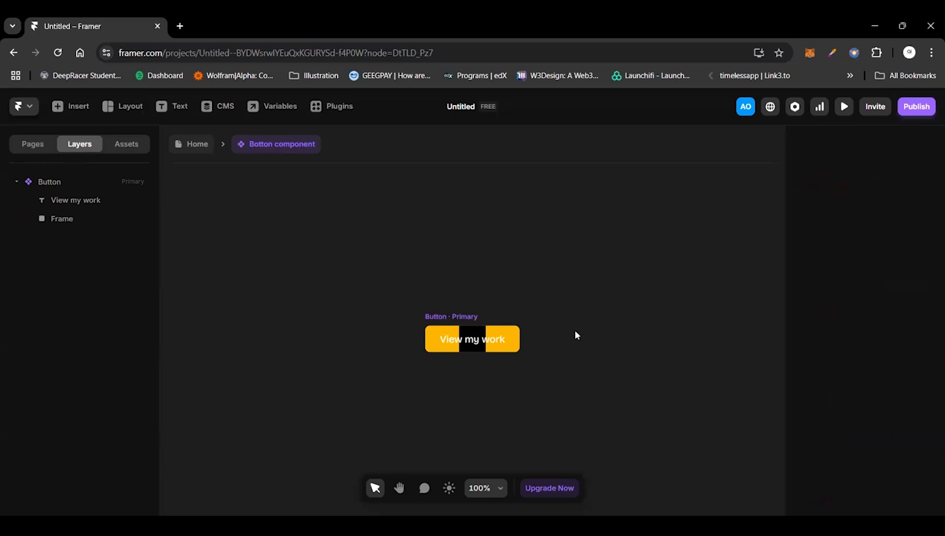
left_click(479, 349)
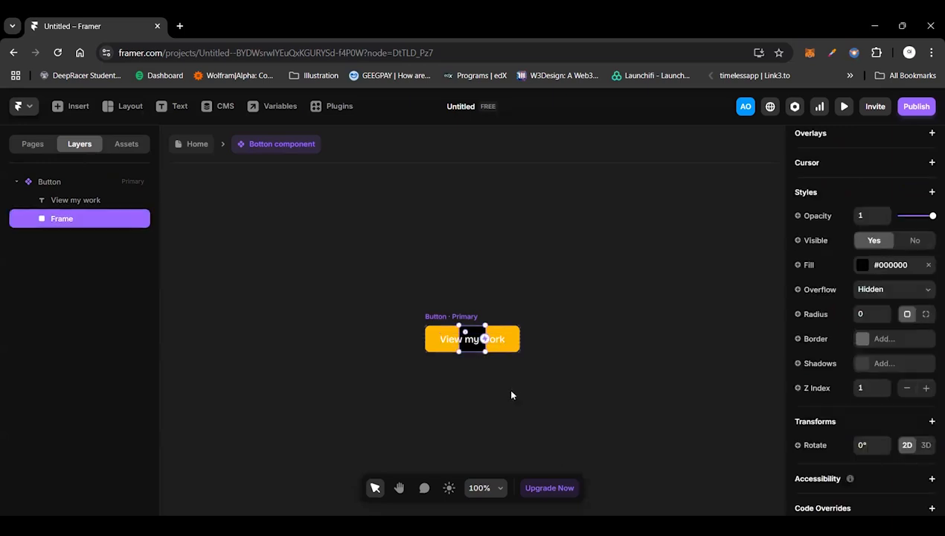
Step: Set the corner radius of the black frame inside the View my work button to 100
left_click(603, 418)
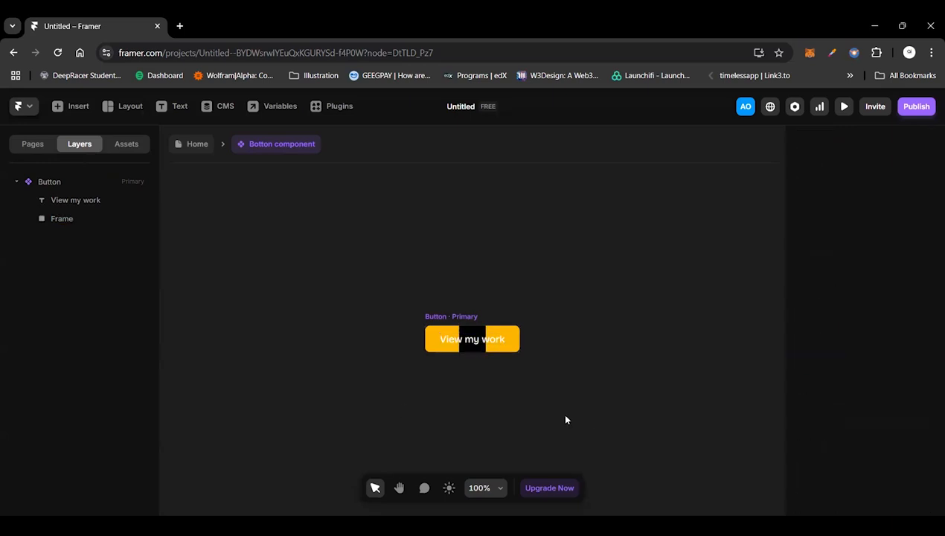
left_click(477, 344)
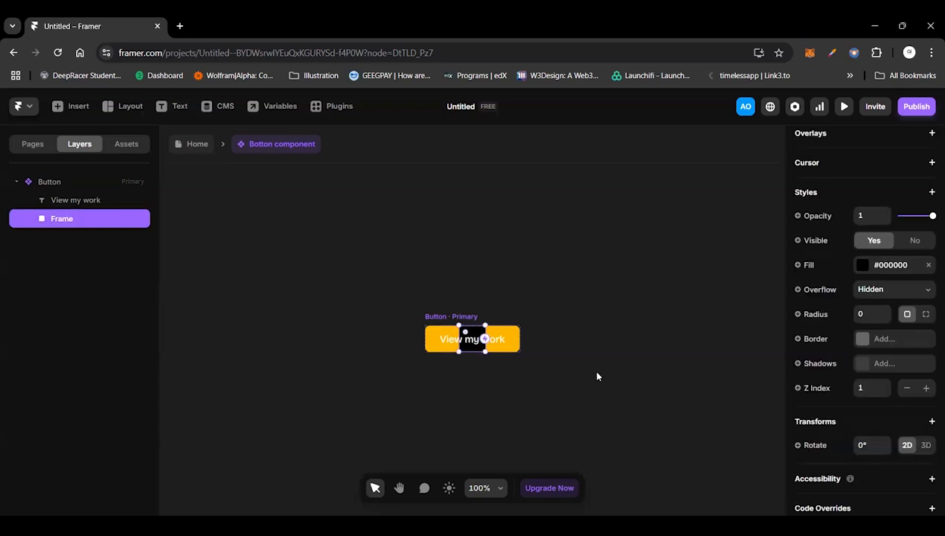
scroll(841, 437, "down", 1)
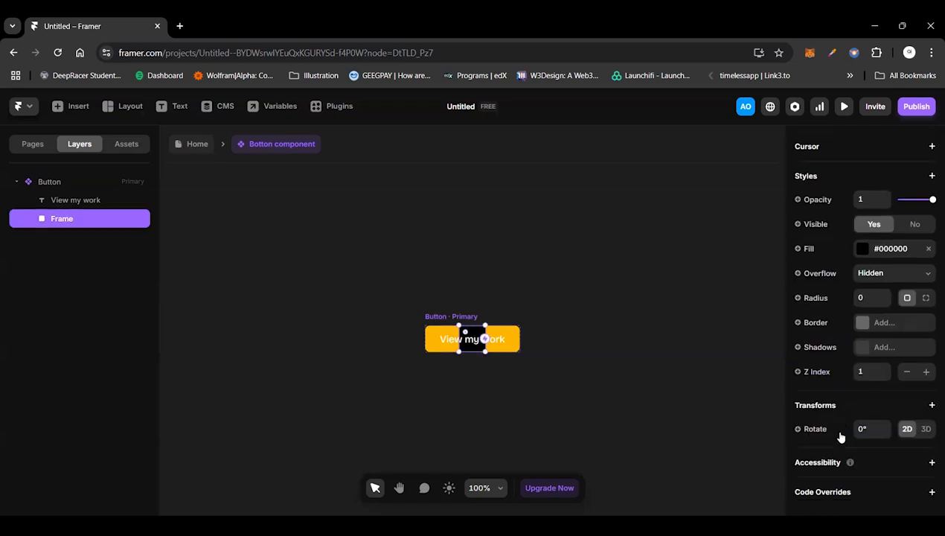
scroll(839, 383, "up", 2)
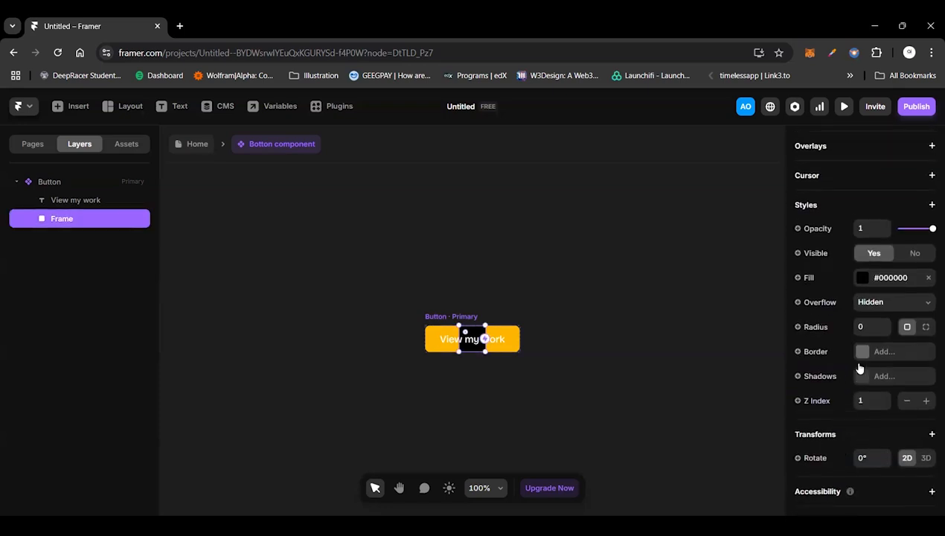
left_click(863, 326)
type("100")
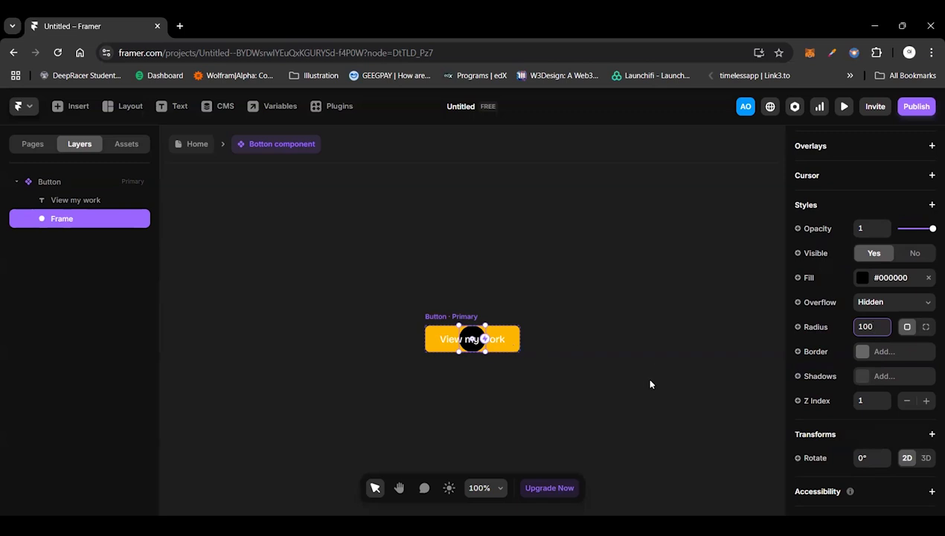
Step: Add a Hover variant to the primary button, then make the black circular frame in the primary variant not visible
left_click(437, 319)
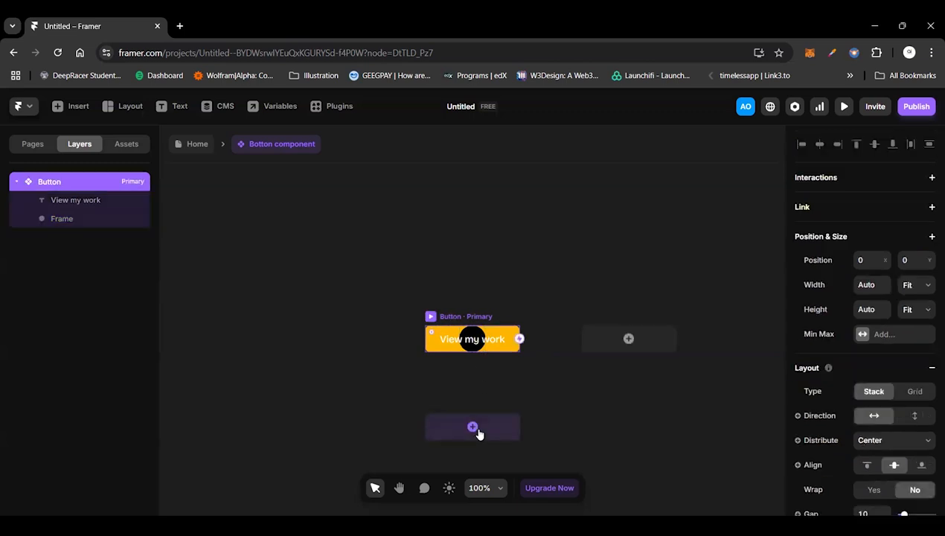
left_click(492, 444)
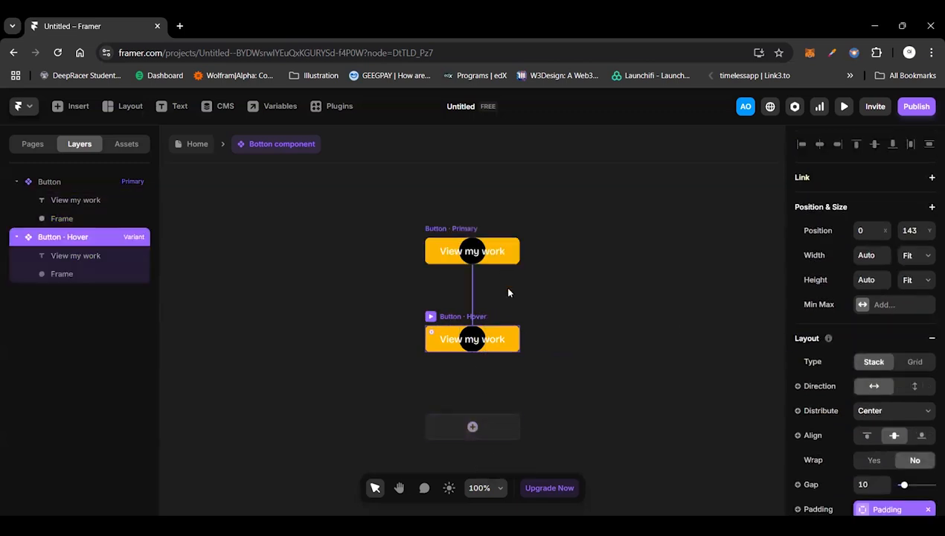
left_click(468, 260)
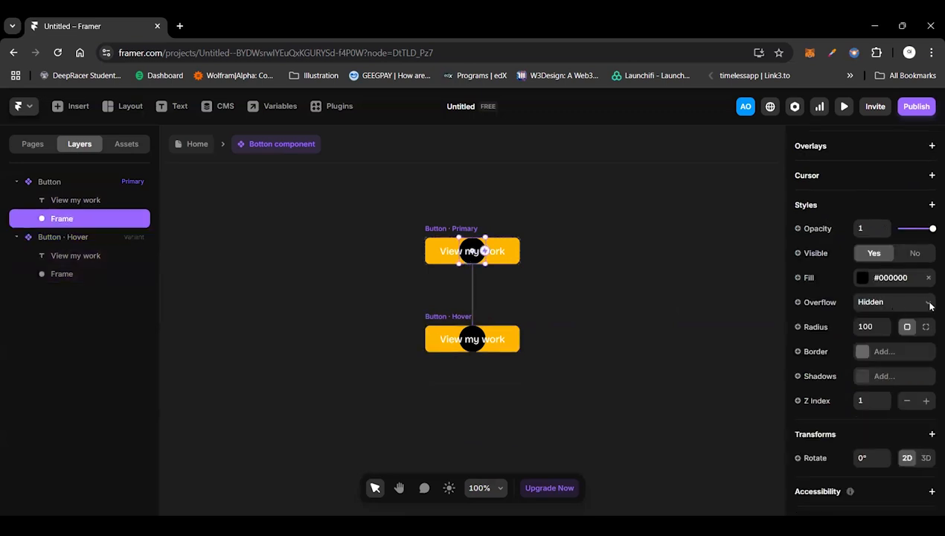
left_click(911, 253)
left_click(490, 283)
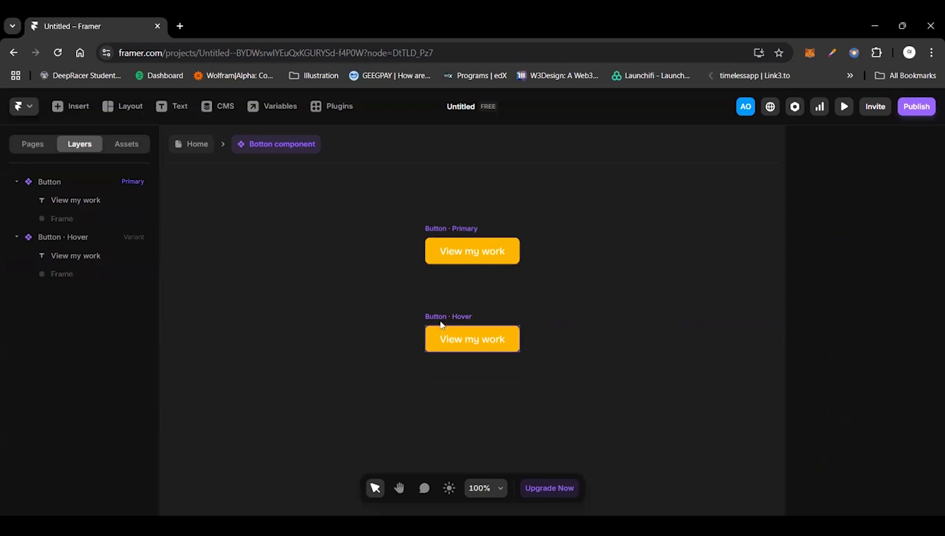
Step: Set the black circular frame in the button's Hover variant to visible
left_click(440, 325)
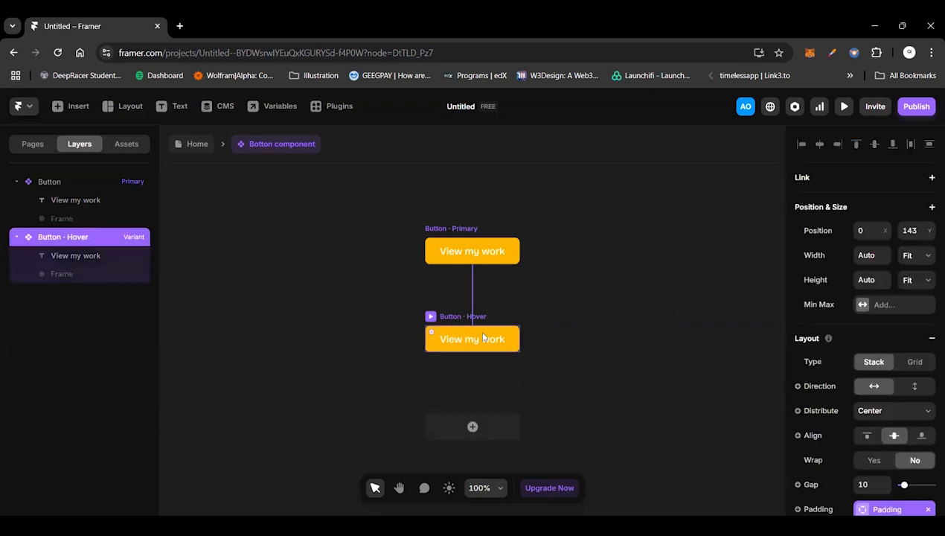
left_click(76, 275)
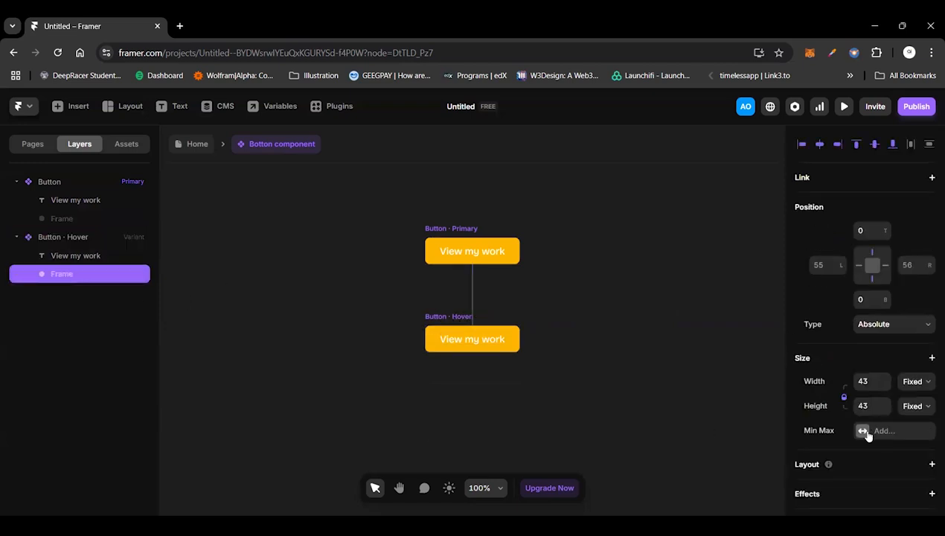
scroll(868, 435, "down", 2)
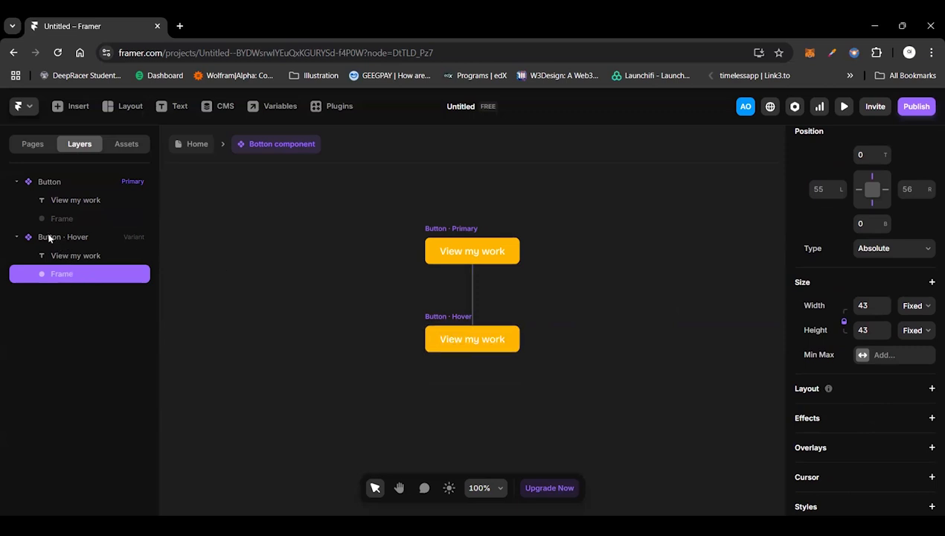
scroll(881, 298, "down", 5)
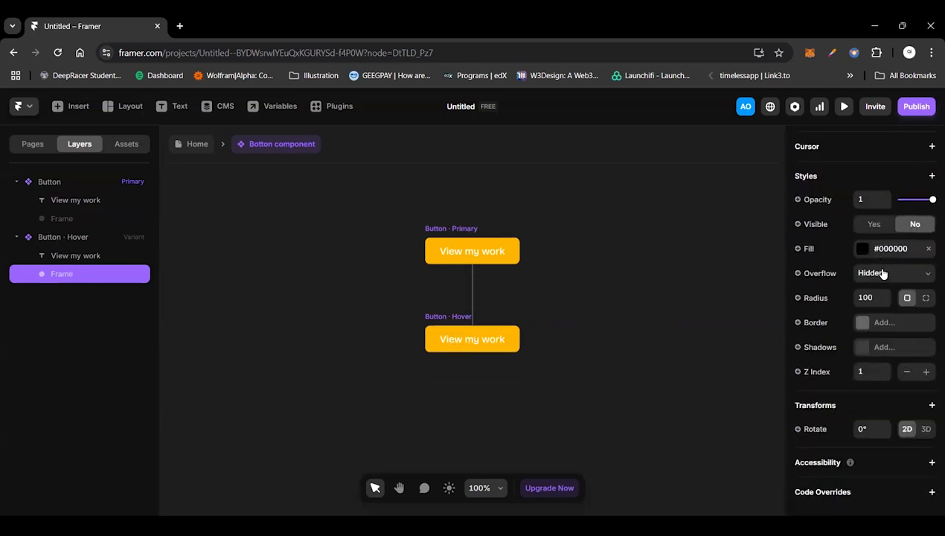
left_click(874, 223)
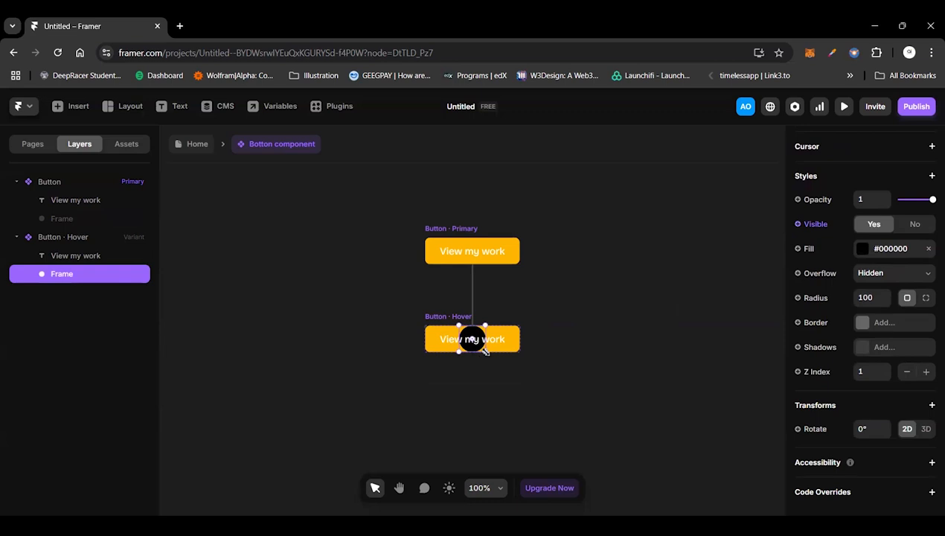
Step: Enlarge the Hover variant's black circle from its centre until it covers the whole button
left_click_drag(484, 350, 522, 389)
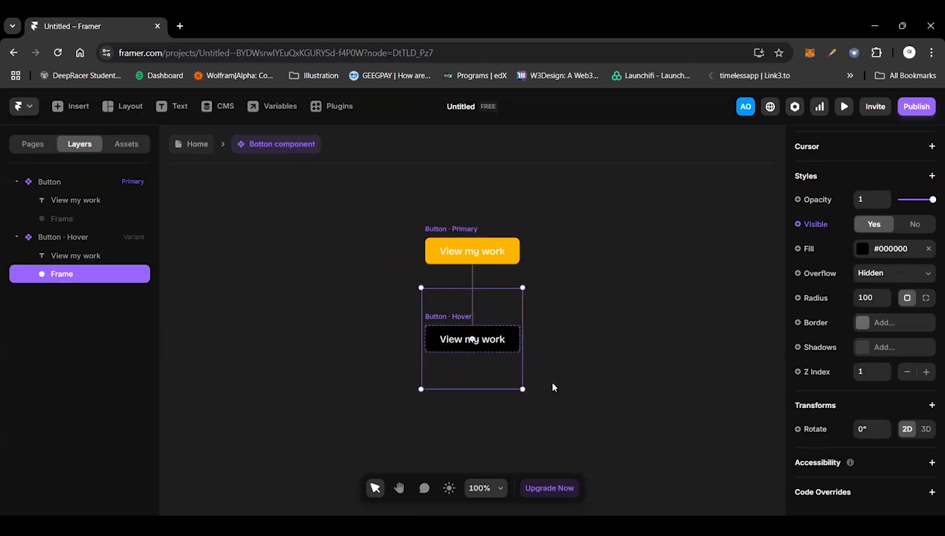
left_click(552, 386)
scroll(552, 385, "down", 1)
scroll(553, 387, "up", 1)
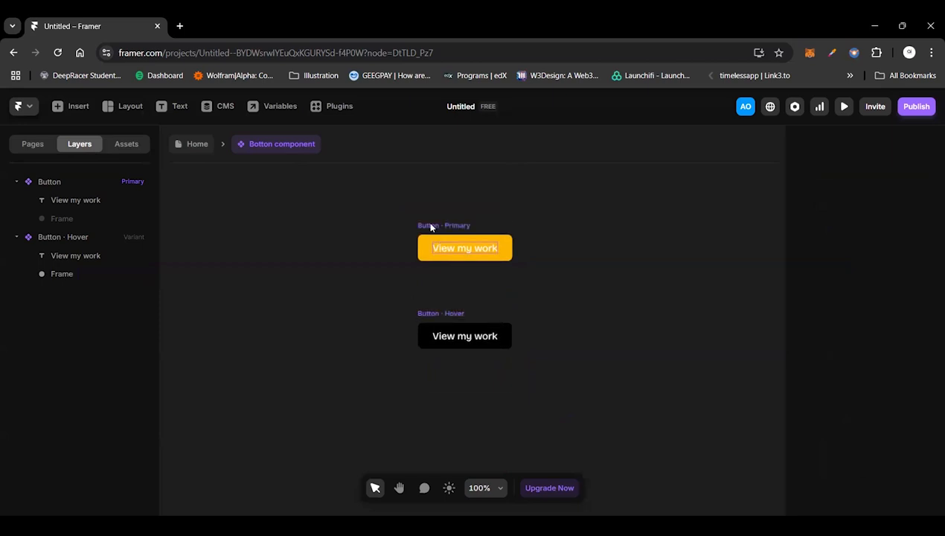
Step: Preview the primary button to check its hover animation, and return to the component canvas
left_click(421, 229)
key("ctrl+p")
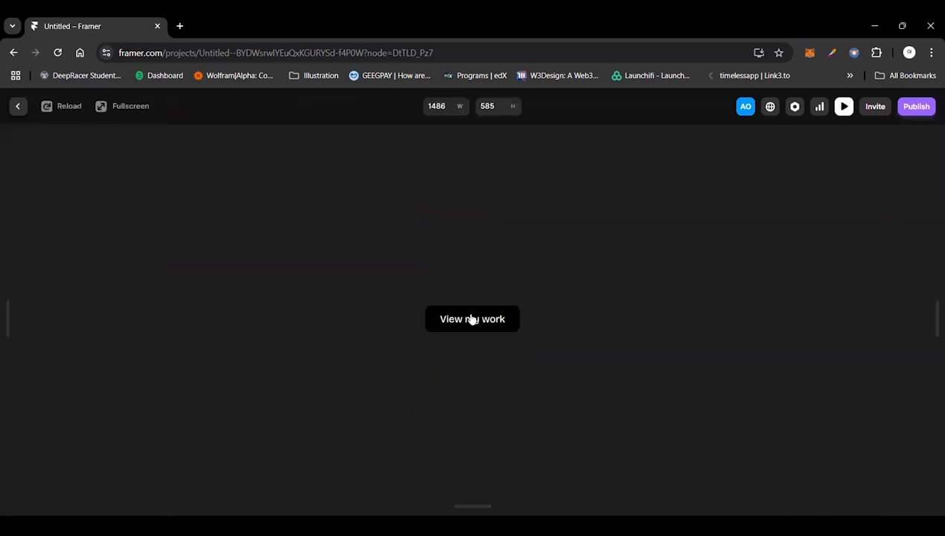
left_click(20, 107)
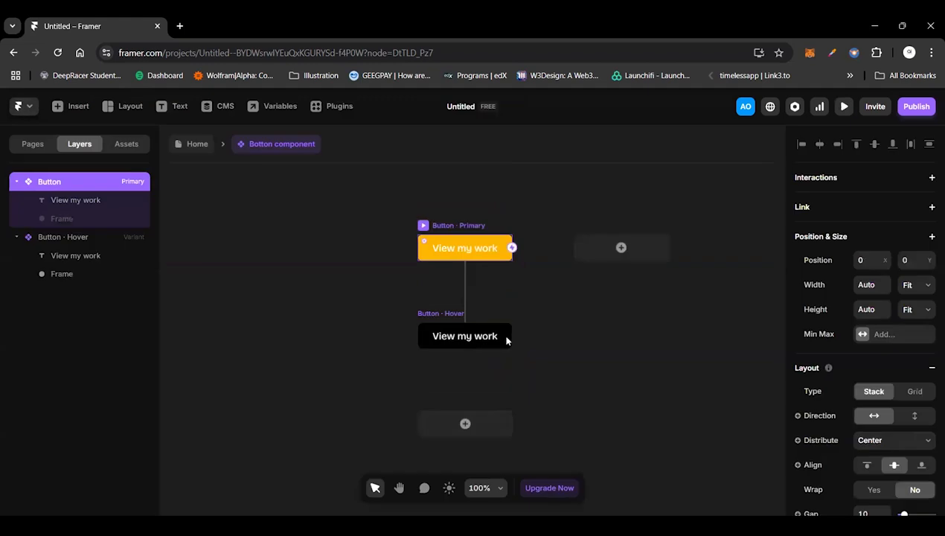
Step: Shrink the Hover variant's black frame slightly so yellow shows at both ends of the button
left_click(440, 313)
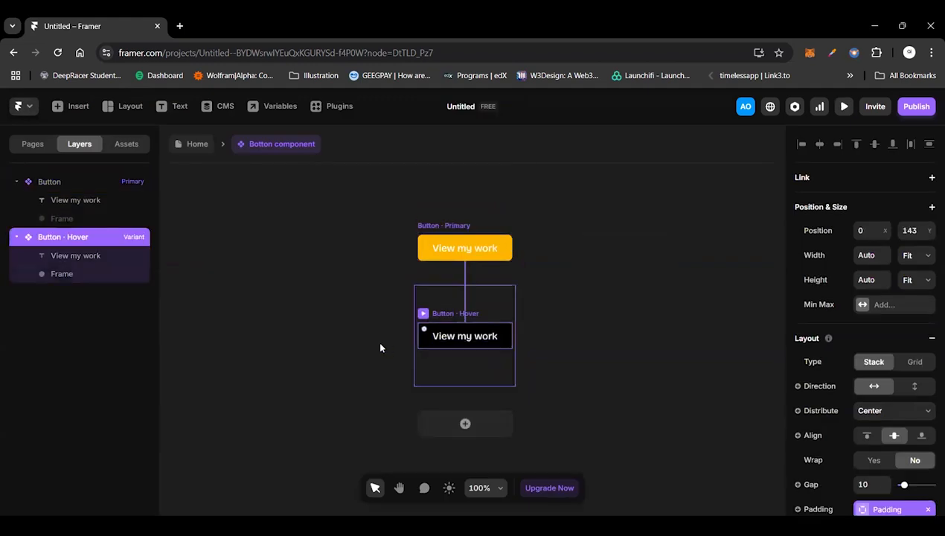
left_click(73, 272)
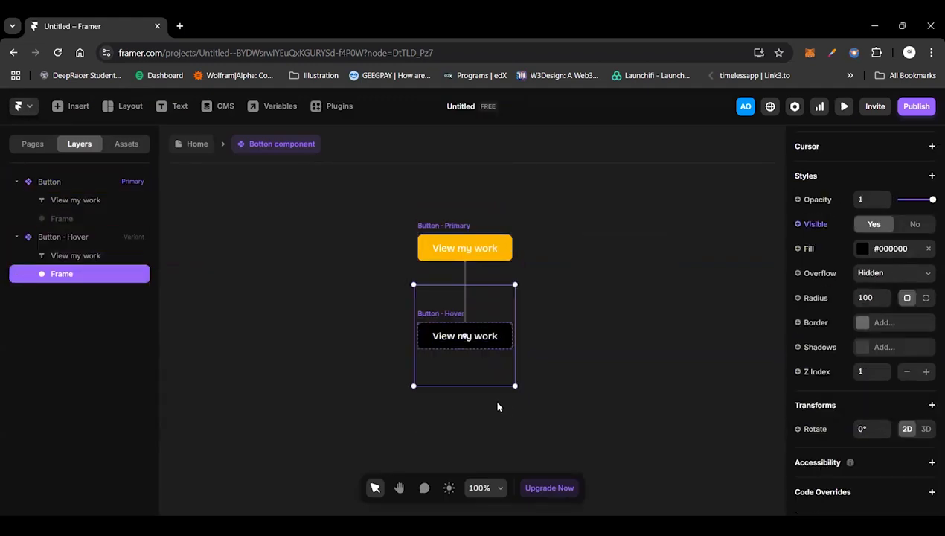
left_click_drag(515, 384, 503, 372)
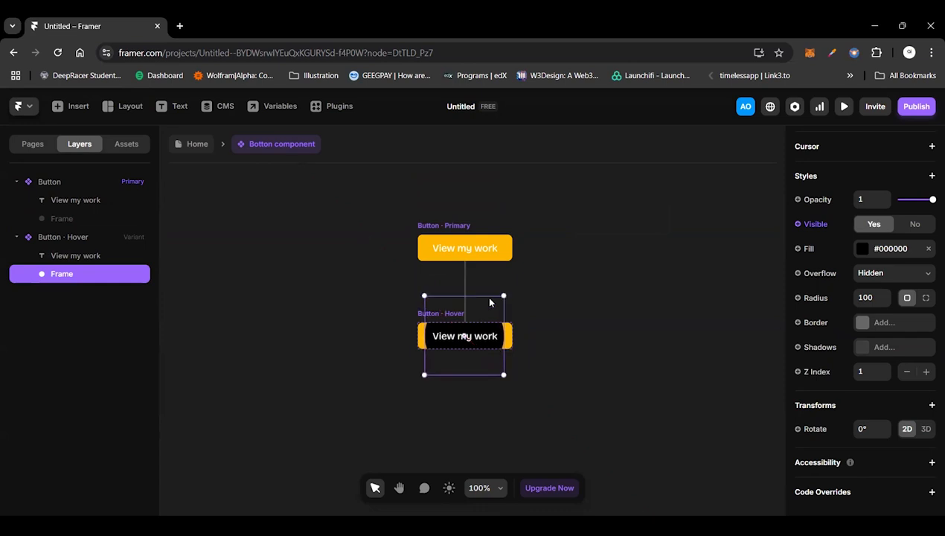
Step: Preview the hover effect with the smaller black frame, and return to the canvas
left_click(441, 229)
left_click(422, 227)
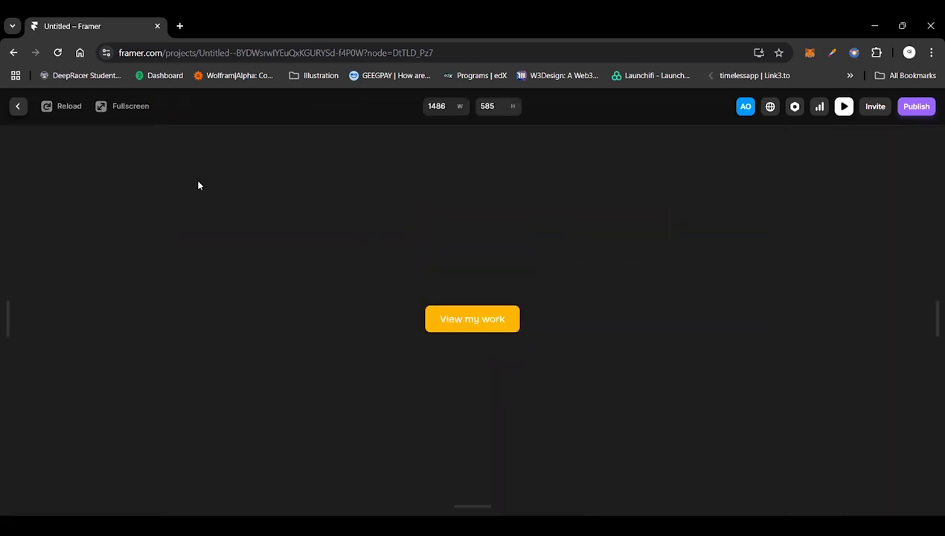
key("Escape")
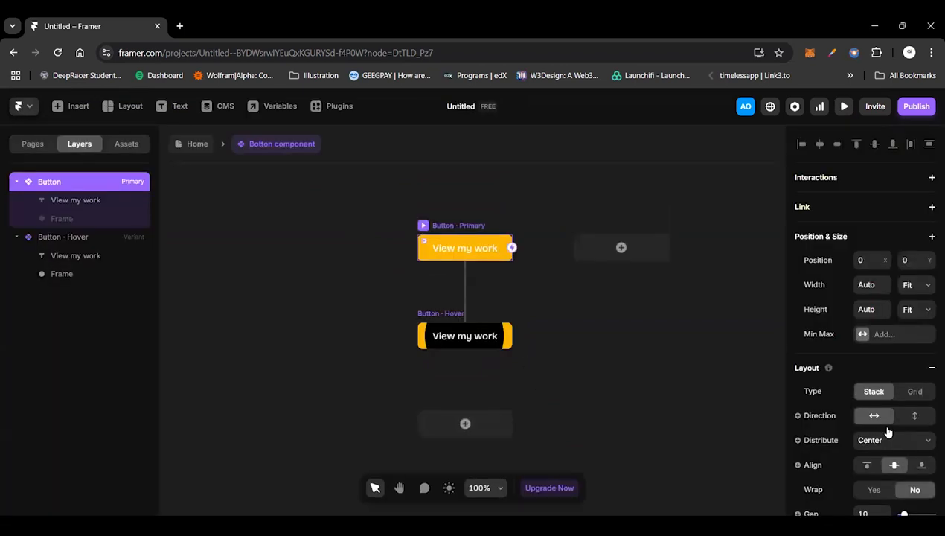
Step: Base the primary button's Spring transition on Physics and set its stiffness to 200
scroll(888, 432, "down", 5)
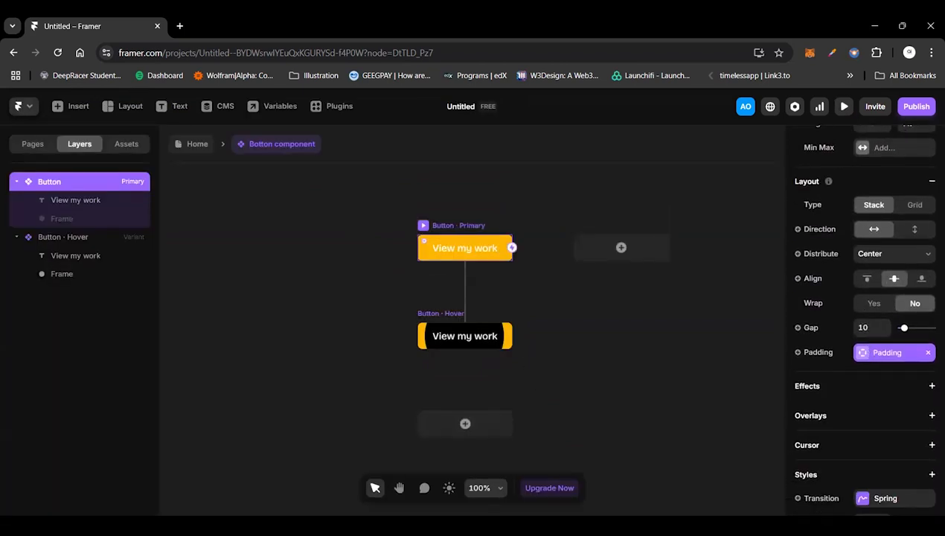
left_click(893, 498)
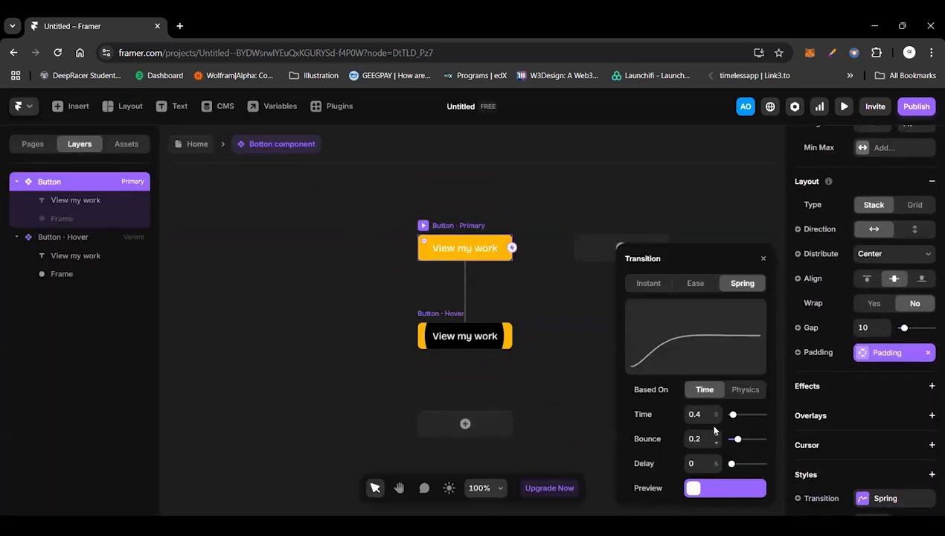
left_click(742, 394)
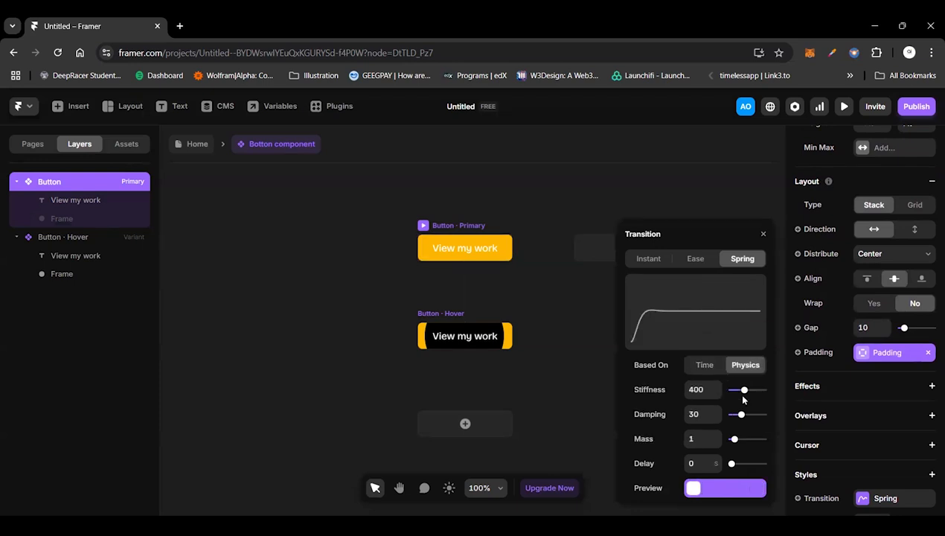
left_click(709, 389)
type("200")
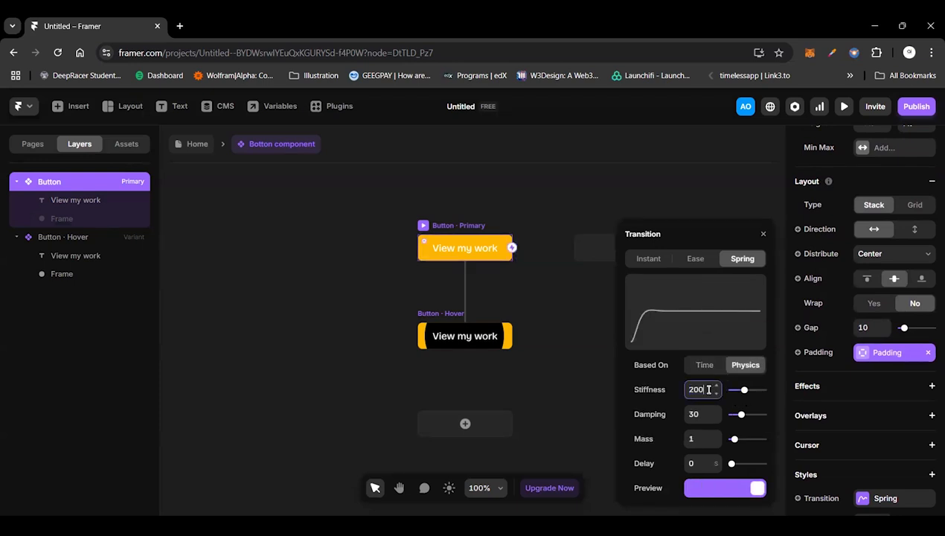
key("Return")
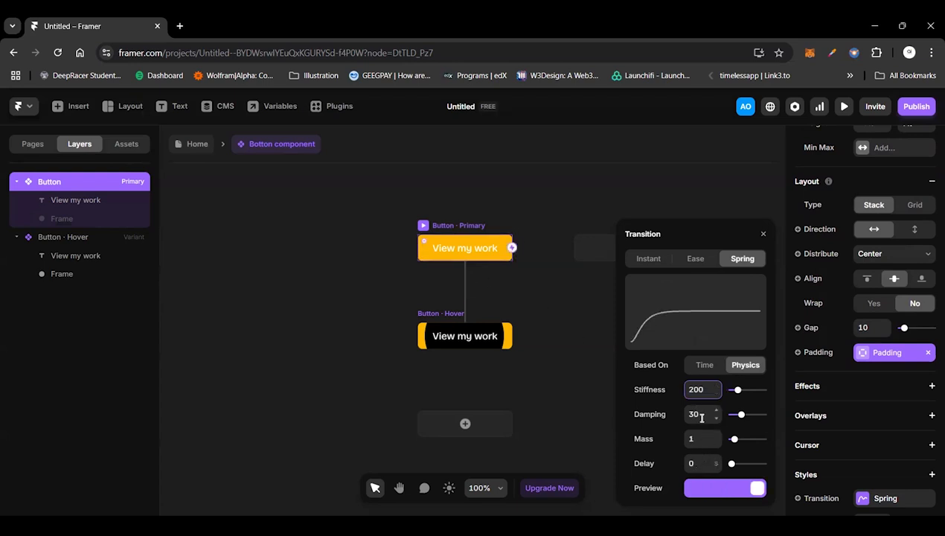
Step: Switch the Spring transition back to Time and change its time value
left_click(697, 366)
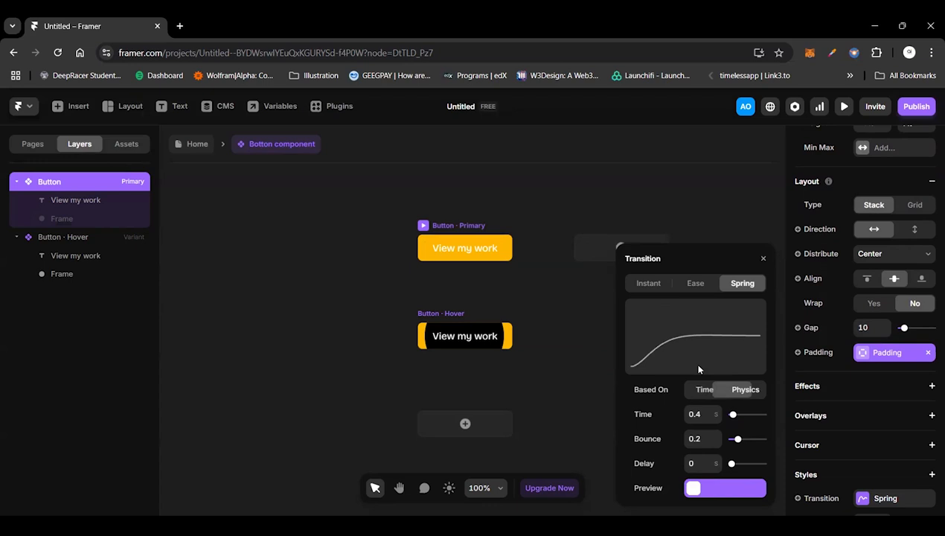
left_click(701, 413)
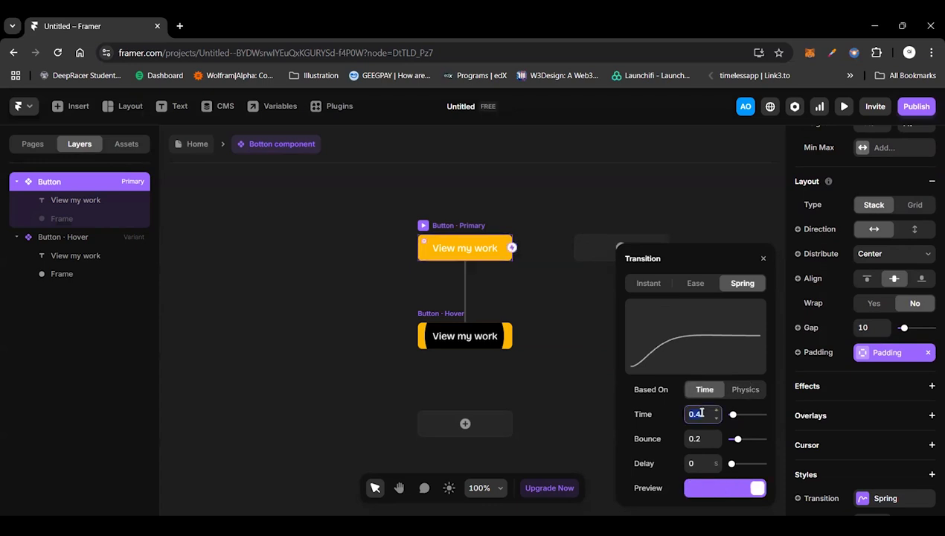
key("BackSpace")
type("8")
key("Up")
key("Up")
Step: Preview the primary button with the edited Spring transition, and return to the canvas
left_click(422, 227)
left_click(422, 226)
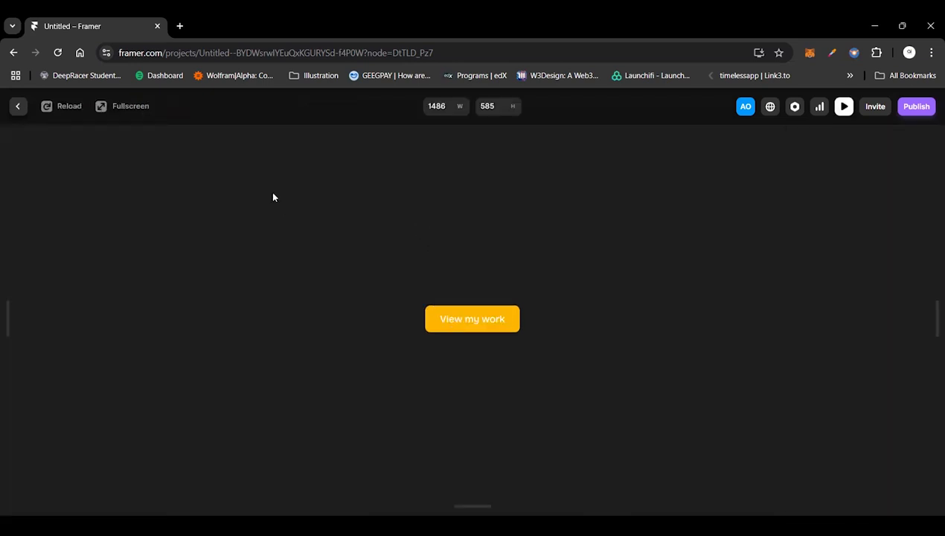
left_click(19, 108)
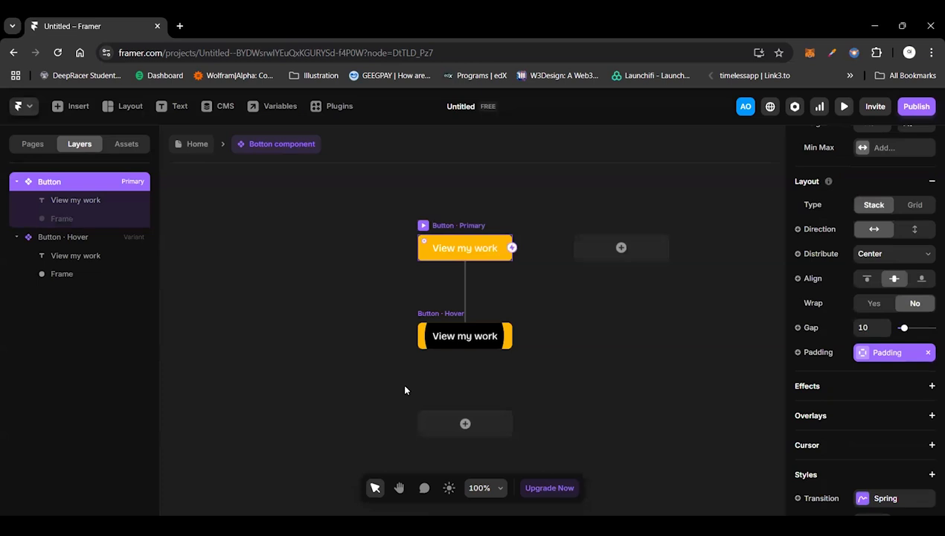
Step: Undo the transition edits and the resizing of the Hover variant's black frame, back to the small circle
left_click(432, 337)
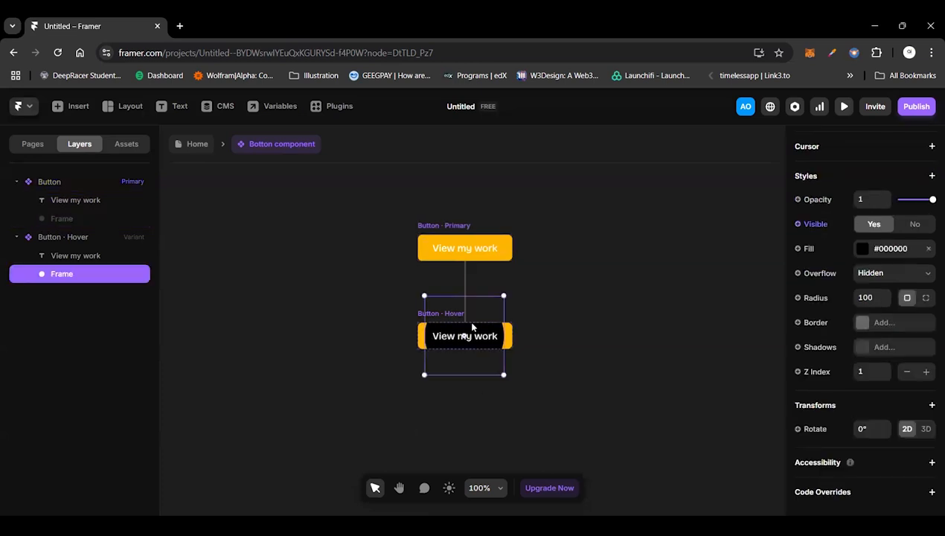
left_click(272, 284)
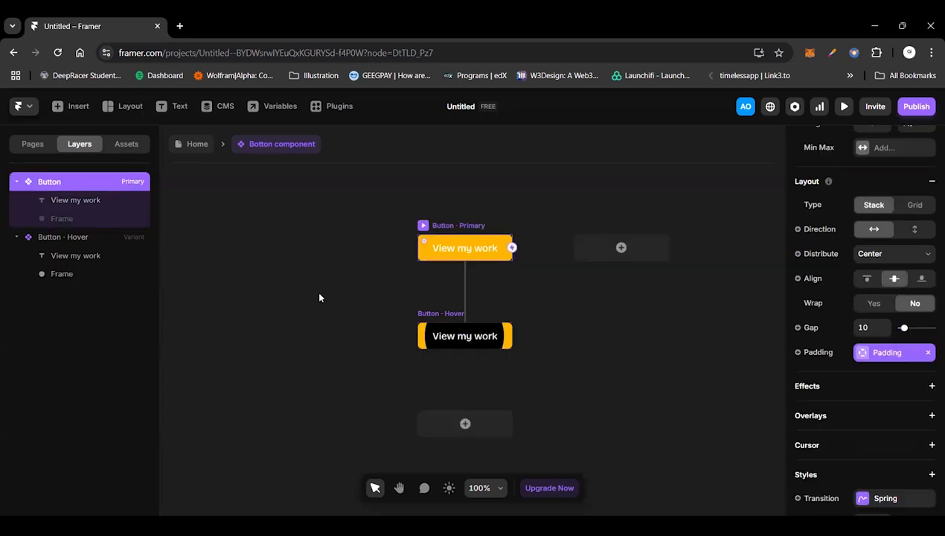
key("ctrl+z")
key("ctrl+z")
key("ctrl+z")
key("ctrl+z")
key("ctrl+z")
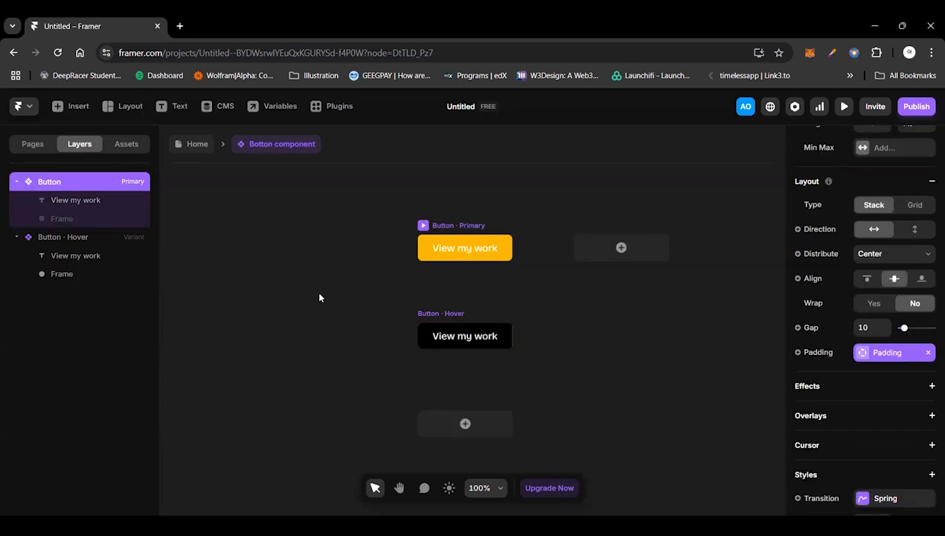
left_click(445, 234)
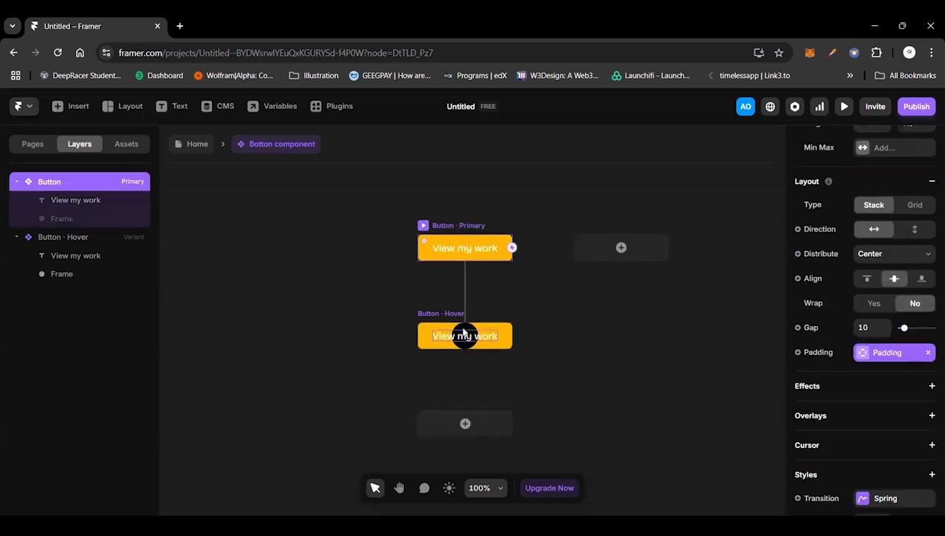
left_click(437, 316)
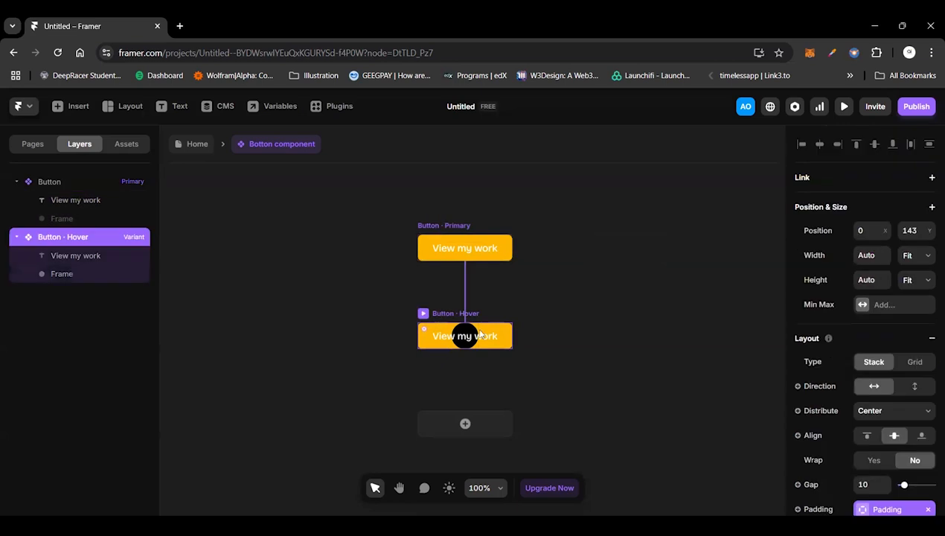
left_click(466, 333)
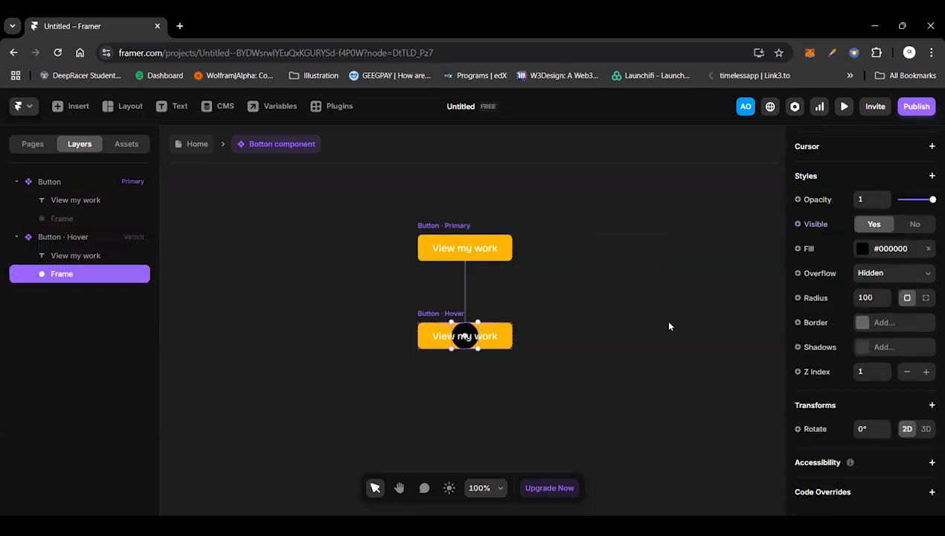
left_click(445, 230)
scroll(905, 360, "up", 3)
scroll(905, 360, "up", 2)
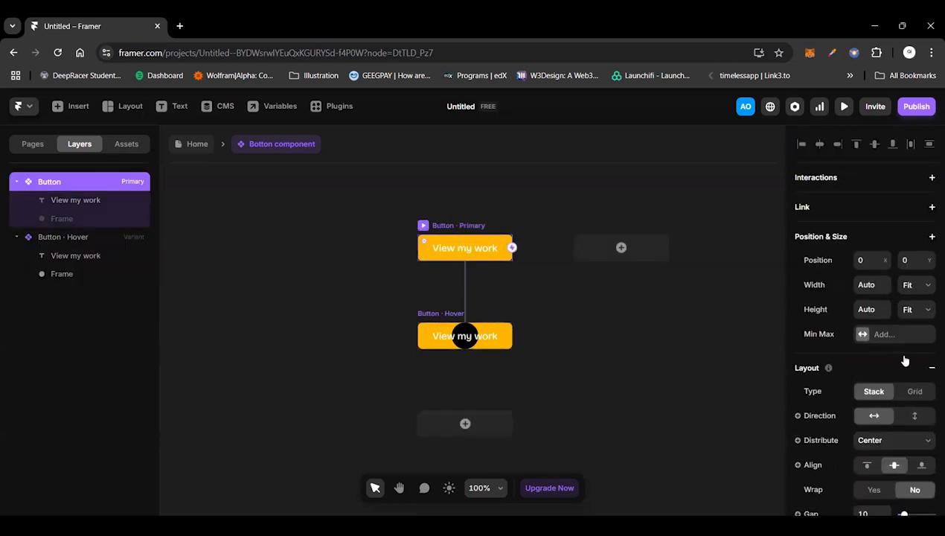
scroll(904, 360, "down", 9)
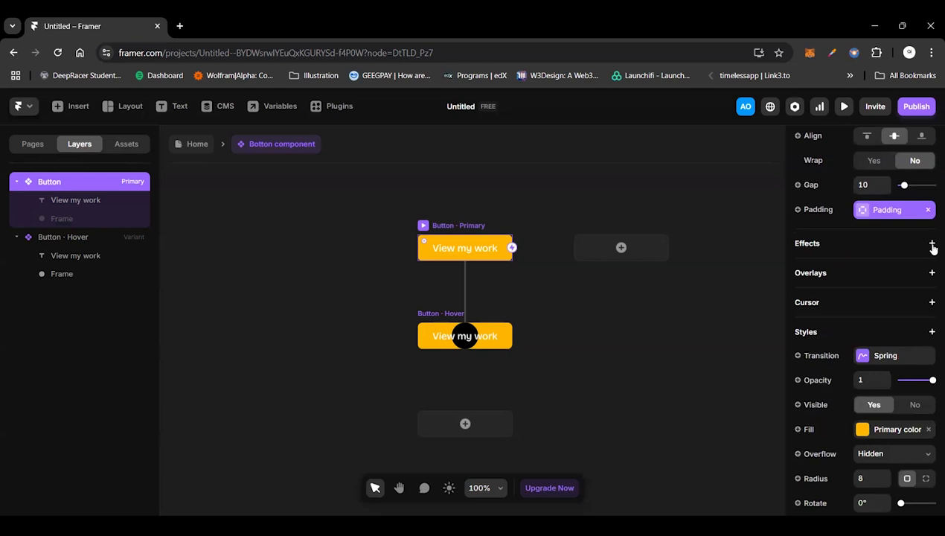
Step: Add an Appear effect to the Hover variant's black frame and set its enter opacity to 1
left_click(460, 332)
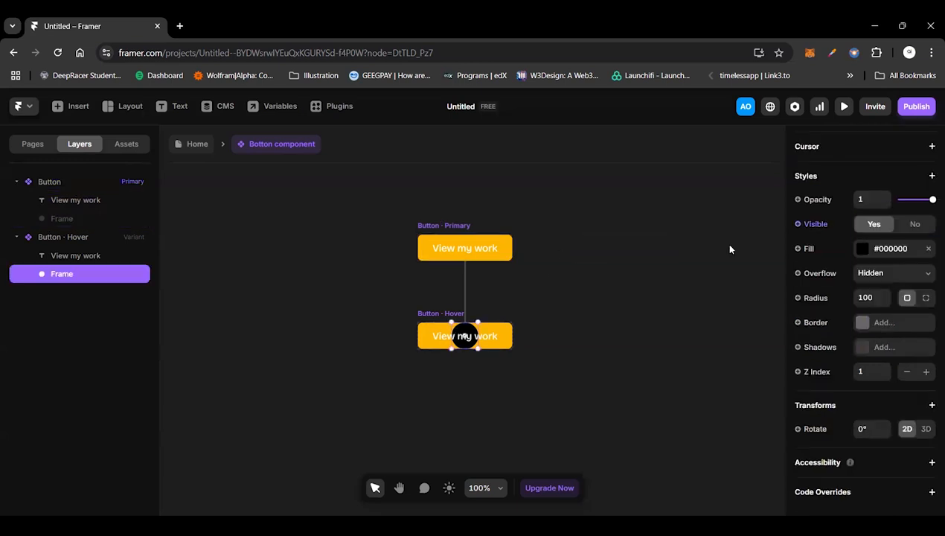
scroll(924, 283, "up", 3)
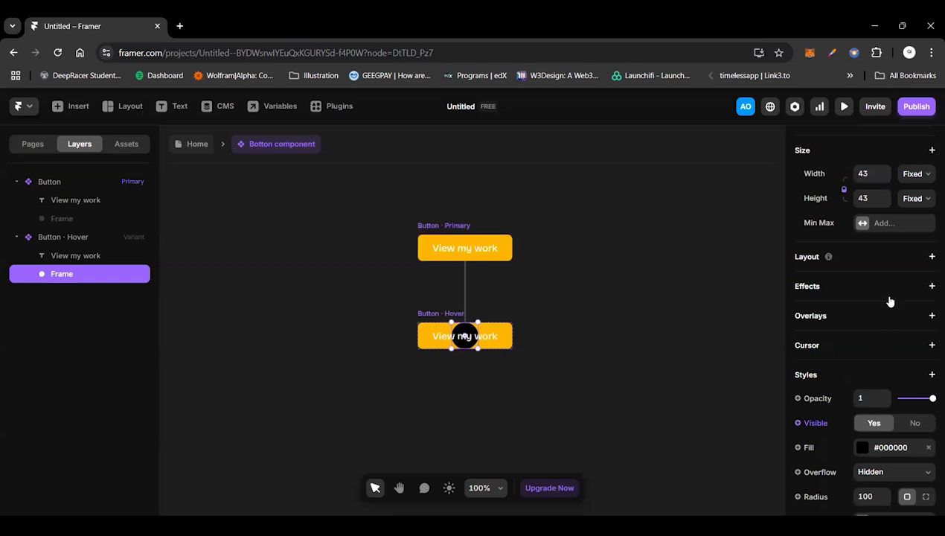
left_click(931, 287)
left_click(889, 296)
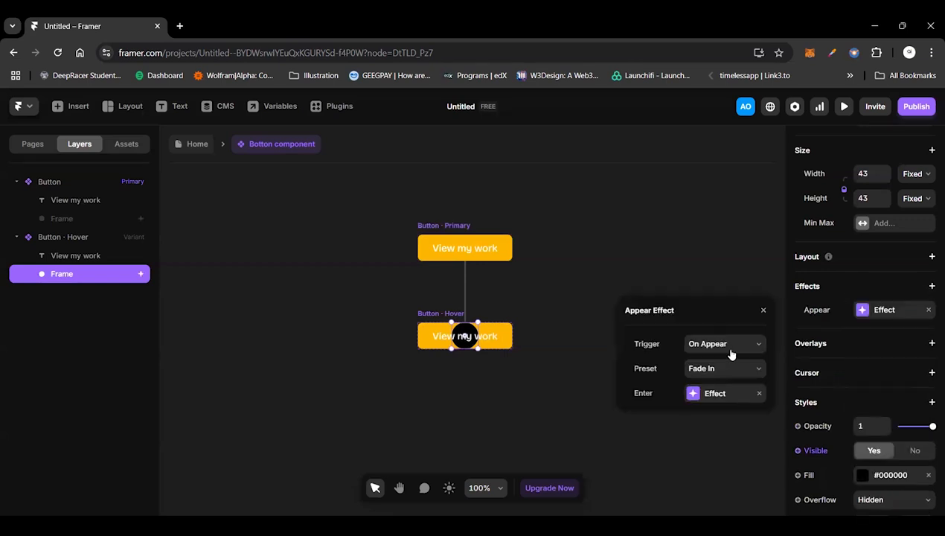
left_click(712, 392)
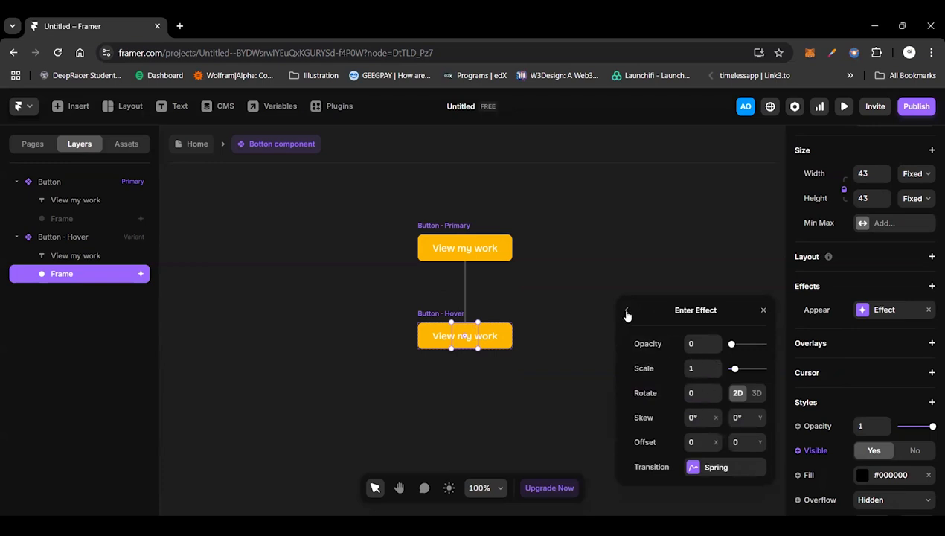
left_click(625, 310)
left_click(710, 391)
left_click(702, 343)
type("1")
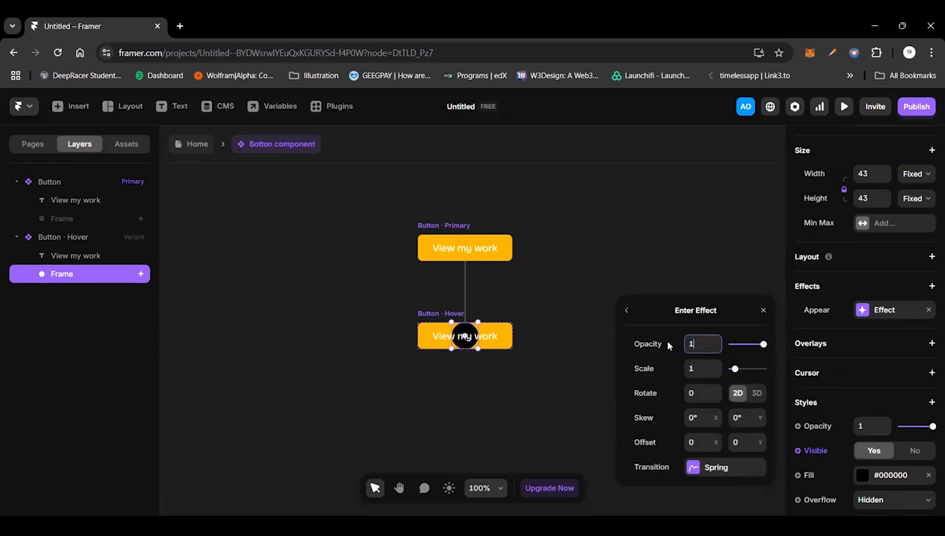
Step: Enlarge the Hover variant's black circle to about 165 by 165, and preview the primary button with the Appear effect
left_click_drag(478, 347, 534, 368)
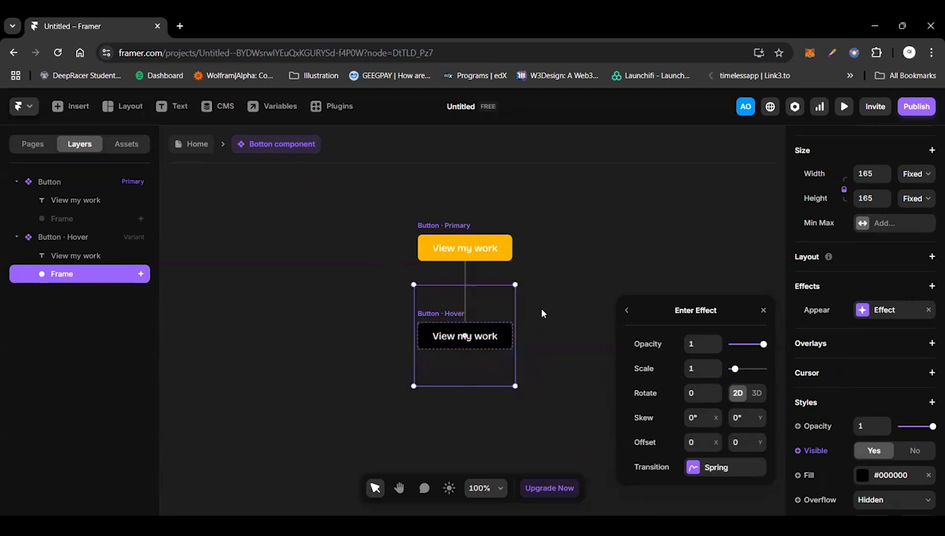
left_click(541, 313)
left_click(423, 227)
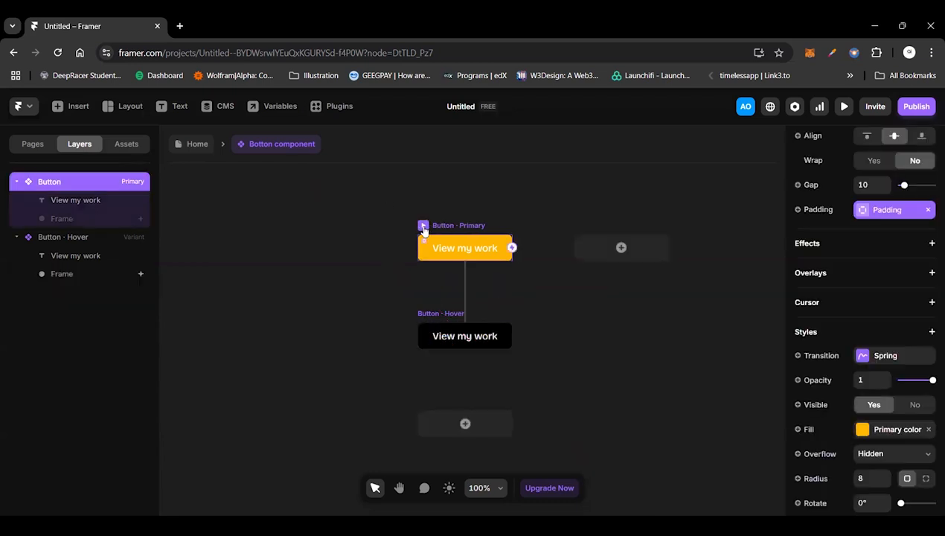
key("ctrl+p")
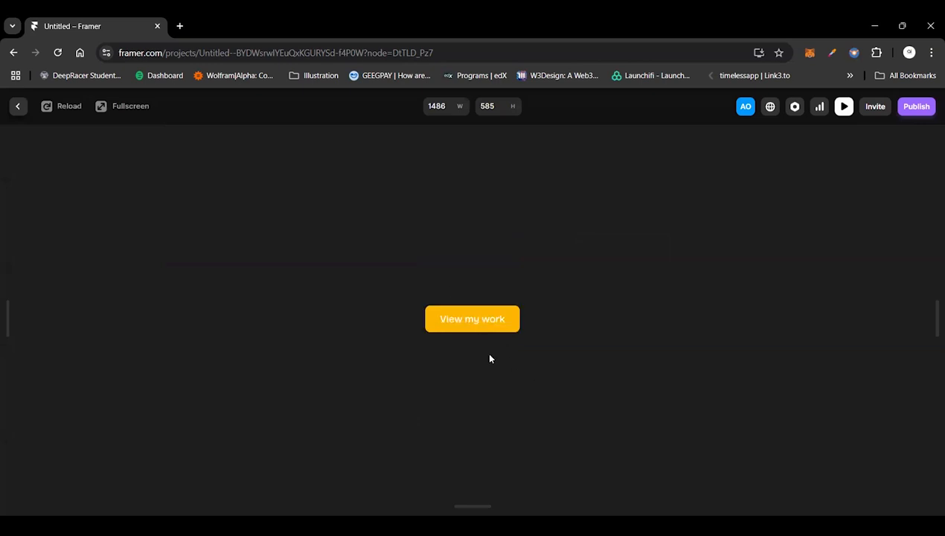
left_click(21, 106)
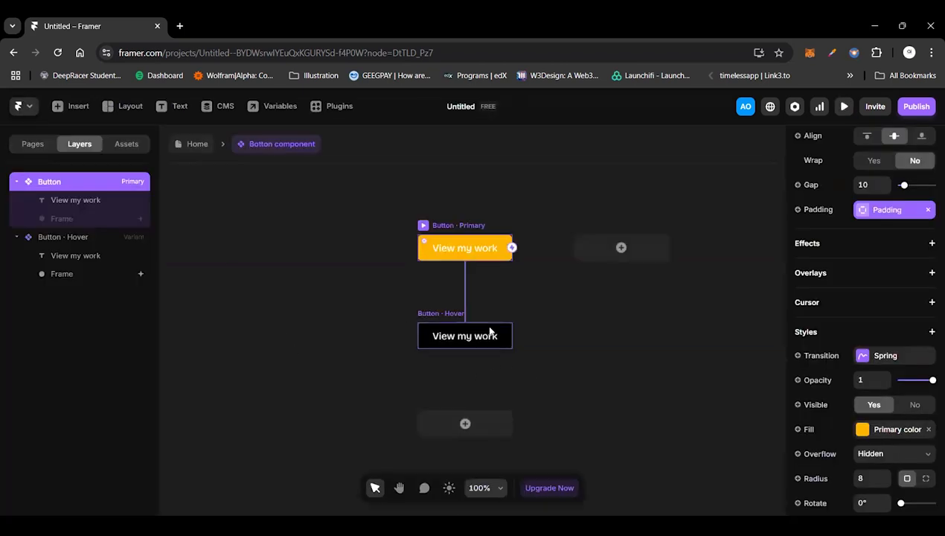
Step: Make the hidden black frame in the primary button variant visible
left_click(534, 384)
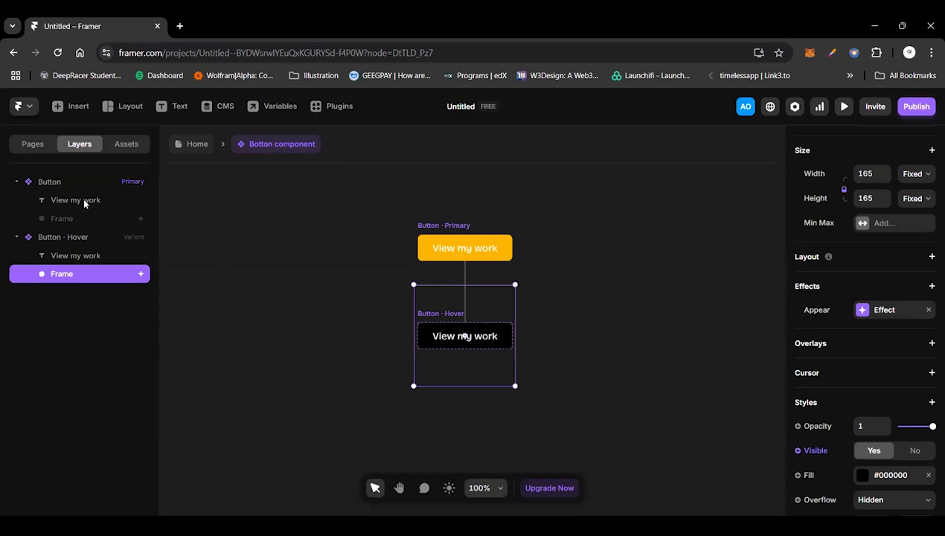
left_click(60, 218)
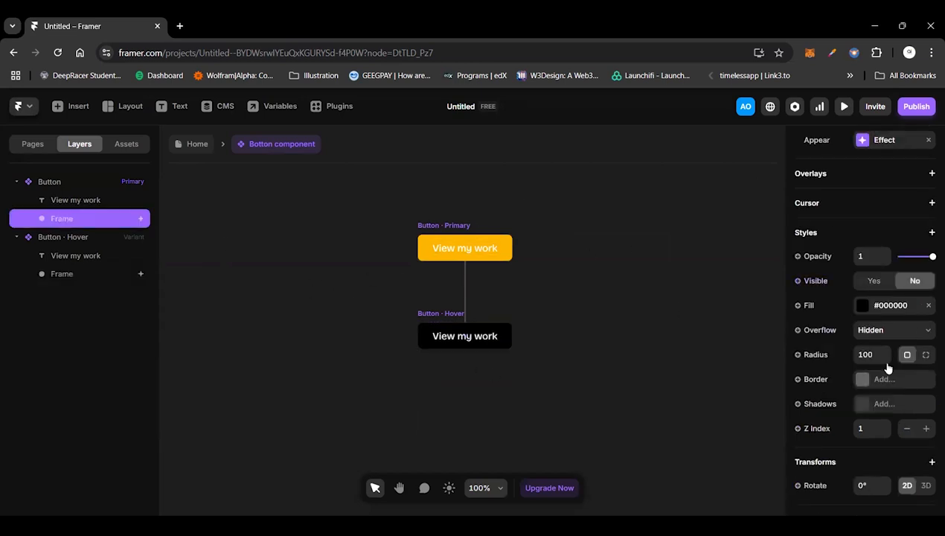
scroll(863, 403, "up", 2)
scroll(863, 403, "down", 3)
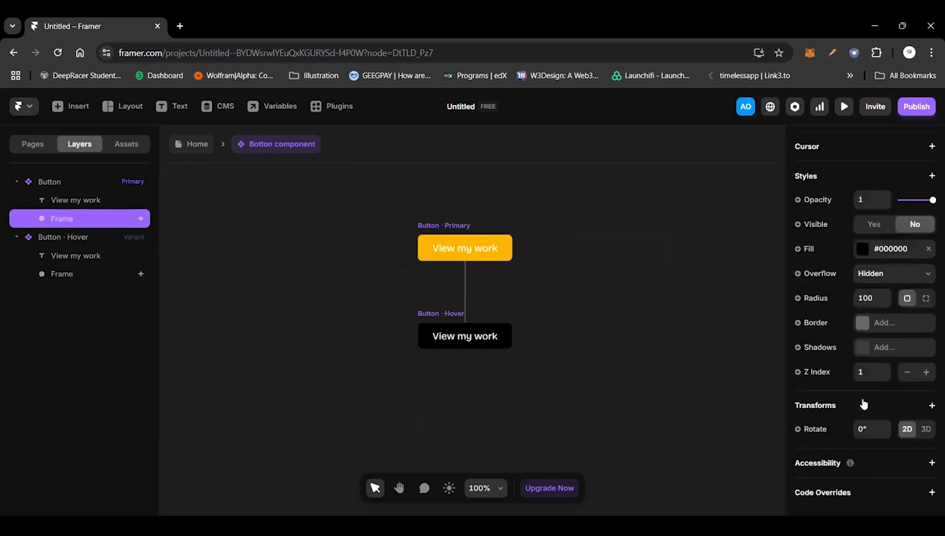
scroll(863, 403, "up", 3)
scroll(862, 403, "up", 4)
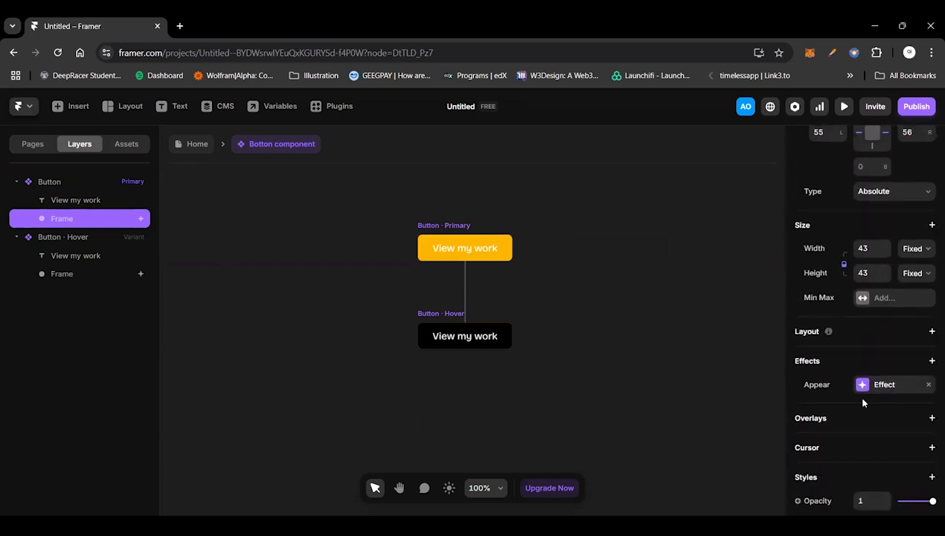
scroll(863, 402, "down", 3)
scroll(862, 401, "down", 3)
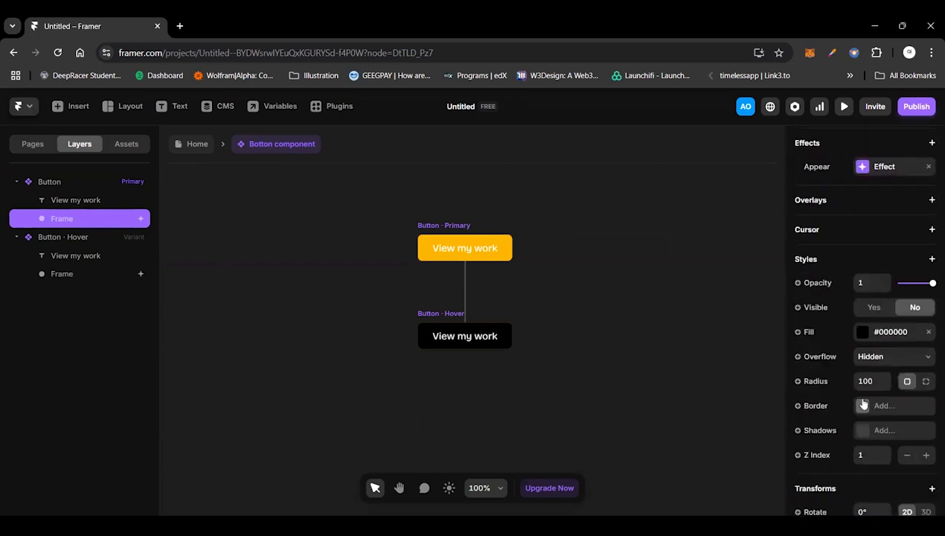
scroll(863, 403, "down", 2)
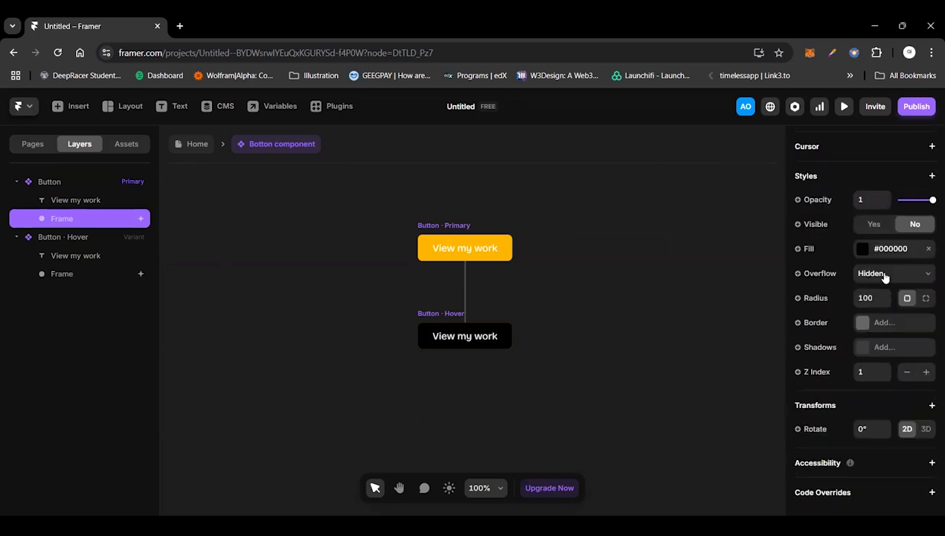
left_click(868, 225)
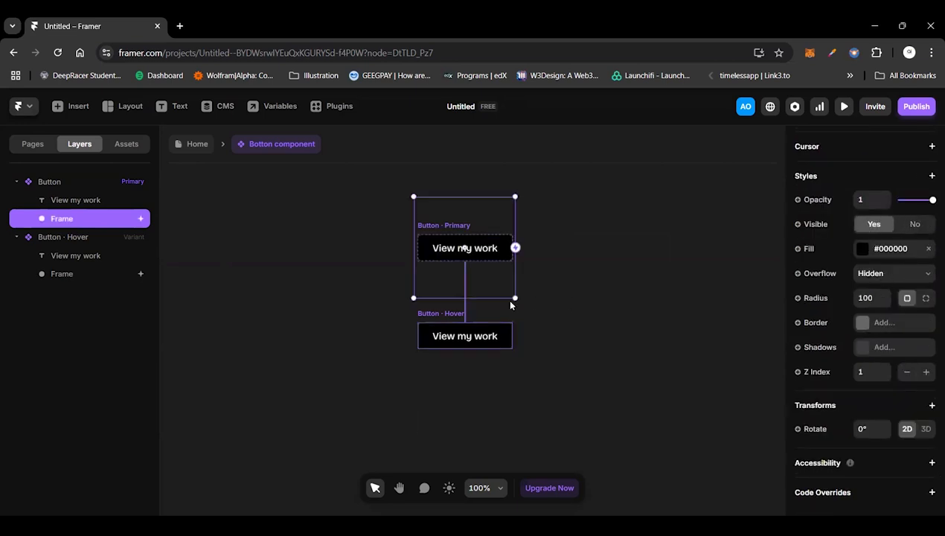
Step: Shrink the primary variant's black circle to about 45 by 45 and move it up just above the button
left_click_drag(514, 299, 476, 266)
key("shift+Up")
key("shift+Up")
key("shift+Up")
key("shift+Up")
key("shift+Up")
key("shift+Up")
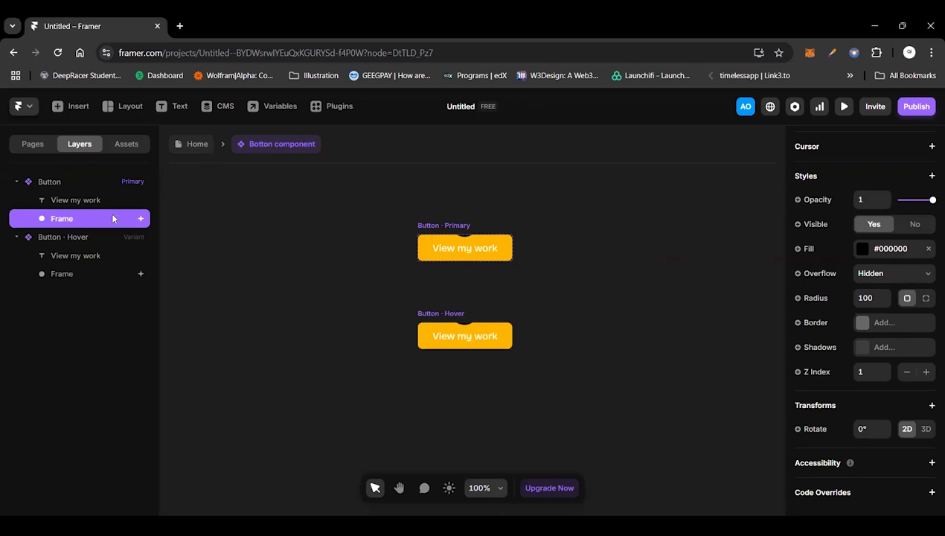
Step: Move the Hover variant's black circle back down onto the button and center it horizontally
left_click(70, 275)
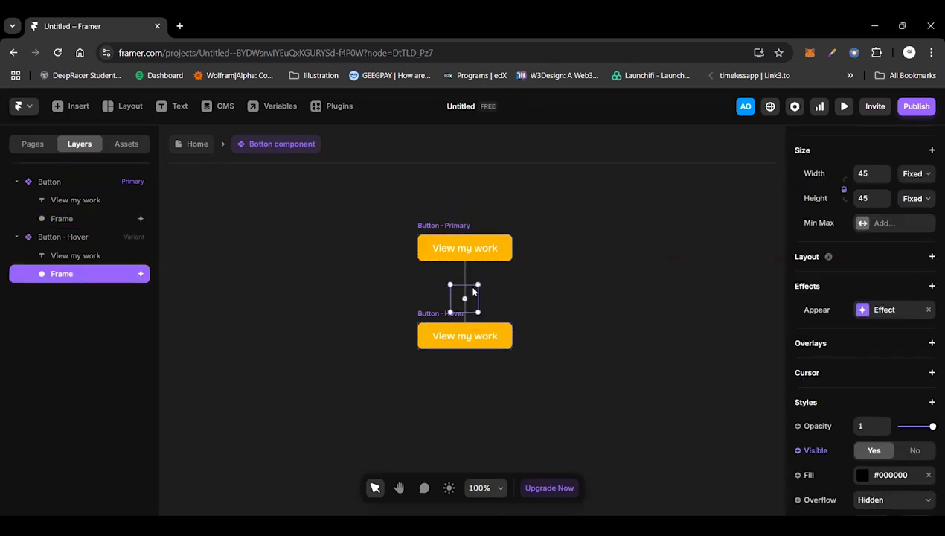
key("shift+Down")
key("shift+Down")
key("shift+Down")
key("shift+Down")
key("shift+Down")
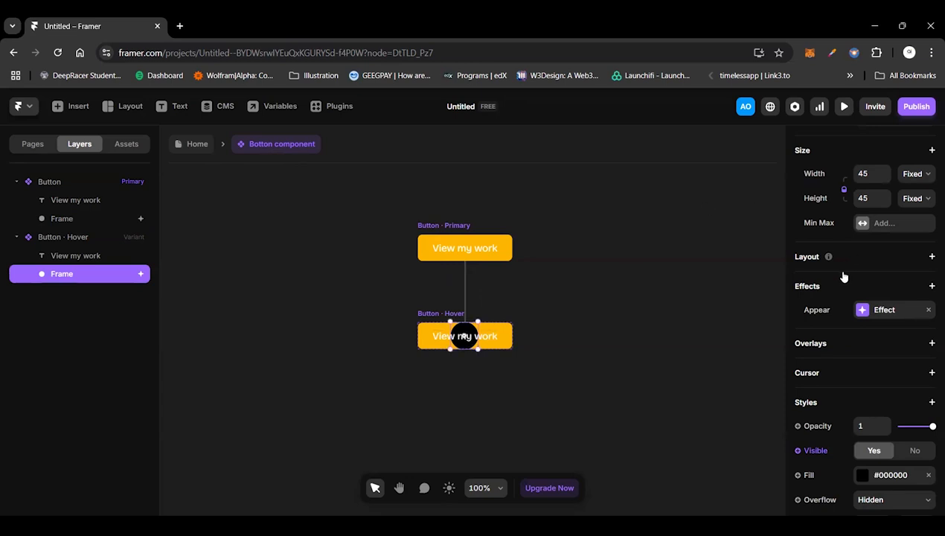
scroll(844, 271, "up", 5)
left_click(820, 144)
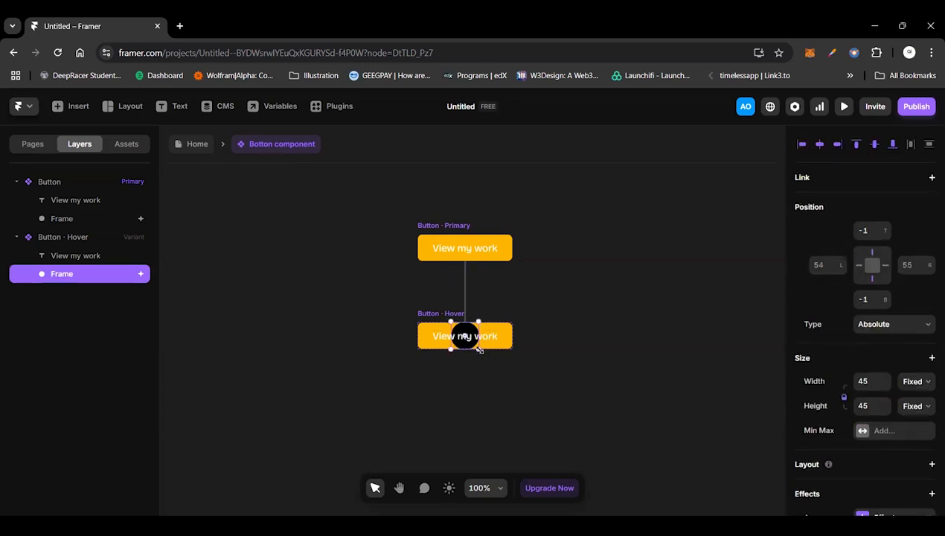
Step: Resize the Hover variant's centered circle to about 165 by 165 so it covers the button, and preview the hover animation
left_click_drag(479, 348, 540, 387)
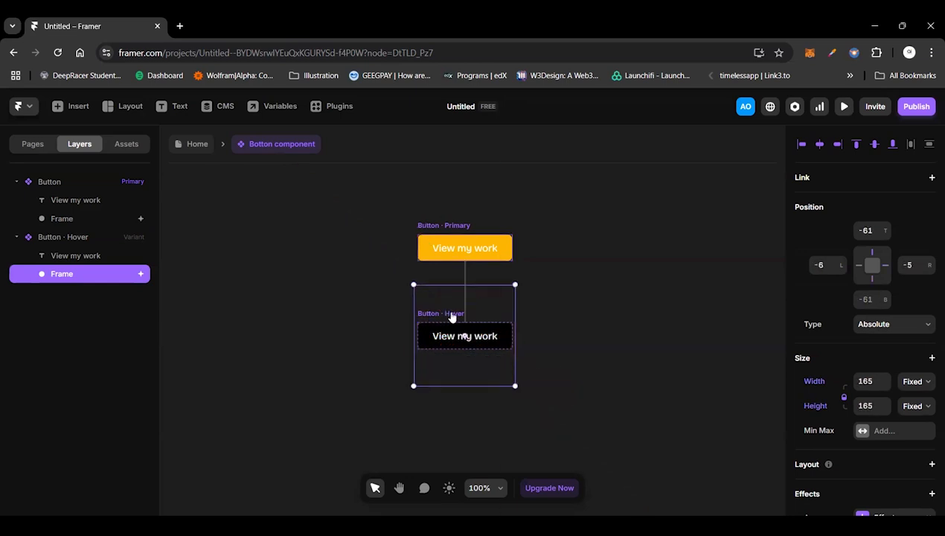
left_click(418, 253)
key("ctrl+p")
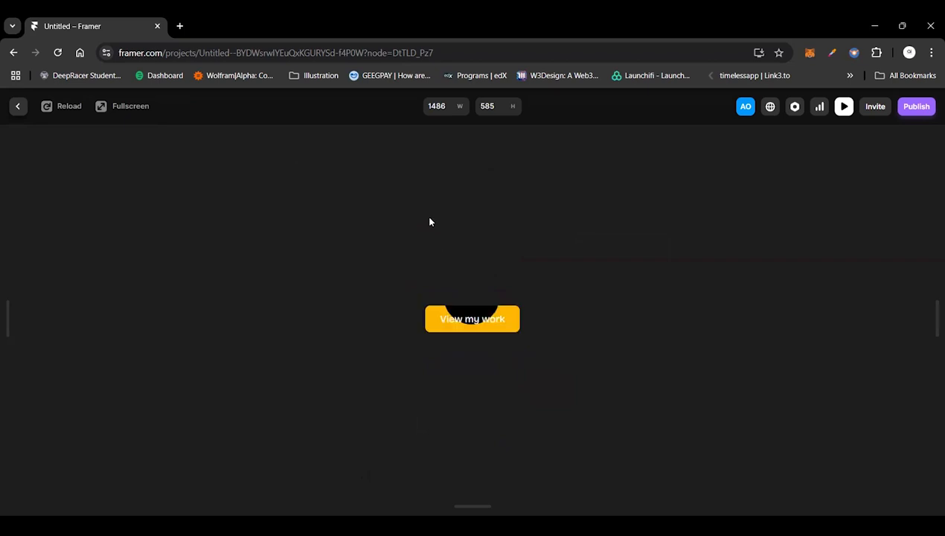
left_click(19, 107)
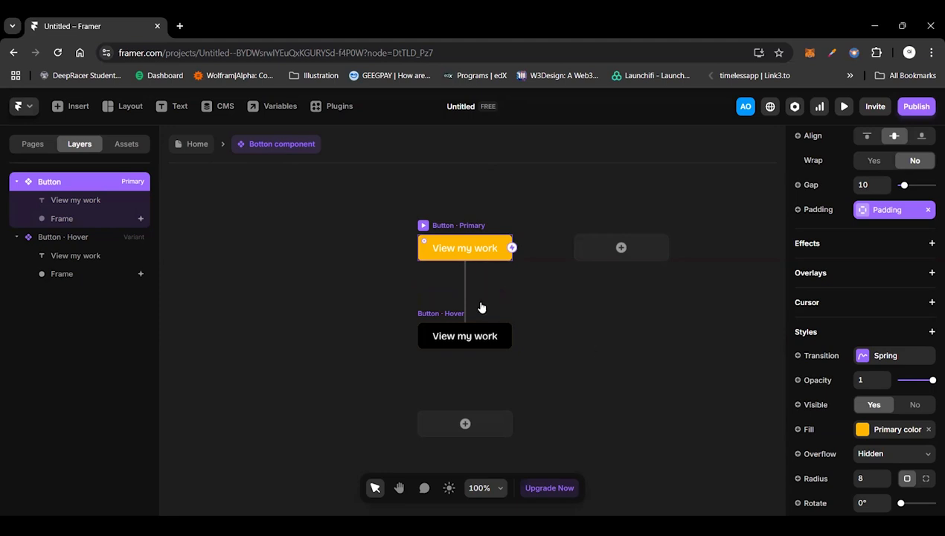
Step: Select the primary button variant and examine its position, size and layout settings
double_click(453, 255)
left_click(438, 227)
scroll(872, 244, "up", 5)
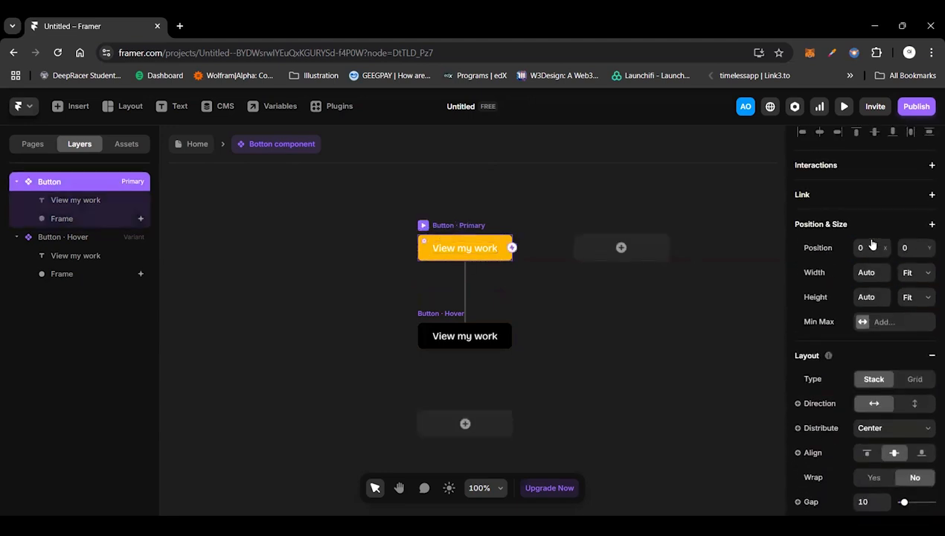
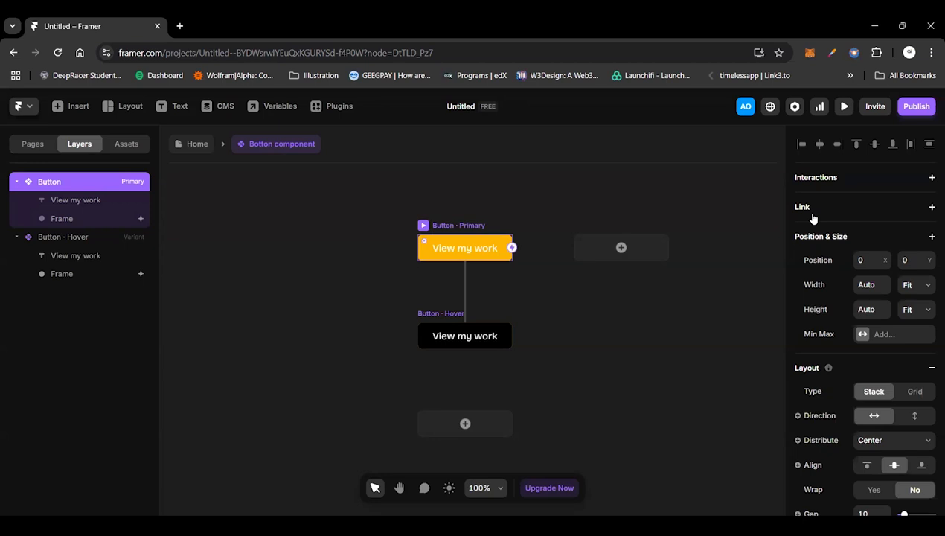
Step: Add a link to the primary button variant, bind it to a new variable, and return to the Home page
left_click(810, 213)
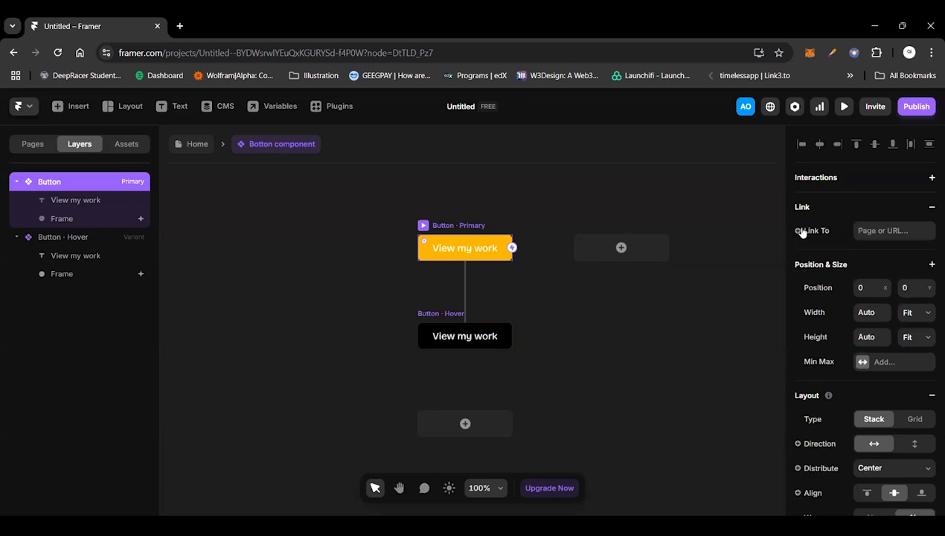
left_click(803, 240)
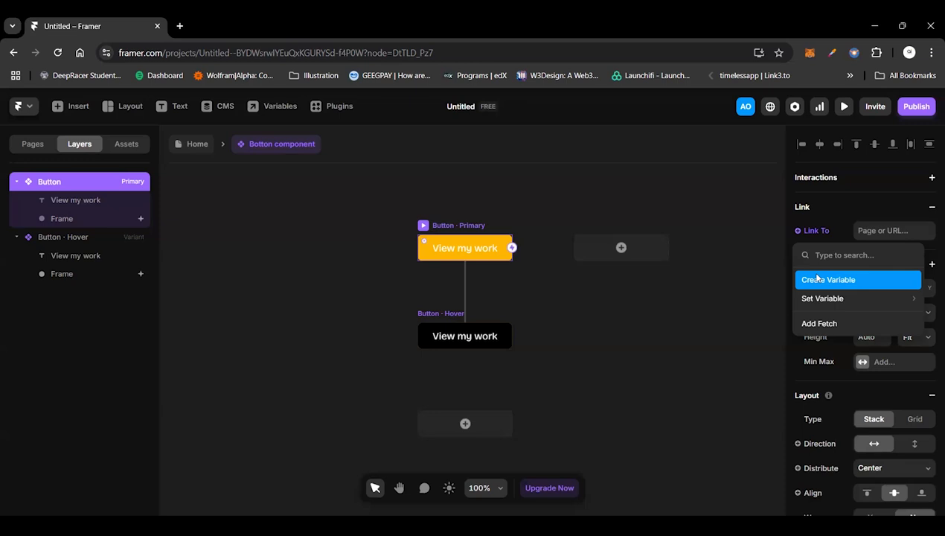
left_click(817, 279)
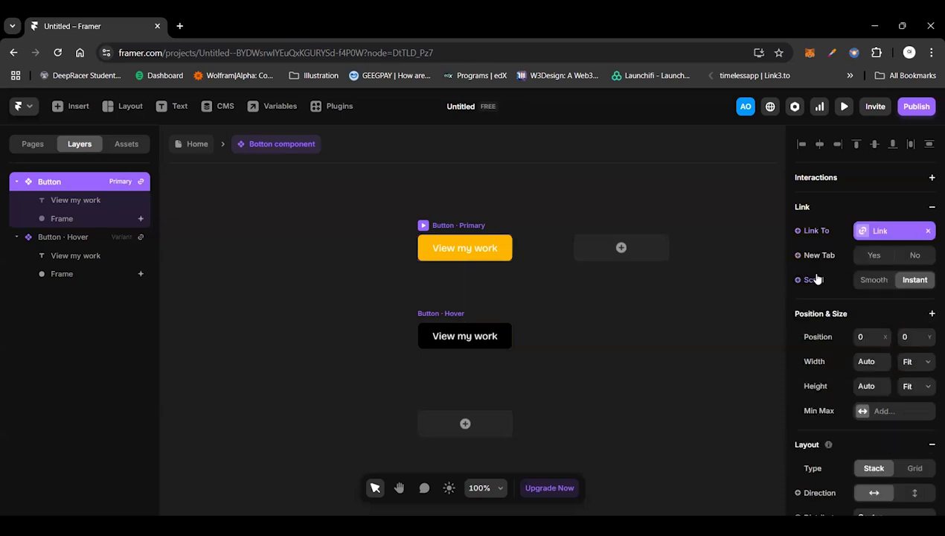
left_click(729, 295)
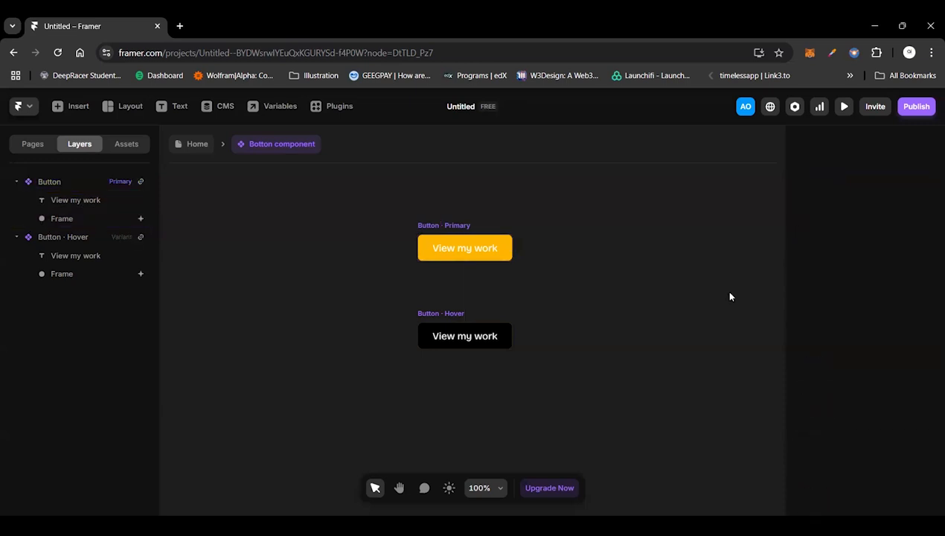
left_click(196, 146)
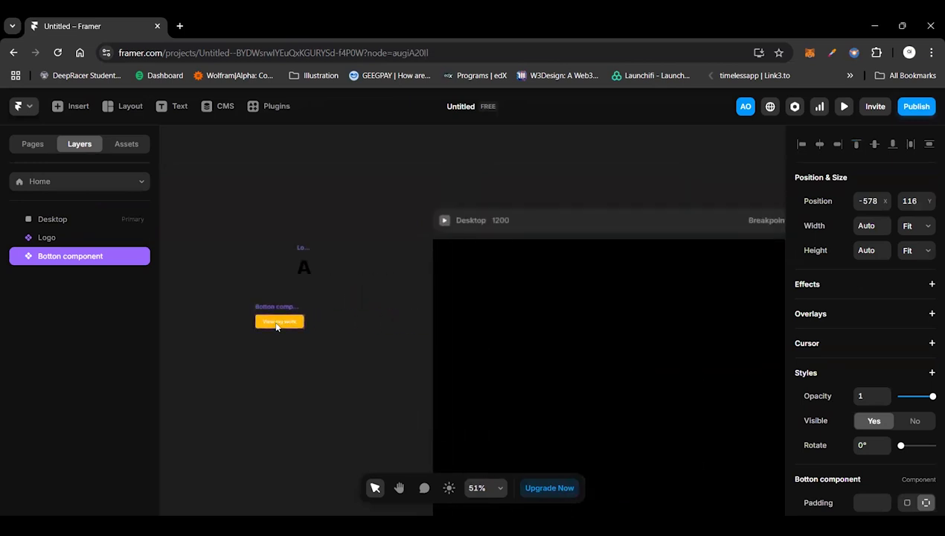
Step: Place a copy of the yellow button component inside the Desktop frame and center it horizontally
left_click_drag(279, 321, 646, 380)
scroll(424, 407, "right", 3)
scroll(424, 407, "up", 1)
scroll(430, 376, "down", 1)
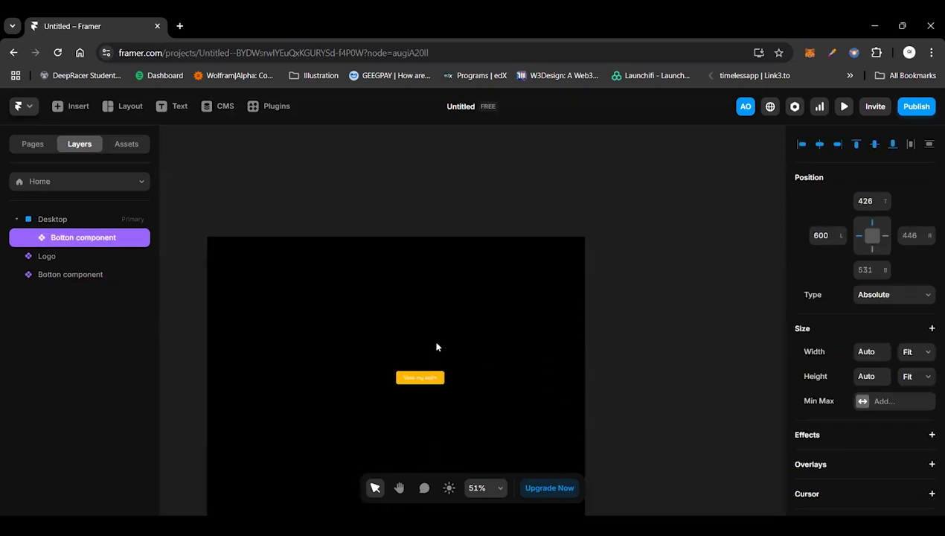
scroll(615, 235, "down", 1)
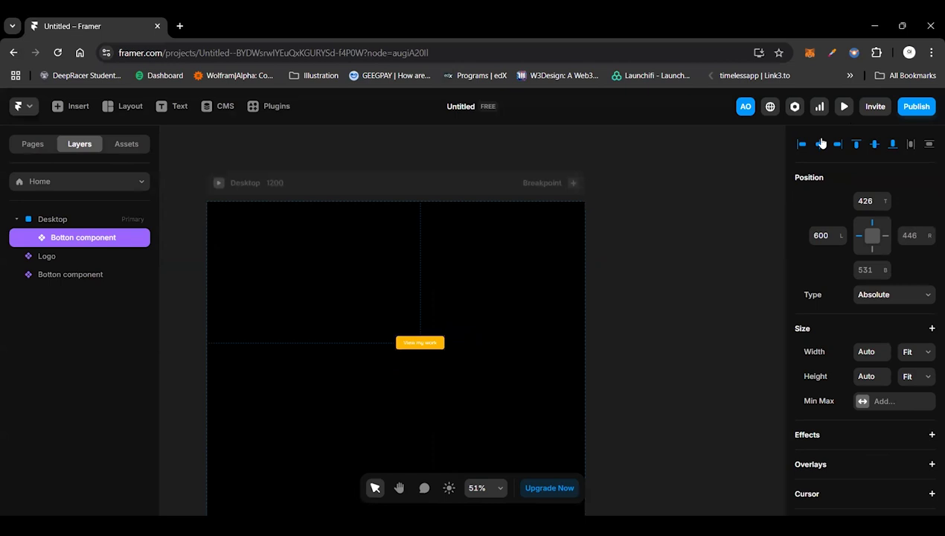
left_click(820, 143)
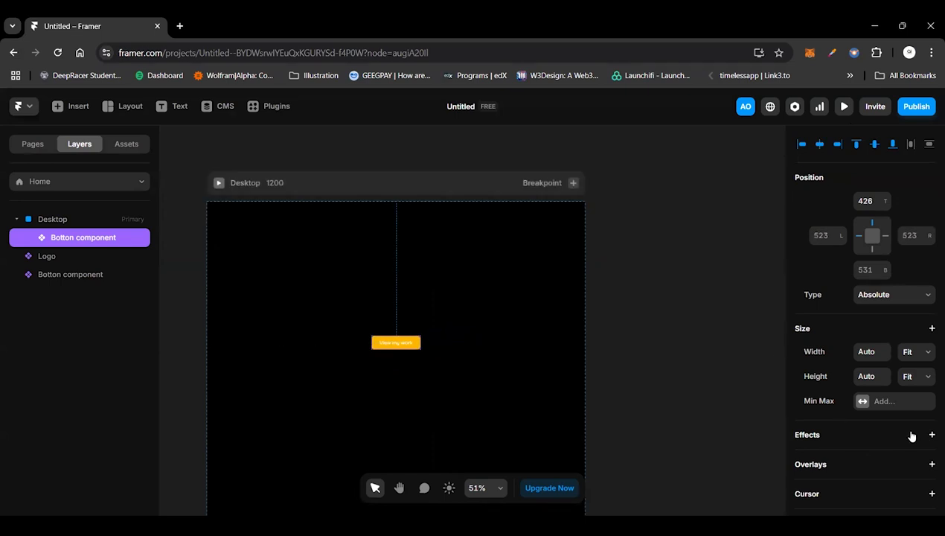
Step: Set the placed button's top and bottom padding to 24
scroll(892, 416, "down", 5)
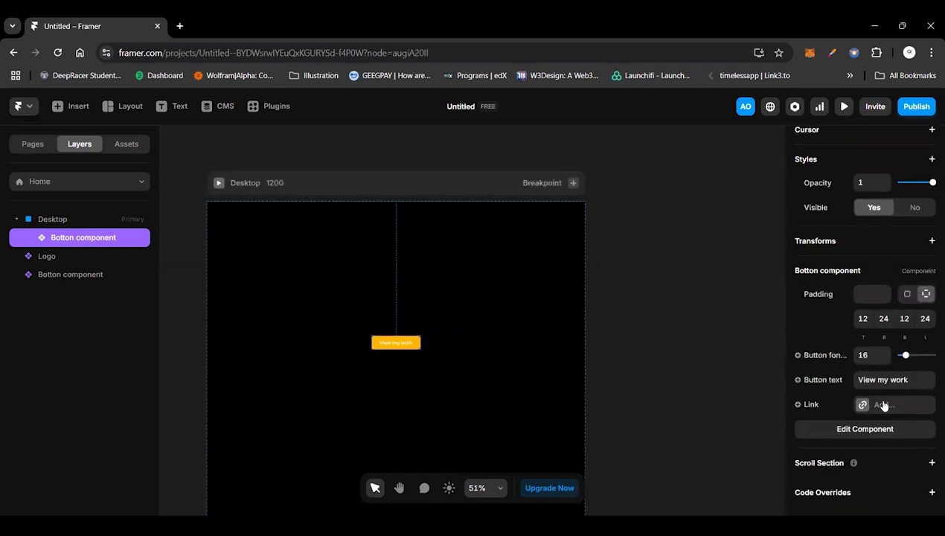
left_click(862, 319)
type("24")
key("Return")
left_click(904, 318)
type("24")
key("Return")
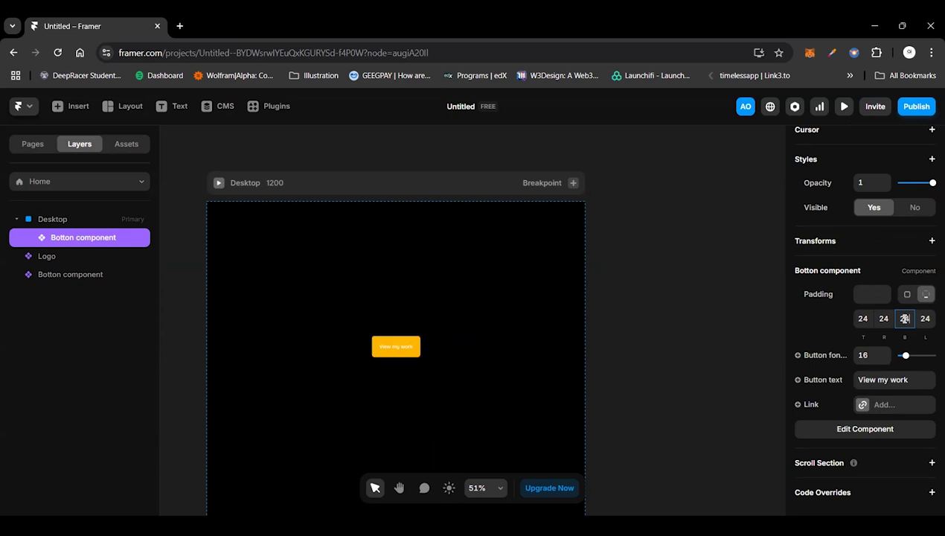
Step: Set the placed button's right and left padding to 48
left_click(885, 318)
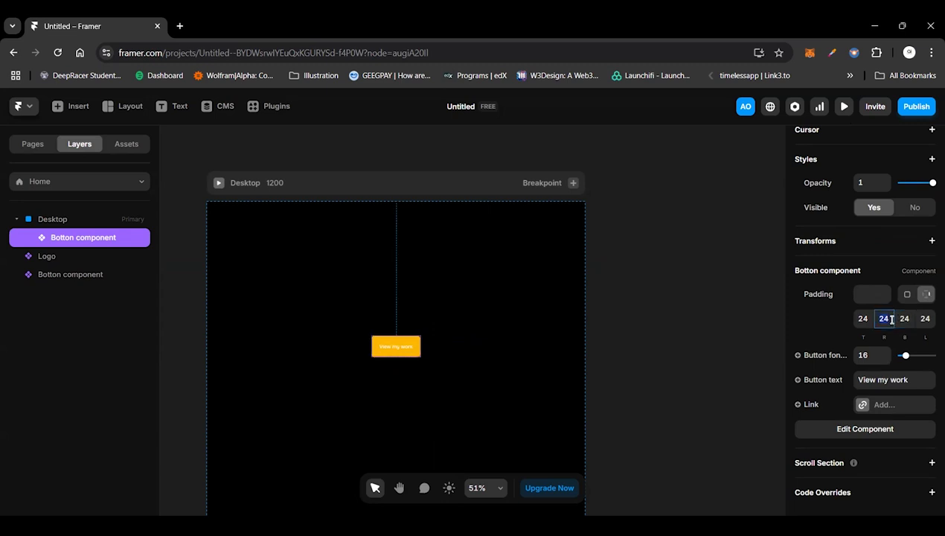
type("48")
key("Return")
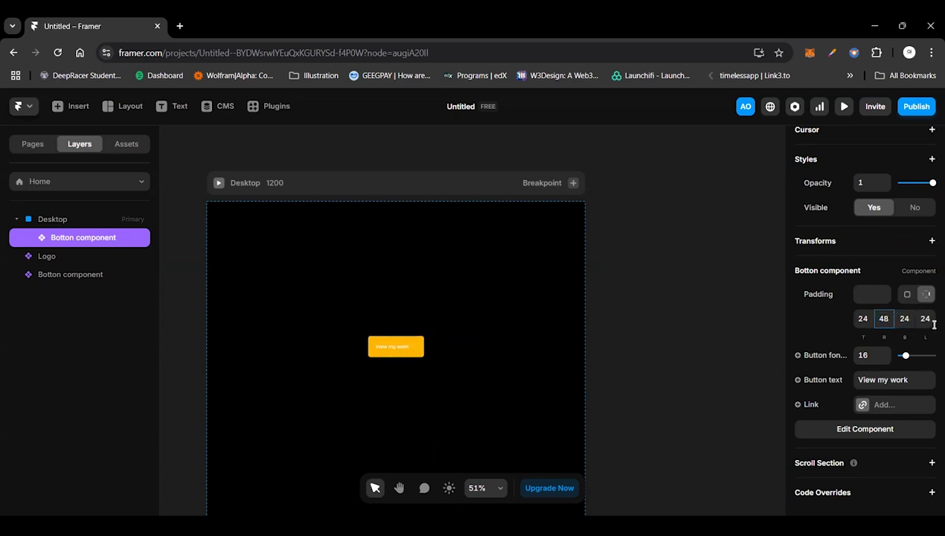
left_click(925, 319)
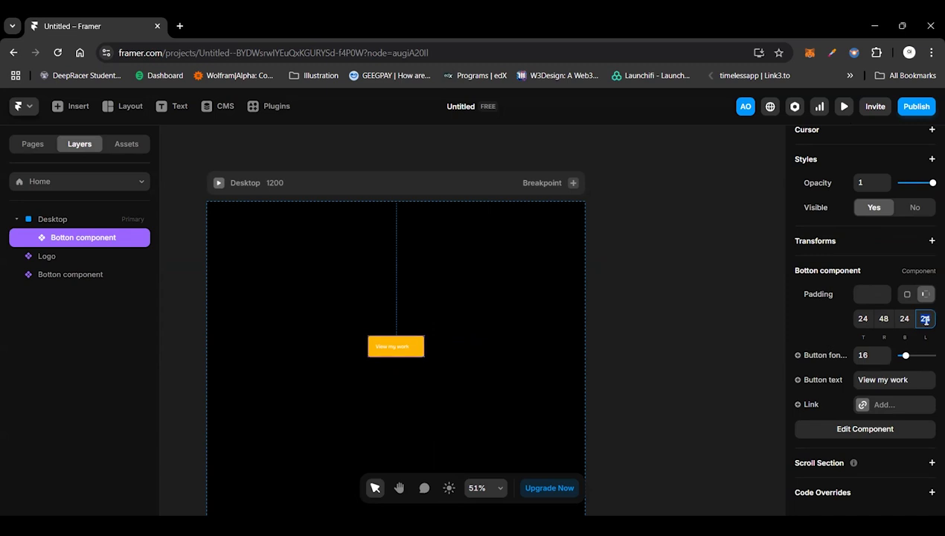
type("48")
key("Return")
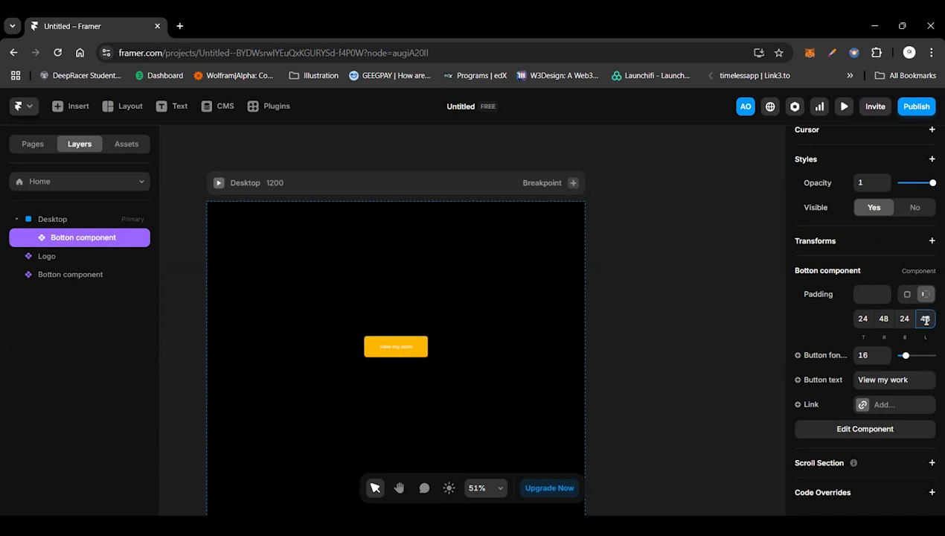
Step: Set the placed button's font size to 24 and its text to "CALL ME"
scroll(415, 399, "up", 2)
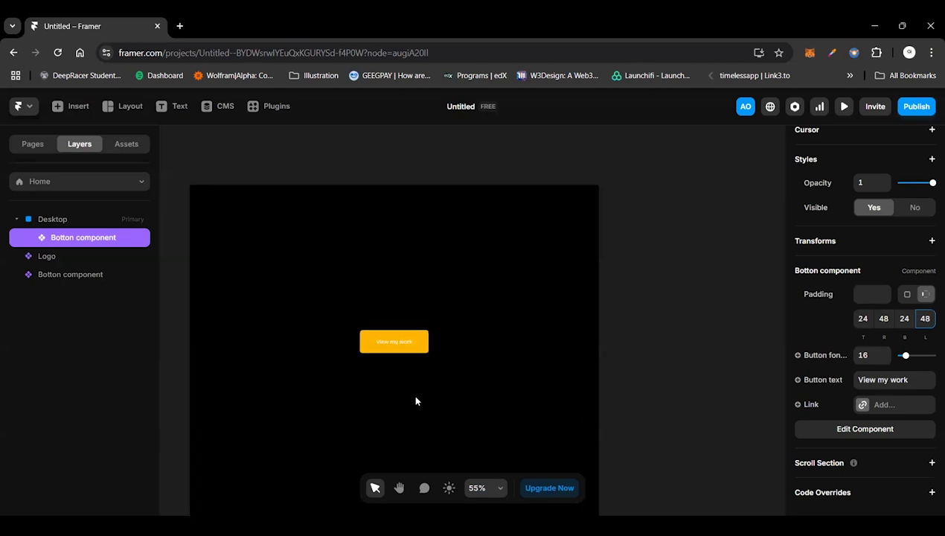
scroll(413, 394, "up", 2)
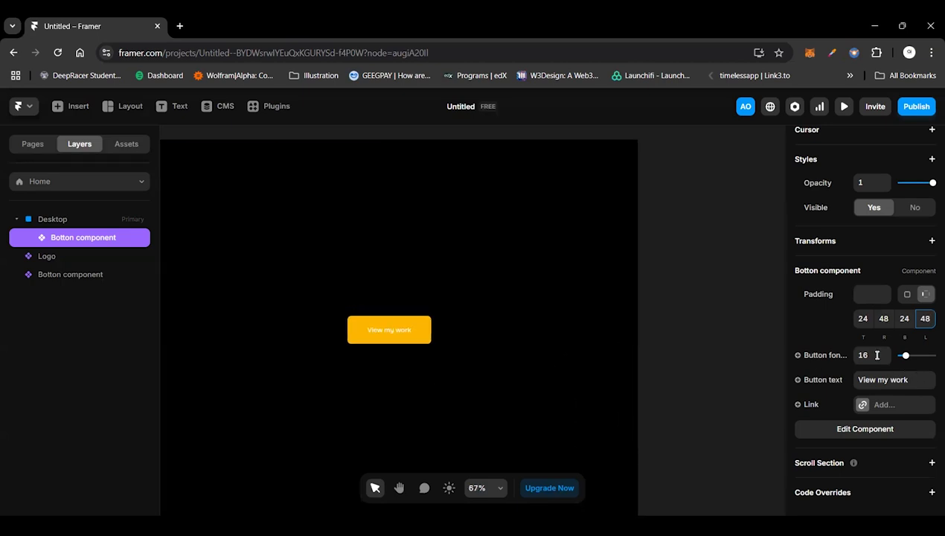
left_click(876, 354)
type("24")
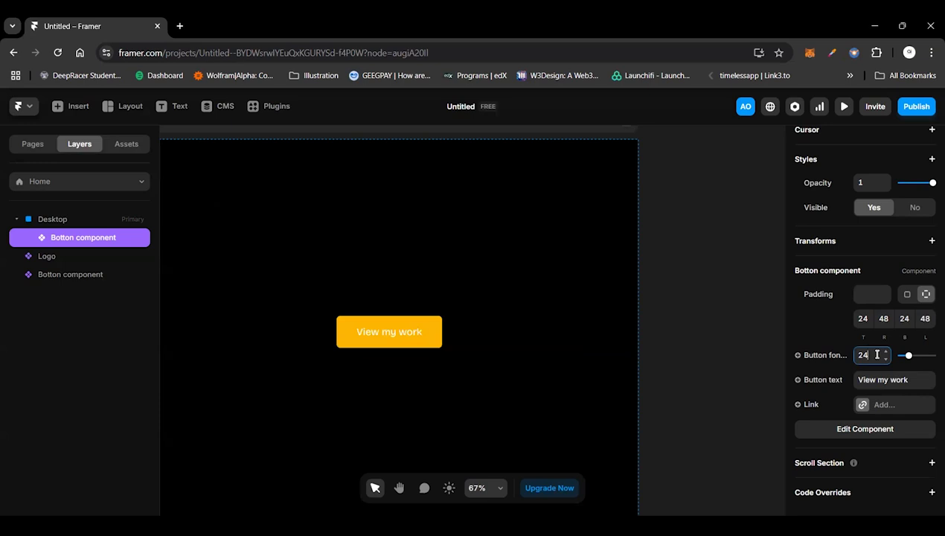
left_click(886, 387)
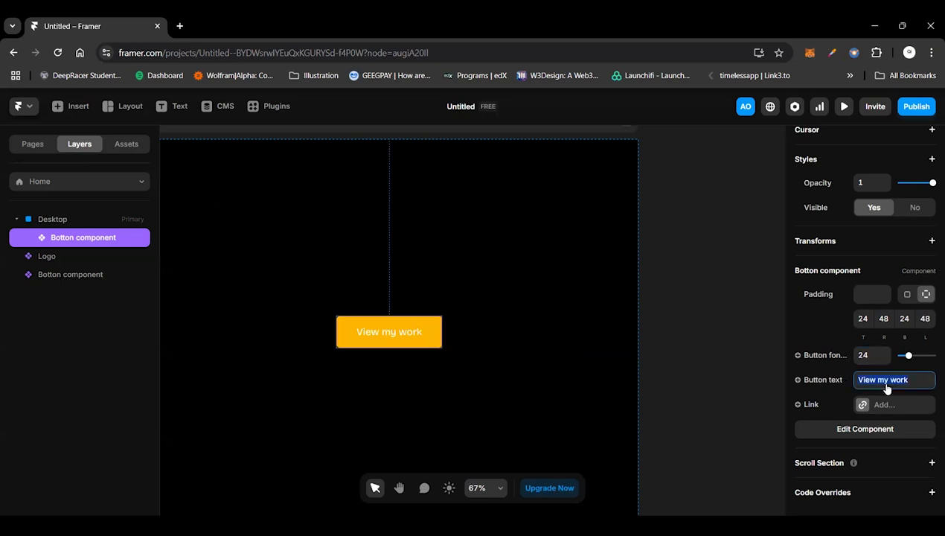
type("CALL")
key("BackSpace")
type("L ME")
key("Return")
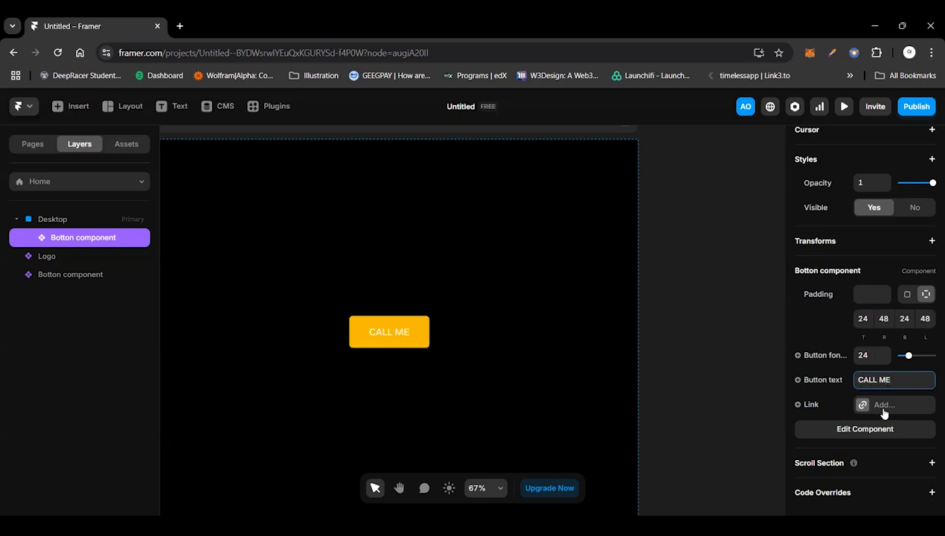
Step: Examine the link destinations available for the placed button without choosing one
left_click(883, 405)
left_click(857, 407)
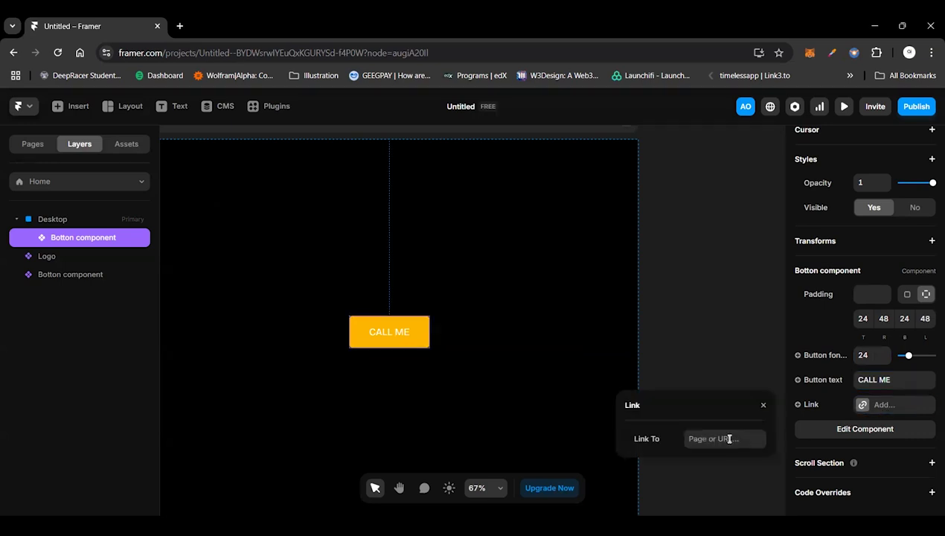
left_click(729, 439)
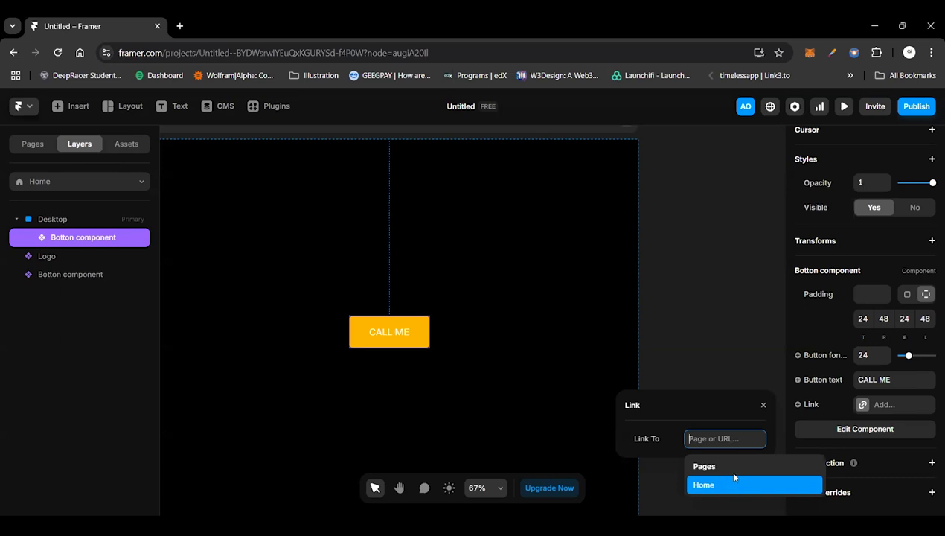
left_click(697, 363)
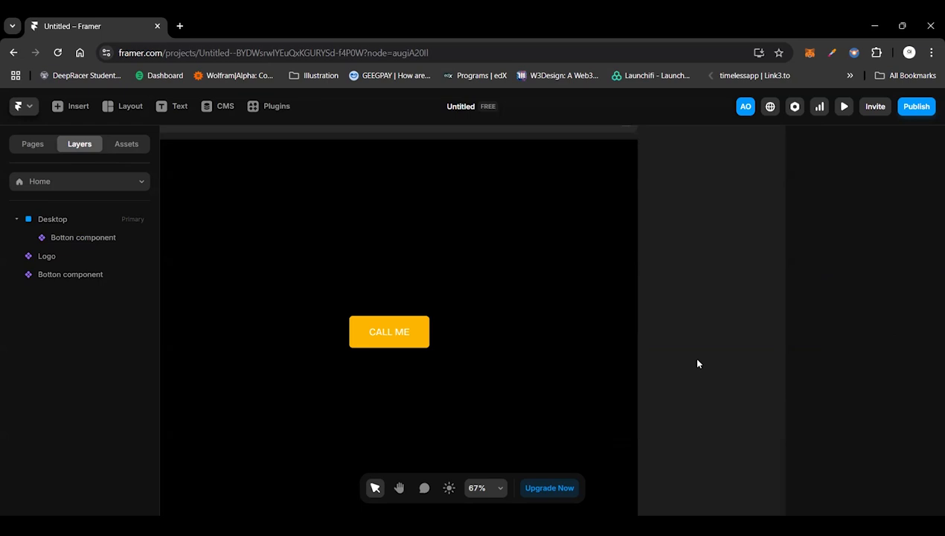
Step: Delete the "CALL ME" button instance from the Desktop frame
left_click(421, 324)
scroll(421, 324, "left", 1)
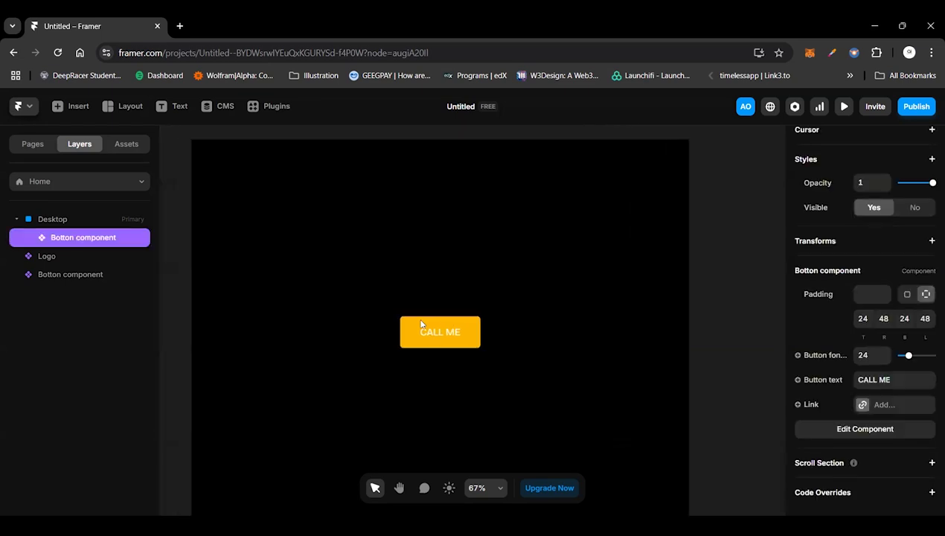
key("Delete")
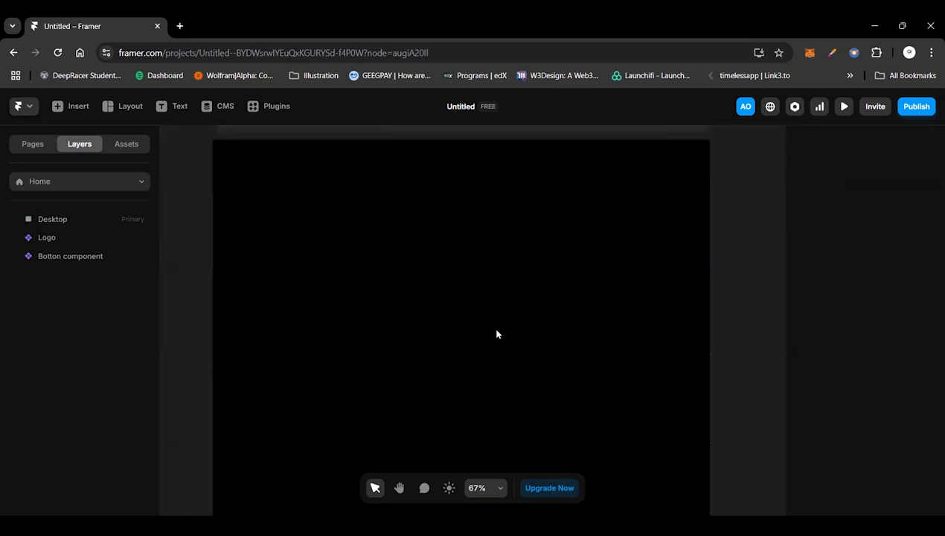
scroll(497, 334, "up", 1)
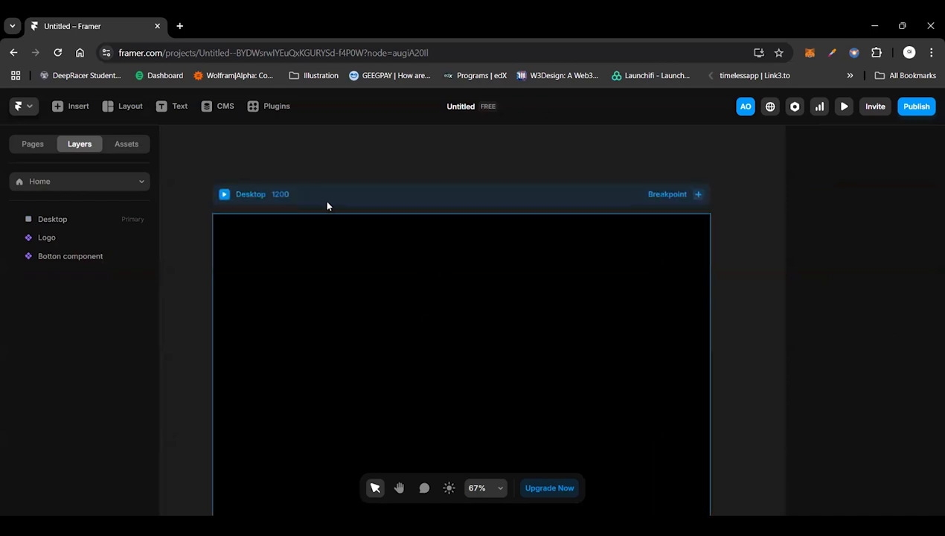
scroll(246, 223, "left", 5)
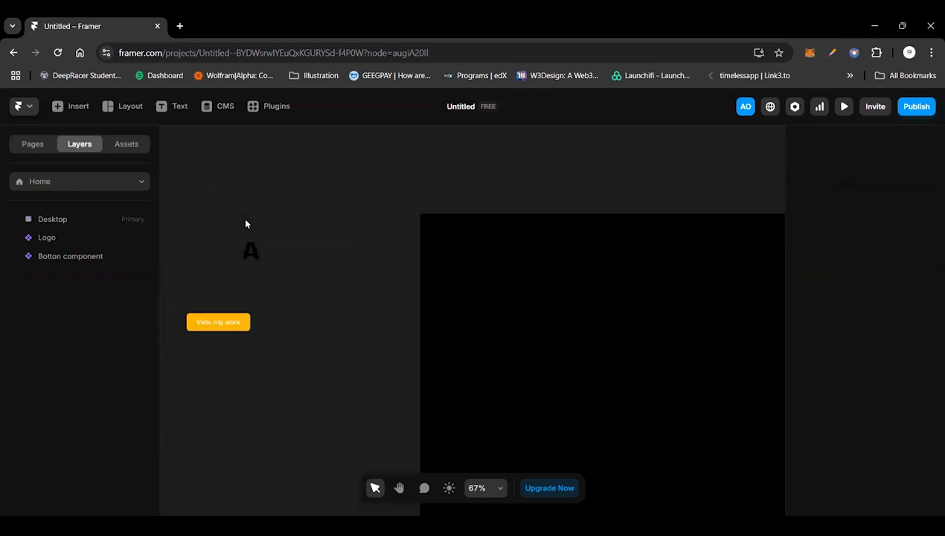
scroll(453, 357, "right", 4)
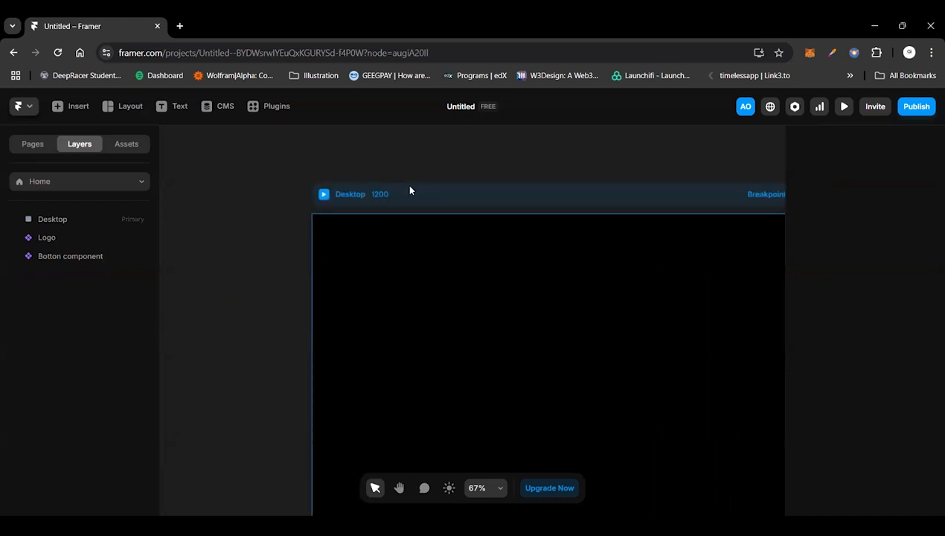
scroll(425, 303, "right", 2)
scroll(425, 304, "left", 1)
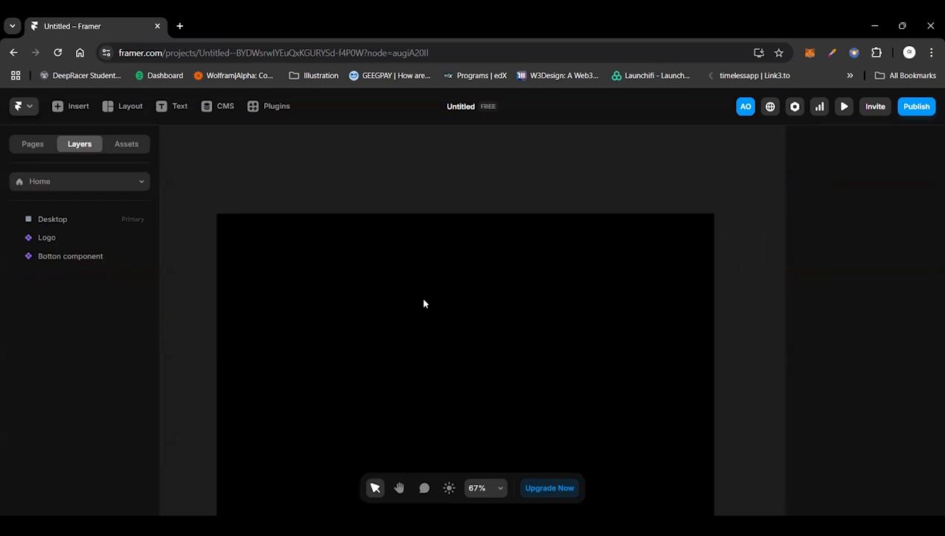
scroll(424, 303, "down", 1)
scroll(424, 304, "up", 1)
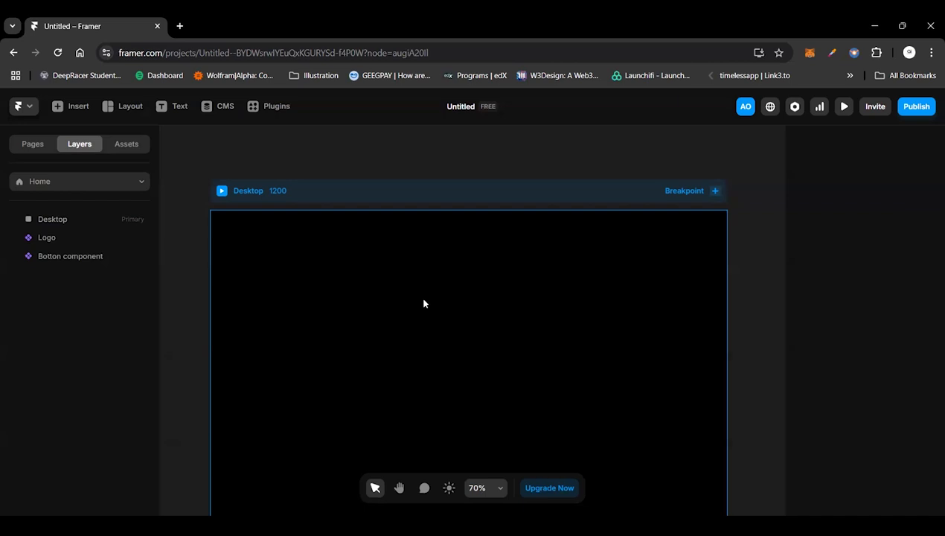
Step: Place the project's Logo component near the Desktop frame's upper-left corner, about 73 from the left and 14 from the top
left_click(354, 197)
left_click(124, 143)
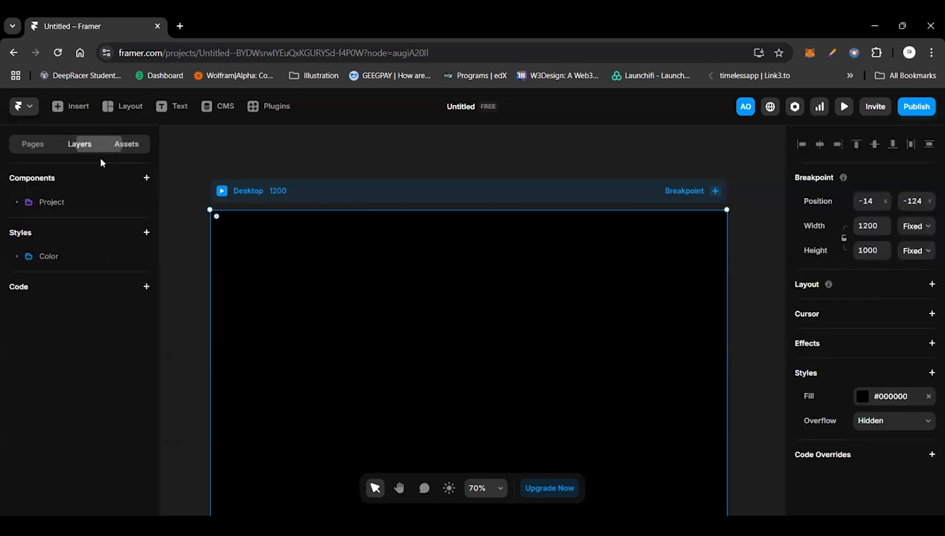
left_click(16, 257)
left_click(17, 257)
left_click(17, 202)
left_click_drag(75, 217, 269, 246)
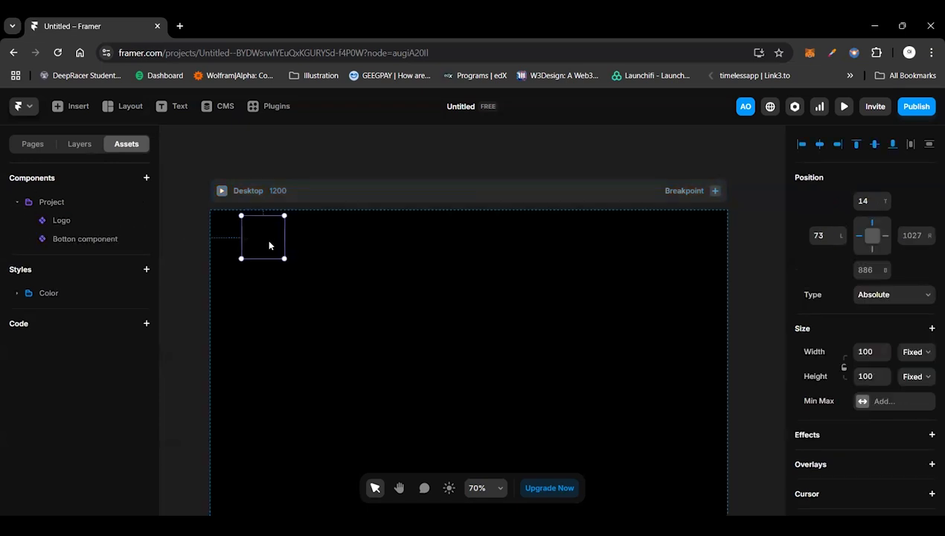
Step: Recolour the letter A in the Logo component's primary variant to white (#FFFFFF)
double_click(269, 246)
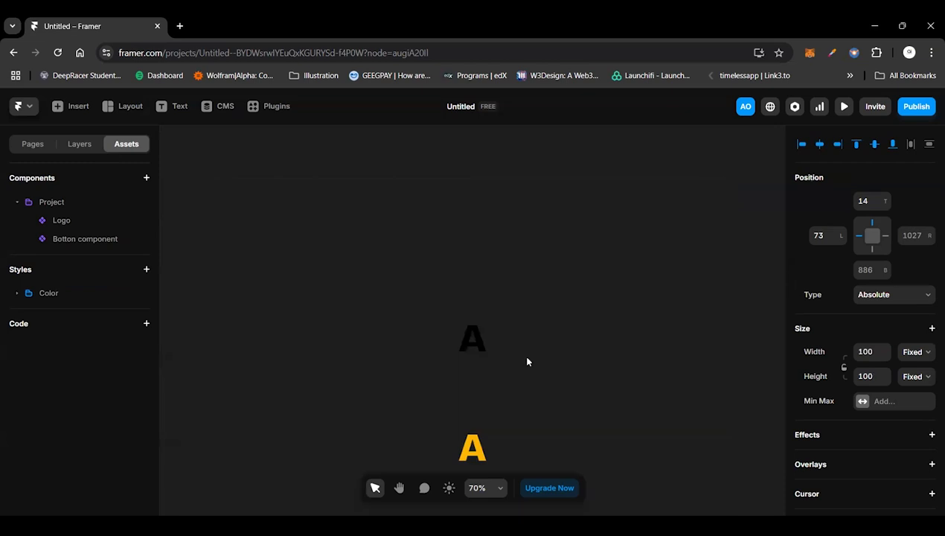
scroll(900, 411, "down", 3)
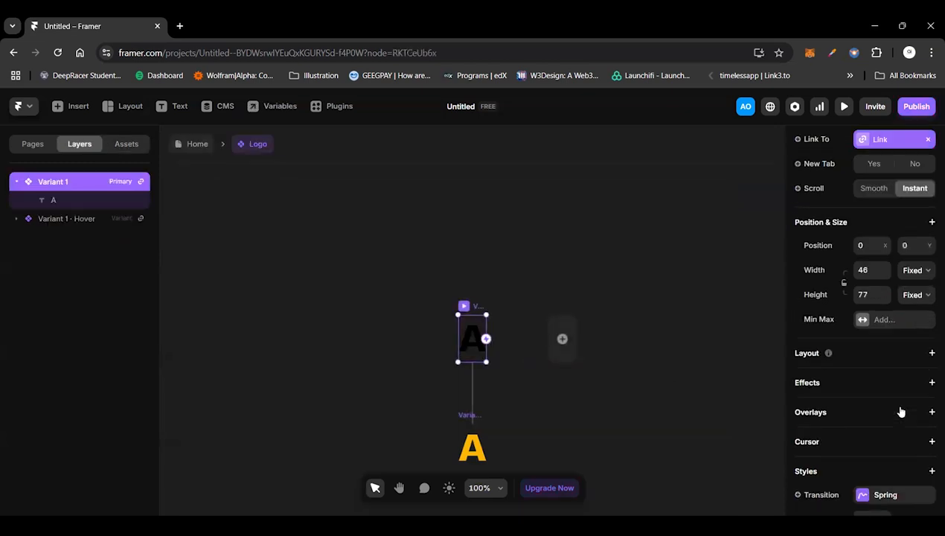
scroll(900, 411, "down", 3)
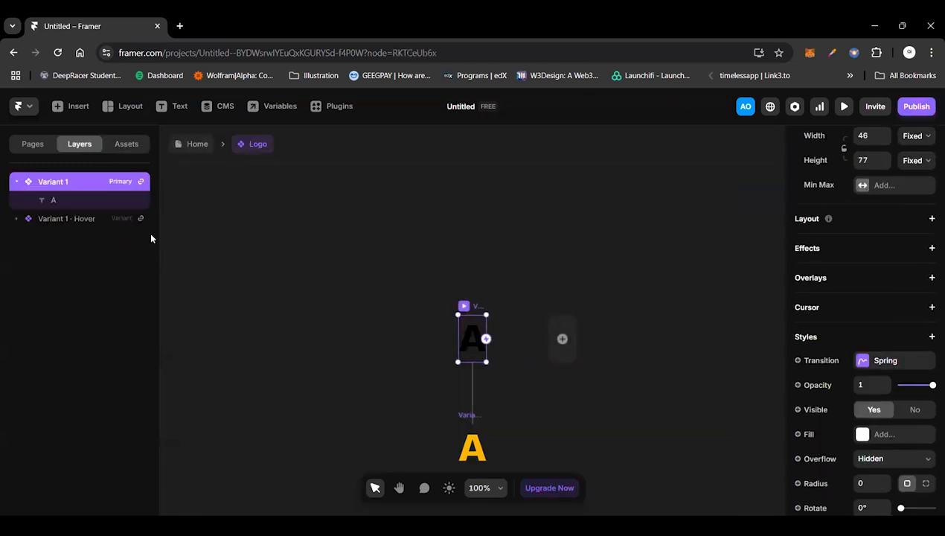
left_click(119, 202)
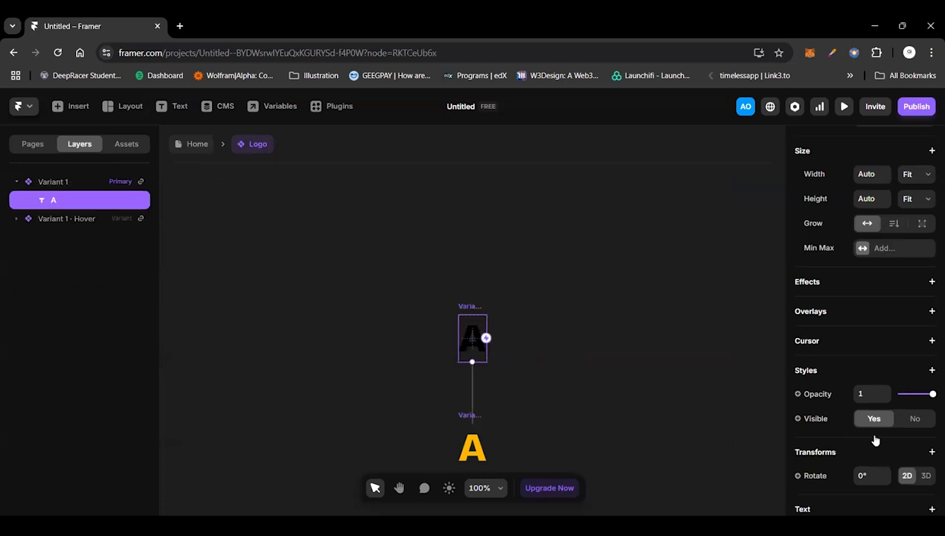
scroll(875, 440, "down", 8)
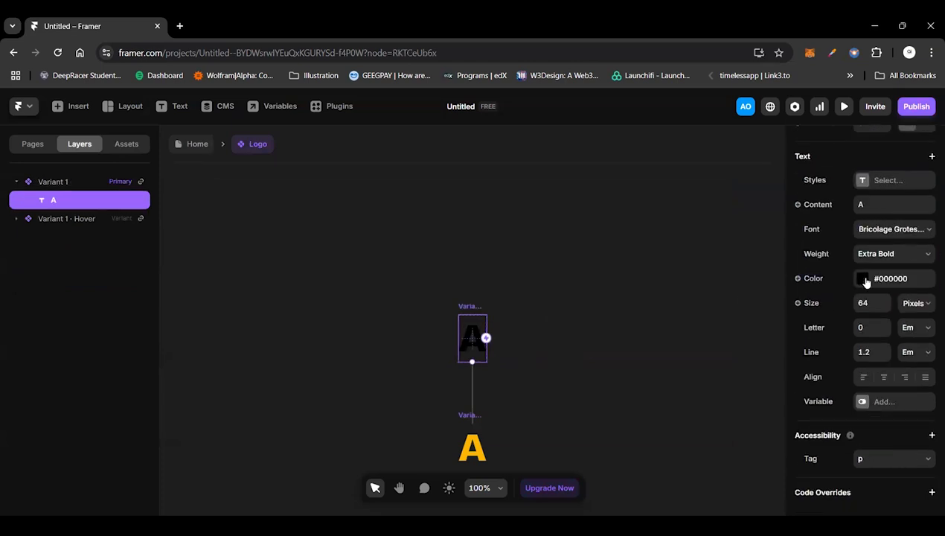
left_click(864, 281)
left_click_drag(694, 306, 497, 253)
left_click(497, 253)
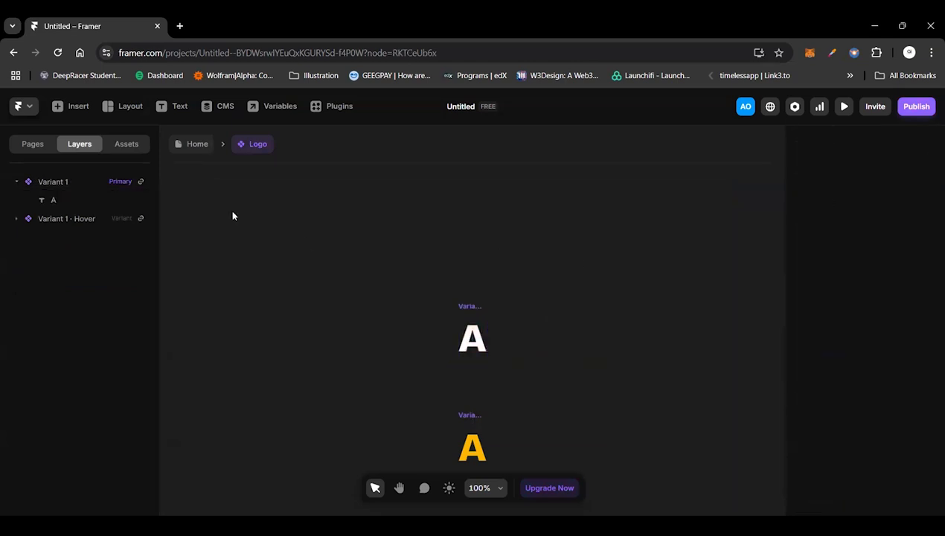
Step: Create a component variable for the font size of the letter A in the Logo's primary variant
left_click(471, 306)
scroll(909, 427, "down", 5)
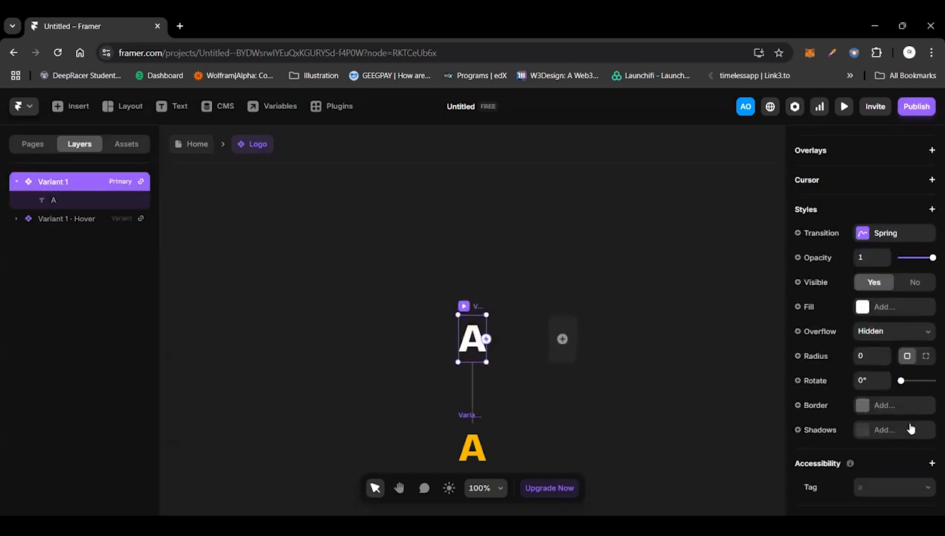
scroll(892, 322, "up", 3)
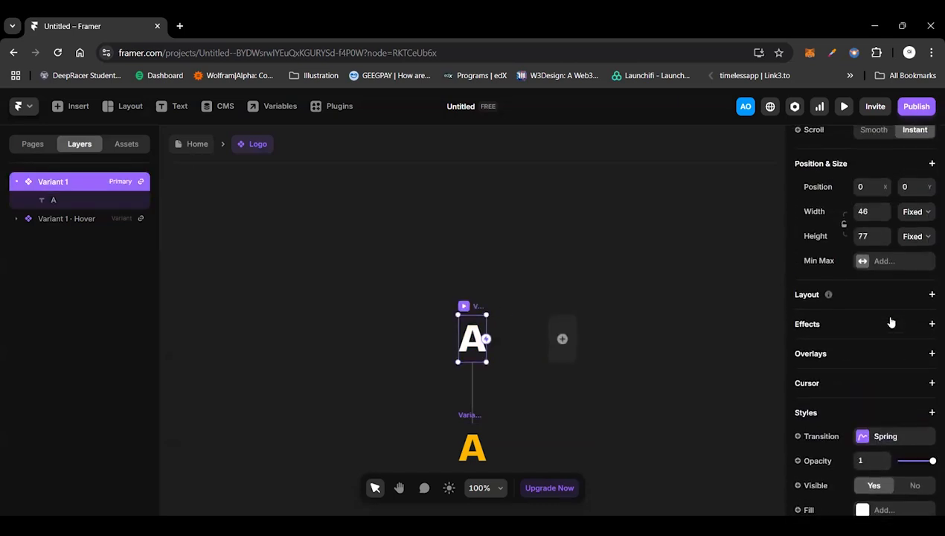
scroll(890, 321, "down", 3)
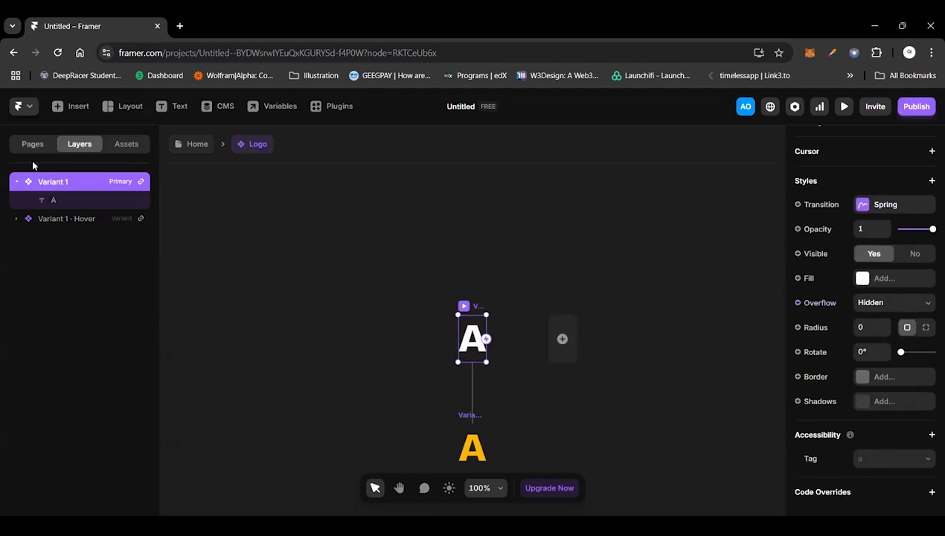
left_click(50, 202)
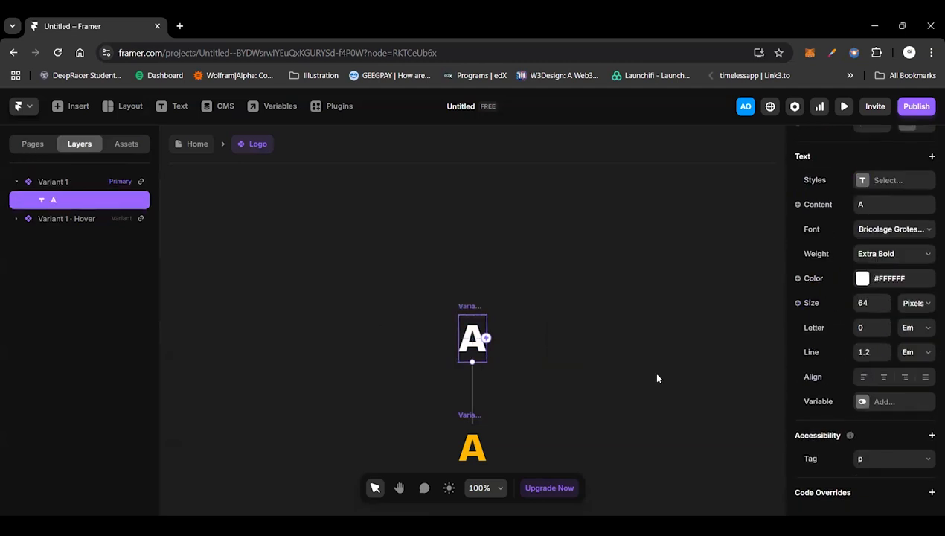
left_click(807, 303)
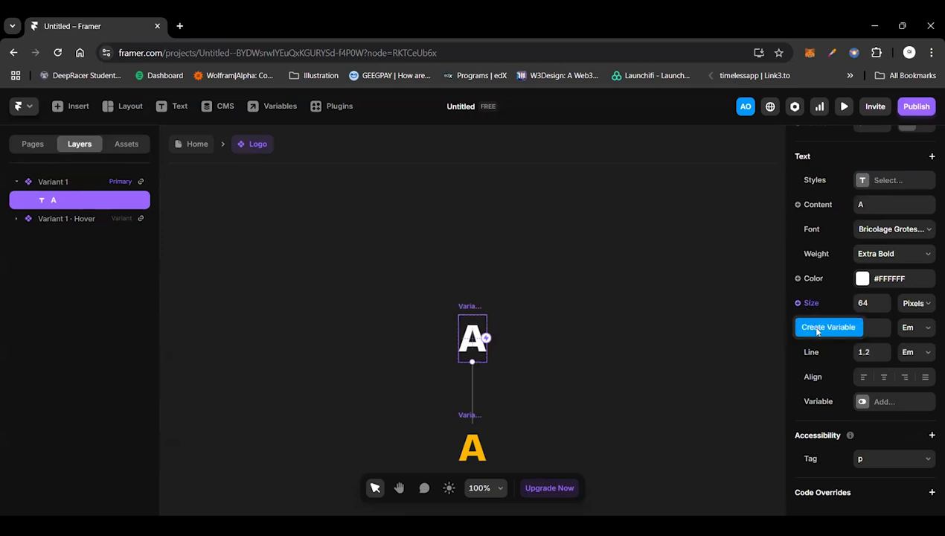
left_click(818, 328)
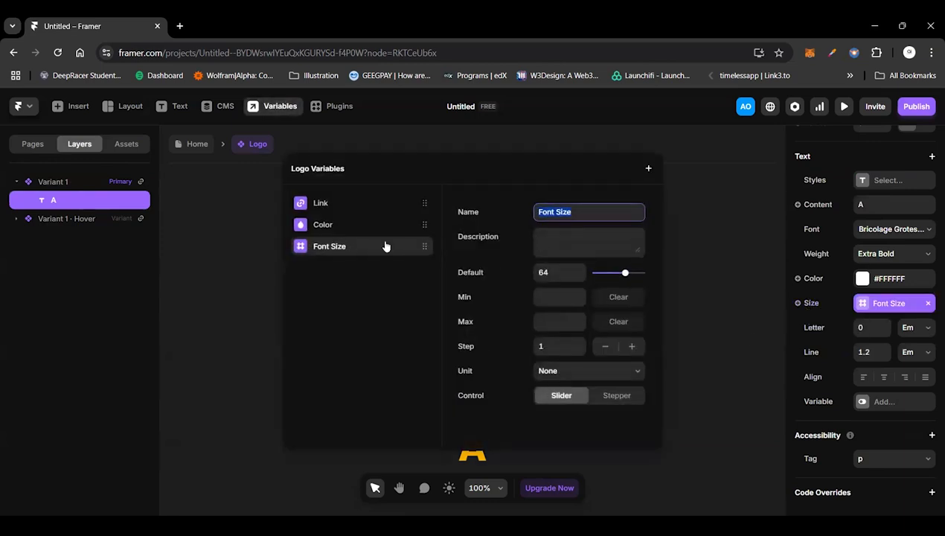
Step: Rename the new font size variable "Logo font size" and close the Logo variables
key("Left")
type("Logo")
key("Delete")
type("f")
key("Right")
key("Right")
key("Right")
key("Right")
key("Right")
key("BackSpace")
type("s")
key("Return")
left_click(666, 270)
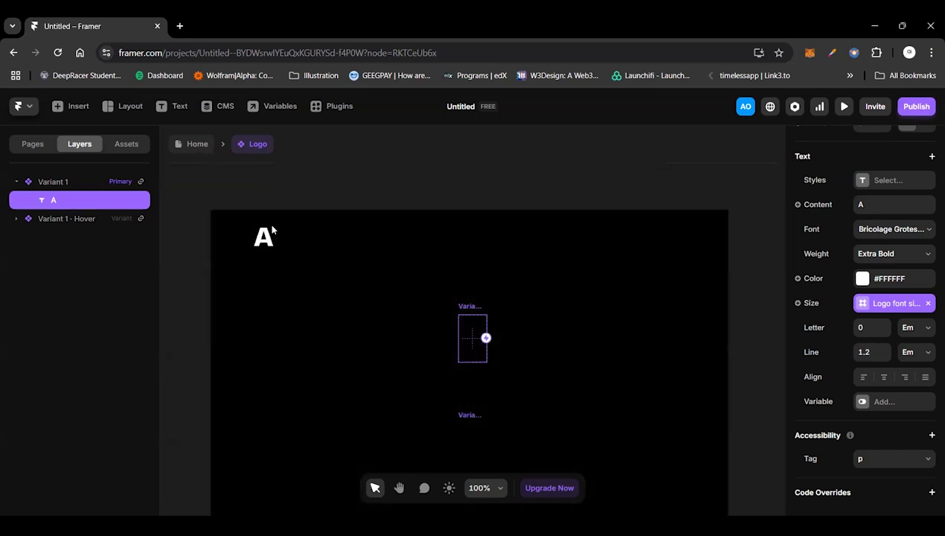
Step: Set the logo font size of the instance on the Home page's Desktop frame to 48
left_click(268, 236)
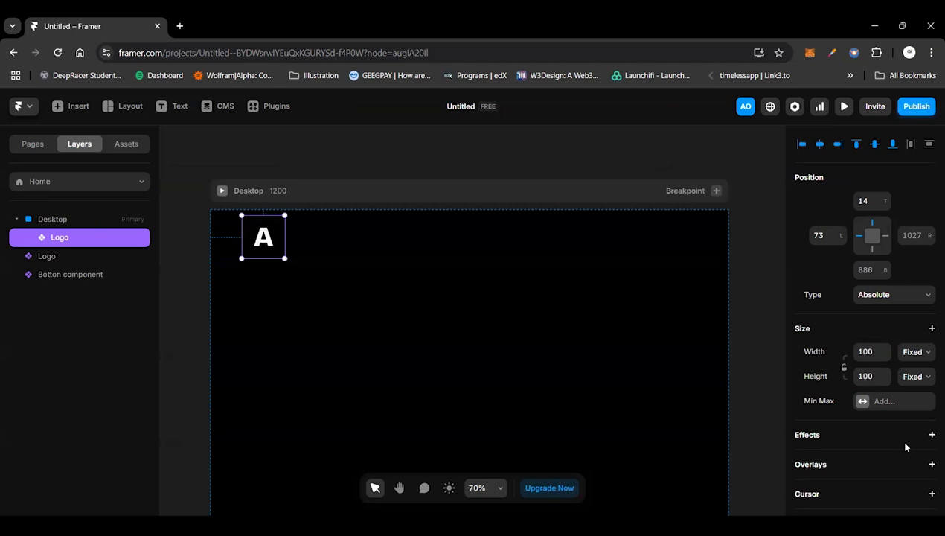
scroll(904, 447, "down", 5)
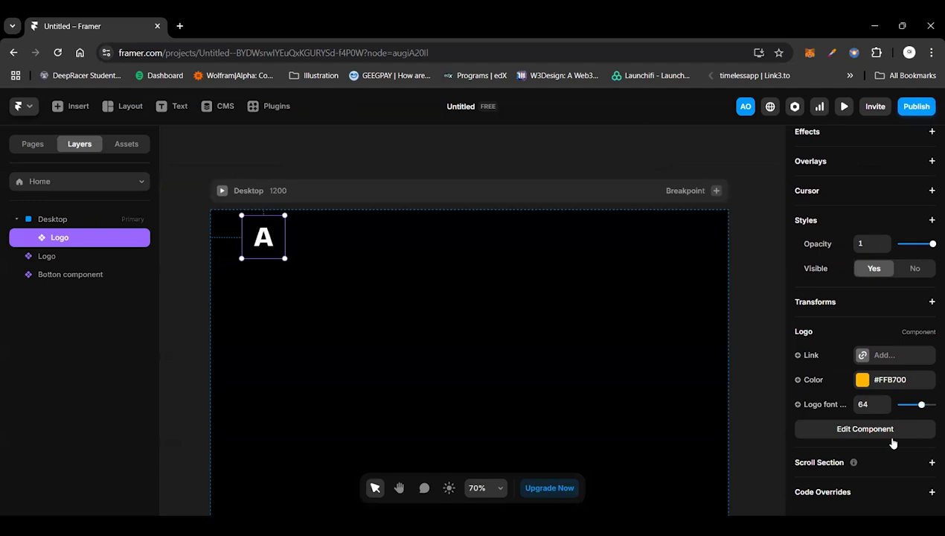
left_click(872, 406)
type("56")
key("BackSpace")
key("BackSpace")
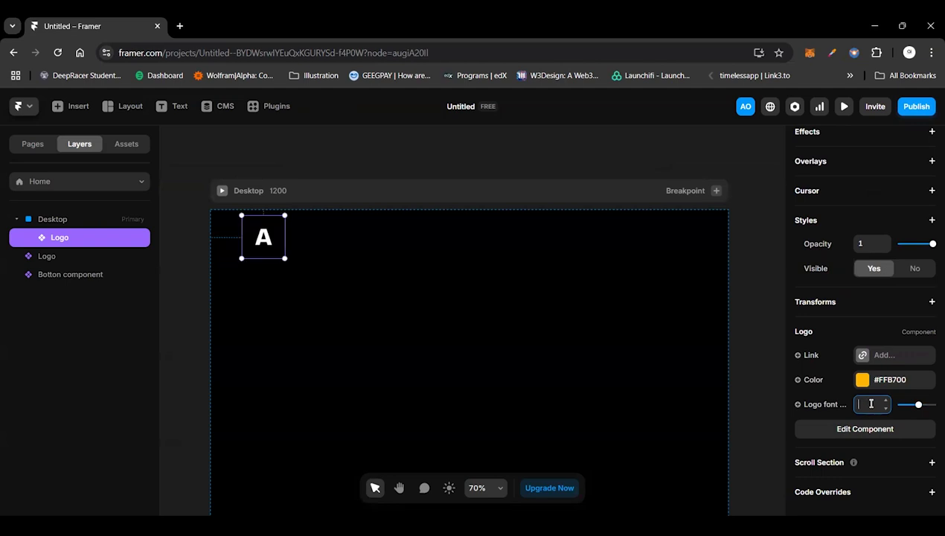
type("48")
Step: Set the width and height of the Logo component's primary variant to Fit Content and return to the Home page
double_click(264, 238)
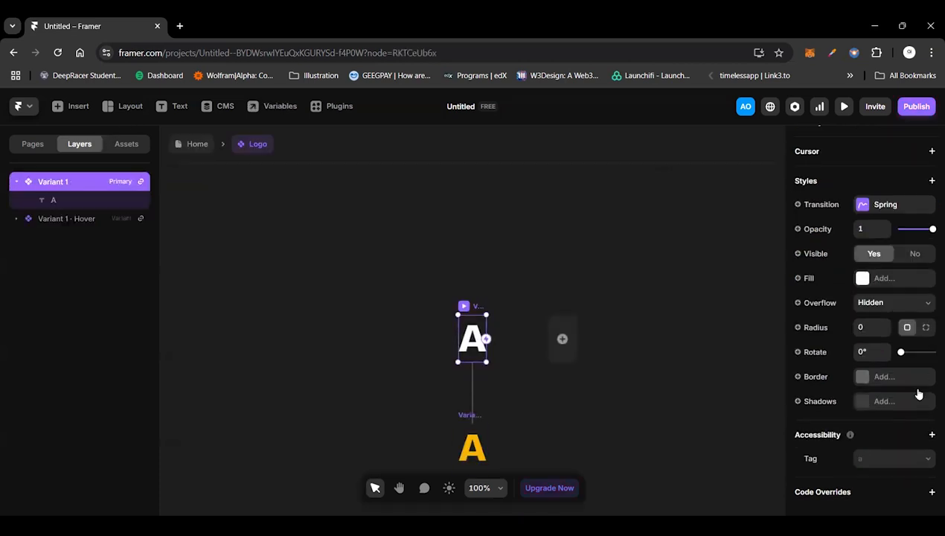
scroll(920, 372, "up", 5)
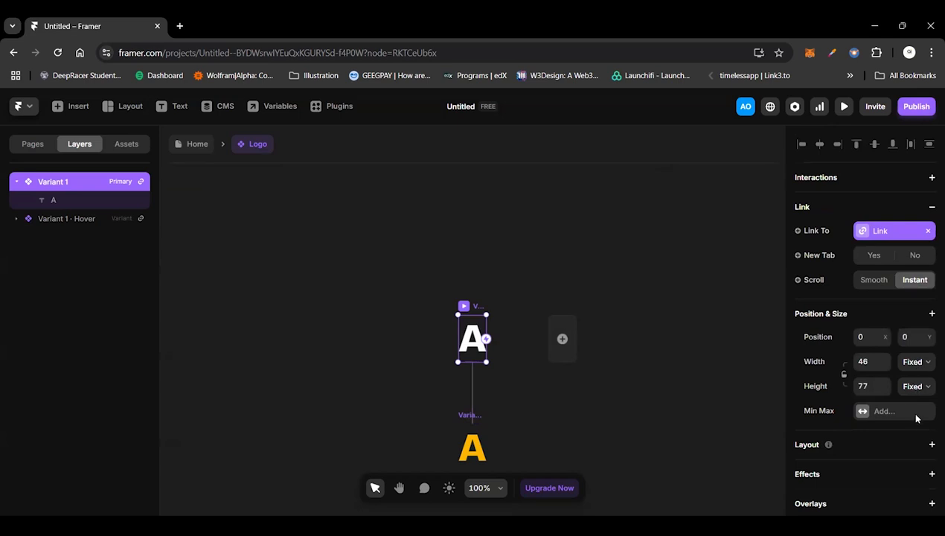
left_click(915, 362)
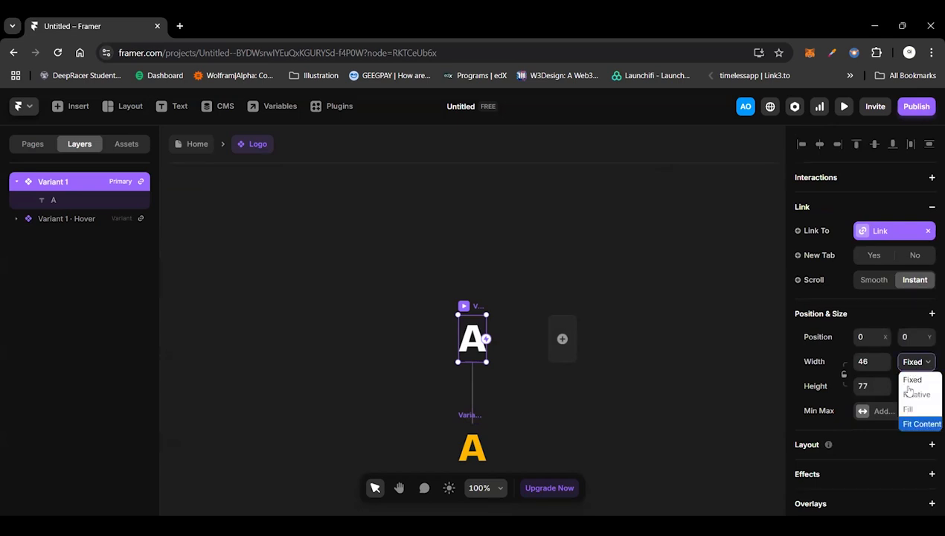
left_click(908, 390)
left_click(915, 385)
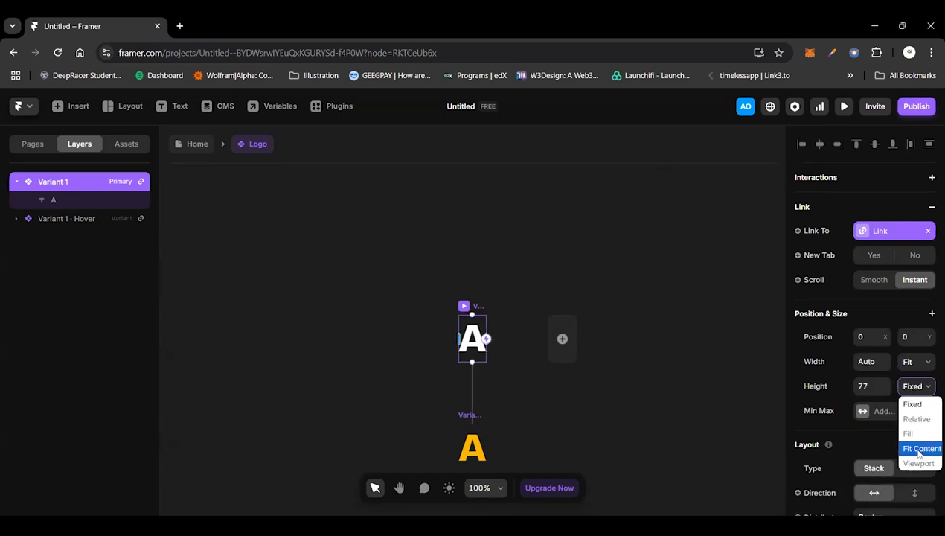
left_click(920, 449)
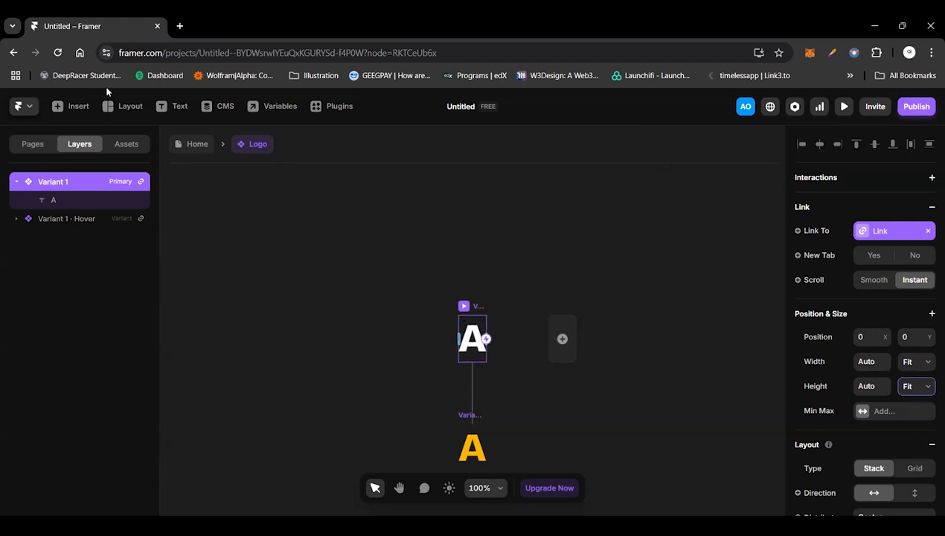
left_click(187, 146)
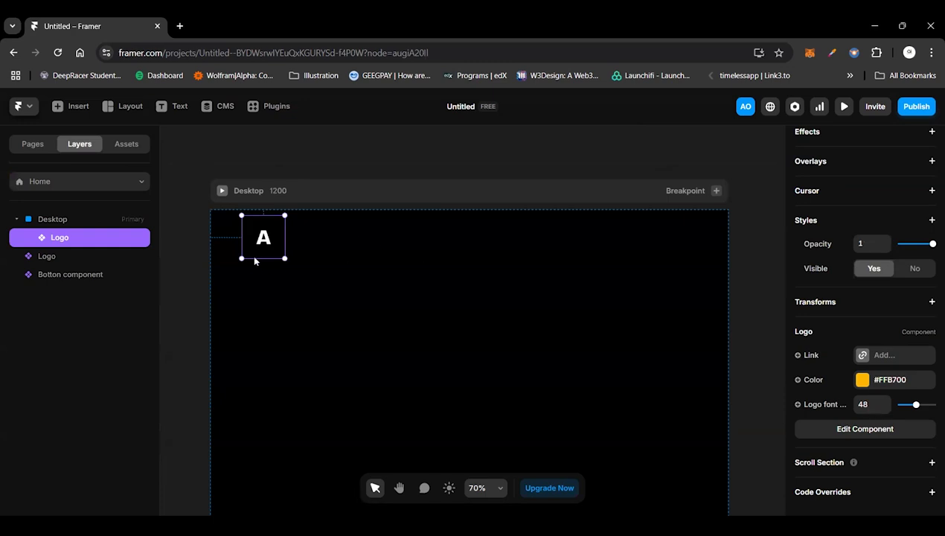
Step: Examine the size, layout and style settings of the Logo's primary variant and its letter A's text settings
double_click(263, 238)
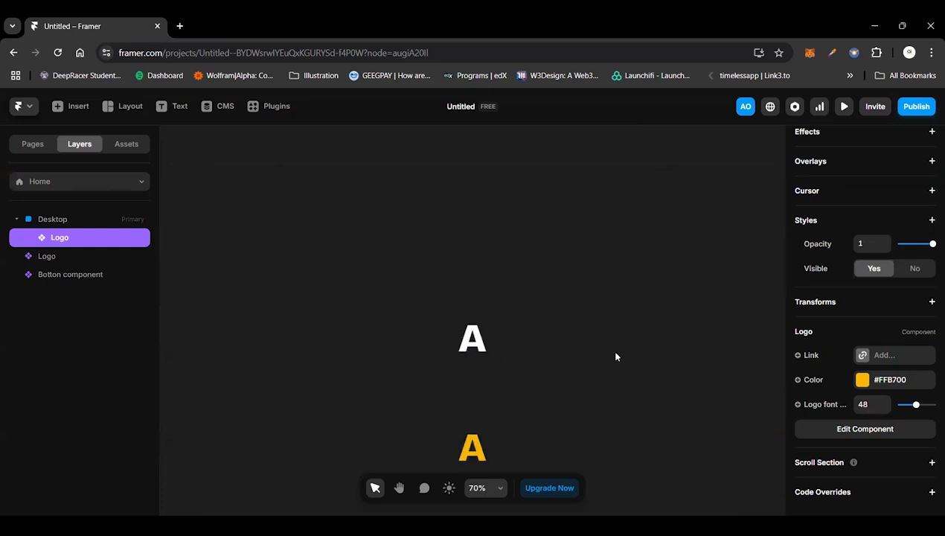
scroll(927, 397, "down", 3)
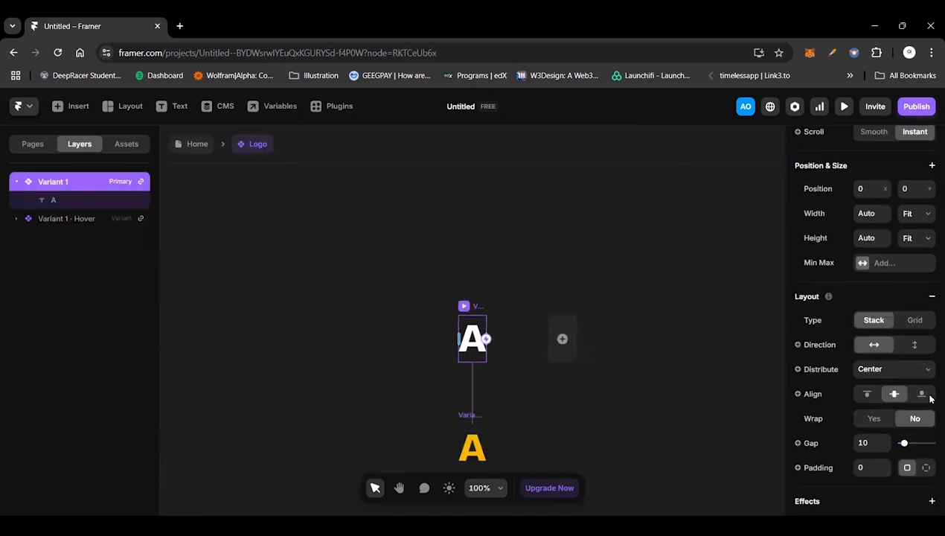
scroll(929, 399, "down", 1)
scroll(929, 399, "up", 2)
scroll(929, 399, "down", 2)
scroll(929, 397, "down", 5)
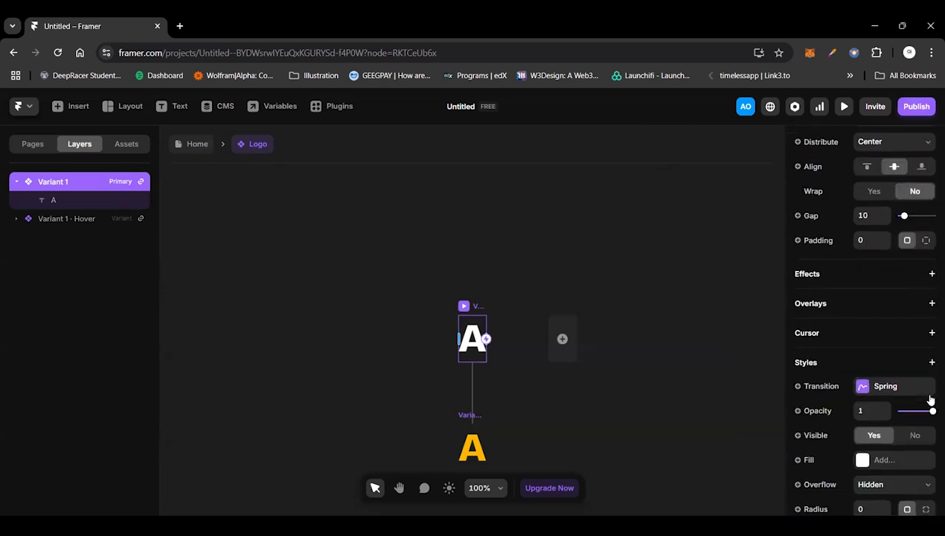
scroll(824, 469, "down", 5)
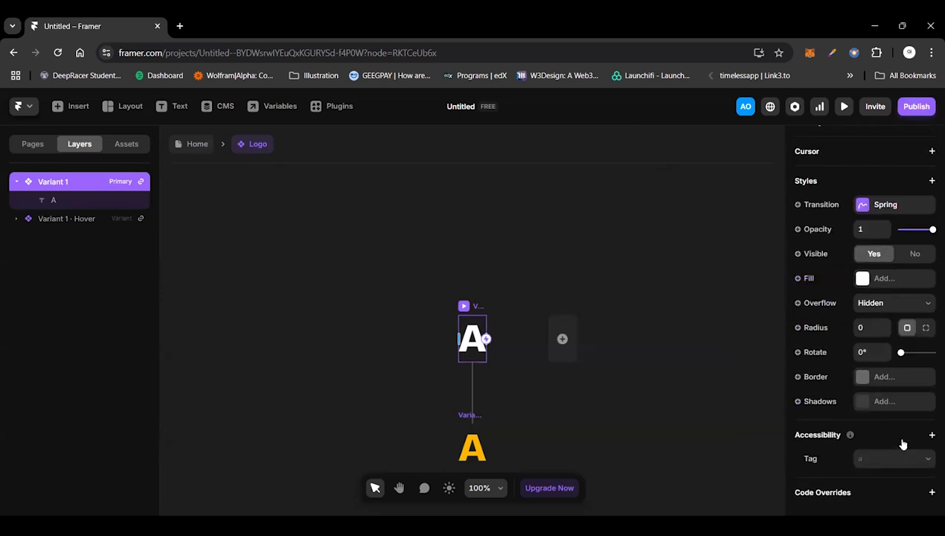
scroll(895, 290, "up", 5)
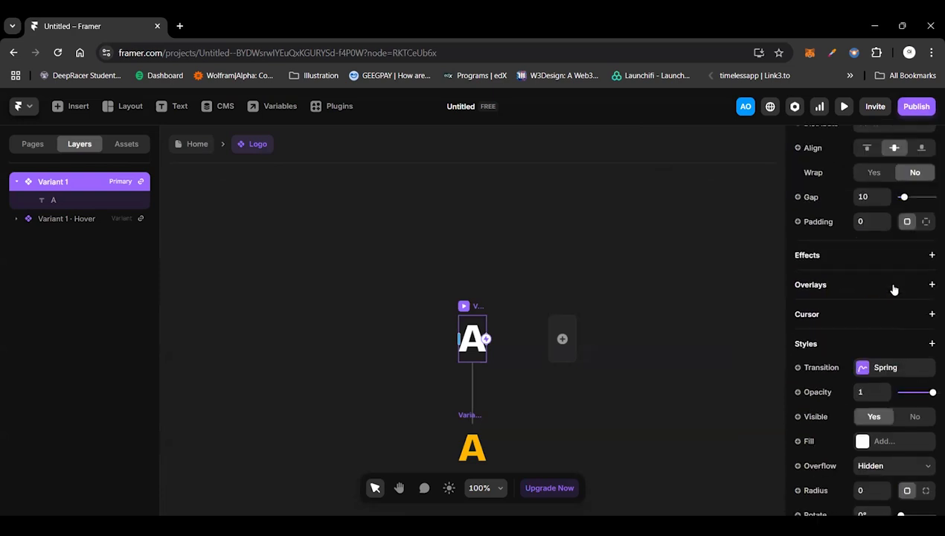
scroll(895, 290, "up", 5)
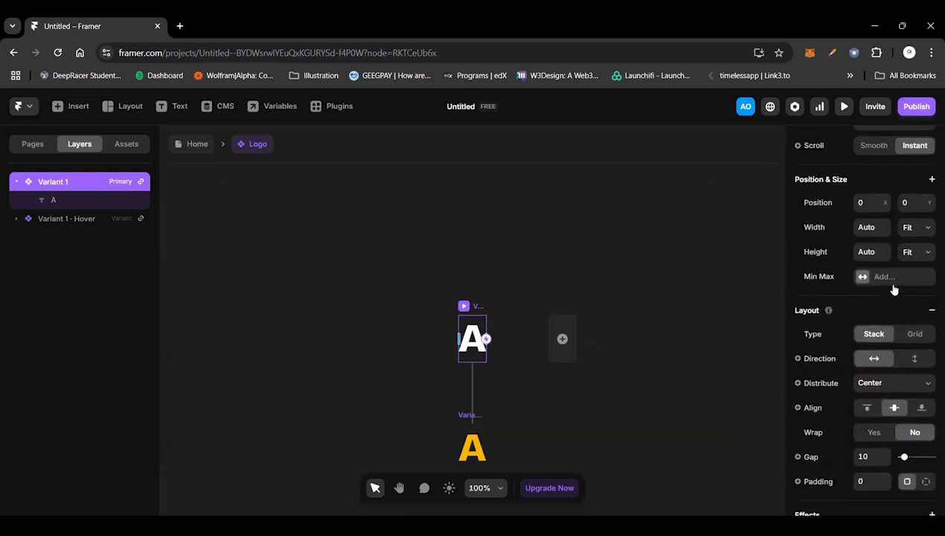
scroll(893, 289, "up", 1)
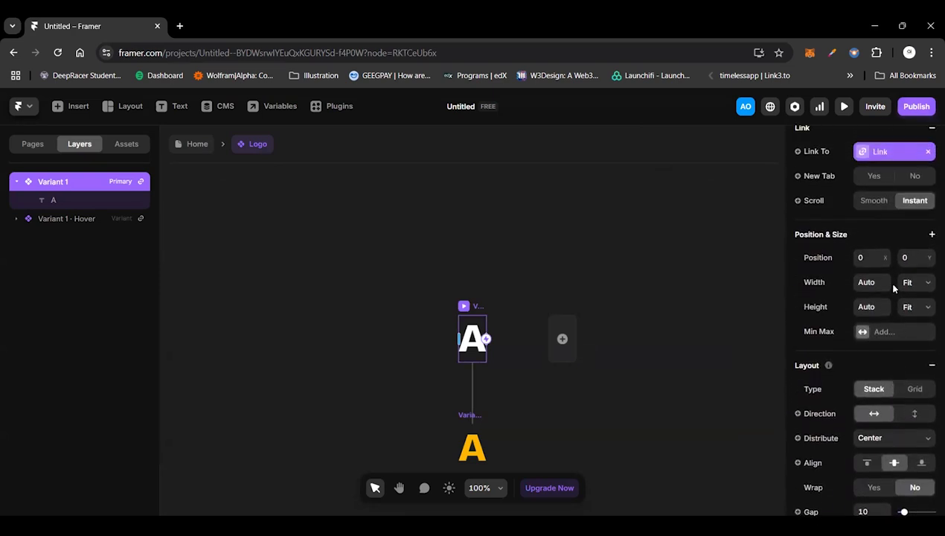
left_click(78, 201)
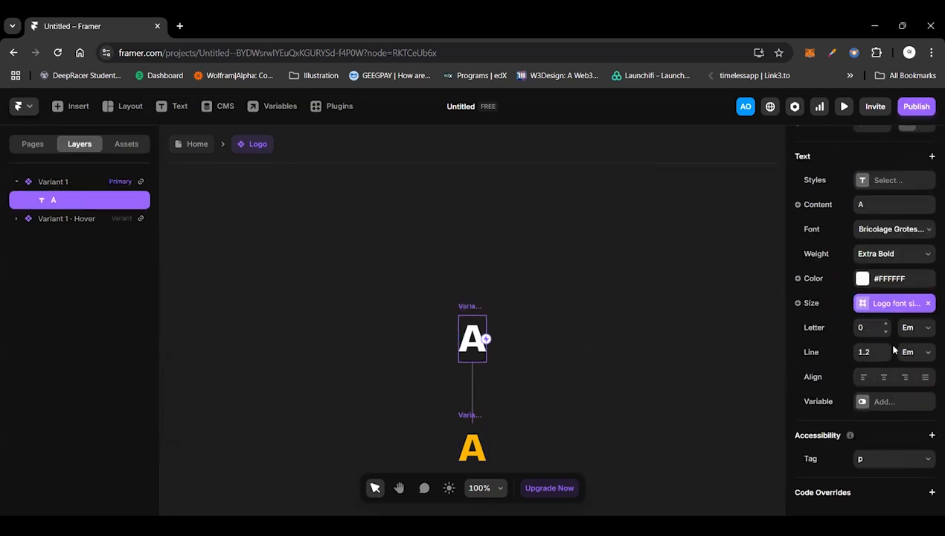
left_click(870, 350)
left_click(749, 384)
Step: Move the Desktop frame's logo to about 72 from the left and 25 from the top, and set its font size to 32
left_click(182, 149)
left_click(264, 243)
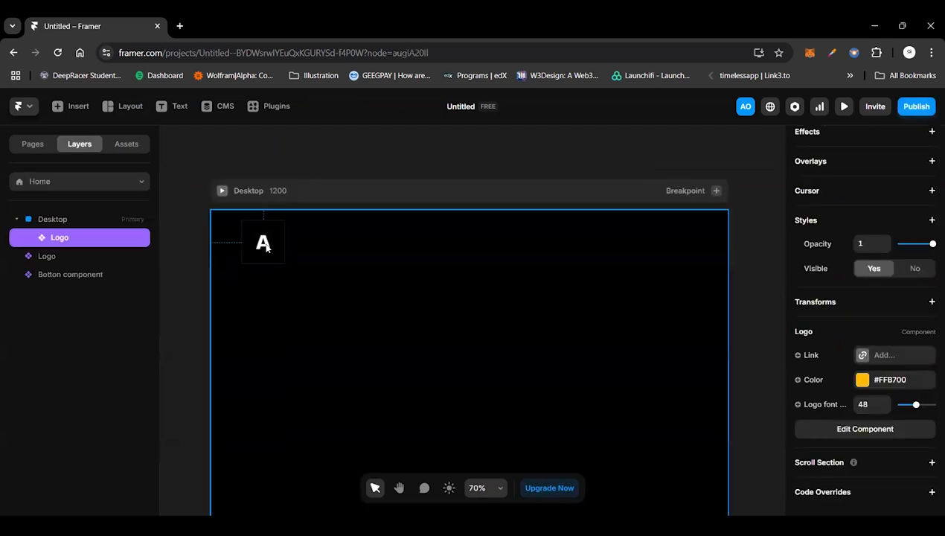
left_click(874, 403)
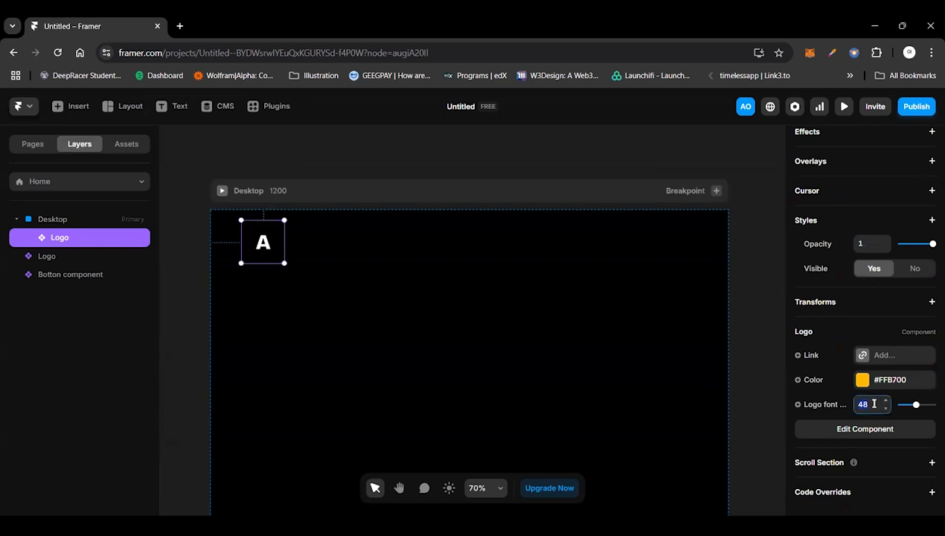
type("32")
key("Return")
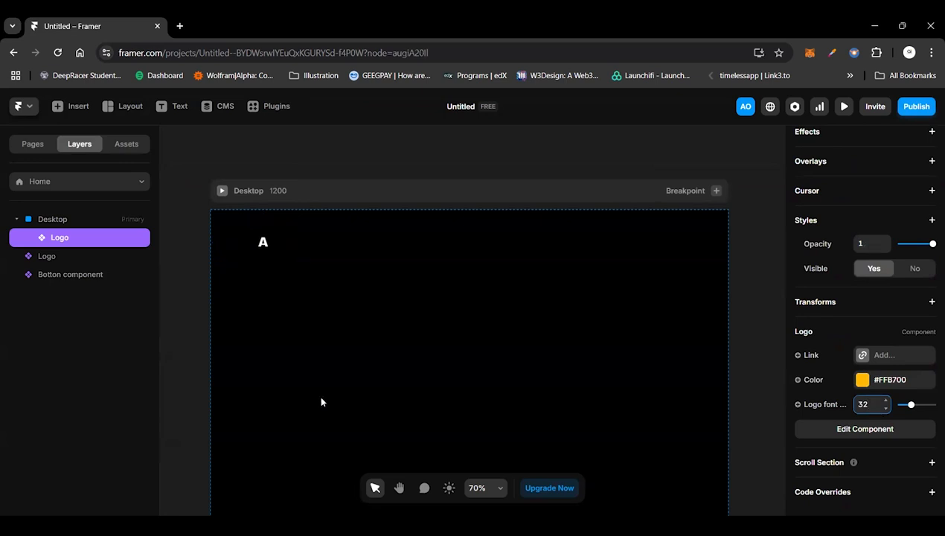
Step: Set the width and height of the Desktop frame's logo to Fit Content and its logo font size to 48
scroll(914, 317, "up", 5)
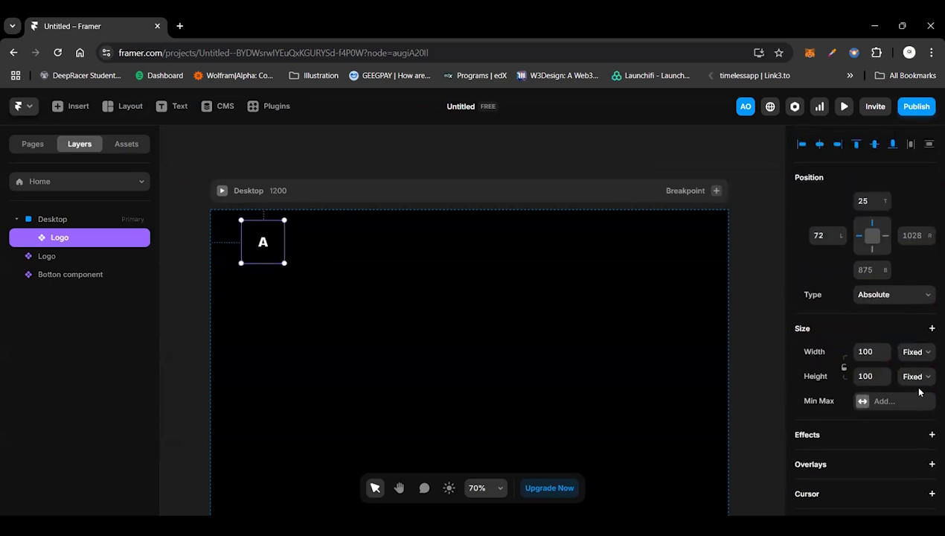
left_click(915, 351)
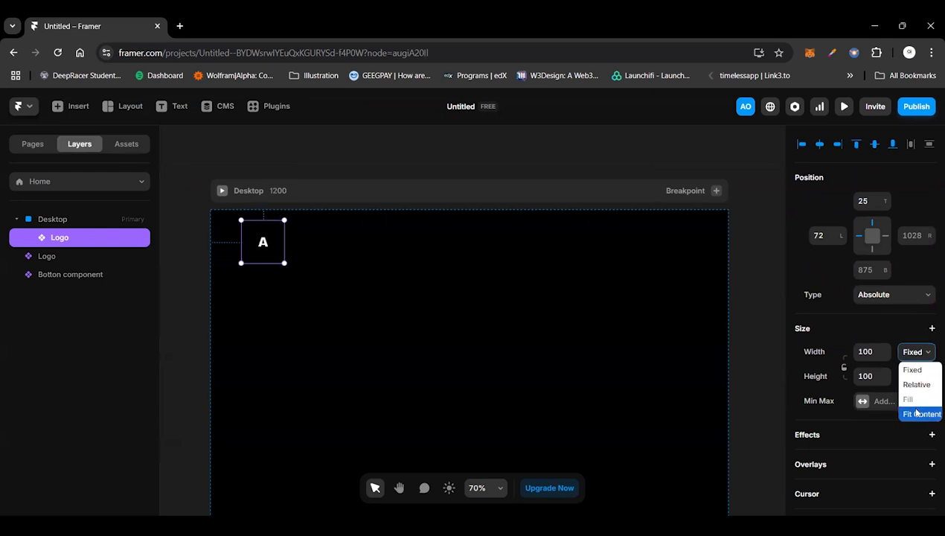
left_click(915, 413)
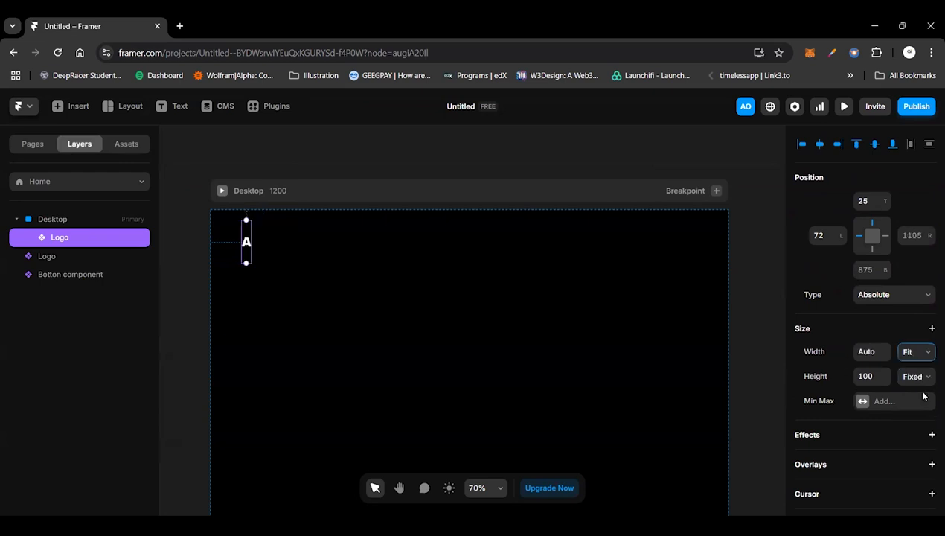
left_click(917, 377)
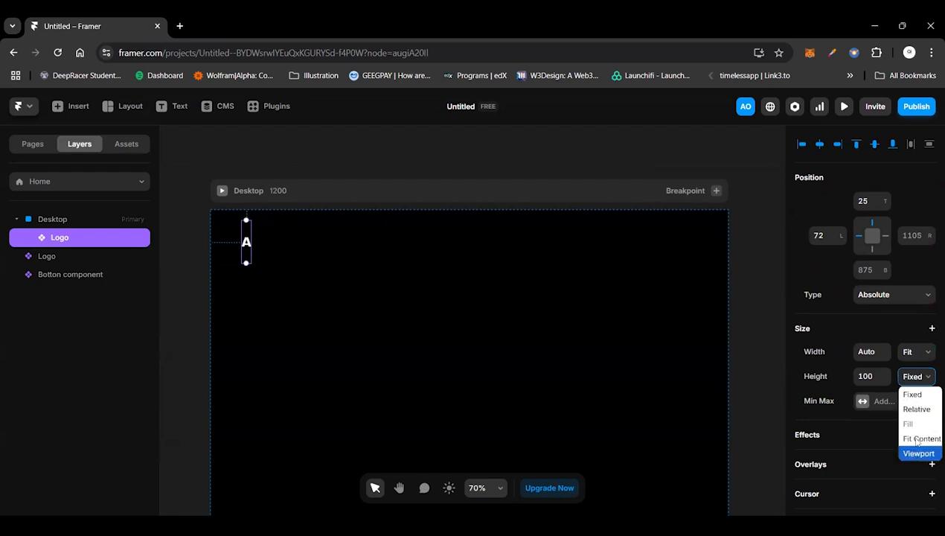
left_click(920, 439)
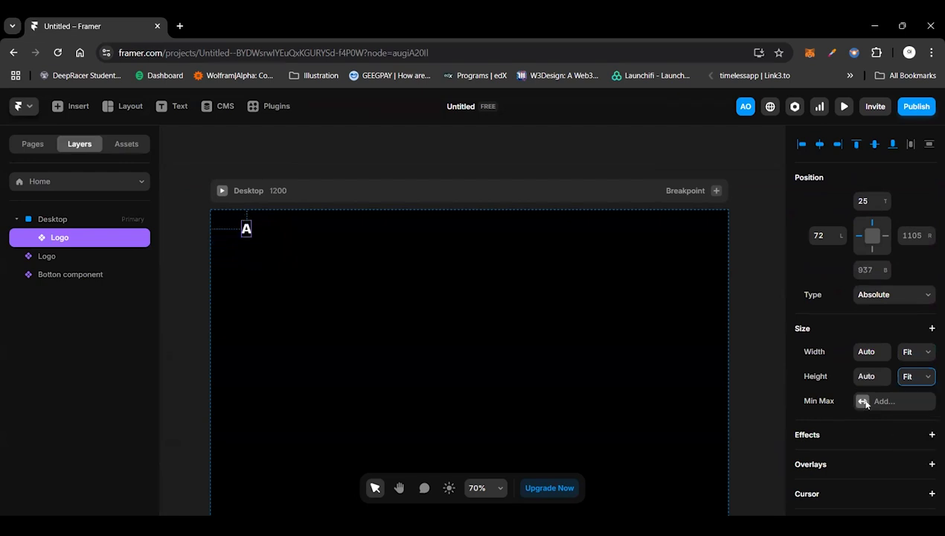
type("48")
key("Return")
Step: Add a button component instance to the Desktop frame, level with the logo, about 975 from the left and 32 from the top
left_click(45, 295)
left_click(127, 144)
left_click_drag(60, 236, 487, 297)
left_click_drag(691, 244, 692, 236)
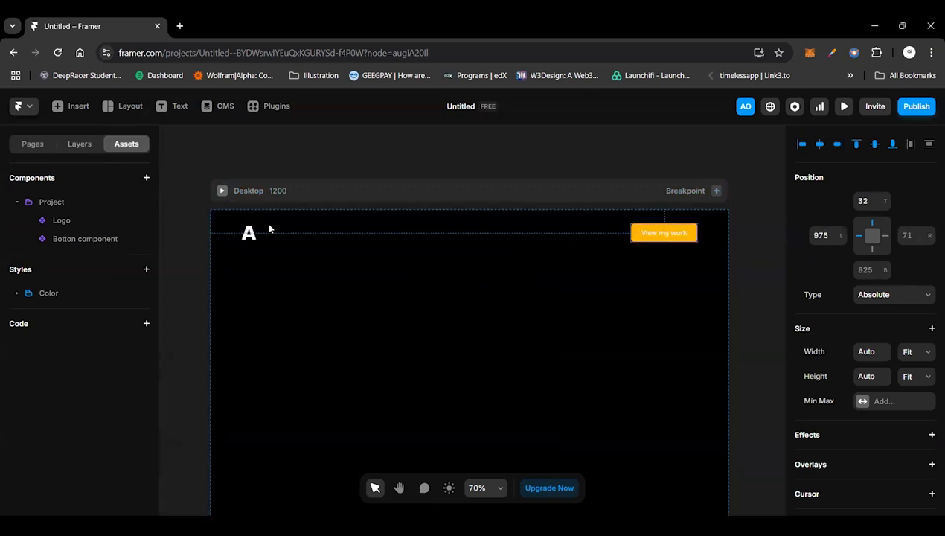
Step: Change the text in the Logo component's primary variant to "a." and return to the Home page
double_click(250, 232)
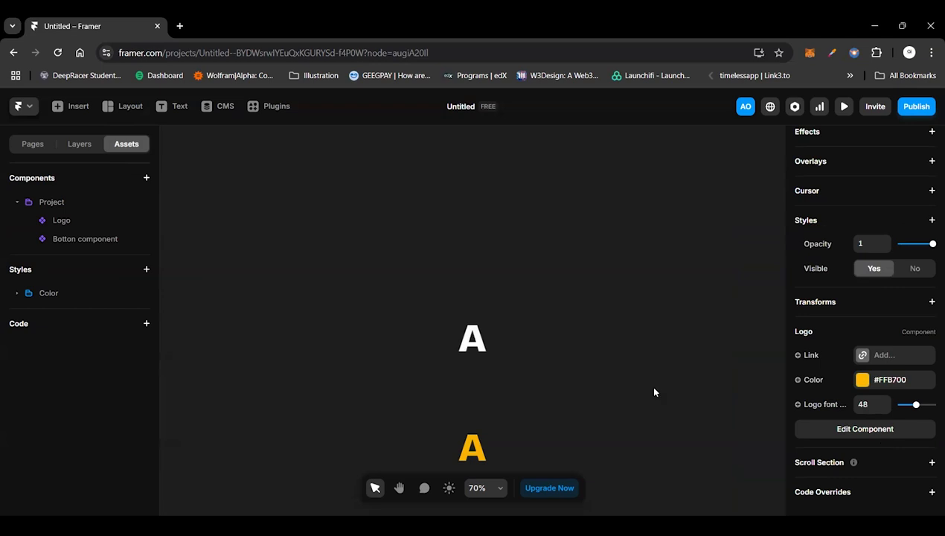
left_click(463, 342)
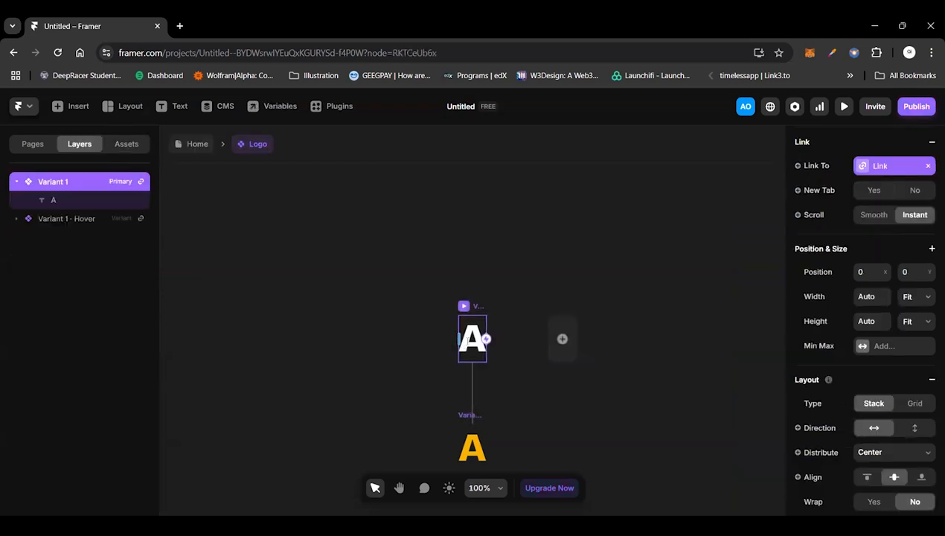
double_click(463, 342)
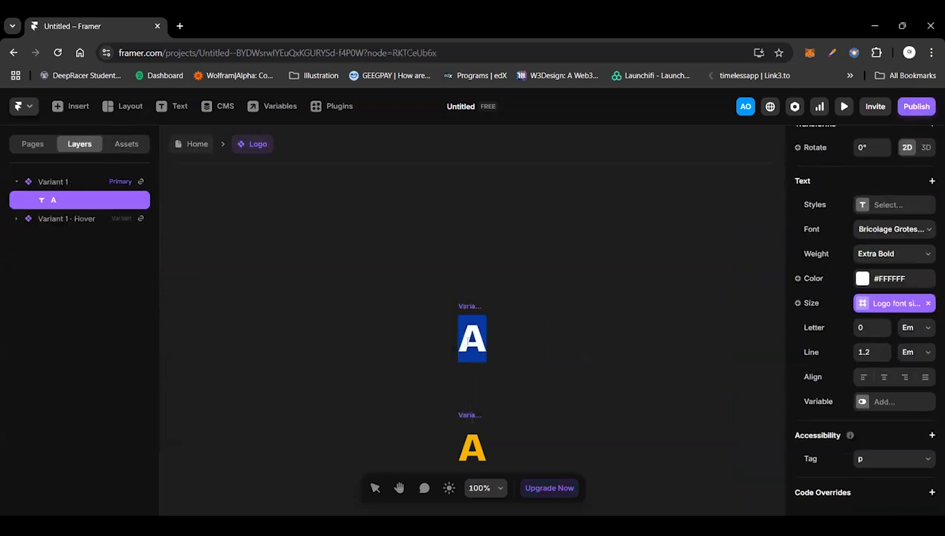
type("a")
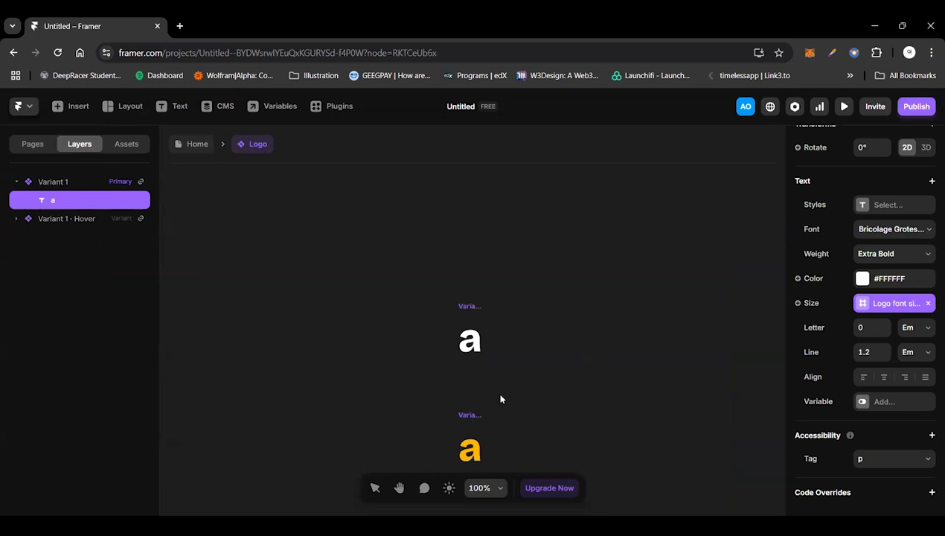
type(".")
left_click(349, 289)
left_click(349, 289)
left_click(193, 145)
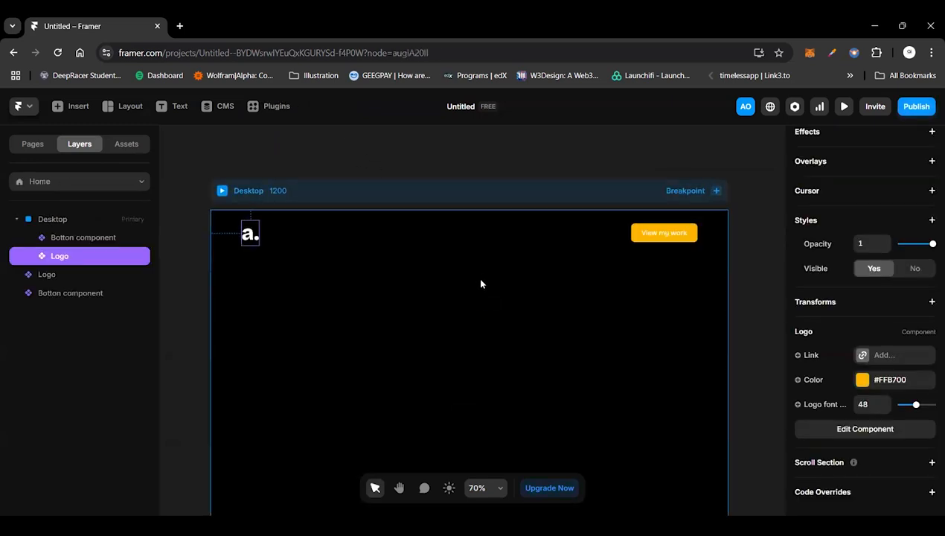
Step: Wrap the Desktop frame's logo and button in a horizontal stack and set its distribution to Space Between
left_click(253, 252)
left_click(251, 233)
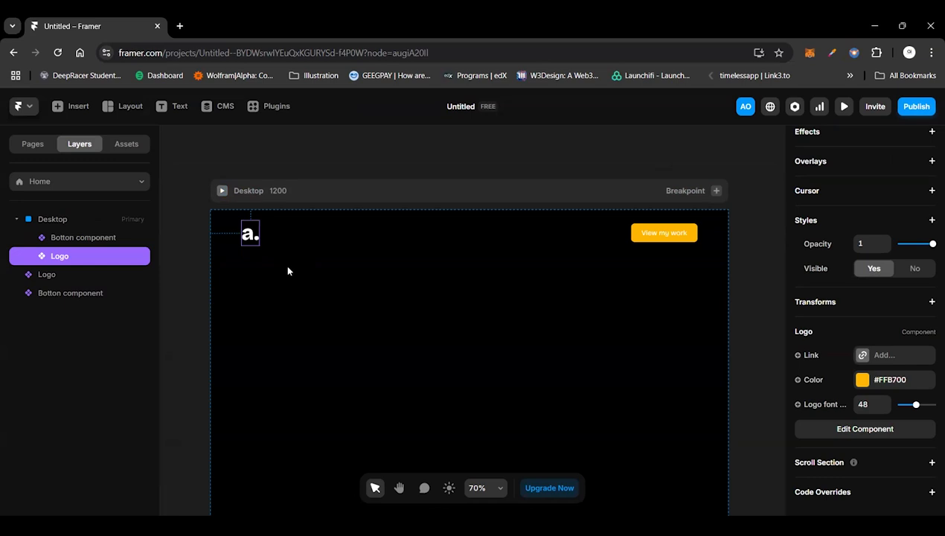
left_click(636, 236, "shift")
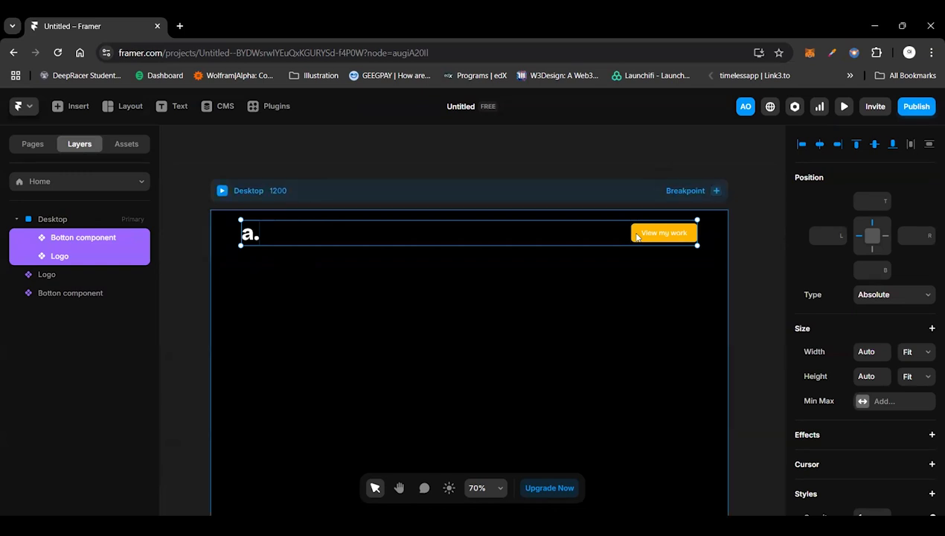
key("ctrl+Return")
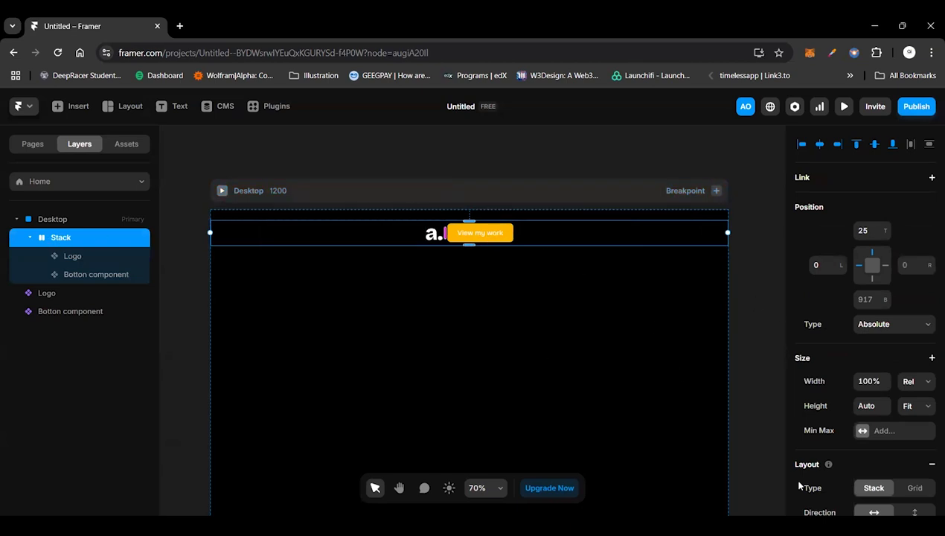
scroll(896, 391, "down", 2)
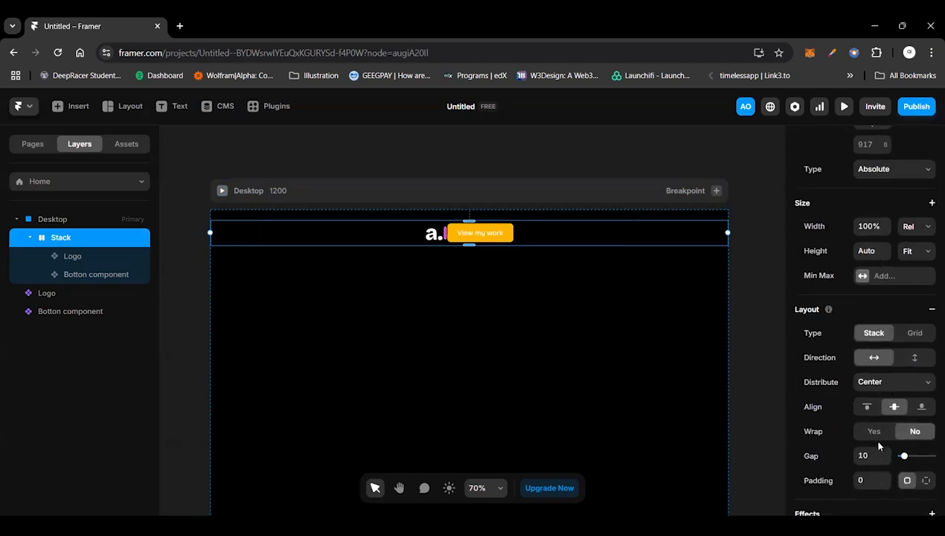
left_click(893, 382)
left_click(878, 445)
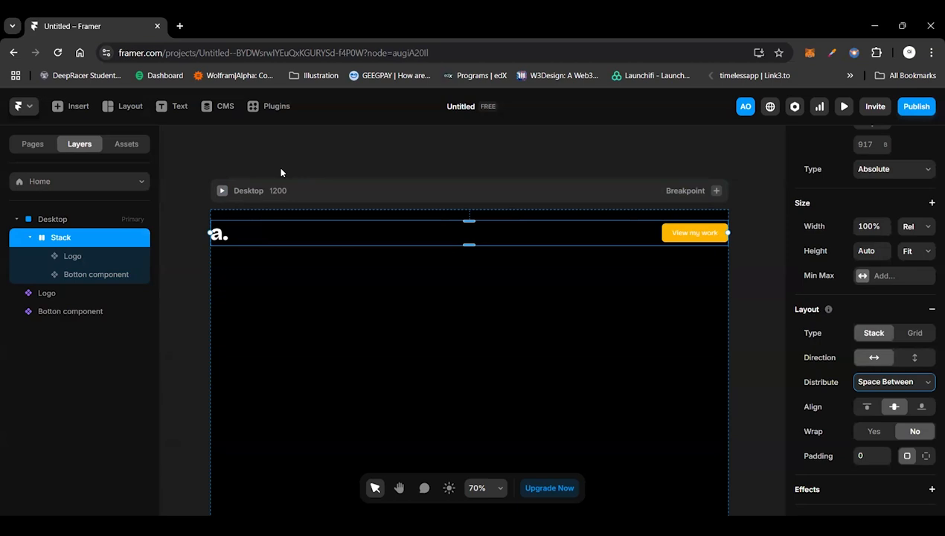
Step: Set the Desktop breakpoint's width to 1440
double_click(269, 192)
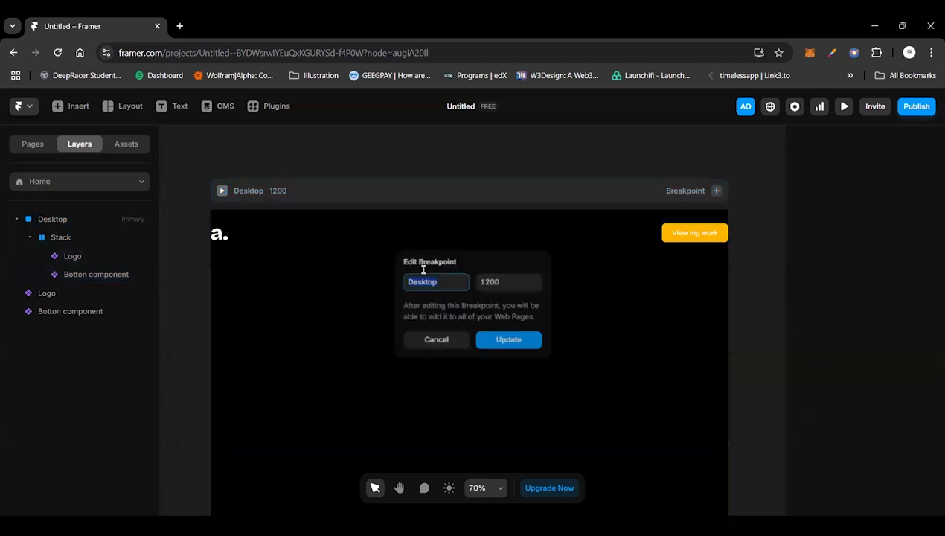
left_click(504, 280)
type("1440")
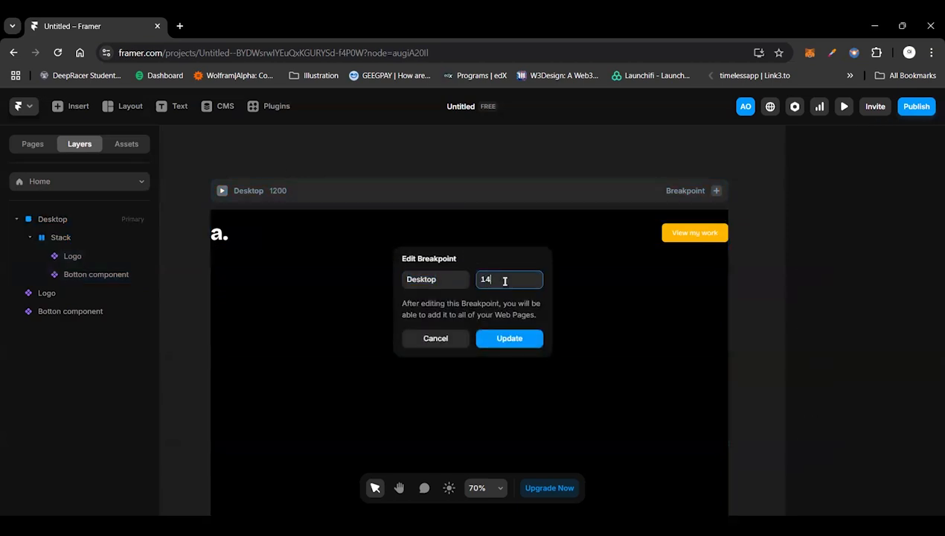
key("Return")
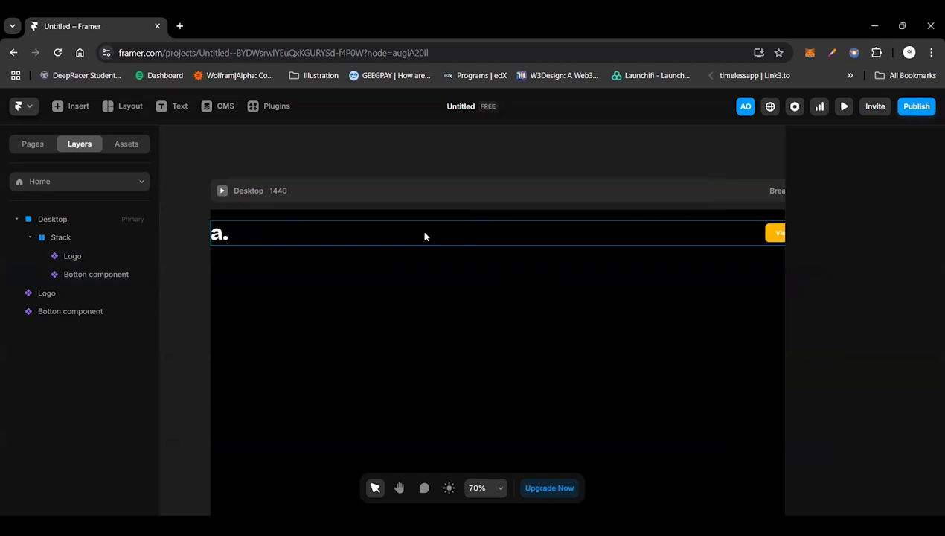
scroll(424, 232, "right", 1)
scroll(424, 232, "down", 3)
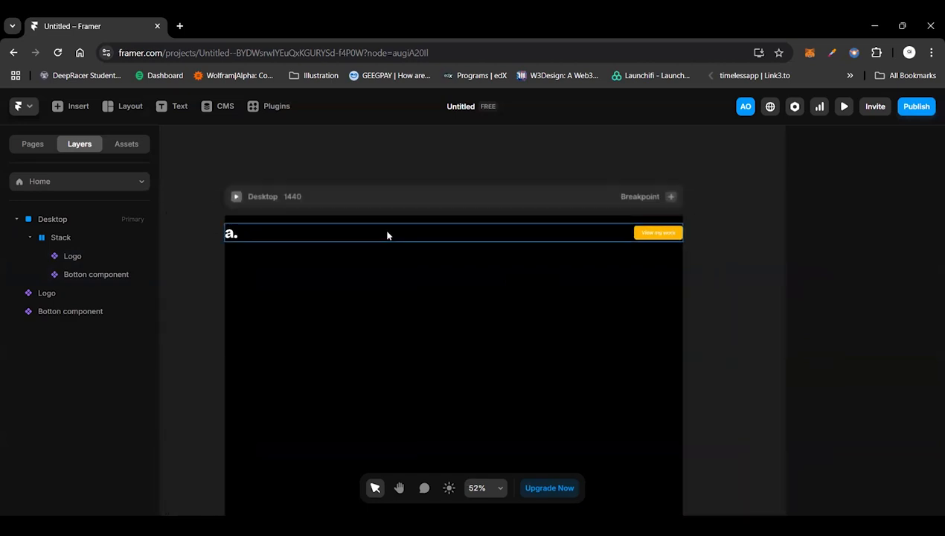
Step: Rename the stack holding the logo and button as "To nav bar"
left_click(382, 235)
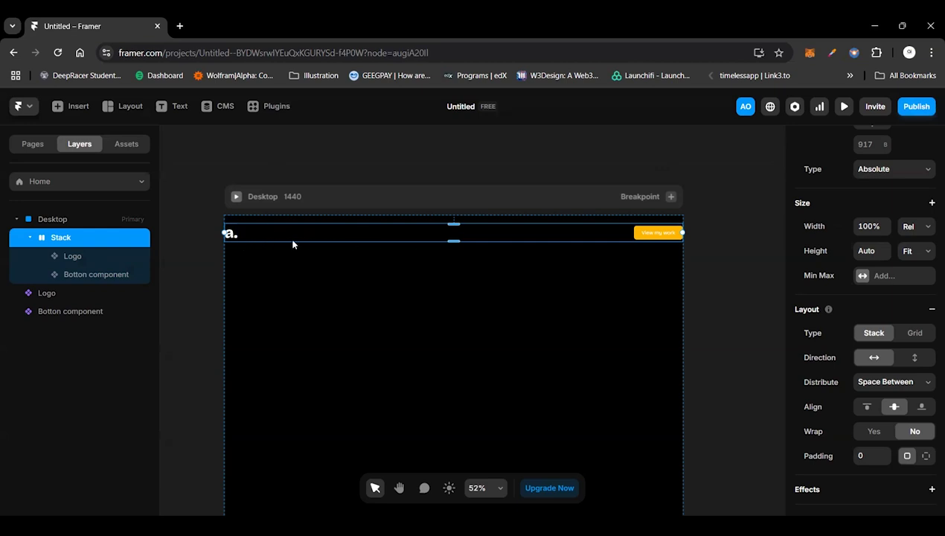
double_click(60, 237)
type("Nav")
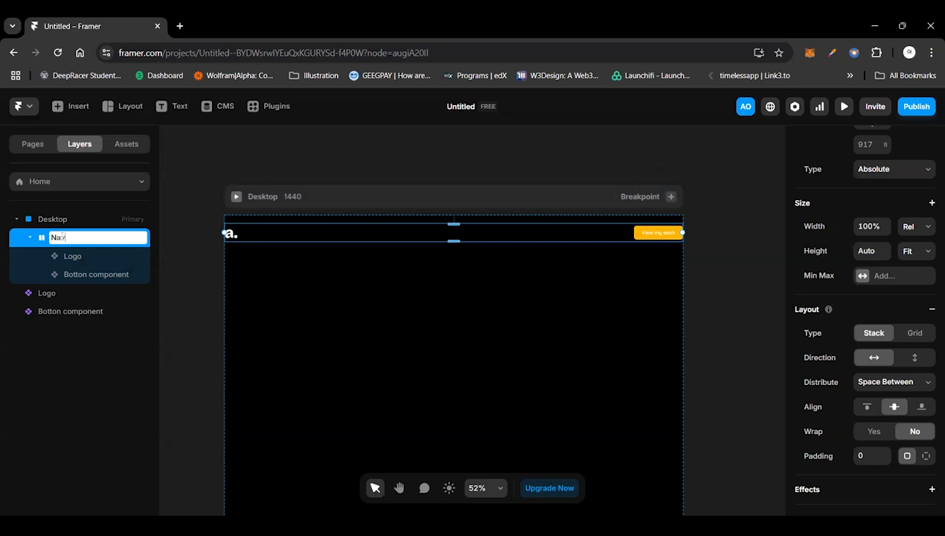
key("BackSpace")
key("BackSpace")
key("BackSpace")
type("To")
type("pna")
type("v")
type(" bar")
key("Return")
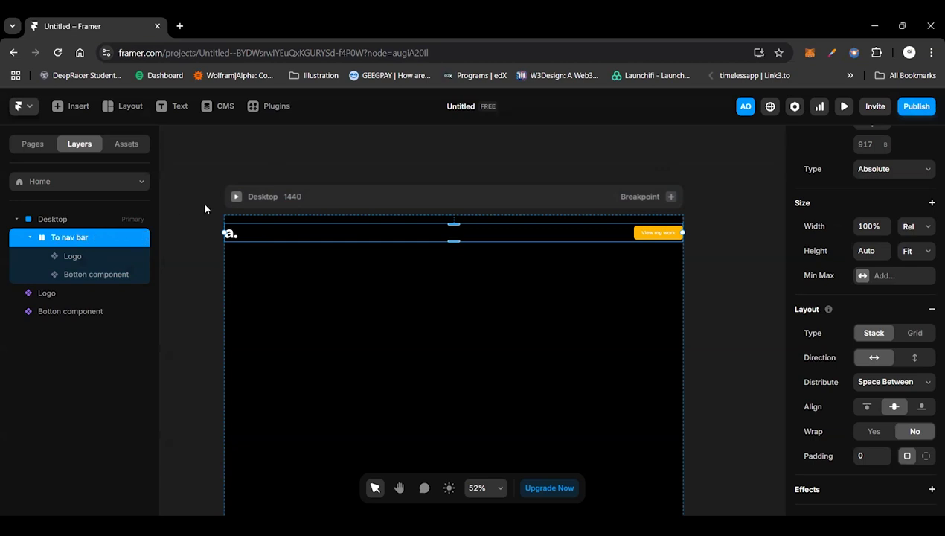
left_click(292, 169)
Step: Try a uniform padding of 120 on the navigation bar stack
left_click(291, 232)
scroll(889, 420, "down", 3)
scroll(889, 478, "down", 3)
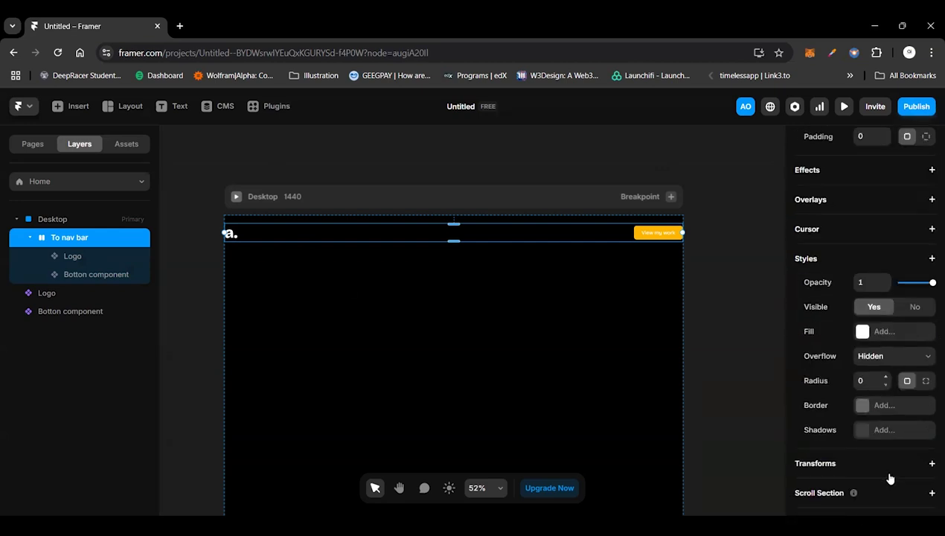
scroll(887, 478, "up", 2)
scroll(887, 482, "up", 1)
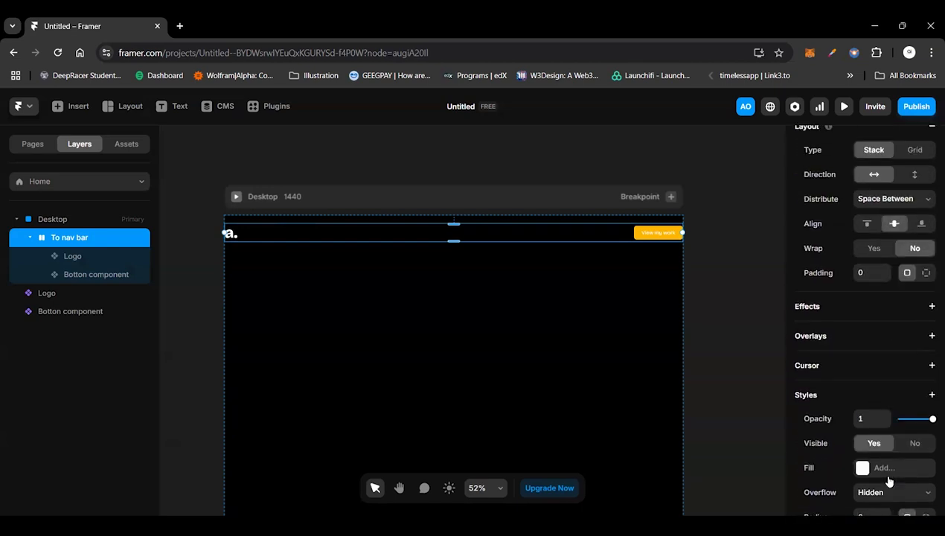
scroll(888, 482, "up", 2)
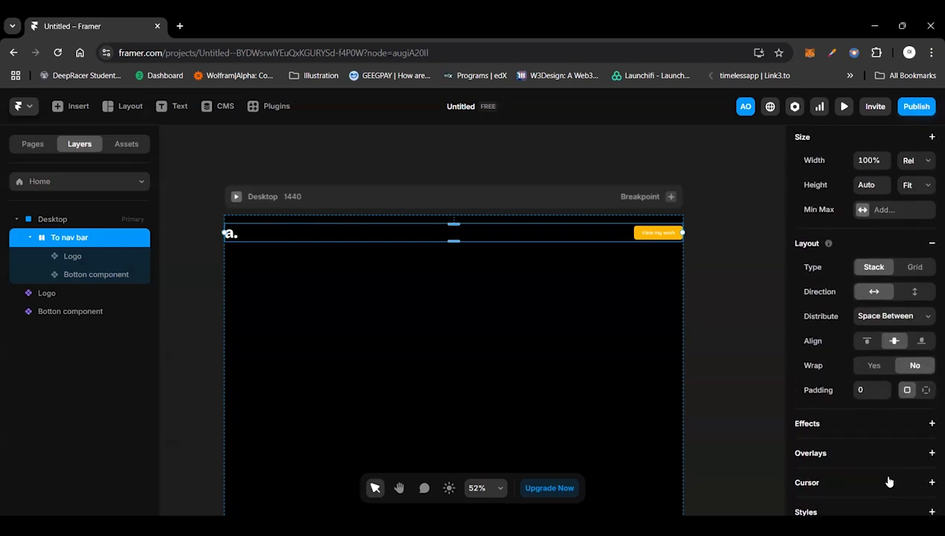
left_click(862, 389)
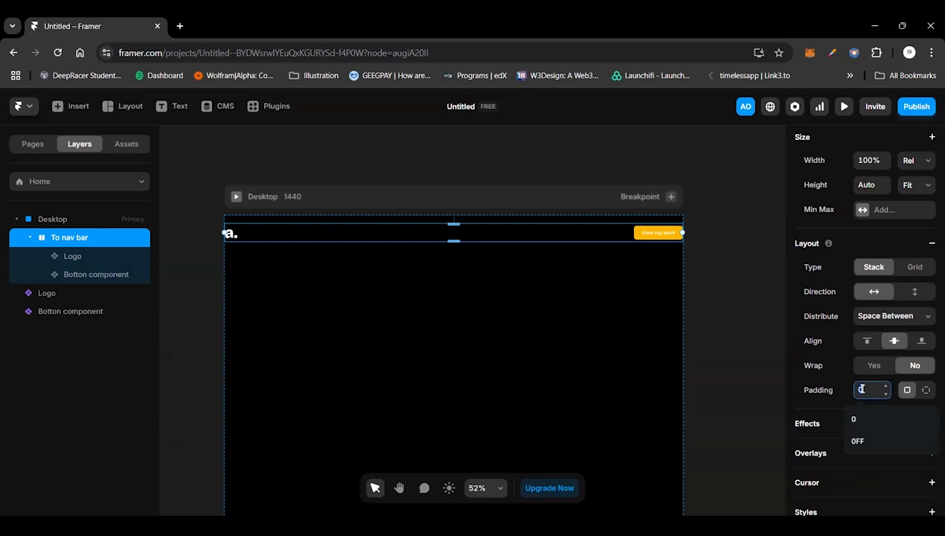
type("120")
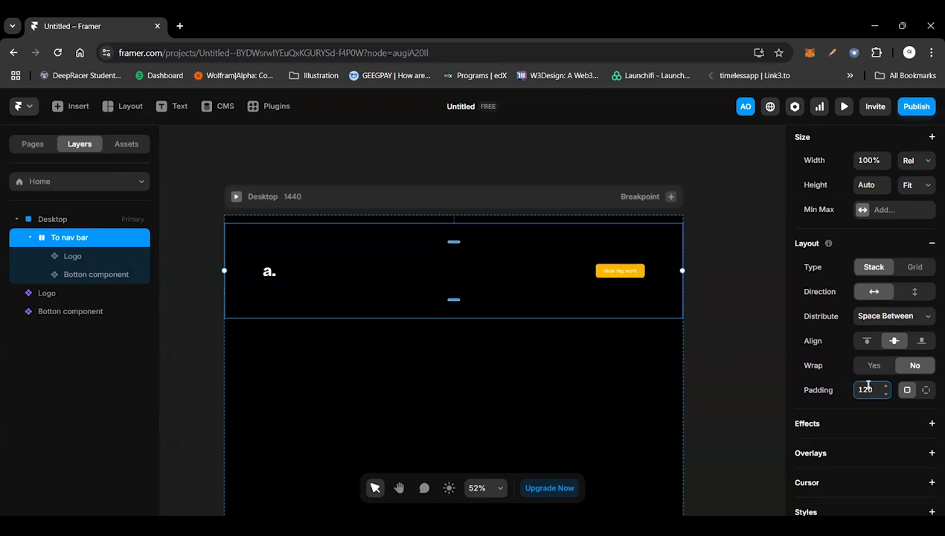
Step: Switch the navigation bar stack to individual padding per side and set the top and bottom padding to 8
left_click(925, 390)
left_click(862, 415)
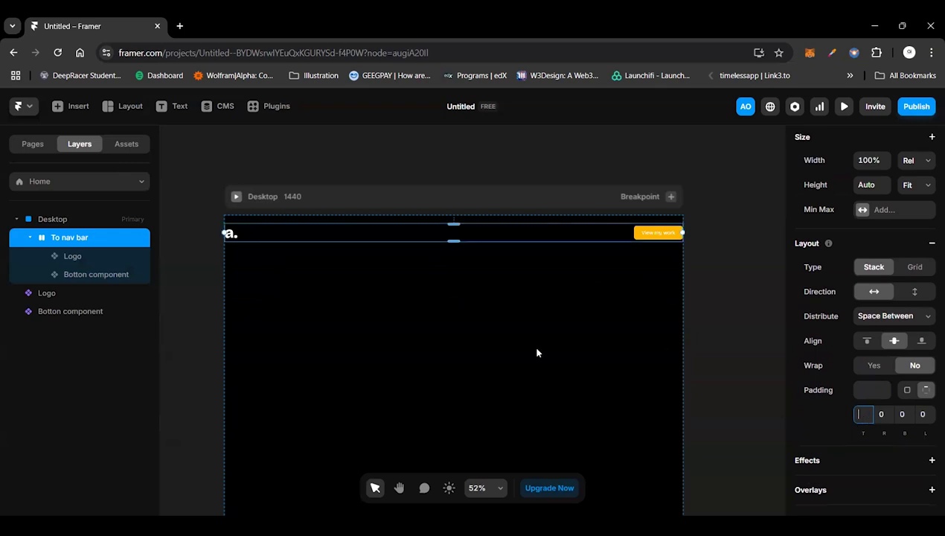
type("24")
key("Return")
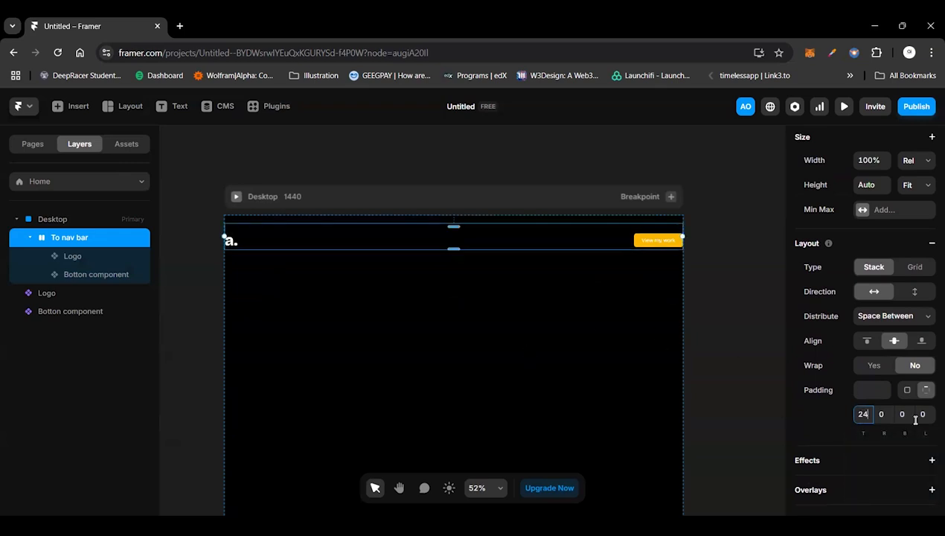
key("BackSpace")
key("BackSpace")
type("8")
left_click(903, 415)
type("8")
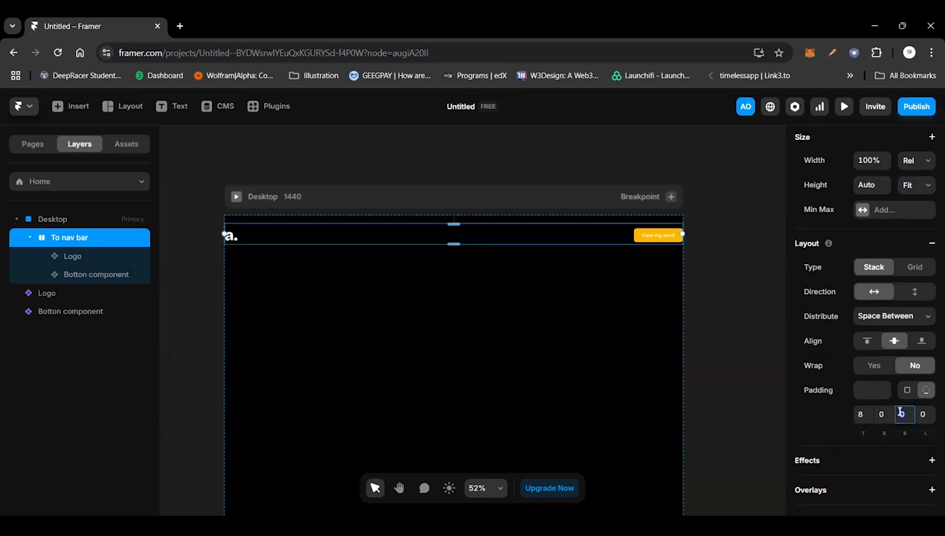
Step: Set the right and left padding of the navigation bar stack to 120
left_click(883, 414)
type("120")
left_click(922, 414)
type("120")
key("Return")
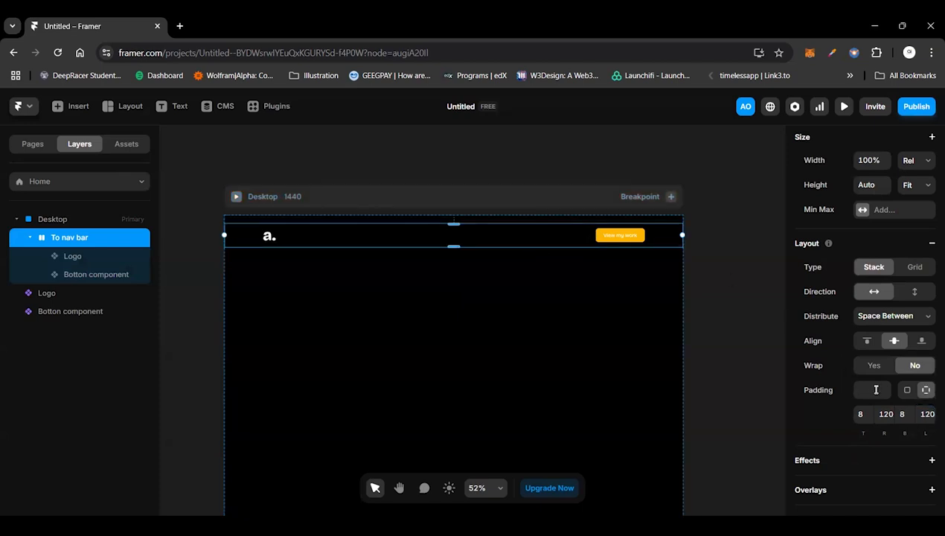
scroll(892, 291, "up", 3)
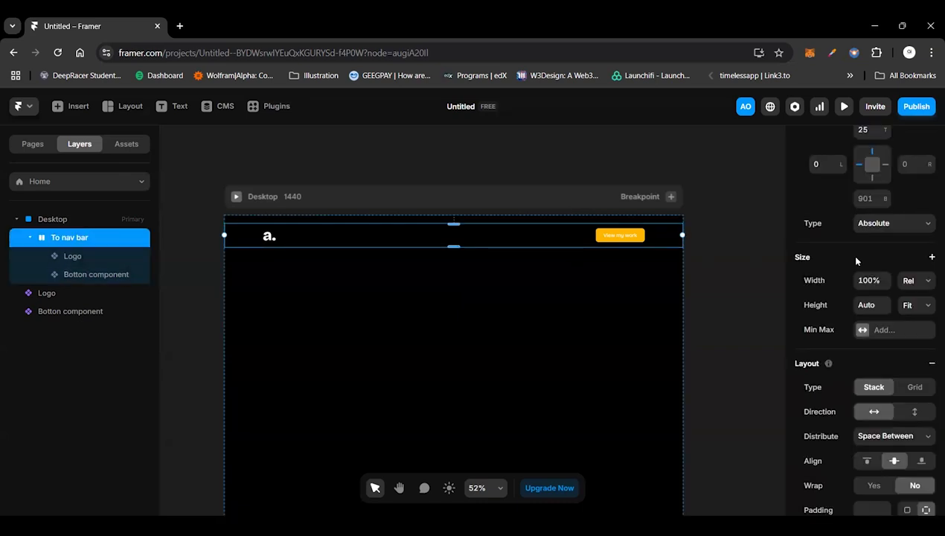
scroll(856, 260, "up", 2)
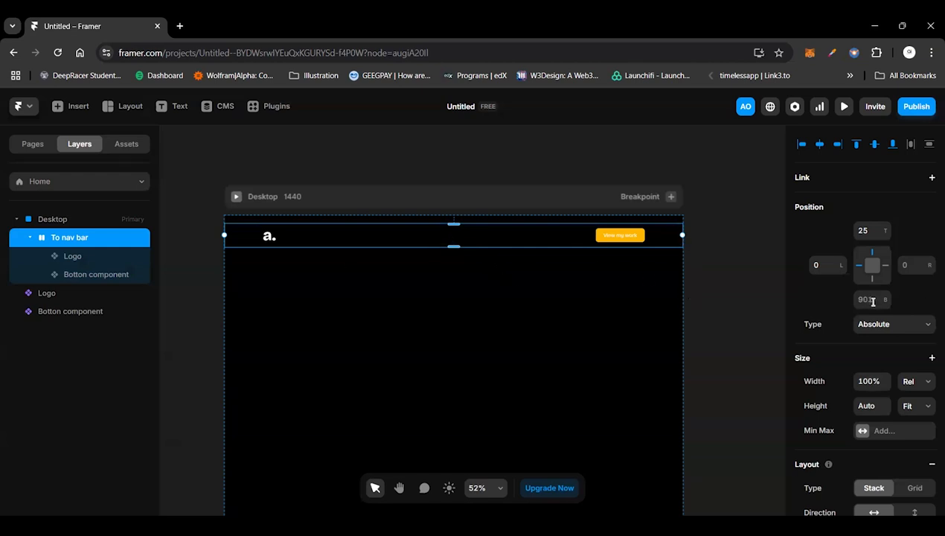
scroll(591, 412, "down", 3)
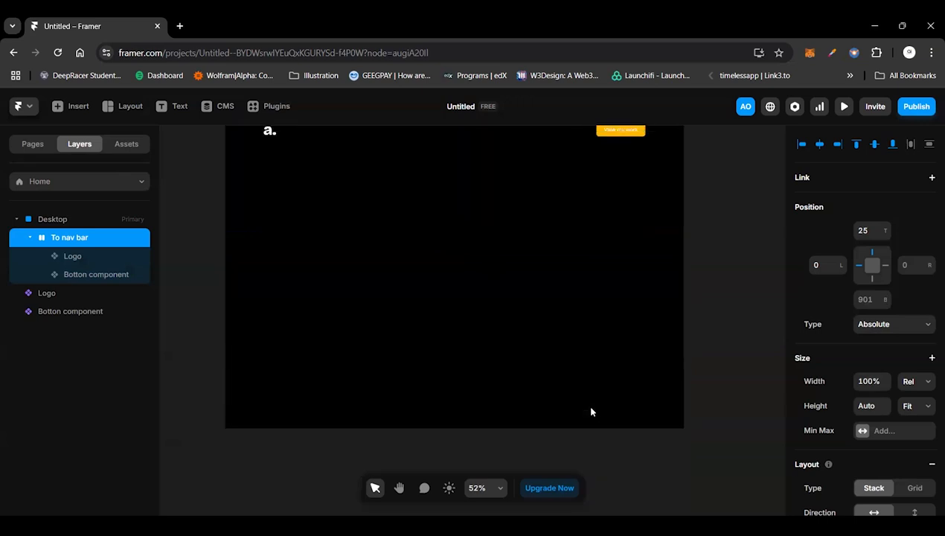
Step: Pin the navigation bar to the Desktop page's right edge with a 0 offset and set its top offset to 0
scroll(670, 372, "up", 3)
left_click(926, 269)
type("40")
key("Return")
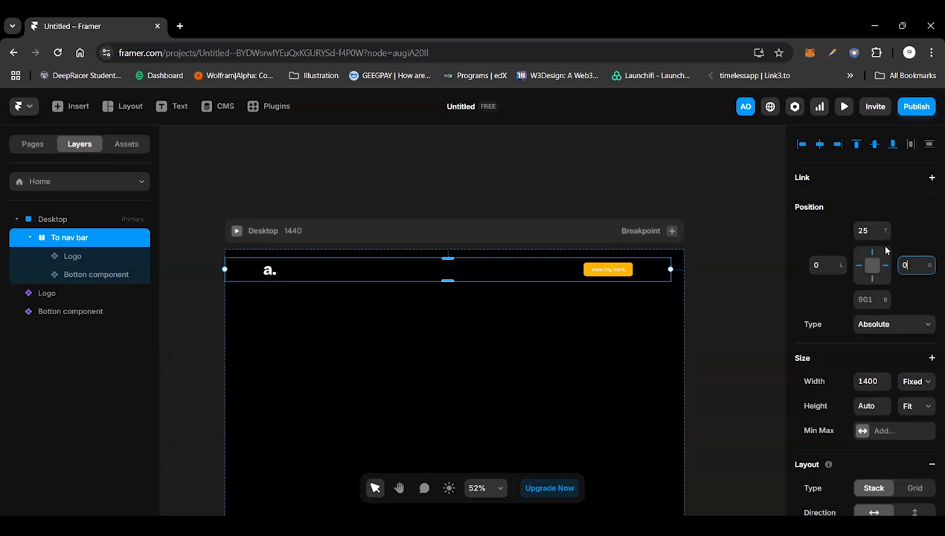
key("Return")
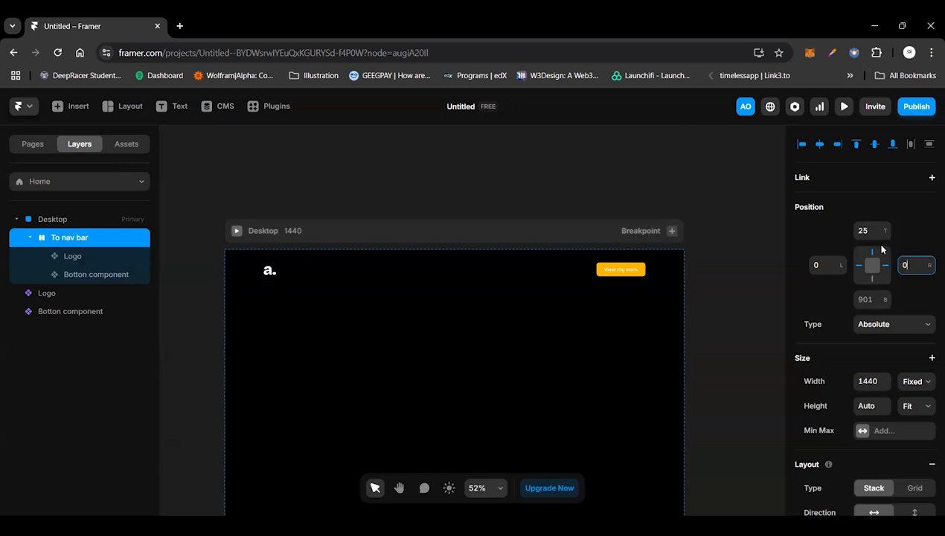
left_click(866, 229)
type("0")
key("Return")
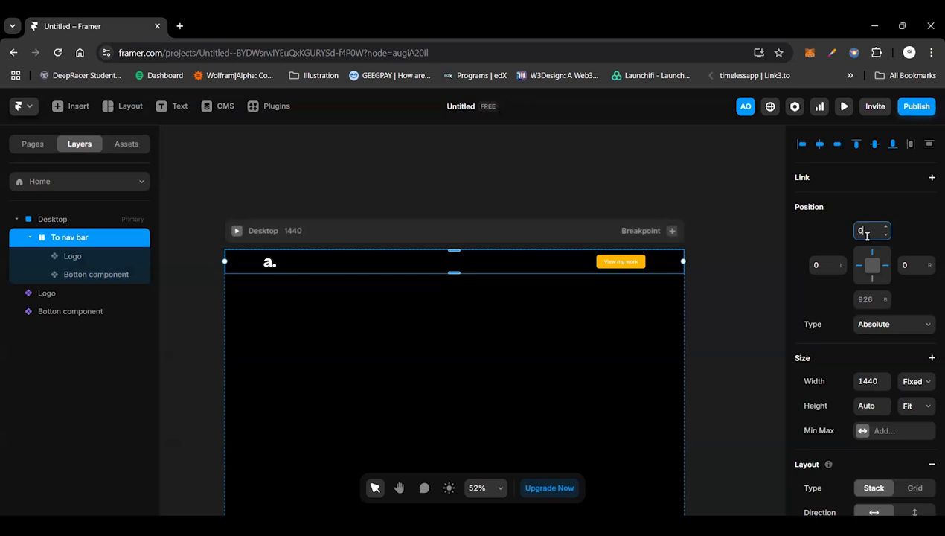
Step: Delete the loose logo and button components lying outside the Desktop page
left_click(423, 232)
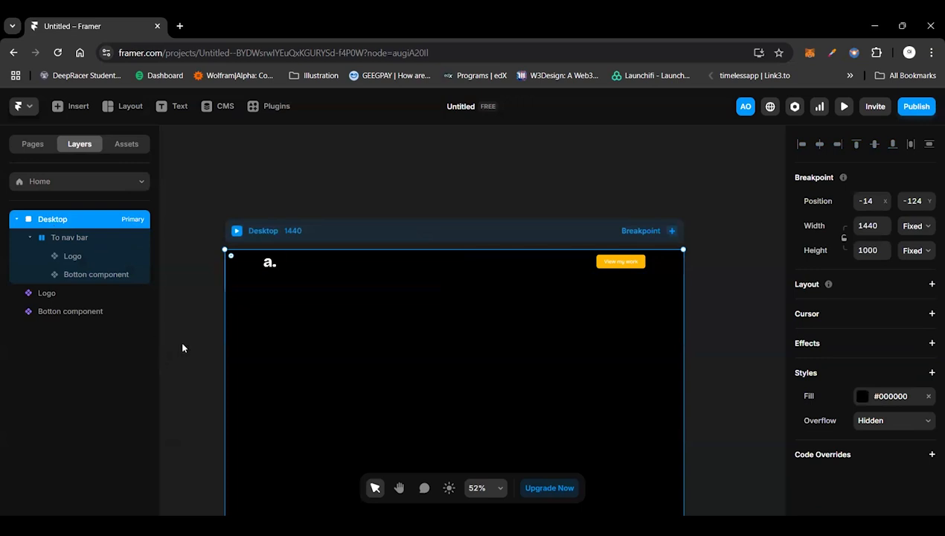
scroll(181, 346, "left", 5)
left_click_drag(283, 229, 427, 414)
key("Delete")
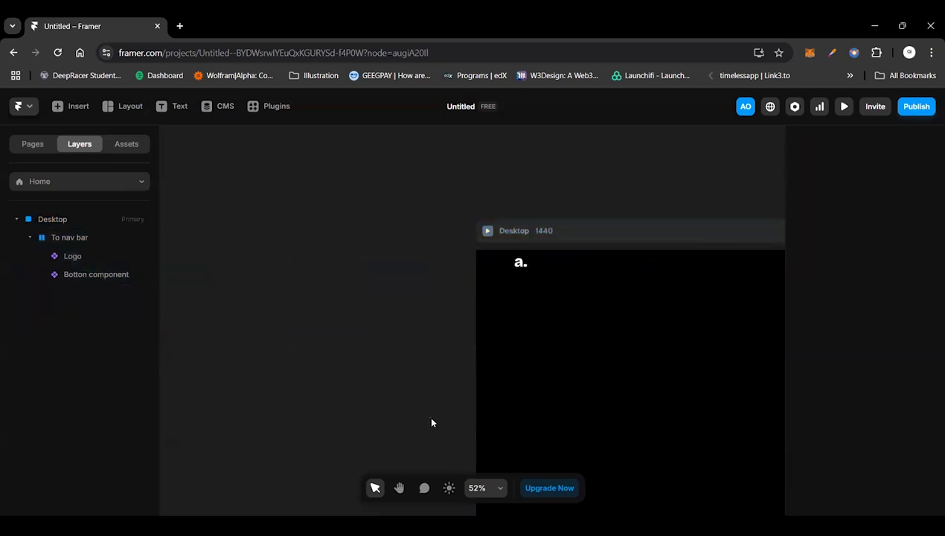
Step: Set the Desktop breakpoint's height to Fit Content
scroll(427, 414, "right", 5)
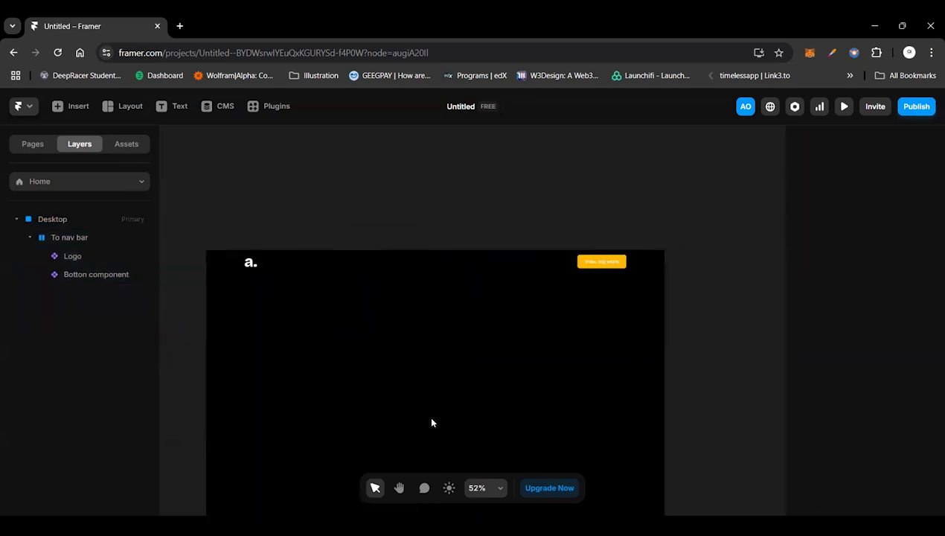
left_click(388, 229)
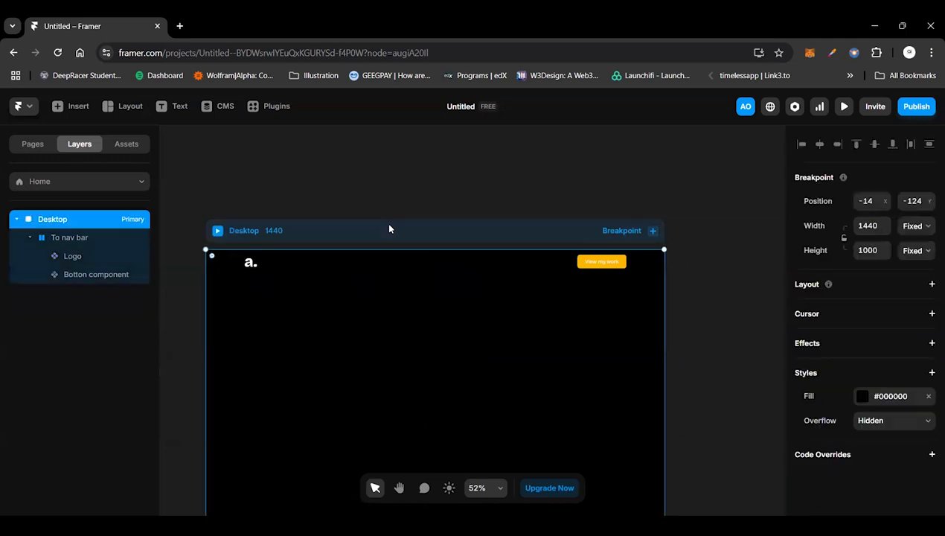
left_click(912, 253)
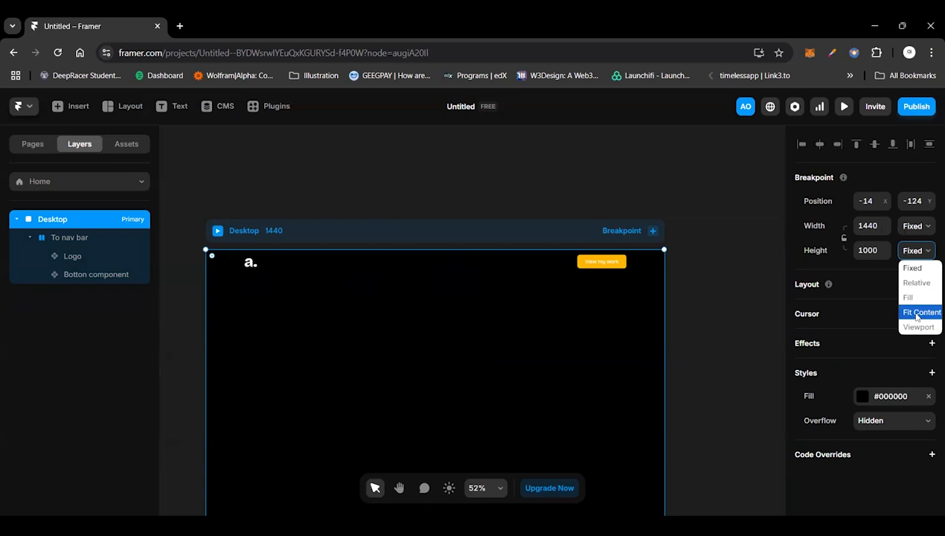
left_click(917, 316)
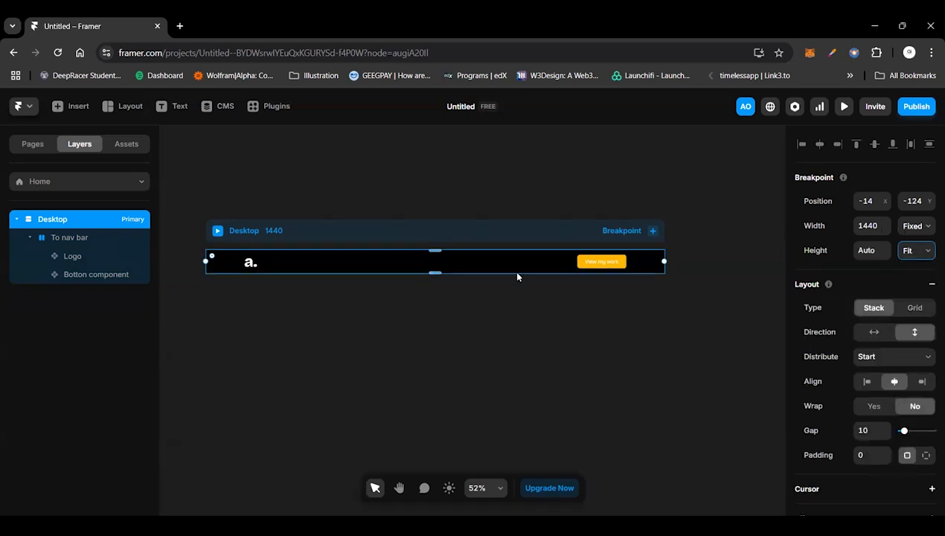
Step: Review the navigation bar's layout and padding settings and preview the Desktop page
left_click(488, 269)
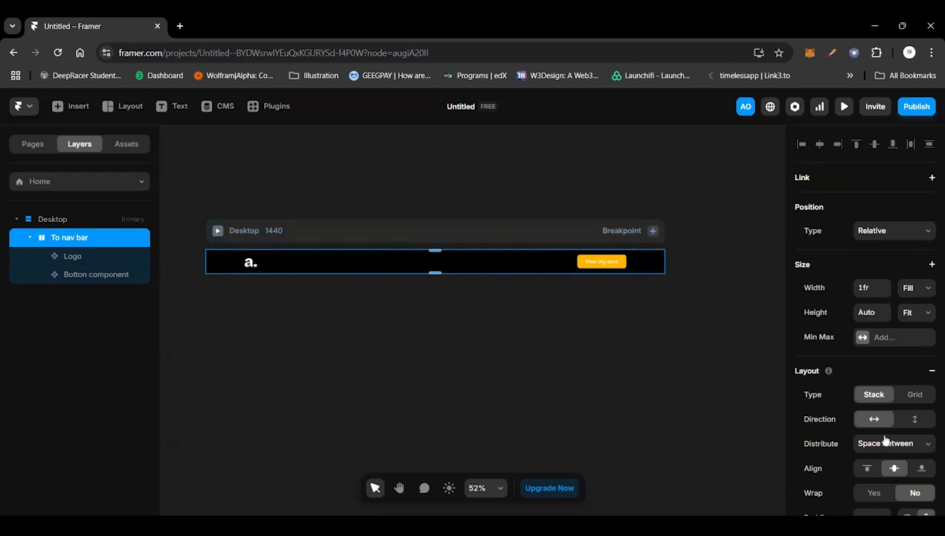
scroll(884, 436, "down", 5)
scroll(884, 436, "down", 3)
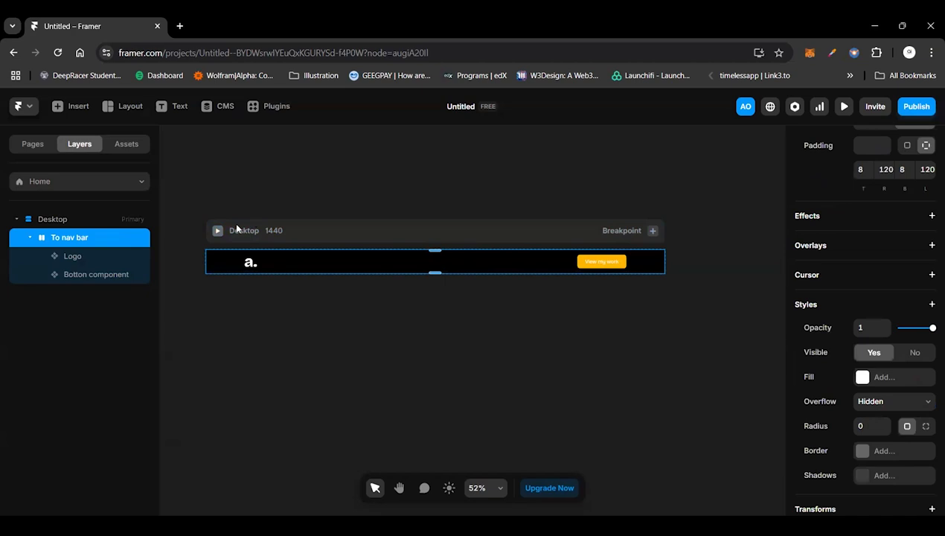
left_click(217, 229)
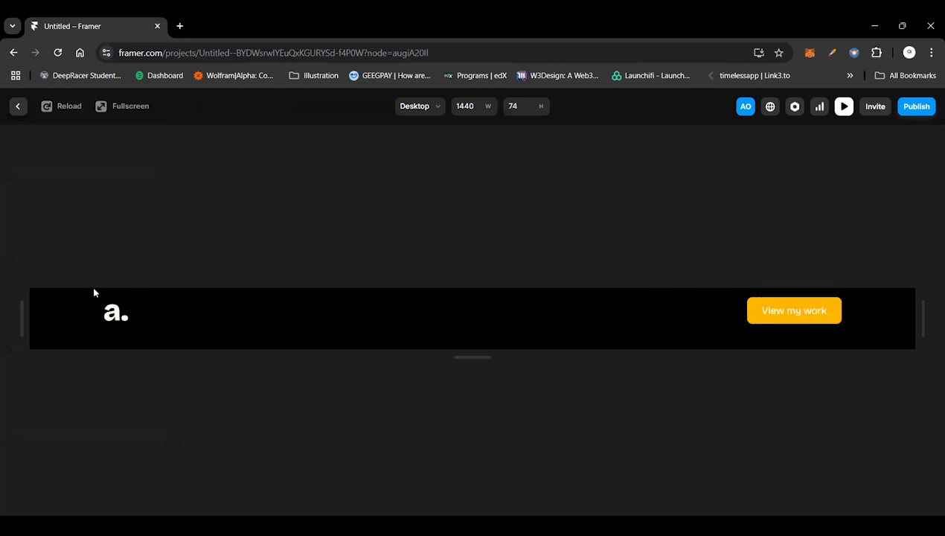
left_click(18, 105)
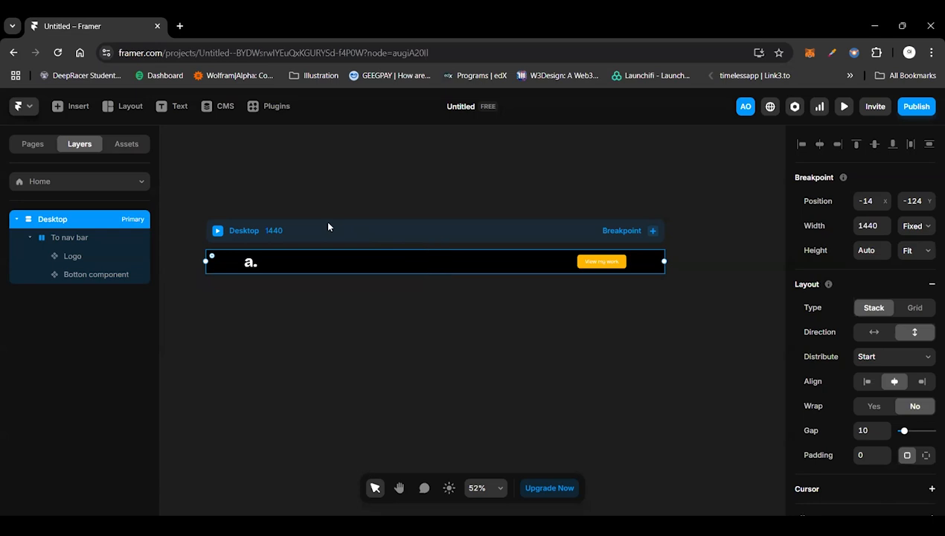
Step: Draw a frame about 506 by 114 on the empty canvas and place it below the navigation bar inside the Desktop page
left_click(245, 161)
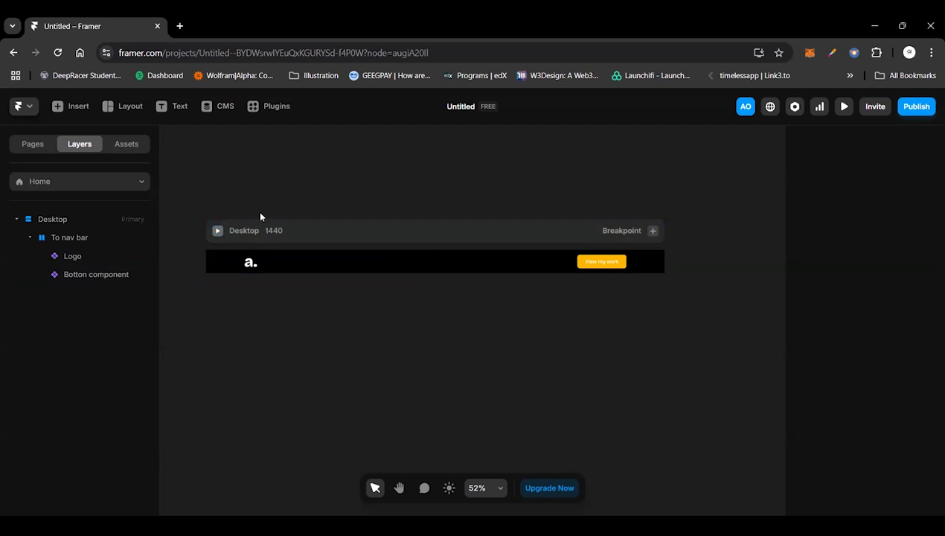
key("f")
left_click_drag(245, 162, 406, 197)
mouse_move(347, 184)
left_mouse_down()
mouse_move(336, 261)
mouse_move(371, 261)
mouse_move(370, 277)
left_mouse_up()
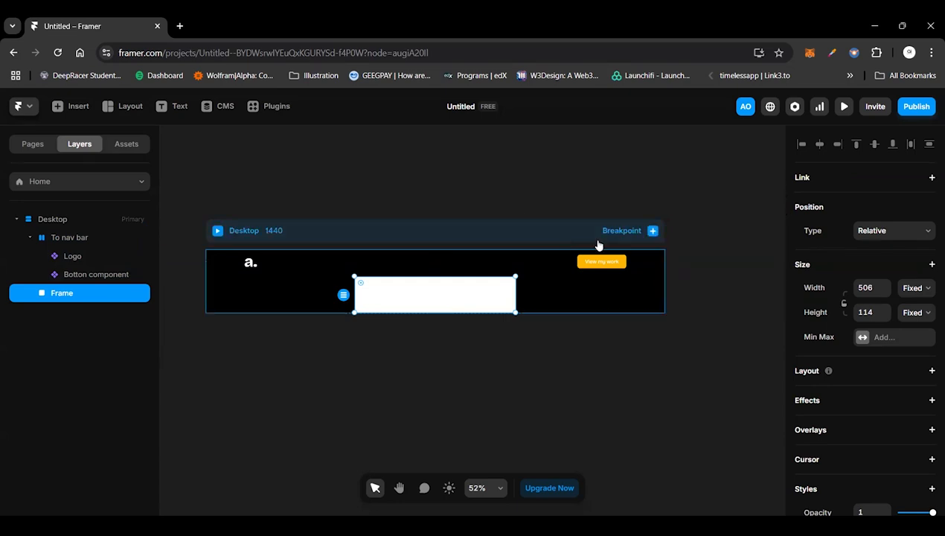
left_click(397, 234)
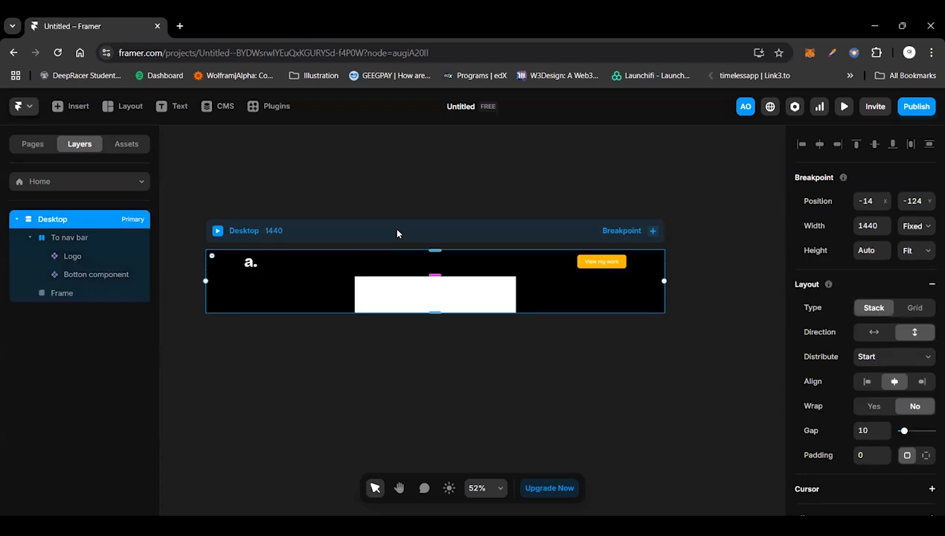
scroll(387, 238, "left", 1)
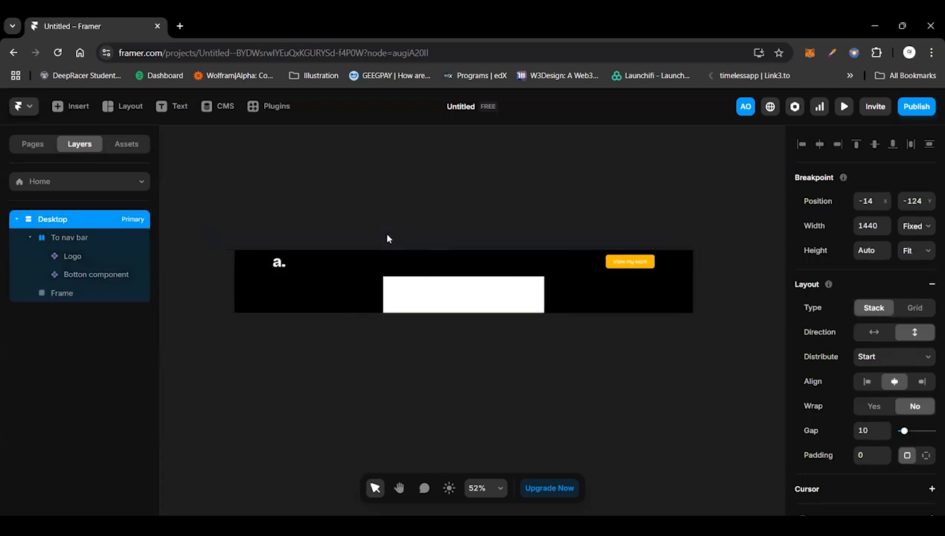
scroll(387, 239, "right", 1)
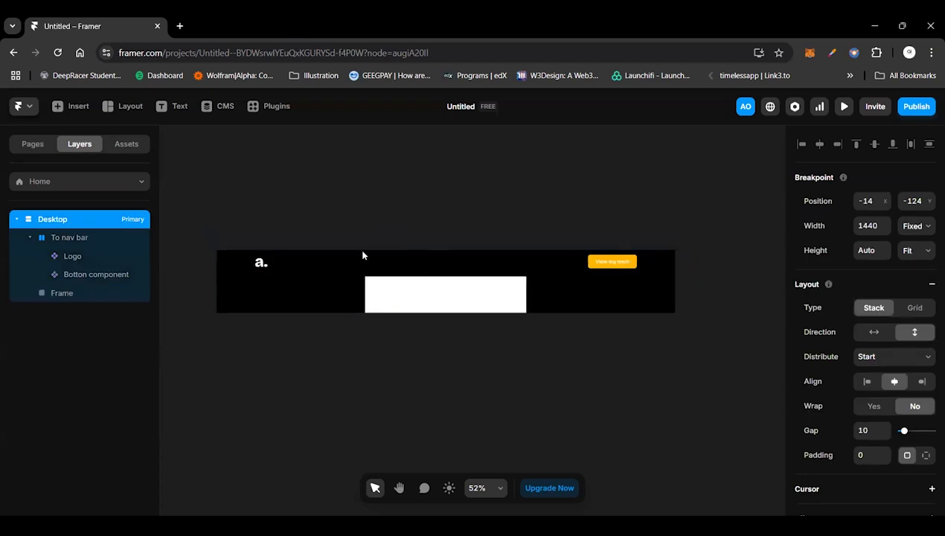
Step: Rename the new frame below the navigation bar as "Hero"
left_click(409, 295)
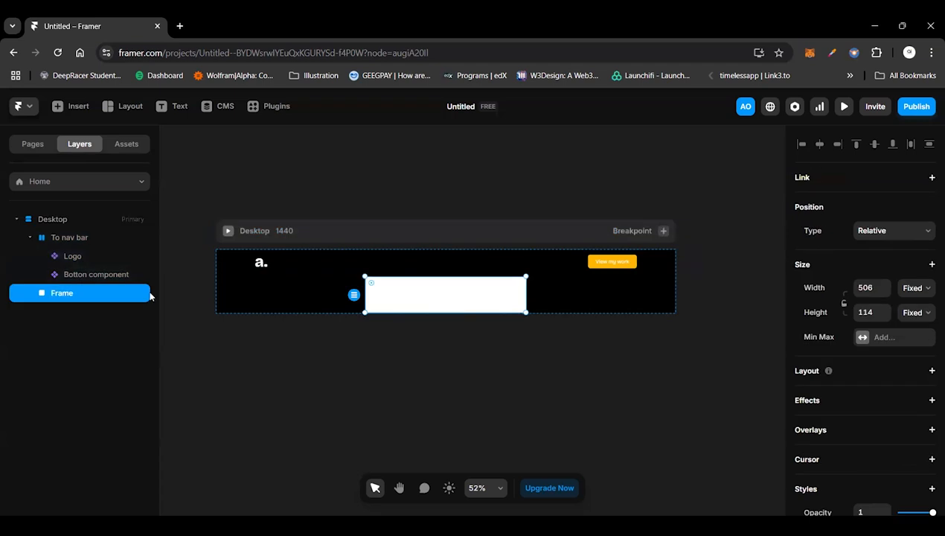
double_click(66, 293)
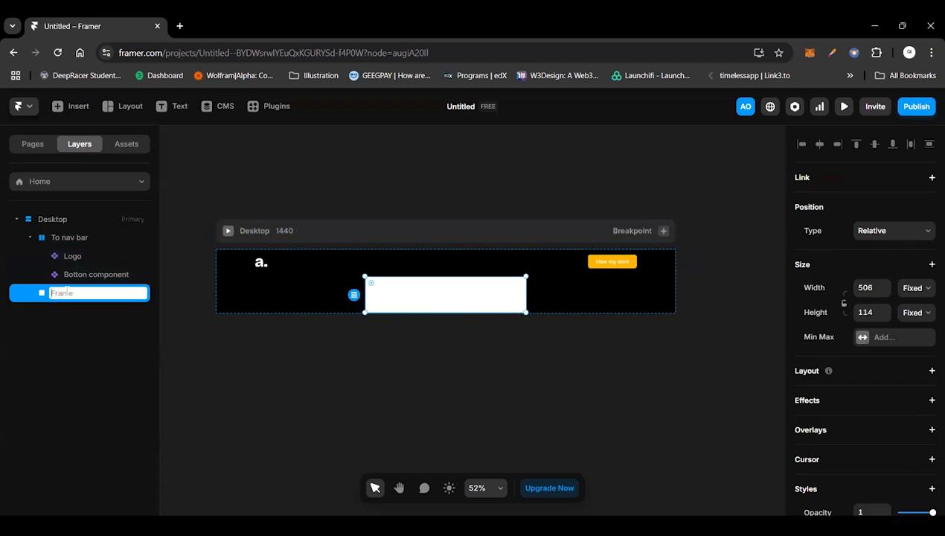
type("Frame")
key("Return")
type("Hero")
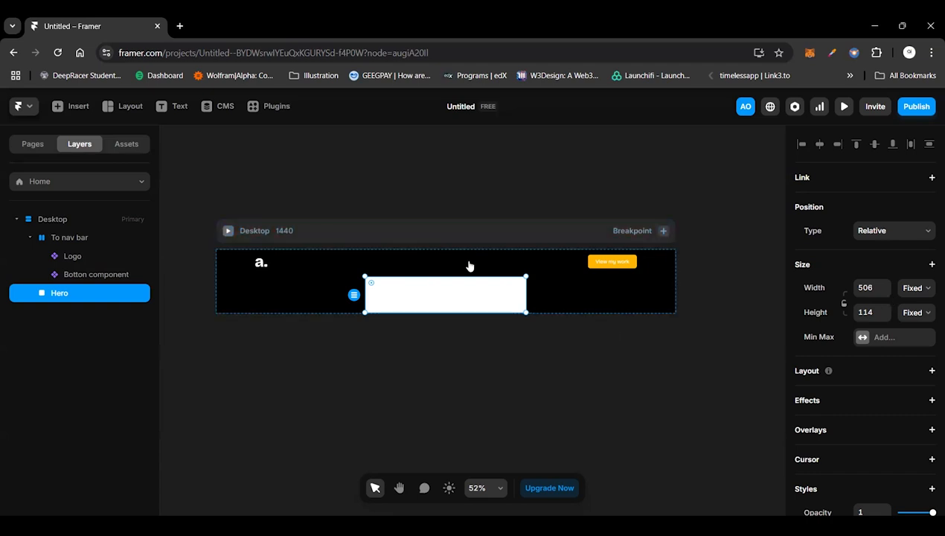
Step: Set the Hero frame's width to Fill and its height to Viewport at 100vh
left_click(914, 290)
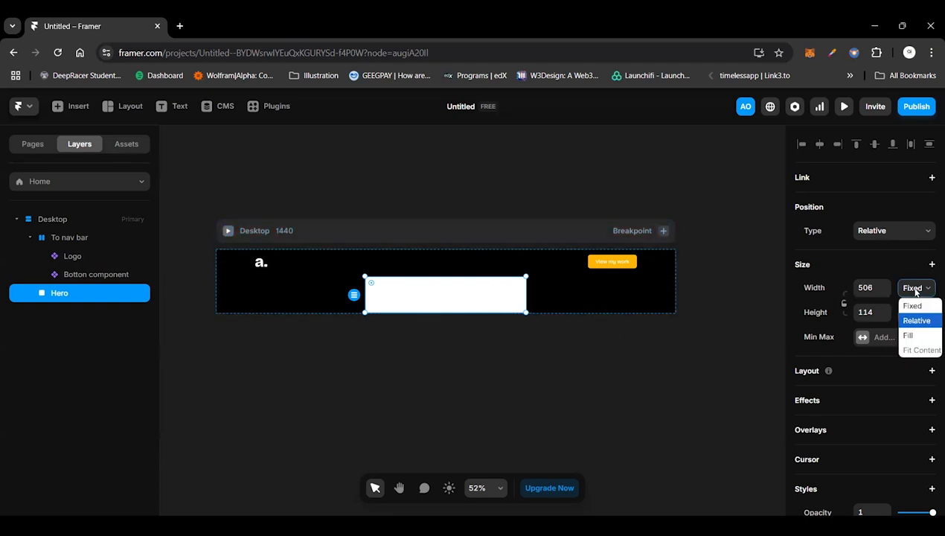
left_click(909, 335)
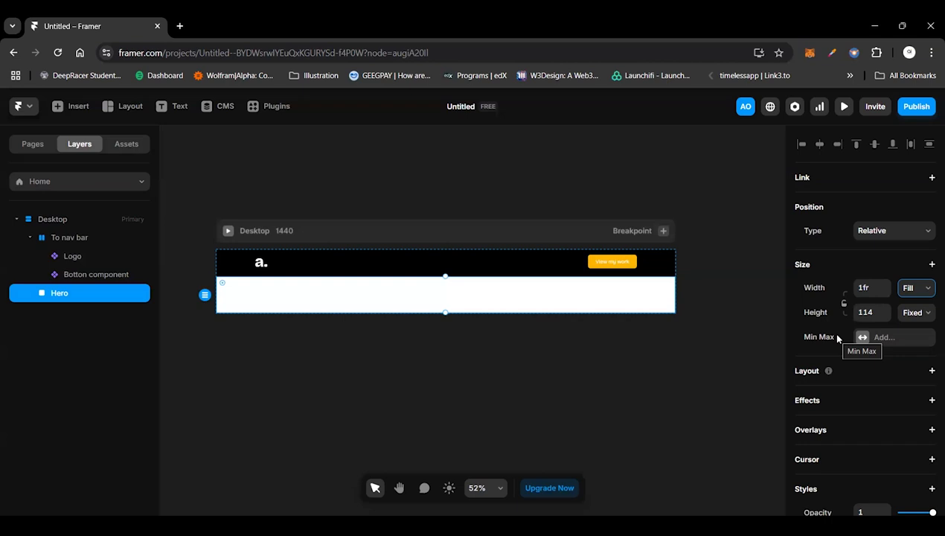
left_click(903, 318)
left_click(918, 389)
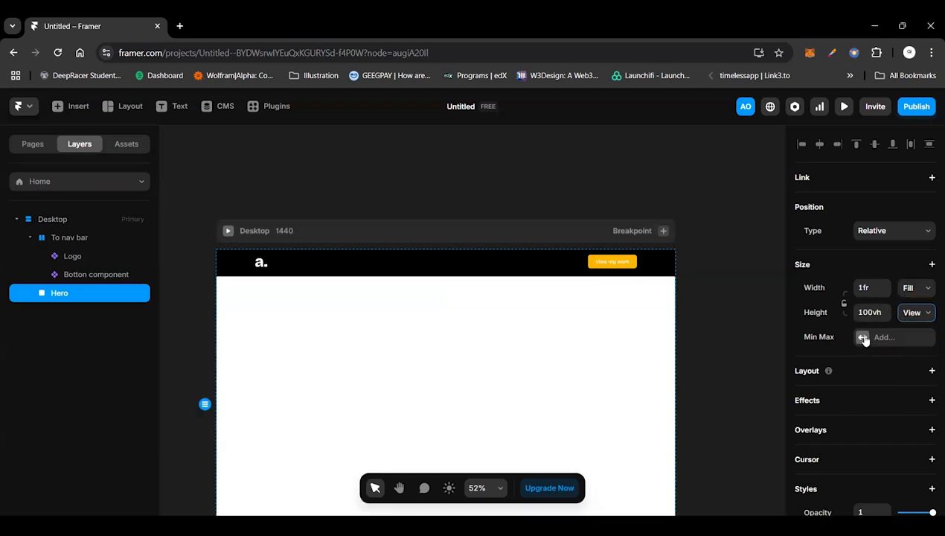
scroll(574, 368, "down", 2)
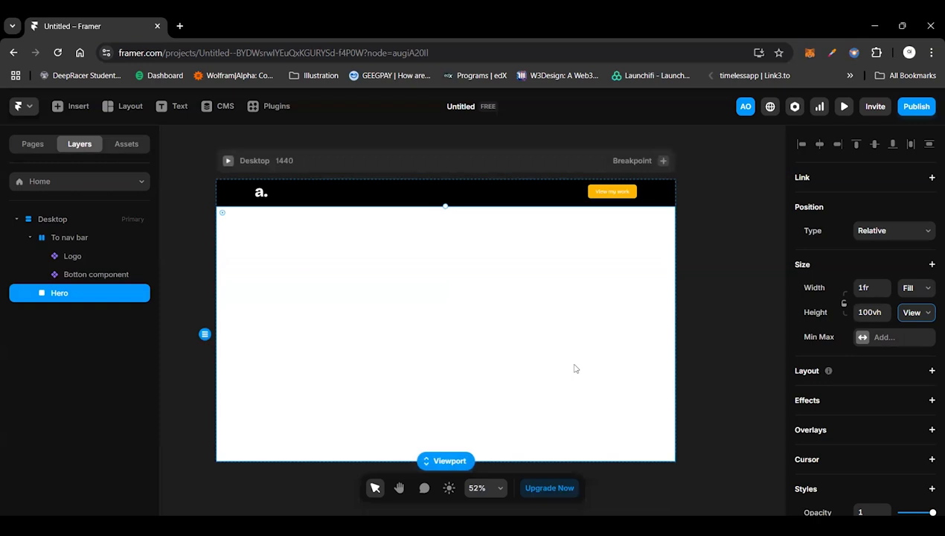
Step: Preview the page with its Hero section, widening the preview to 1486 and viewing it fullscreen, and return to the canvas
left_click(227, 160)
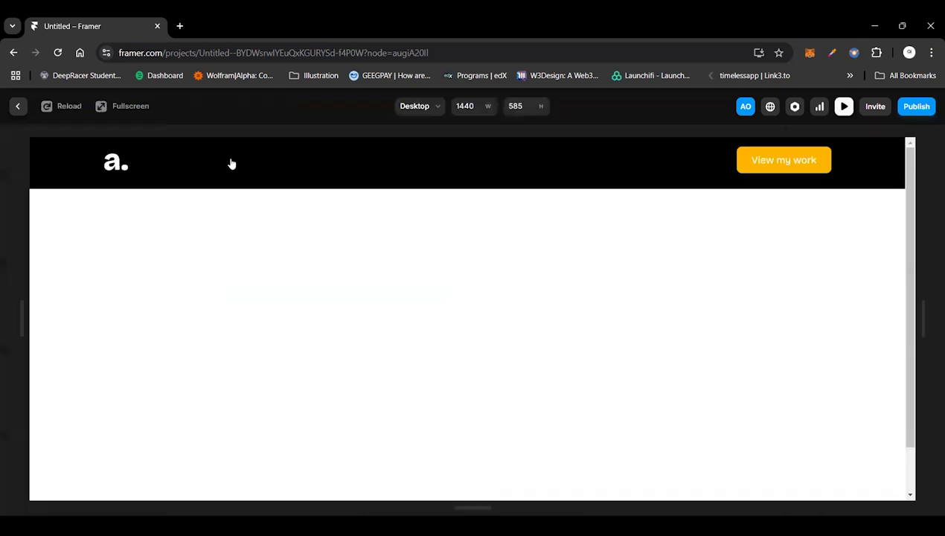
scroll(411, 372, "down", 1)
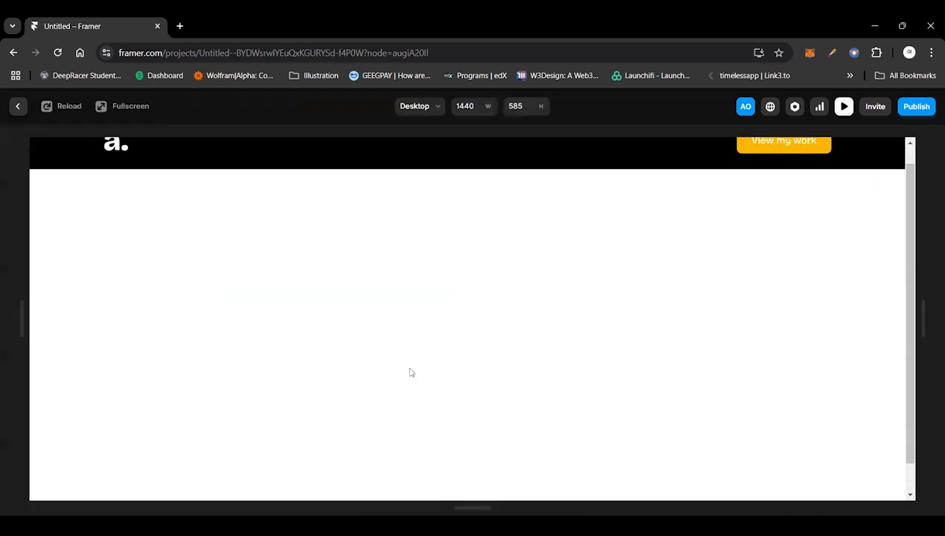
scroll(419, 334, "up", 1)
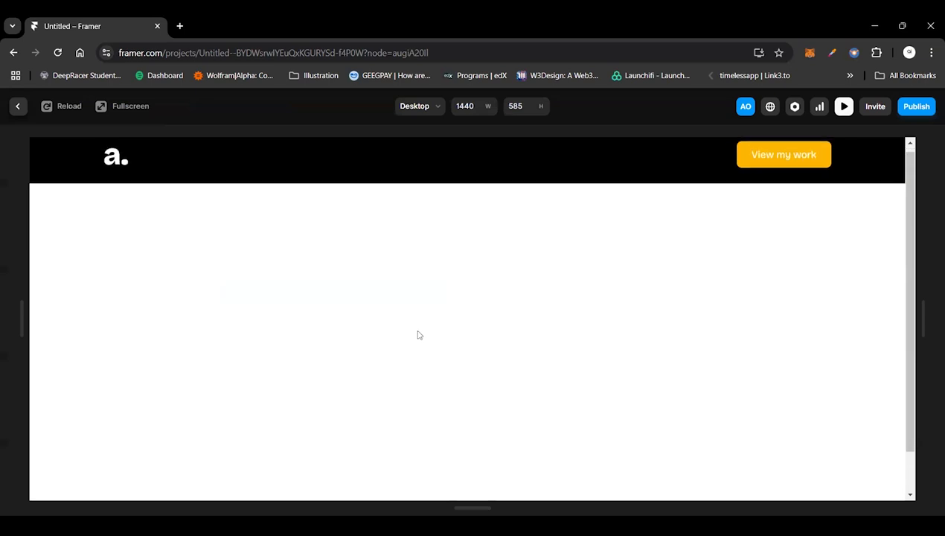
scroll(419, 334, "down", 1)
scroll(418, 334, "down", 1)
scroll(417, 333, "up", 2)
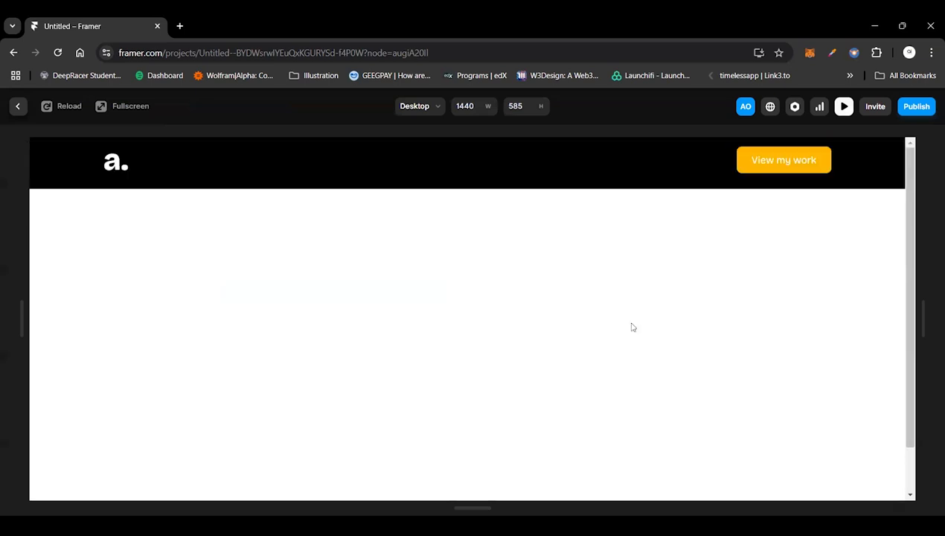
mouse_move(923, 319)
left_mouse_down()
mouse_move(679, 336)
mouse_move(752, 305)
mouse_move(942, 321)
left_mouse_up()
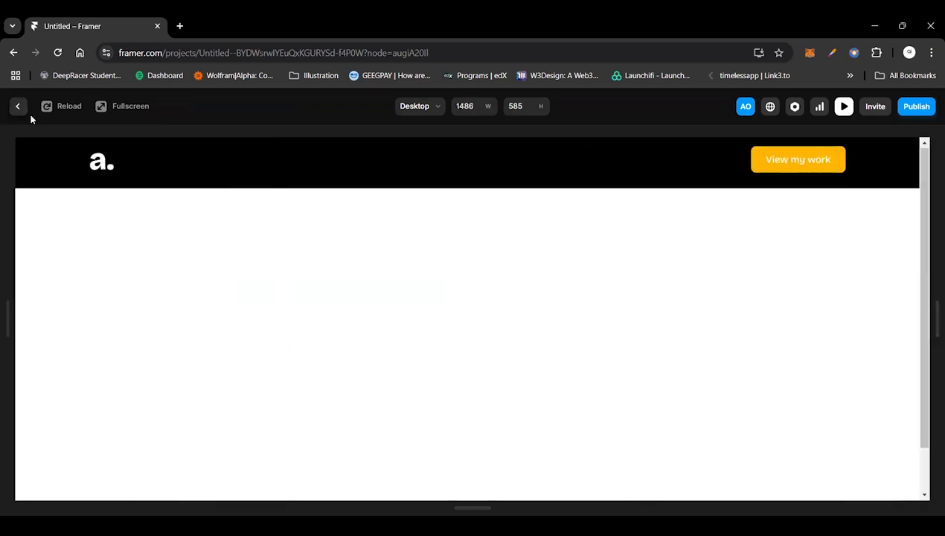
left_click(113, 106)
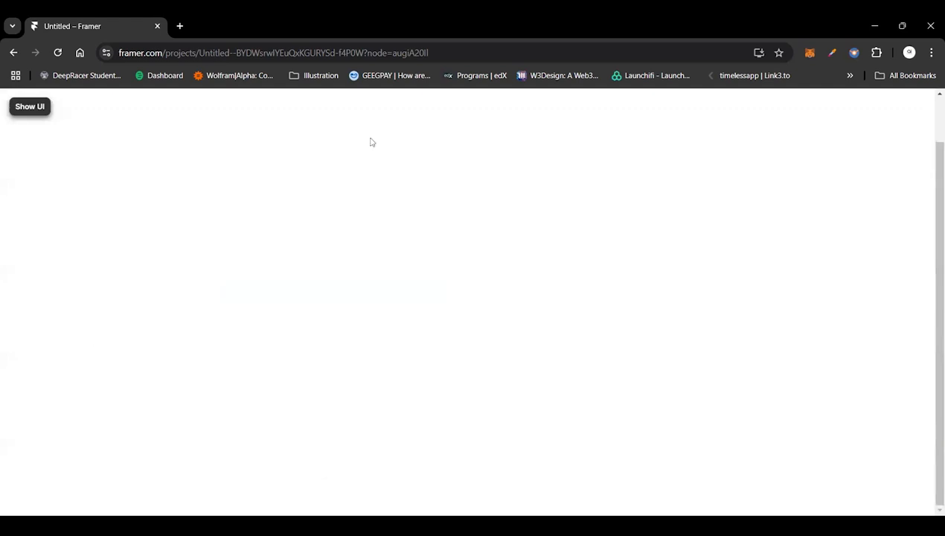
left_click(22, 105)
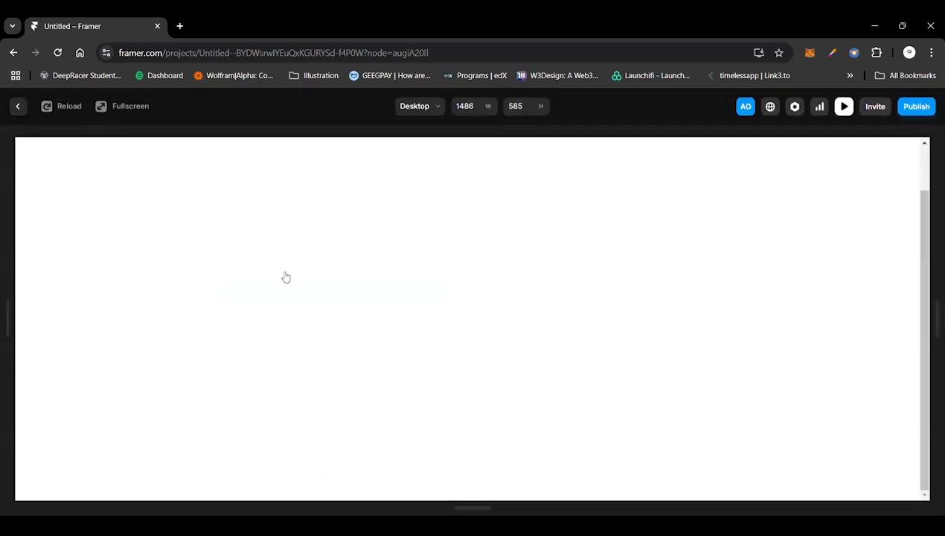
key("Escape")
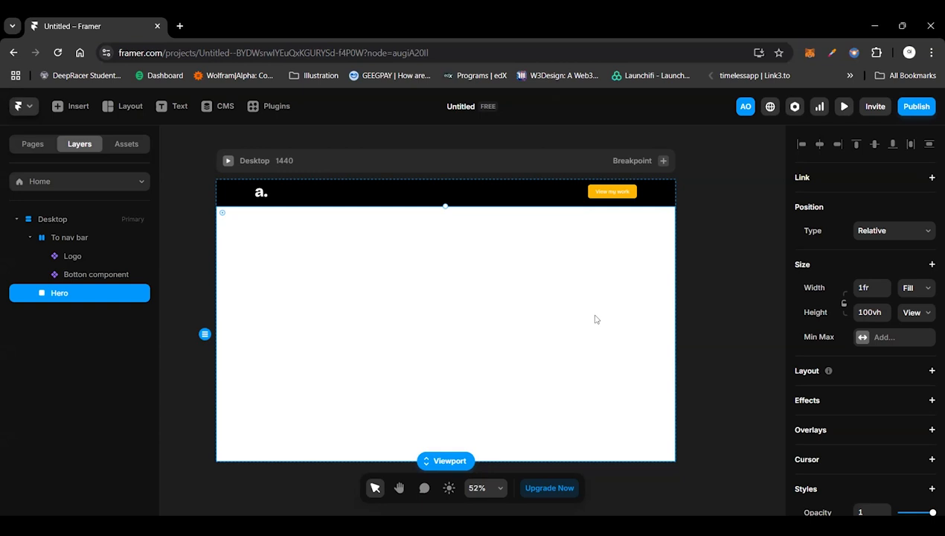
scroll(426, 236, "up", 2)
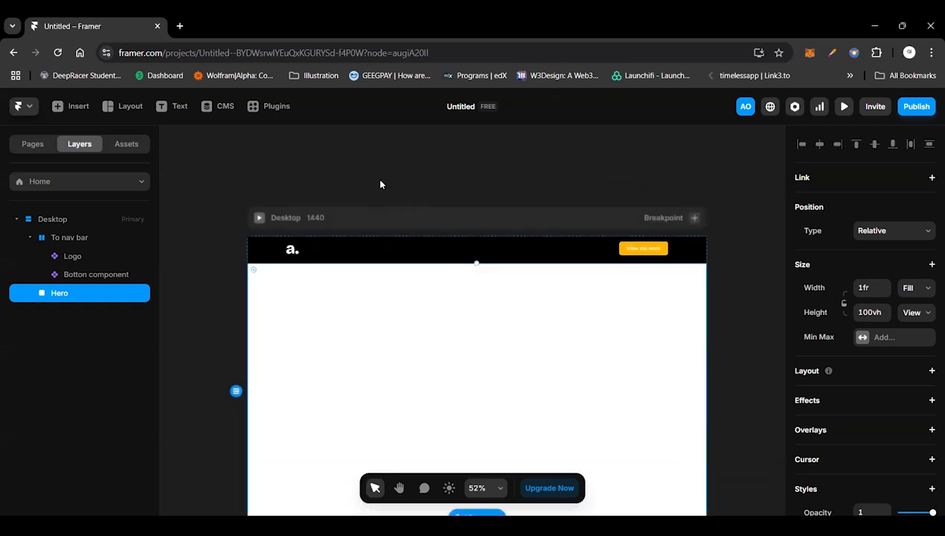
left_click(281, 172)
scroll(277, 169, "up", 3)
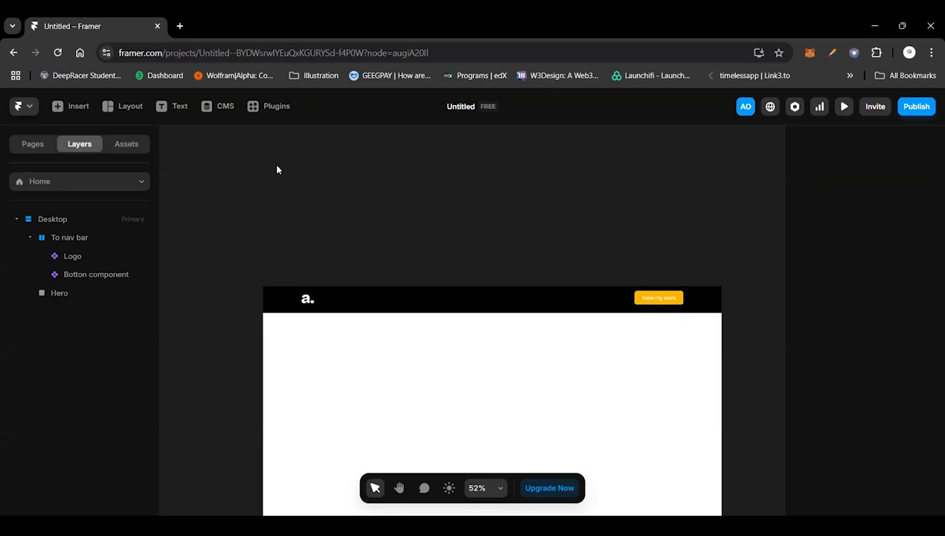
Step: Add a text layer above the Desktop page containing the portfolio owner's first name in capitals
key("t")
left_click(326, 220)
type("ADEDOYIN")
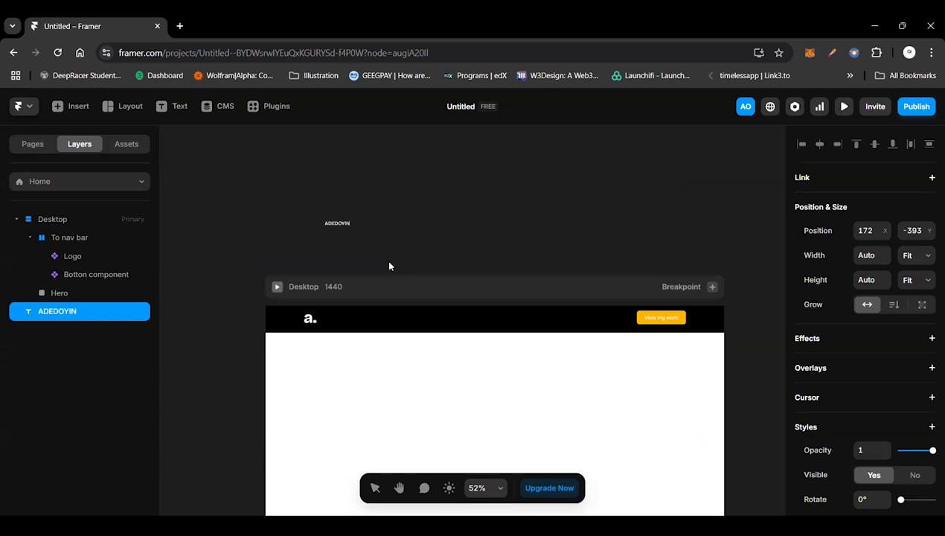
key("Escape")
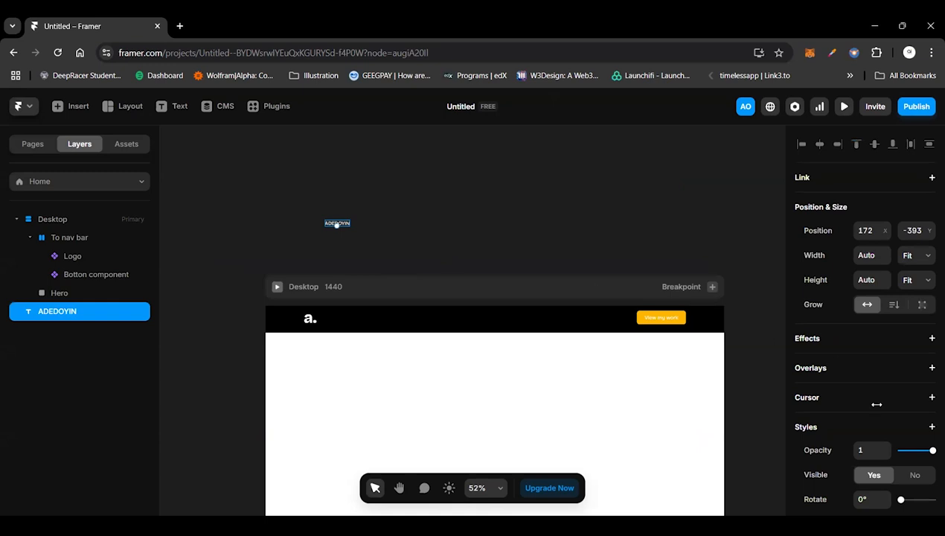
Step: Set the name text's font size to 128 pixels
scroll(877, 404, "down", 3)
scroll(877, 411, "down", 1)
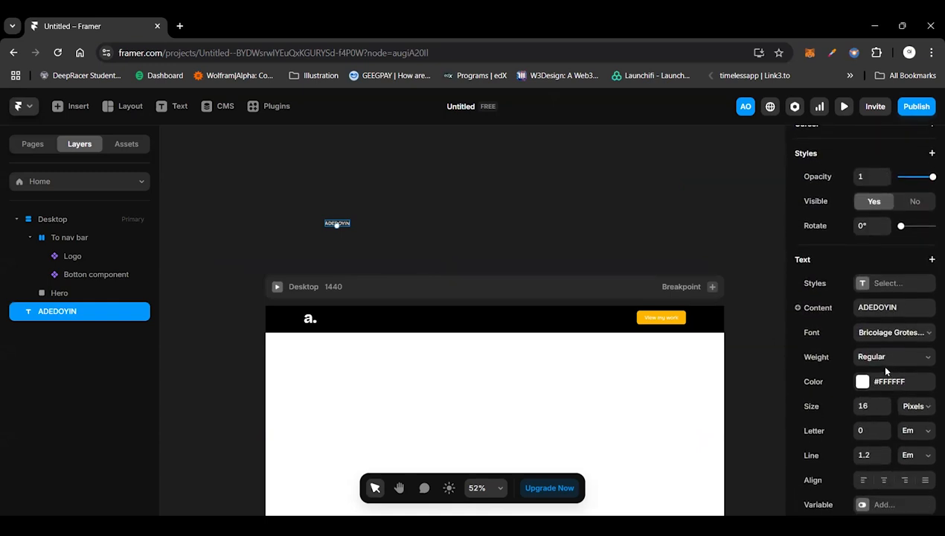
left_click(884, 410)
double_click(868, 406)
type("80")
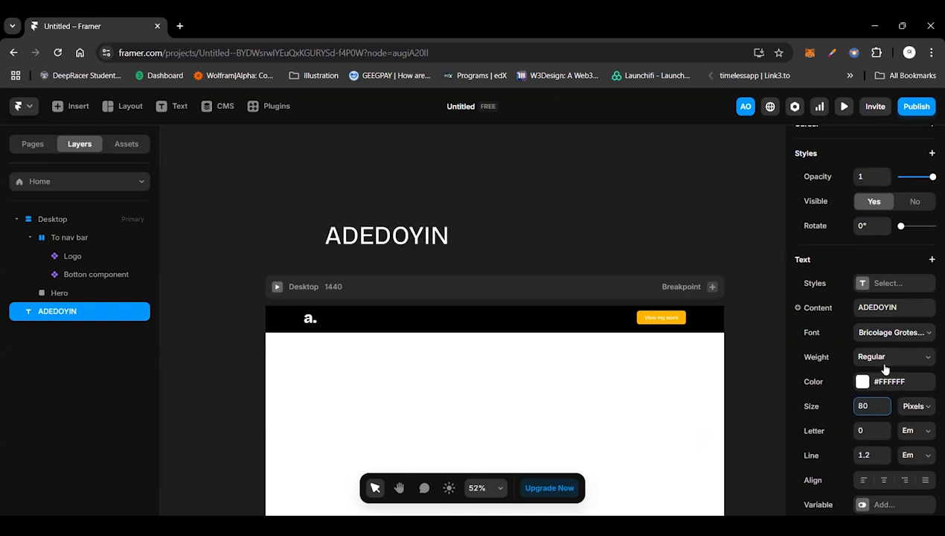
double_click(865, 406)
key("BackSpace")
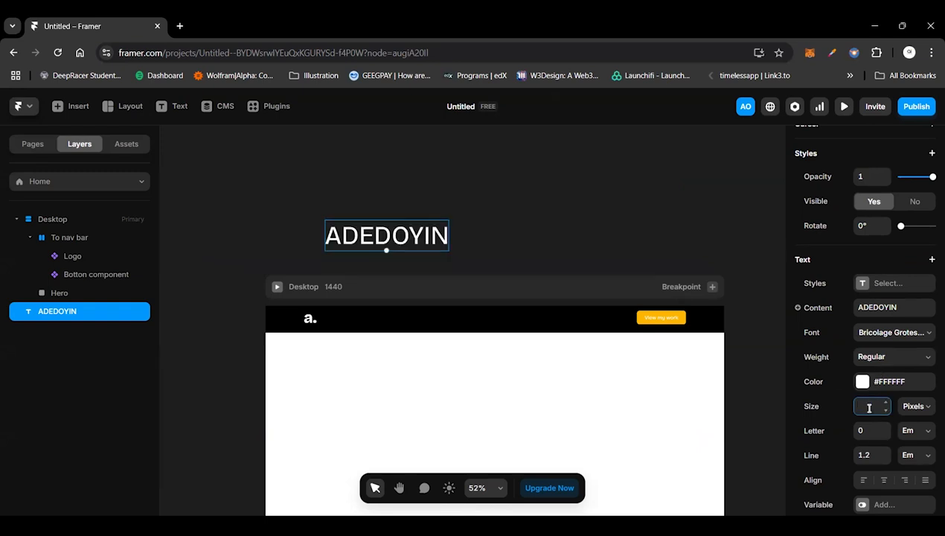
type("100")
key("BackSpace")
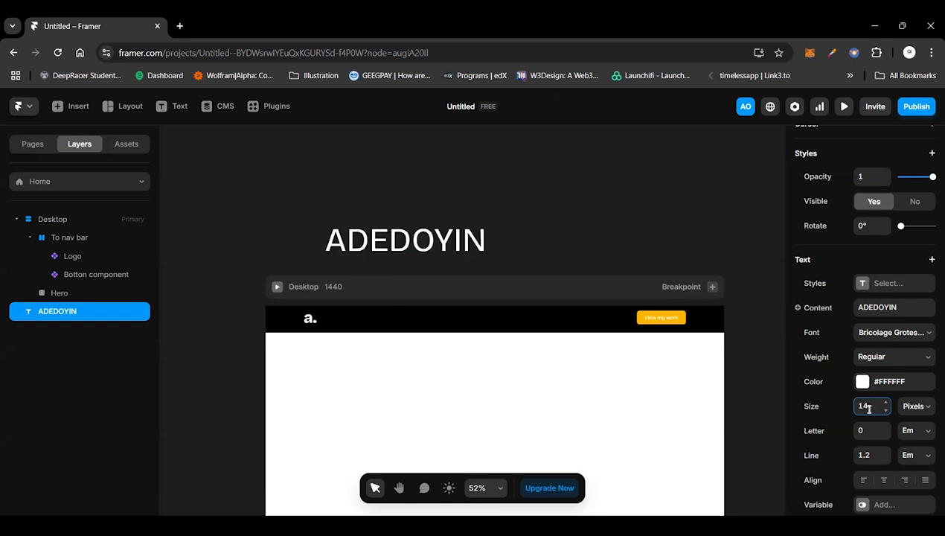
key("BackSpace")
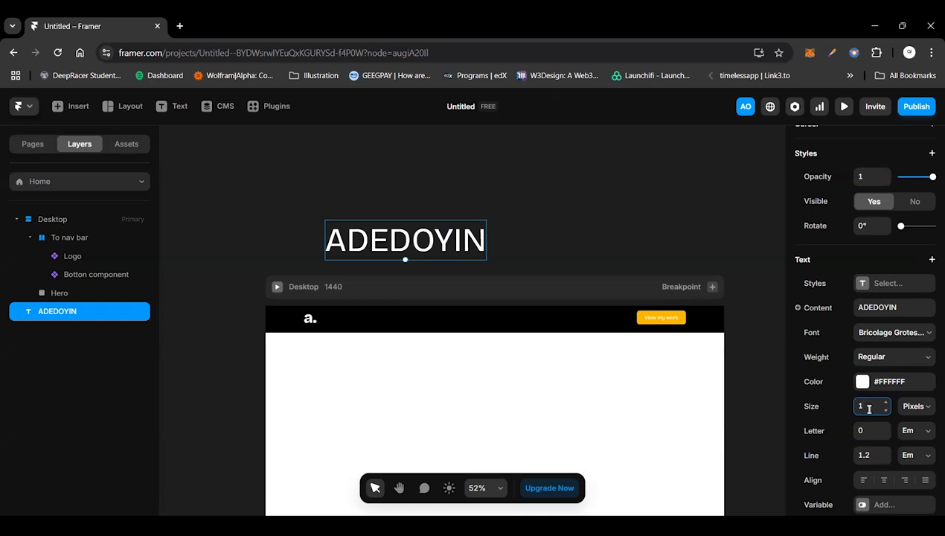
type("10")
type("8")
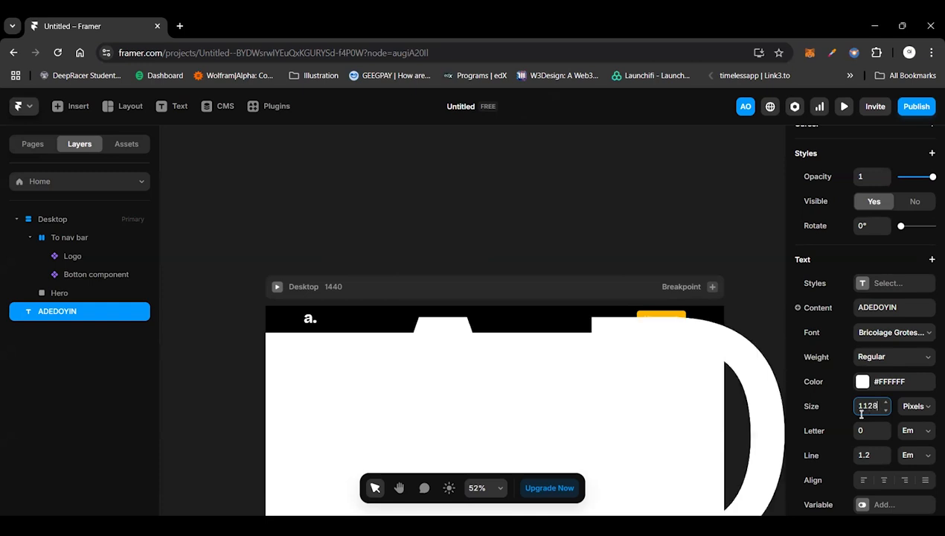
left_click(865, 406)
key("BackSpace")
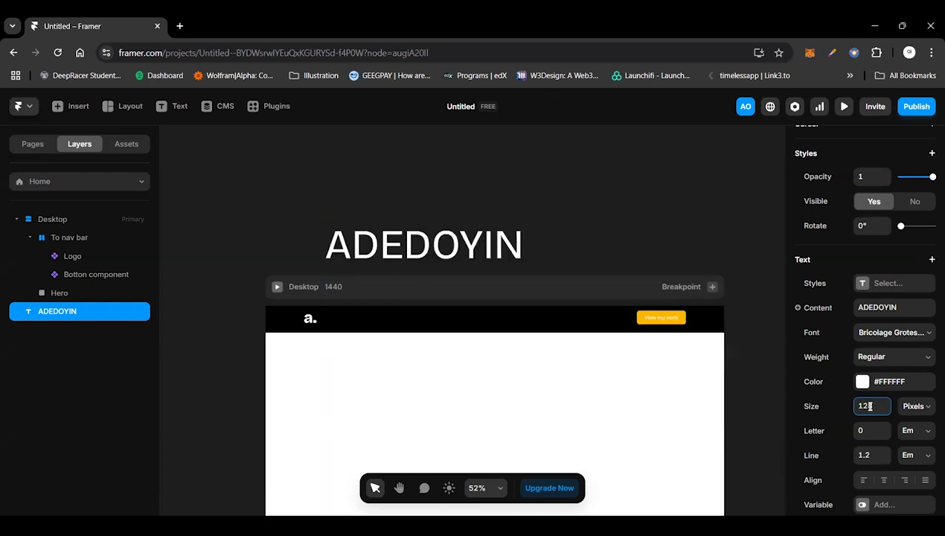
Step: Set the name text's weight to Extra Bold and raise its size by 40 and another 16 to 184 pixels
left_click(902, 357)
left_click(885, 463)
left_click(867, 408)
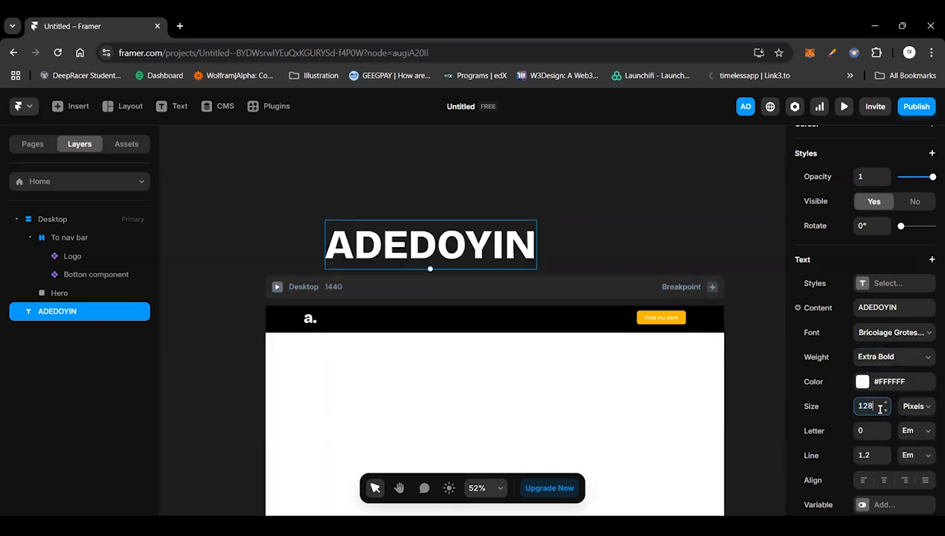
key("BackSpace")
key("BackSpace")
type("28+40")
key("Return")
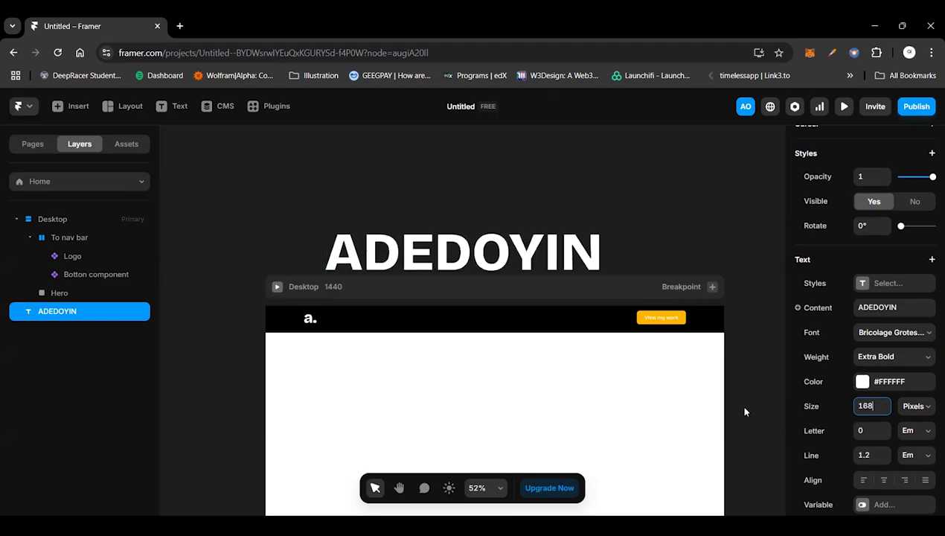
type("+")
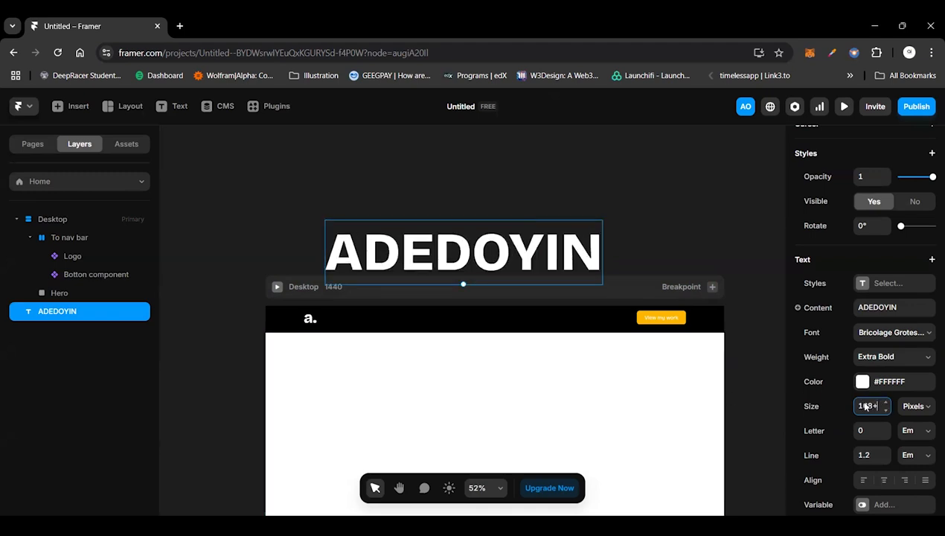
type("1")
type("6")
key("Return")
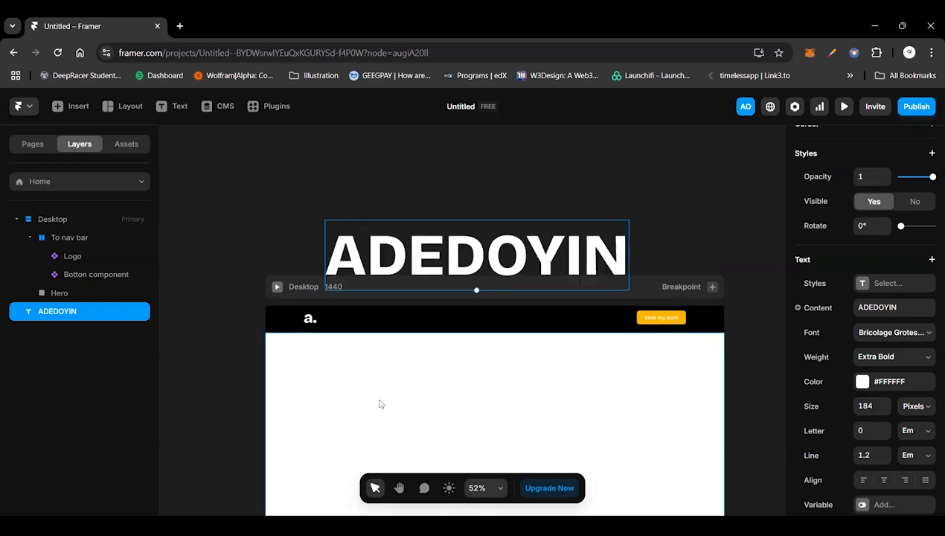
Step: Fill the Hero frame with solid black, #000000
left_click(435, 406)
scroll(435, 405, "down", 3)
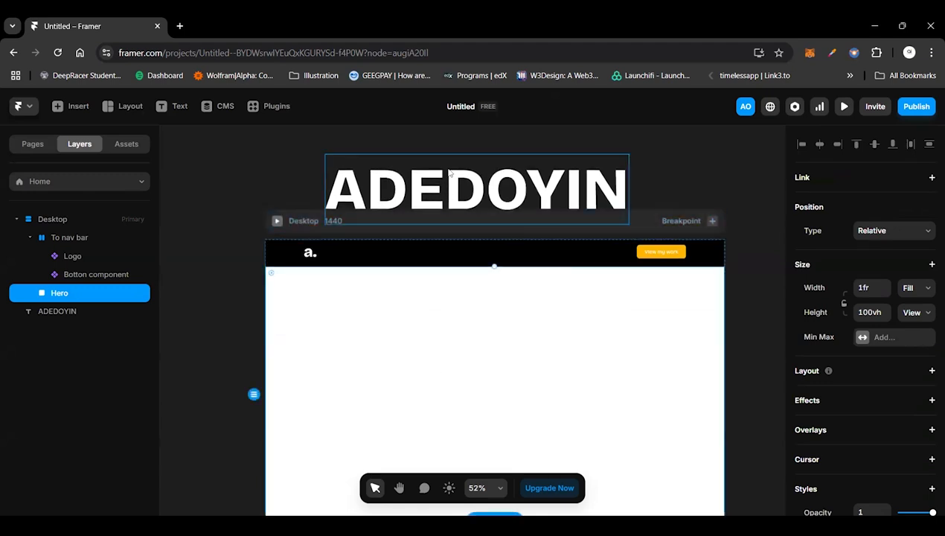
left_click(447, 194)
left_click(300, 371)
scroll(921, 420, "down", 5)
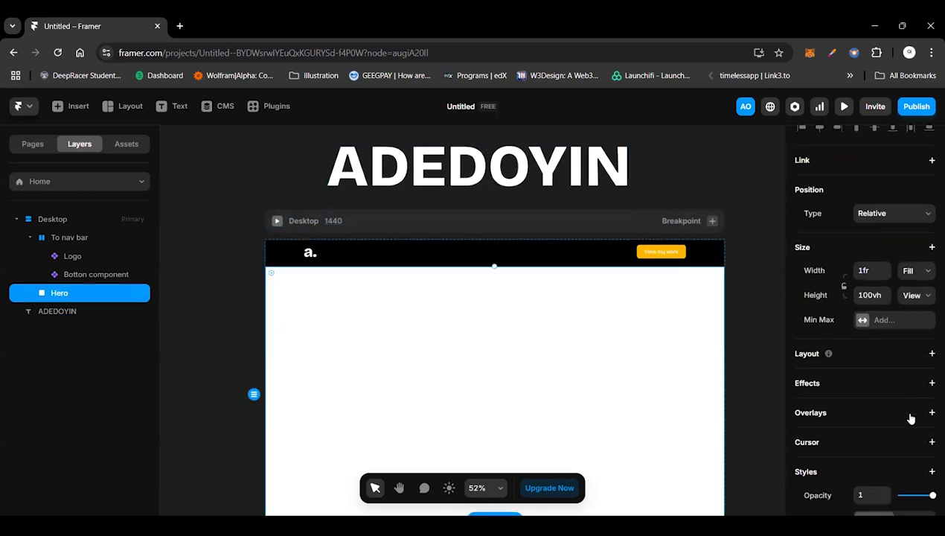
left_click(863, 367)
left_click(636, 335)
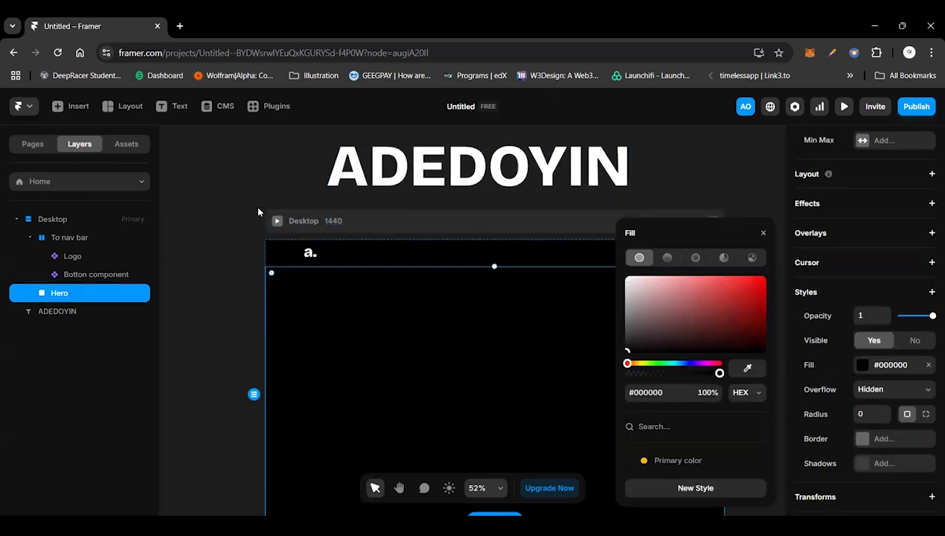
left_click(381, 132)
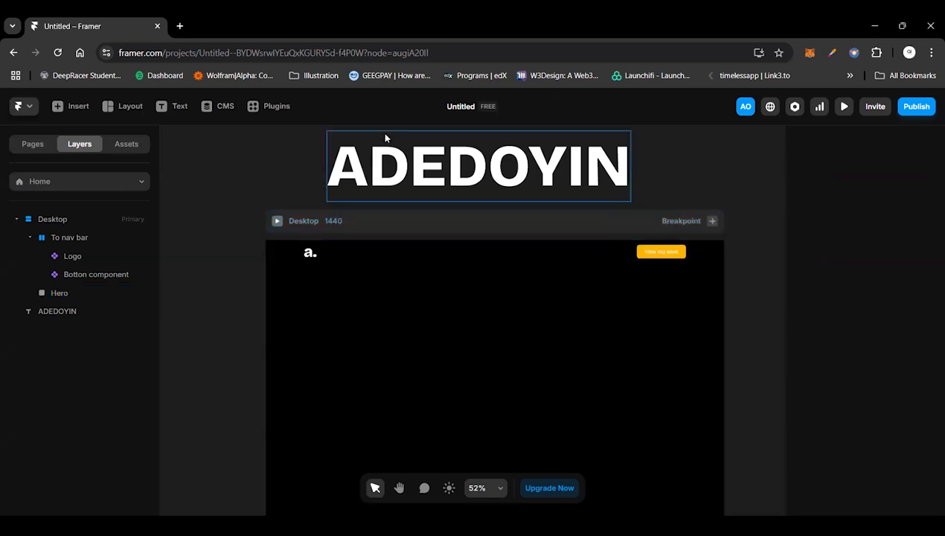
Step: Move the large name text into the Hero frame below the navigation bar and nudge it slightly downward
left_click_drag(385, 135, 392, 326)
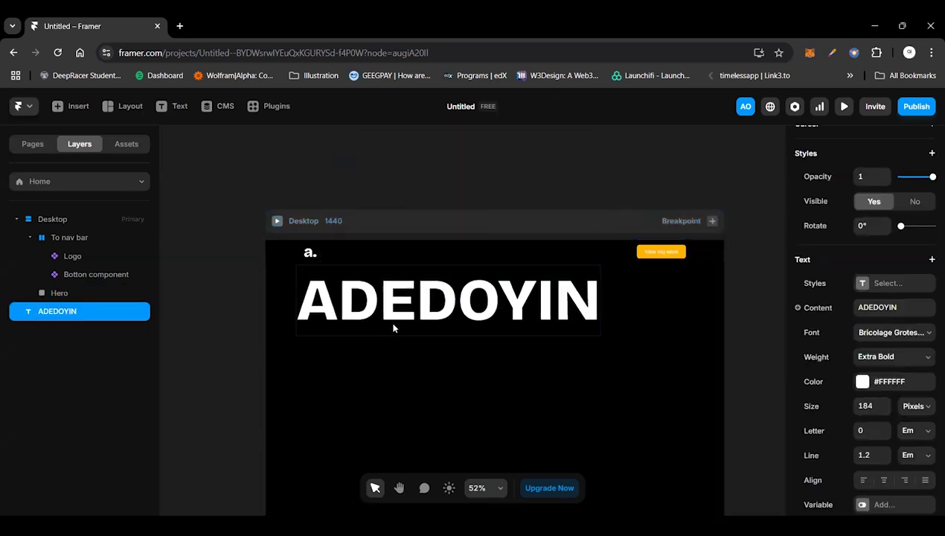
scroll(394, 327, "down", 2)
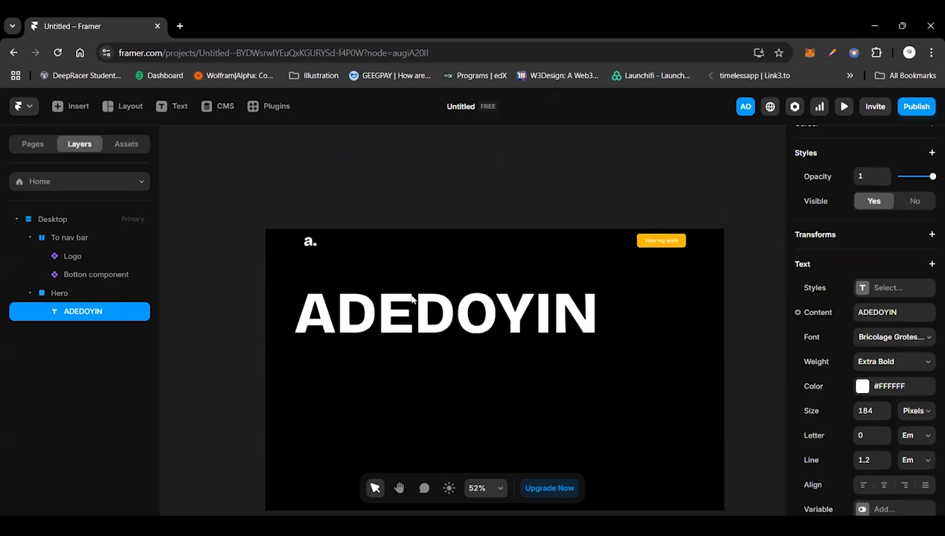
key("shift+Down")
key("shift+Down")
key("shift+Down")
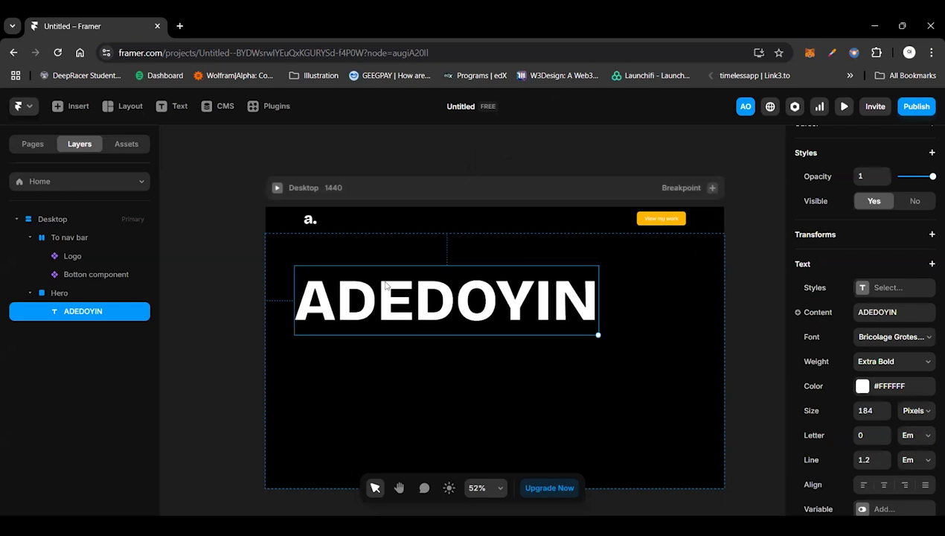
scroll(385, 285, "up", 4)
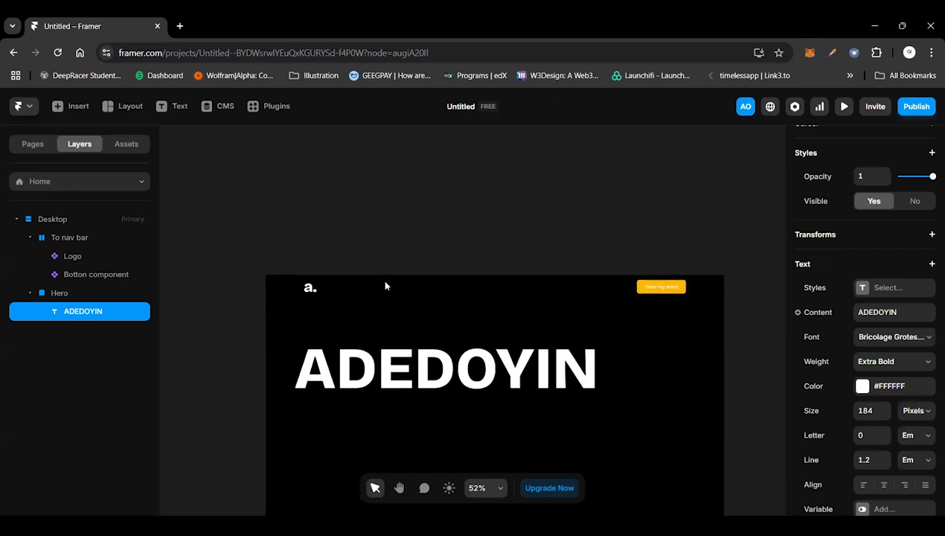
scroll(385, 285, "down", 4)
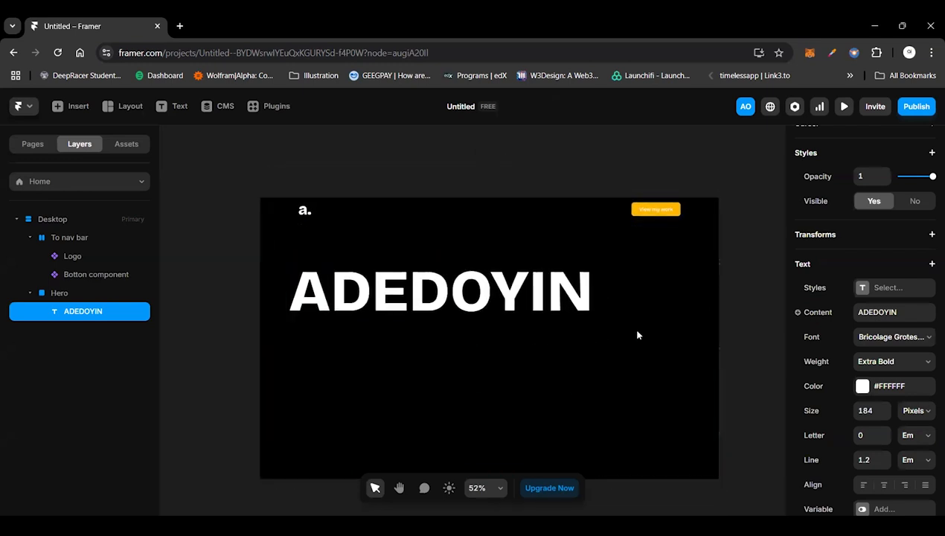
Step: Draw a portrait frame about 303 by 406 on the empty canvas to the right of the Desktop page
scroll(636, 335, "right", 6)
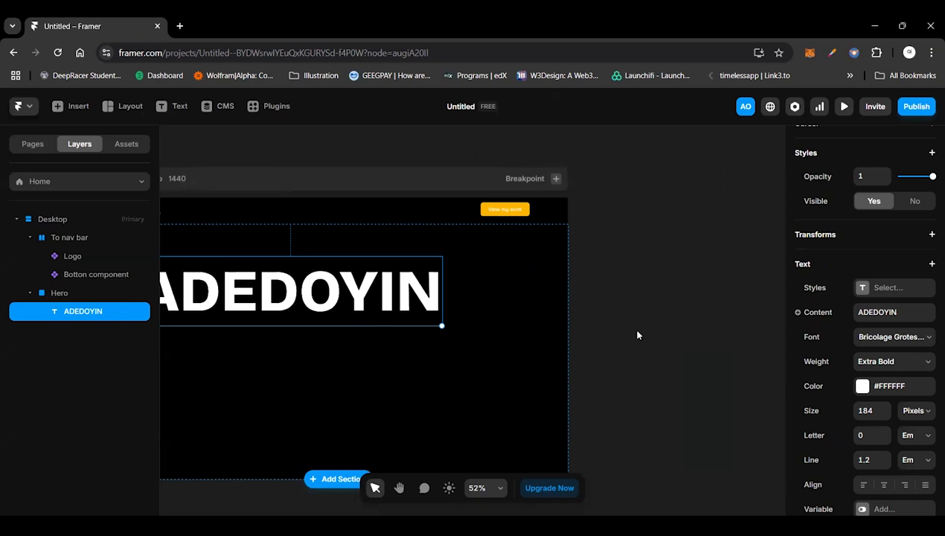
scroll(636, 334, "right", 3)
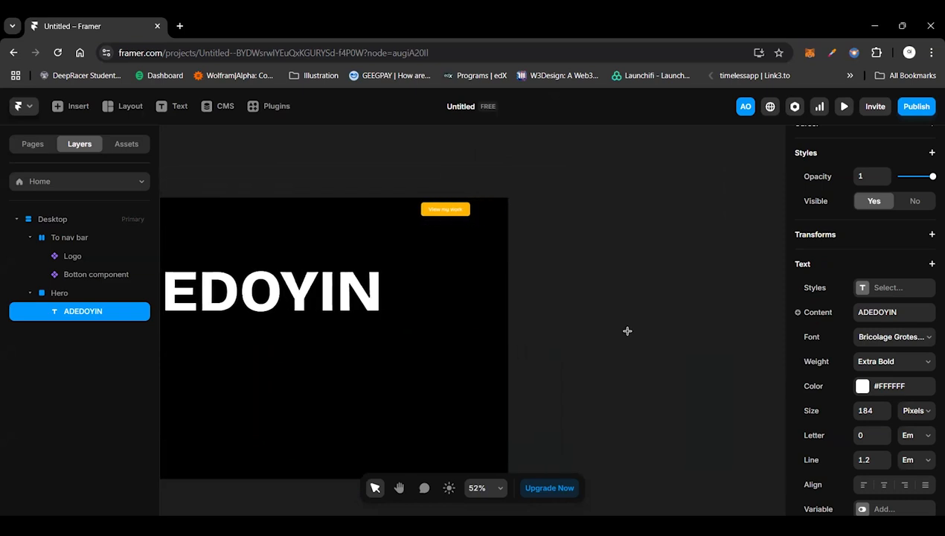
key("f")
left_click_drag(581, 281, 677, 408)
Step: Give the new frame an image fill through the Unsplash plugin, searching for "DESI" and inserting a red sunset over dark mountains
scroll(624, 355, "right", 3)
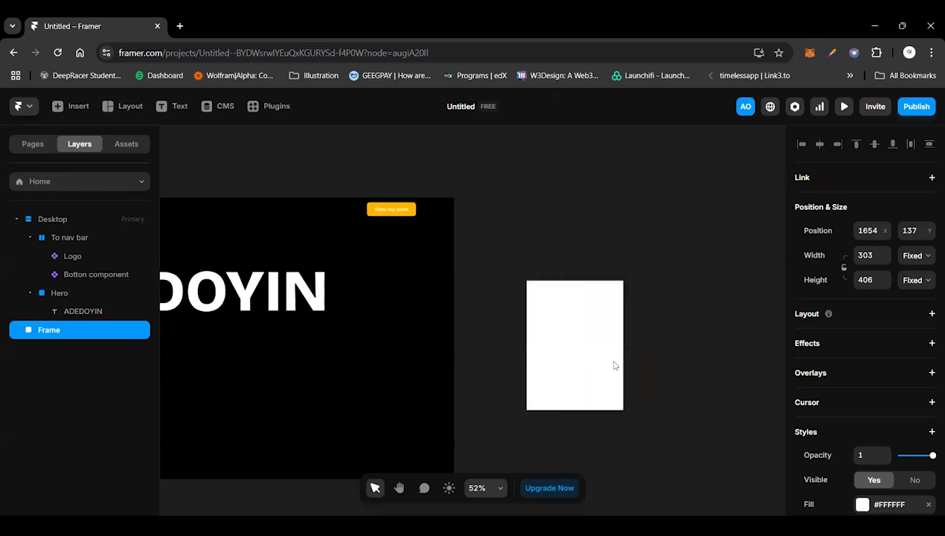
scroll(749, 479, "down", 3)
scroll(748, 479, "right", 3)
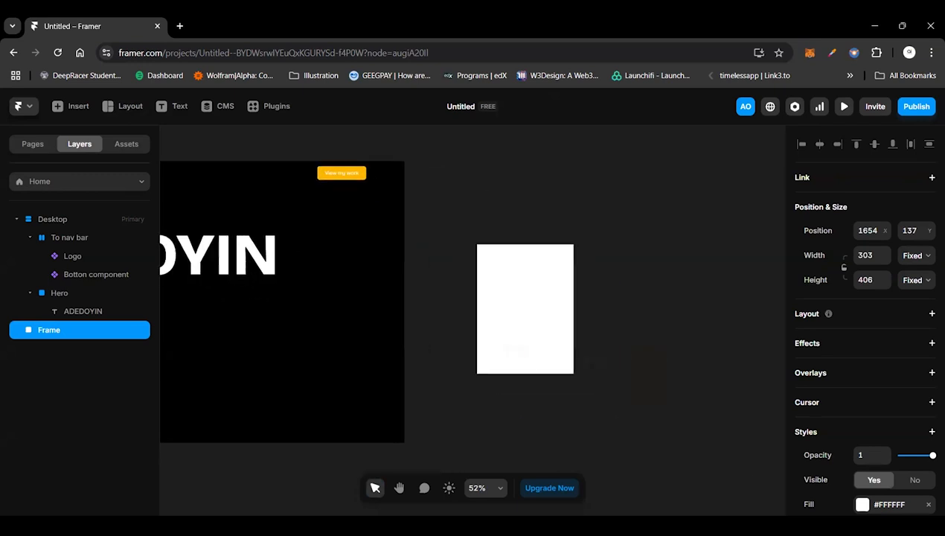
left_click(863, 504)
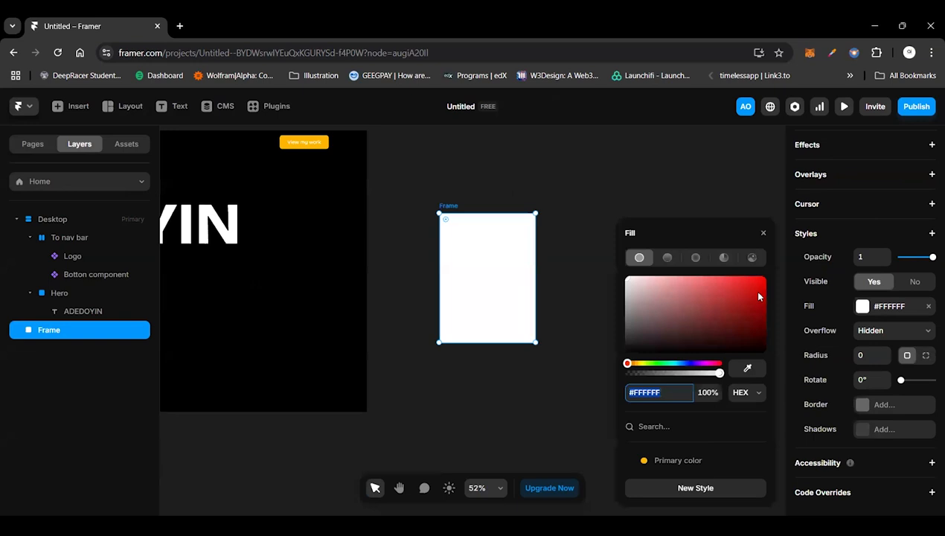
left_click(751, 257)
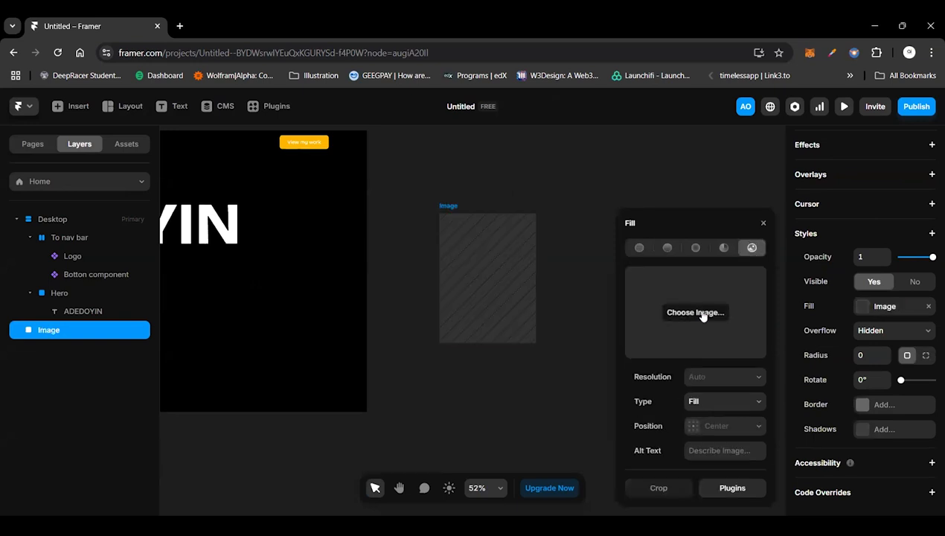
left_click(706, 485)
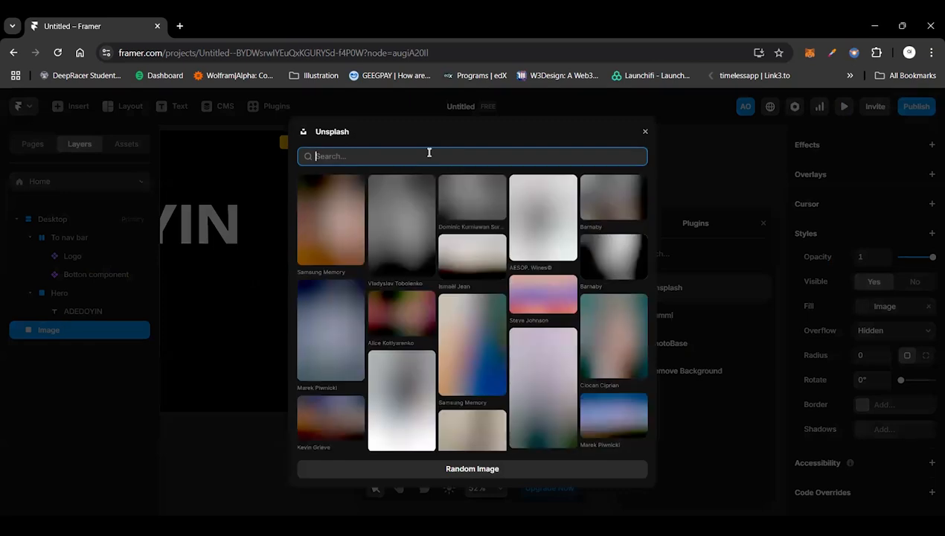
type("DES")
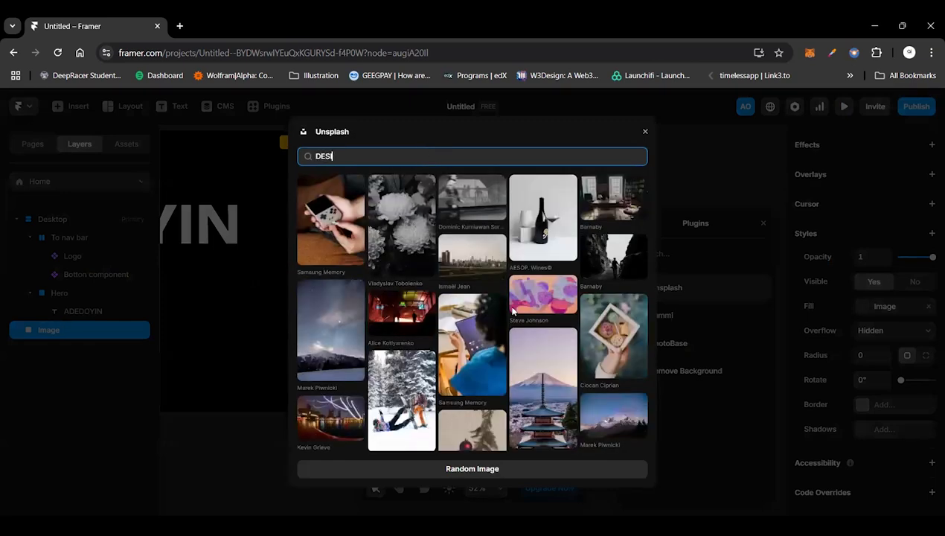
type("I")
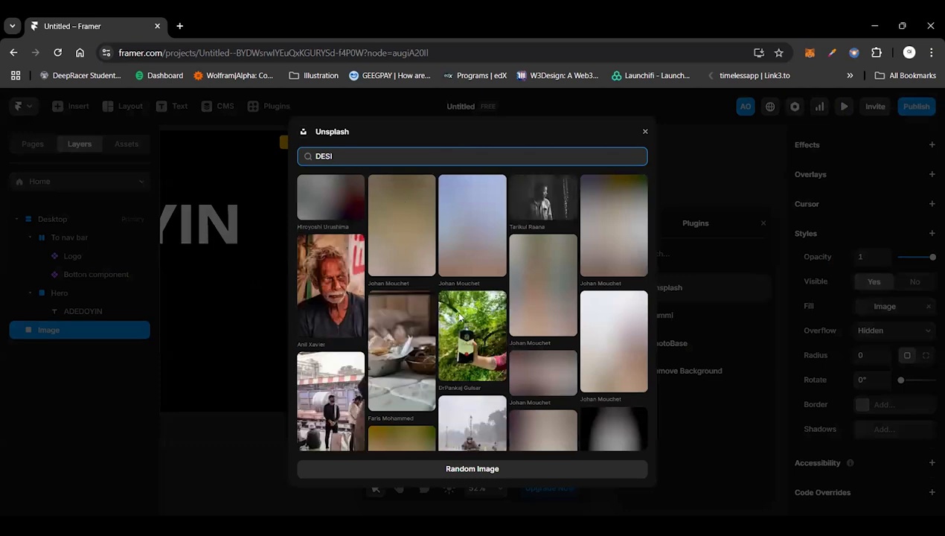
type("N")
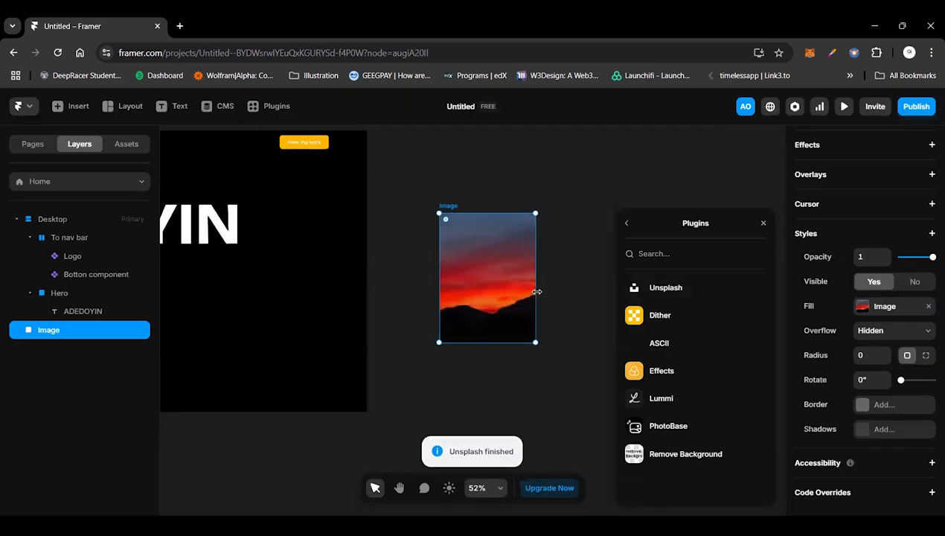
left_click_drag(536, 292, 538, 292)
left_click(570, 295)
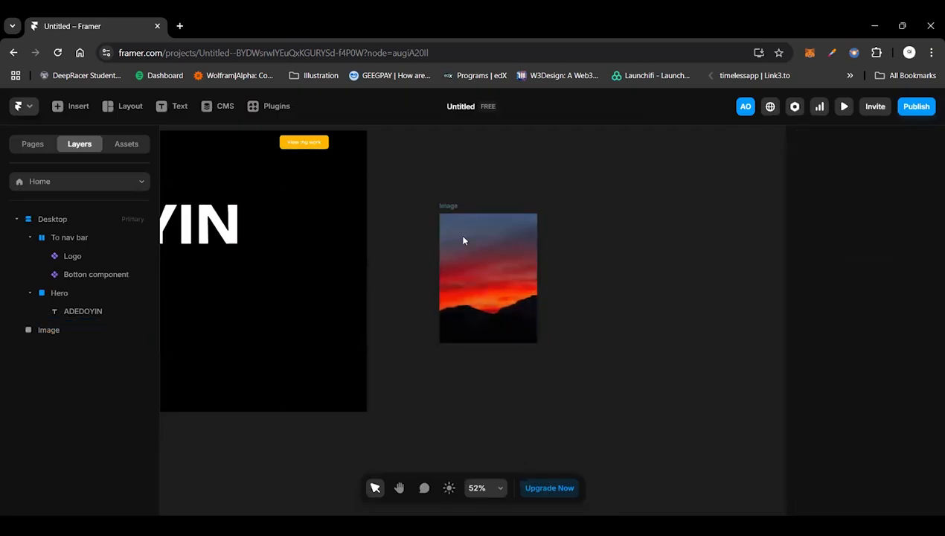
Step: Turn the sunset image frame into a component named "Hero section images"
left_click(463, 240)
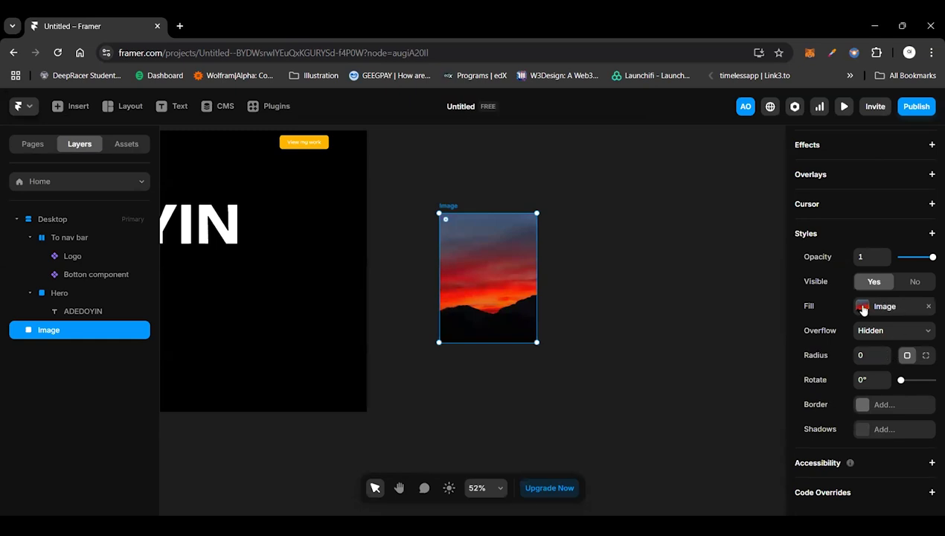
left_click(678, 315)
left_click(442, 206)
key("ctrl+alt+Return")
key("ctrl+z")
key("ctrl+alt+k")
type("im")
key("BackSpace")
key("BackSpace")
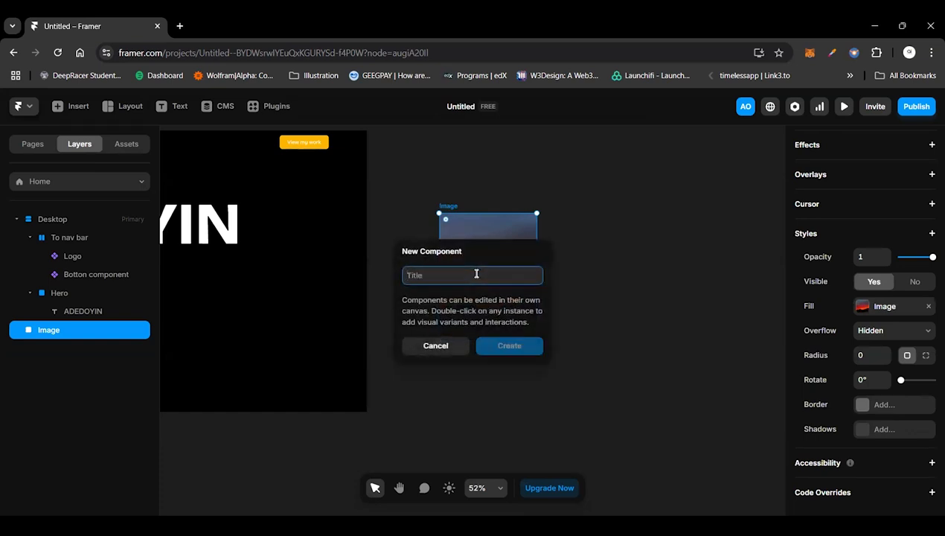
type("I")
key("BackSpace")
type("h")
key("BackSpace")
type("Hero section image")
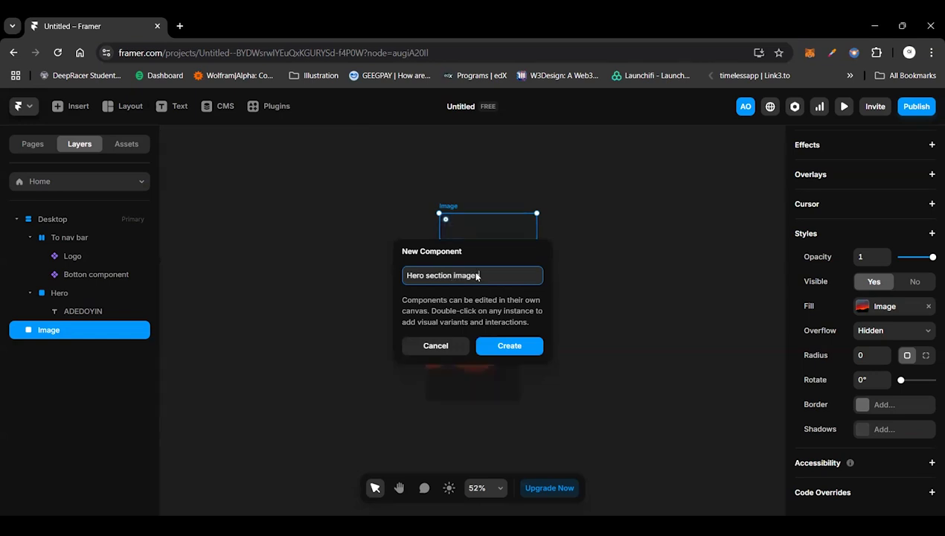
type("s")
key("Return")
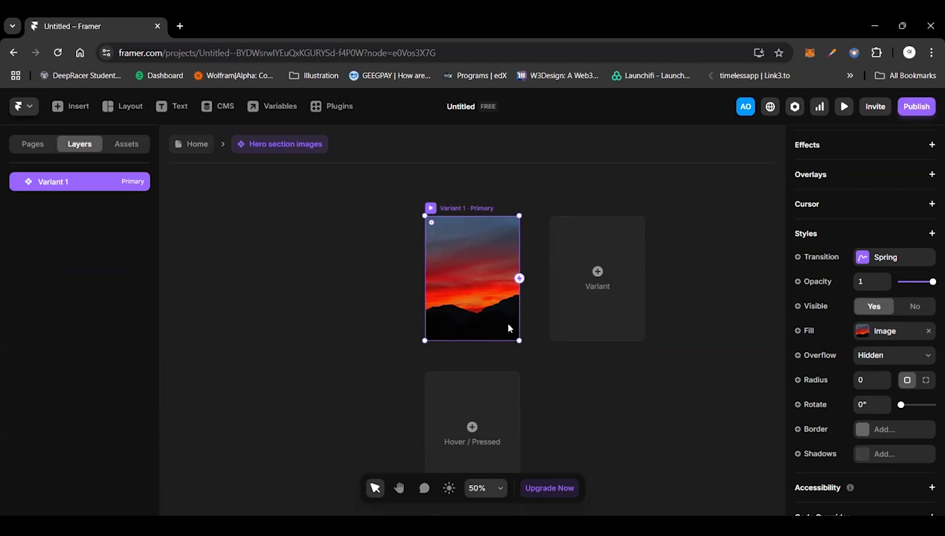
scroll(508, 328, "down", 1)
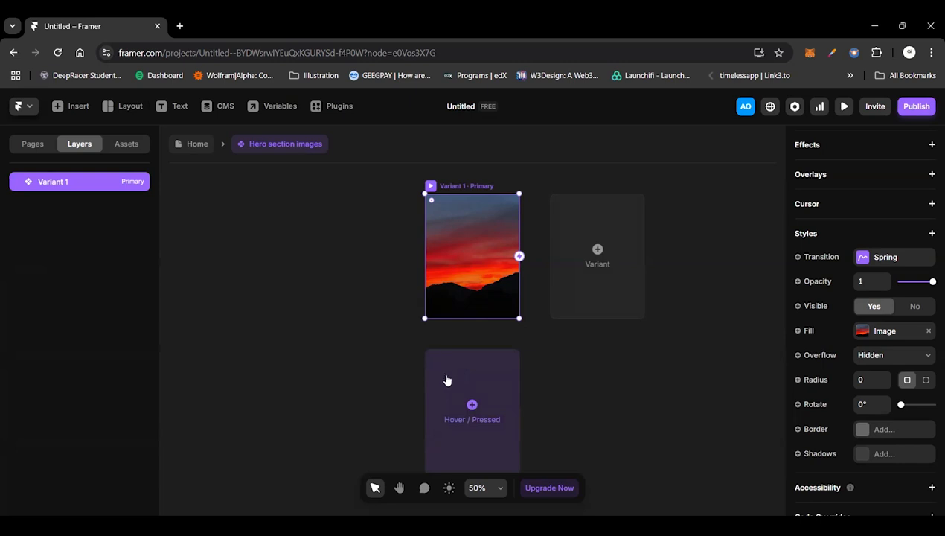
left_click(471, 406)
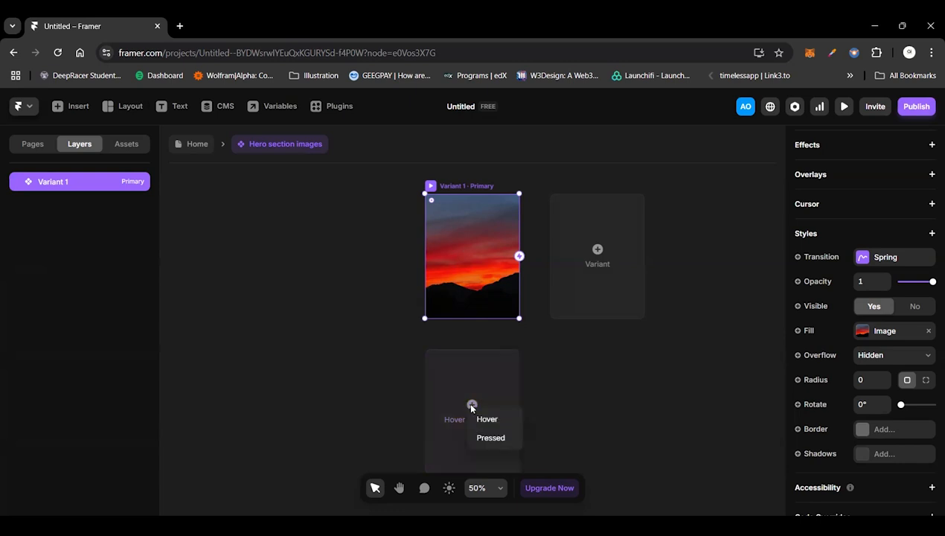
left_click(487, 419)
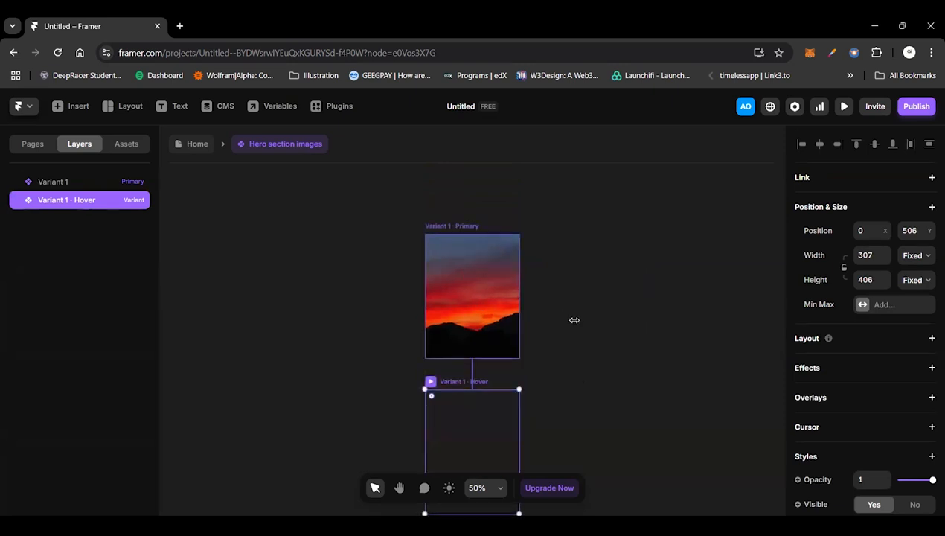
key("ctrl+z")
left_click(314, 360)
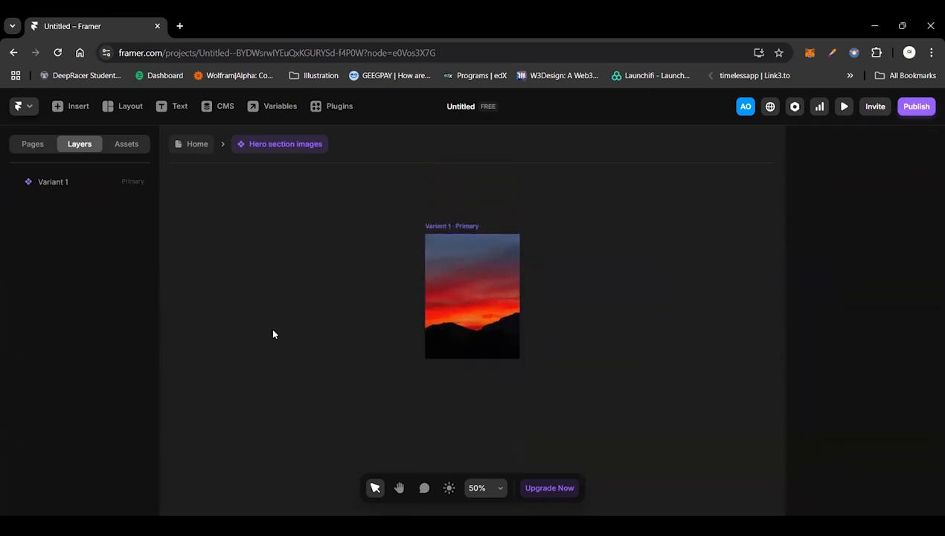
left_click(125, 146)
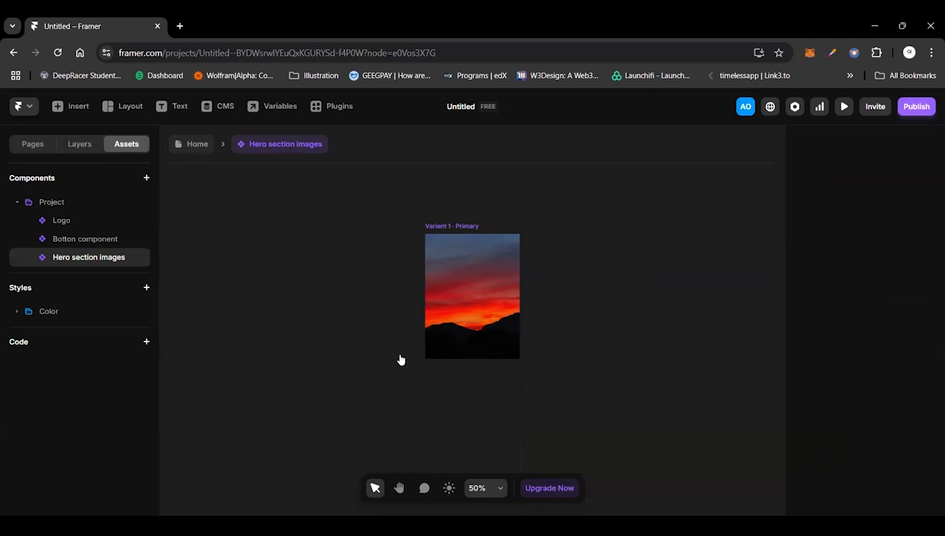
left_click(79, 144)
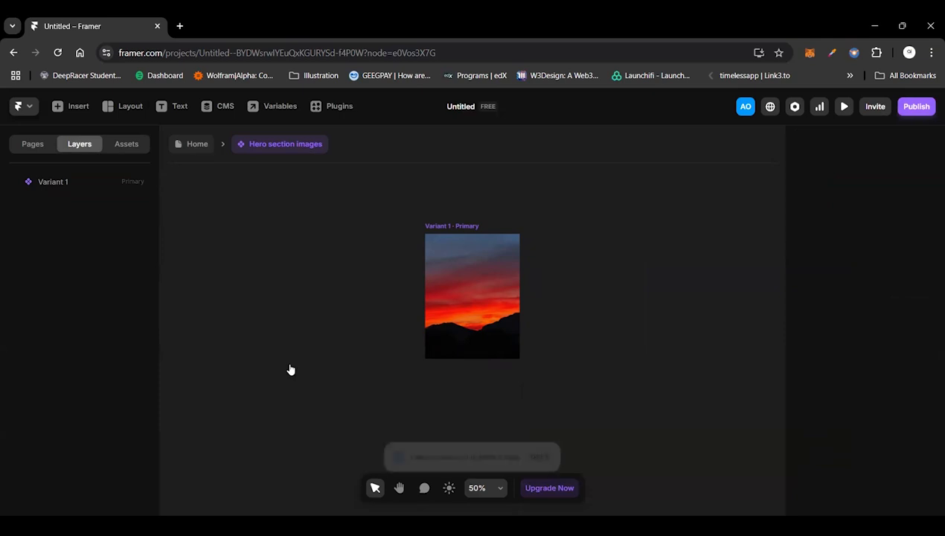
key("i")
key("o")
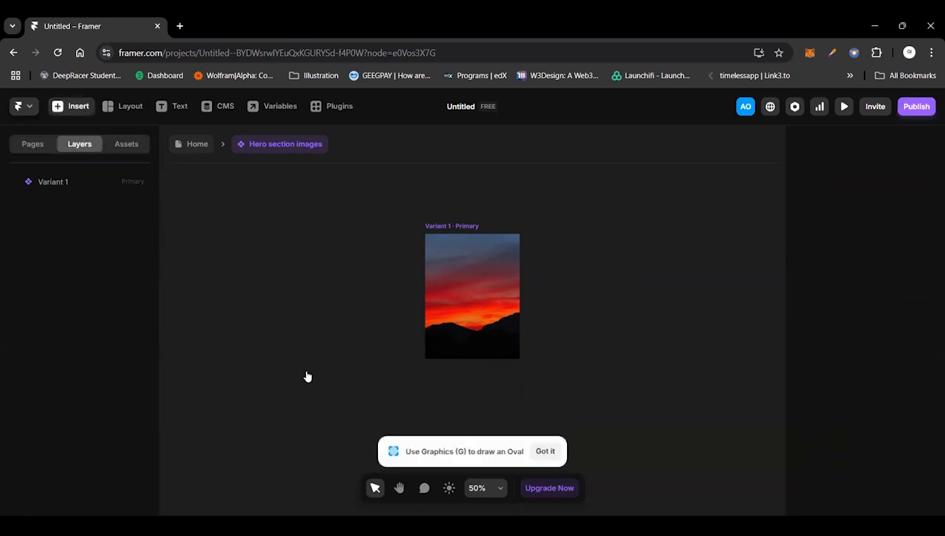
left_click(545, 450)
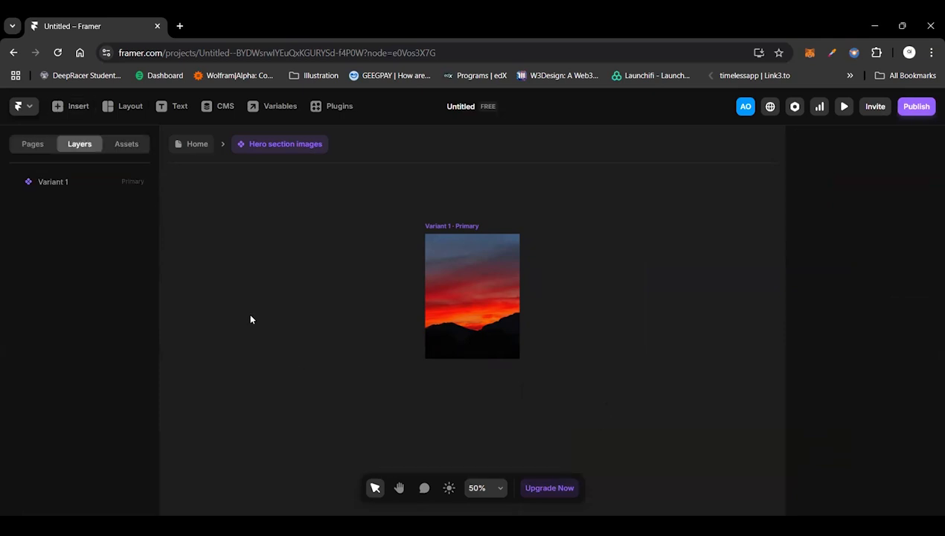
Step: Add a text layer reading "View work" on the component canvas, to the left of the primary variant
key("t")
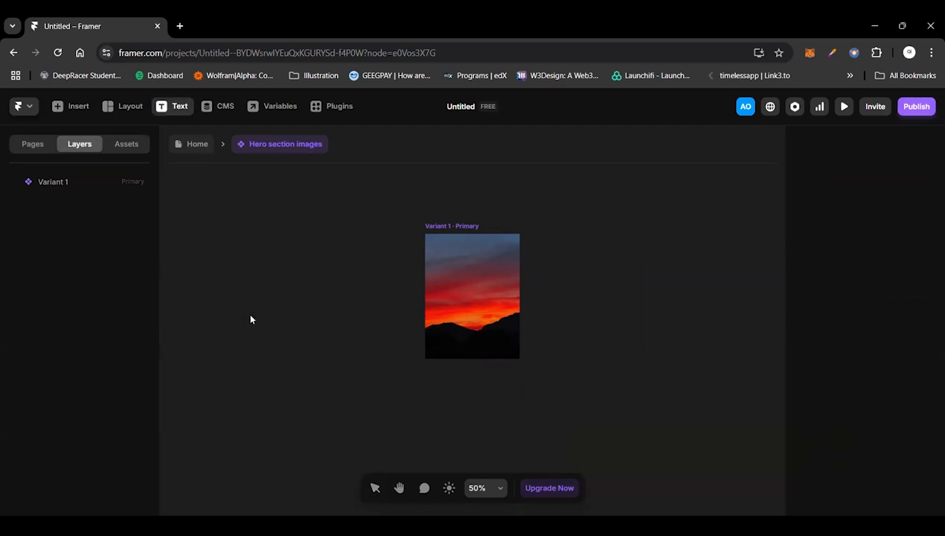
left_click(250, 319)
type("Vie")
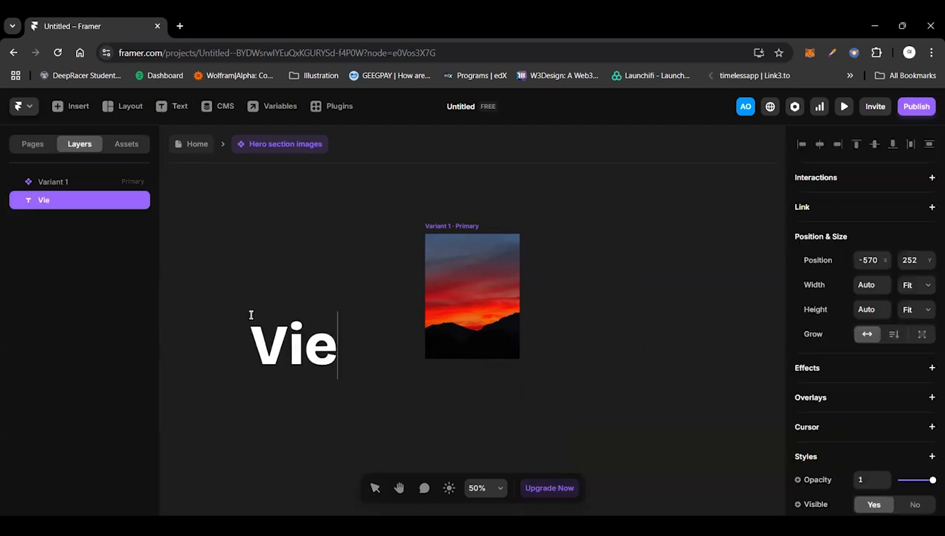
type("w work")
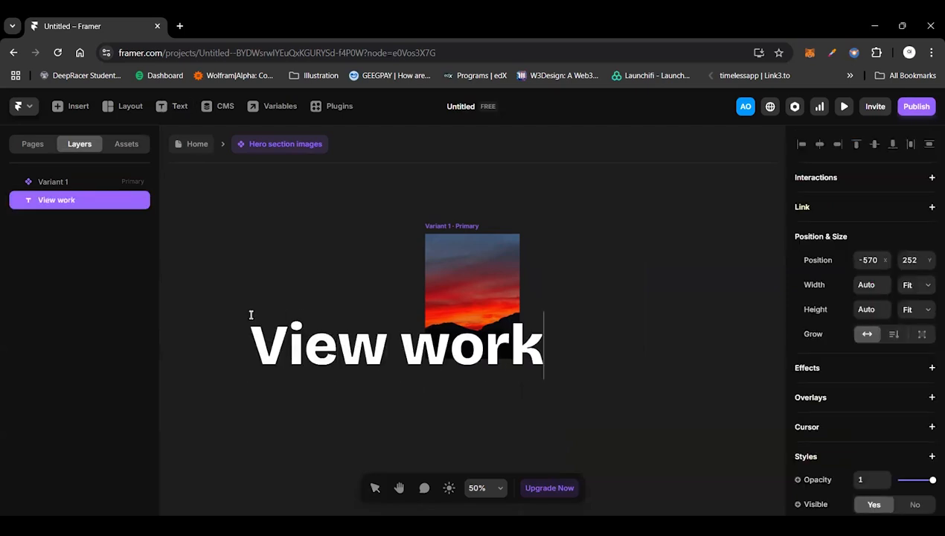
key("Escape")
Step: Set the "View work" text to size 16 px and Medium weight, and move it closer to the image variant
scroll(887, 456, "down", 5)
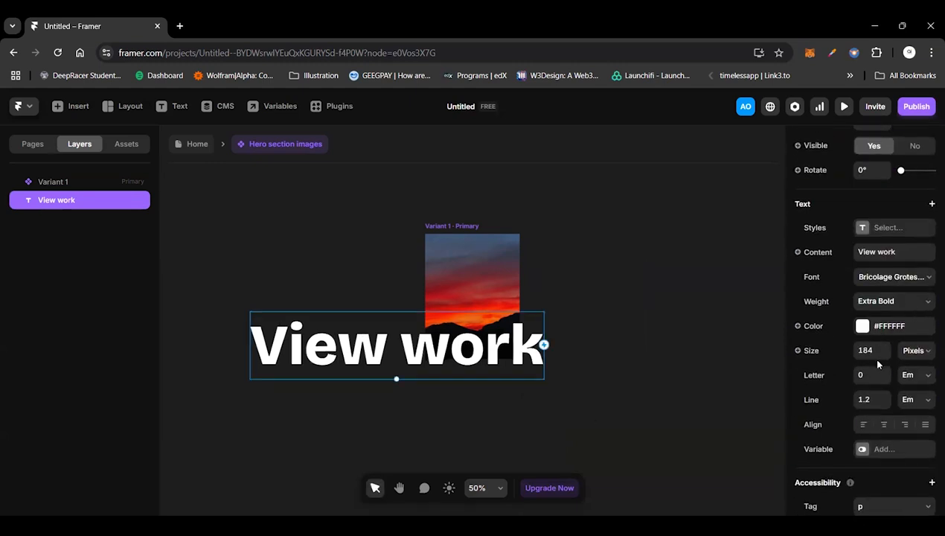
left_click(874, 351)
type("16")
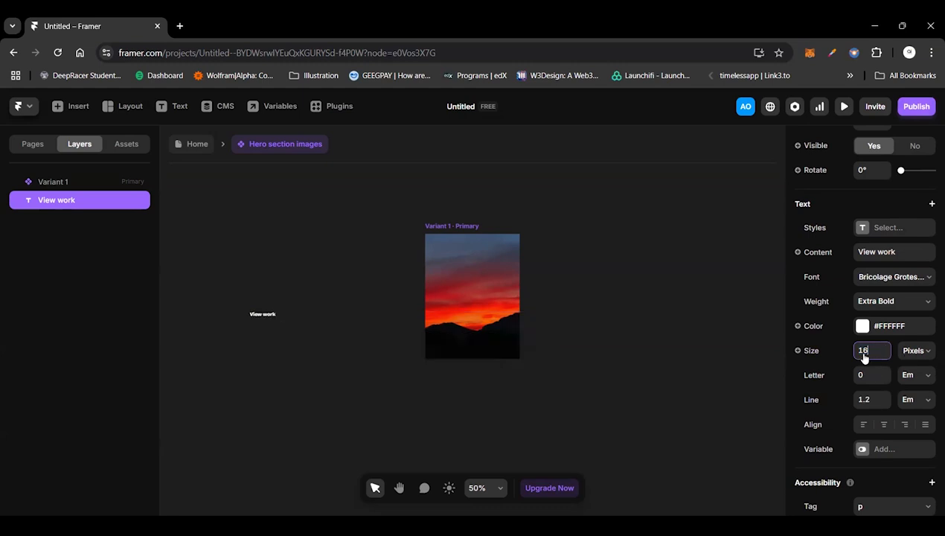
left_click(892, 301)
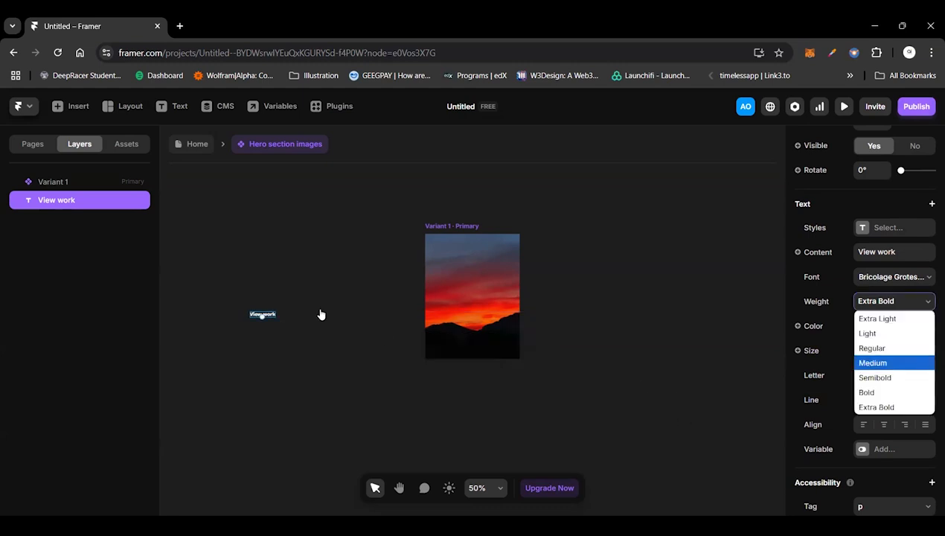
key("Return")
key("Escape")
left_click_drag(264, 317, 365, 305)
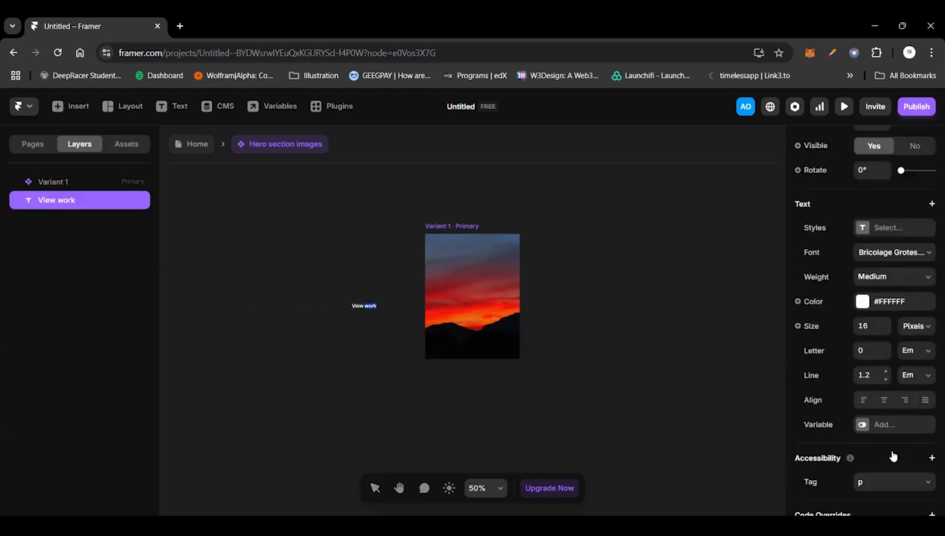
scroll(892, 455, "up", 1)
scroll(893, 455, "up", 3)
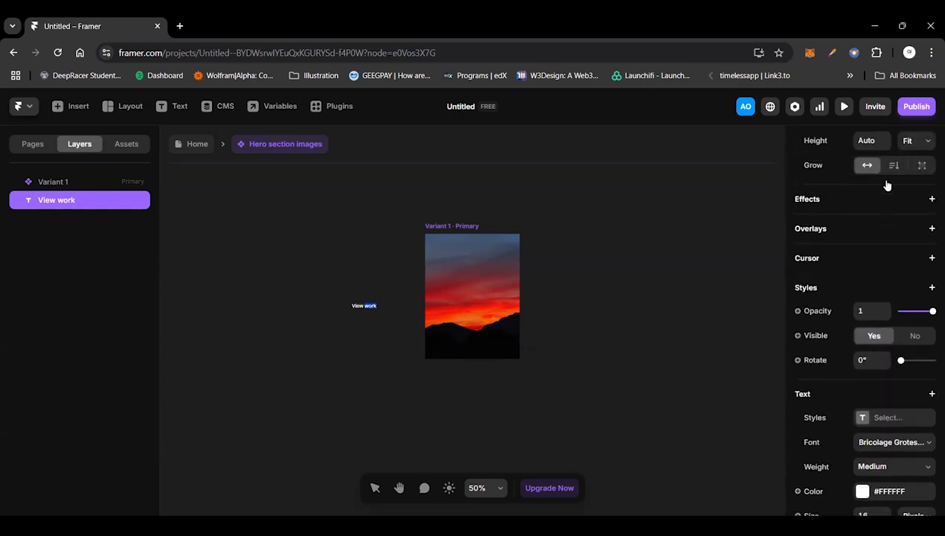
scroll(887, 185, "up", 3)
scroll(886, 185, "down", 4)
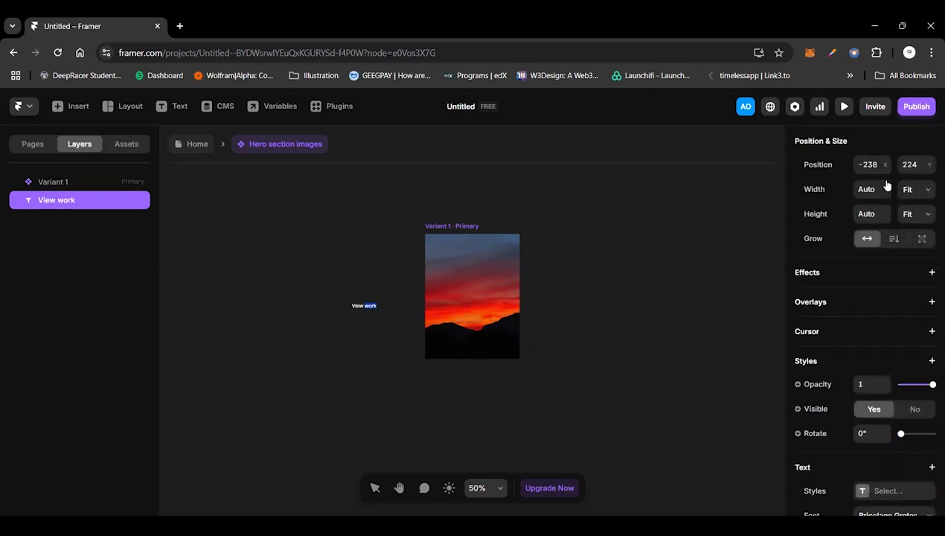
scroll(886, 184, "down", 3)
scroll(887, 184, "up", 4)
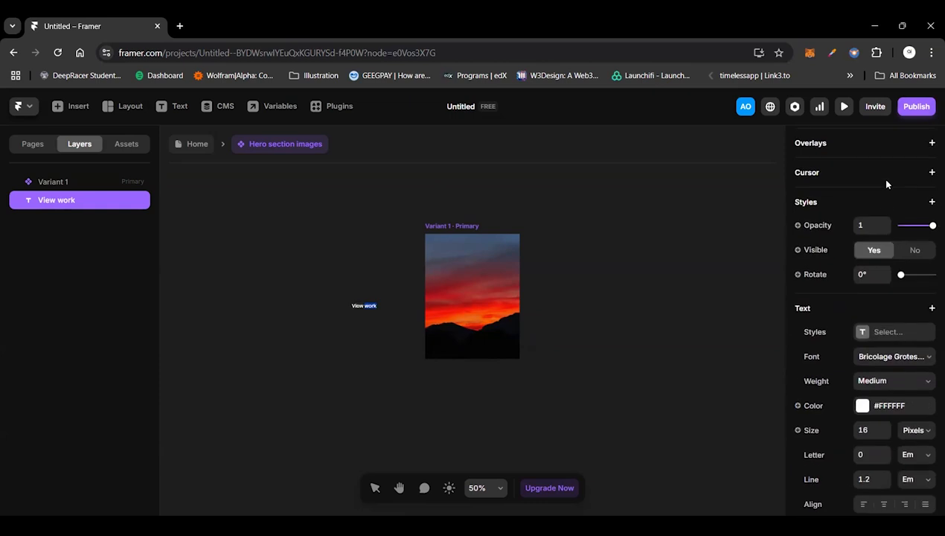
scroll(886, 184, "up", 3)
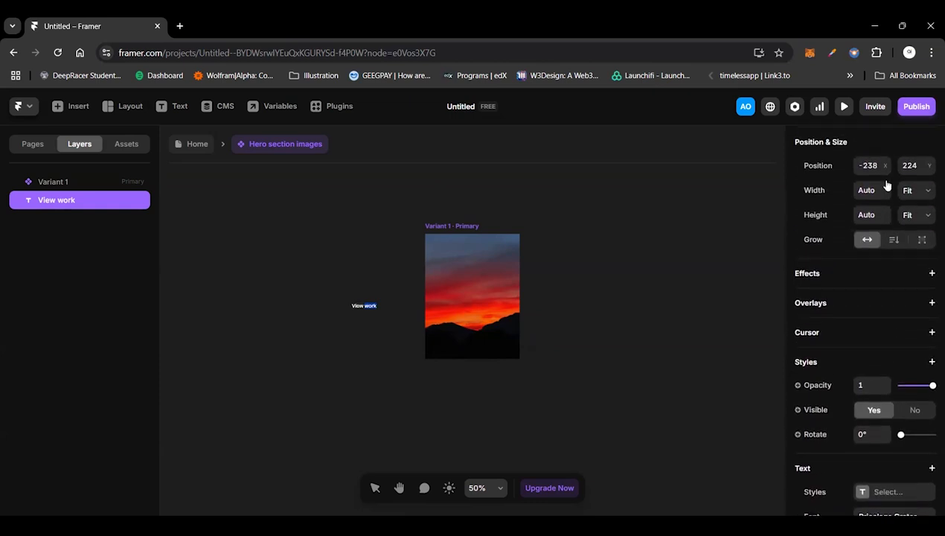
Step: Wrap the "View work" text in a stack and set both its width and height to Fit Content
key("Escape")
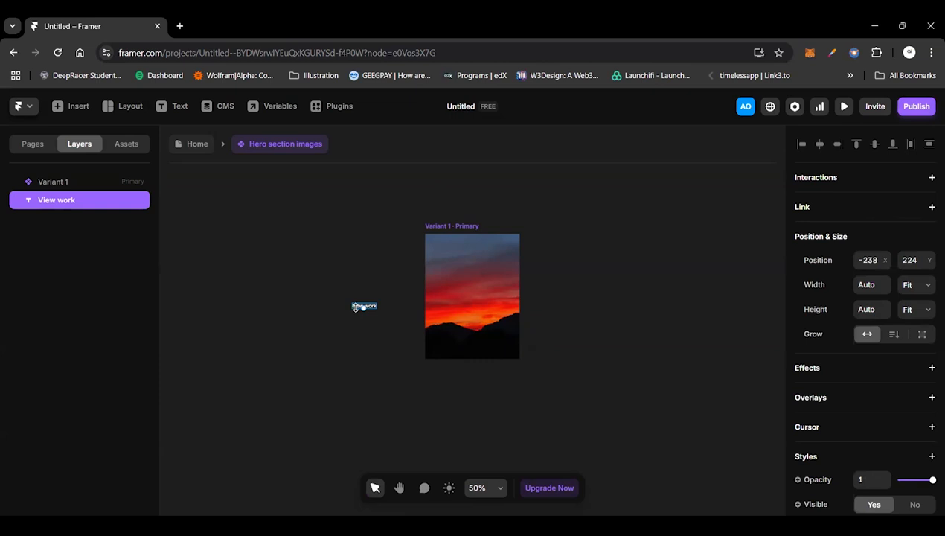
right_click(355, 306)
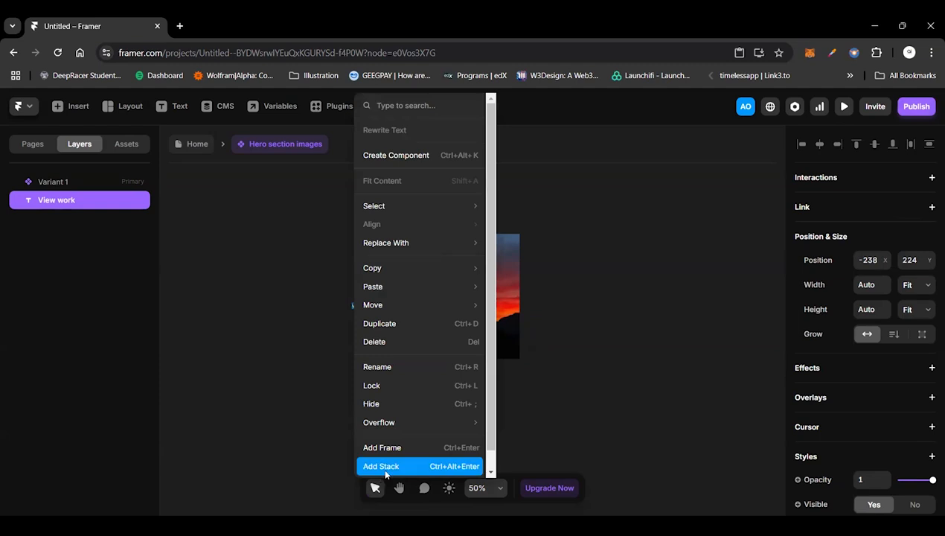
key("Escape")
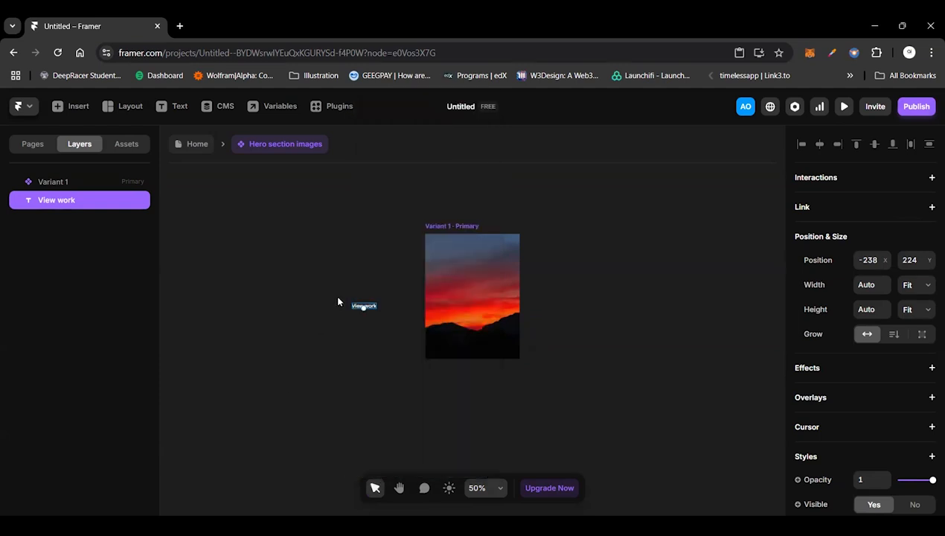
key("shift+a")
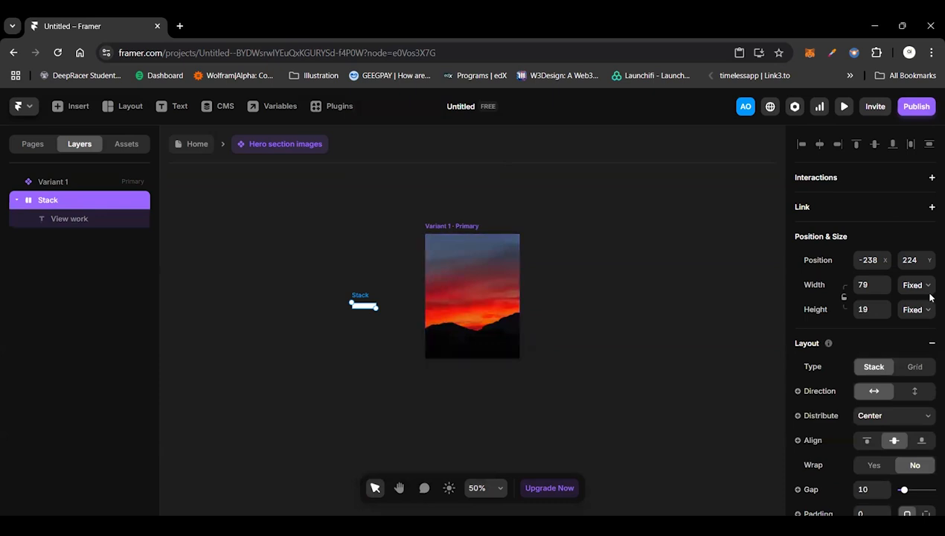
left_click(918, 282)
left_click(917, 344)
left_click(916, 309)
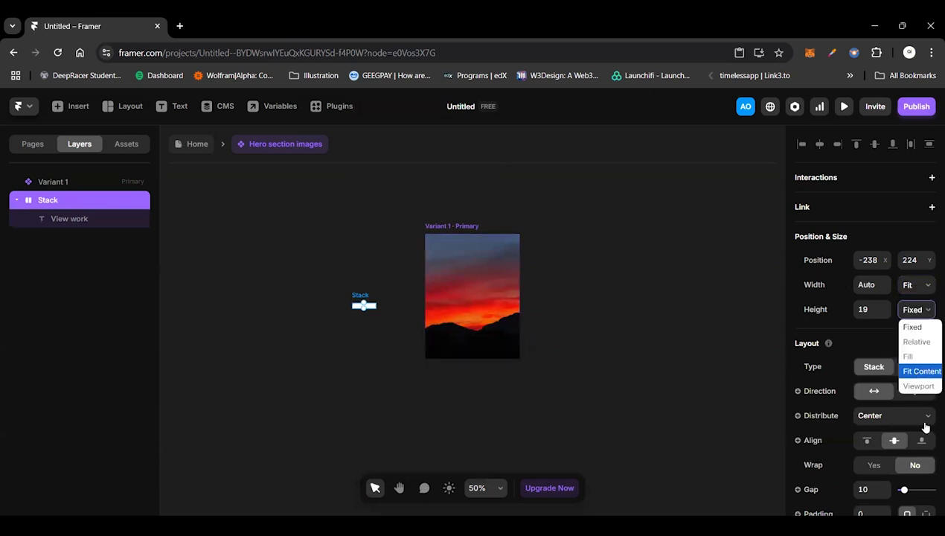
Step: Fill the stack around "View work" with black, #000000
scroll(925, 427, "down", 3)
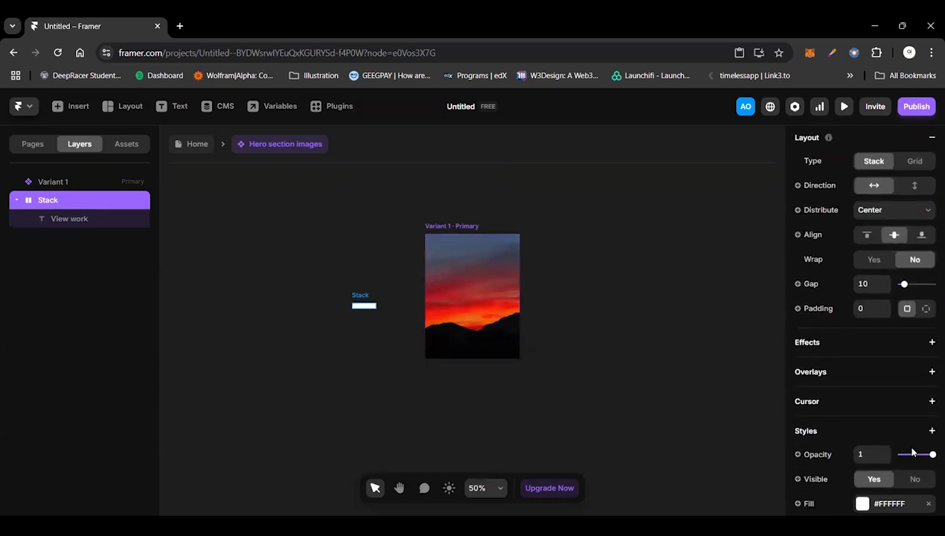
left_click(877, 493)
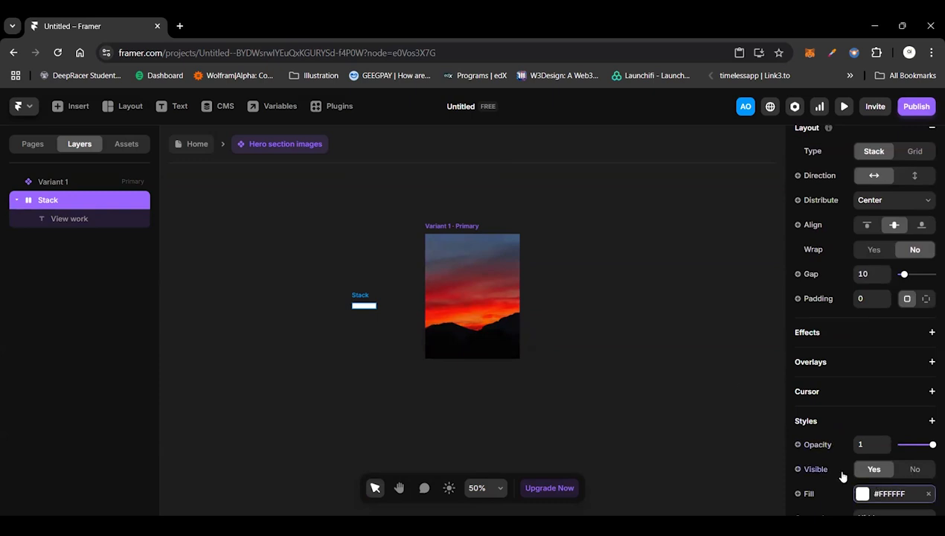
left_click(406, 408)
left_click(359, 296)
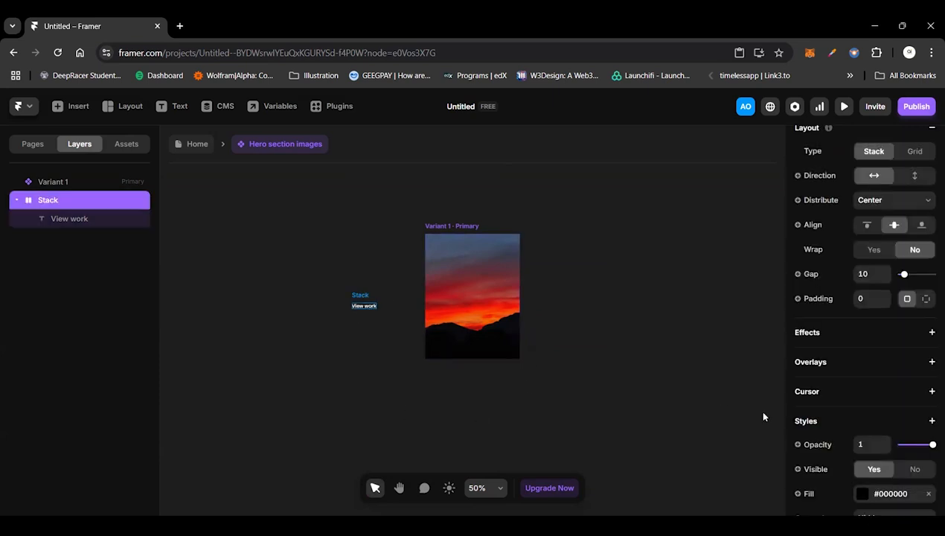
Step: Give the stack individual padding of 12 at top and bottom and 24 at left and right
scroll(892, 466, "down", 3)
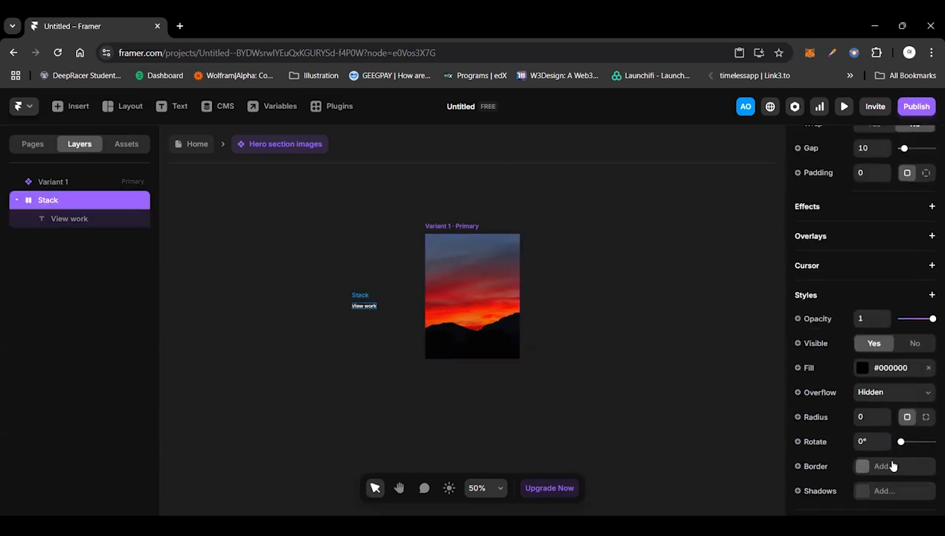
scroll(923, 417, "up", 3)
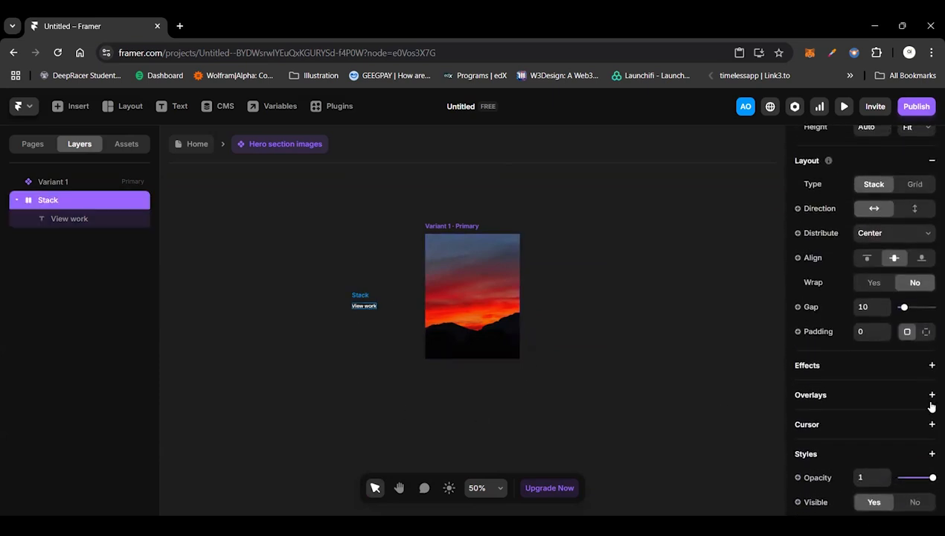
left_click(925, 337)
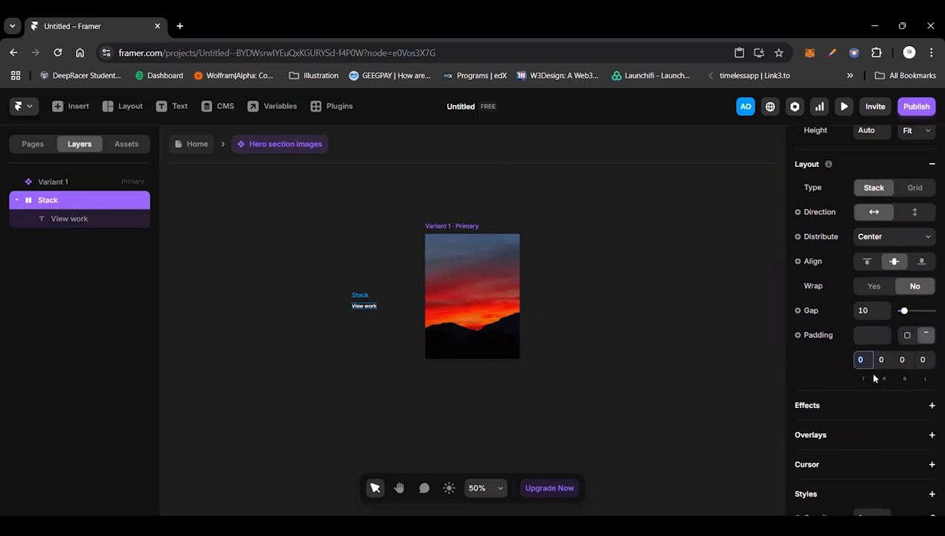
type("12")
left_click(900, 361)
type("12")
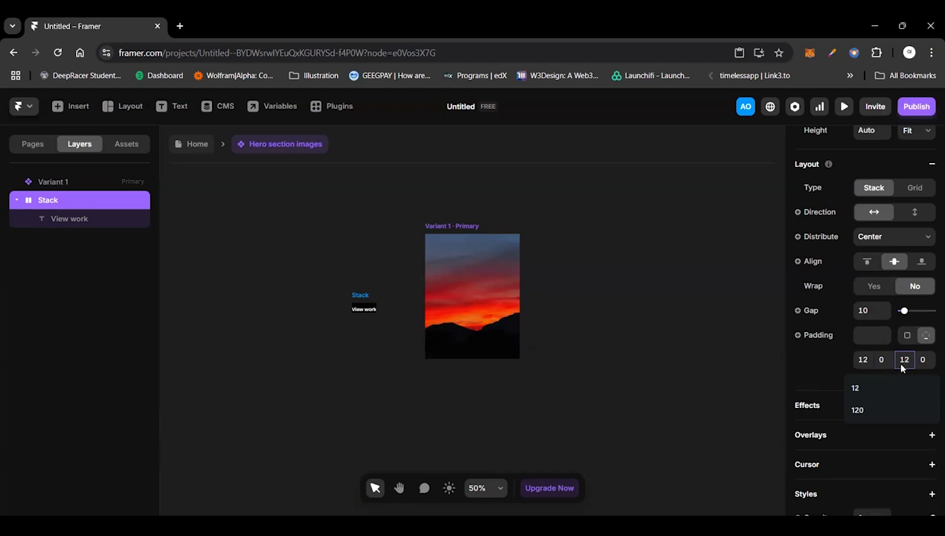
left_click(881, 360)
type("24")
left_click(923, 360)
type("24")
key("Return")
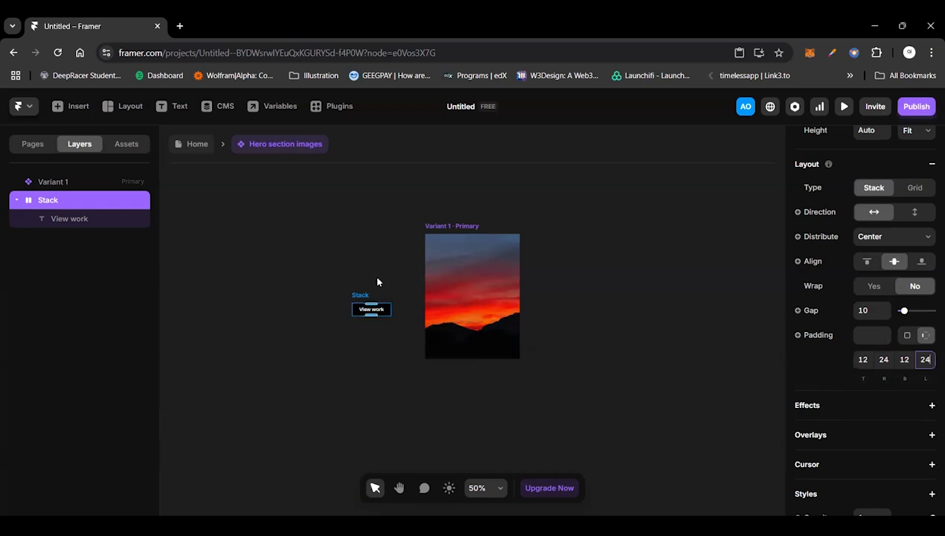
Step: Move the "View work" stack onto the image variant and center it there
left_click(376, 307)
left_click_drag(387, 316, 487, 302)
scroll(486, 302, "up", 2)
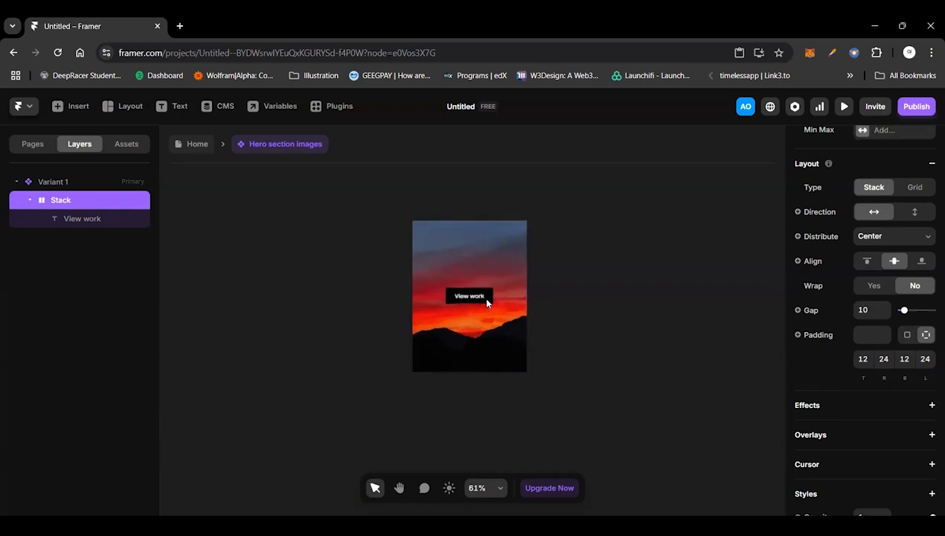
scroll(489, 301, "up", 2)
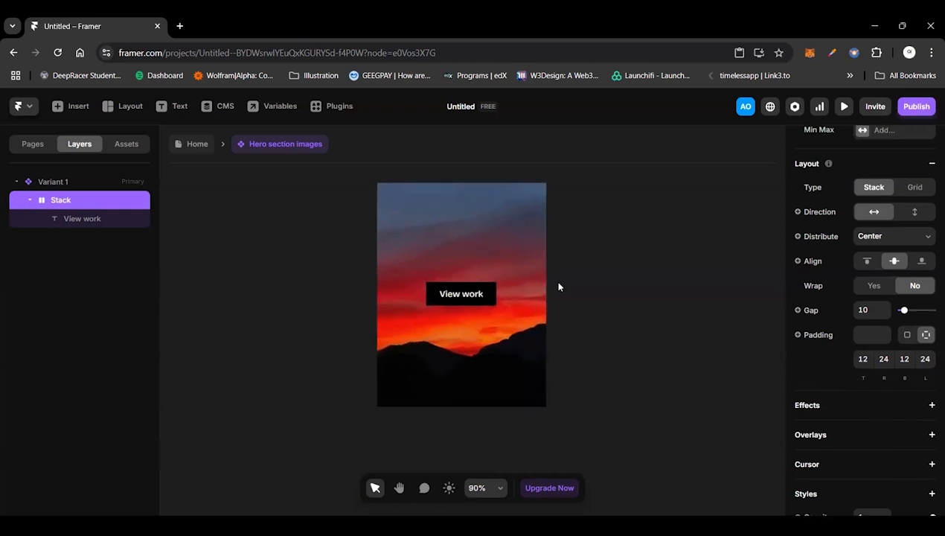
Step: Set the corner radius of the "View work" stack to 8
scroll(903, 394, "down", 4)
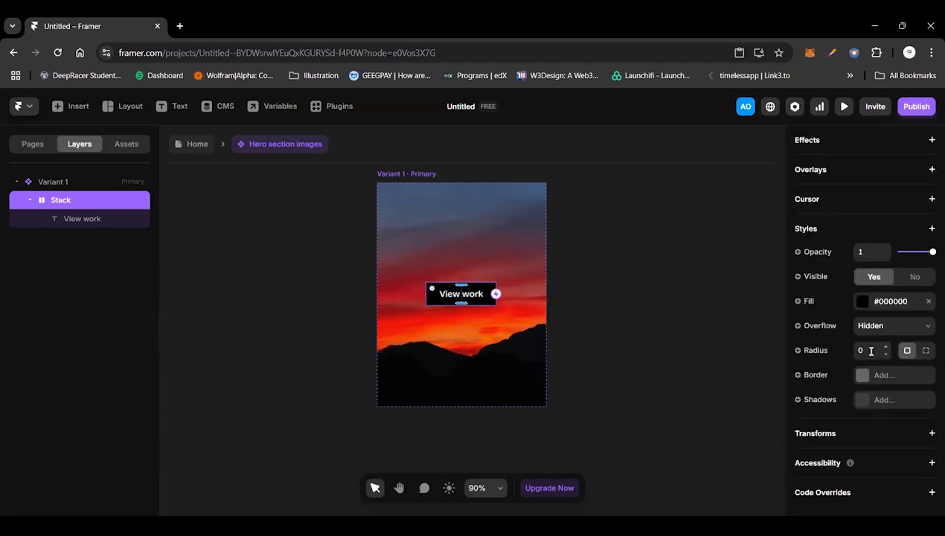
left_click(866, 349)
type("8")
Step: Reduce the opacity of the "View work" stack's black fill to 70%
left_click(872, 302)
left_click(711, 392)
type("90")
key("BackSpace")
key("BackSpace")
type("70")
key("Return")
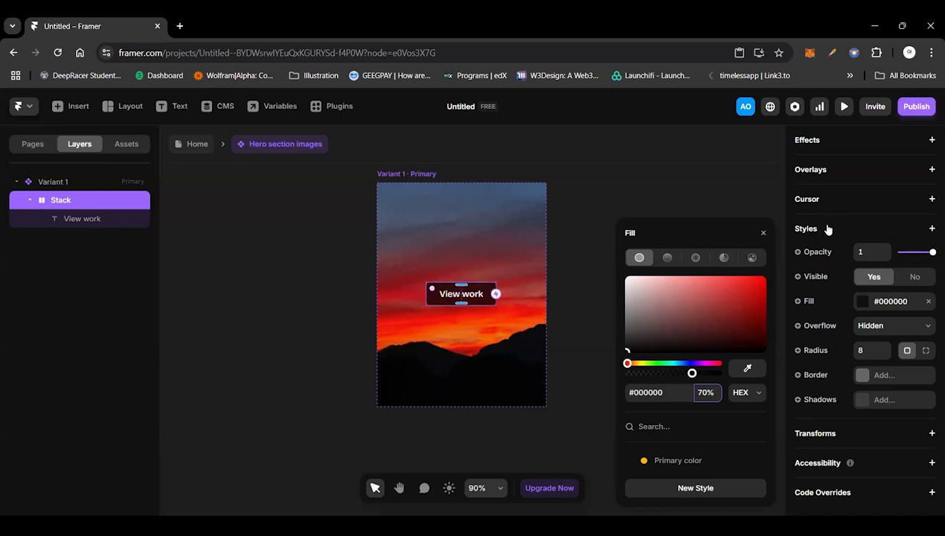
left_click(721, 178)
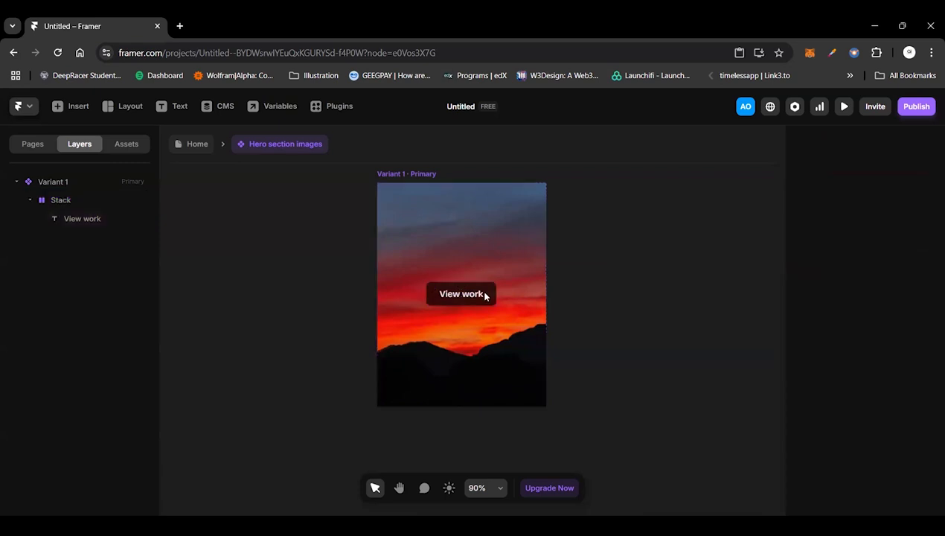
Step: Add a BG Blur filter to the "View work" stack and set it to 10
left_click(485, 296)
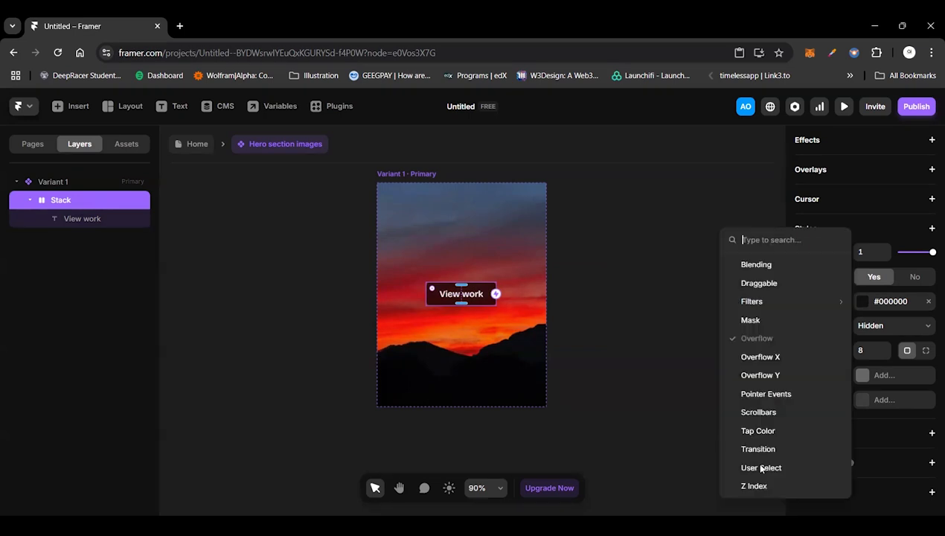
mouse_move(804, 301)
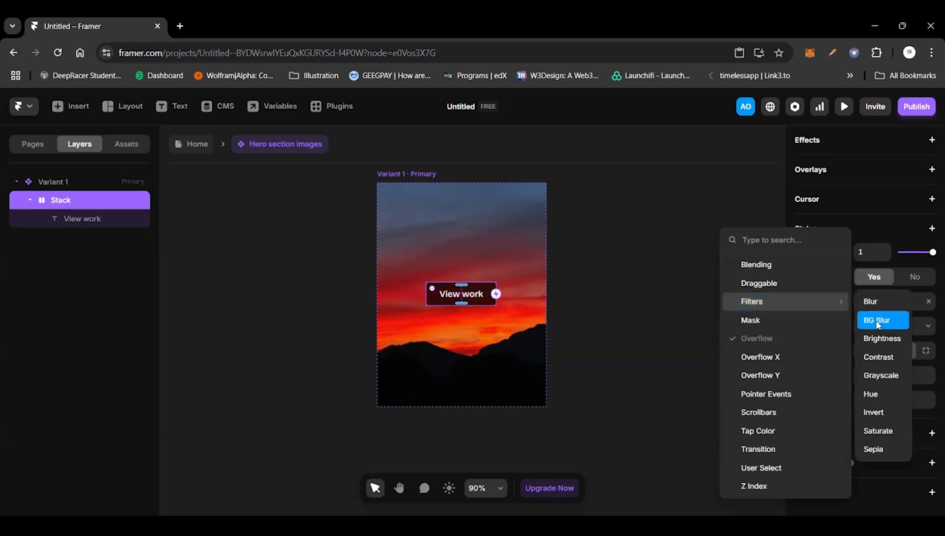
left_click(876, 326)
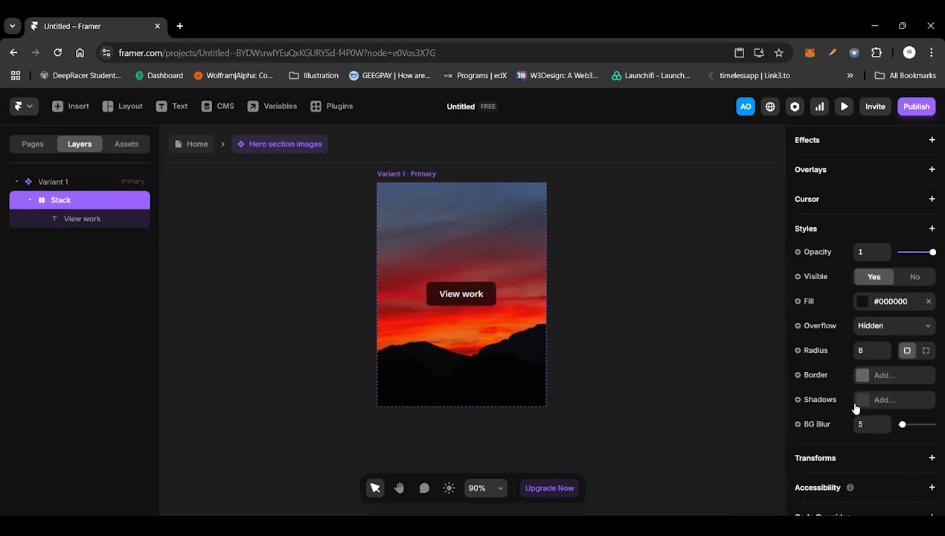
left_click(869, 425)
type("10")
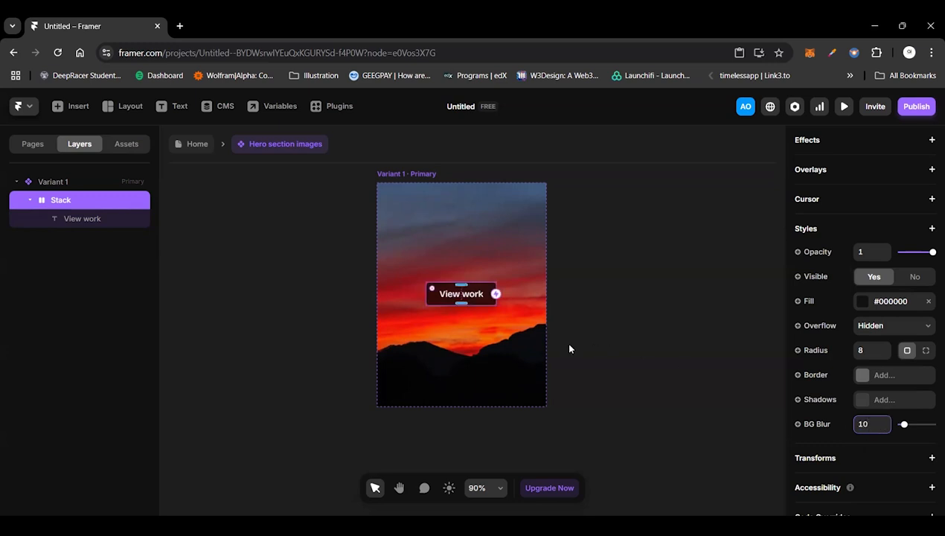
Step: Add a solid white border of width 1 to the "View work" stack
left_click(861, 375)
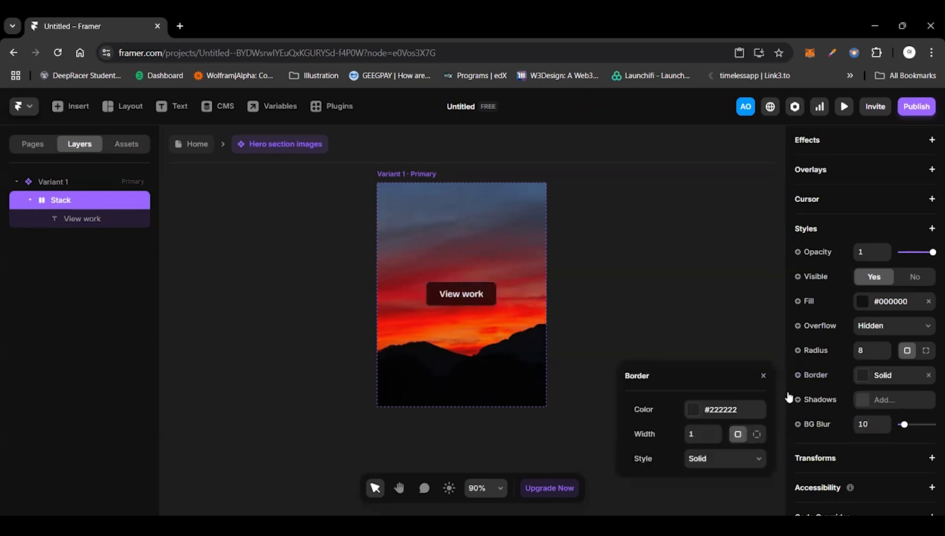
left_click(709, 414)
left_click_drag(627, 334, 598, 272)
left_click(592, 320)
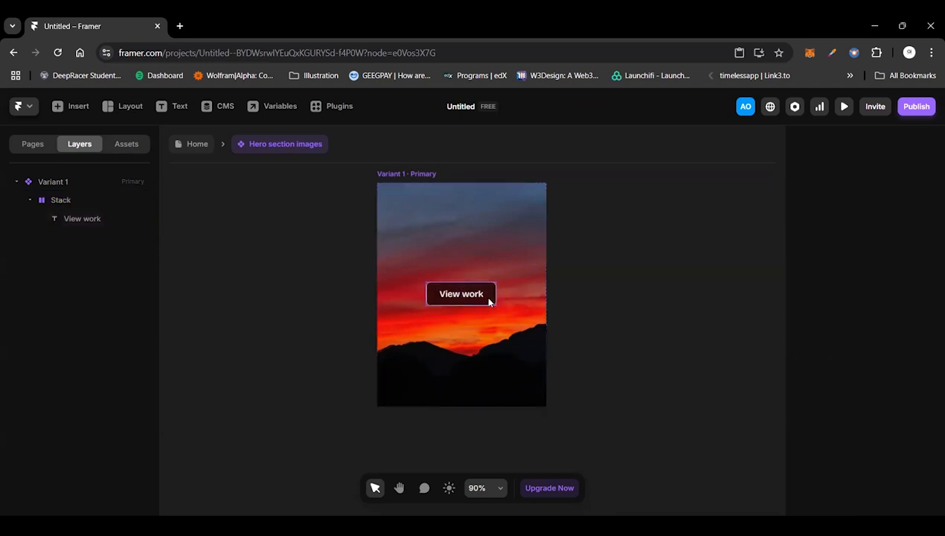
left_click(529, 354)
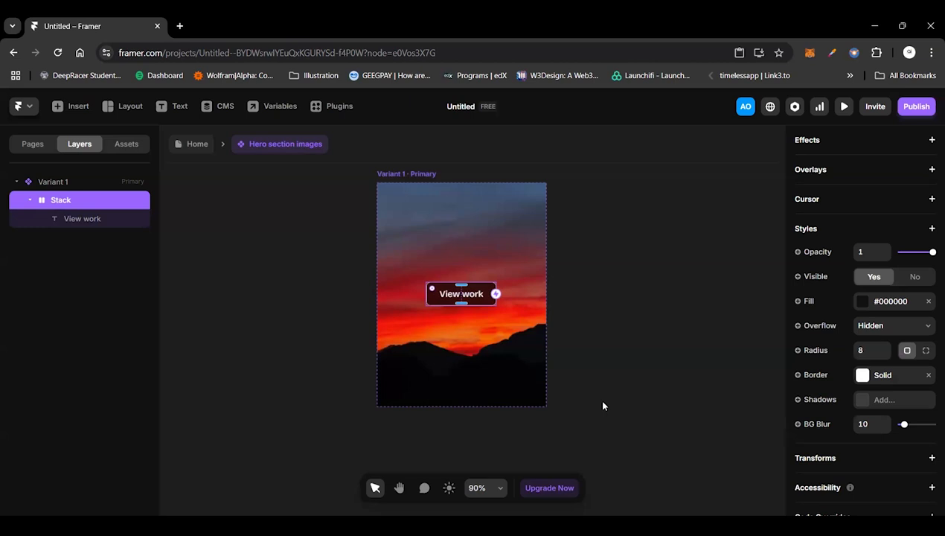
Step: Rename the primary variant of the image component as "Work card"
double_click(430, 176)
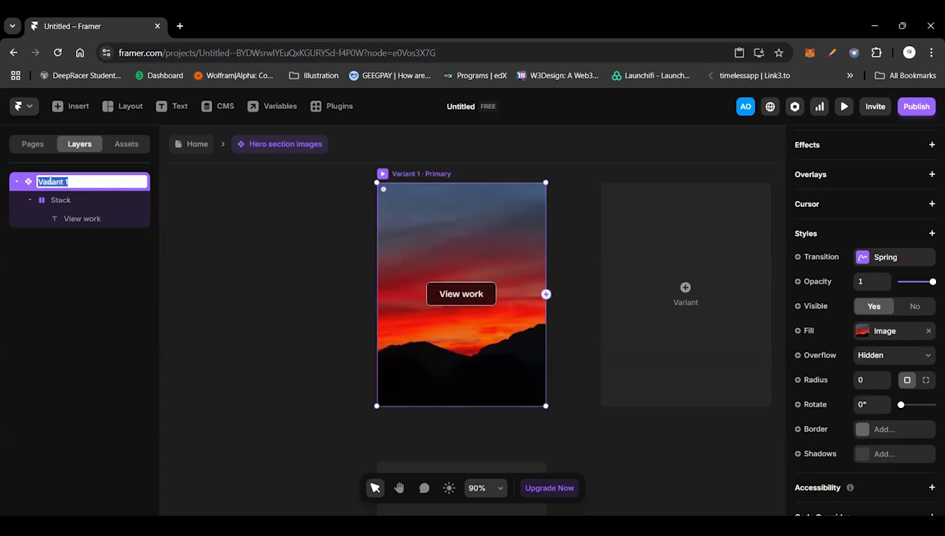
type("Portfol")
key("BackSpace")
key("BackSpace")
key("BackSpace")
key("BackSpace")
key("BackSpace")
key("BackSpace")
key("BackSpace")
type("Work card")
key("Return")
left_click(229, 288)
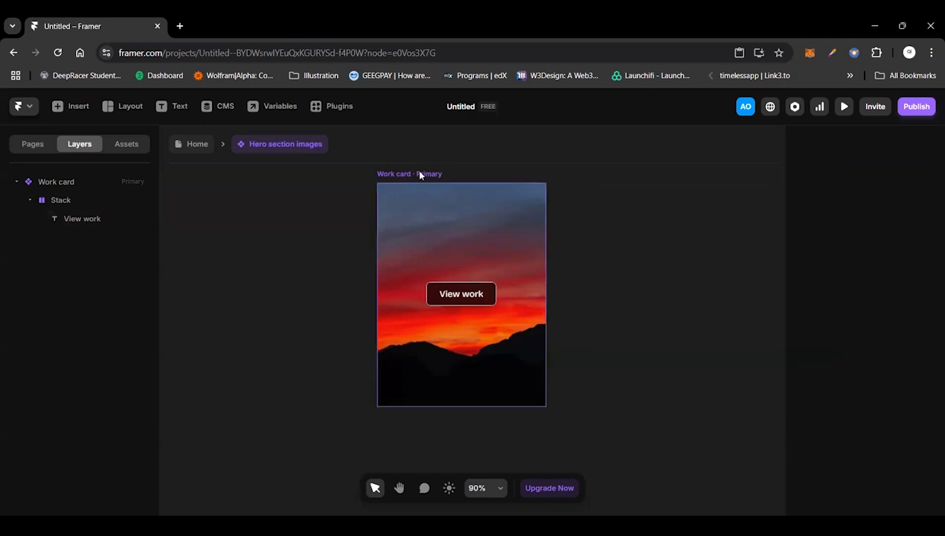
Step: Add a Hover variant to the primary Work card
left_click(414, 265)
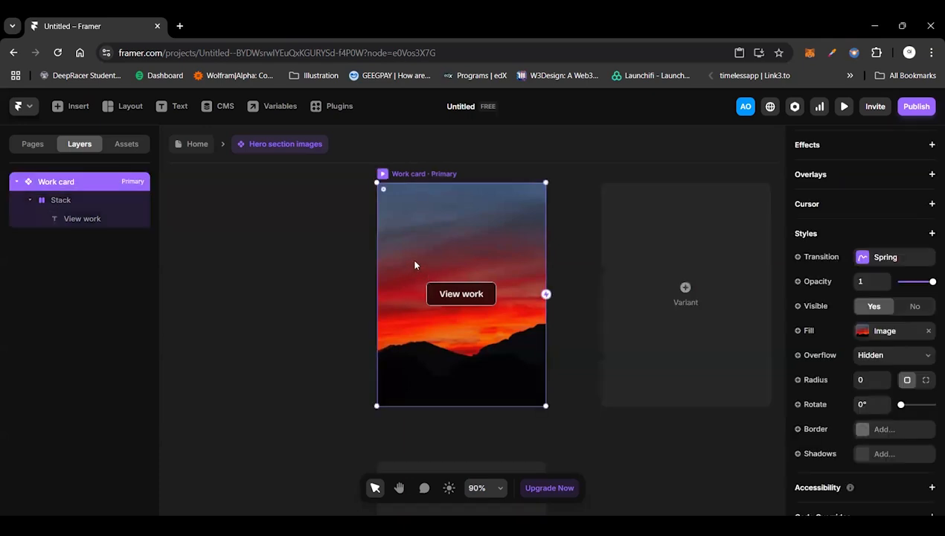
scroll(414, 267, "down", 3)
left_click(461, 433)
left_click(487, 447)
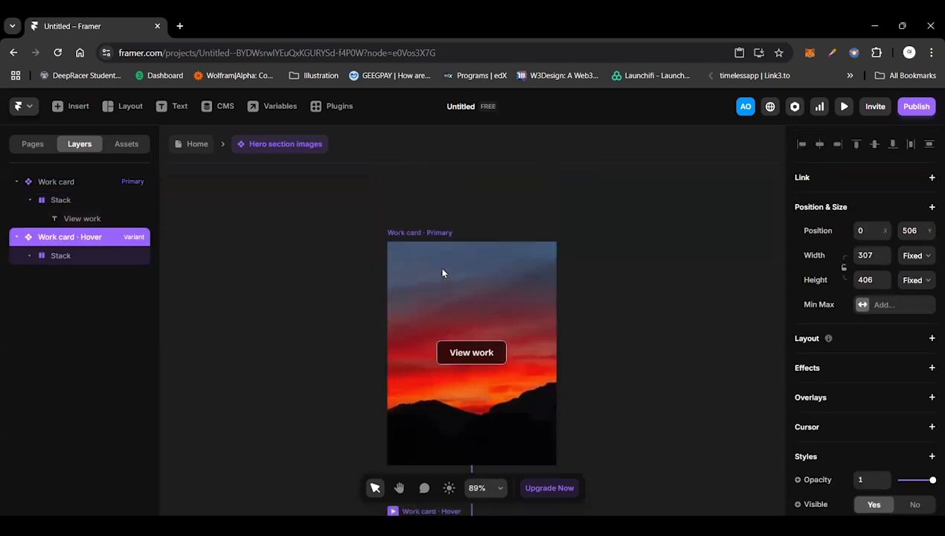
Step: Add a Grayscale filter to the primary Work card and set it to 100%
left_click(442, 273)
left_click(435, 233)
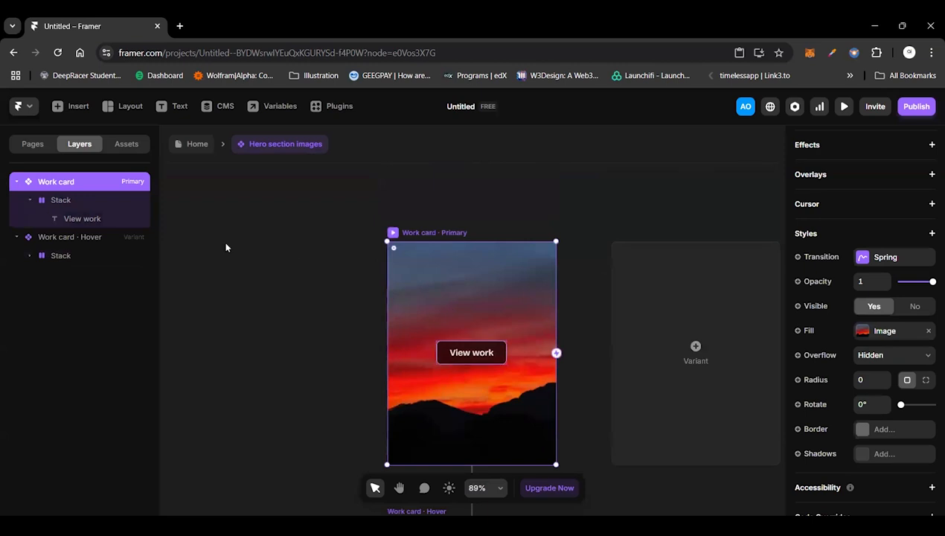
left_click(862, 331)
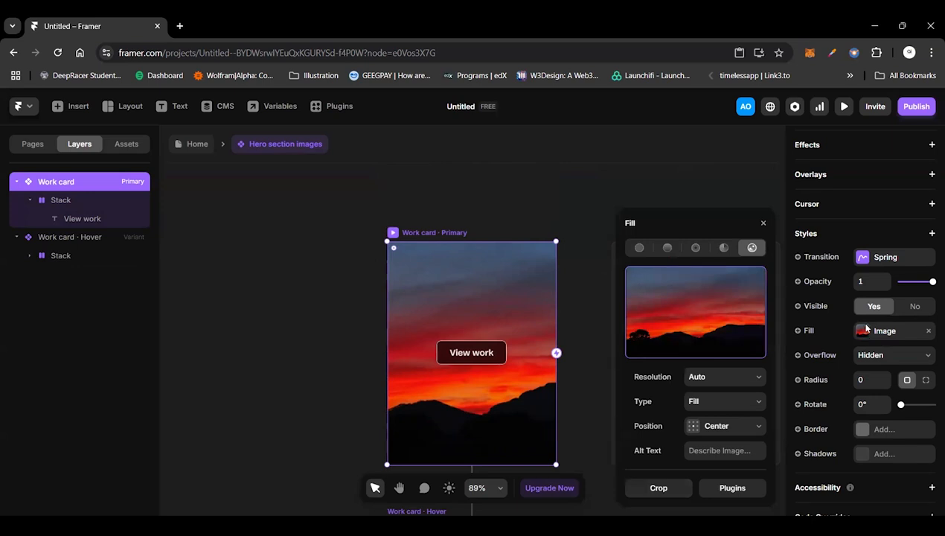
left_click(868, 231)
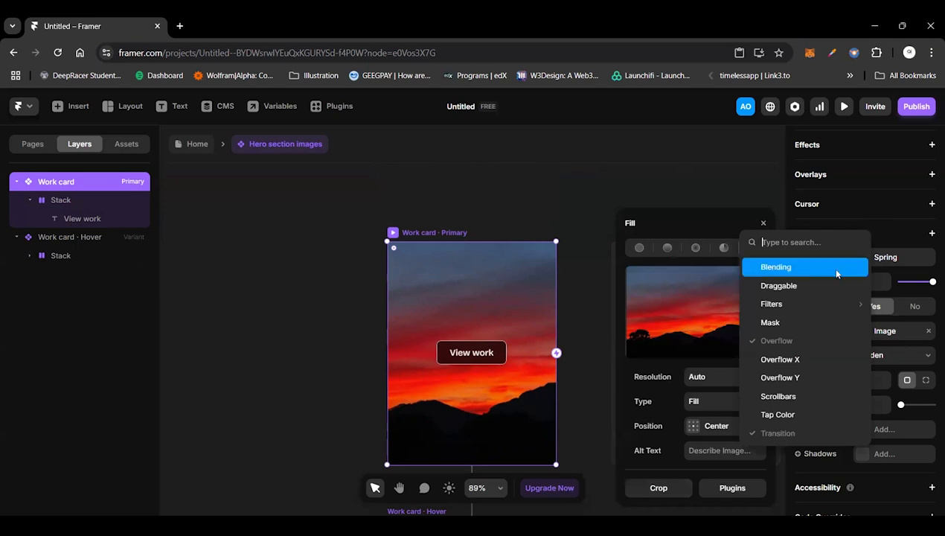
mouse_move(825, 305)
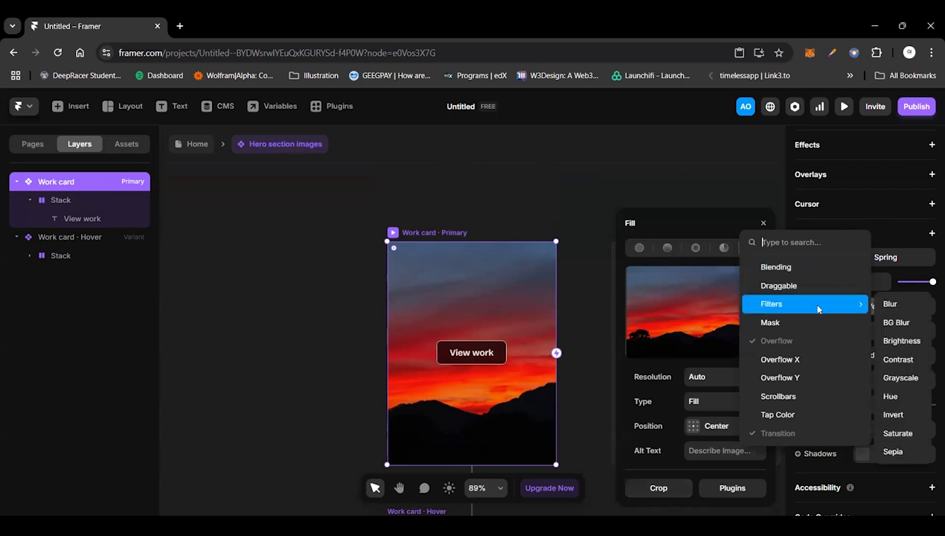
left_click(898, 378)
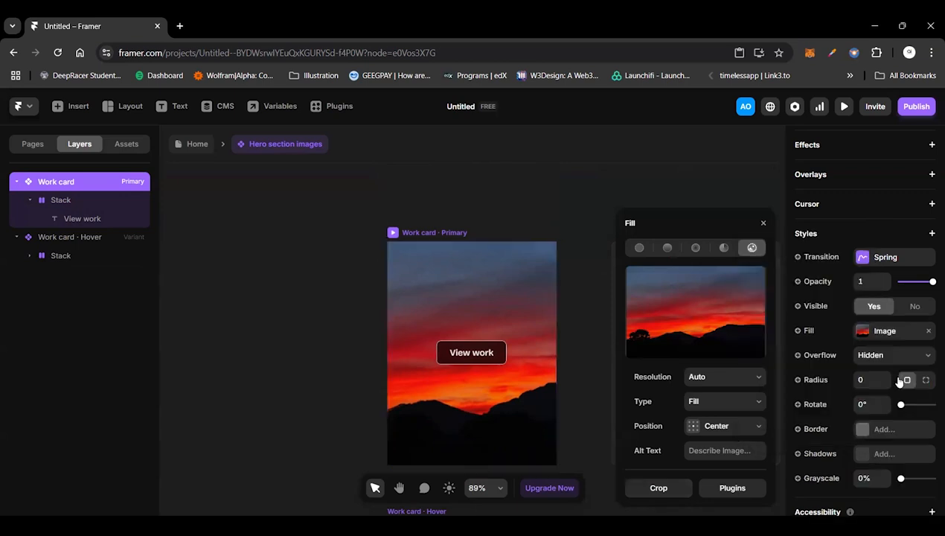
left_click_drag(900, 478, 933, 477)
left_click(605, 354)
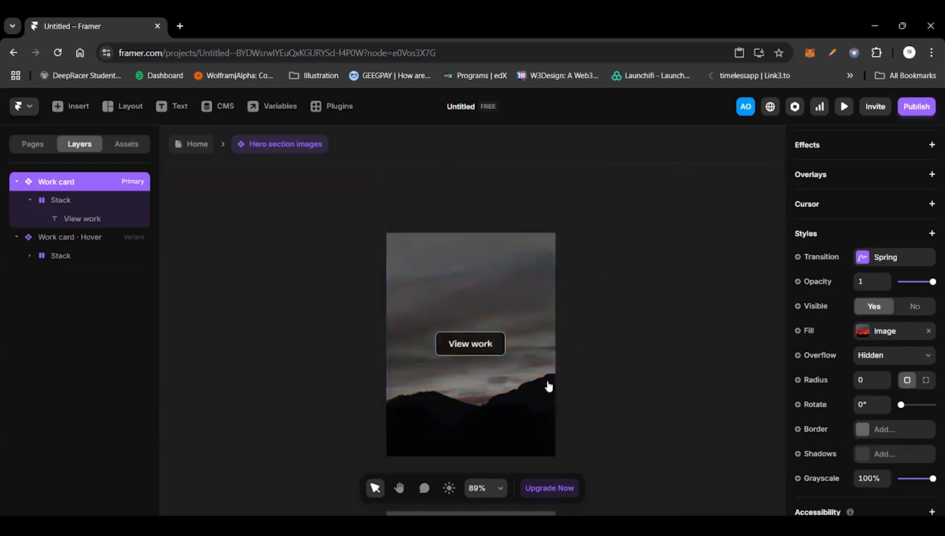
Step: Hide the "View work" stack in the primary Work card by setting its visibility to No
scroll(484, 375, "down", 2)
scroll(428, 372, "down", 1)
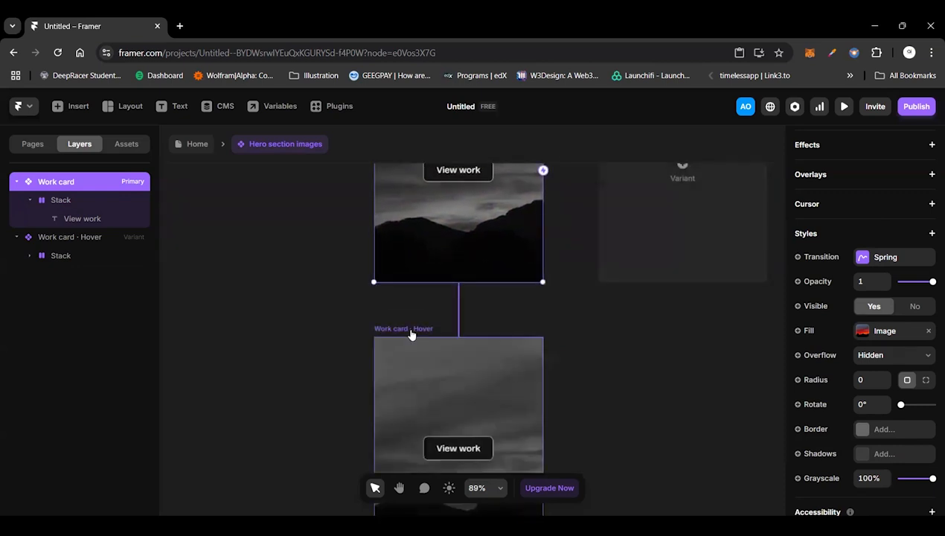
scroll(411, 335, "up", 1)
scroll(411, 335, "up", 1)
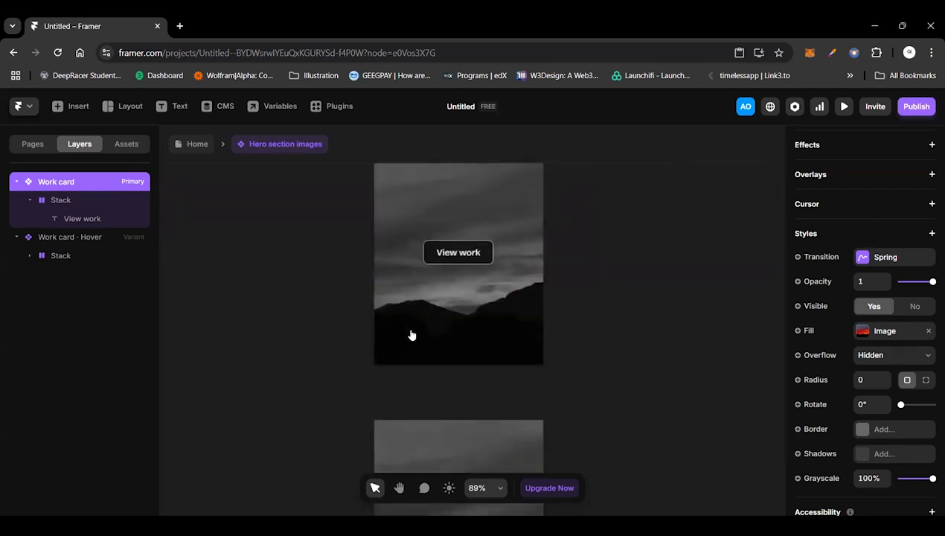
scroll(410, 335, "down", 3)
scroll(411, 335, "up", 4)
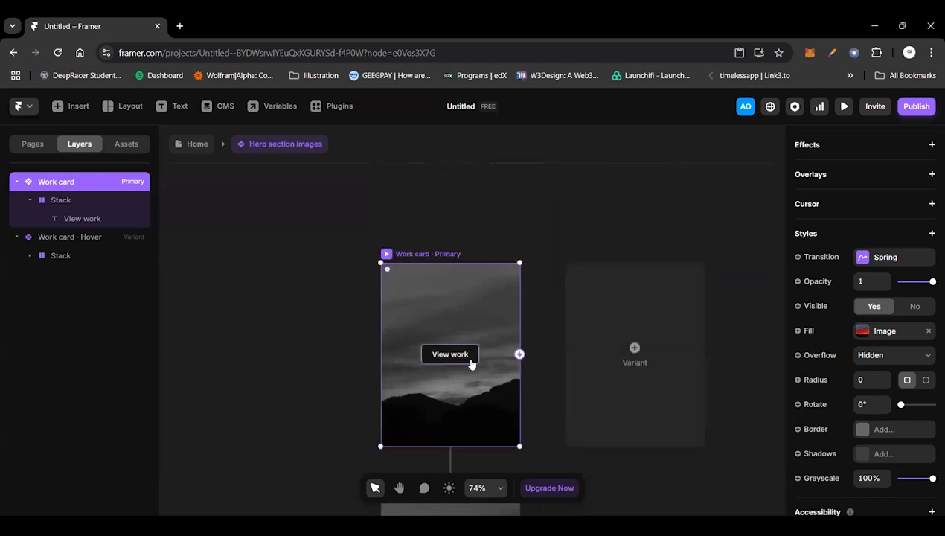
left_click(471, 364)
scroll(471, 364, "down", 2)
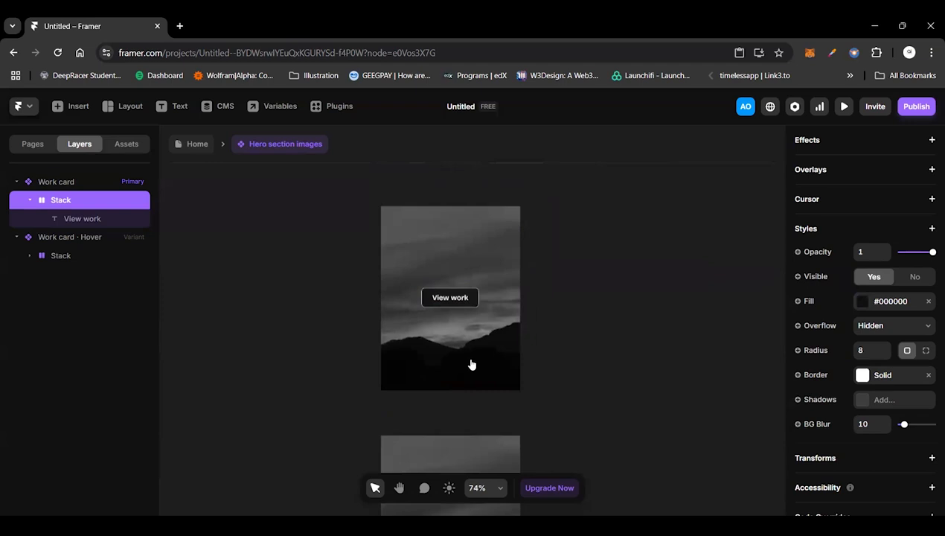
scroll(471, 364, "down", 1)
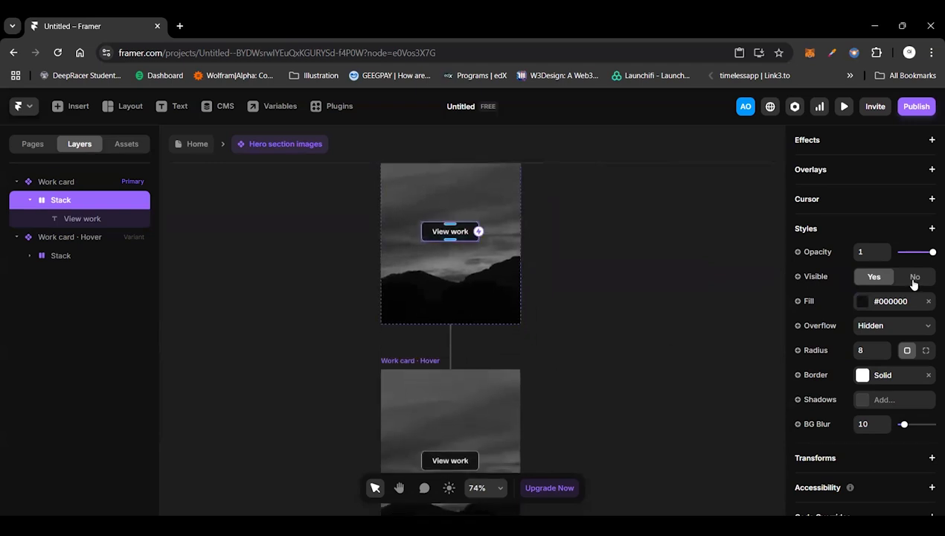
left_click(913, 279)
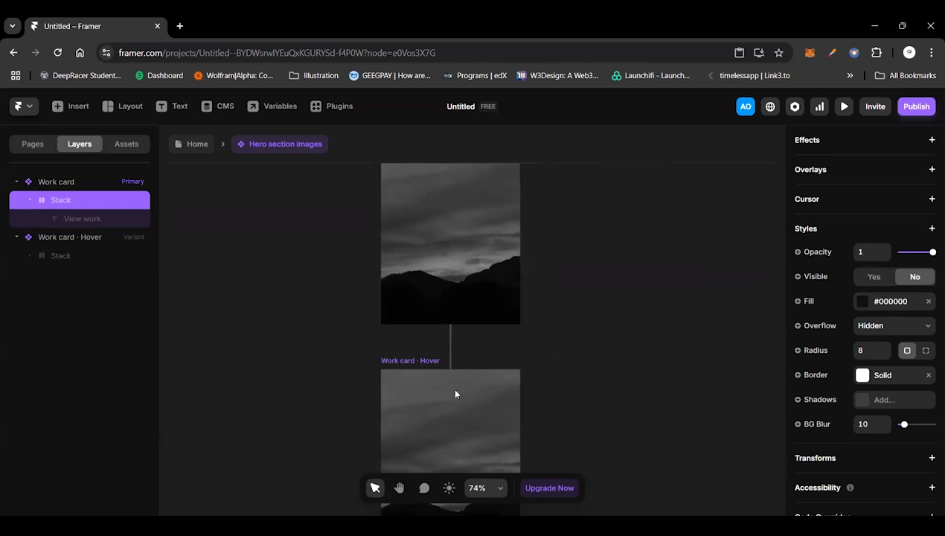
Step: Set the Grayscale of the Work card's Hover variant to 0%
scroll(453, 395, "down", 2)
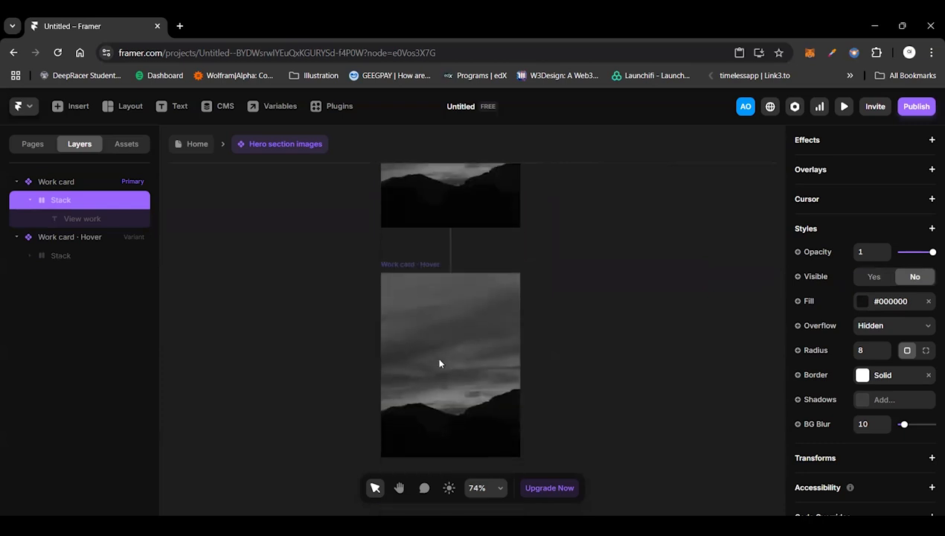
left_click(414, 266)
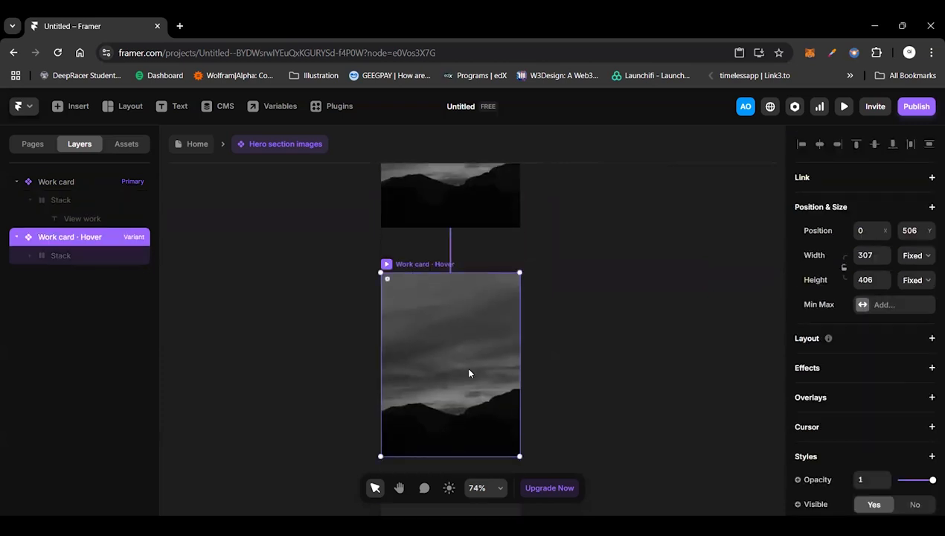
scroll(871, 444, "down", 4)
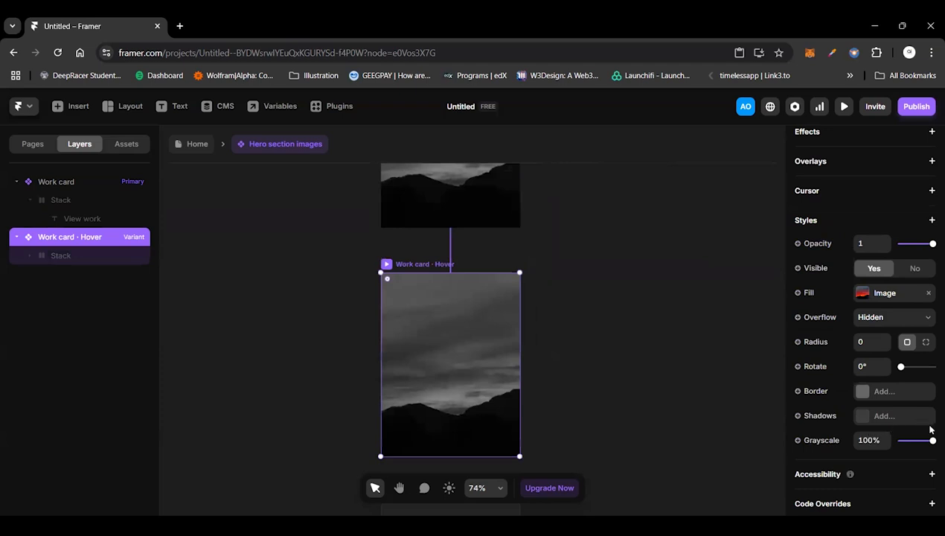
left_click_drag(930, 430, 476, 381)
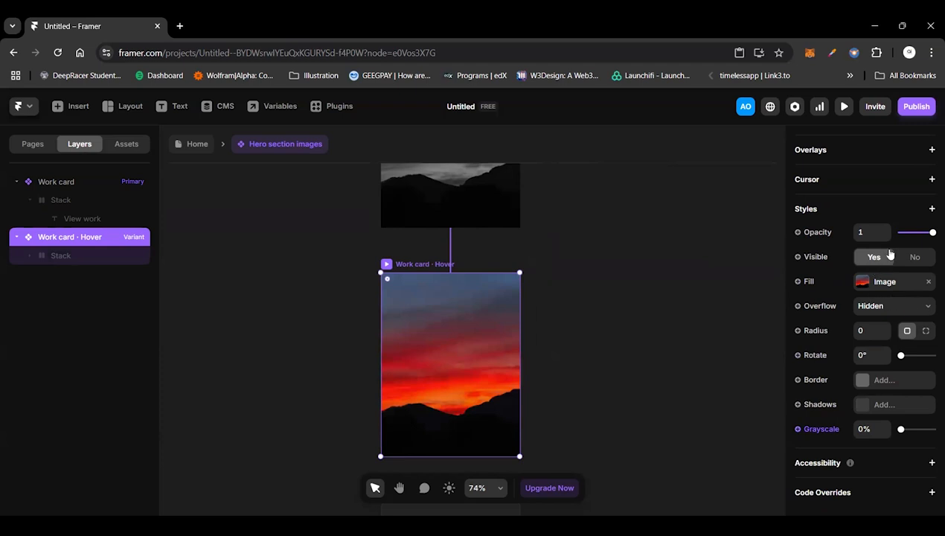
Step: Rename the stack inside the primary Work card as "Work button"
left_click(60, 254)
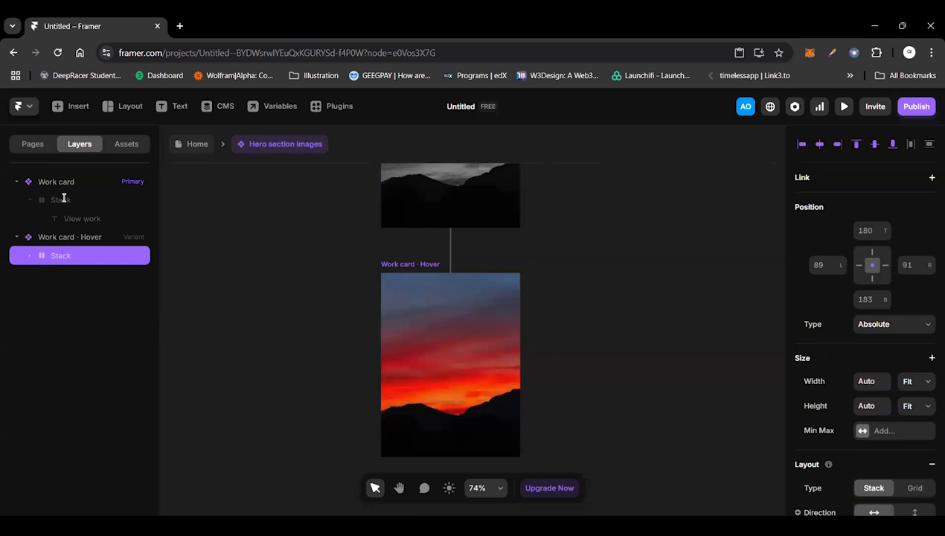
double_click(63, 199)
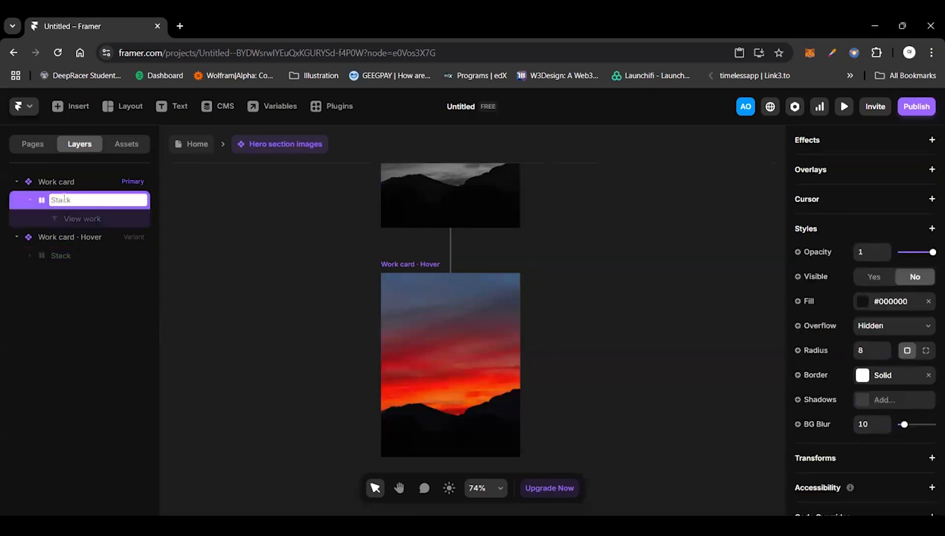
type("Work button")
Step: Make the Work button visible in the Work card's Hover variant
left_click(79, 255)
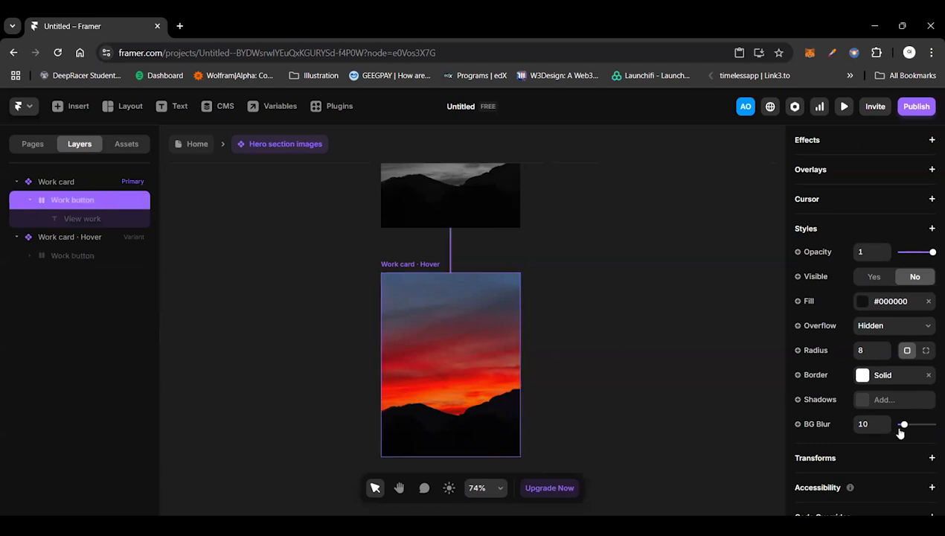
scroll(884, 335, "down", 3)
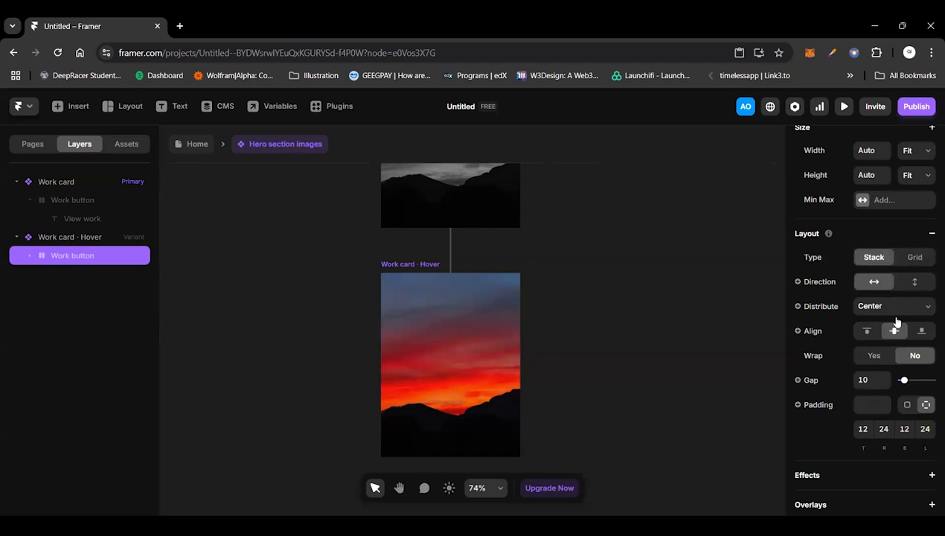
scroll(893, 326, "down", 4)
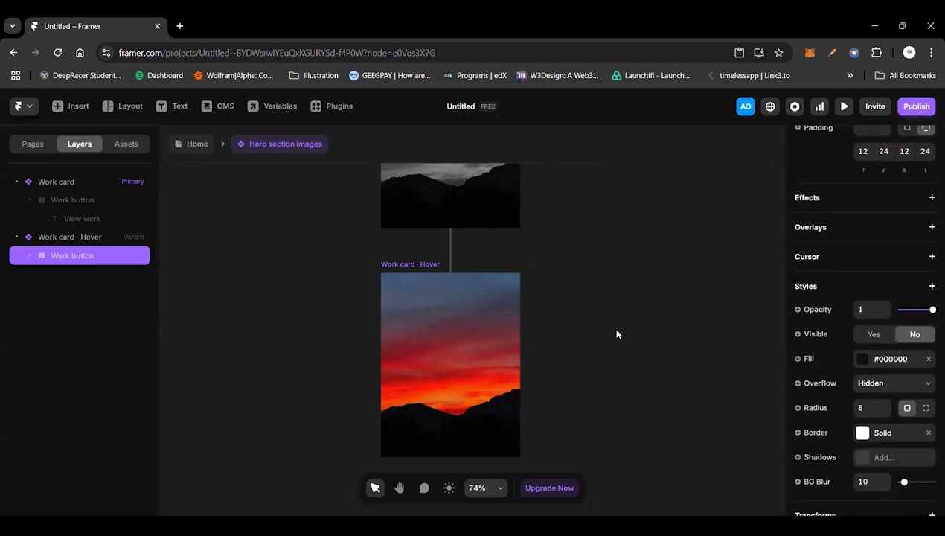
scroll(616, 334, "up", 1)
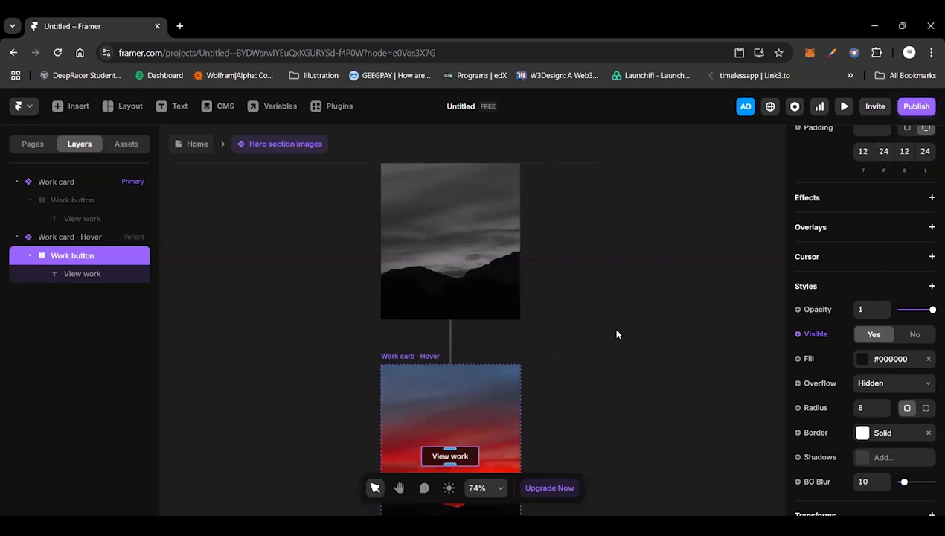
Step: Create an image variable for the primary Work card's fill and name it "Work image"
scroll(429, 263, "up", 3)
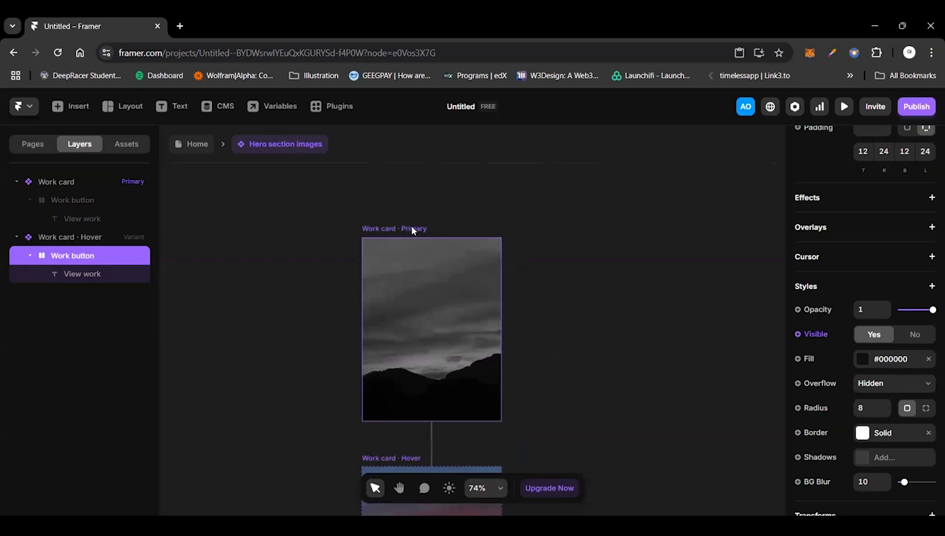
left_click(363, 278)
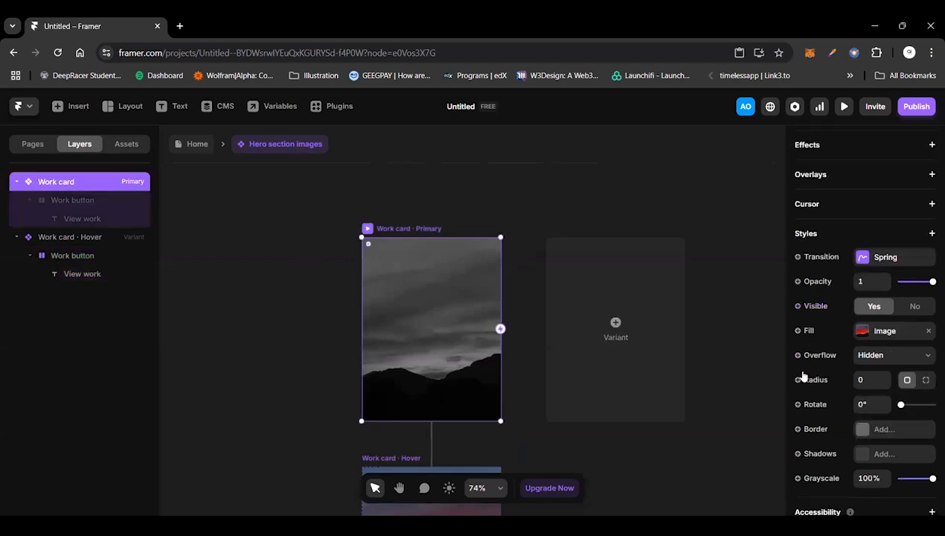
left_click(810, 331)
mouse_move(823, 357)
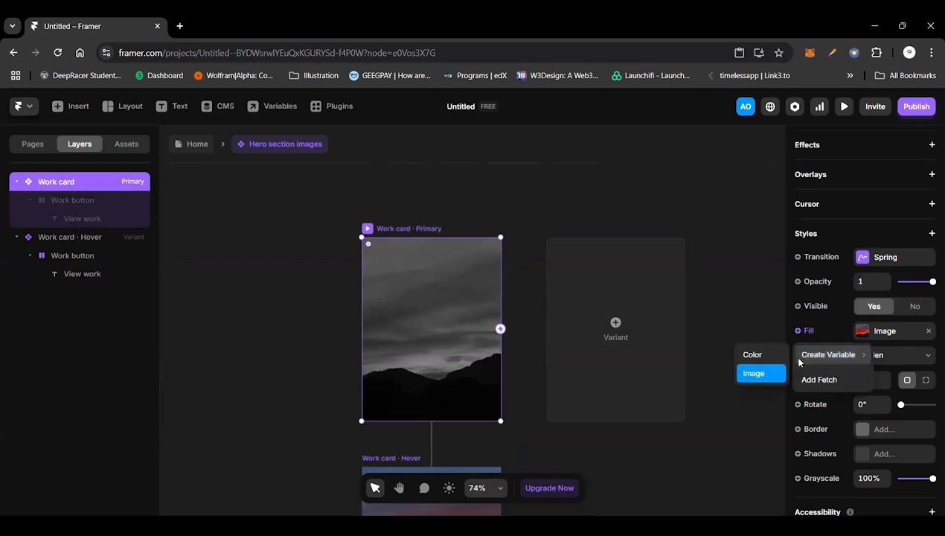
left_click(589, 314)
left_click(756, 376)
key("Home")
type("Work")
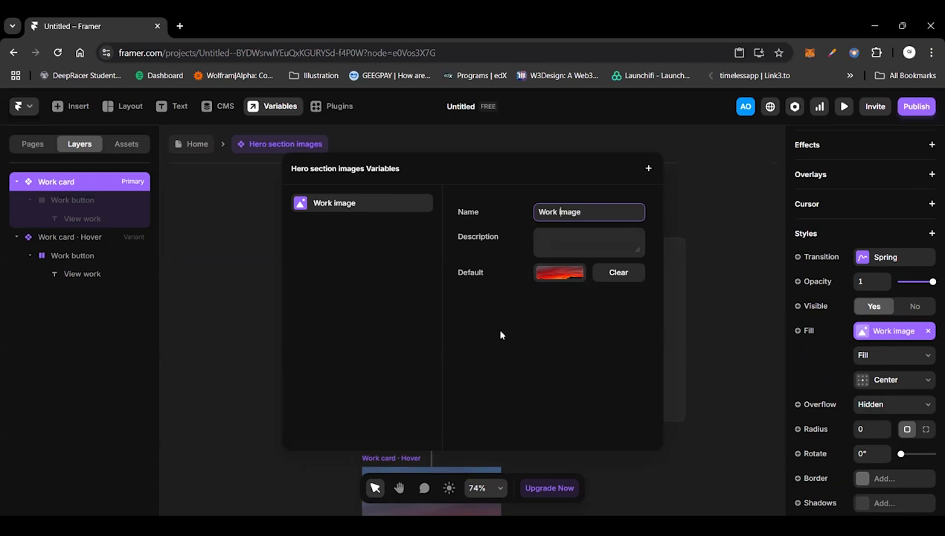
key("Escape")
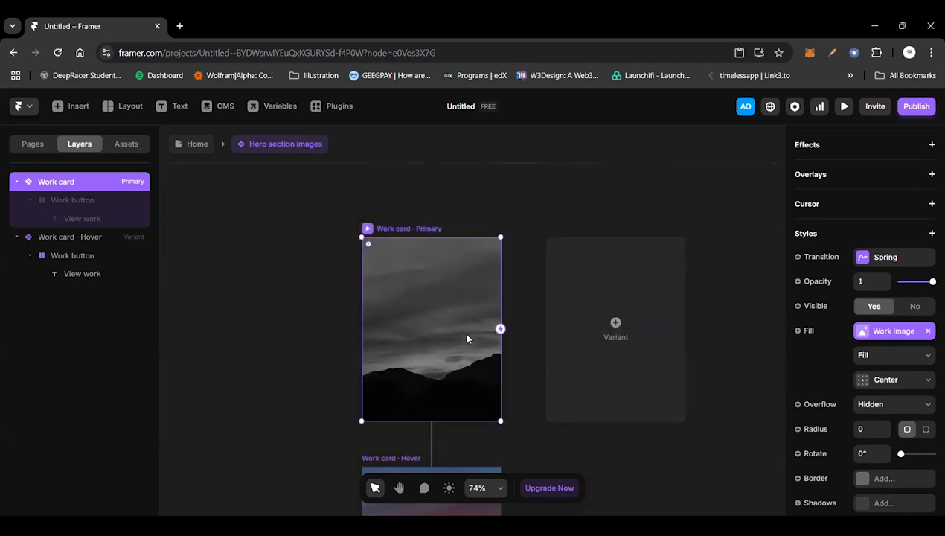
Step: Add a link to the Work button in the primary Work card and create a variable for its destination
scroll(467, 339, "down", 3)
left_click(72, 199)
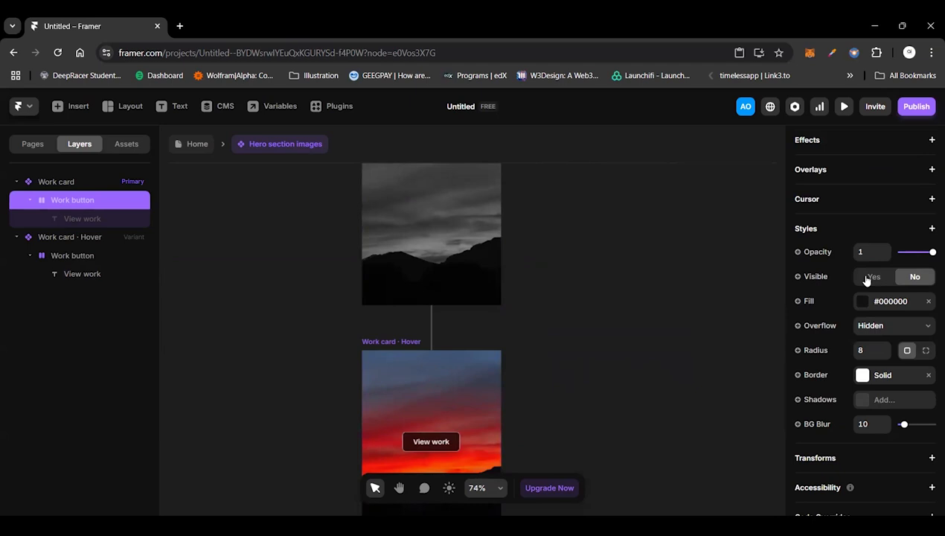
scroll(865, 279, "up", 6)
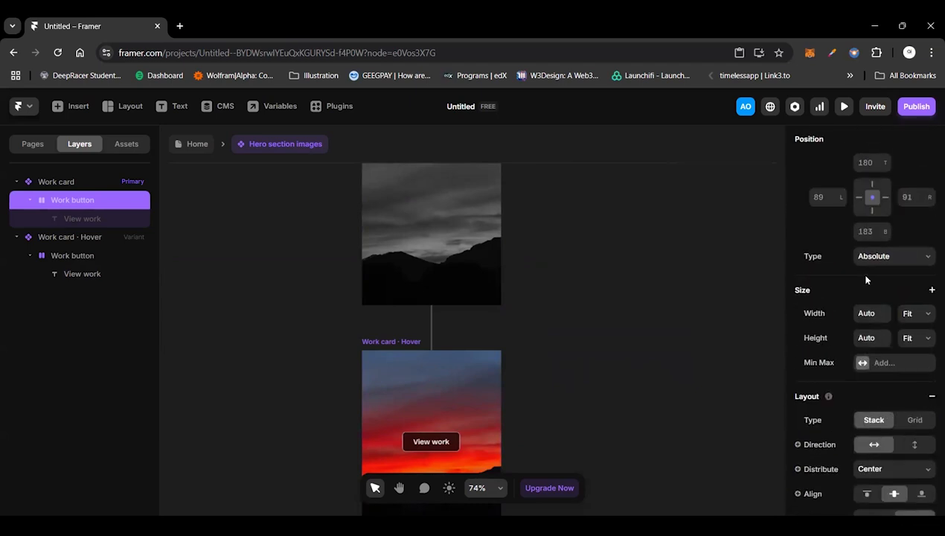
scroll(866, 279, "up", 3)
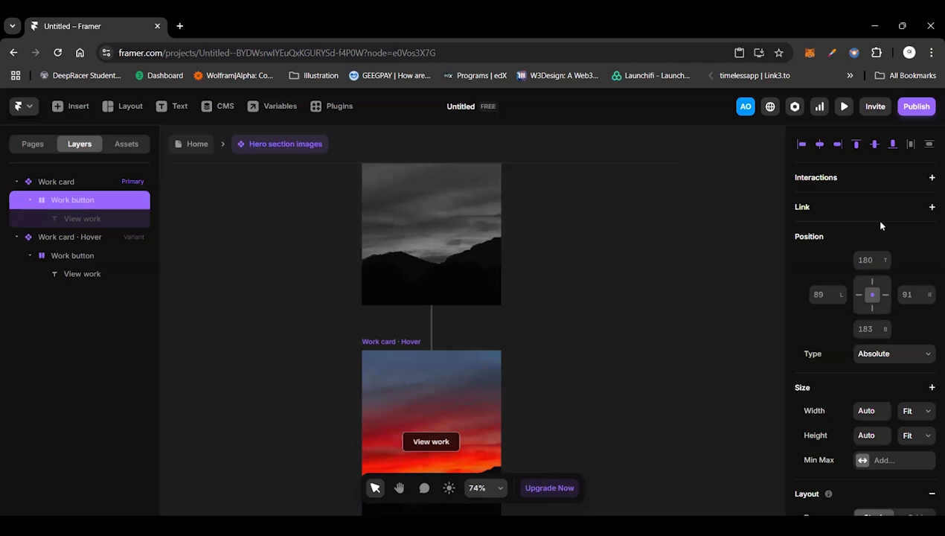
left_click(922, 213)
left_click(805, 230)
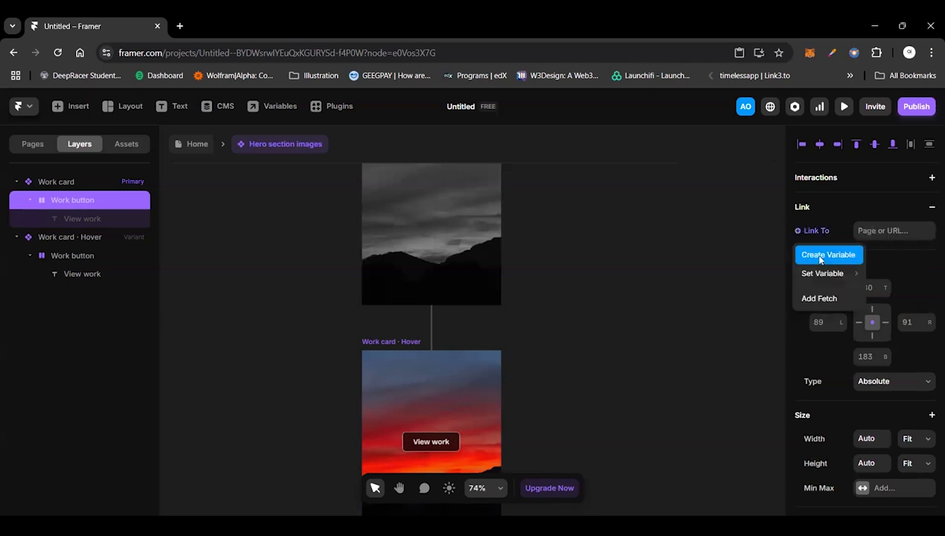
left_click(813, 256)
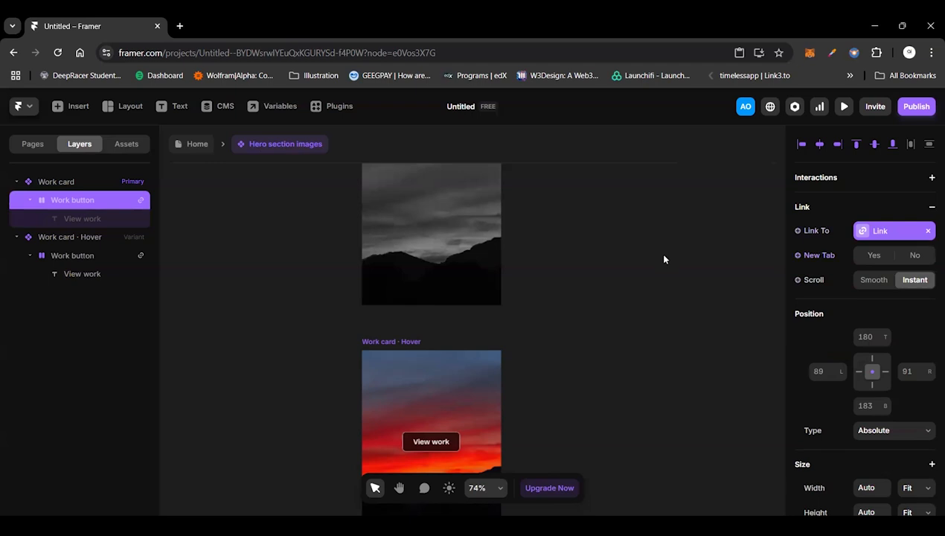
left_click(563, 303)
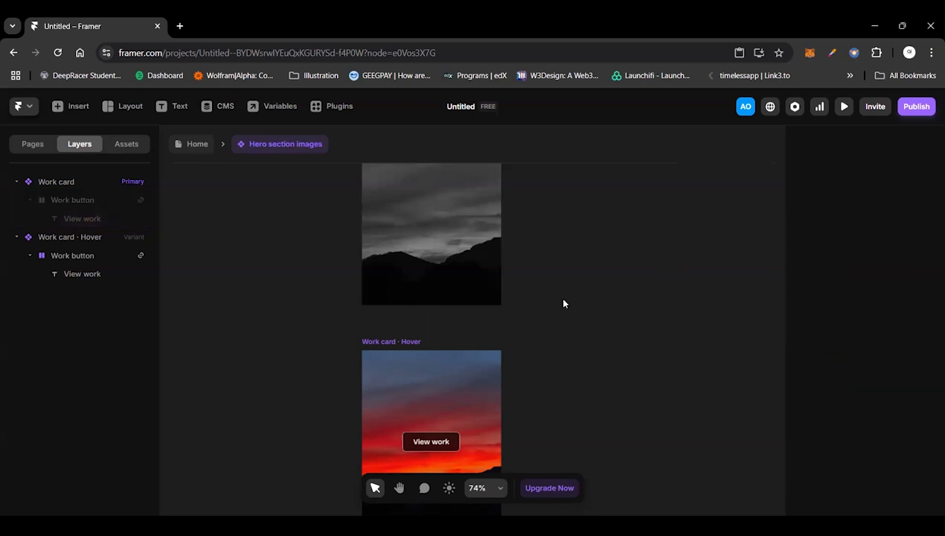
Step: Return from the component to the Home page and select the name headline in the Hero section
left_click(196, 148)
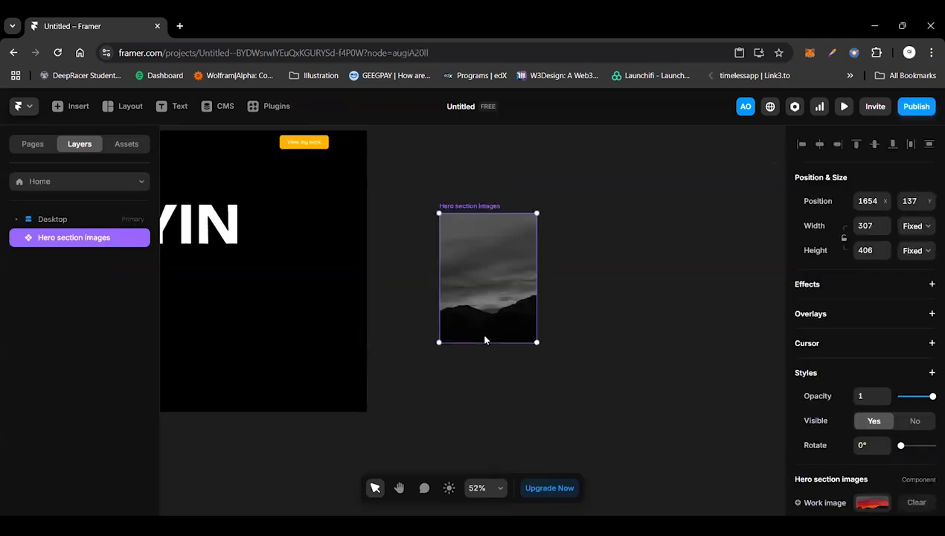
scroll(584, 296, "left", 1)
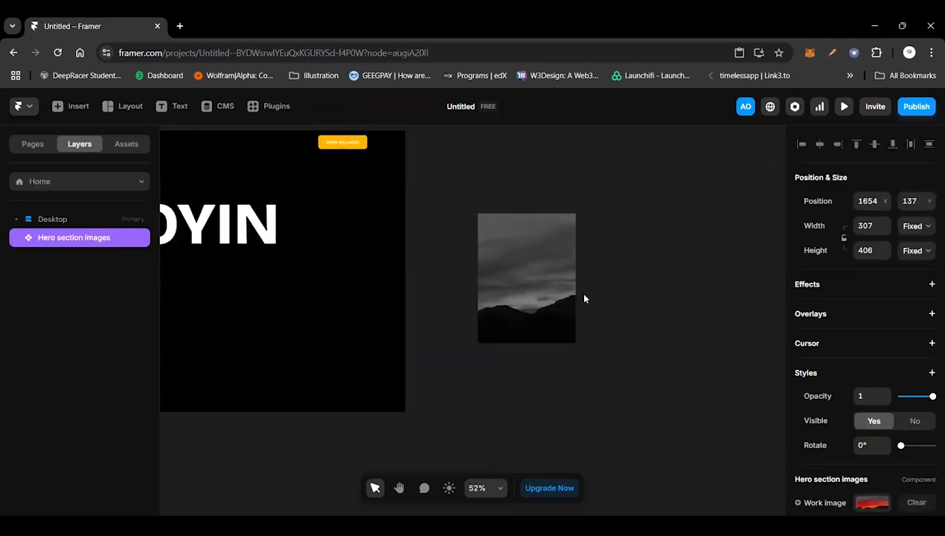
scroll(584, 298, "left", 5)
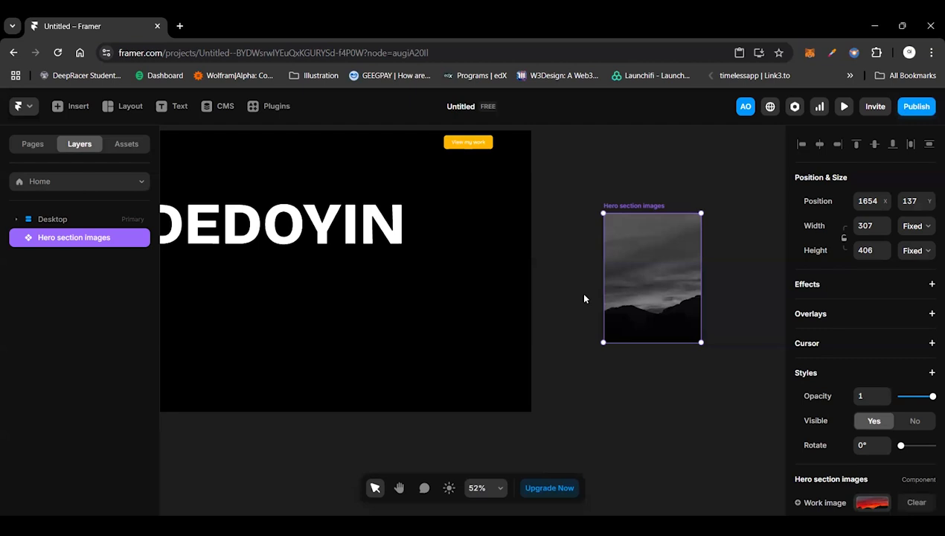
scroll(584, 299, "left", 3)
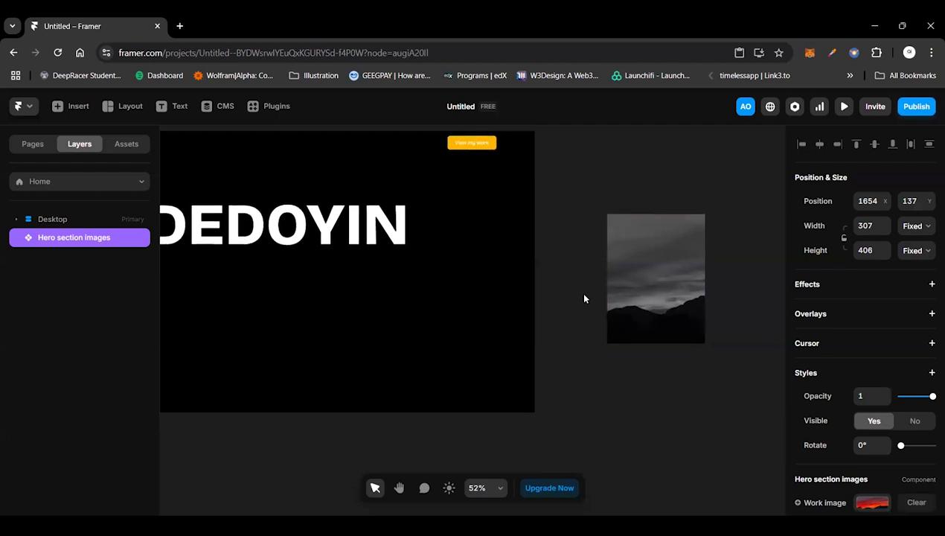
scroll(584, 298, "left", 2)
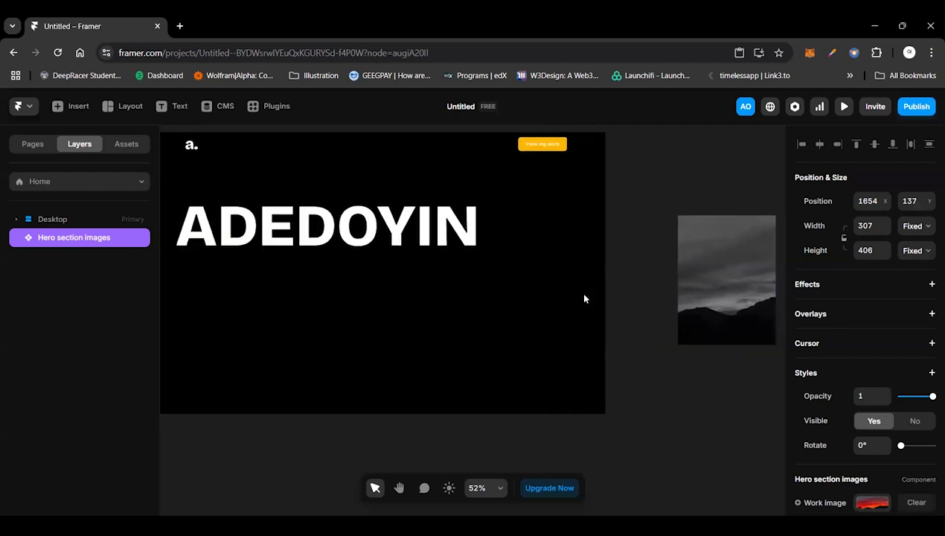
scroll(583, 298, "left", 2)
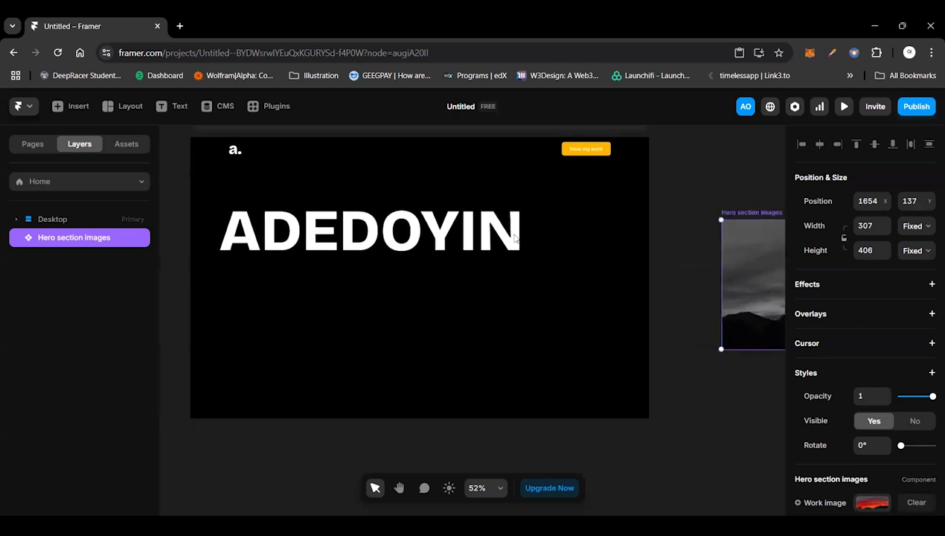
left_click(531, 280)
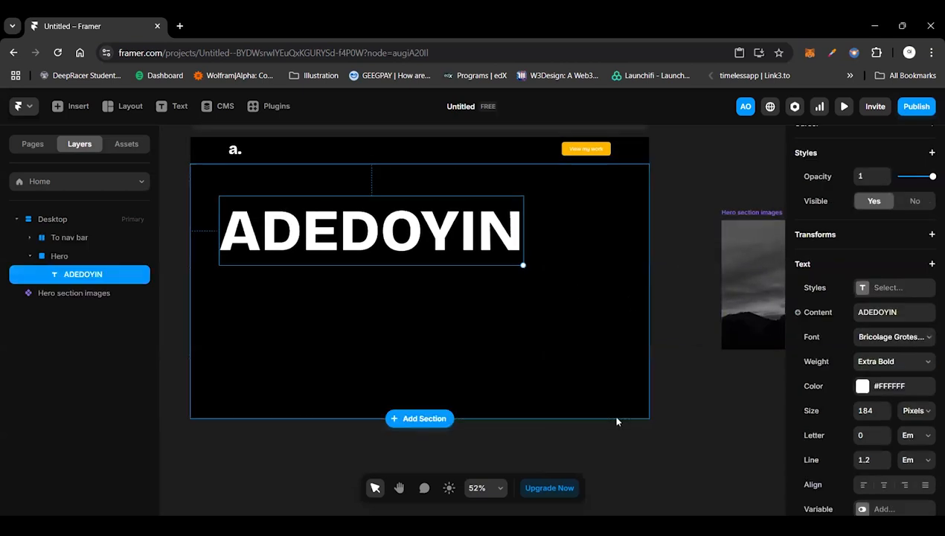
scroll(616, 422, "down", 3)
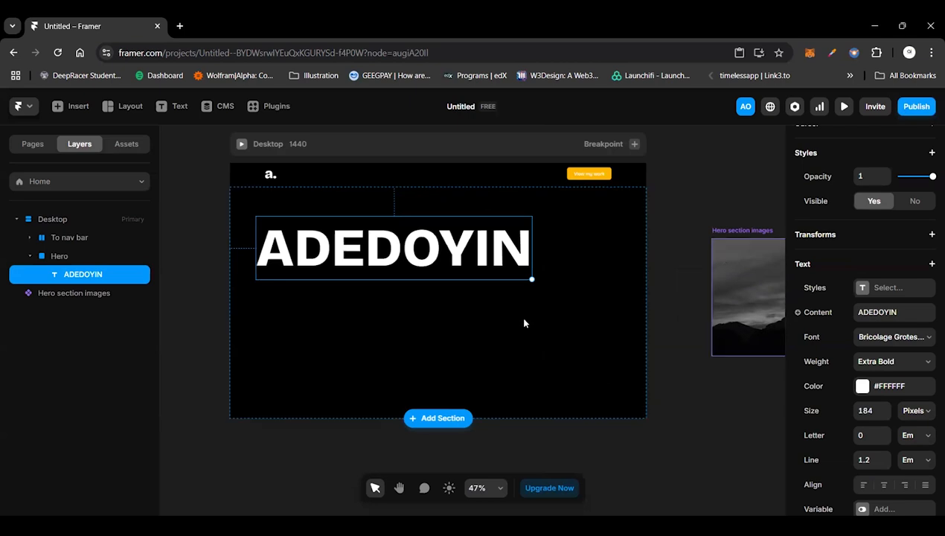
Step: Insert a Ticker component into the Hero section, below the name headline
left_click(78, 105)
type("t")
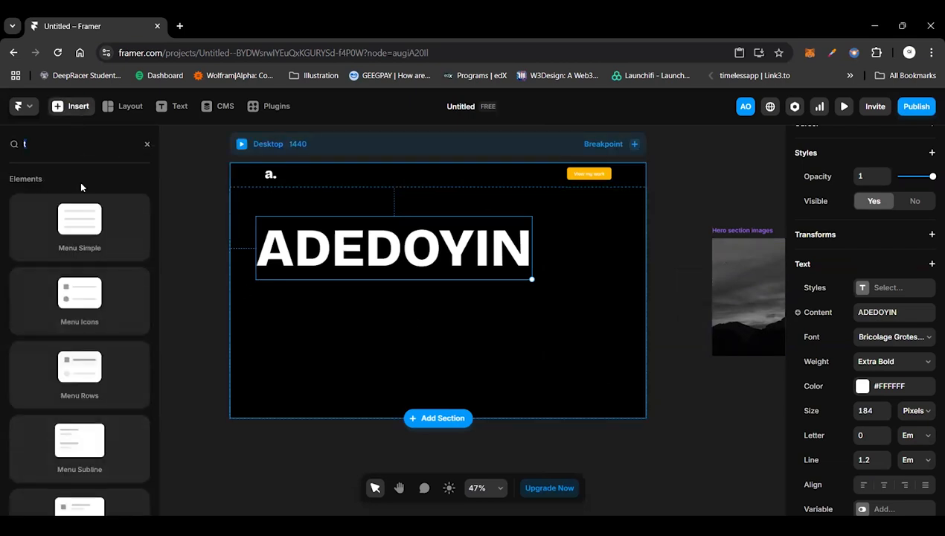
left_click(147, 143)
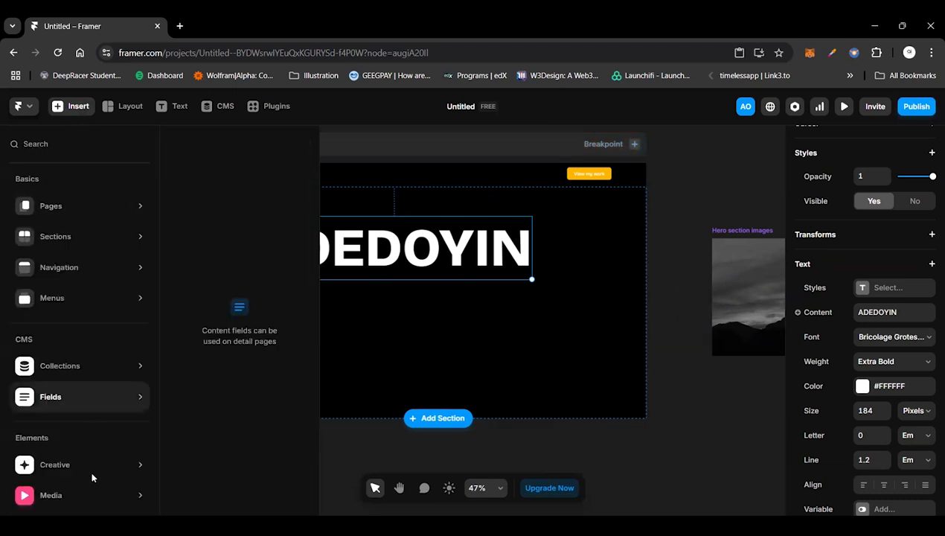
mouse_move(82, 464)
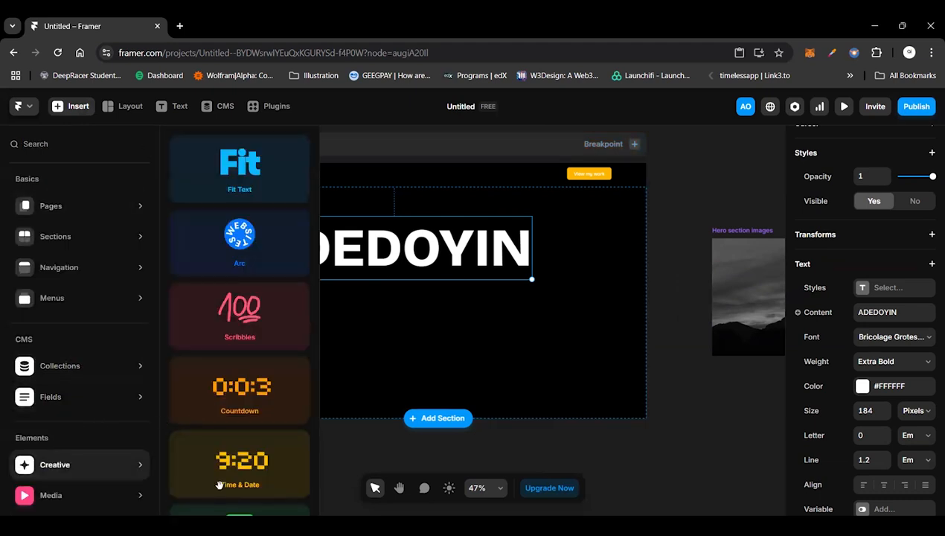
scroll(218, 483, "down", 2)
mouse_move(134, 426)
scroll(291, 396, "down", 3)
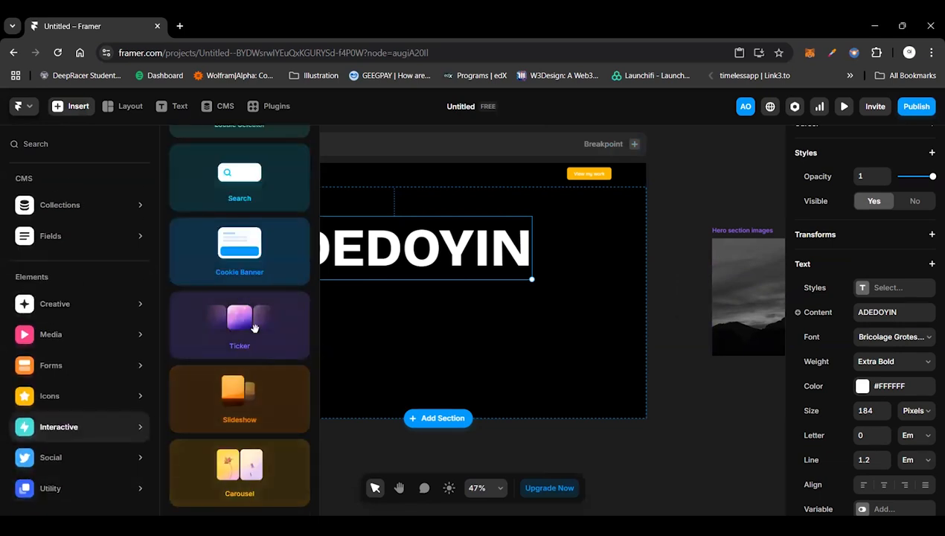
left_click_drag(254, 328, 430, 324)
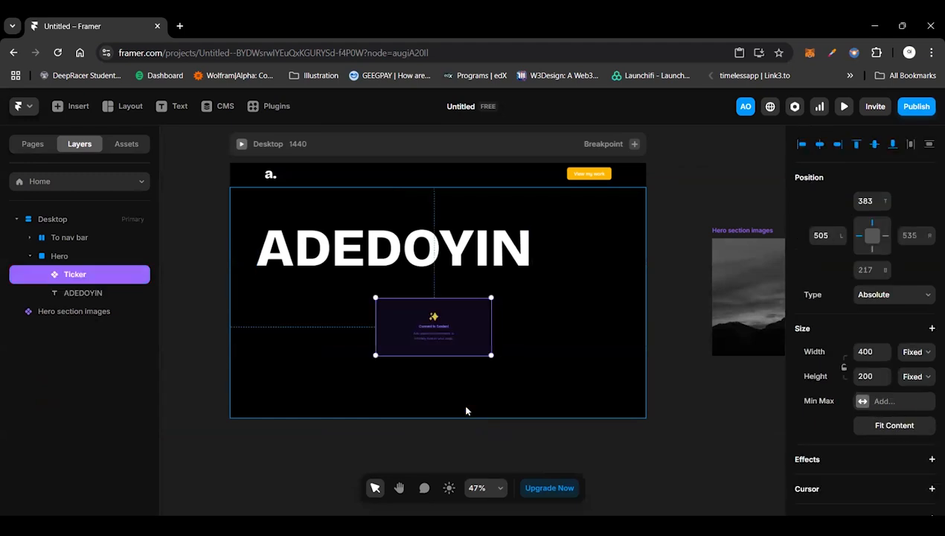
Step: Switch the Ticker's width sizing from fixed to Relative
left_click(913, 353)
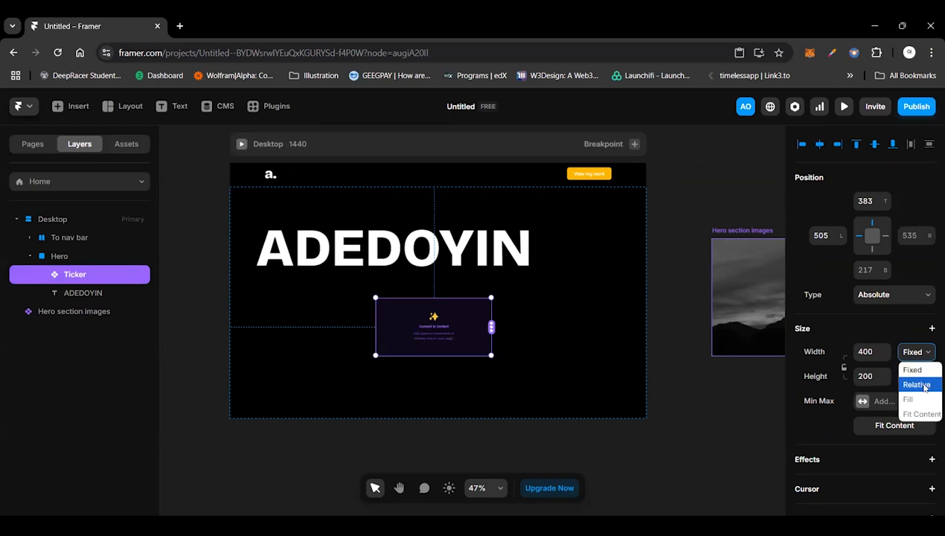
key("Return")
left_click(864, 353)
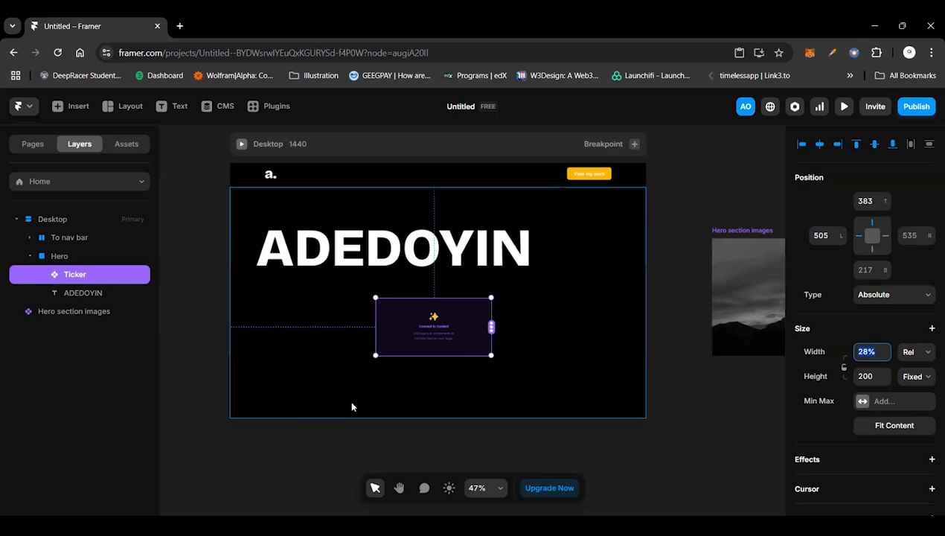
left_click(123, 259)
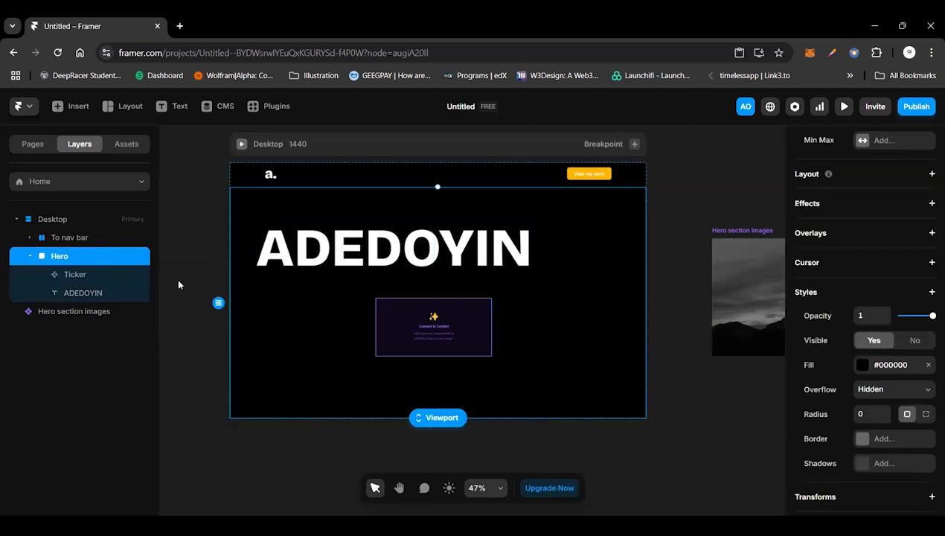
left_click(138, 274)
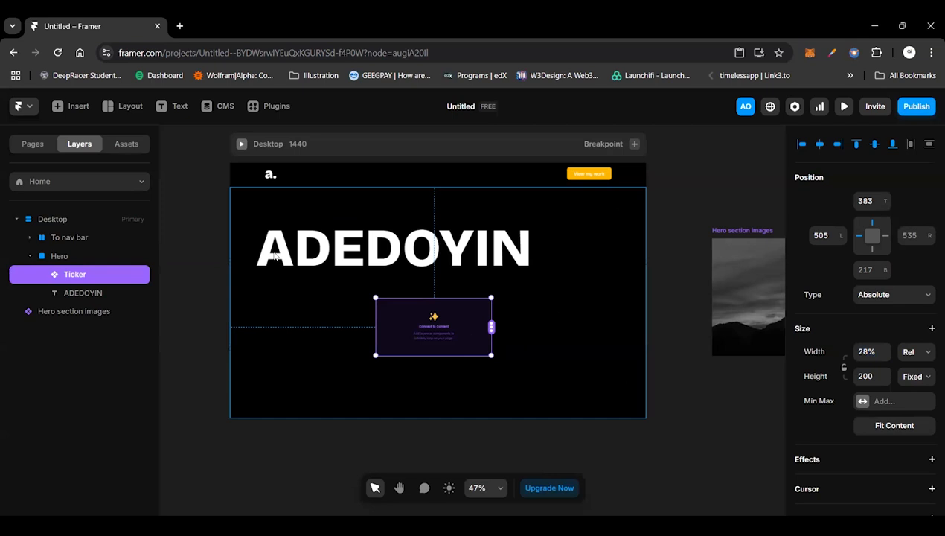
Step: Try Relative width sizing on the name headline and restore it to Fit Content
left_click(503, 260)
scroll(924, 324, "up", 3)
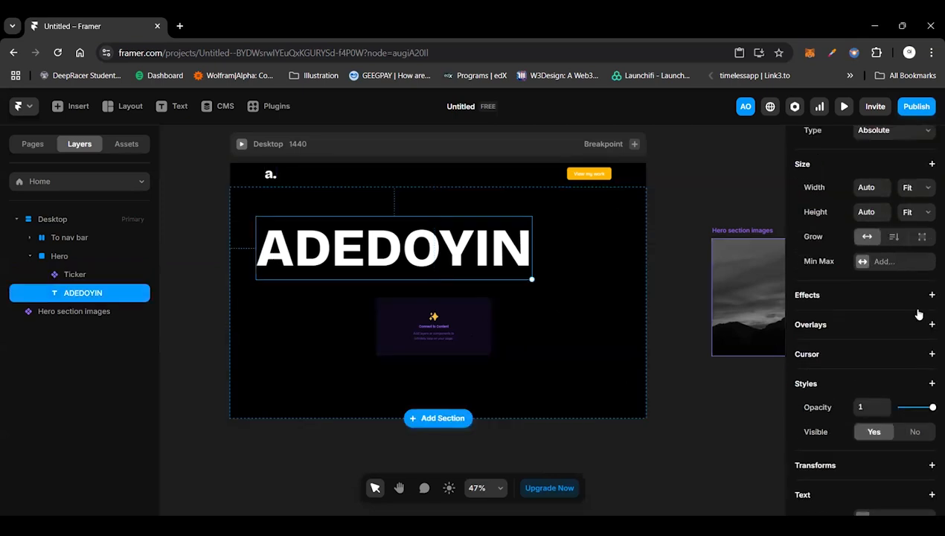
scroll(919, 314, "up", 2)
left_click(915, 311)
left_click(908, 342)
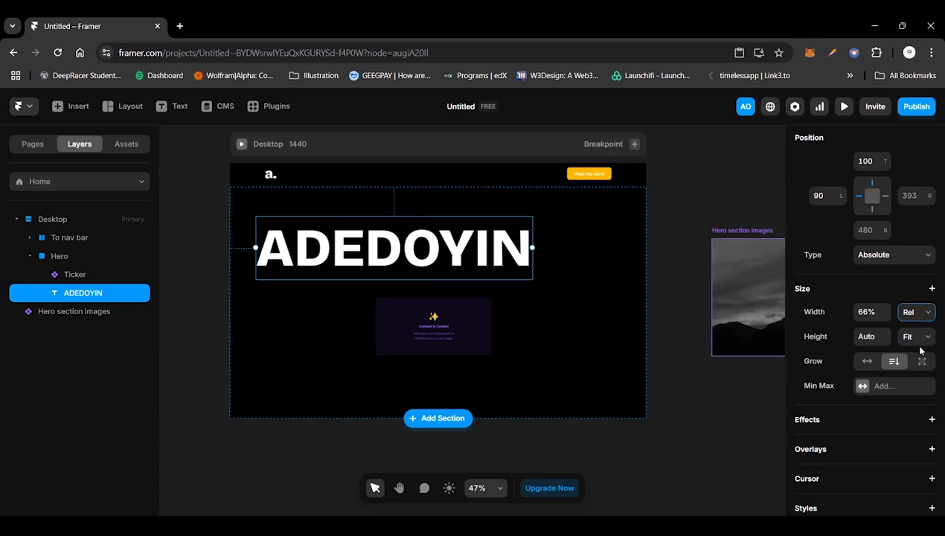
left_click(915, 312)
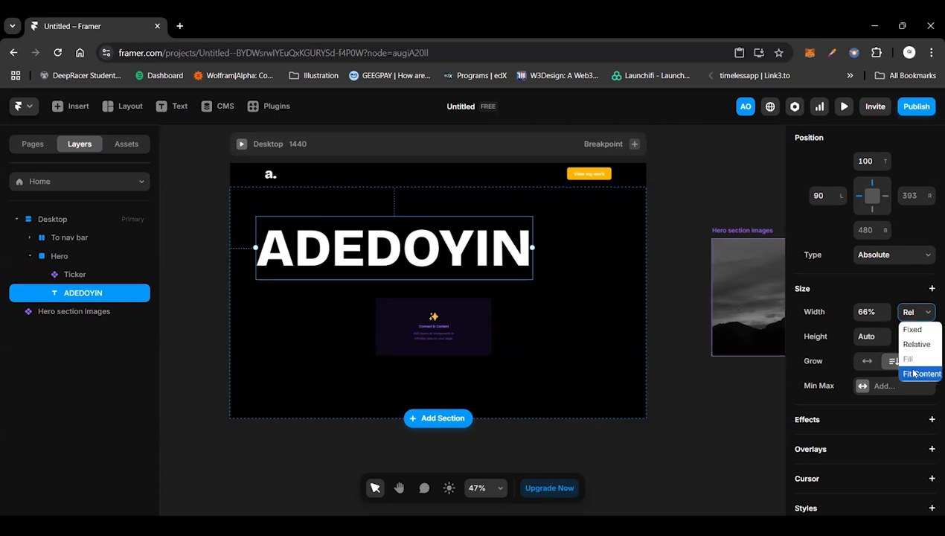
left_click(914, 374)
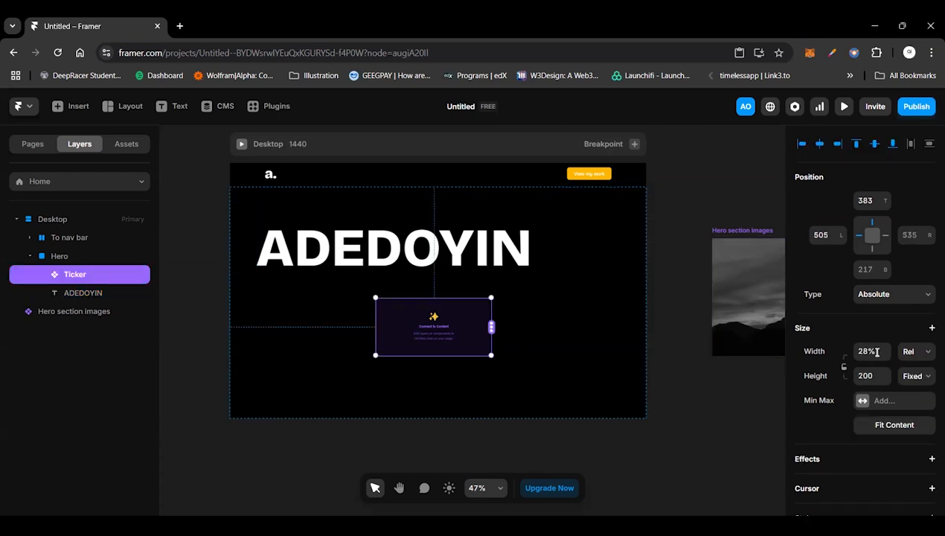
Step: Set the Ticker's width to 100% of the Hero section
left_click(876, 351)
type("100")
key("Return")
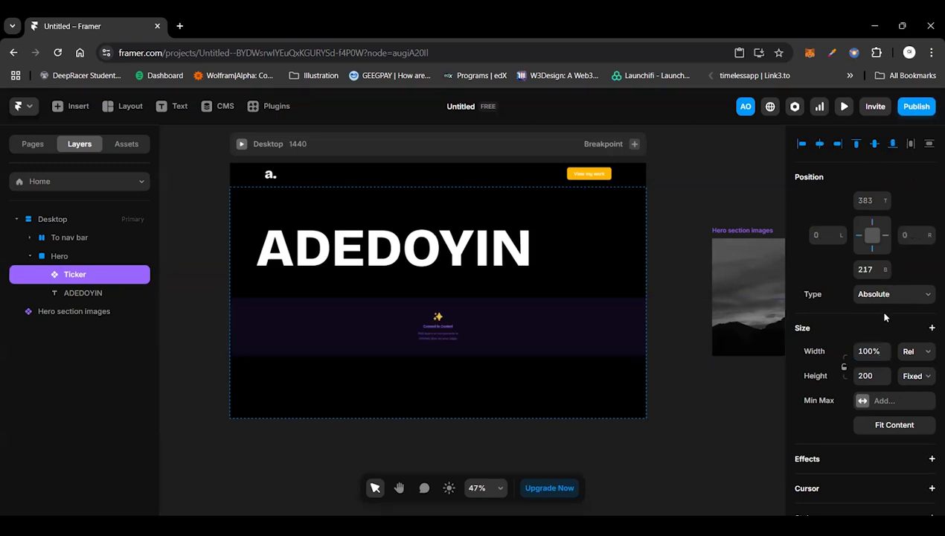
left_click(891, 294)
left_click(144, 284)
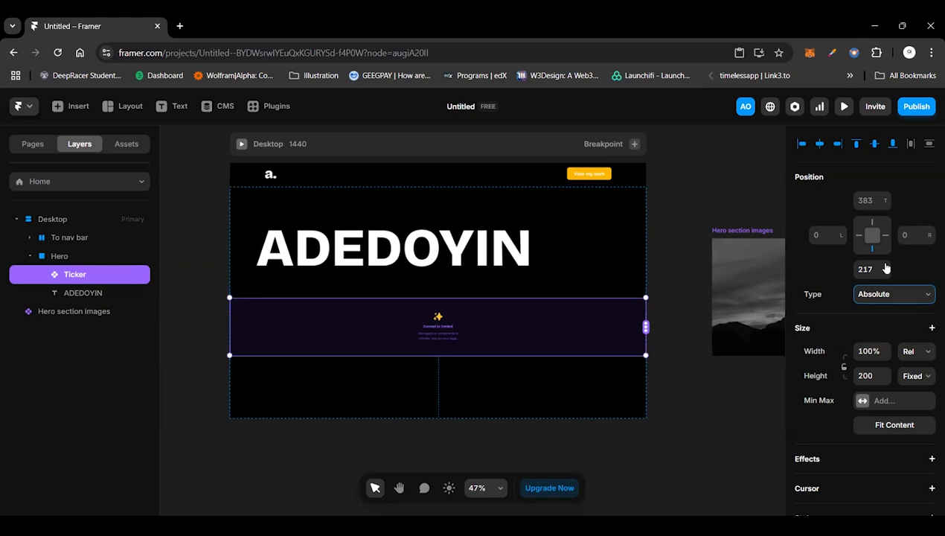
Step: Open the Hero section images component for editing and set the primary Work card's height to 400
left_click(760, 286)
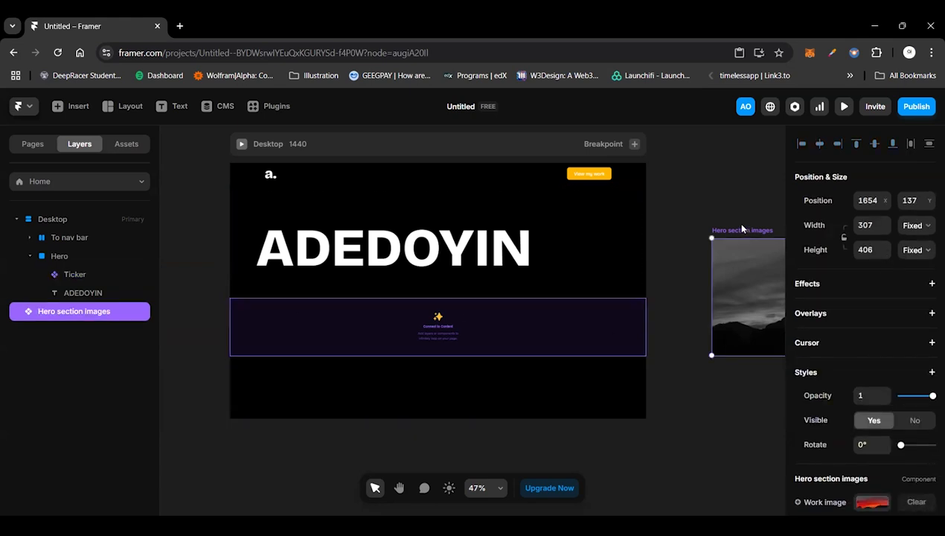
left_click(520, 327)
double_click(746, 244)
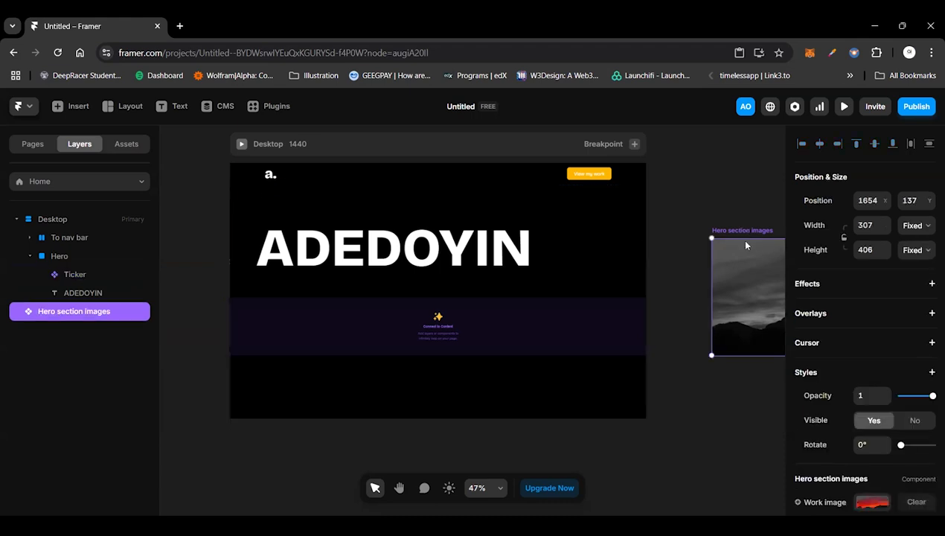
scroll(876, 310, "down", 3)
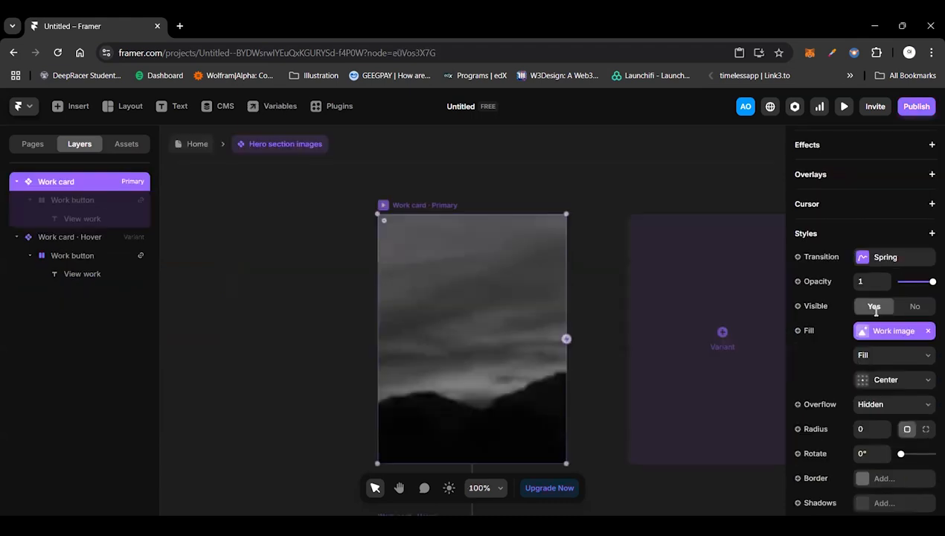
scroll(875, 311, "up", 3)
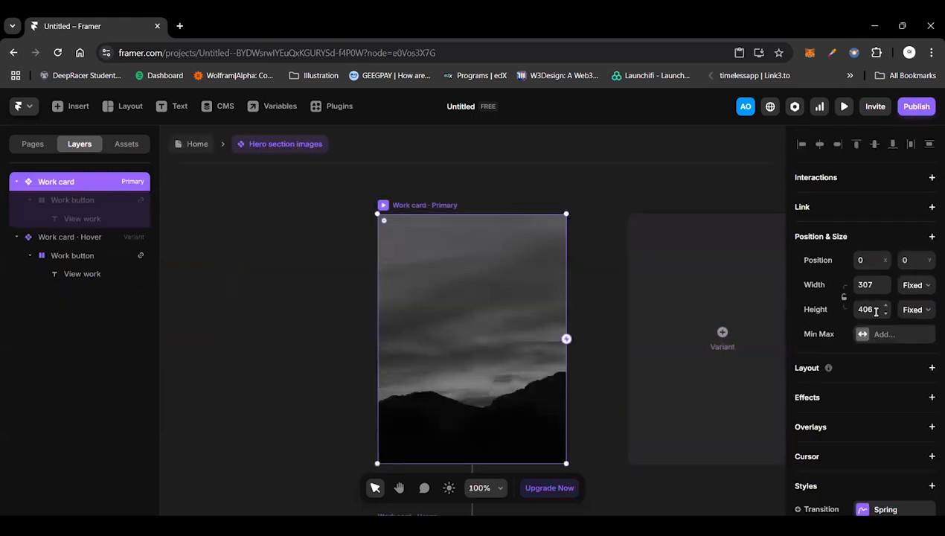
left_click(875, 311)
key("BackSpace")
type("0")
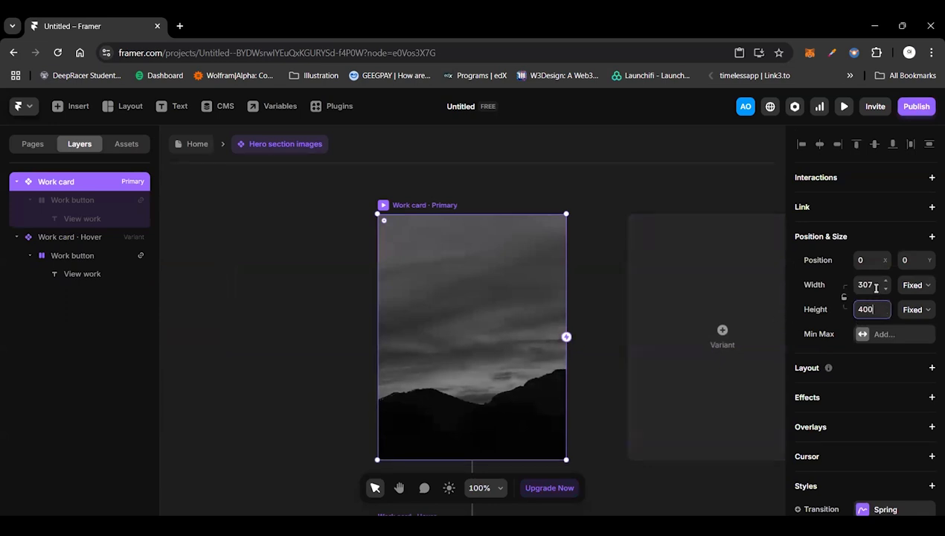
Step: Set the primary Work card's width to 320 and return to the Home page
left_click(875, 288)
left_click(876, 287)
key("BackSpace")
key("BackSpace")
type("50")
key("BackSpace")
key("BackSpace")
type("20")
key("Return")
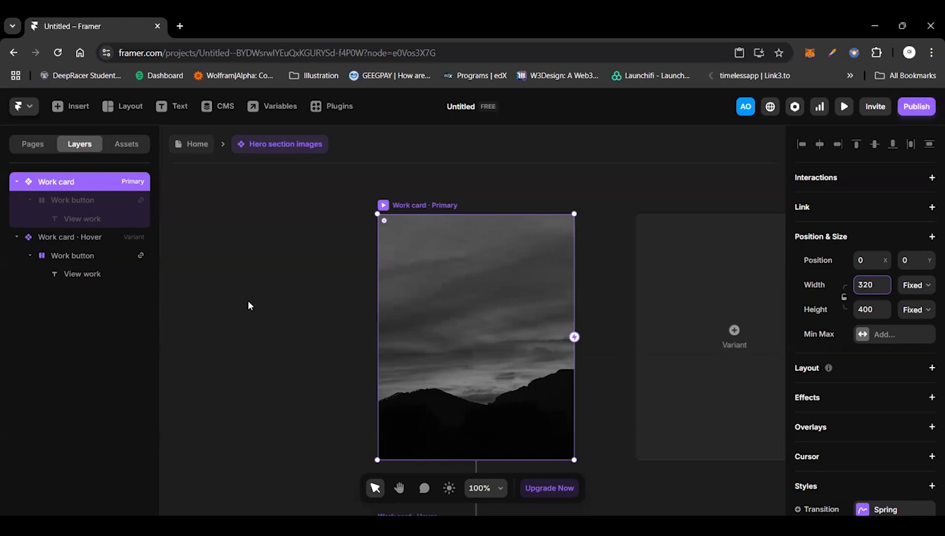
left_click(186, 149)
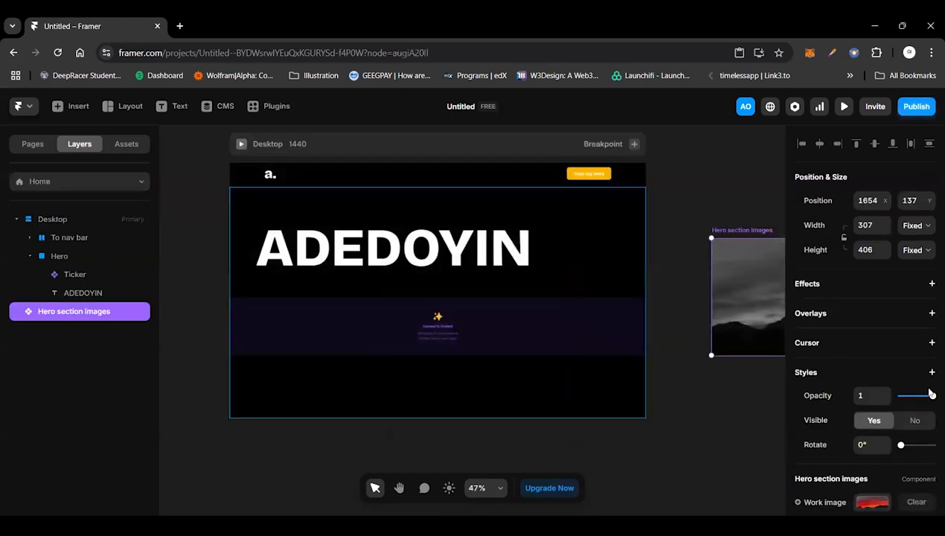
Step: Set the Ticker's height to 400 and move it down just below the name headline, about 98 from the Hero's bottom edge
left_click(867, 380)
type("400")
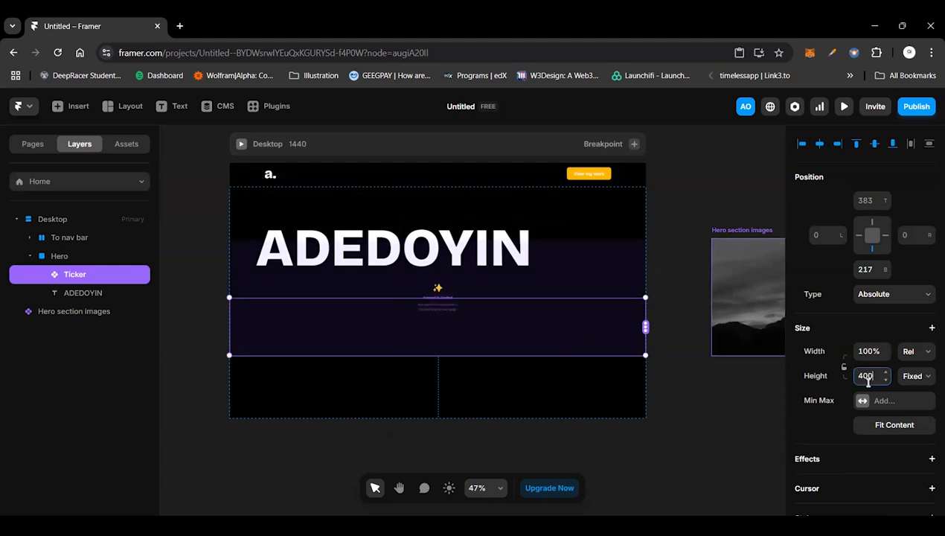
key("Return")
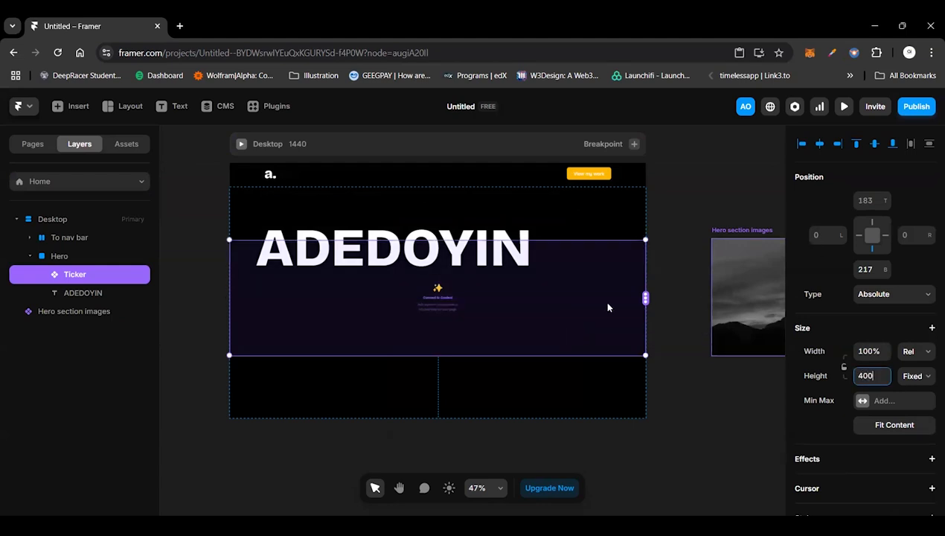
key("shift+Down")
key("BackSpace")
key("BackSpace")
key("BackSpace")
type("400")
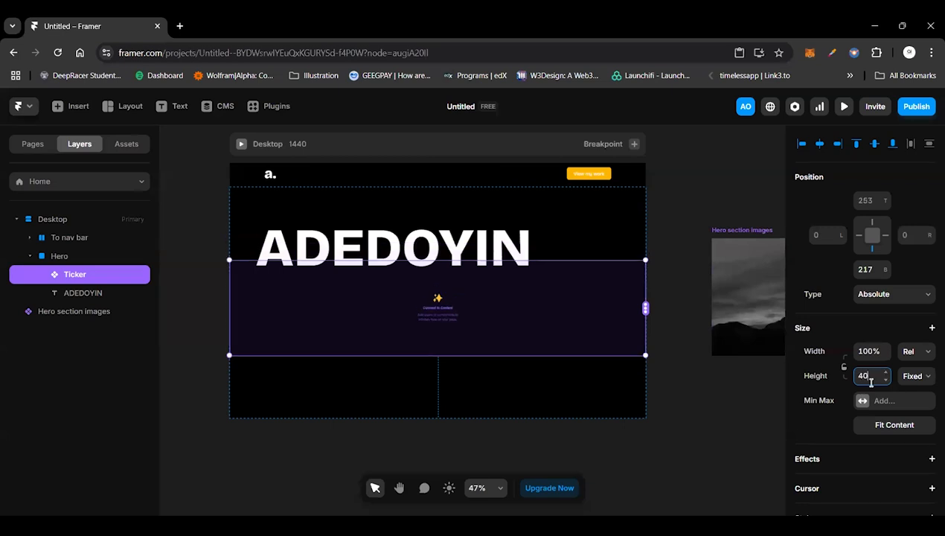
key("Return")
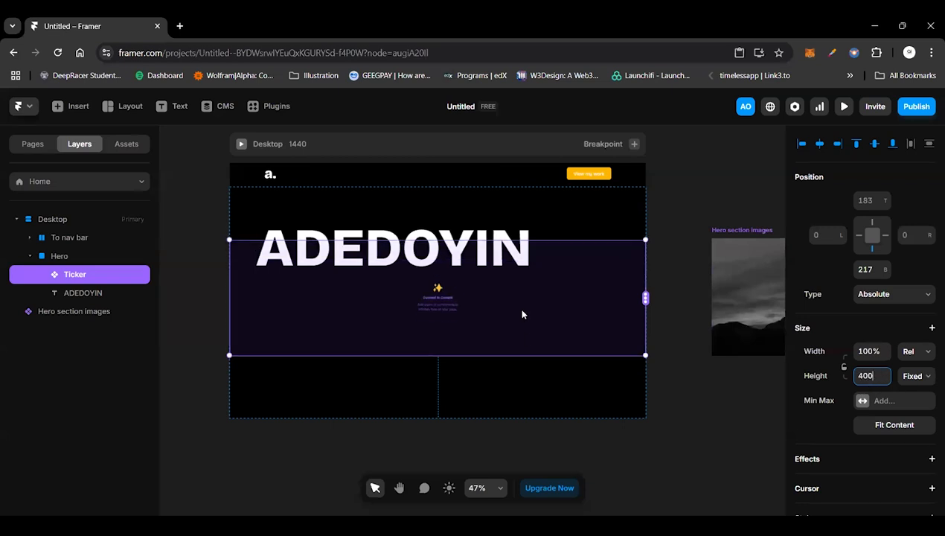
left_click_drag(517, 306, 497, 329)
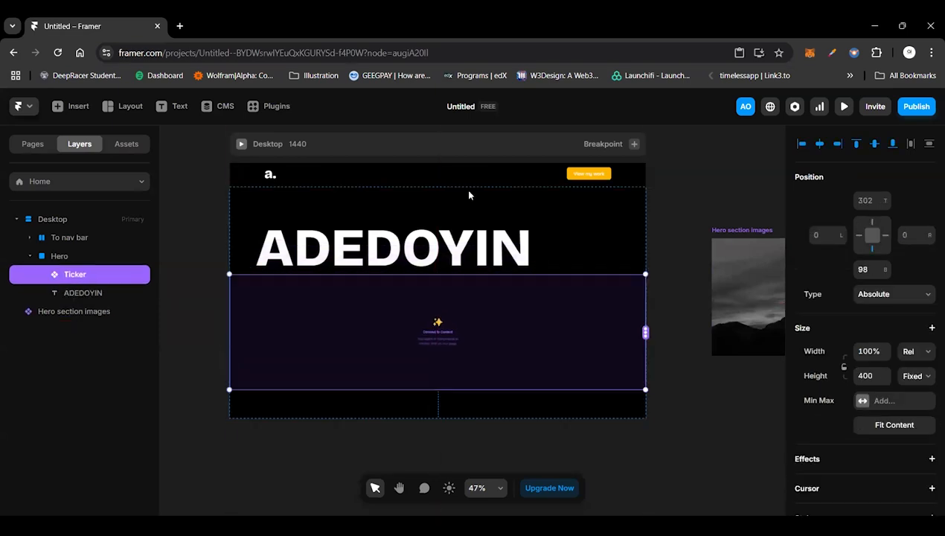
Step: Add a vertical, centred Stack layout to the Hero section
scroll(644, 173, "down", 1)
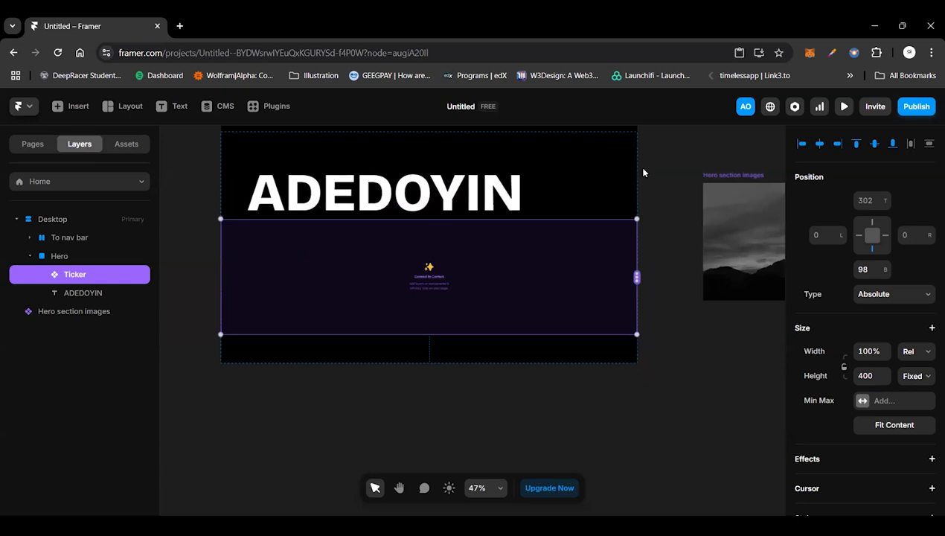
key("Tab")
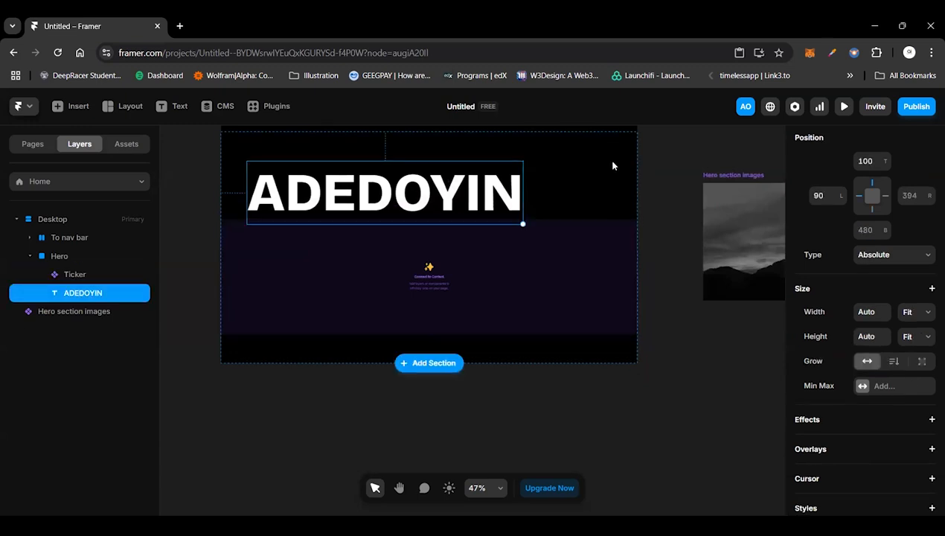
left_click(613, 165)
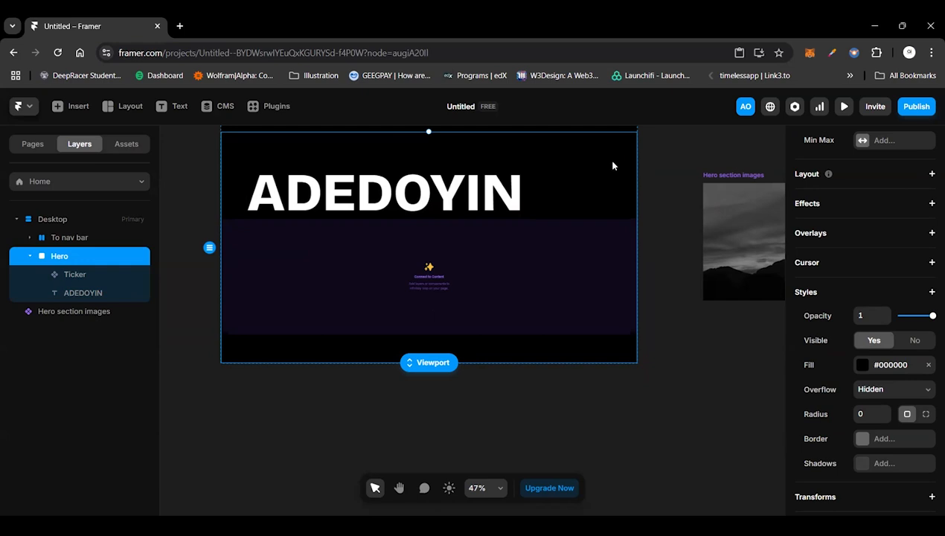
scroll(884, 256, "up", 2)
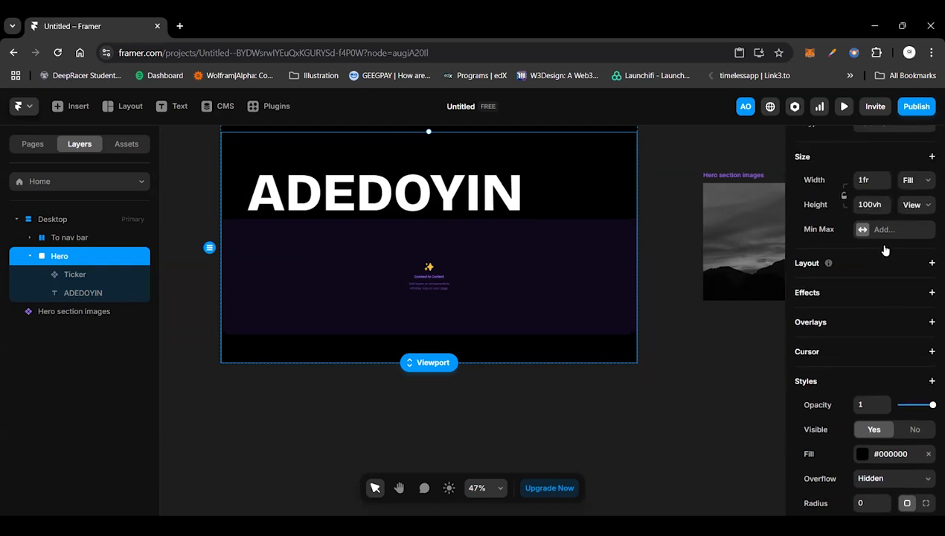
mouse_move(828, 271)
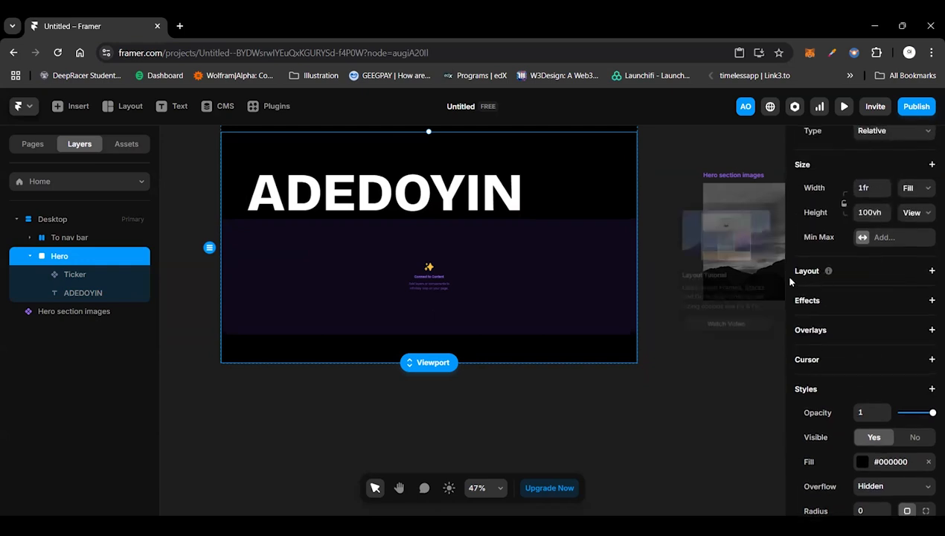
left_click(932, 272)
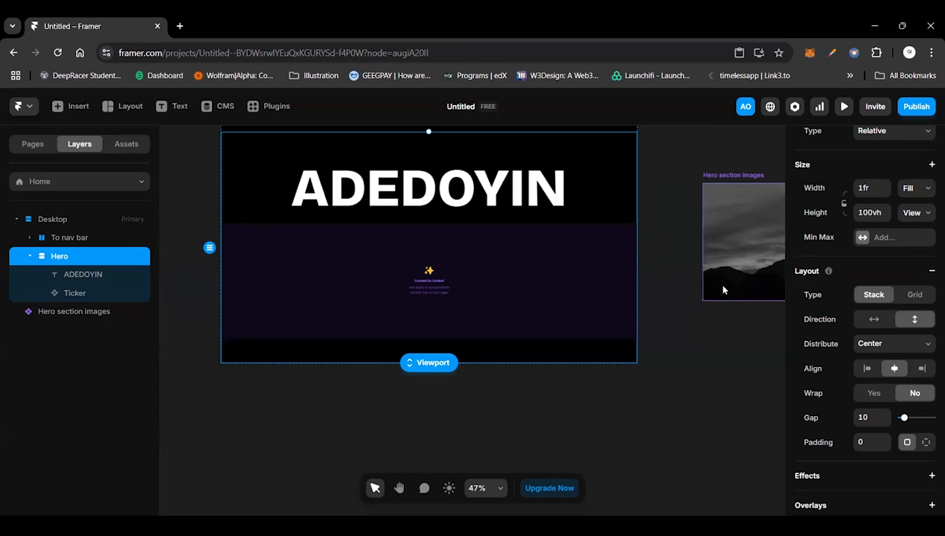
Step: Try a horizontal stack direction on the Hero section and restore the vertical direction
left_click(525, 241)
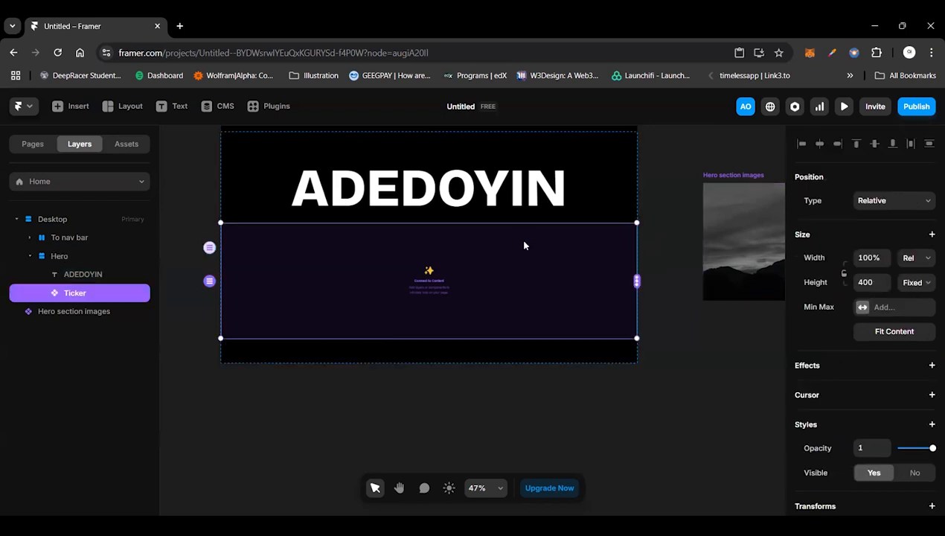
left_click(593, 212)
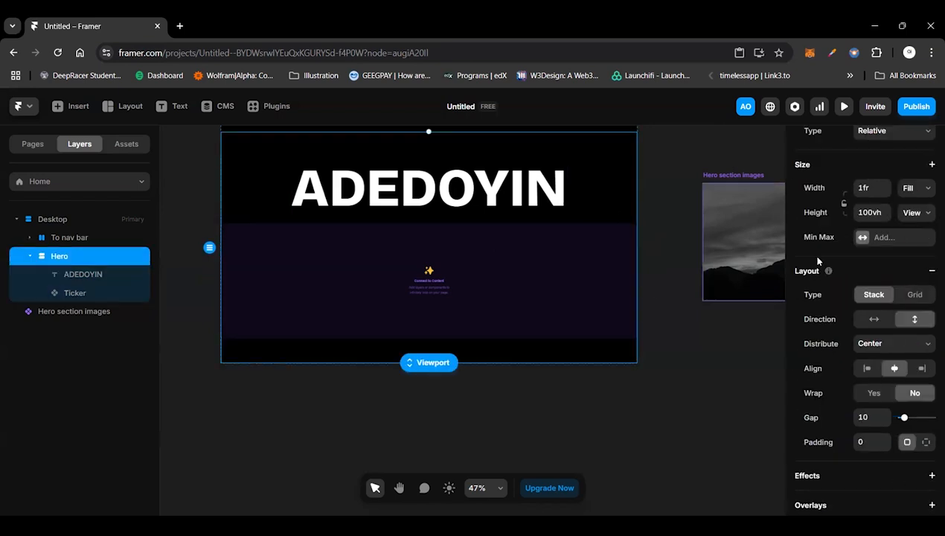
left_click(605, 186)
left_click(610, 181)
left_click(876, 321)
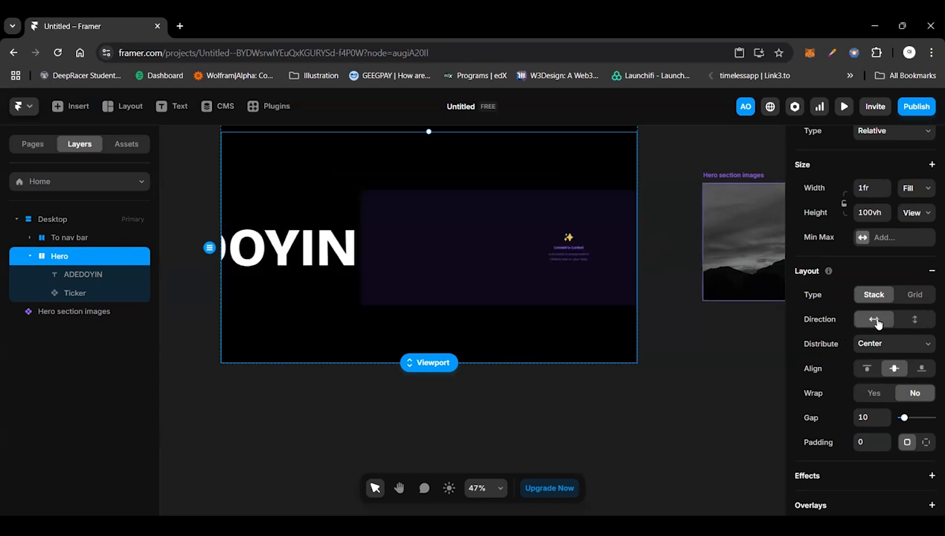
left_click(915, 323)
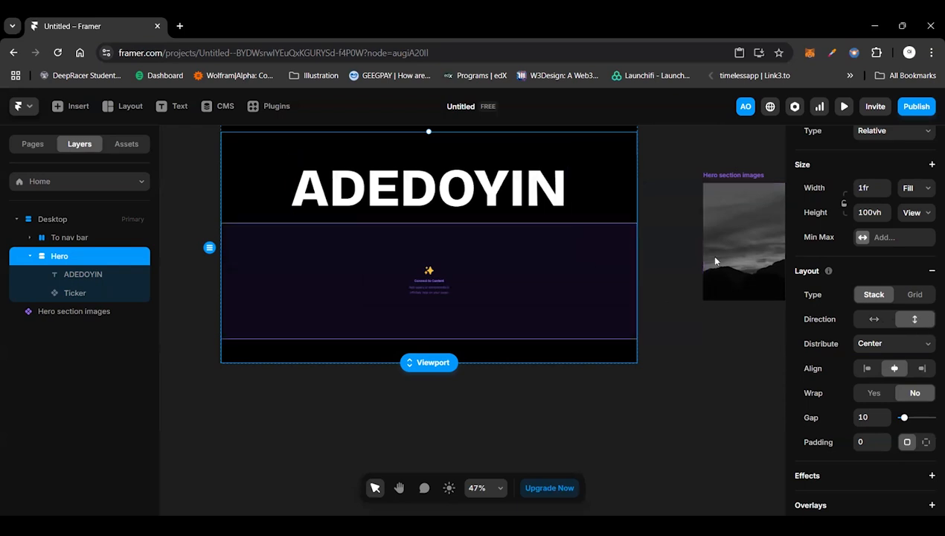
key("ctrl+z")
scroll(715, 260, "up", 1)
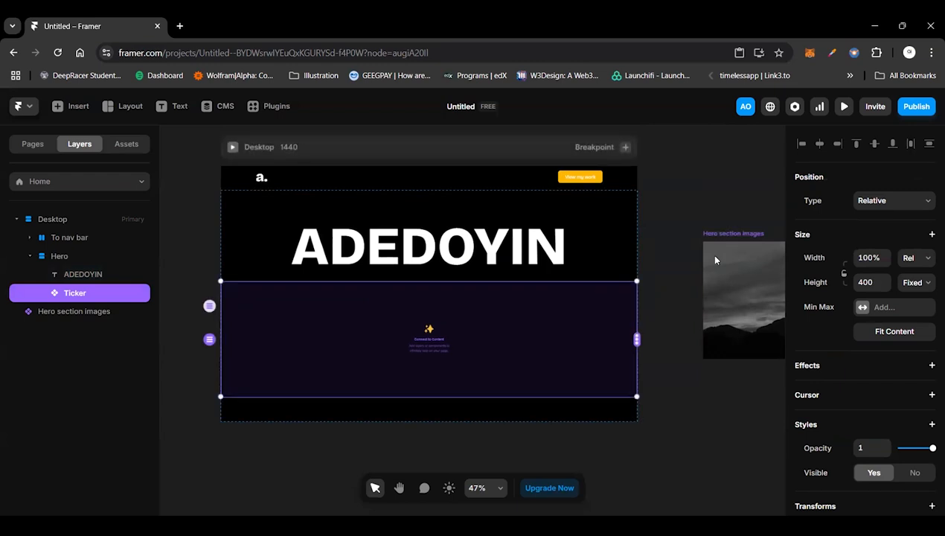
Step: Move the Hero section images card closer to the Desktop frame, to about X 1518, Y 115
left_click(715, 259)
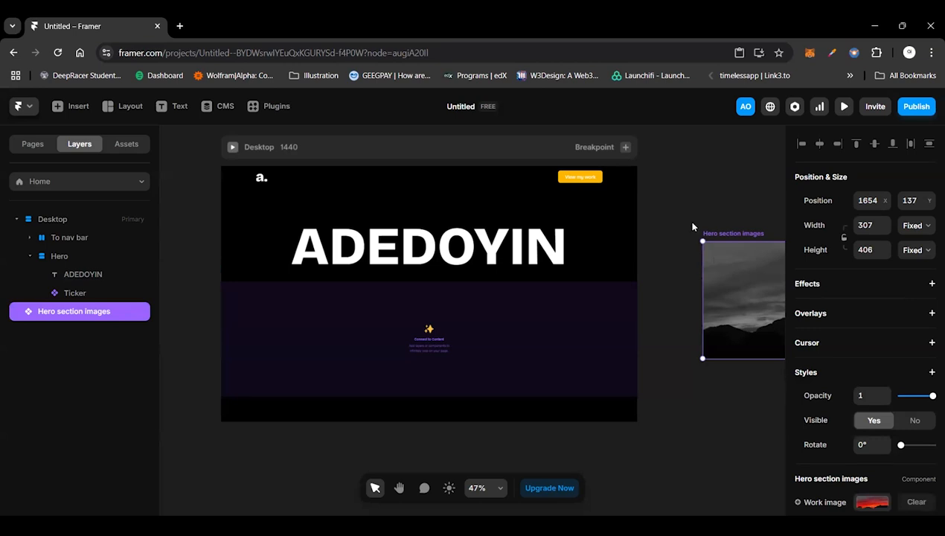
scroll(707, 286, "right", 3)
scroll(709, 289, "right", 3)
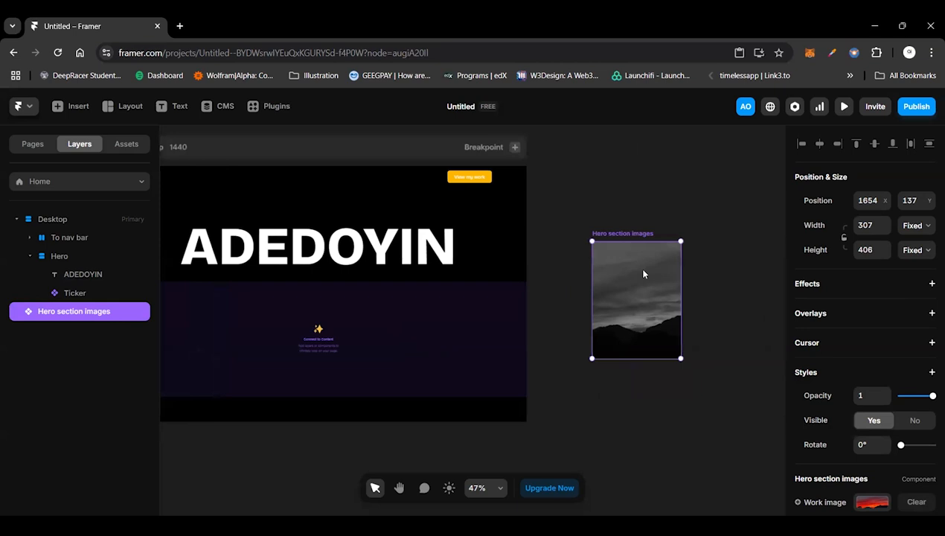
left_click_drag(639, 276, 604, 293)
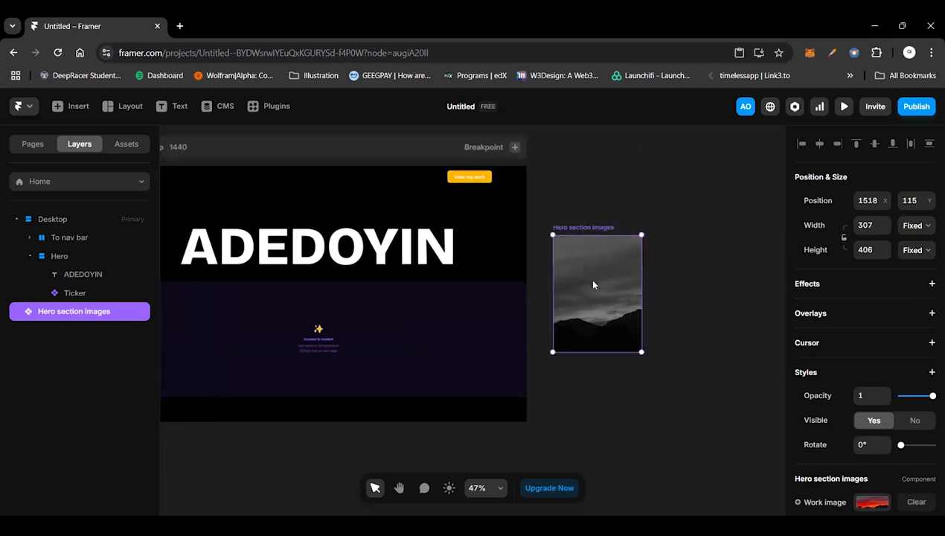
scroll(593, 284, "down", 1)
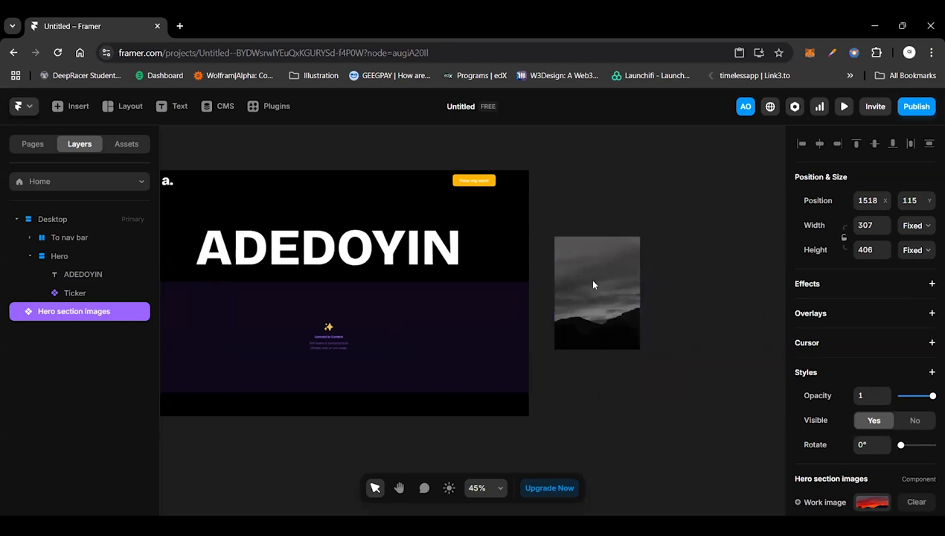
scroll(593, 285, "down", 2)
scroll(593, 285, "down", 1)
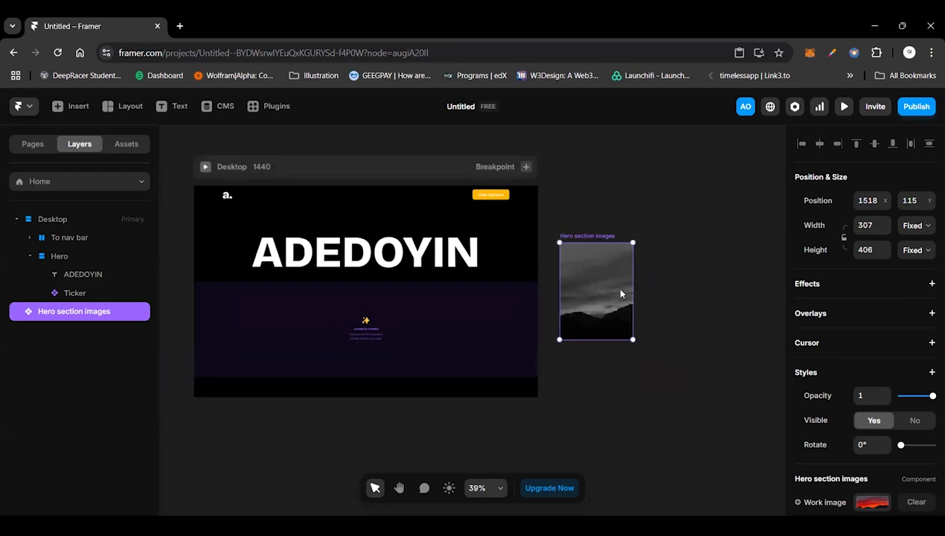
Step: Duplicate the Hero section images card to form a row of five evenly spaced cards beside the Desktop frame
key("ctrl+d")
left_click_drag(697, 300, 699, 297)
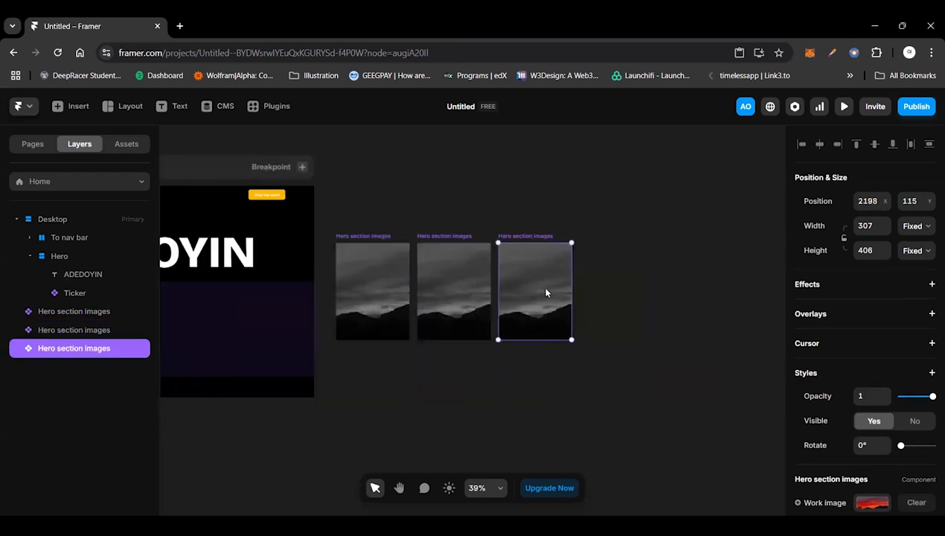
left_click_drag(546, 289, 625, 292)
left_click_drag(699, 293, 706, 295)
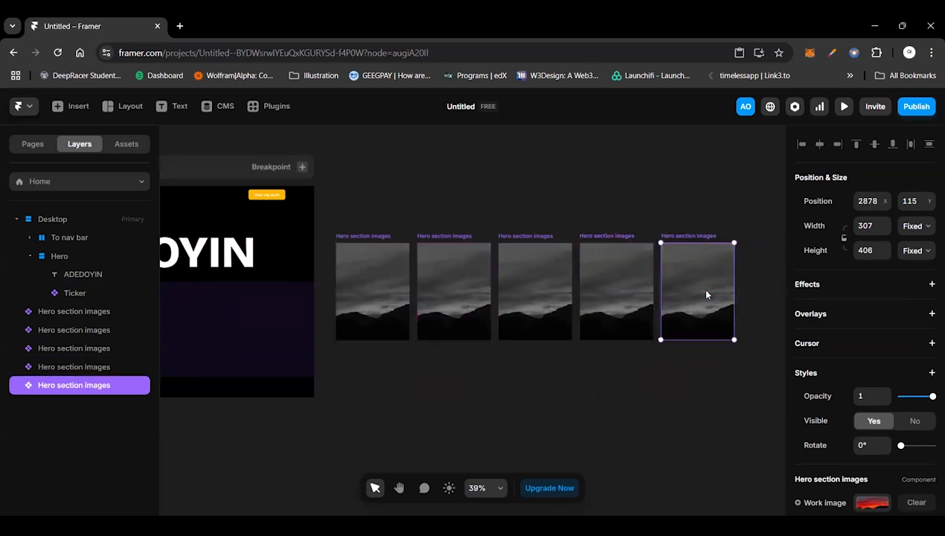
left_click(584, 403)
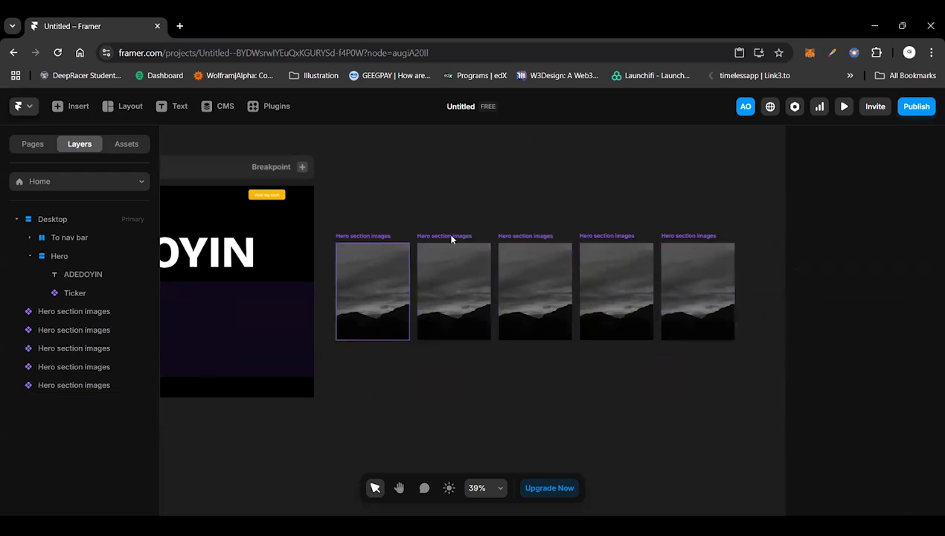
Step: Replace the work images of the second and third Hero section images cards with the Unsplash wine bottle and lavender field photos
left_click(379, 283)
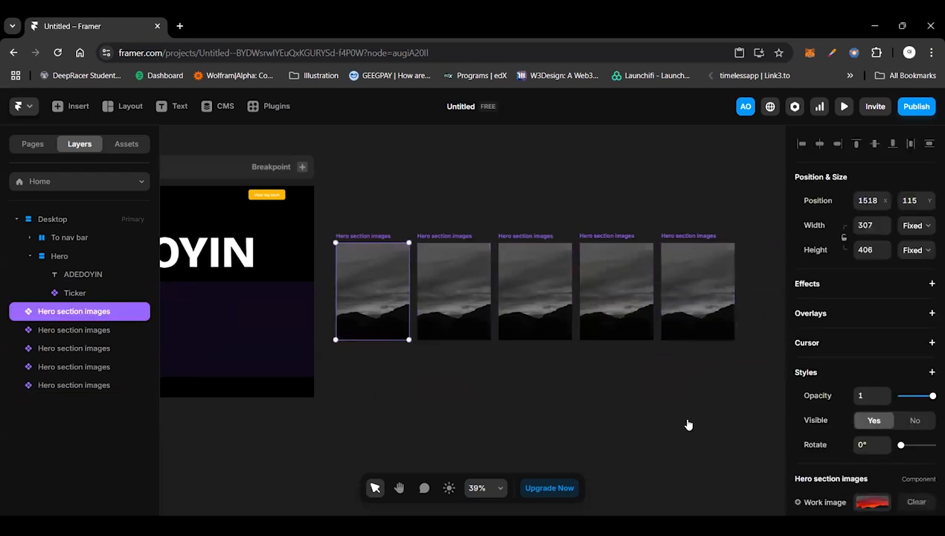
key("Tab")
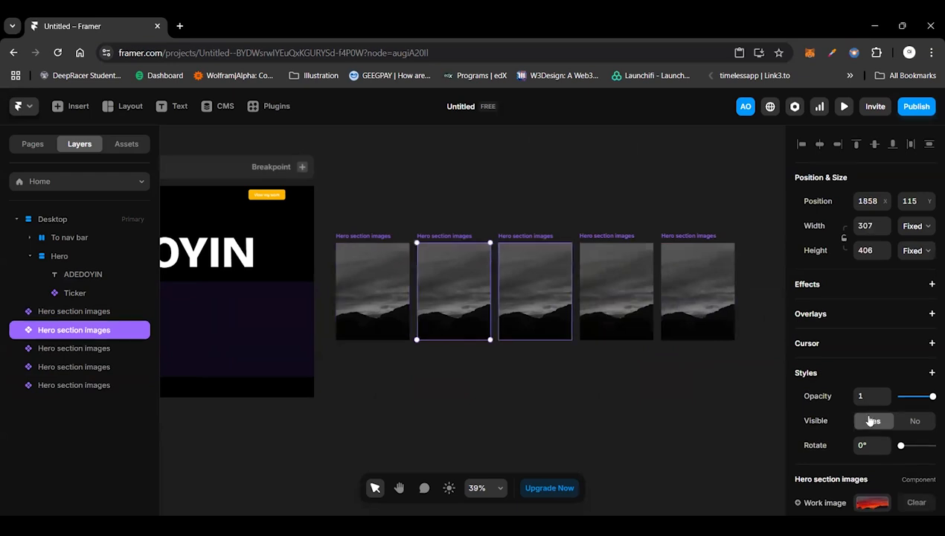
scroll(870, 421, "down", 2)
left_click(867, 410)
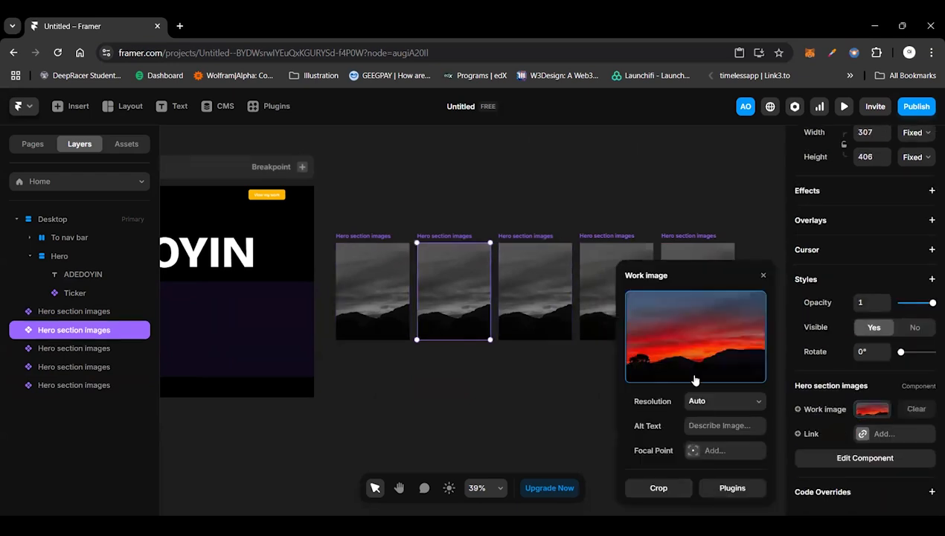
left_click(661, 310)
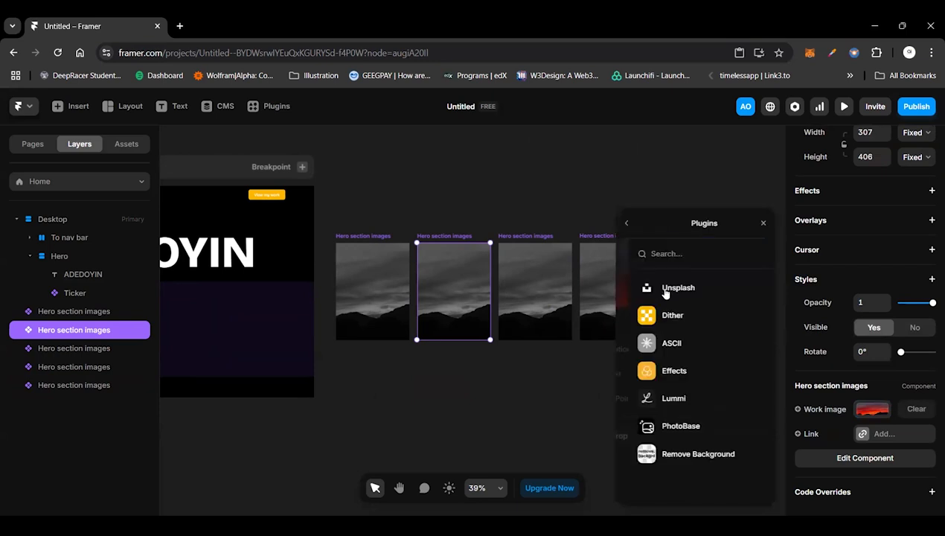
left_click(674, 288)
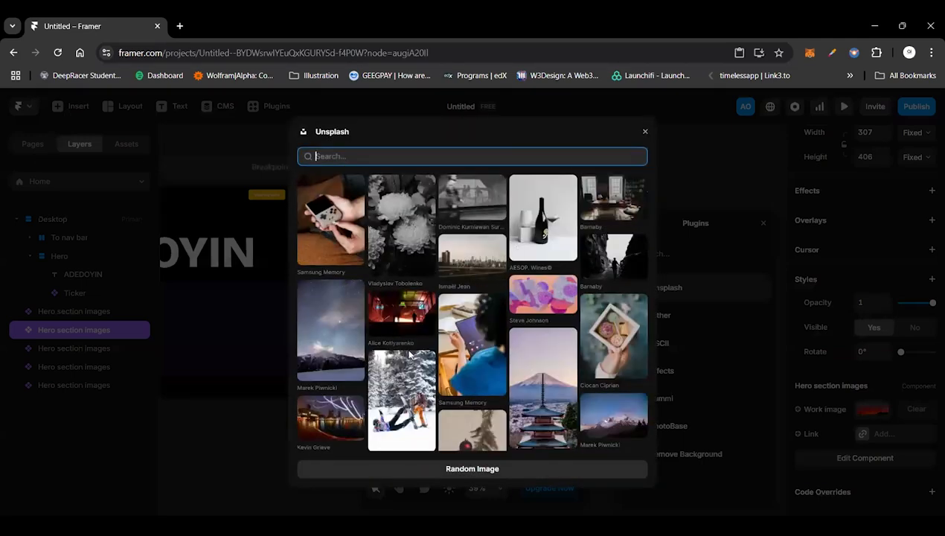
left_click(517, 236)
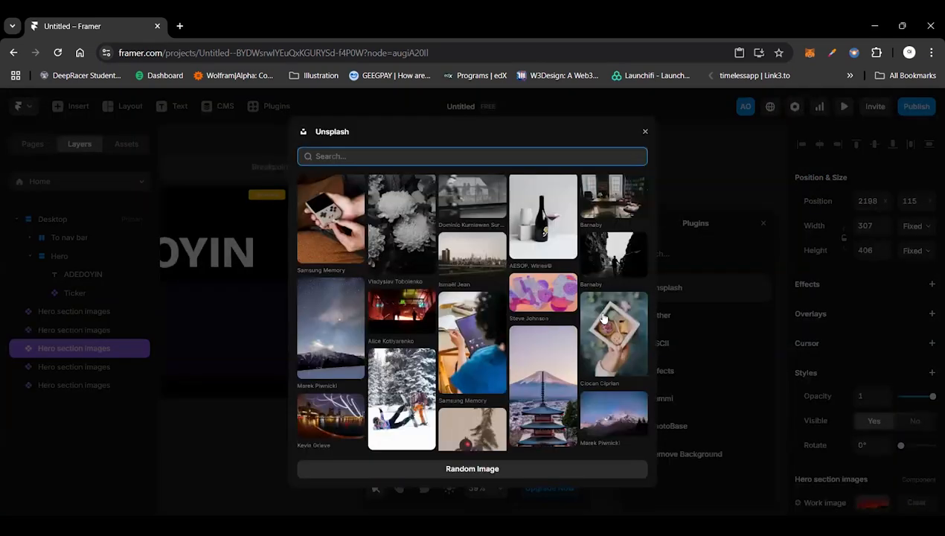
scroll(541, 366, "down", 2)
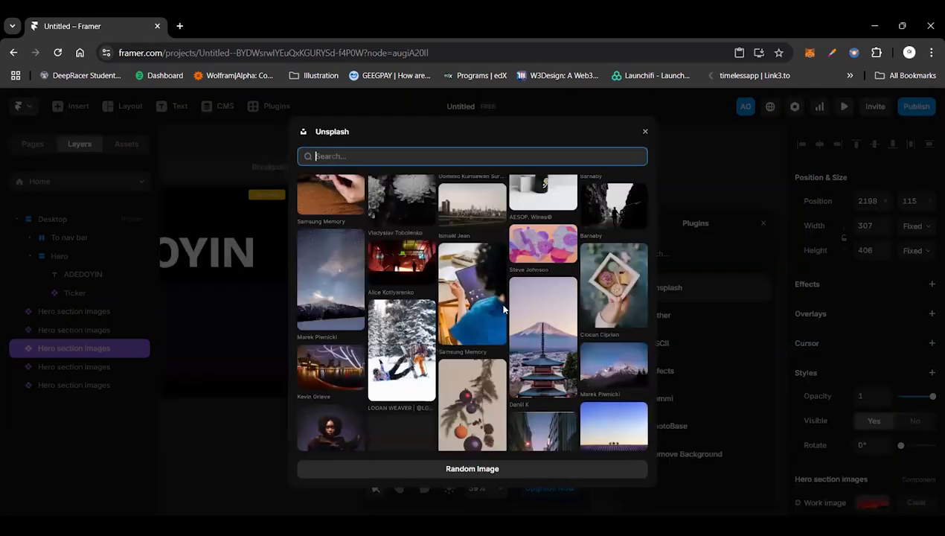
scroll(511, 369, "down", 3)
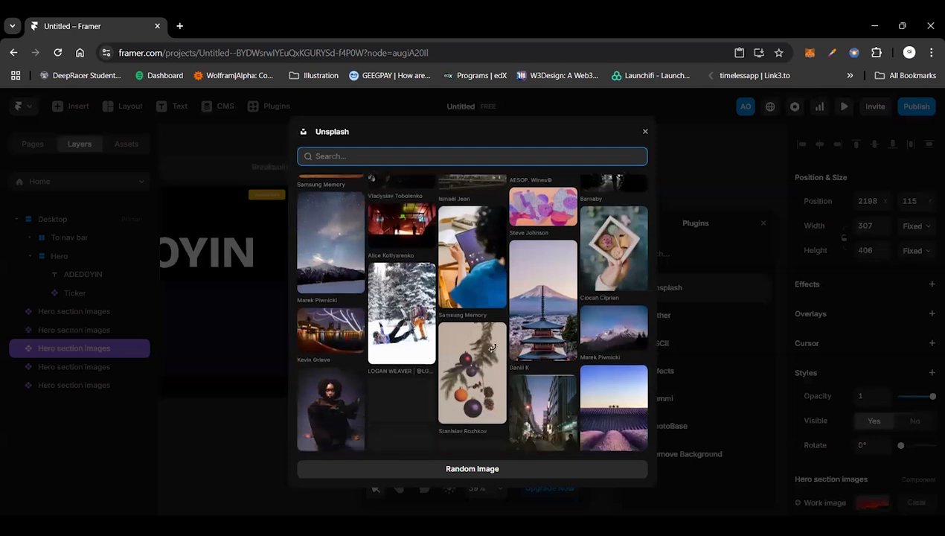
Step: Give the fourth Hero card the Unsplash photo of a paraglider over a sunset sea and the fifth the starry snow-capped mountain photo
left_click(440, 232)
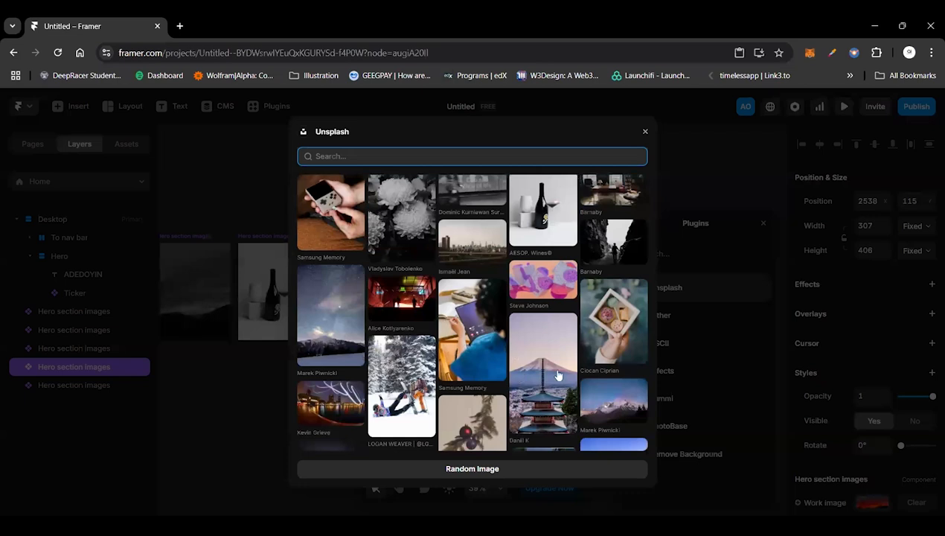
scroll(557, 375, "down", 5)
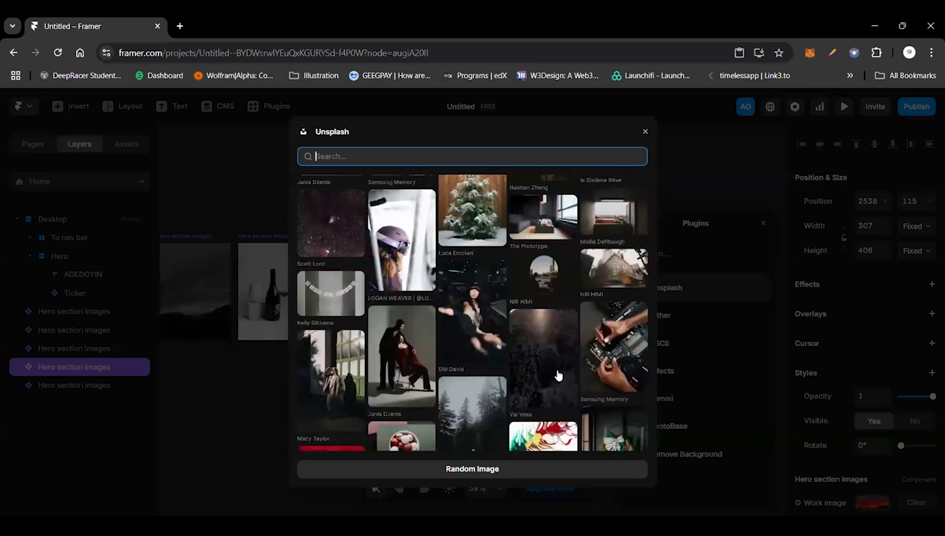
scroll(503, 372, "down", 3)
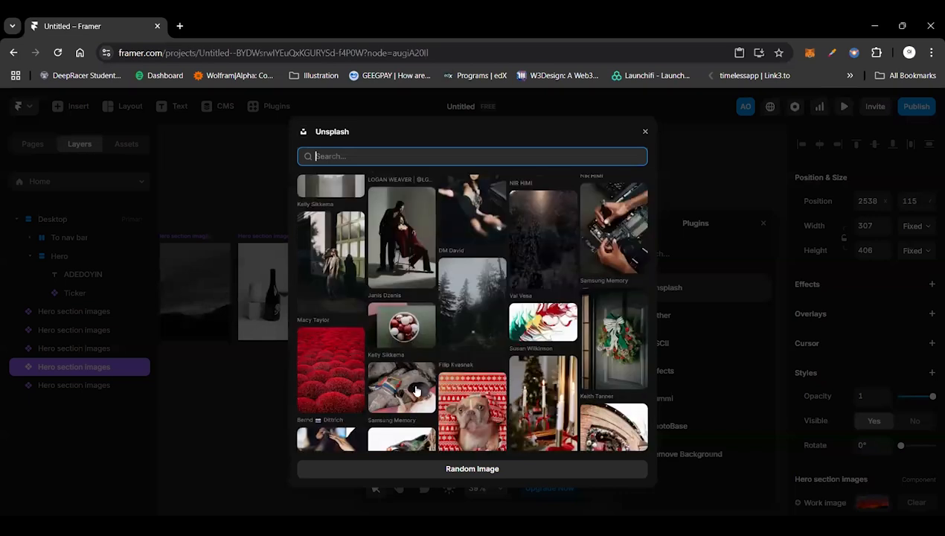
scroll(470, 364, "down", 5)
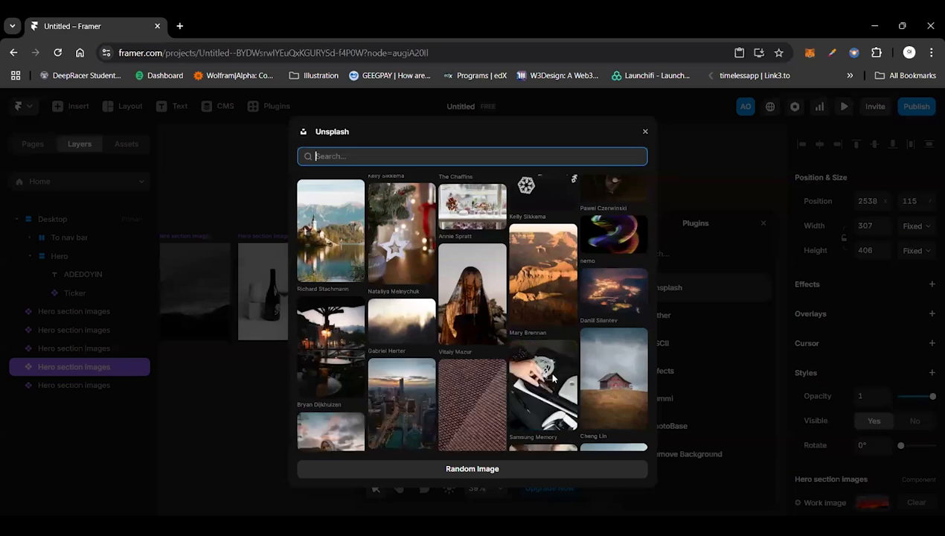
scroll(552, 378, "down", 1)
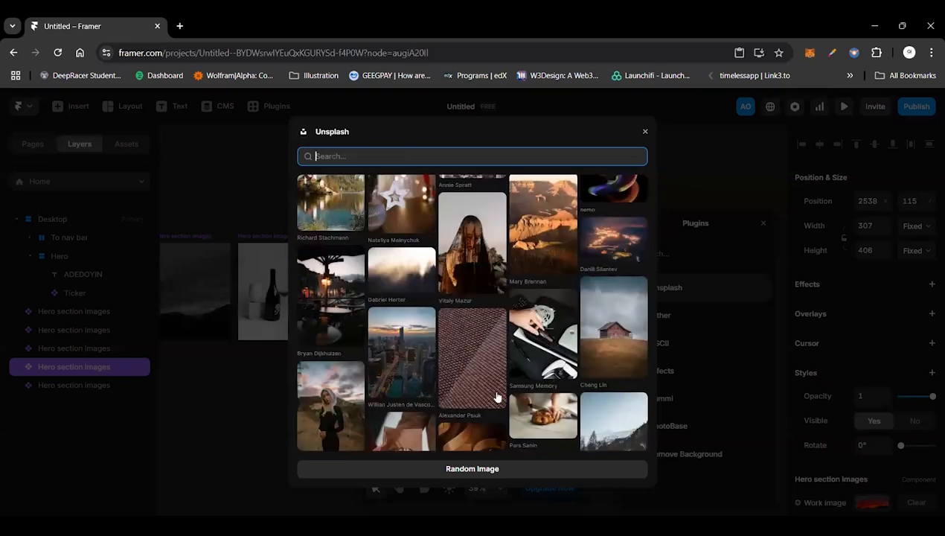
scroll(497, 397, "down", 3)
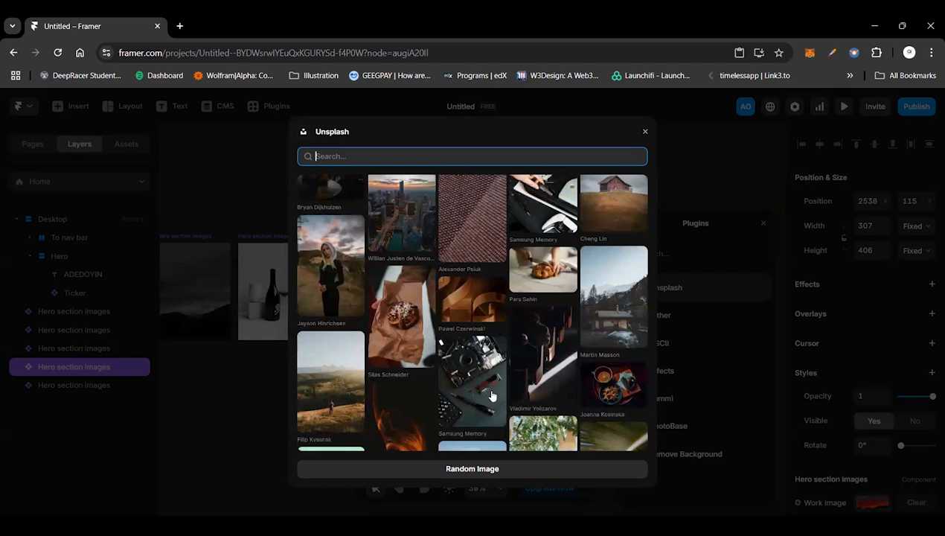
scroll(491, 395, "down", 3)
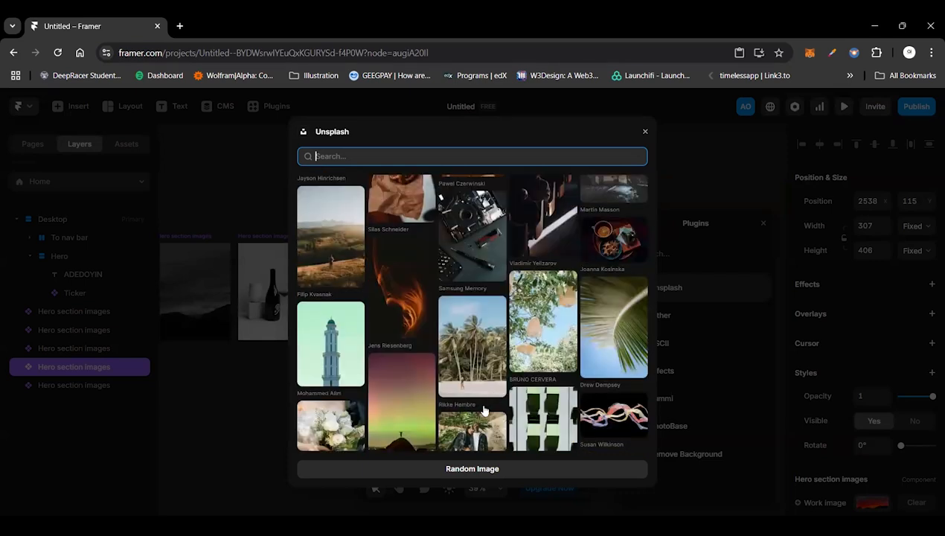
scroll(483, 410, "down", 3)
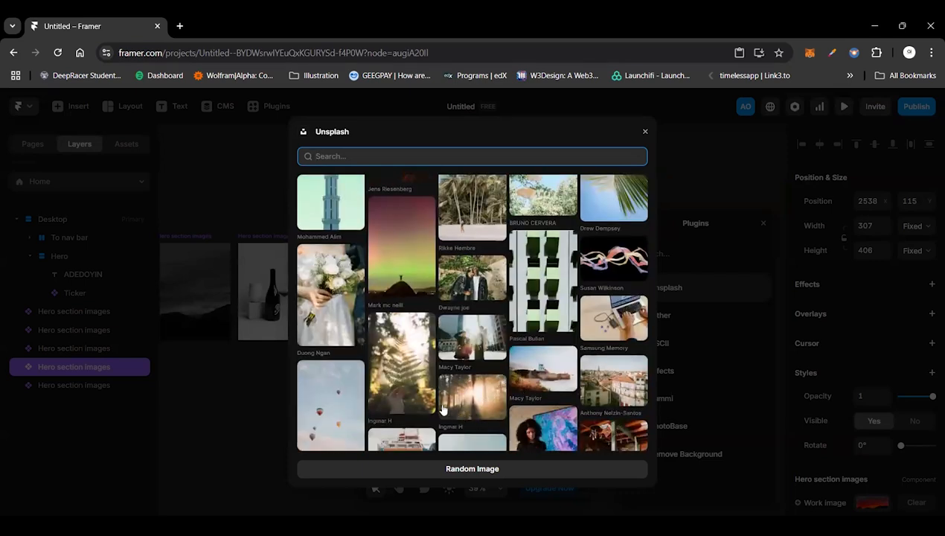
scroll(375, 409, "down", 3)
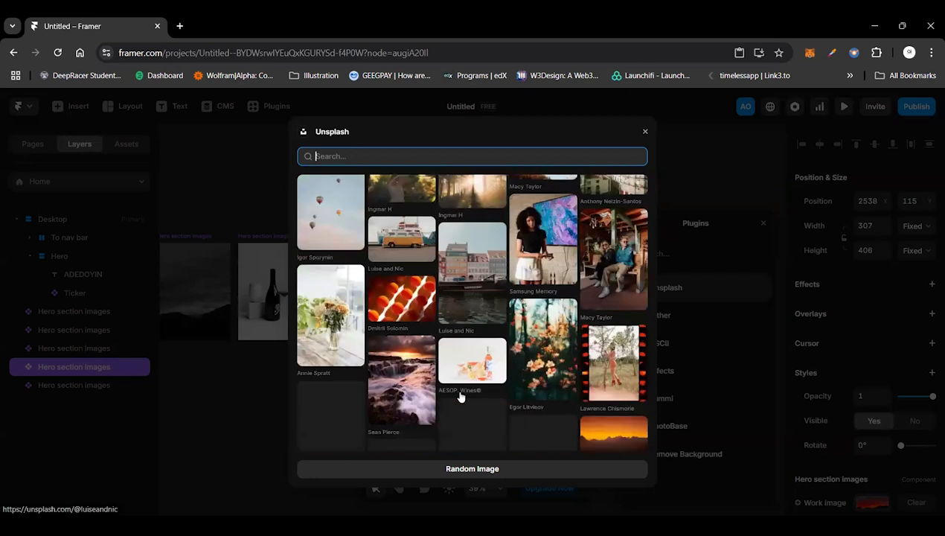
scroll(461, 396, "down", 4)
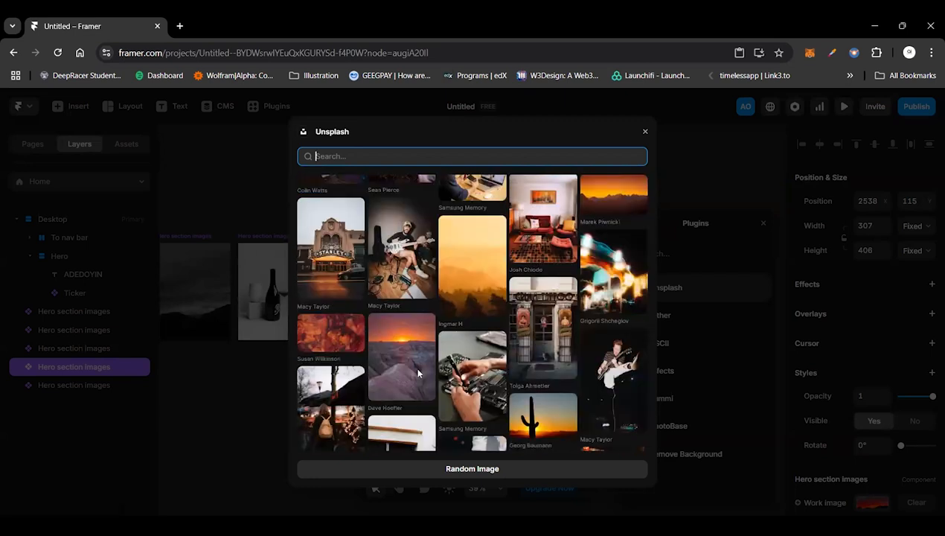
scroll(401, 352, "down", 2)
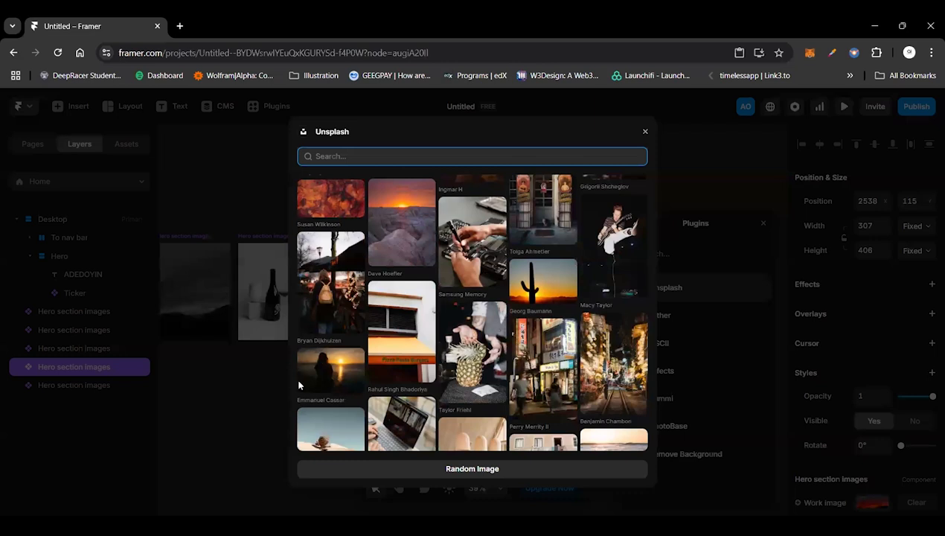
scroll(500, 235, "down", 3)
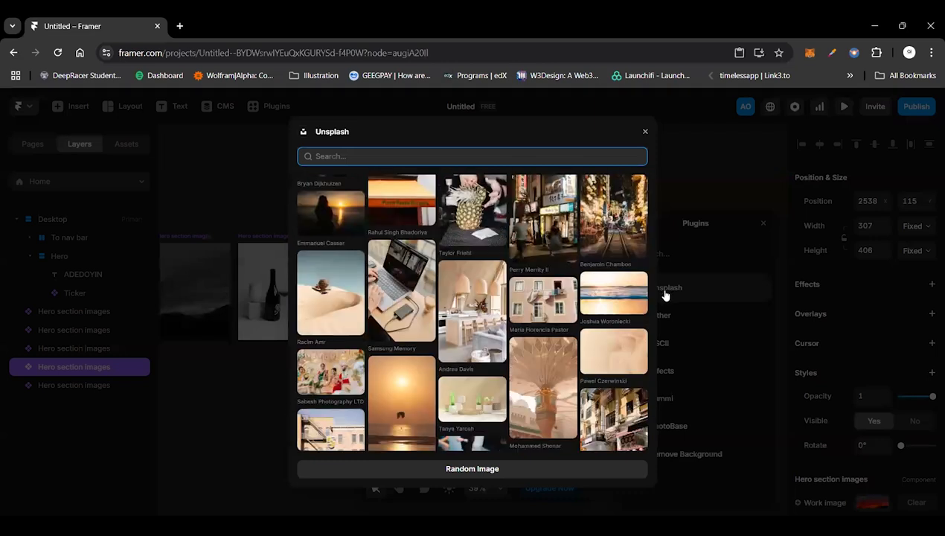
scroll(476, 409, "down", 2)
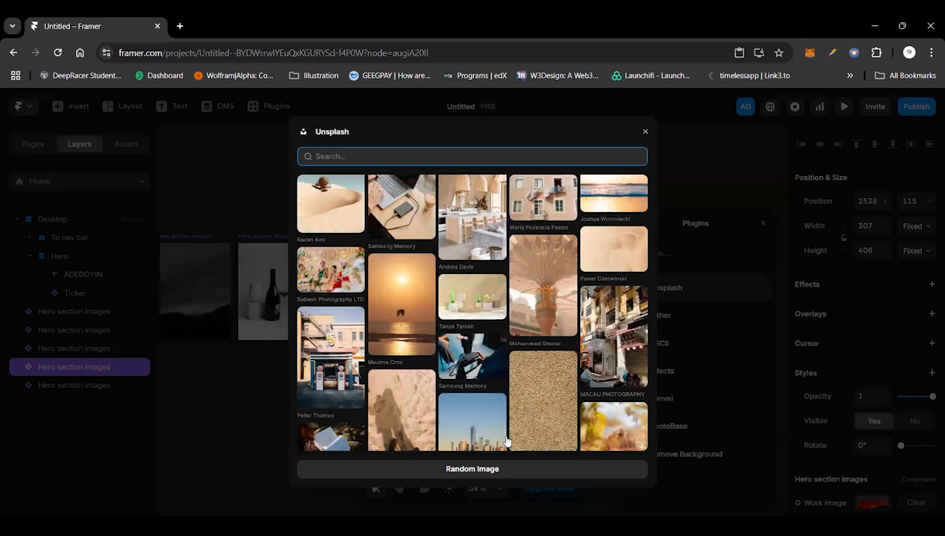
left_click(490, 402)
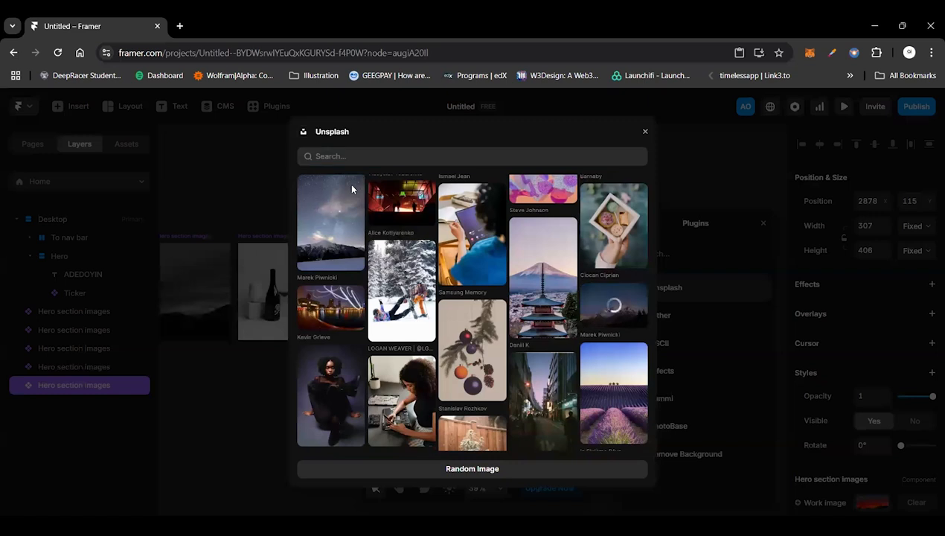
left_click(426, 236)
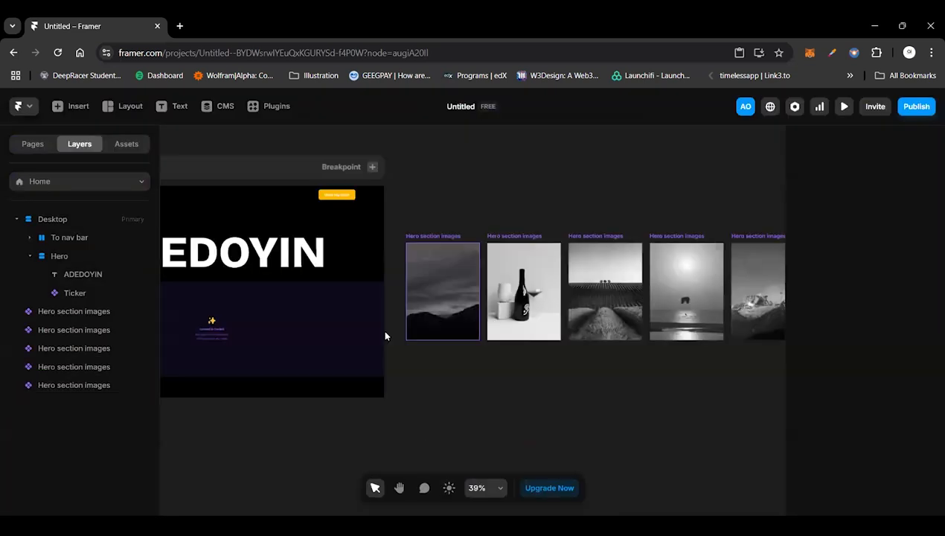
Step: Try connecting the Ticker to the first Hero section images card, and detach it again
left_click(383, 334)
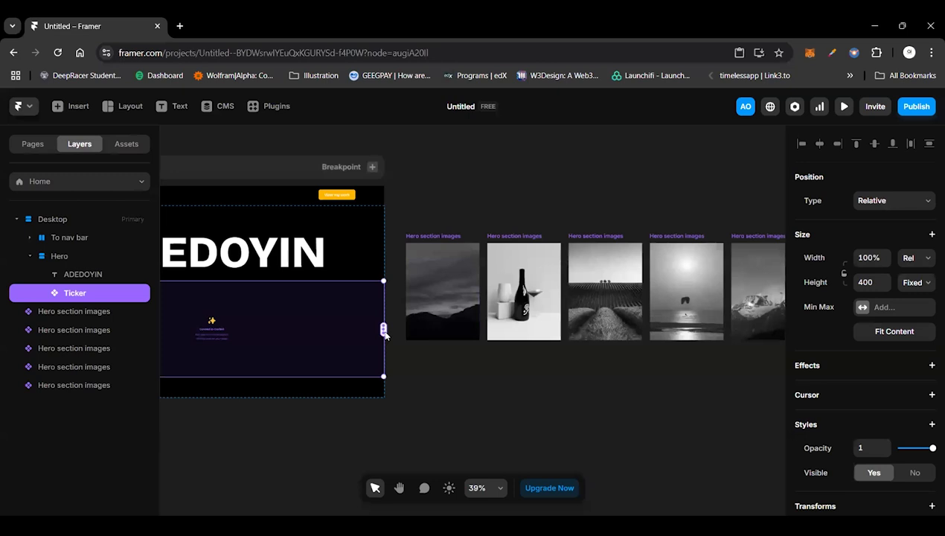
left_click_drag(383, 331, 423, 304)
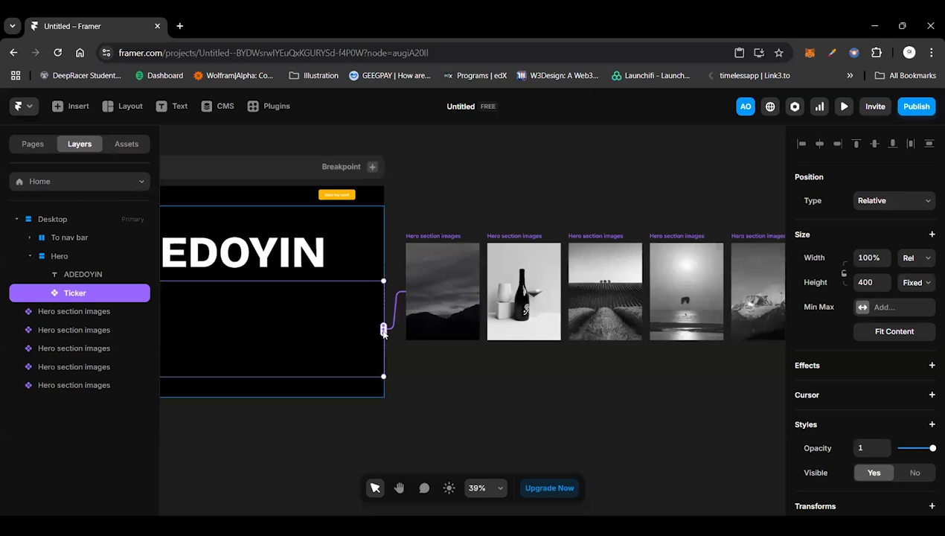
left_click_drag(383, 332, 409, 369)
scroll(415, 374, "left", 1)
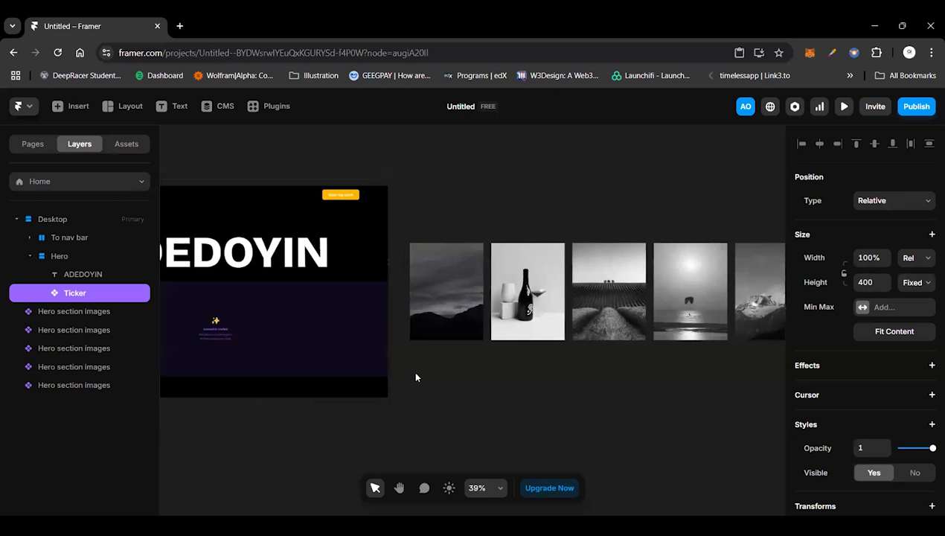
scroll(416, 378, "left", 3)
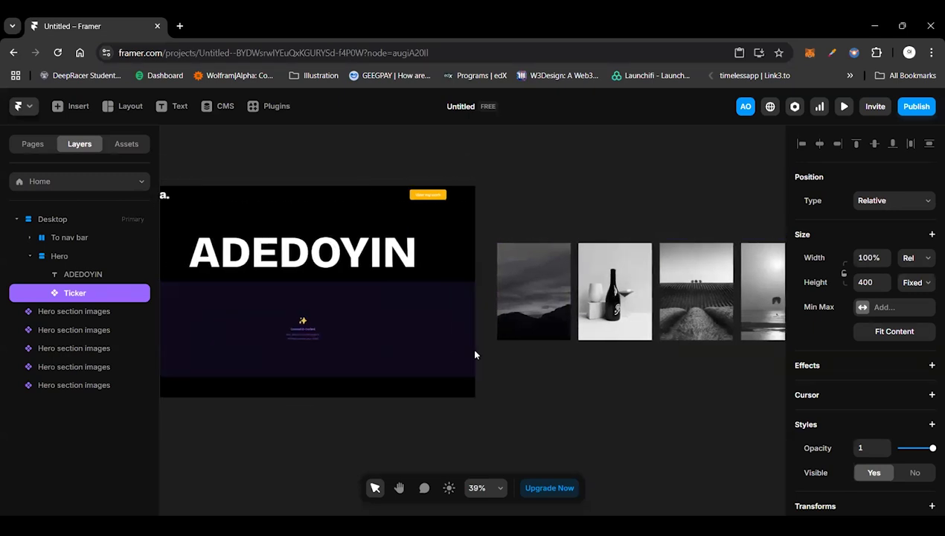
scroll(474, 354, "left", 5)
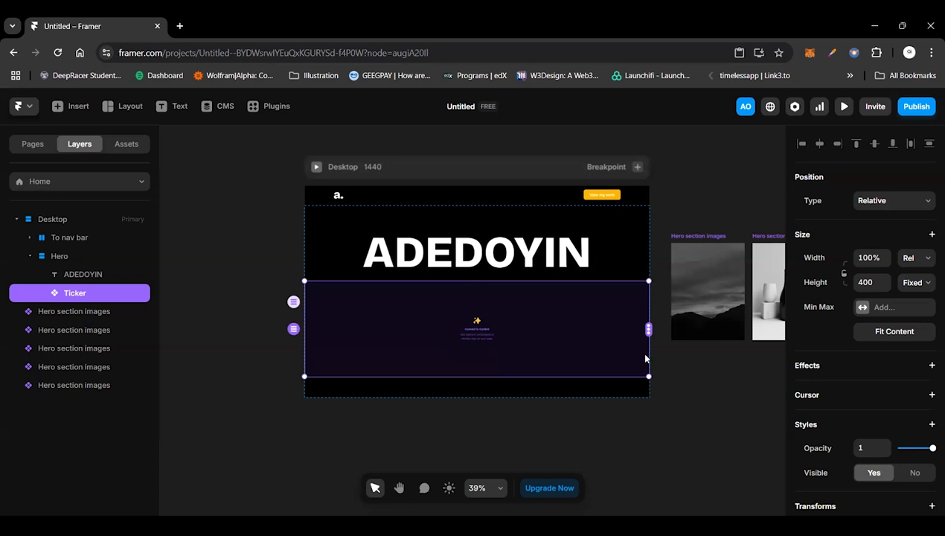
Step: Connect the Ticker's content to all five Hero section images cards, in order from the first to the fifth
scroll(645, 359, "right", 3)
left_click_drag(577, 330, 606, 288)
left_click_drag(577, 331, 688, 310)
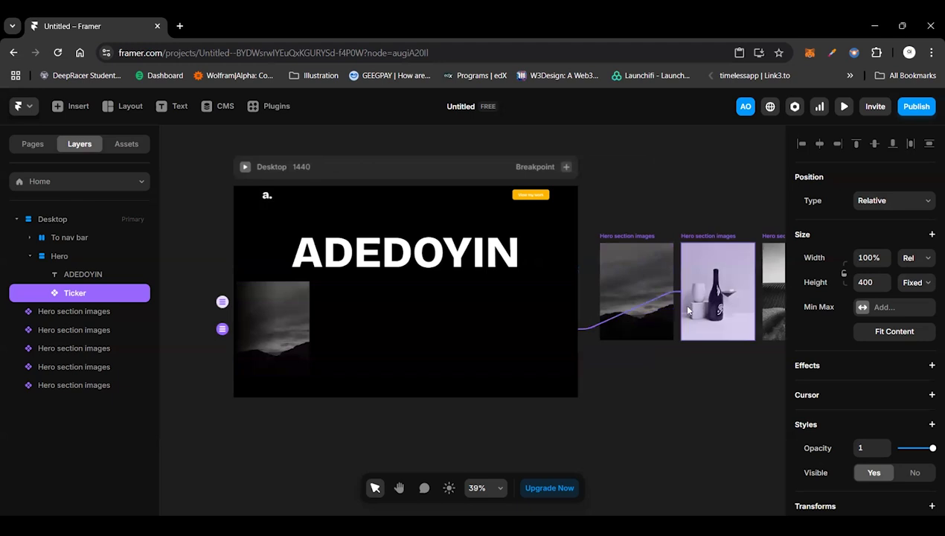
left_click_drag(577, 329, 736, 305)
scroll(487, 326, "right", 3)
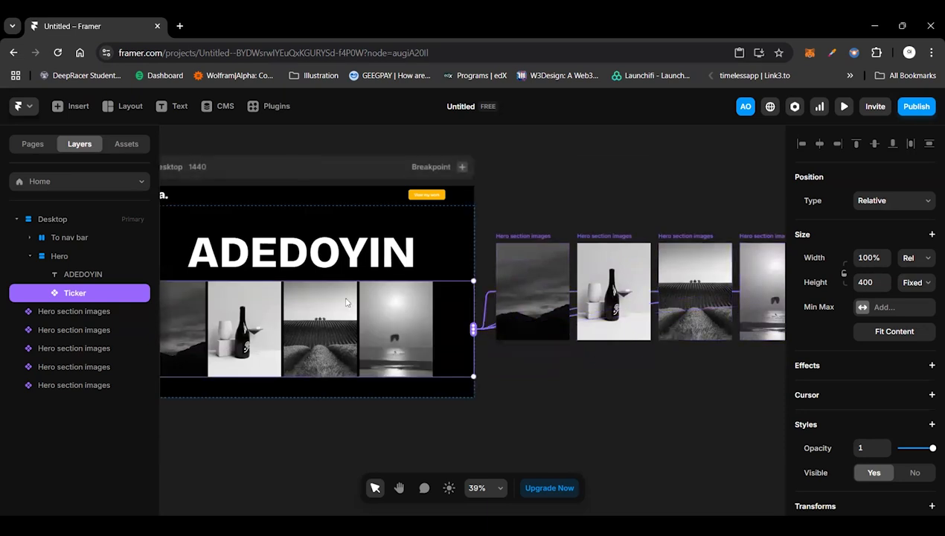
scroll(348, 307, "right", 2)
scroll(348, 306, "right", 1)
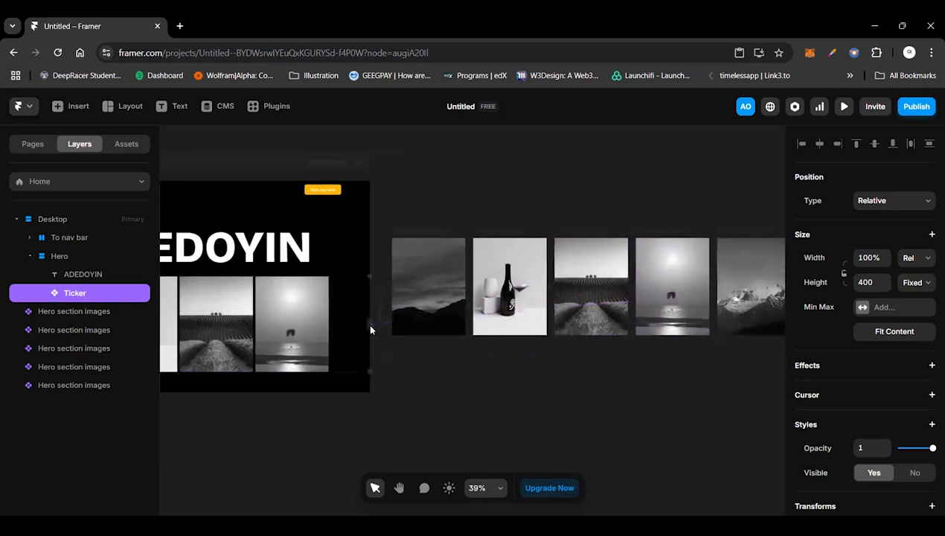
left_click_drag(549, 314, 722, 314)
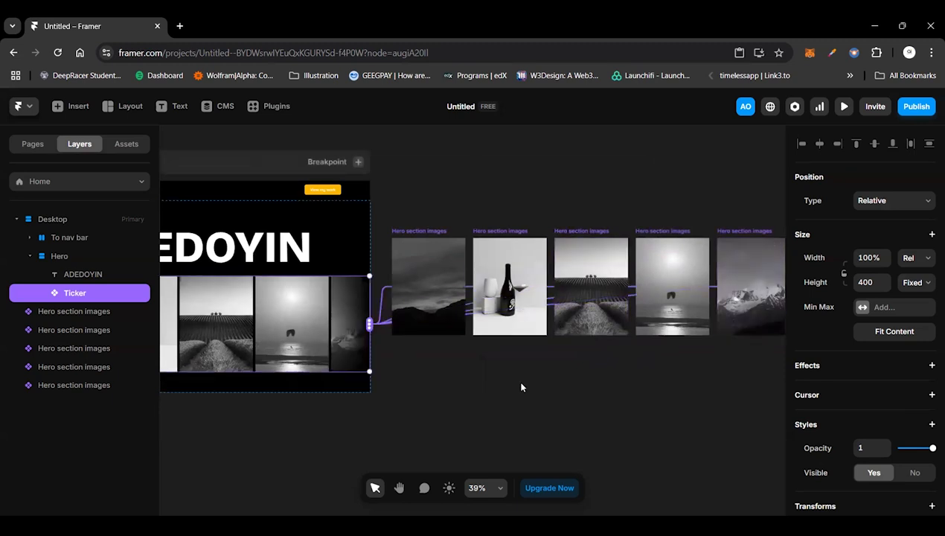
Step: Preview the page and check the Ticker's scrolling image cards and their hover effect
scroll(520, 386, "left", 3)
scroll(627, 400, "left", 2)
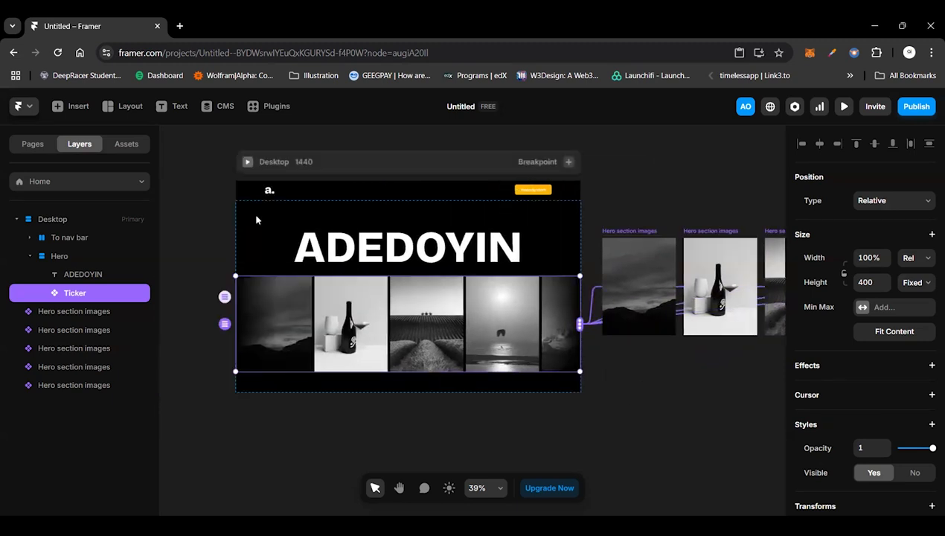
key("ctrl+p")
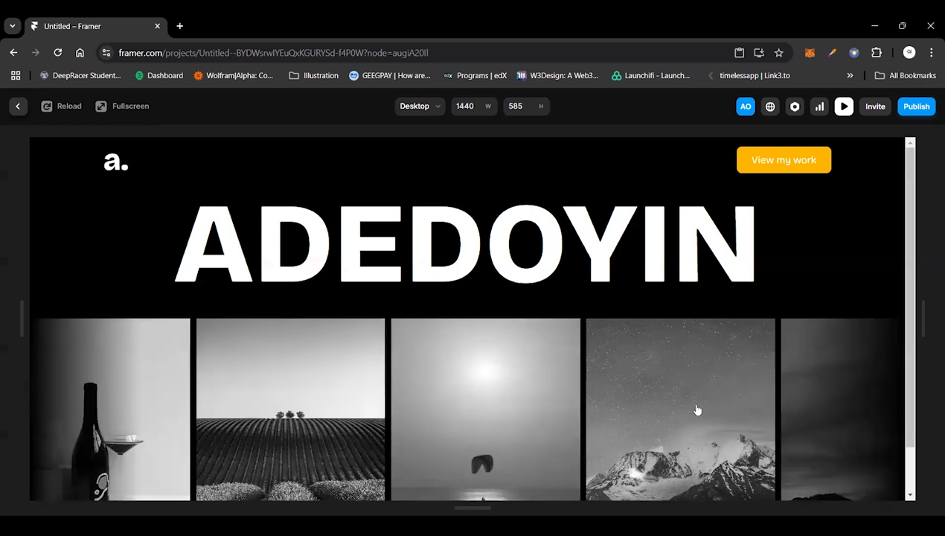
scroll(697, 410, "down", 1)
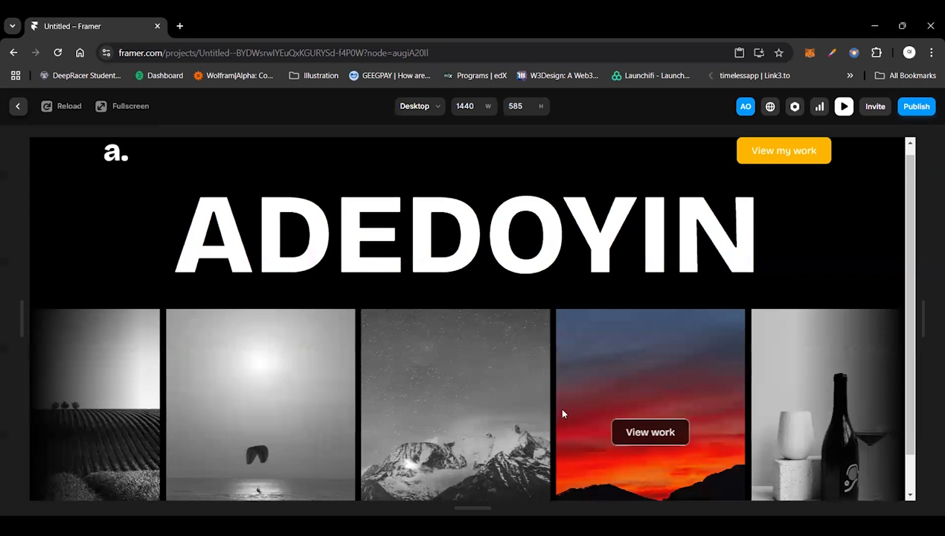
Step: Look over the previewed page from the navigation bar down to the ticker cards, and return to the canvas
scroll(562, 413, "down", 1)
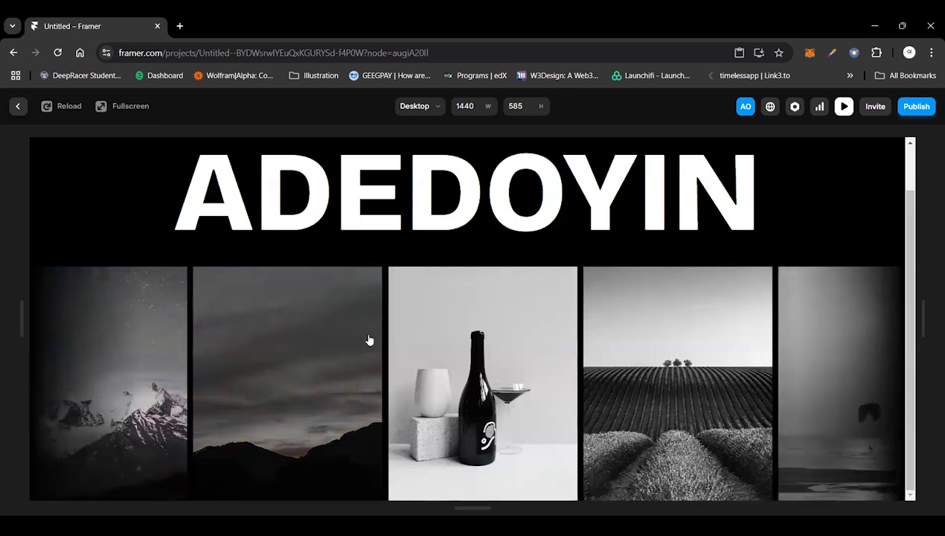
scroll(442, 392, "up", 1)
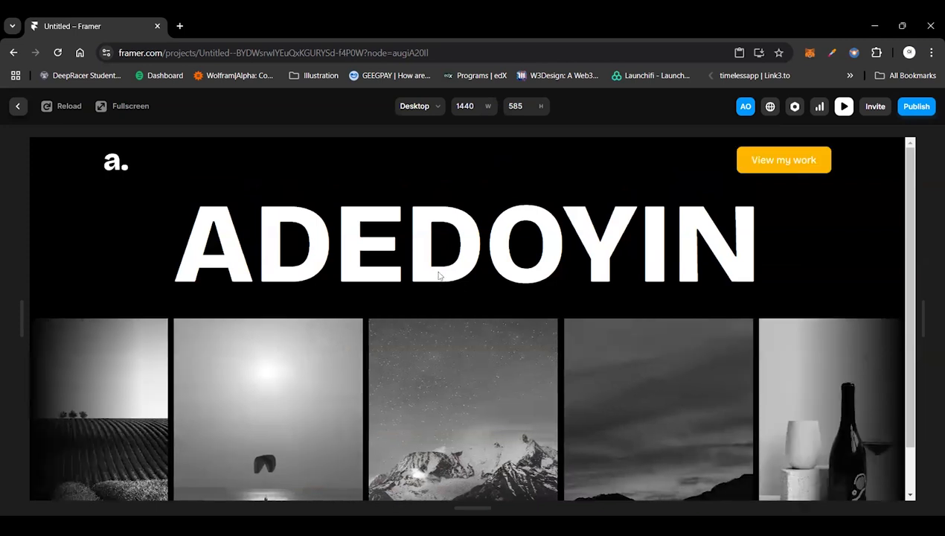
scroll(439, 276, "down", 2)
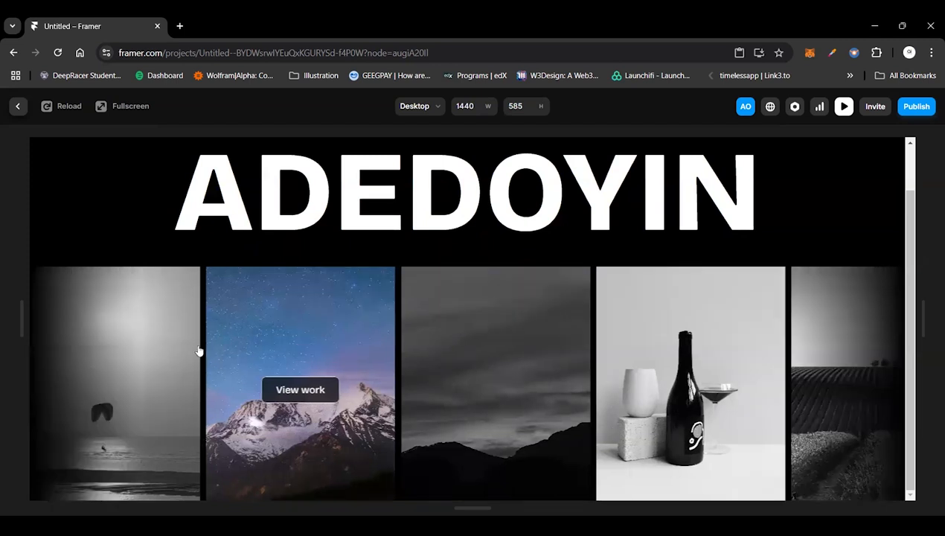
scroll(232, 385, "up", 2)
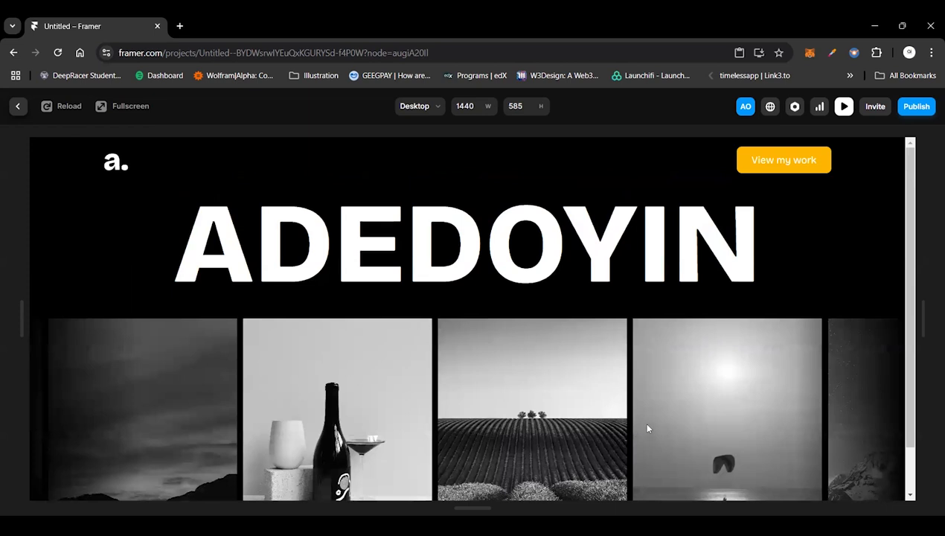
key("Escape")
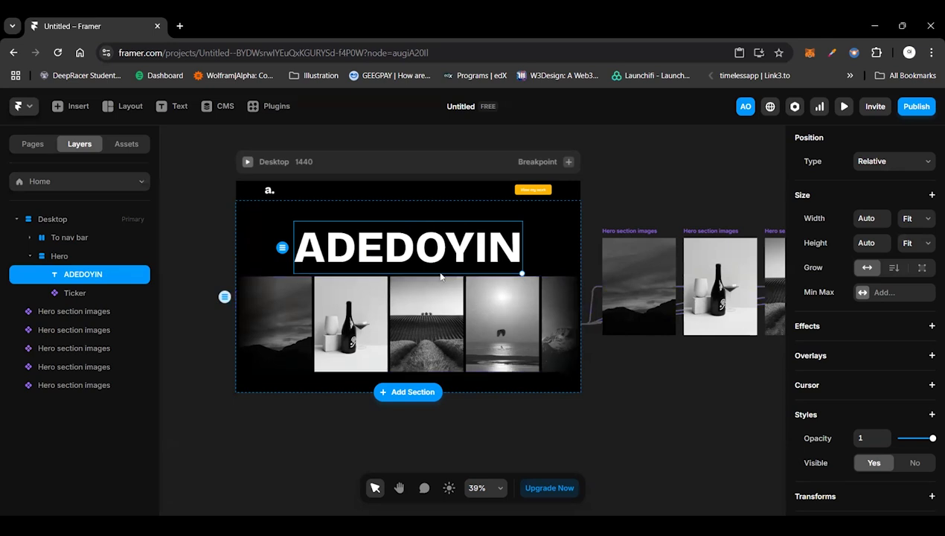
Step: Try a font size of 160 pixels on the Hero name headline, and set it back to 184 pixels
scroll(441, 276, "up", 2)
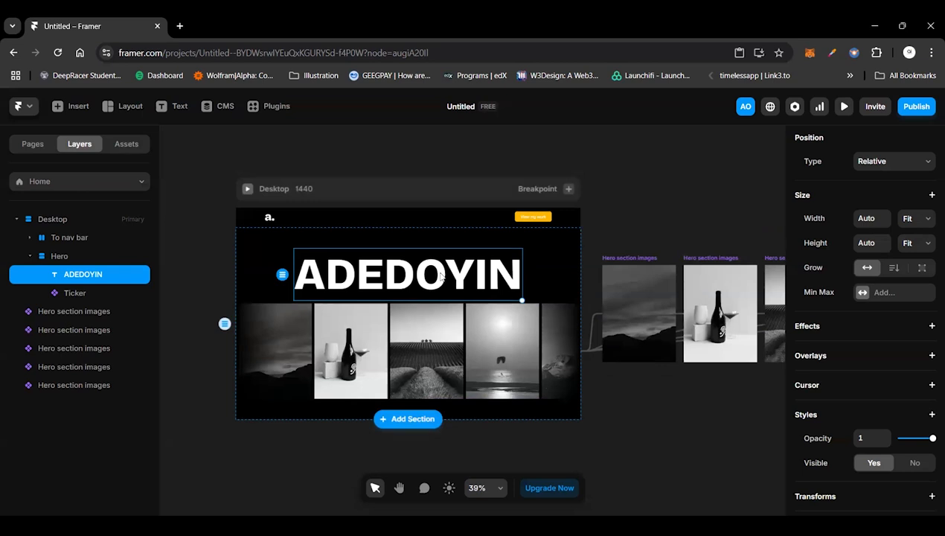
scroll(865, 407, "down", 3)
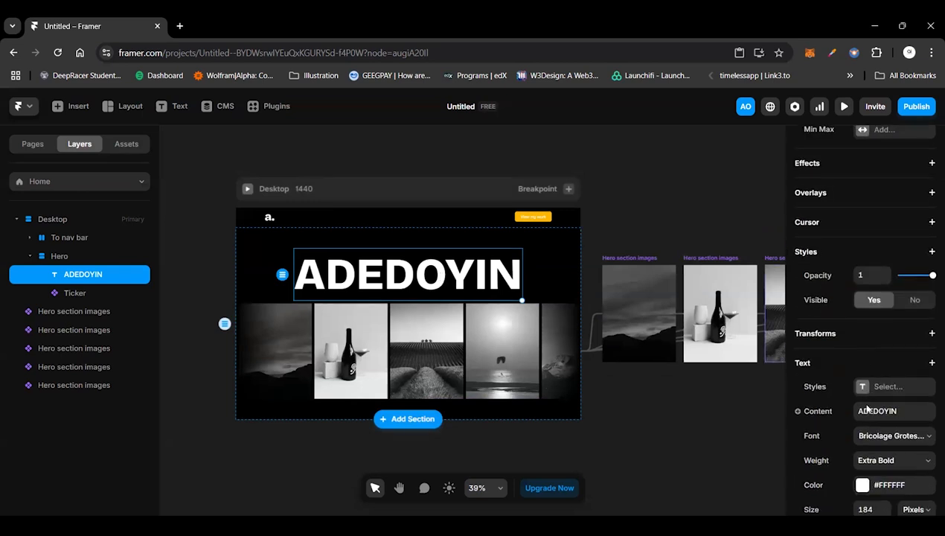
scroll(865, 408, "down", 2)
left_click(865, 418)
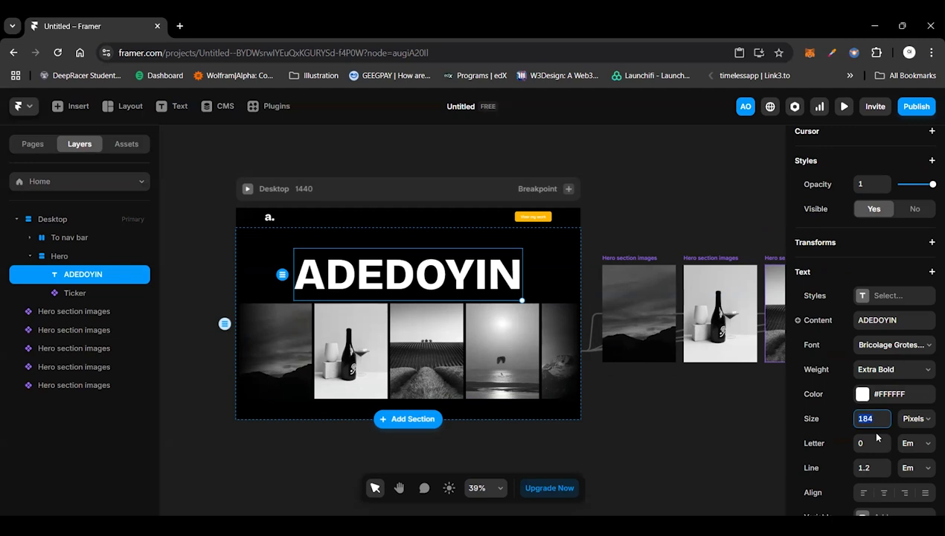
type("160")
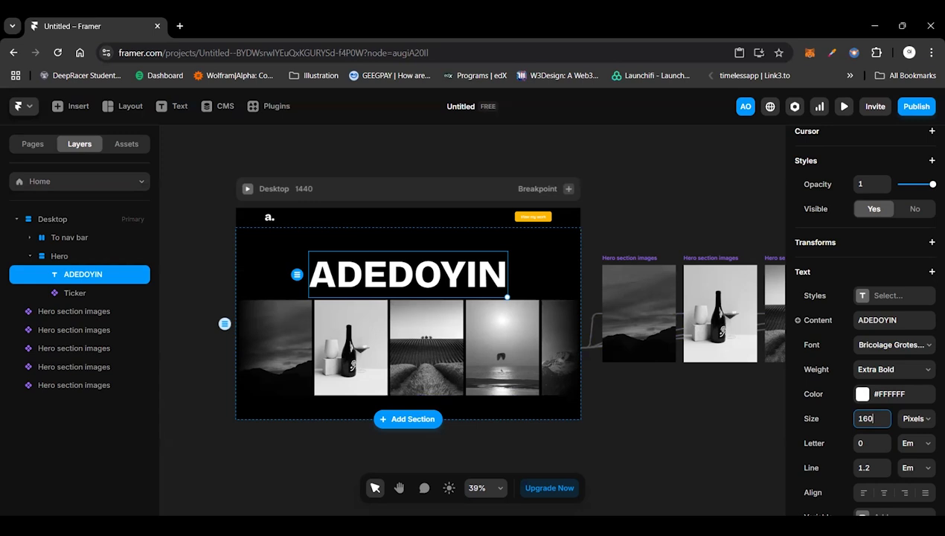
key("alt+Tab")
left_click(355, 263)
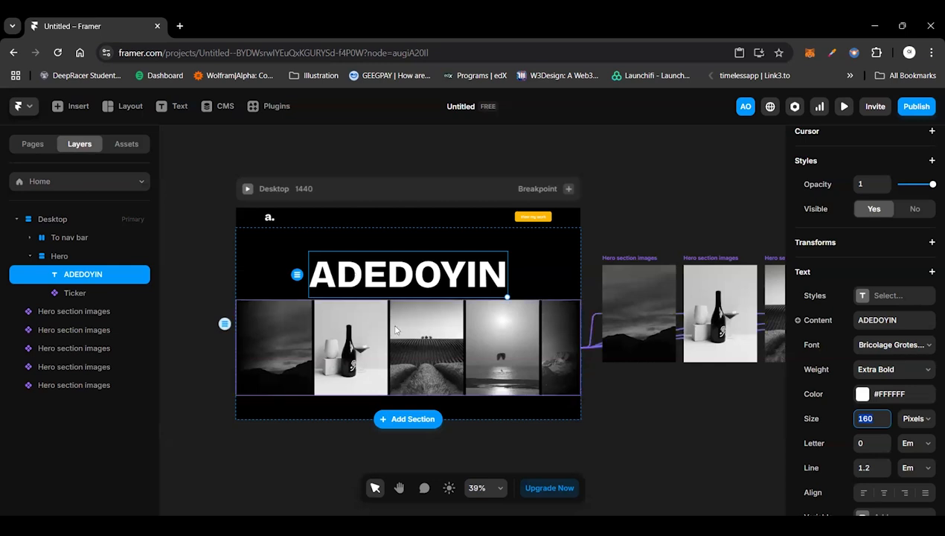
type("184")
left_click(647, 403)
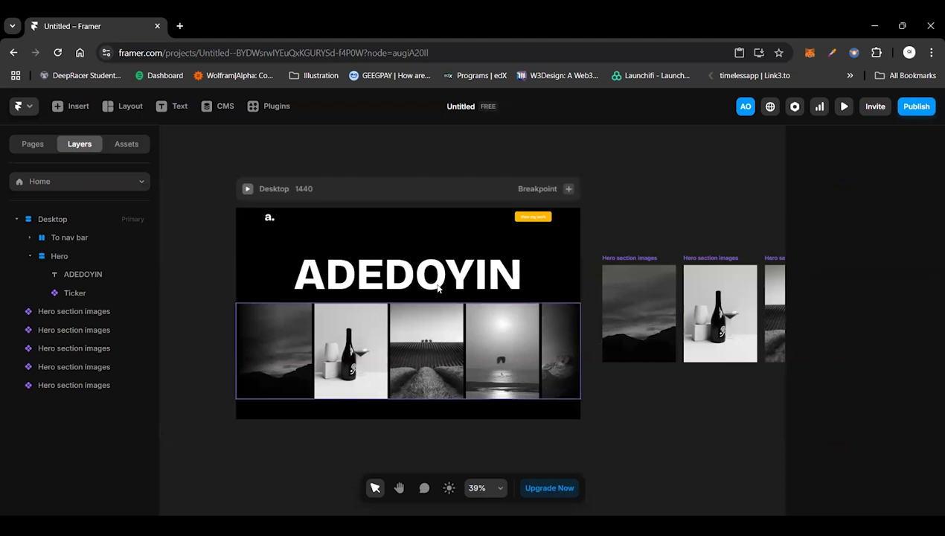
Step: Turn the Hero name headline into a component titled "Name"
left_click(480, 298)
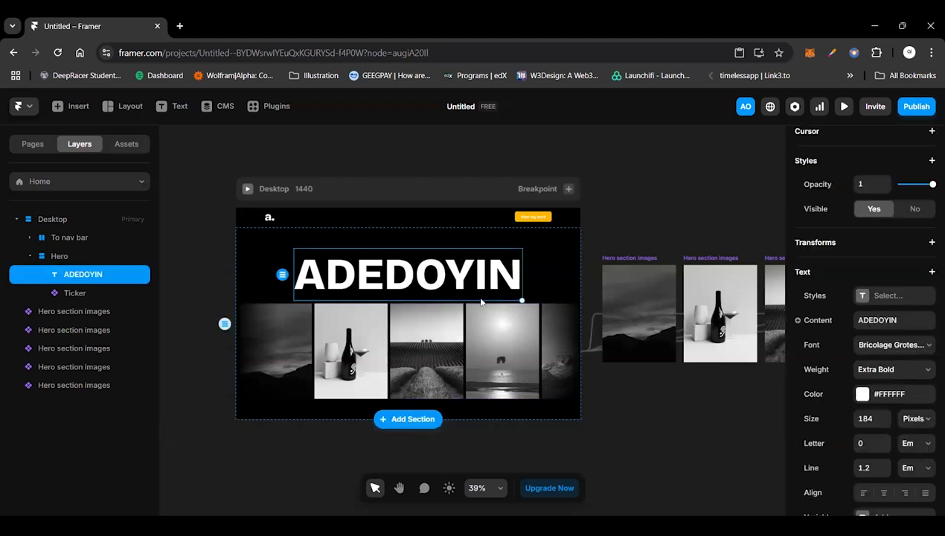
key("ctrl+alt+k")
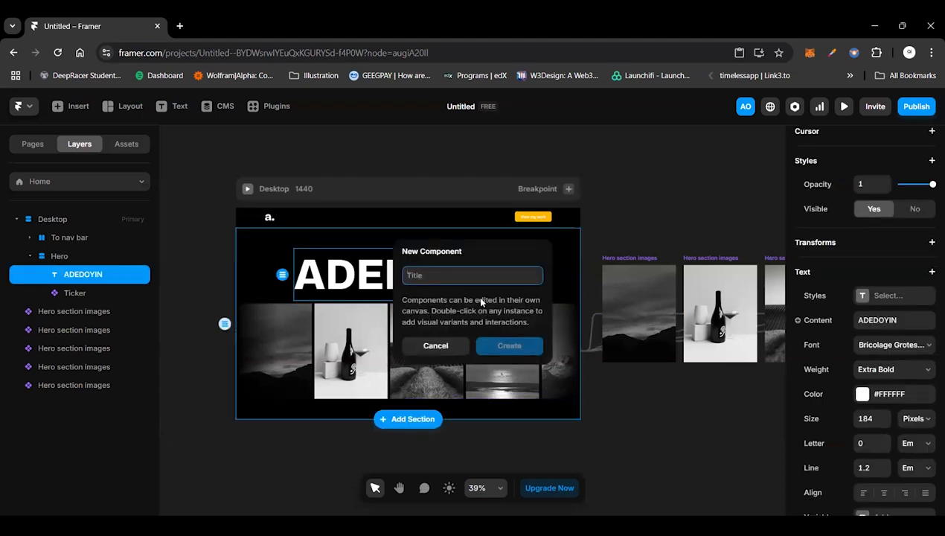
type("Name")
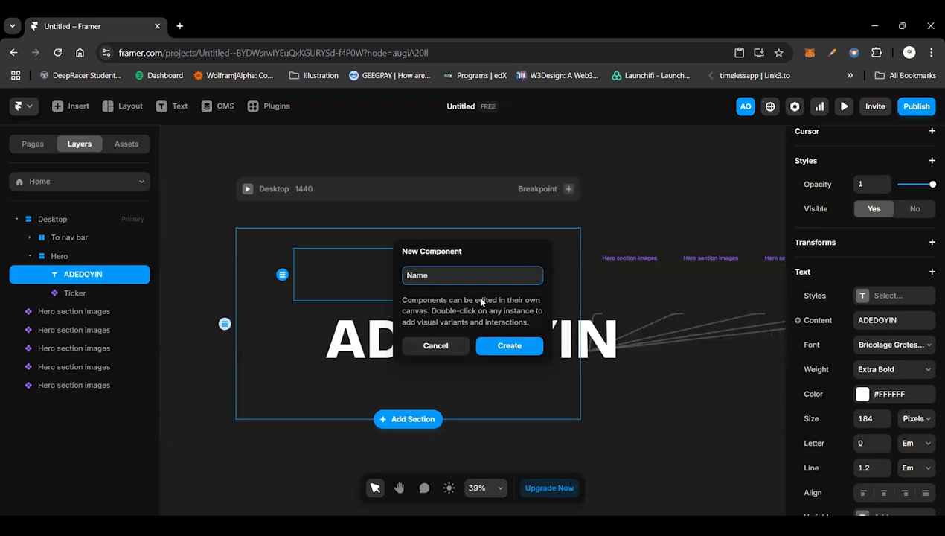
key("Return")
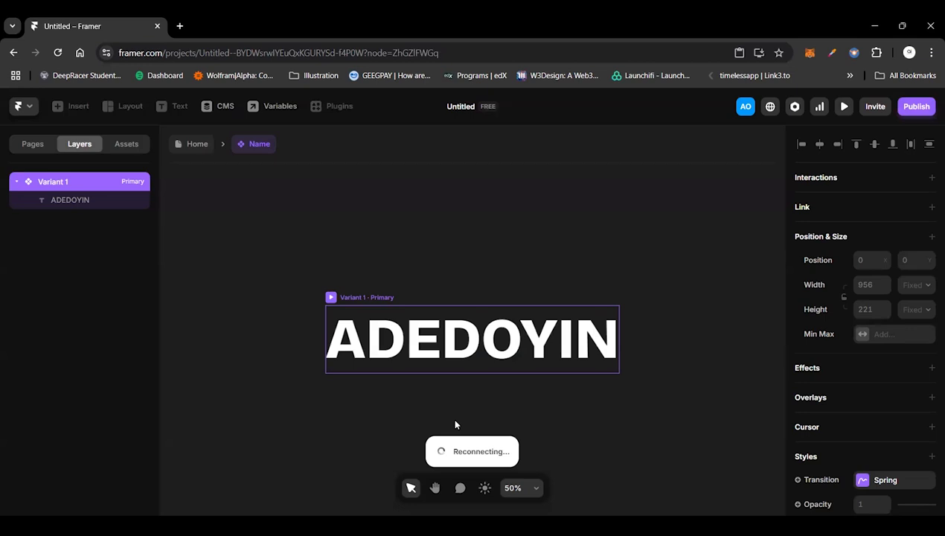
Step: Try to duplicate the headline text inside the Name component
left_click(561, 381)
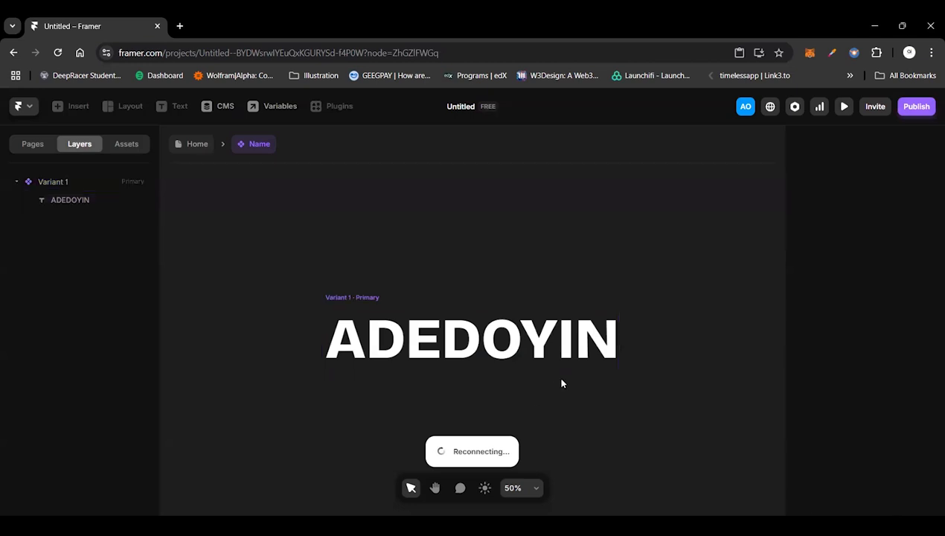
left_click(510, 352)
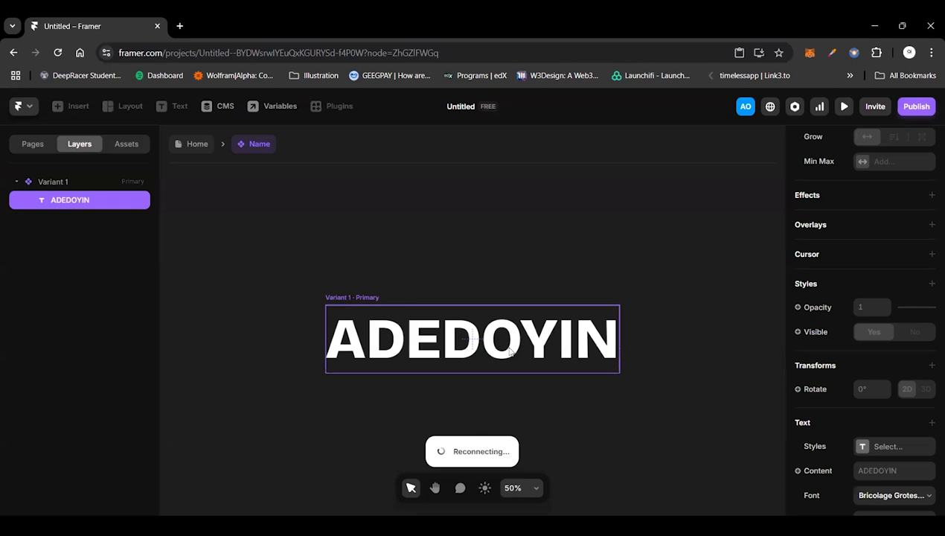
key("ctrl+d")
left_click(683, 241)
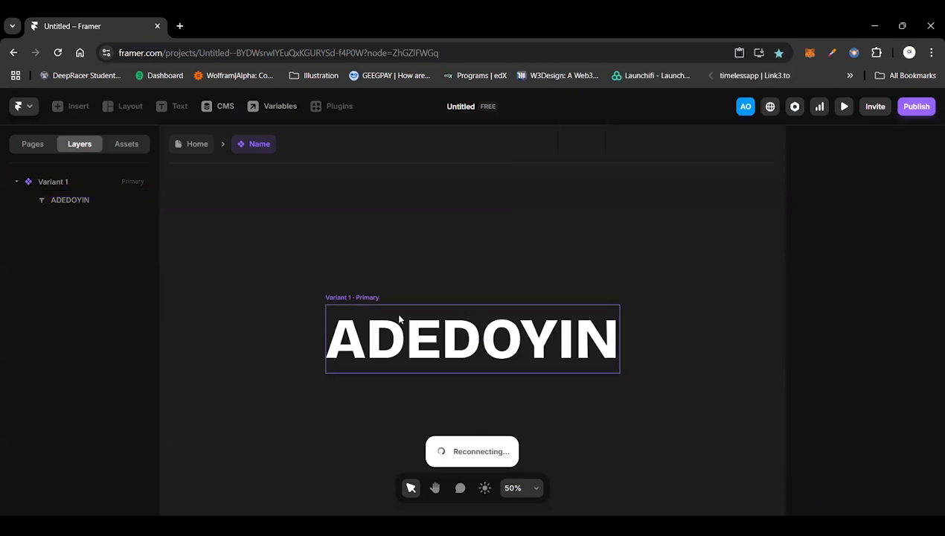
left_click(473, 316)
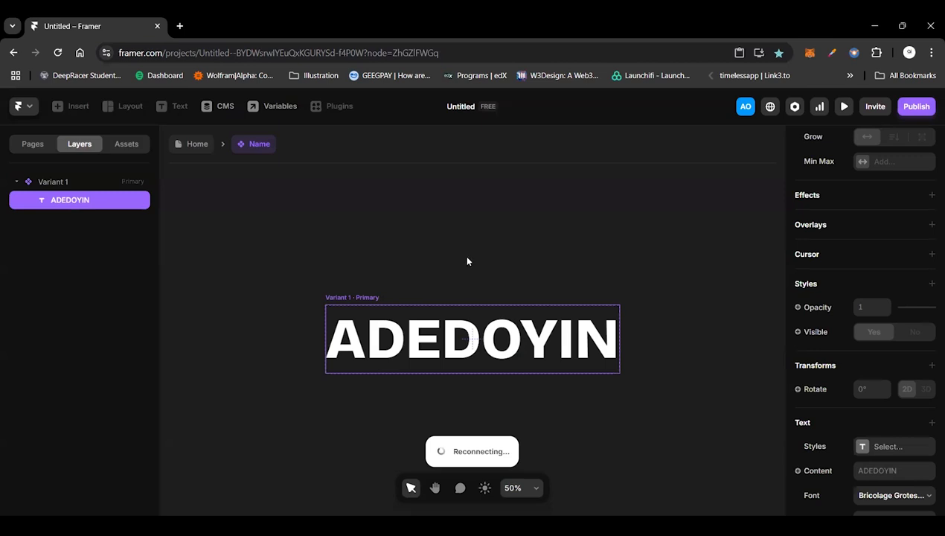
left_click(467, 261)
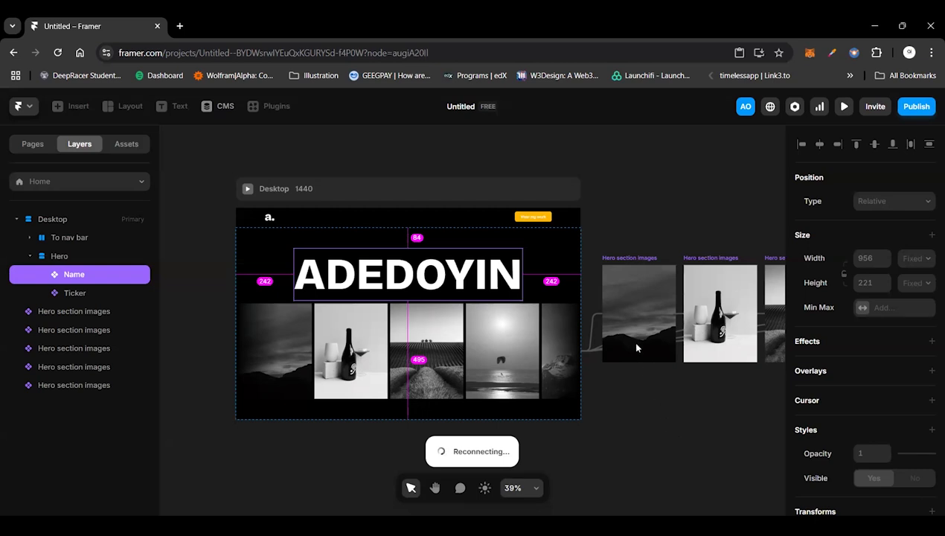
key("Escape")
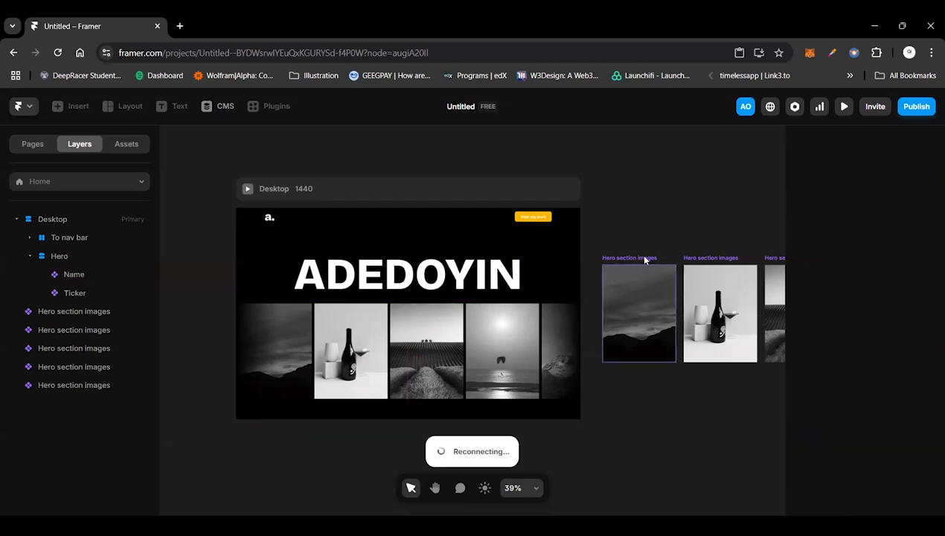
left_click(639, 258)
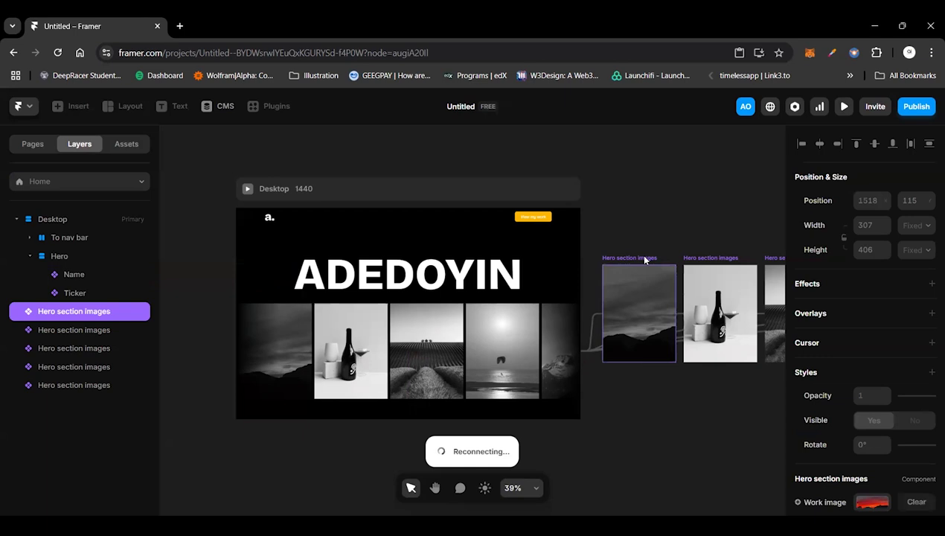
left_click(693, 261)
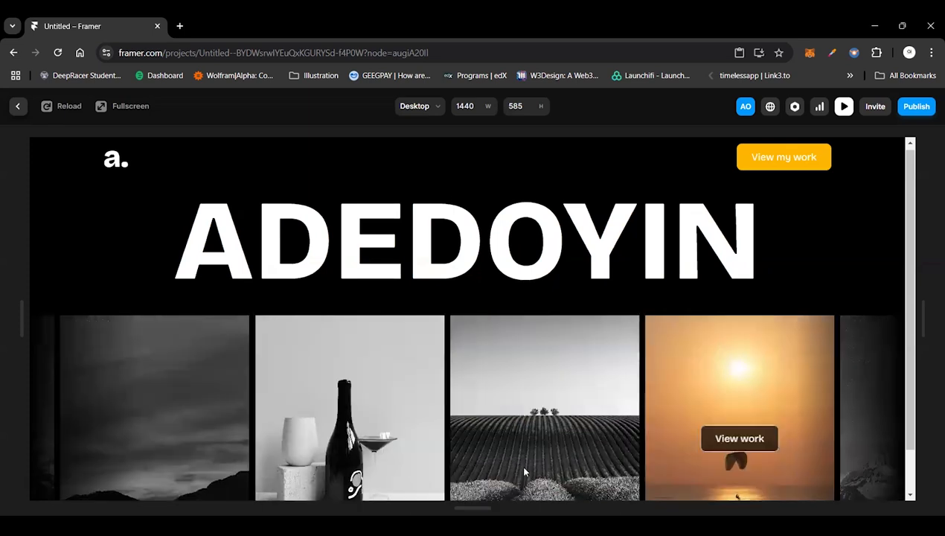
key("Escape")
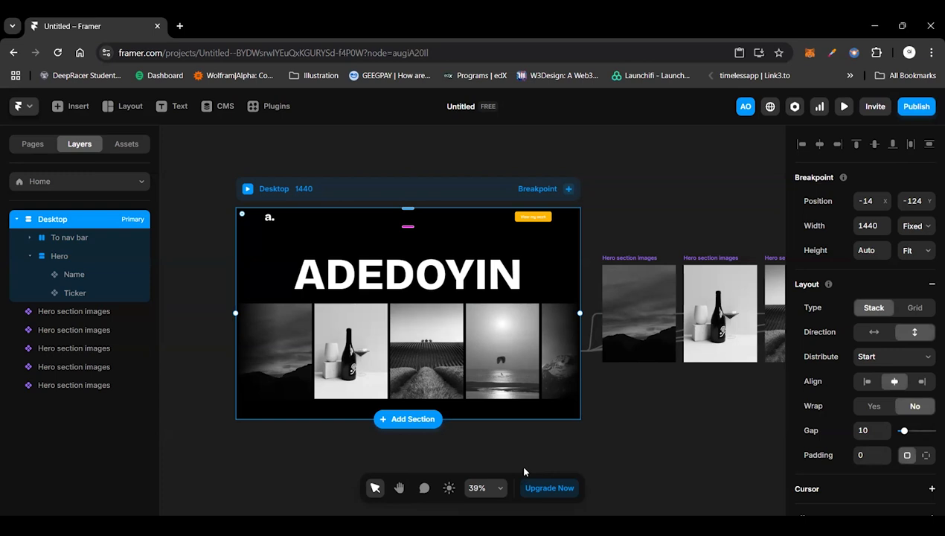
Step: Add a separate text layer containing the letter "A" on the empty canvas above the Desktop frame
scroll(386, 283, "up", 1)
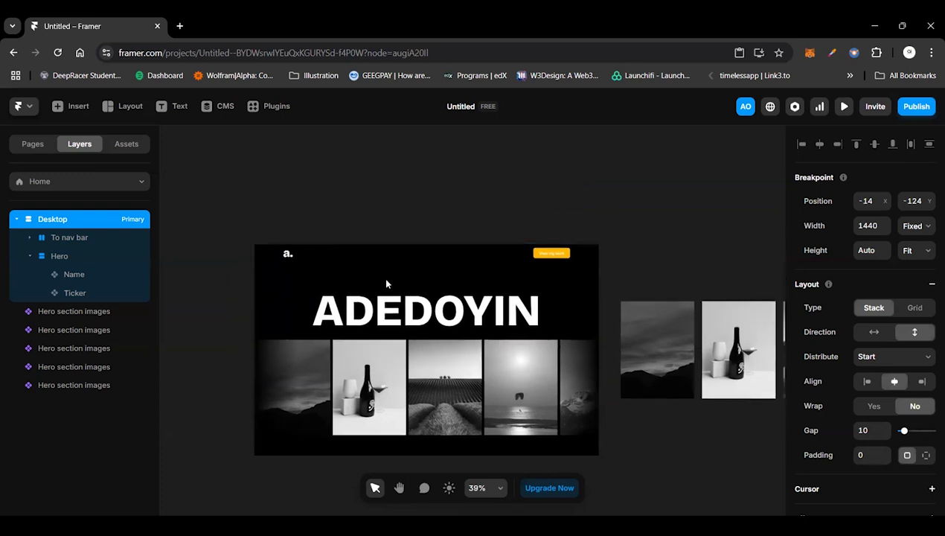
scroll(386, 284, "up", 1)
scroll(386, 283, "left", 1)
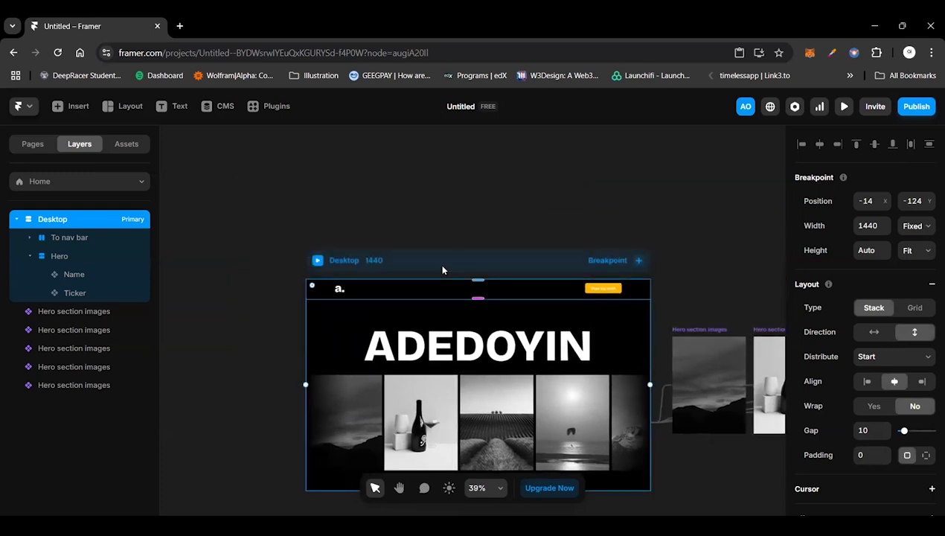
left_click(441, 266)
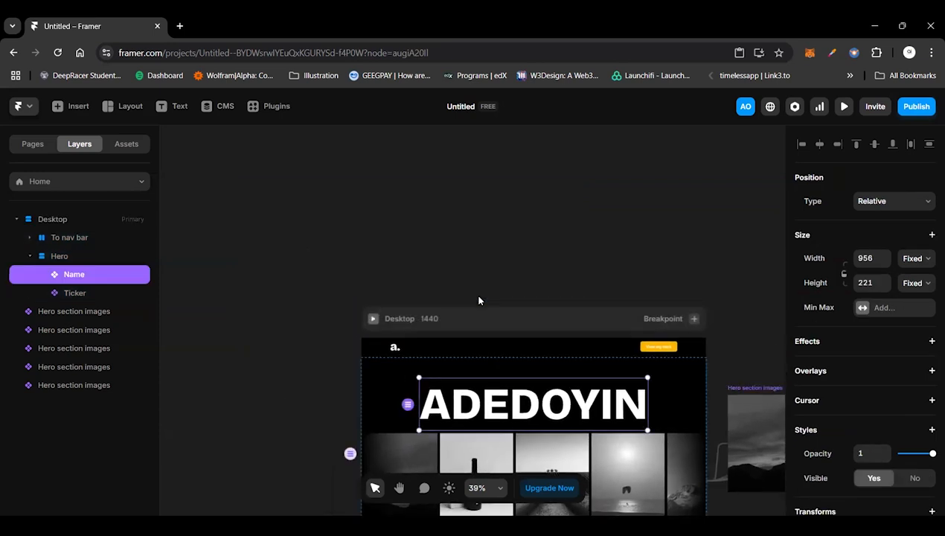
key("t")
left_click(438, 264)
type("A")
key("Escape")
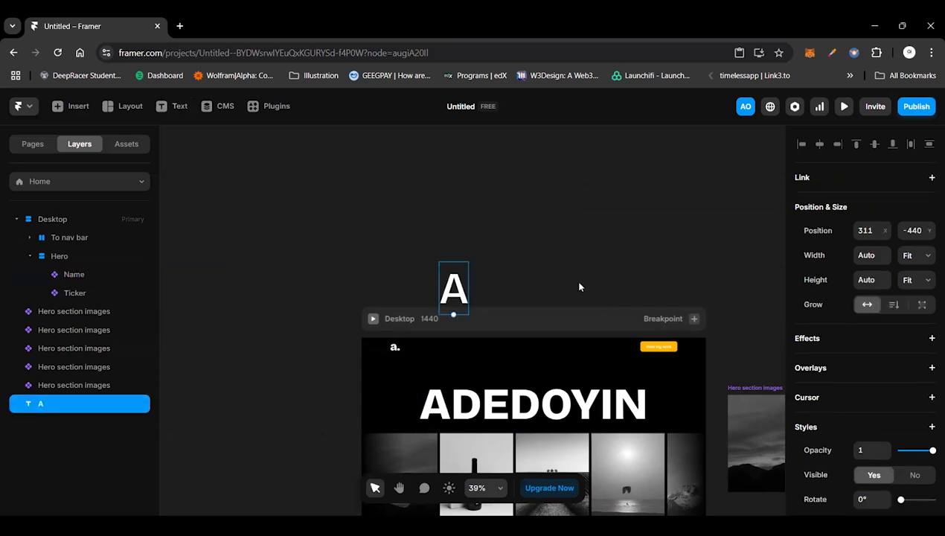
Step: Set the letter A's font weight to Extra Bold and move it up, clear of the Desktop frame
scroll(885, 446, "down", 1)
scroll(885, 446, "down", 2)
left_click(892, 461)
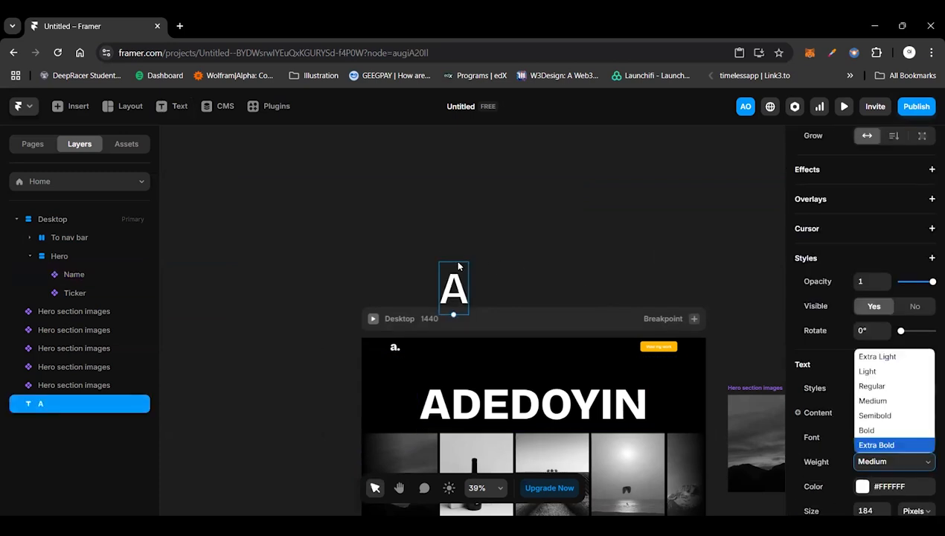
left_click(878, 444)
left_click_drag(459, 287, 459, 258)
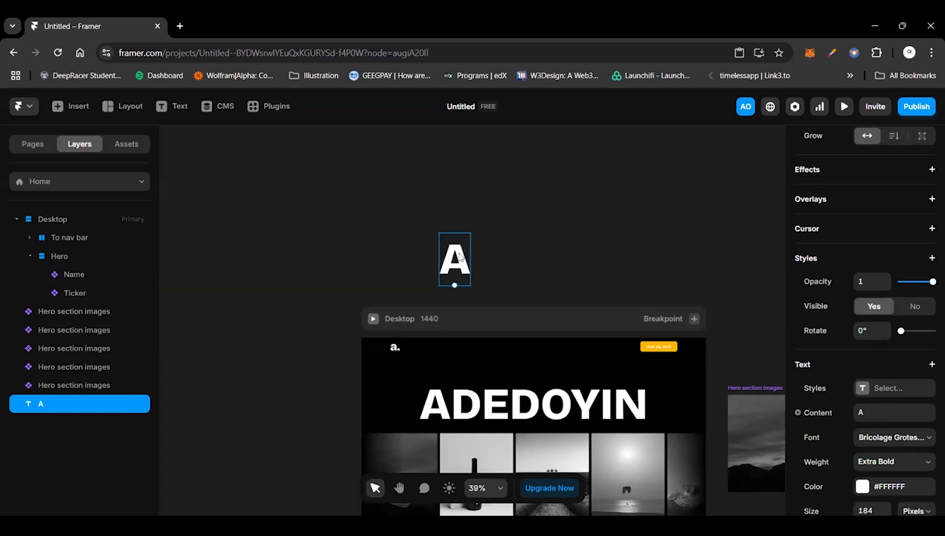
Step: Set the letter A's font size to 160 pixels and its line height to 1 em
scroll(879, 449, "down", 2)
left_click(879, 449)
type("16")
key("Return")
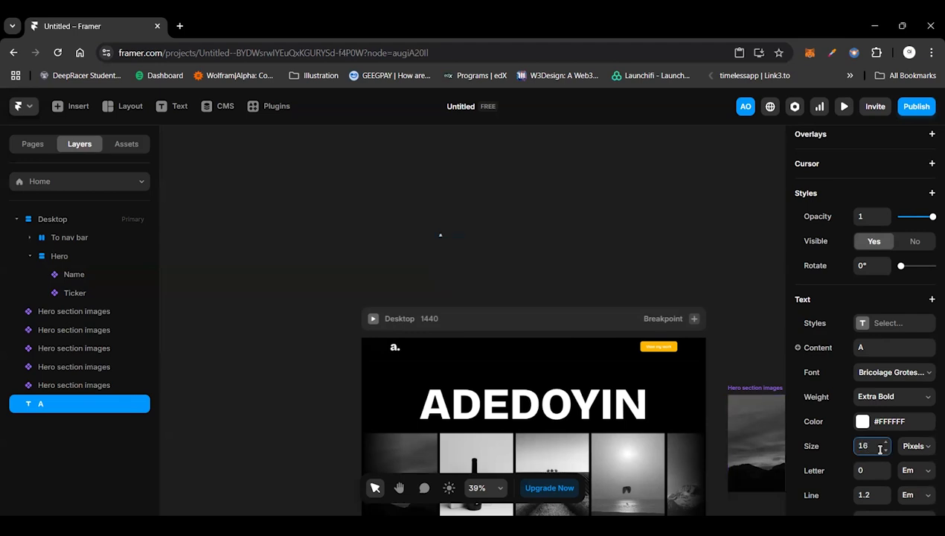
type("0")
left_click(866, 496)
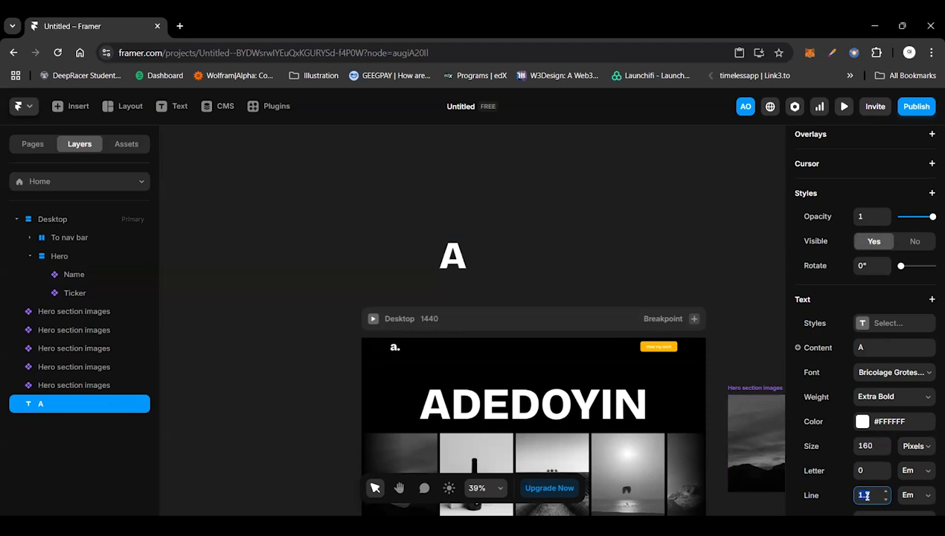
type("1")
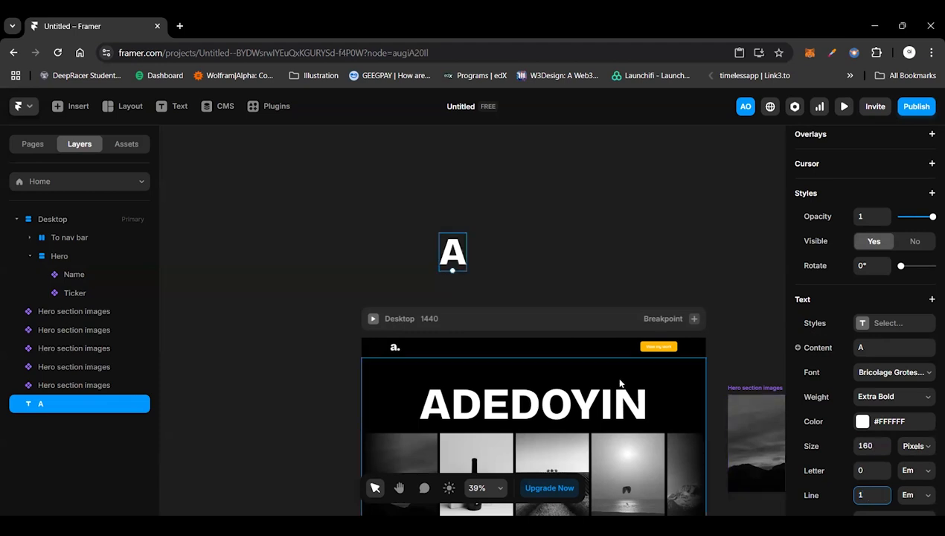
left_click(521, 251)
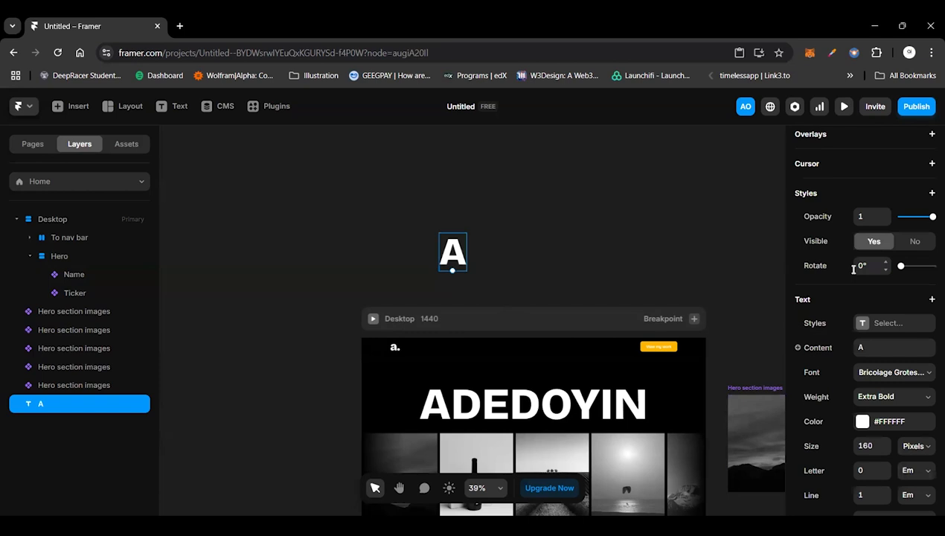
scroll(853, 269, "up", 3)
scroll(855, 270, "up", 1)
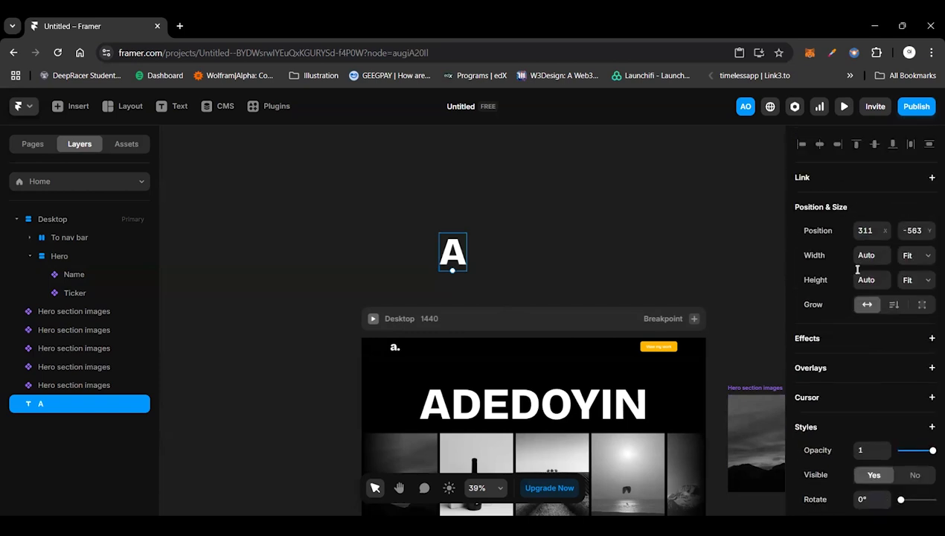
left_click(916, 280)
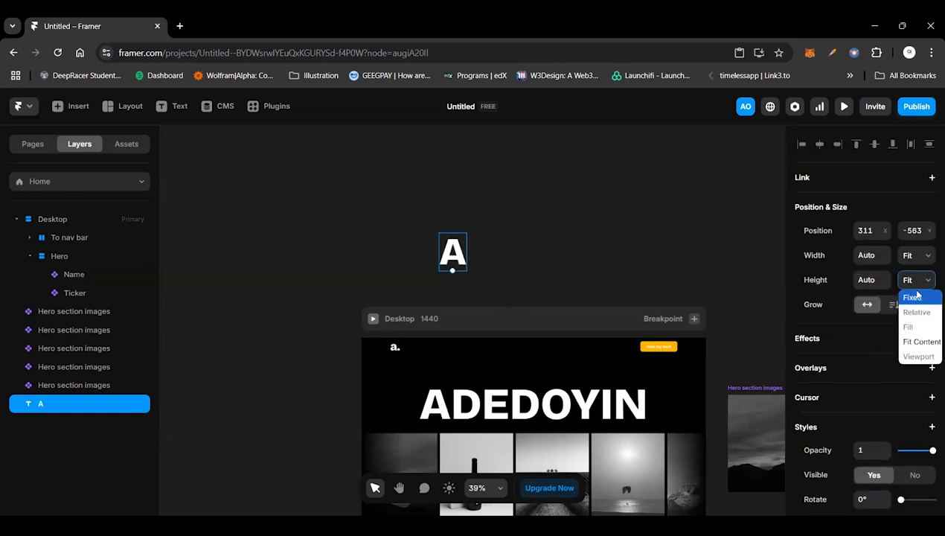
left_click(912, 296)
left_click(916, 280)
left_click(557, 217)
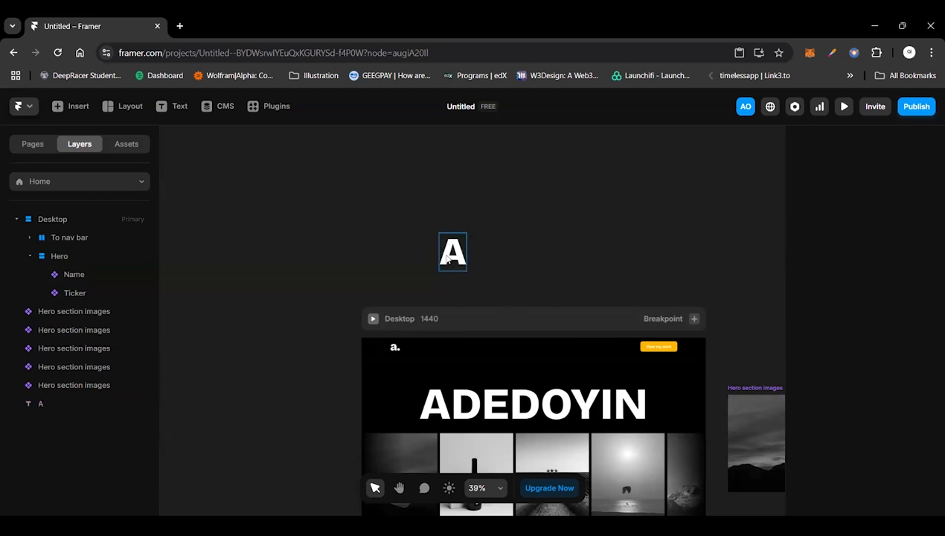
Step: Duplicate the letter A above the Desktop frame into a side-by-side row of eight letters
left_click_drag(454, 254, 646, 253)
key("ctrl+v")
left_click(456, 253)
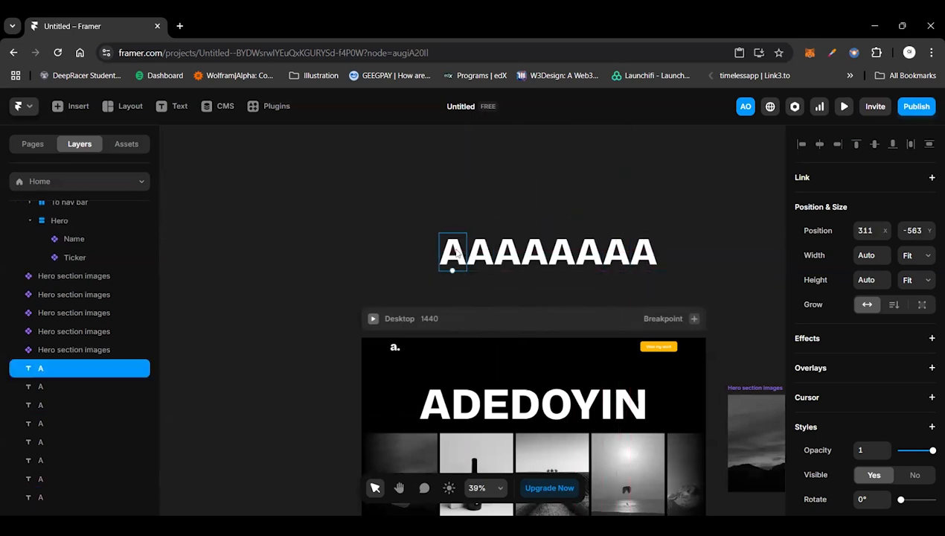
Step: Replace the second letter of the row with "D" and the third letter with "E"
left_click(482, 250)
double_click(482, 247)
key("BackSpace")
type("6")
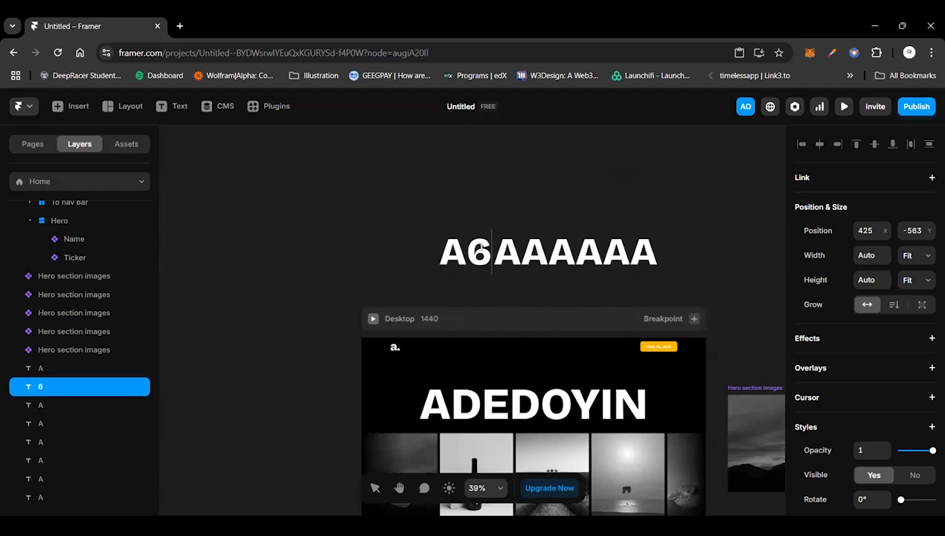
key("BackSpace")
type("D")
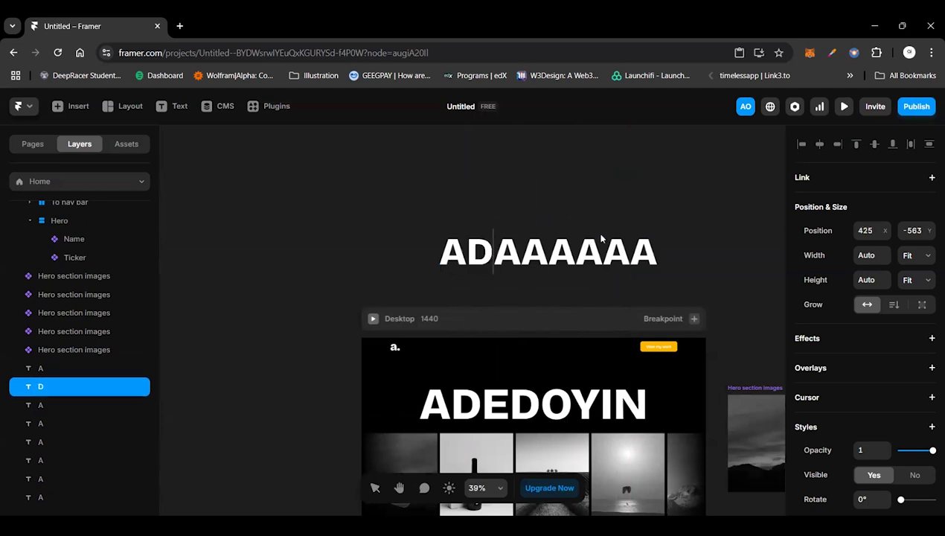
left_click(515, 254)
double_click(515, 254)
key("BackSpace")
type("E")
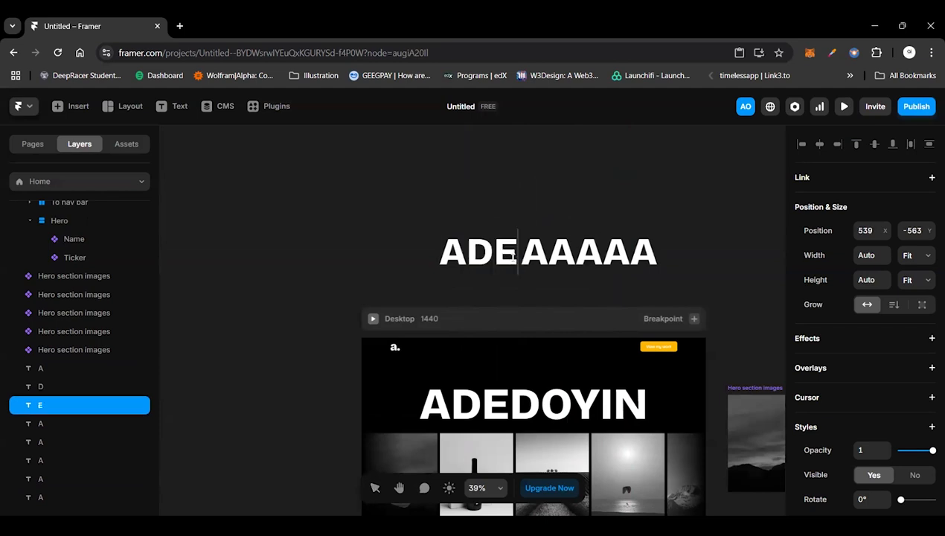
Step: Replace the fourth letter of the row with "D" and the fifth letter with "O"
left_click(540, 259)
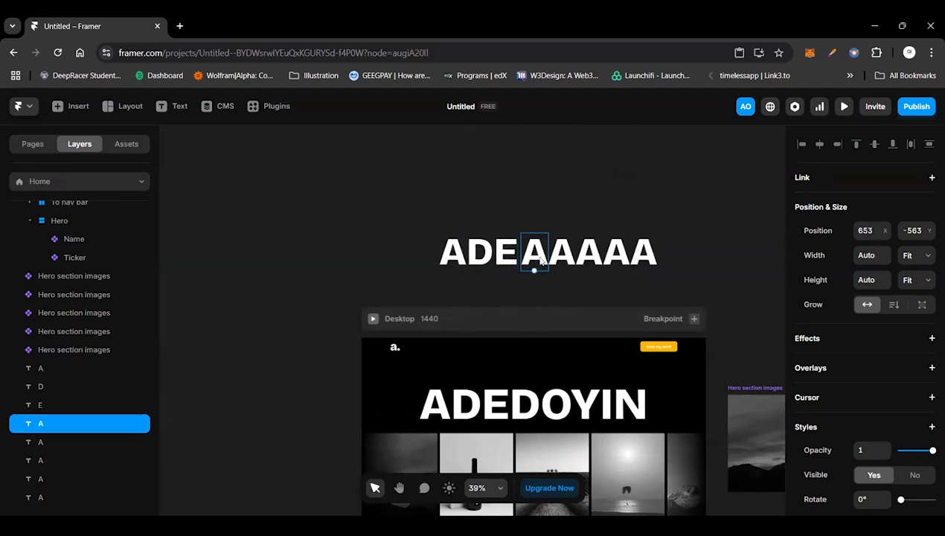
double_click(541, 258)
key("BackSpace")
type("D")
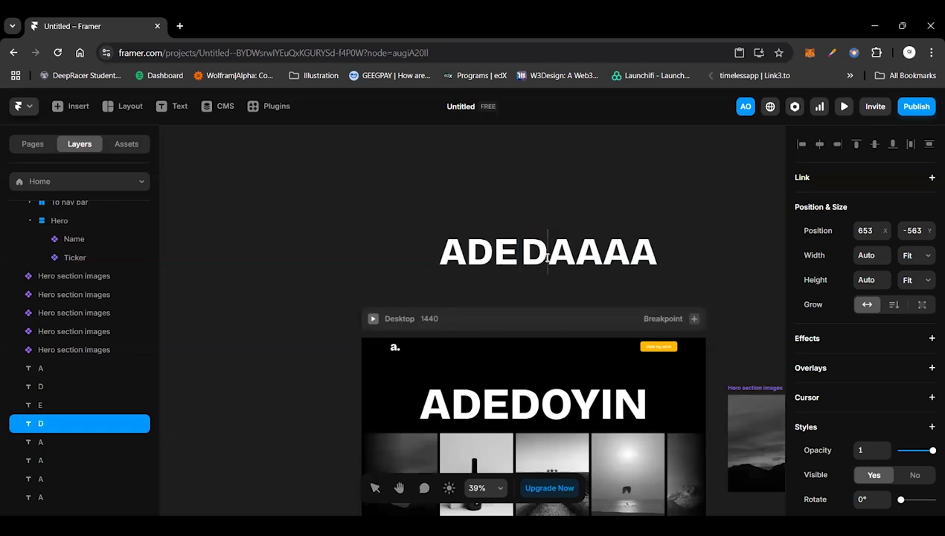
left_click(561, 260)
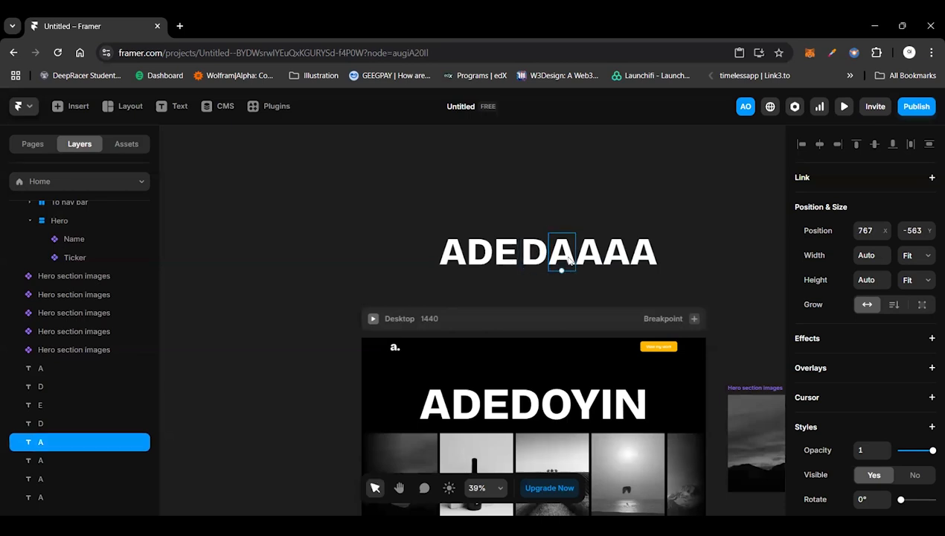
double_click(569, 262)
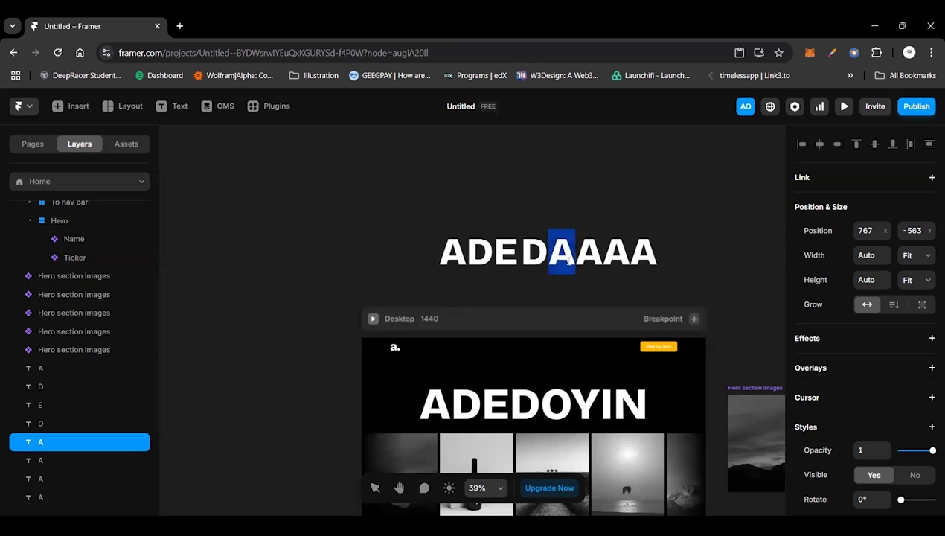
type("O")
key("Escape")
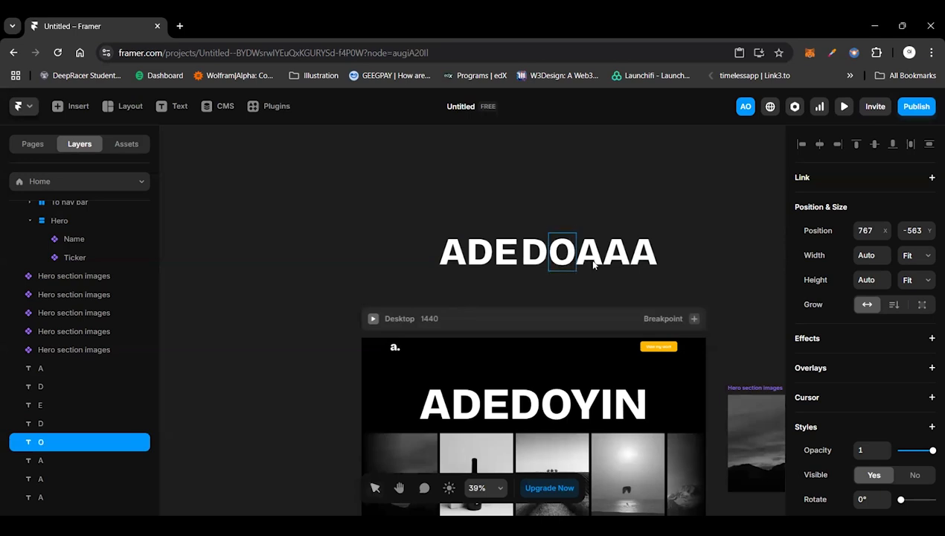
Step: Replace the sixth letter of the row with "Y" and the seventh letter with "I"
left_click(591, 261)
double_click(592, 261)
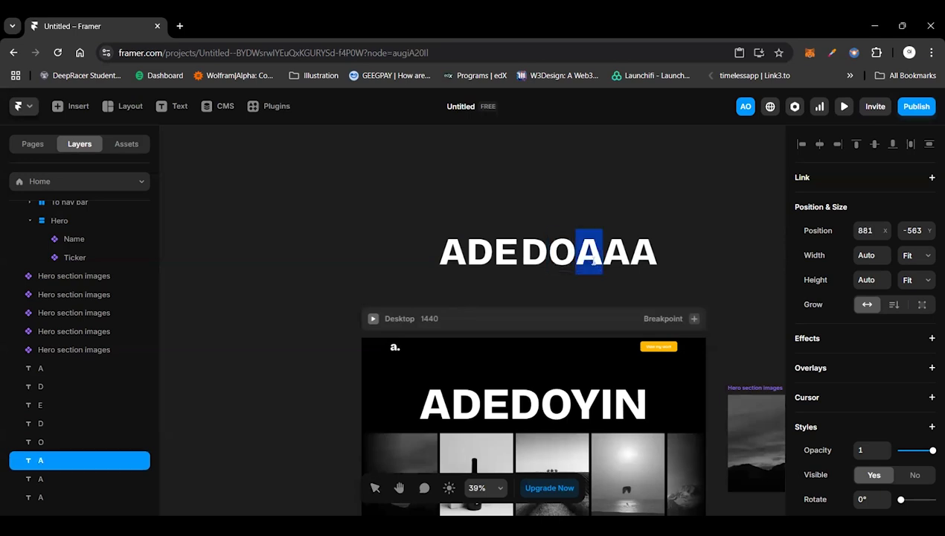
type("Y")
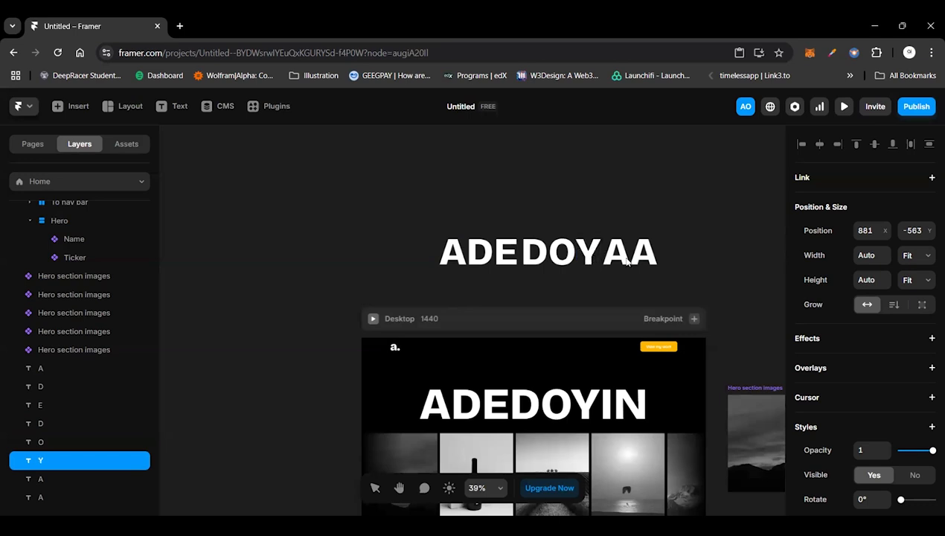
key("Escape")
left_click(627, 260)
double_click(619, 258)
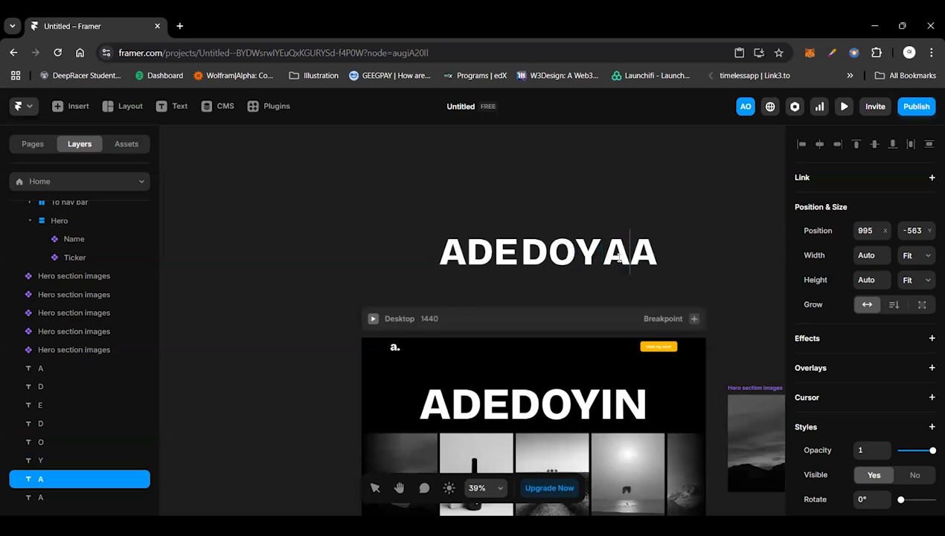
key("BackSpace")
type("I")
key("Escape")
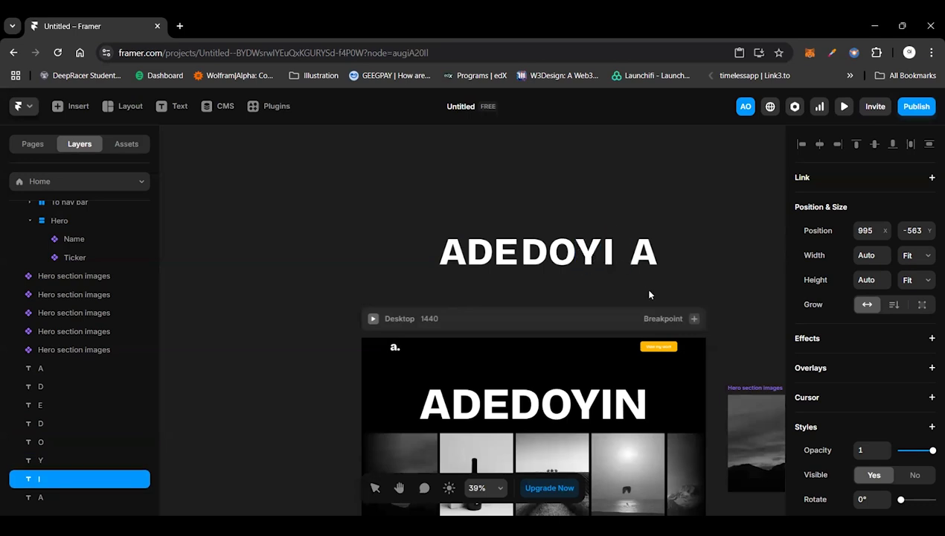
Step: Replace the eighth and last letter of the row with "N"
left_click(644, 260)
double_click(636, 260)
left_click(645, 260)
key("BackSpace")
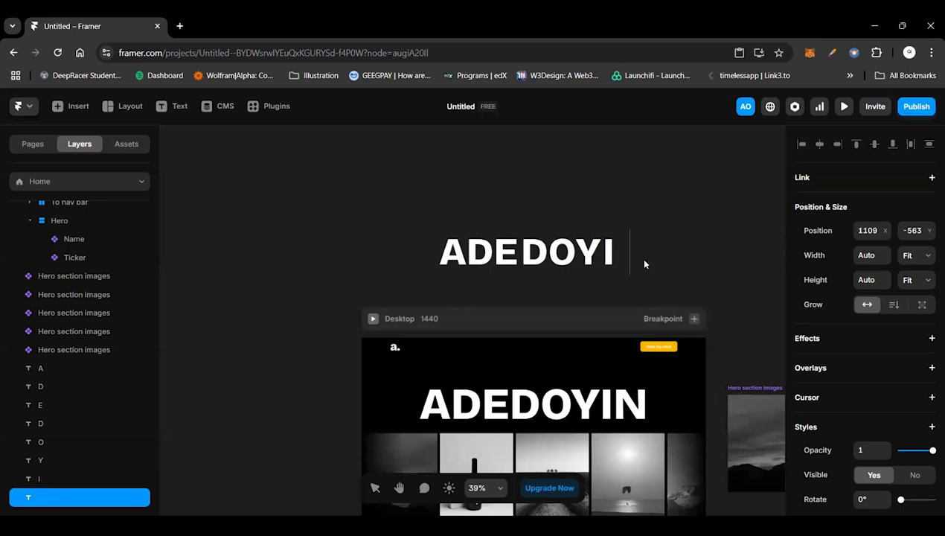
type("N")
key("Escape")
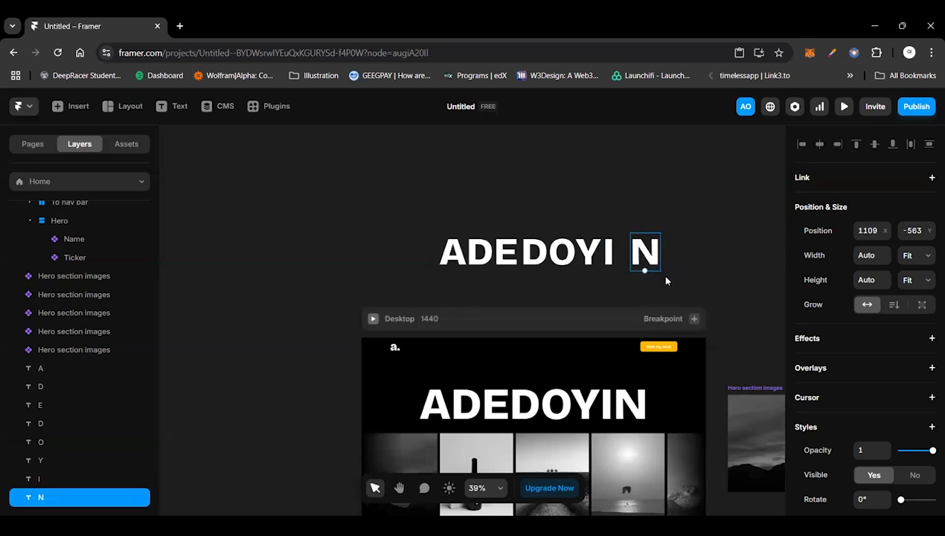
Step: Wrap all eight separate letters in a horizontal stack and remove the stack's white fill
left_click(691, 236)
left_click_drag(688, 231, 421, 280)
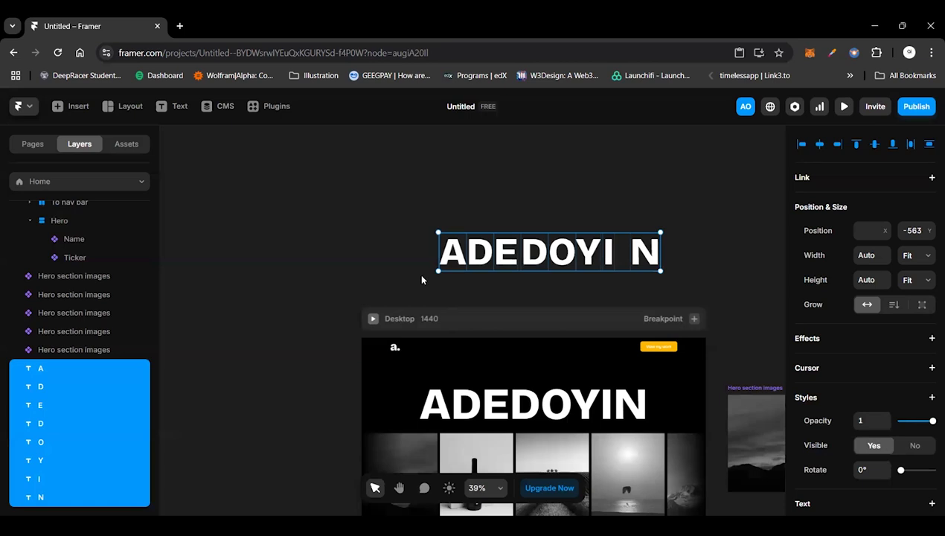
key("ctrl+Return")
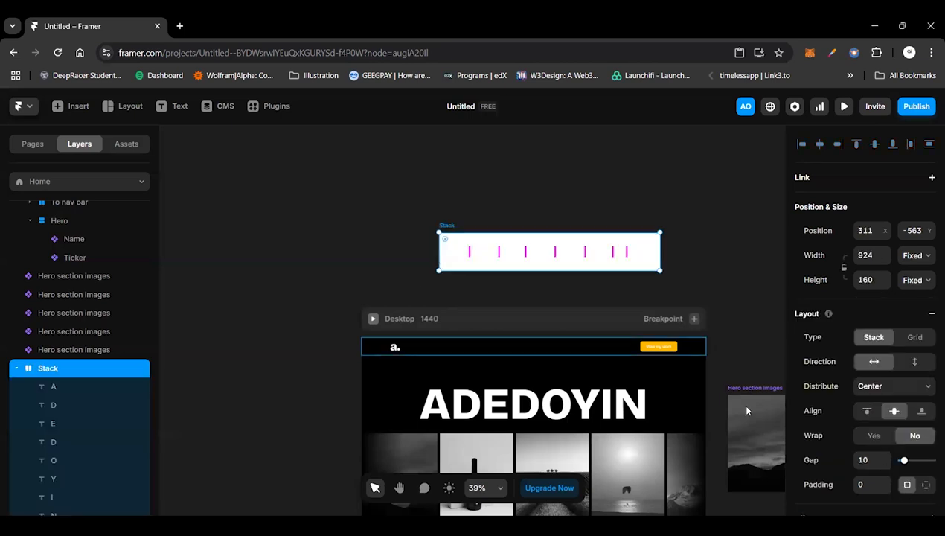
scroll(897, 474, "down", 5)
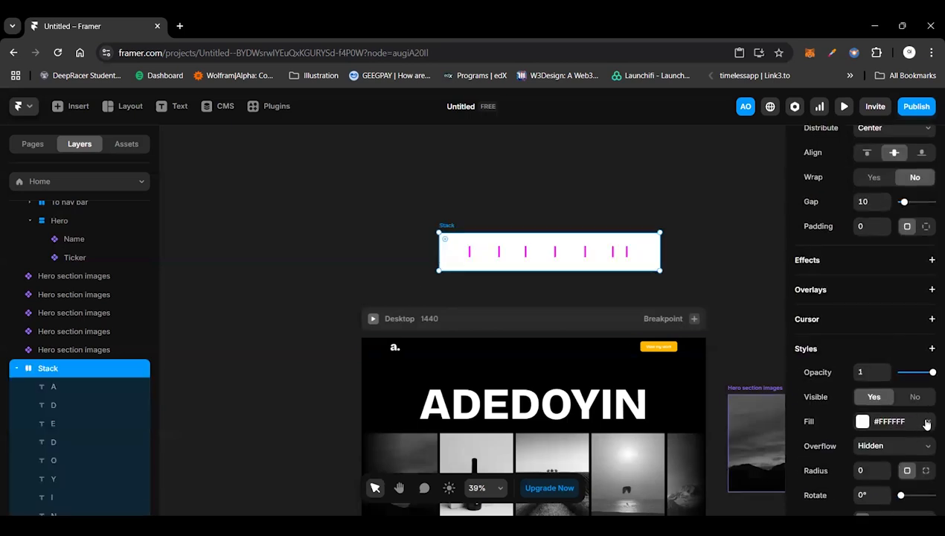
left_click(927, 421)
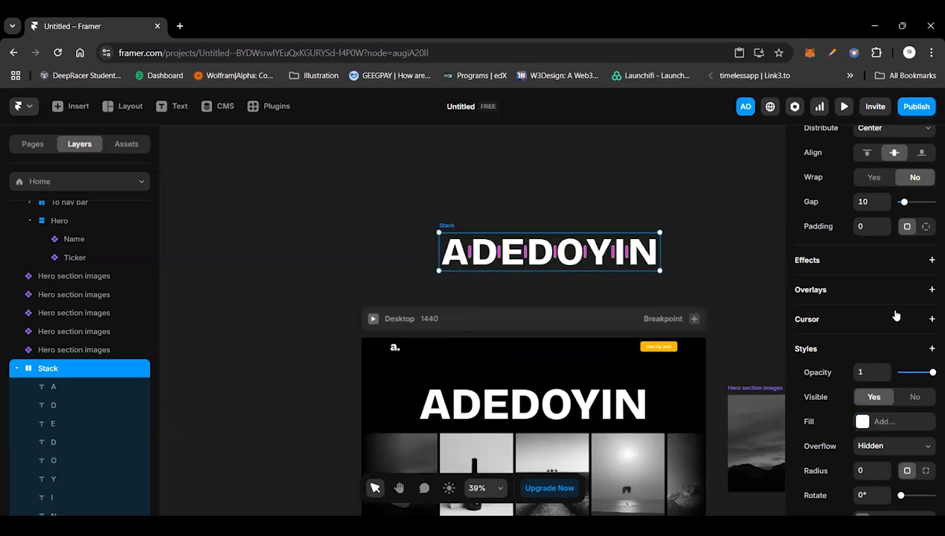
Step: Set the letter stack's gap to 0 and make both its width and height fit the content
scroll(893, 290, "up", 1)
scroll(893, 290, "up", 1)
left_click(872, 265)
type("0")
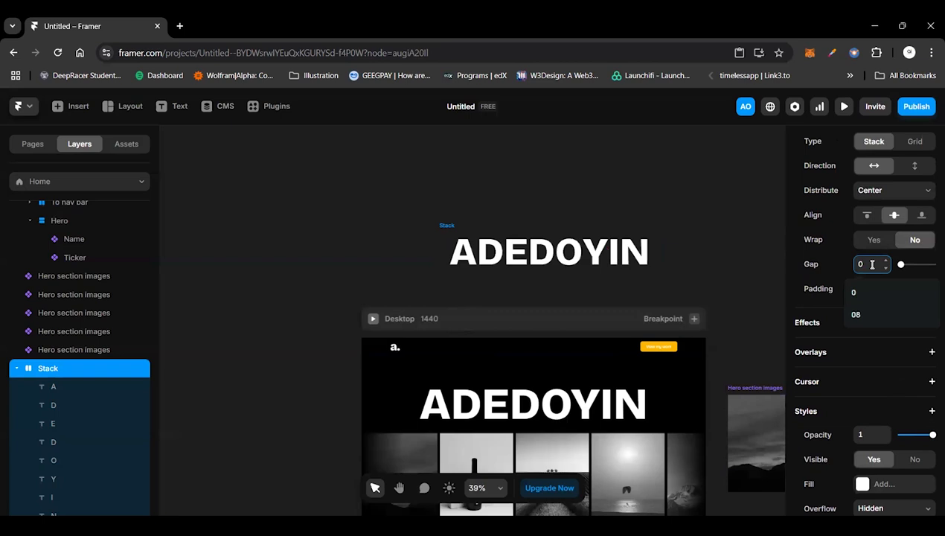
scroll(847, 211, "up", 4)
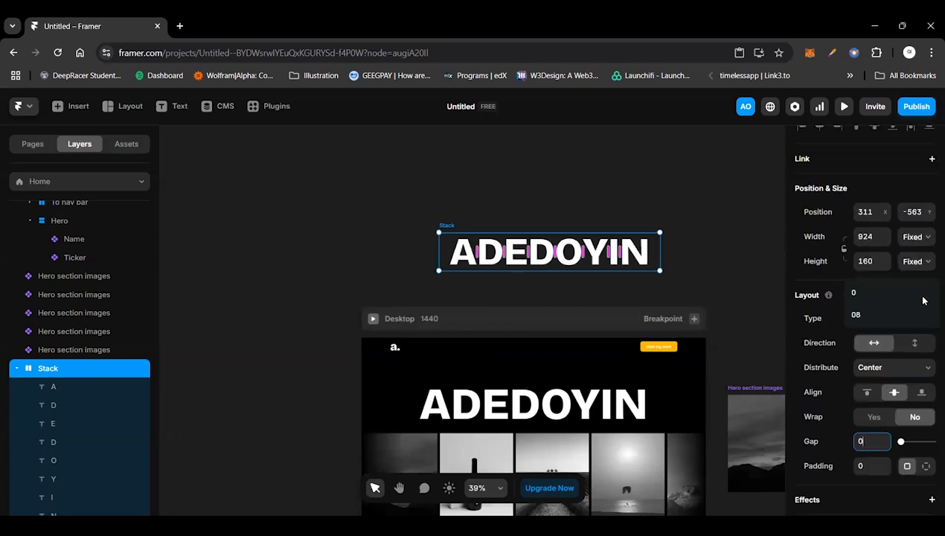
left_click(914, 237)
left_click(921, 297)
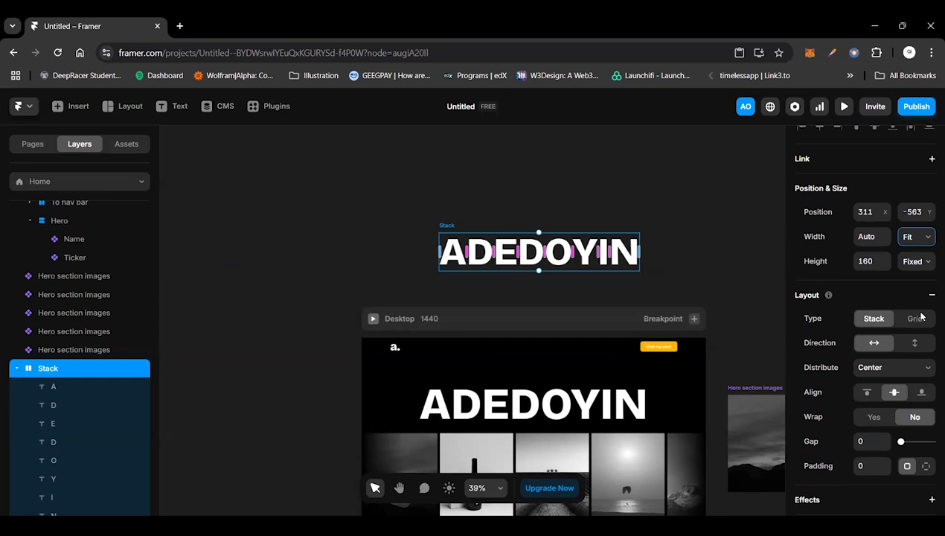
left_click(917, 261)
left_click(919, 321)
left_click(456, 221)
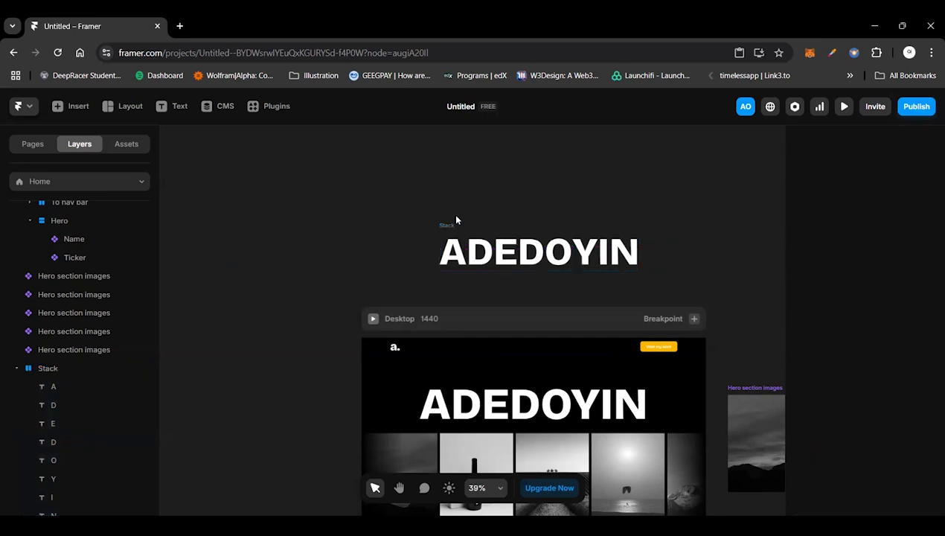
Step: Remove the stack around the evenly spaced letters and wrap all eight in a plain frame instead
left_click(450, 225)
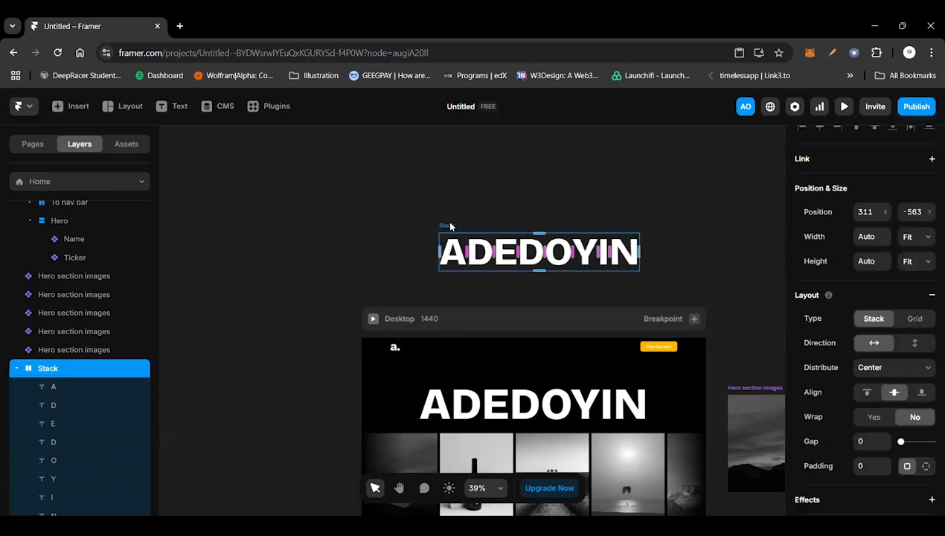
key("ctrl+BackSpace")
left_click(693, 234)
left_click_drag(396, 215, 694, 287)
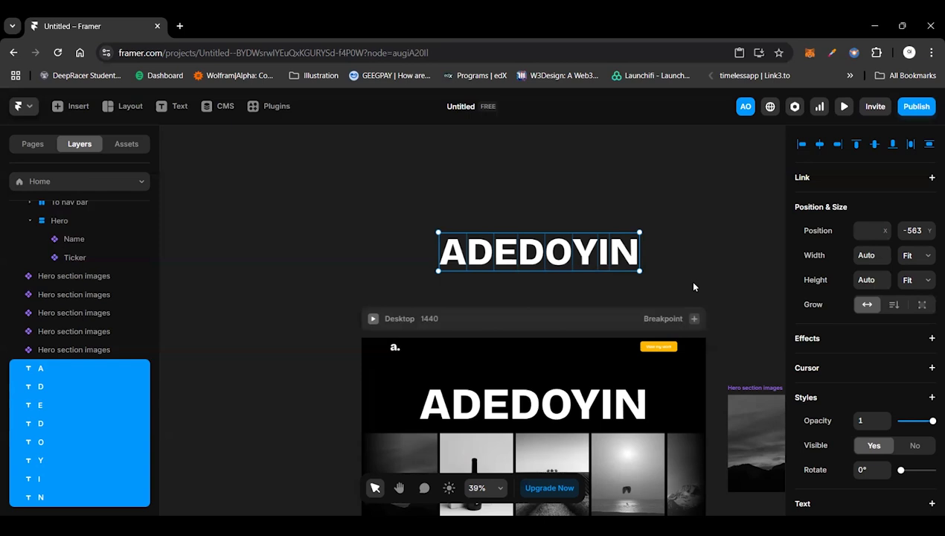
key("ctrl+alt+Return")
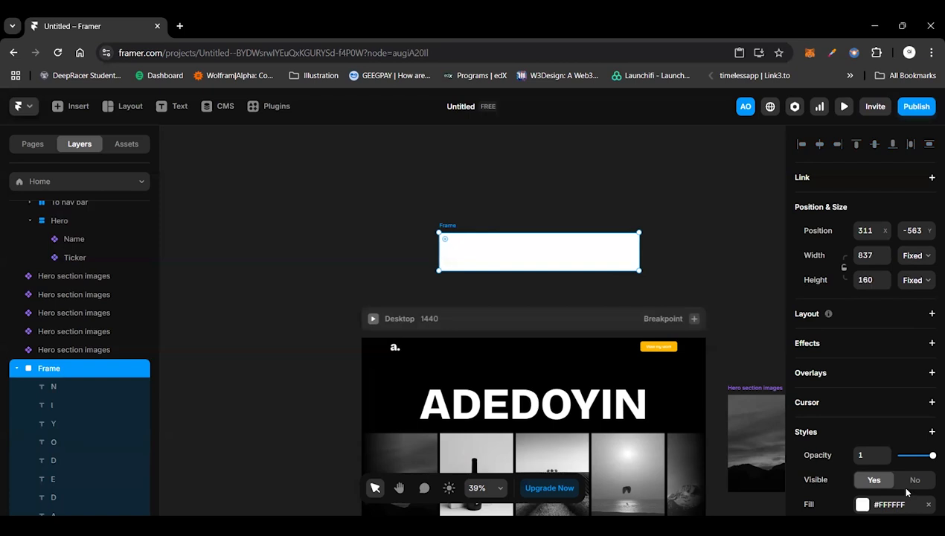
Step: Remove the white fill from the frame around the letters
scroll(907, 487, "down", 3)
left_click(928, 415)
left_click(927, 415)
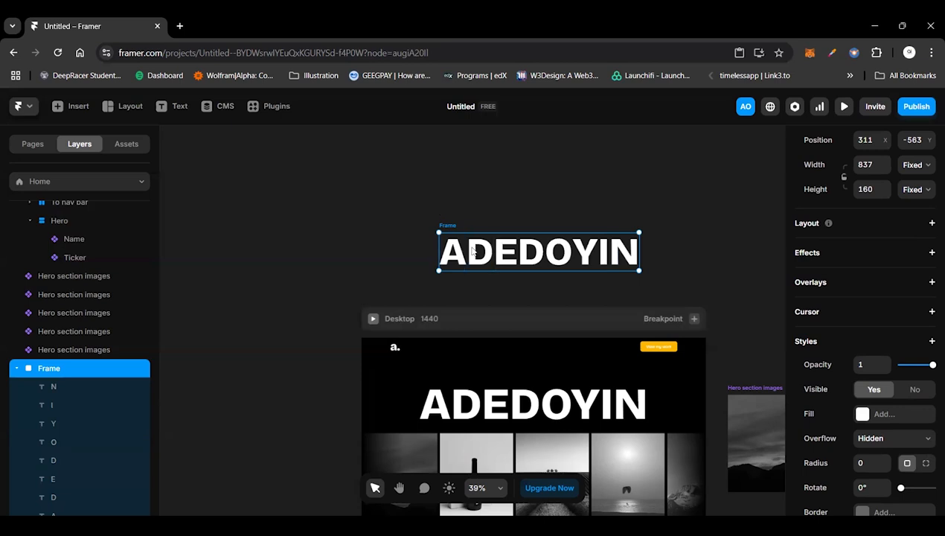
Step: Create a component named "Hero text animation" from the frame of letters
key("ctrl+alt+k")
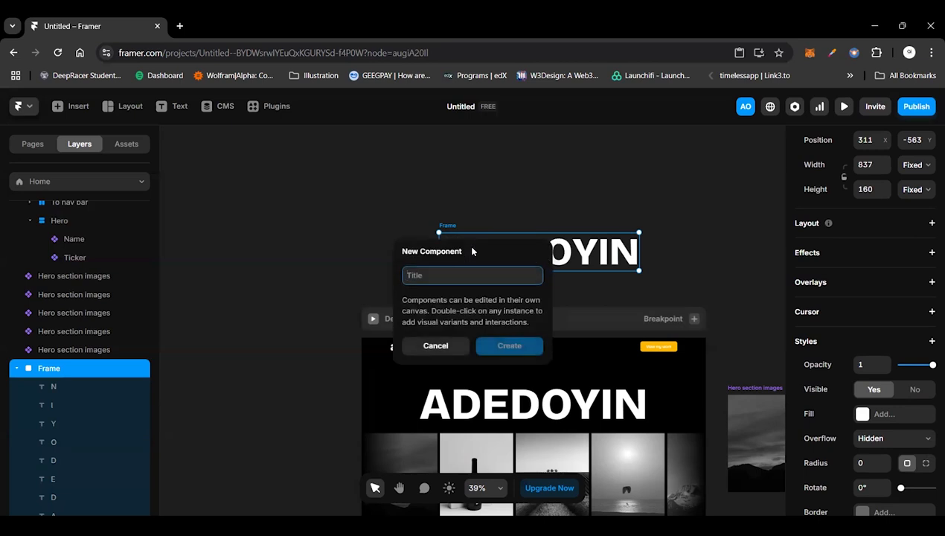
type("He")
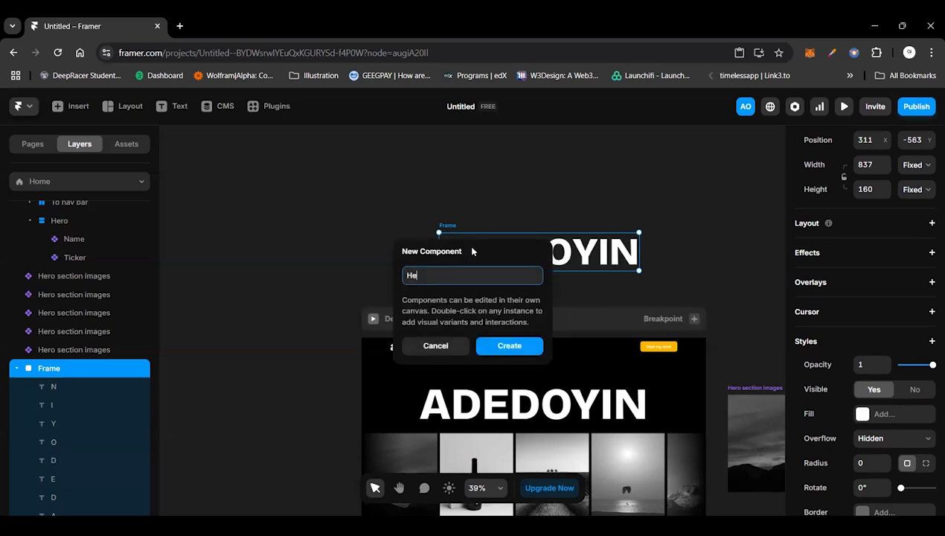
type("ro text animation")
key("Return")
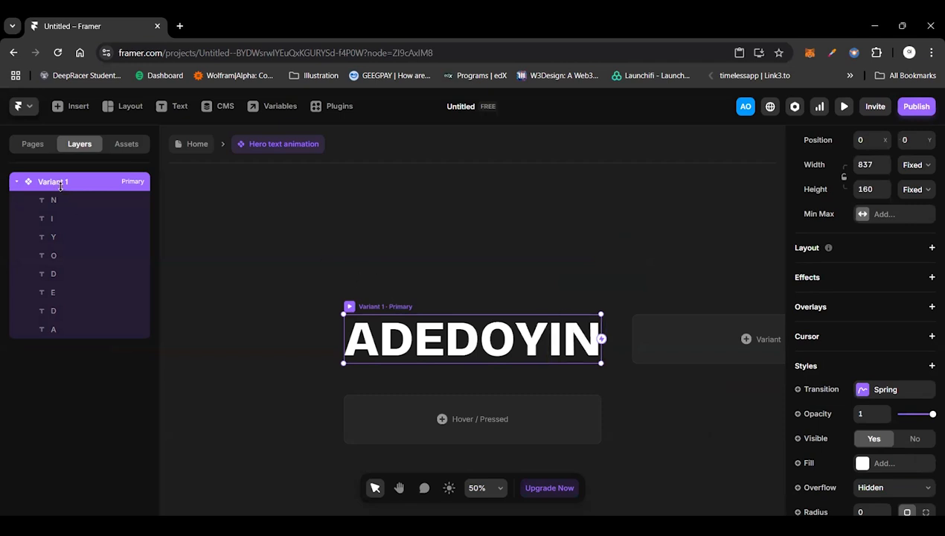
Step: Duplicate all eight letter layers inside Variant 1 of the component
left_click(56, 330)
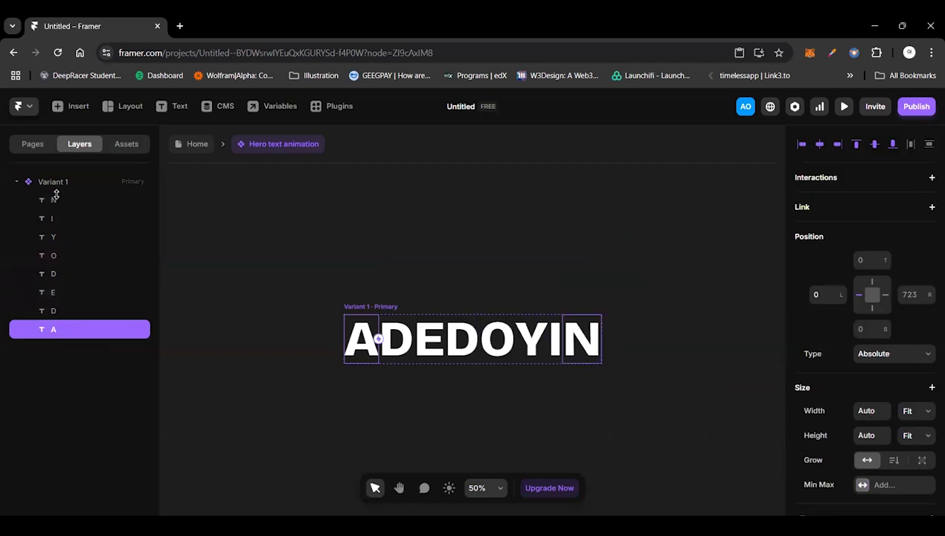
left_click(55, 196, "shift")
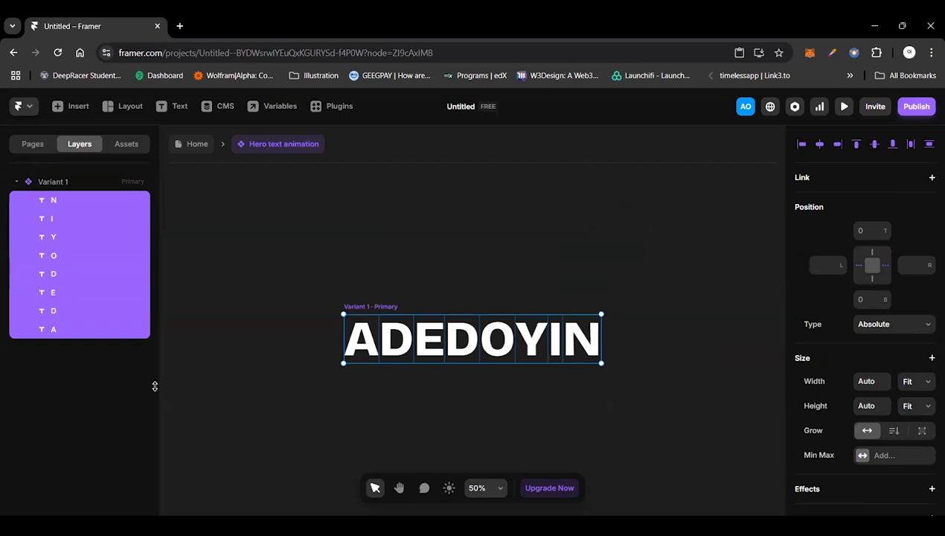
key("ctrl+d")
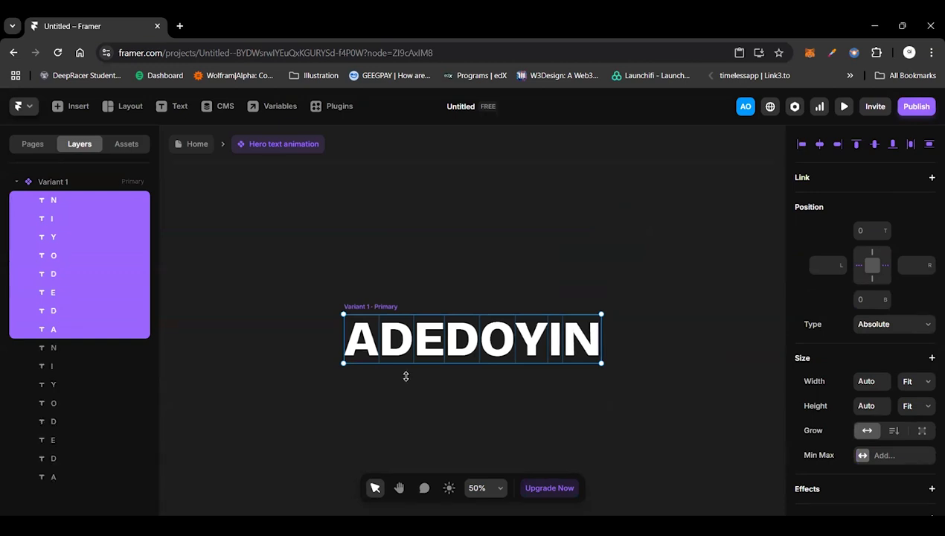
Step: Move the eight duplicated letters below the original row by setting their bottom offset to -160
key("shift+Down")
key("shift+Down")
key("shift+Down")
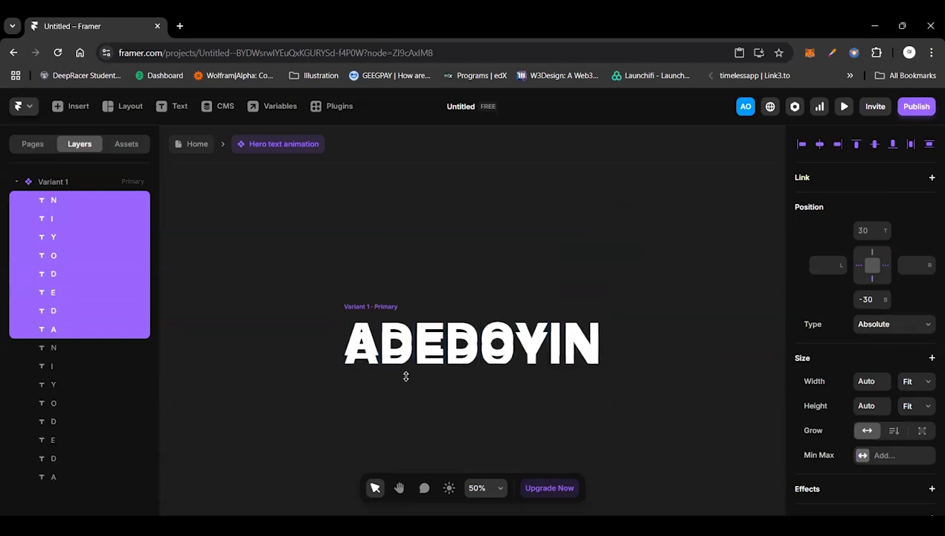
key("shift+Down")
key("shift+Down")
key("shift+Down")
key("shift+Down")
key("shift+Down")
key("shift+Down")
key("shift+Down")
key("shift+Down")
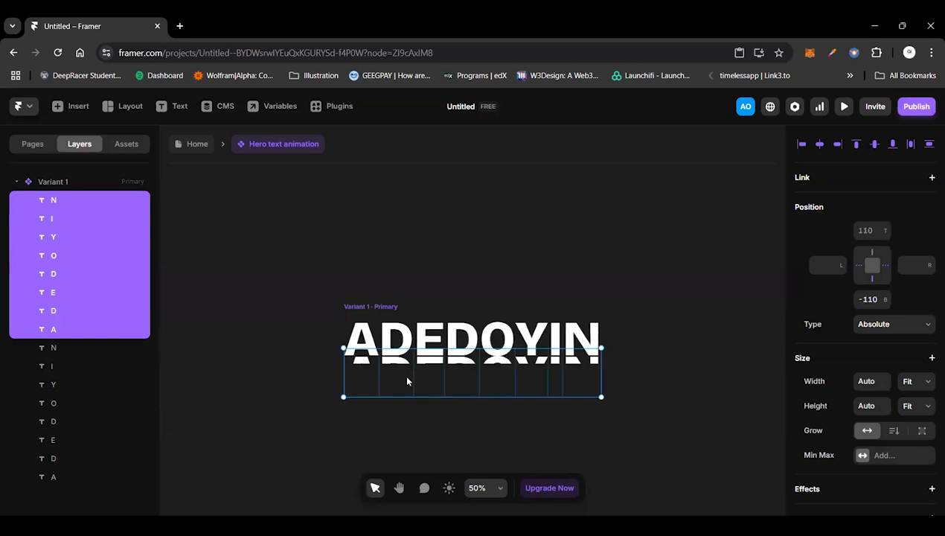
key("shift+Down")
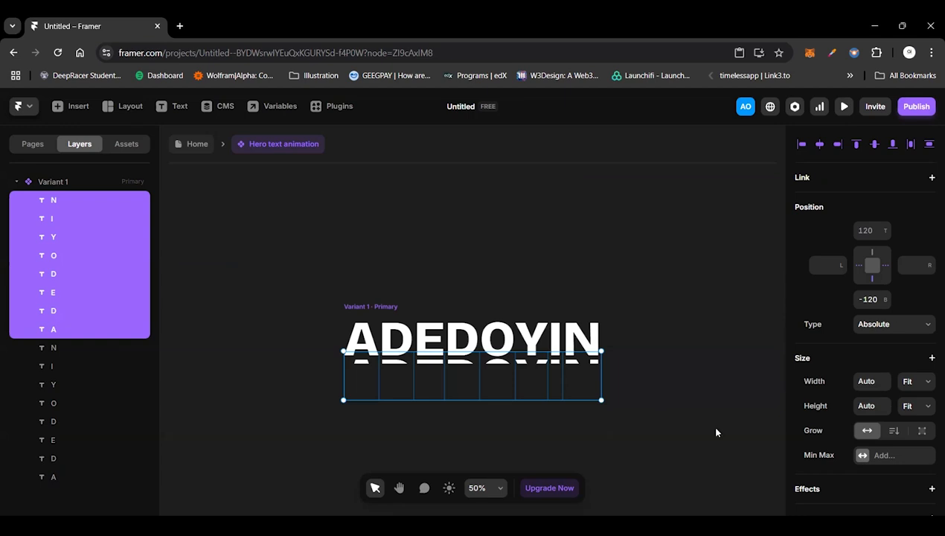
left_click(875, 300)
key("BackSpace")
key("BackSpace")
type("60")
key("Return")
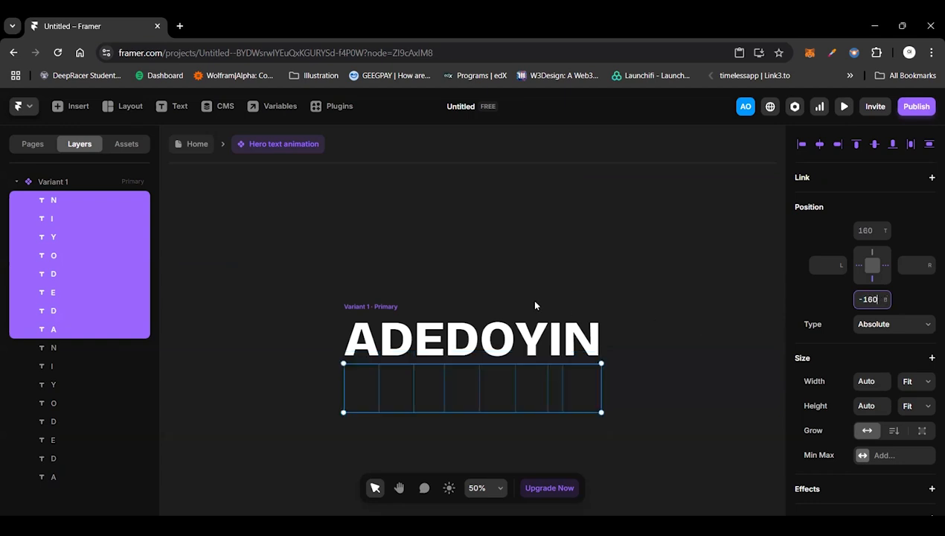
Step: Set the overflow of Variant 1 to Visible
left_click(415, 305)
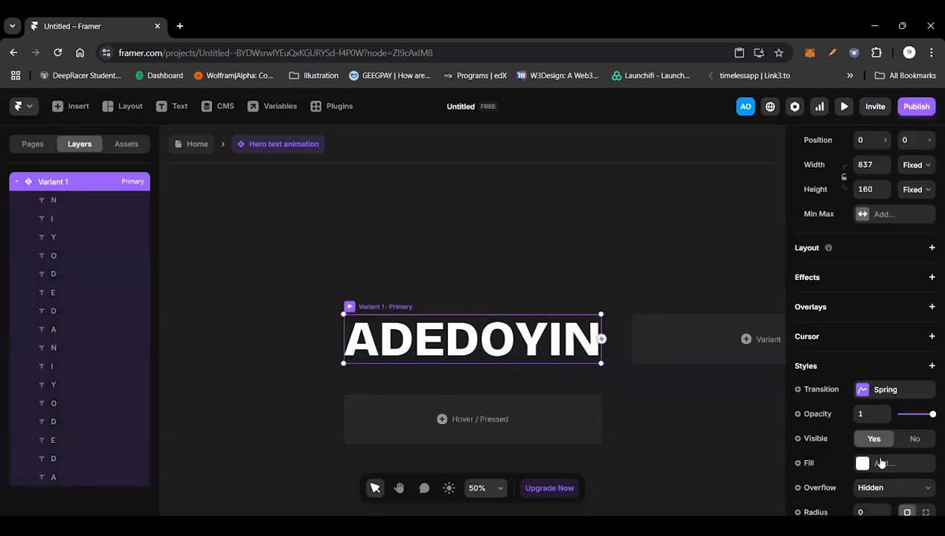
scroll(886, 454, "down", 3)
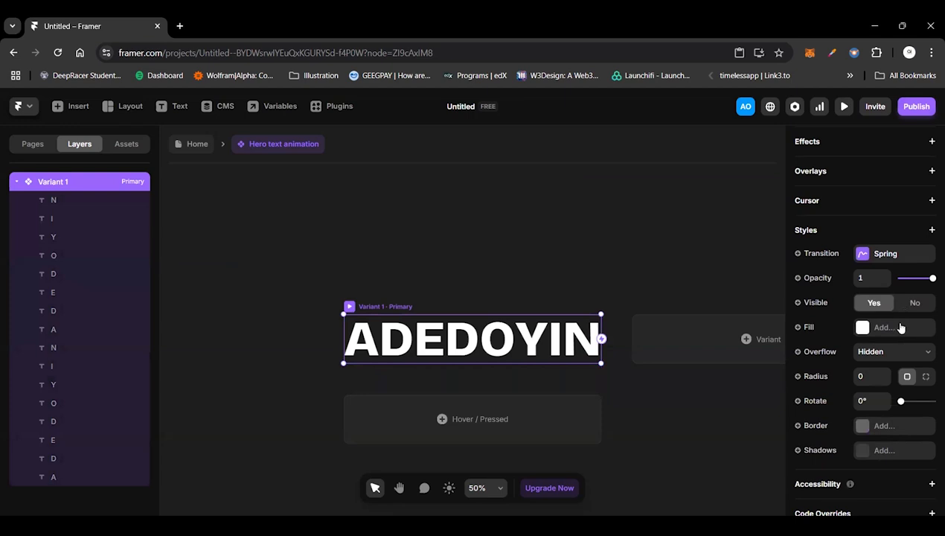
left_click(889, 351)
left_click(870, 382)
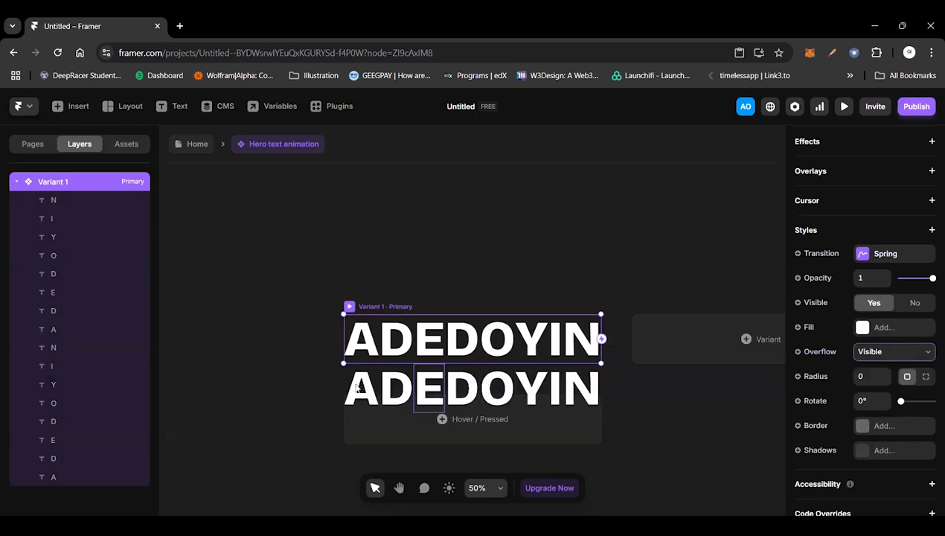
Step: Duplicate all eight letters of the second row and set the copies' bottom offset to -320
left_click(378, 389)
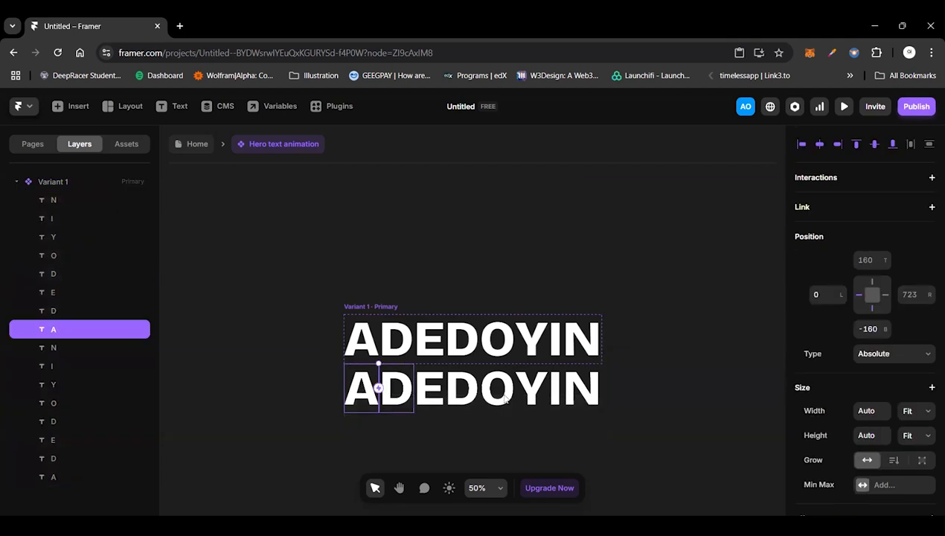
left_click(572, 392, "shift")
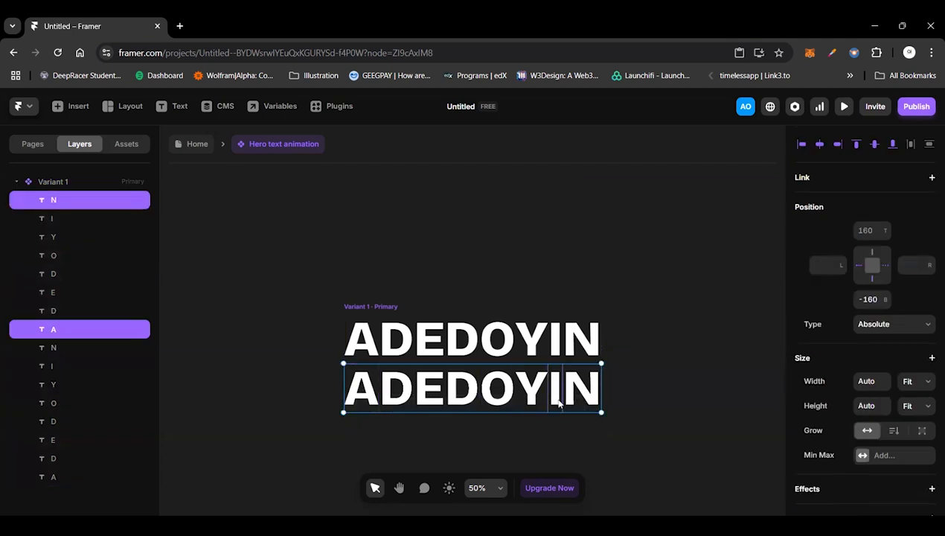
left_click(559, 403, "shift")
left_click(530, 391, "shift")
left_click(506, 396, "shift")
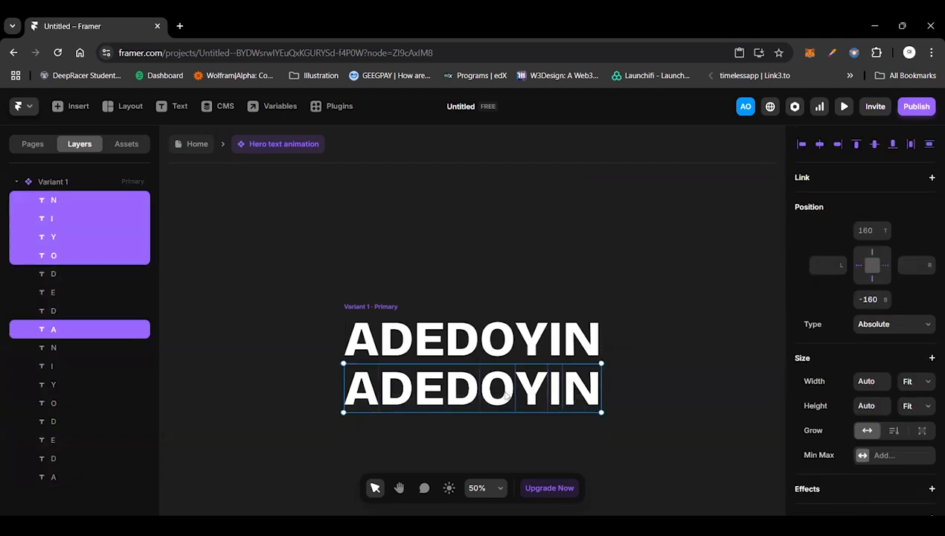
left_click(462, 398, "shift")
left_click(428, 398, "shift")
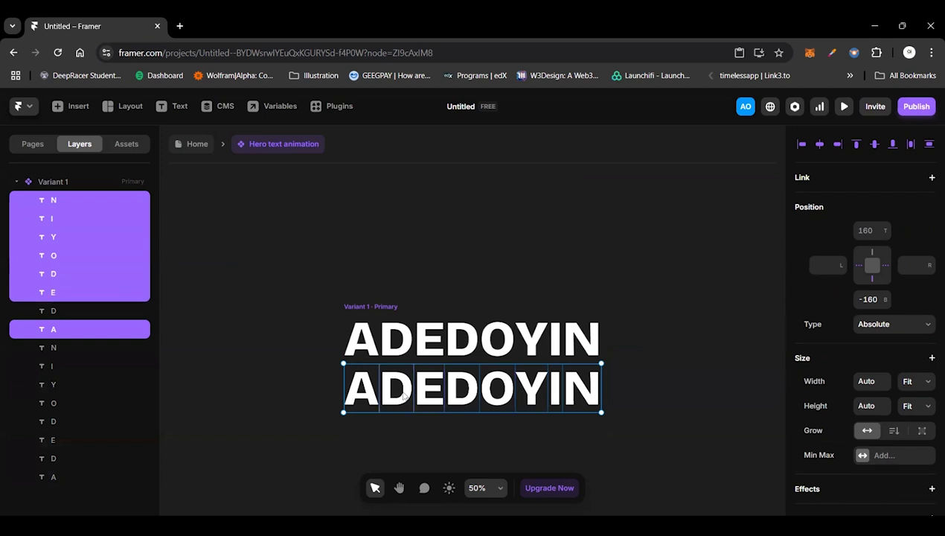
left_click(402, 396, "shift")
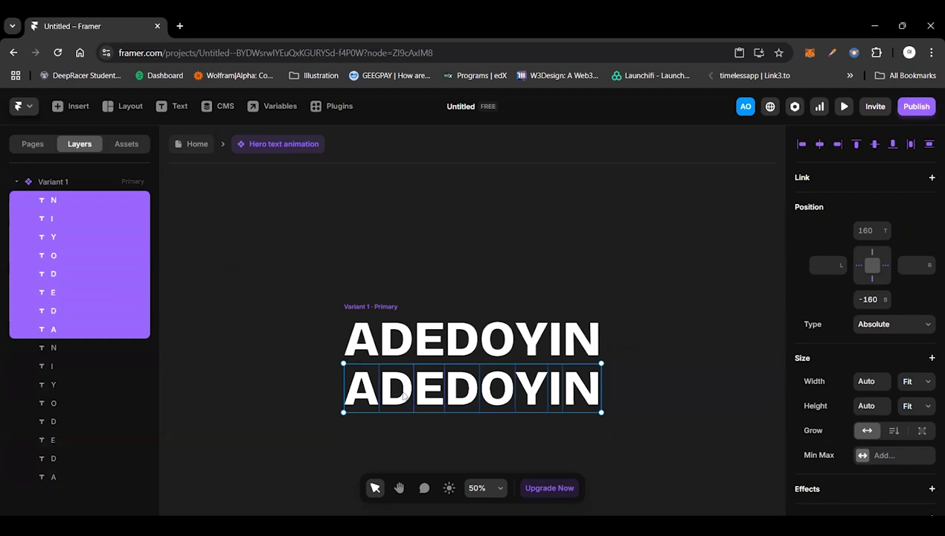
key("ctrl+d")
left_click(870, 301)
left_click(871, 301)
key("BackSpace")
key("BackSpace")
key("BackSpace")
type("320")
key("Return")
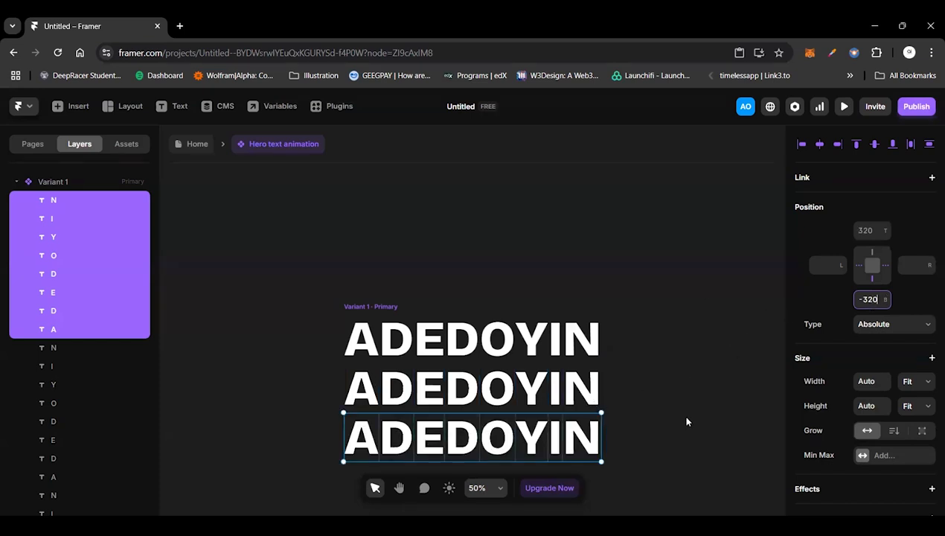
scroll(686, 421, "down", 2)
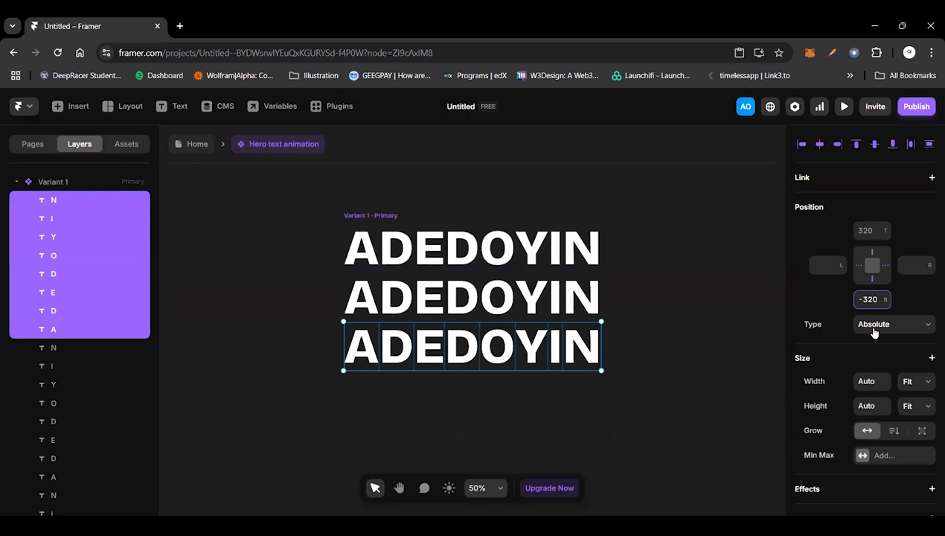
key("ctrl+a")
type("-480")
key("Return")
left_click(448, 355)
key("ctrl+z")
Step: Add a fourth row of letters as a copy of the third, with its bottom offset set to -480
left_click(876, 300)
left_click(876, 300)
key("BackSpace")
key("BackSpace")
key("BackSpace")
type("480")
key("Return")
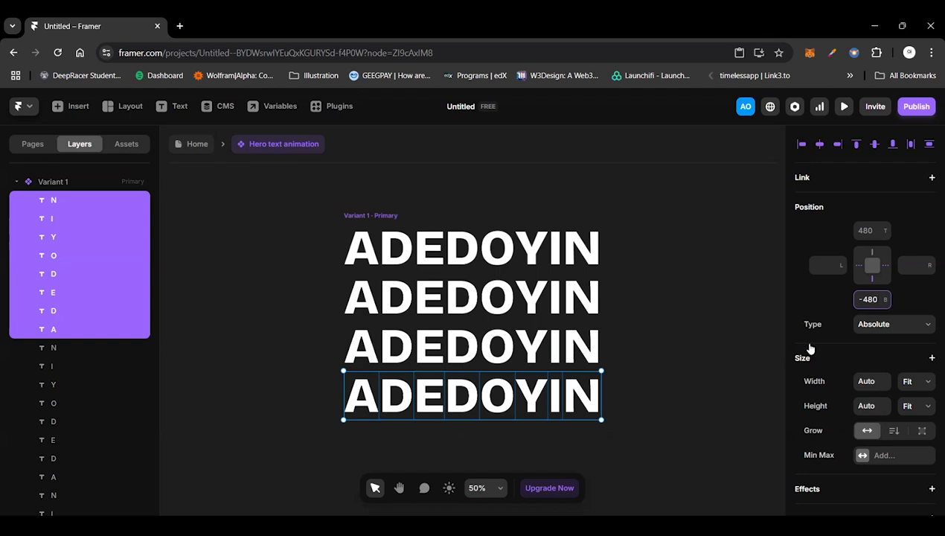
key("Down")
key("Down")
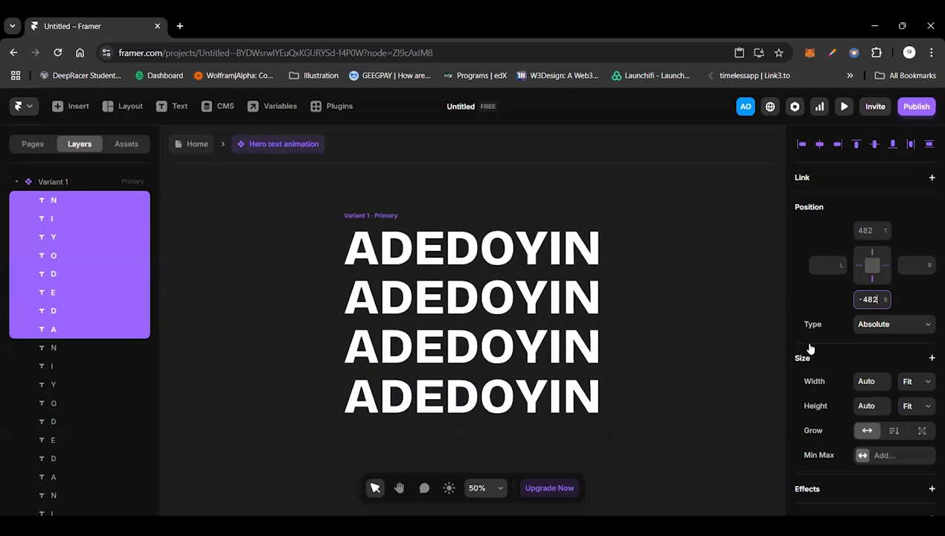
left_click(674, 314)
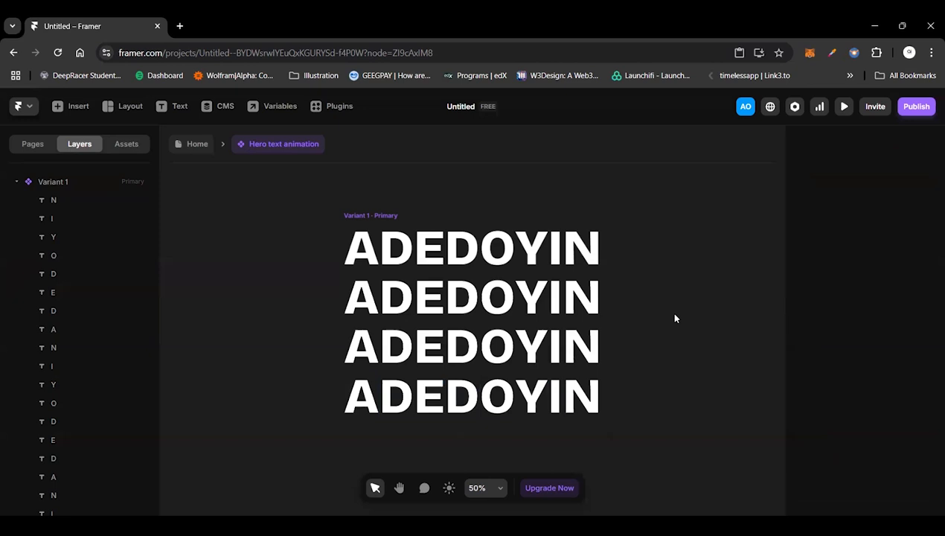
key("ctrl+z")
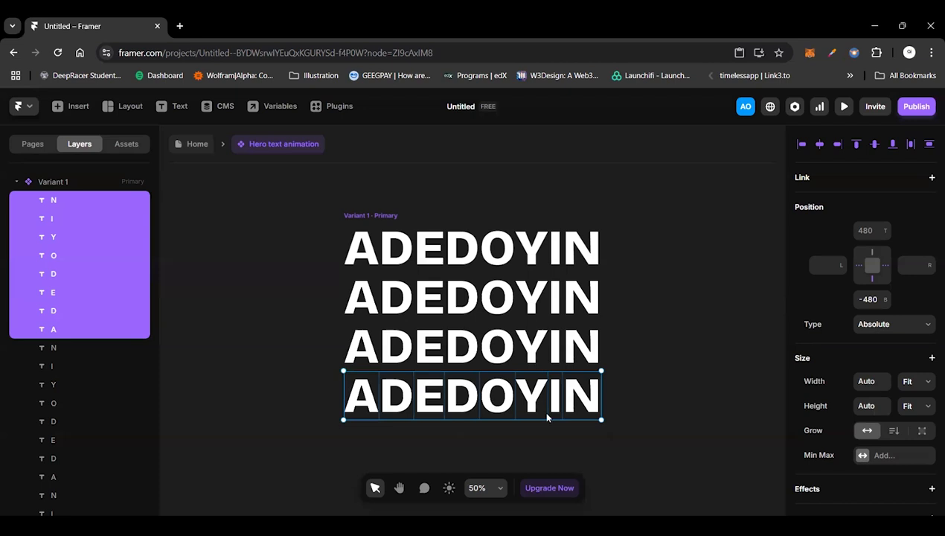
Step: Add a fifth row of letters as a copy of the fourth, with its bottom offset set to -640
left_click(872, 298)
type("-160")
key("Return")
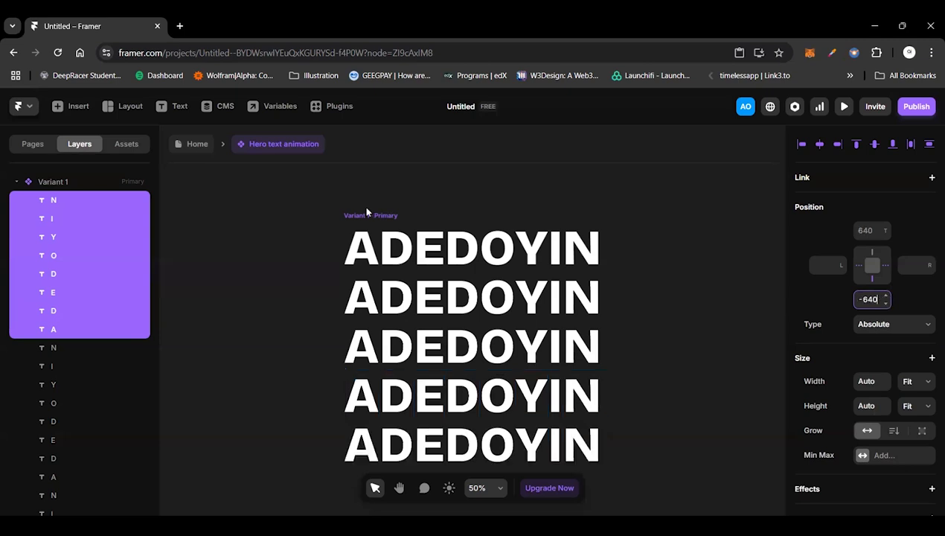
left_click(366, 211)
left_click(554, 312)
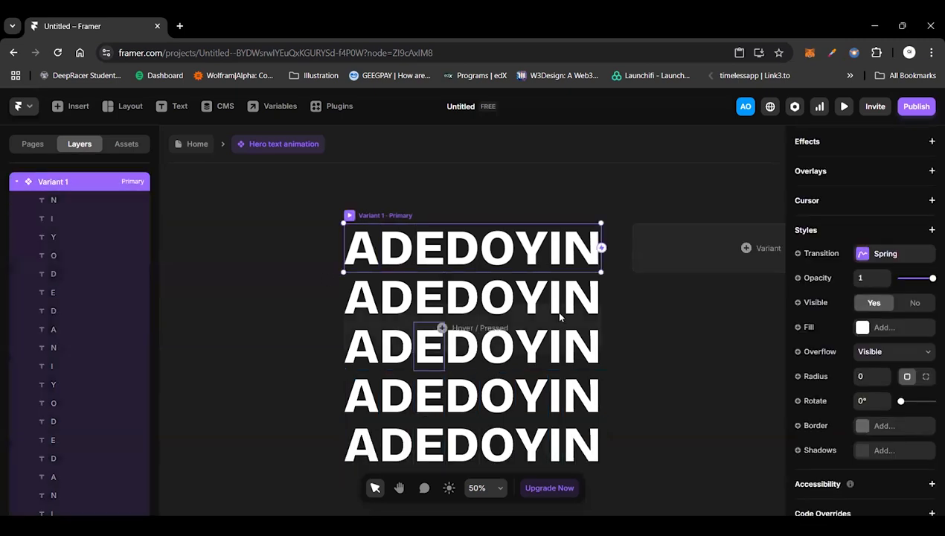
scroll(412, 249, "right", 1)
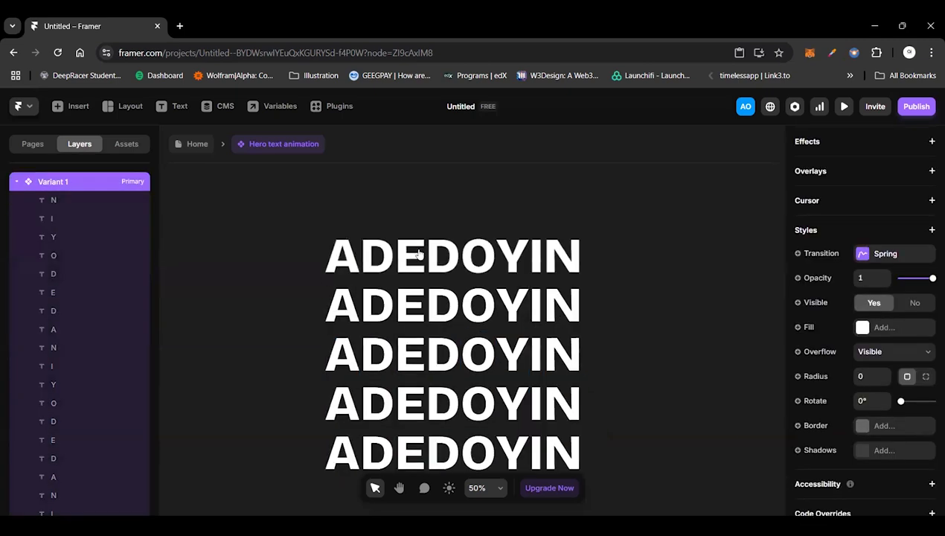
scroll(344, 186, "down", 2)
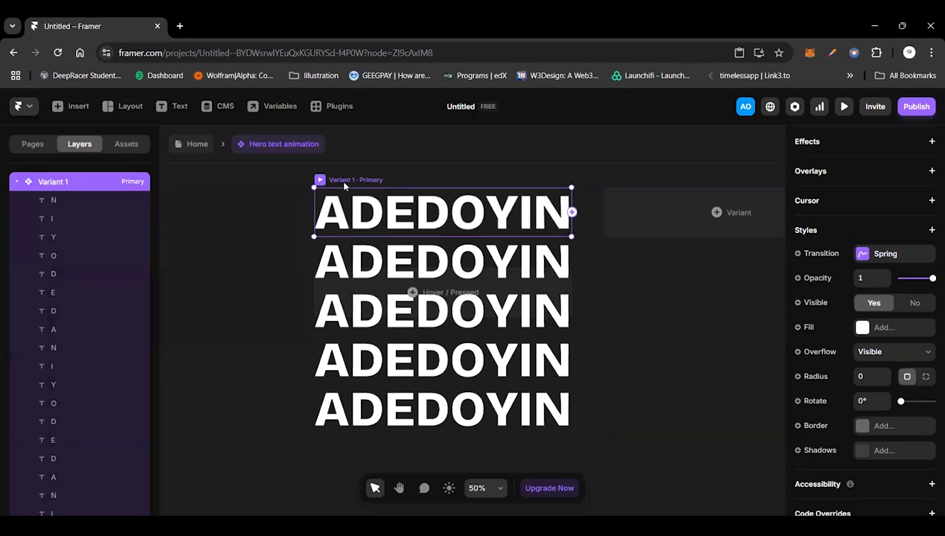
scroll(344, 186, "up", 1)
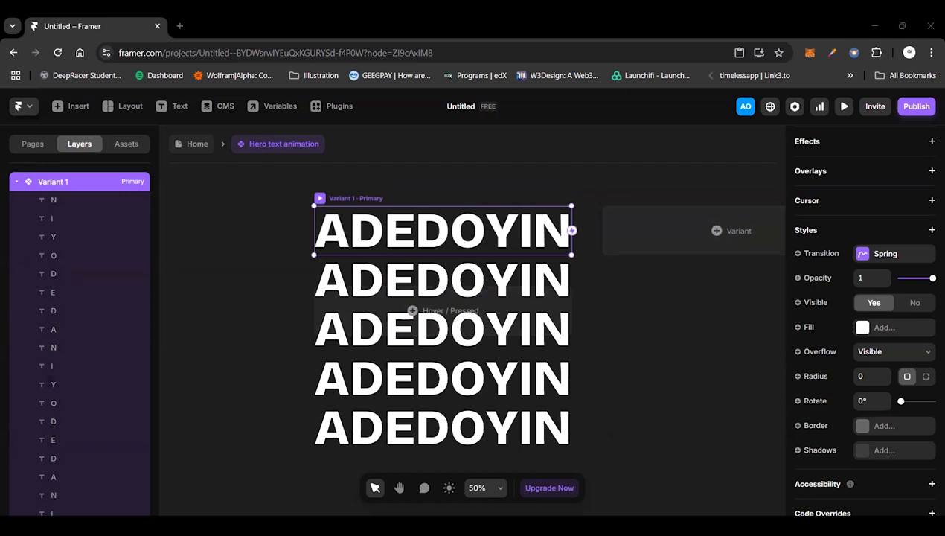
left_click(893, 351)
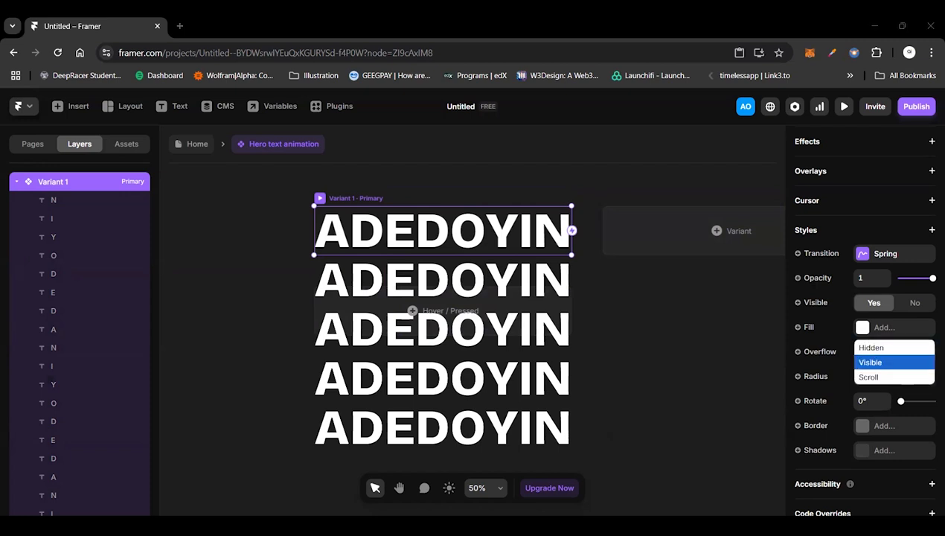
left_click(892, 363)
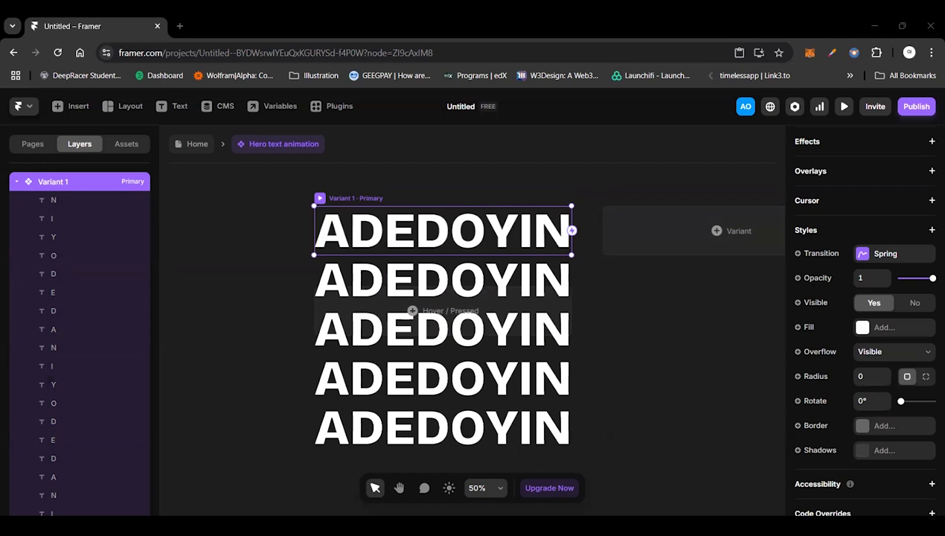
left_click(332, 292)
left_click(332, 324, "shift")
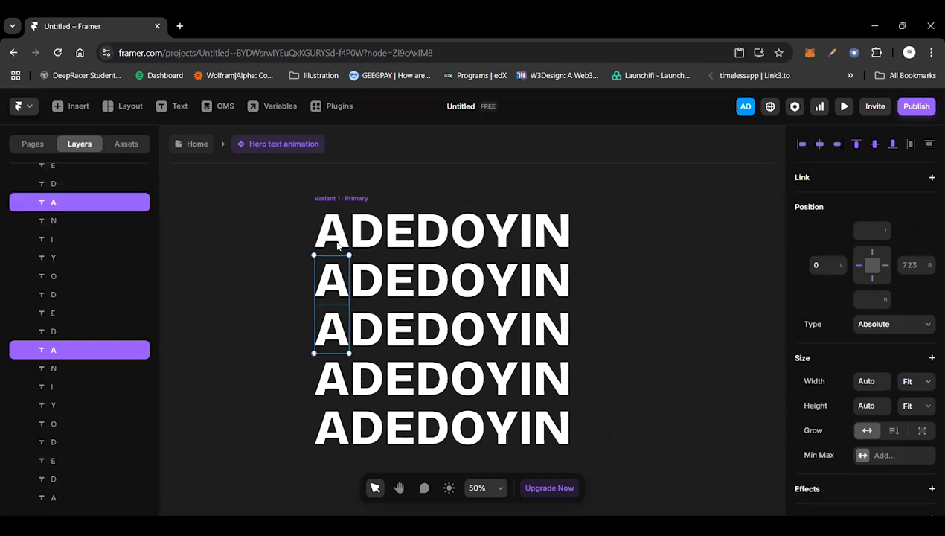
left_click(338, 251, "shift")
left_click(335, 377, "shift")
left_click(337, 431, "shift")
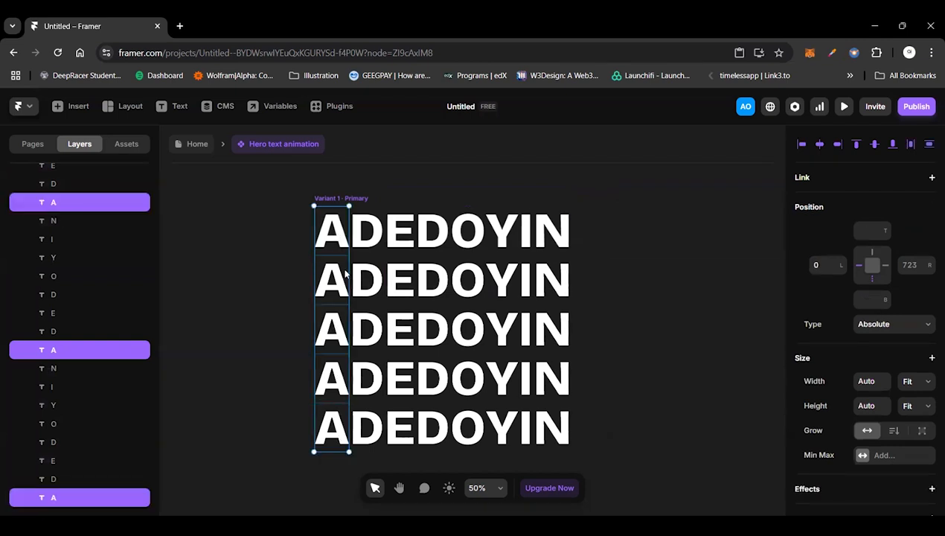
left_click(262, 237)
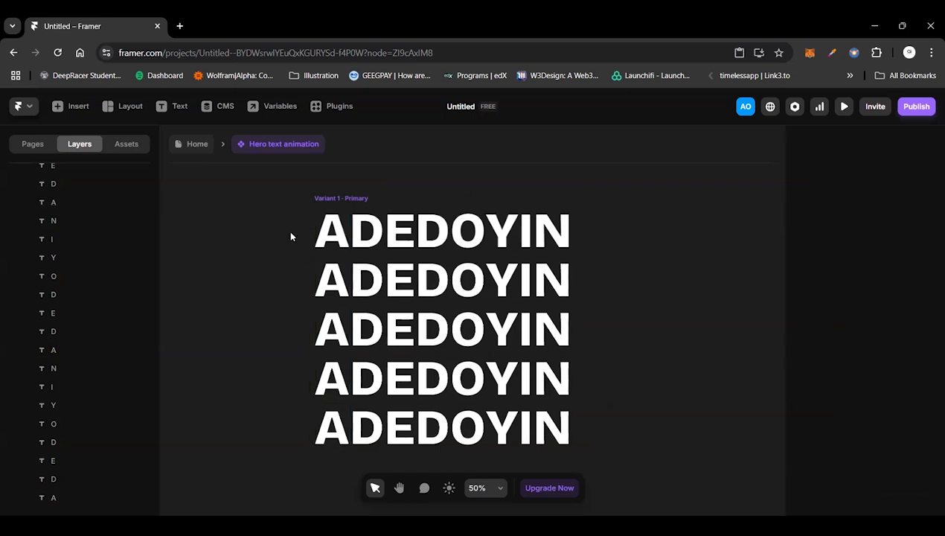
Step: Shift the letter A of the first row above the variant frame by setting its top offset to -160
left_click(331, 231)
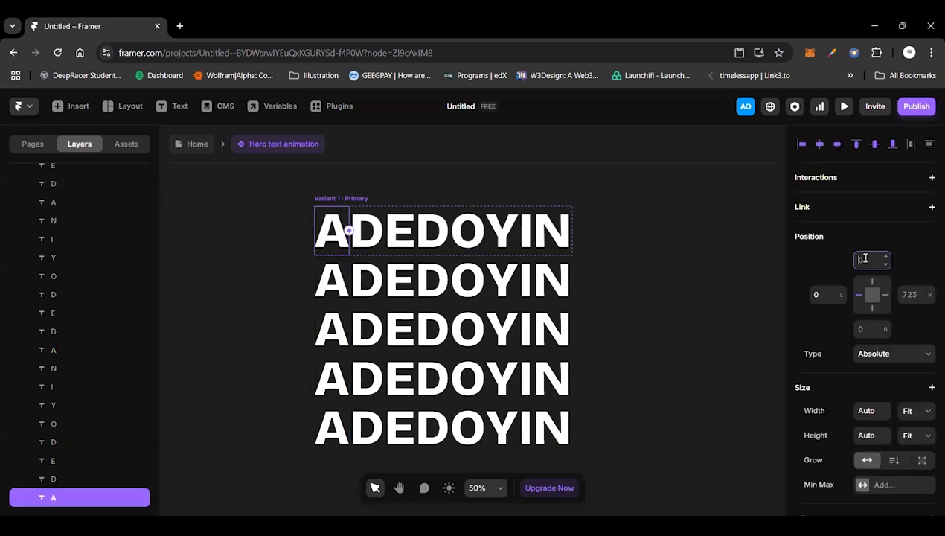
type("160")
key("Return")
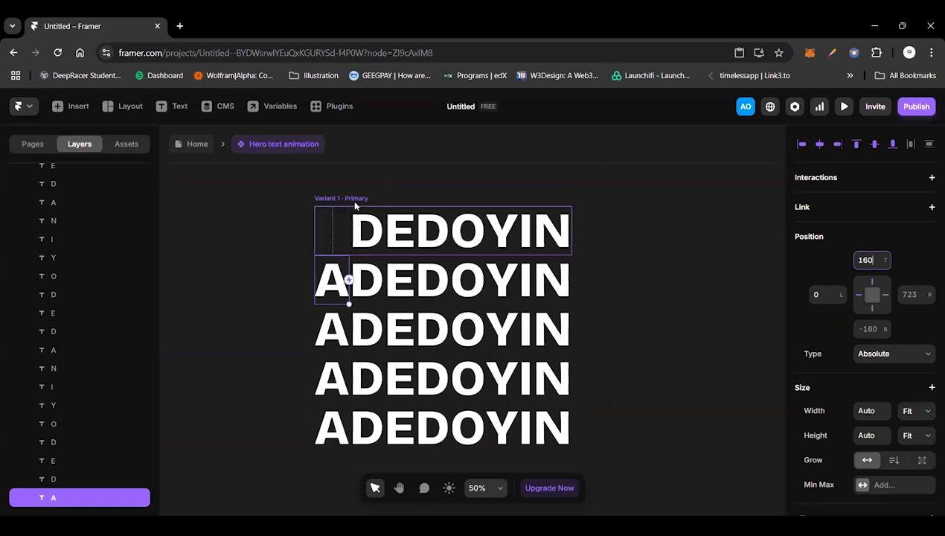
scroll(355, 203, "up", 2)
scroll(359, 335, "up", 1)
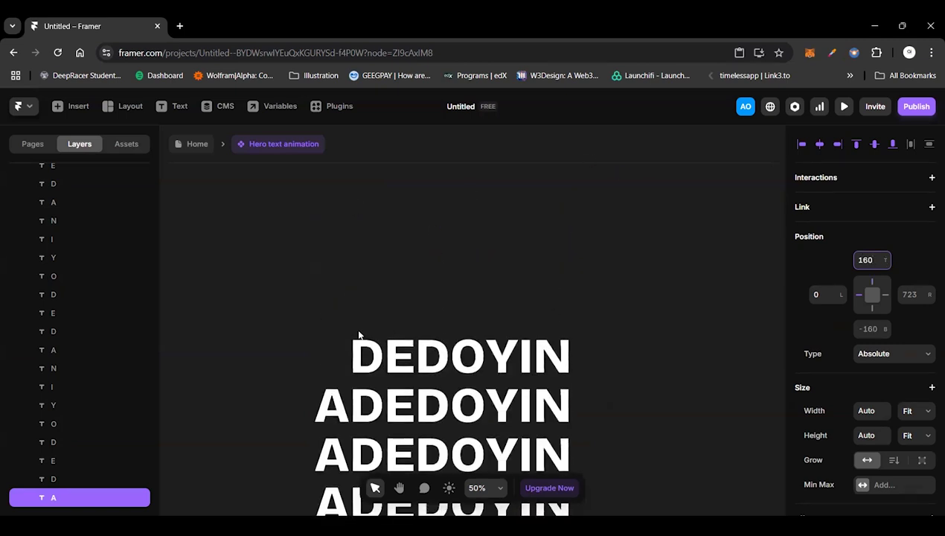
scroll(446, 236, "down", 1)
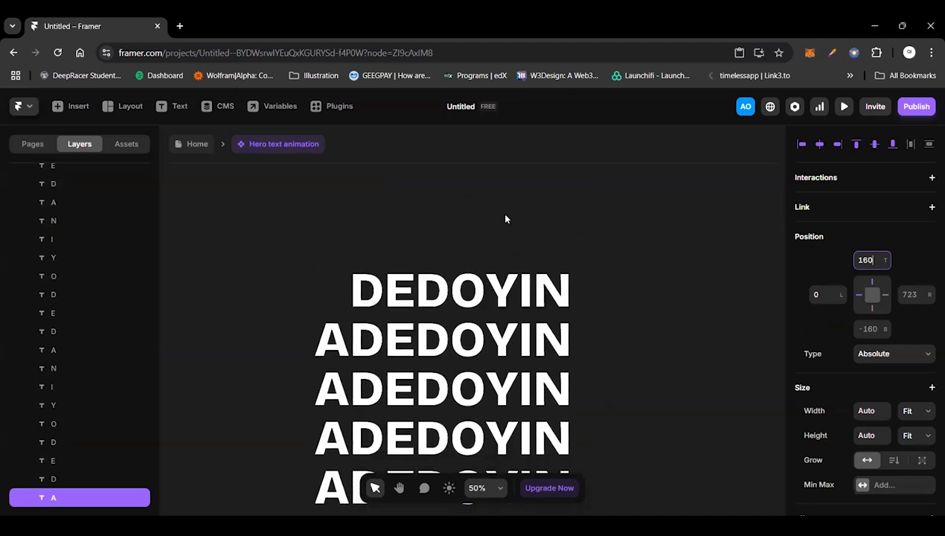
scroll(505, 219, "down", 1)
left_click(860, 258)
type("-")
key("Return")
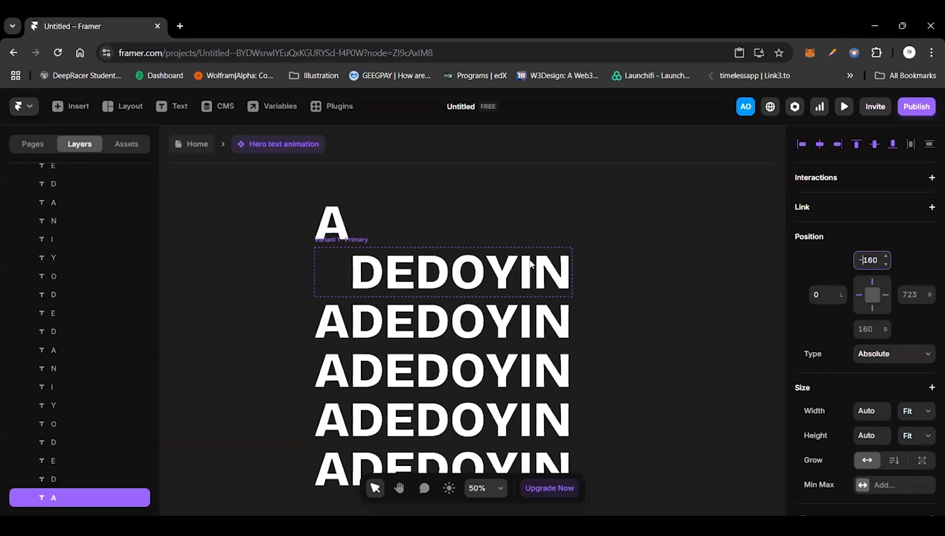
Step: Move the letter A of the second row up into the variant frame by setting its top offset to 0
left_click(345, 323)
left_click(866, 259)
type("0")
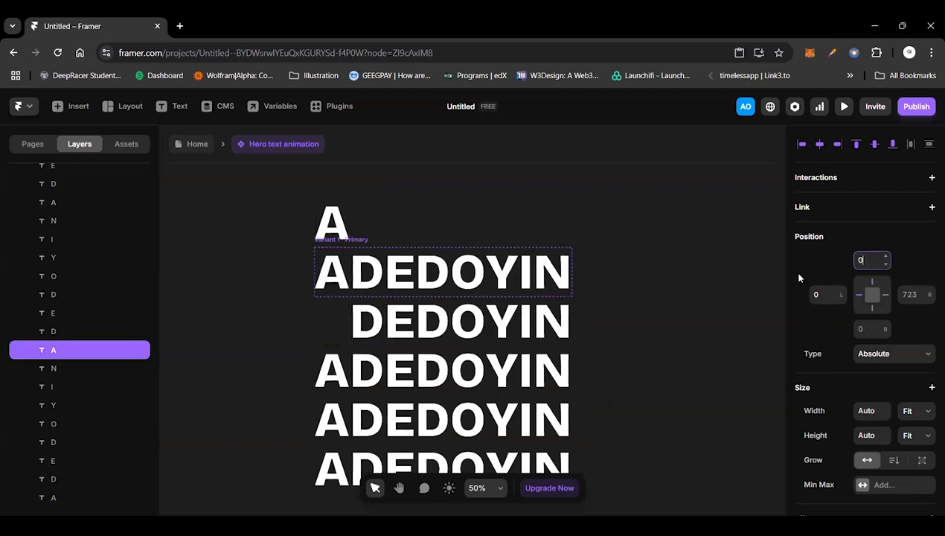
Step: Move the letter A of the third row up one row by setting its bottom offset to -160
left_click(332, 370)
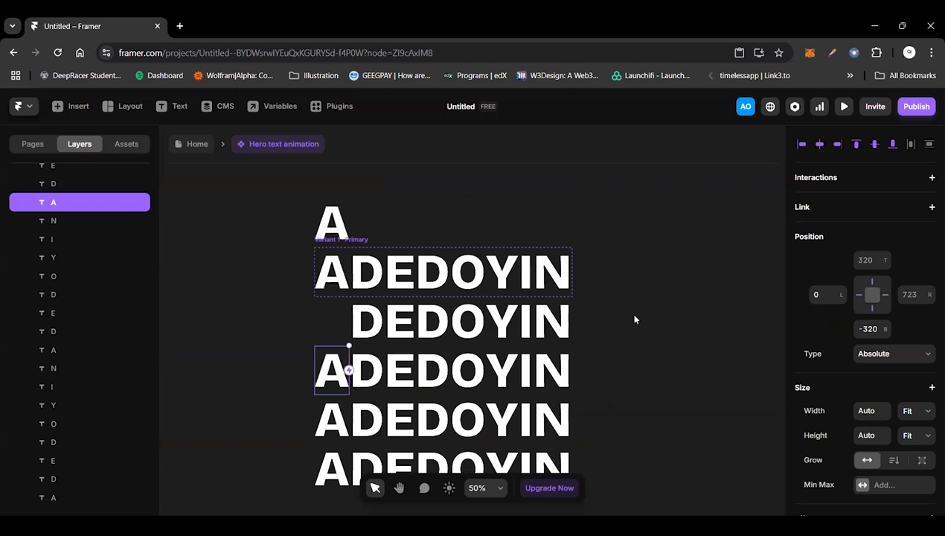
left_click(868, 328)
key("BackSpace")
key("BackSpace")
key("BackSpace")
type("160")
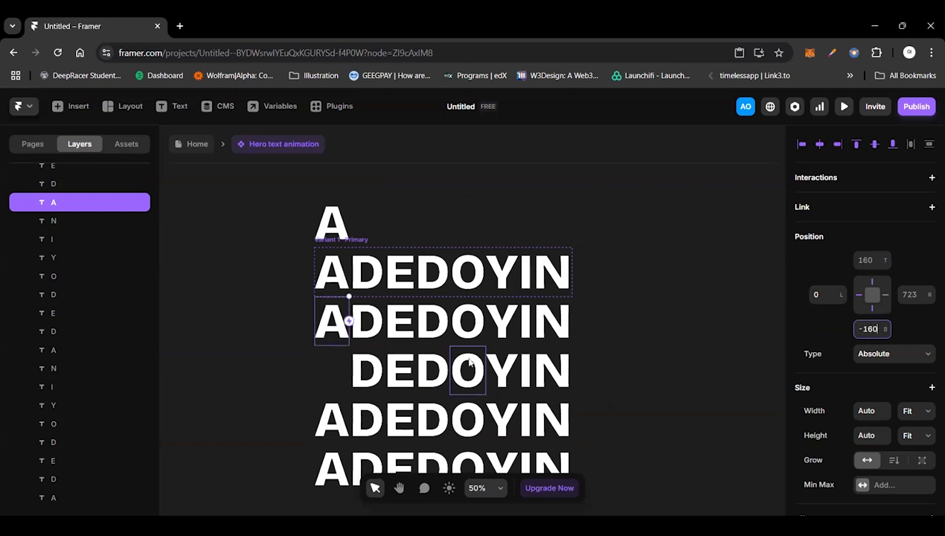
Step: Move the letter A of the fourth row up one row by setting its bottom offset to -320
left_click(336, 410)
left_click(874, 325)
key("BackSpace")
key("BackSpace")
key("BackSpace")
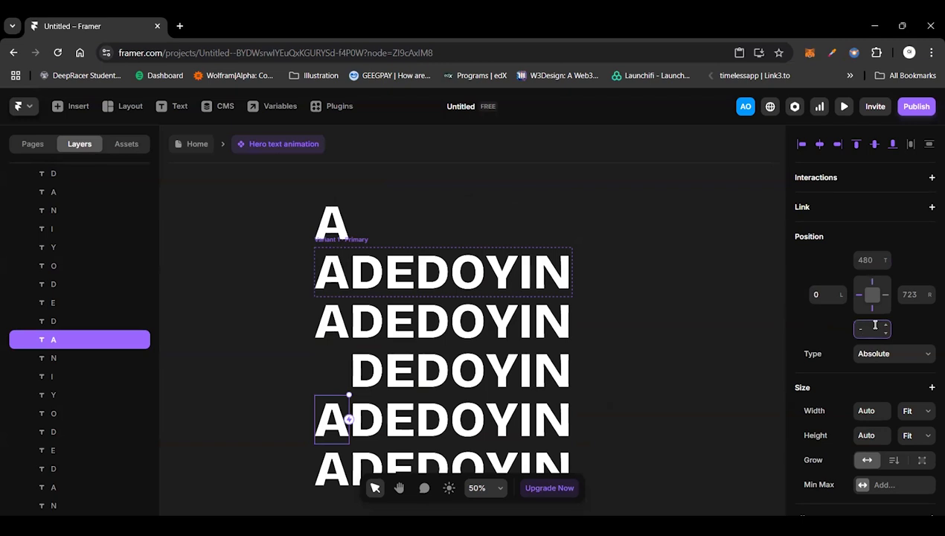
type("320")
key("Return")
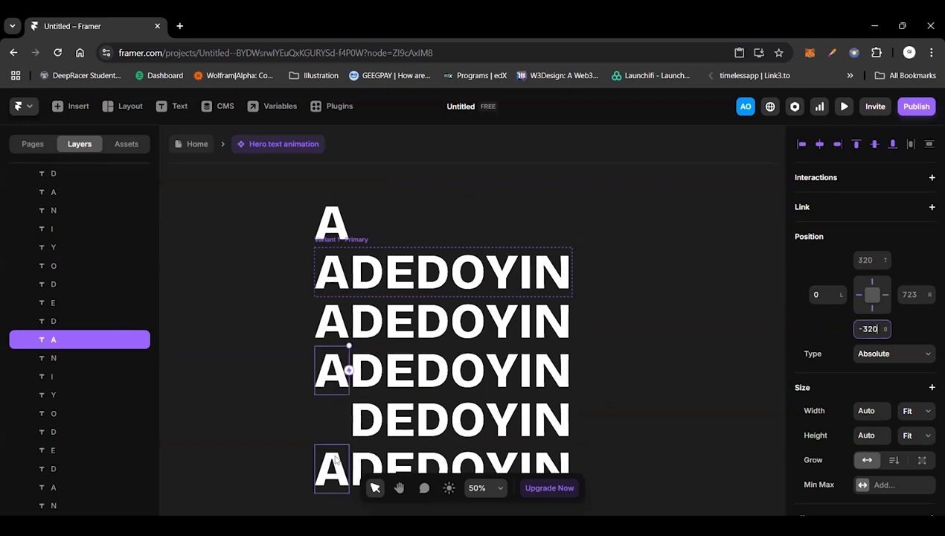
Step: Move the letter A of the fifth row up one row by setting its bottom offset to -480
left_click(336, 460)
left_click(869, 329)
key("BackSpace")
key("BackSpace")
key("BackSpace")
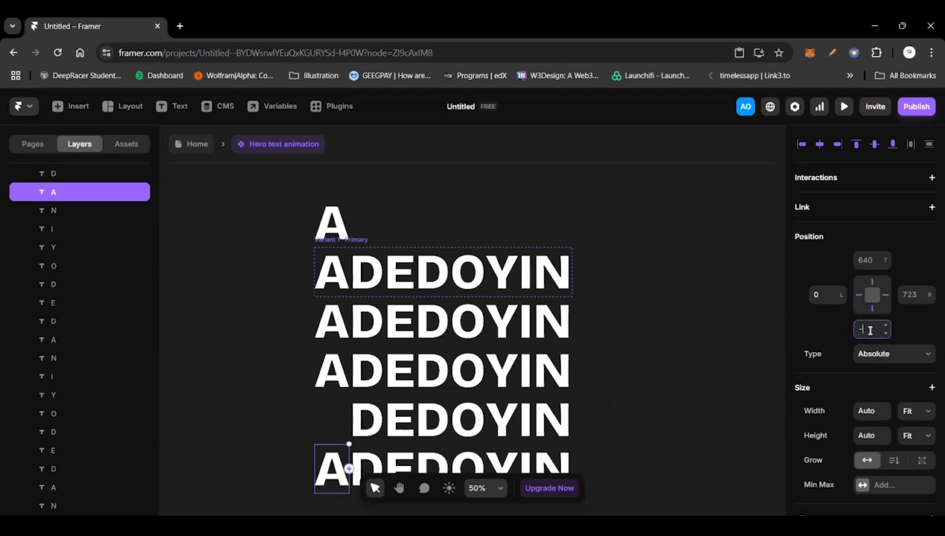
type("480")
key("Return")
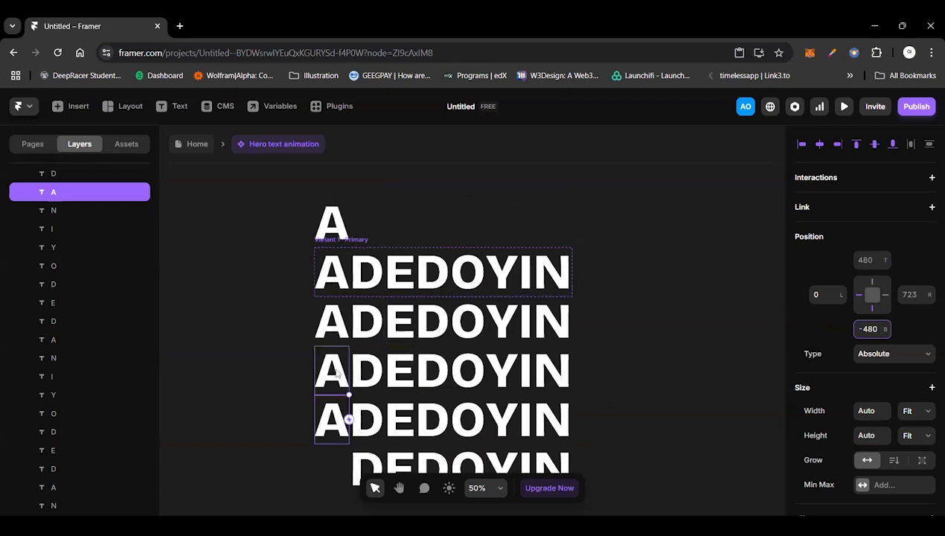
Step: Shift the first letter D of the first row three rows above the variant frame with a top offset of -160*3
left_click(364, 410)
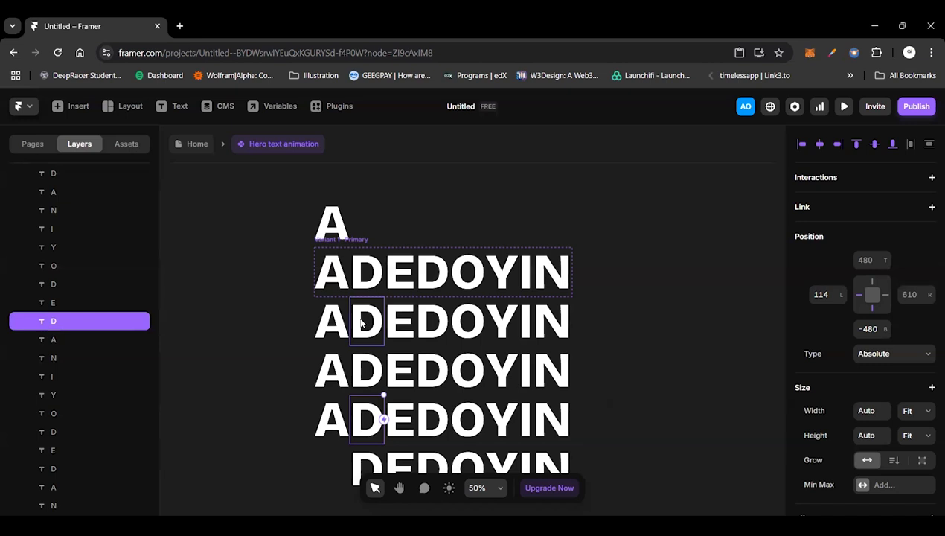
left_click(863, 262)
type("-160")
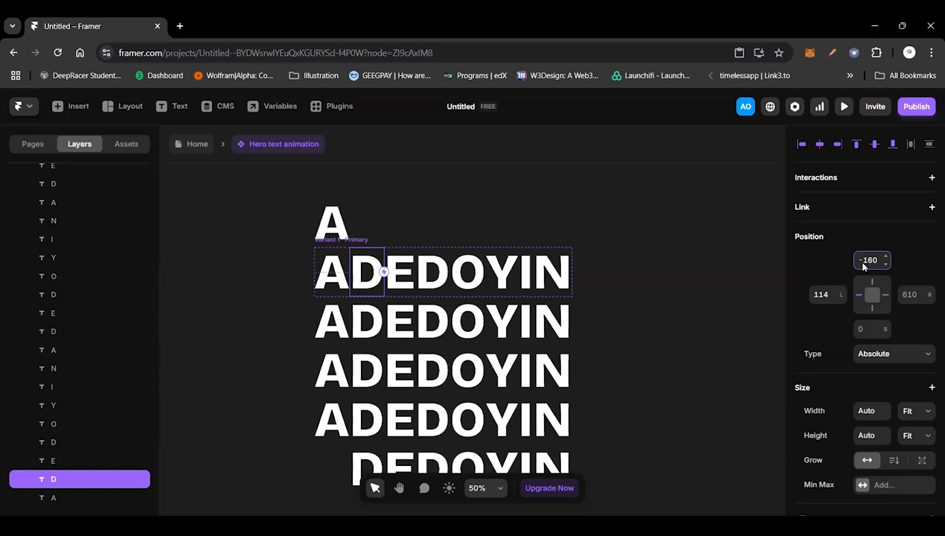
type("*3")
key("Return")
Step: Shift the first letter D of the second row above the variant frame by setting its top offset to -320 (-160*2)
left_click(370, 334)
type("-1")
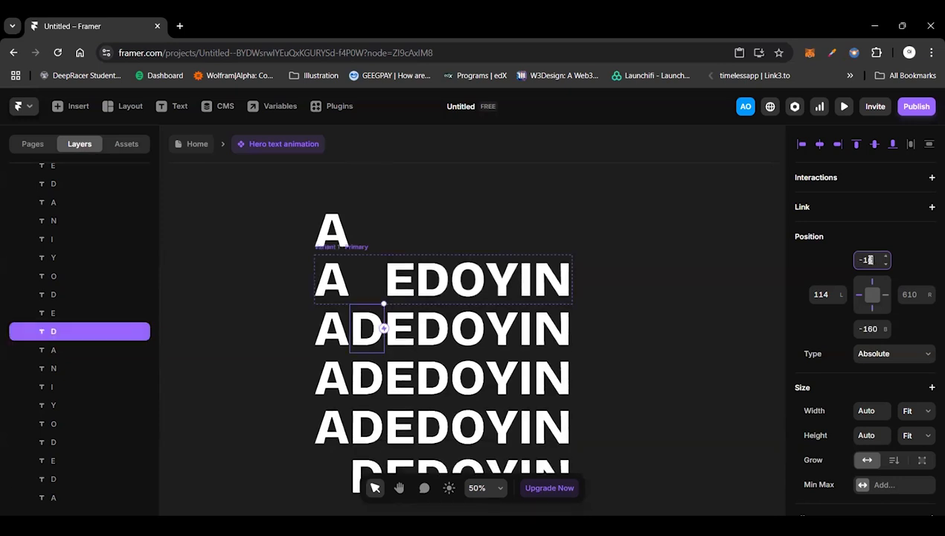
type("60*2")
key("Return")
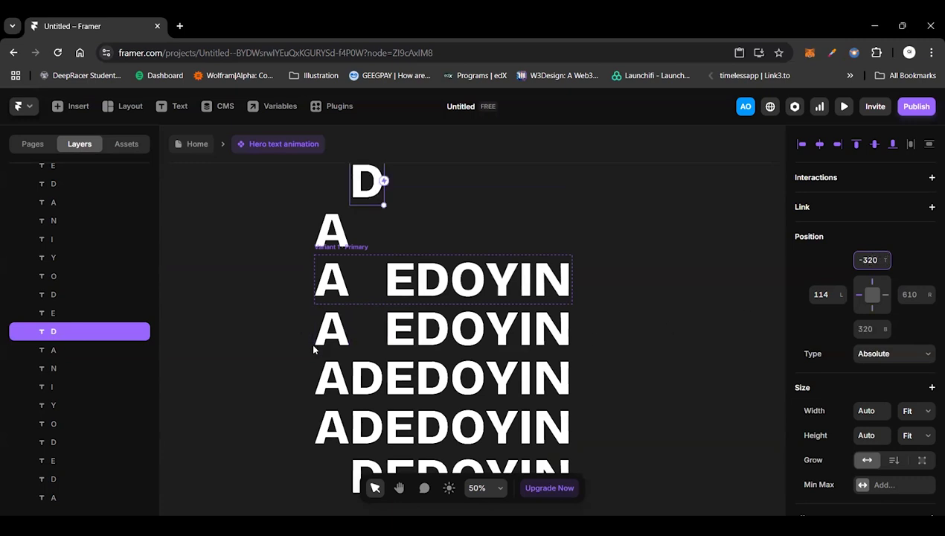
Step: Place the first letter D of the third row directly above the variant frame by setting its top offset to -160
left_click(369, 376)
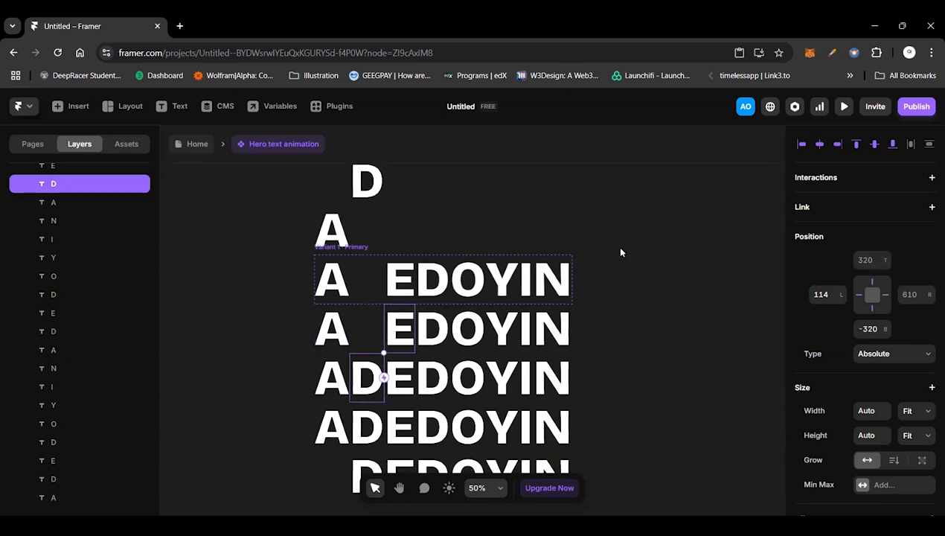
left_click(859, 258)
type("-160")
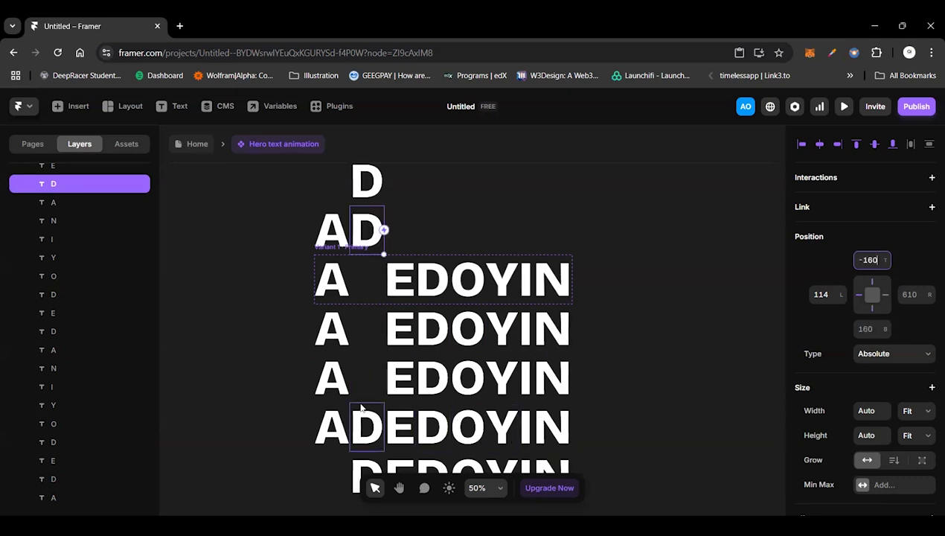
Step: Move the first letter D of the fourth row into the variant frame by setting its top offset to 0
left_click(360, 408)
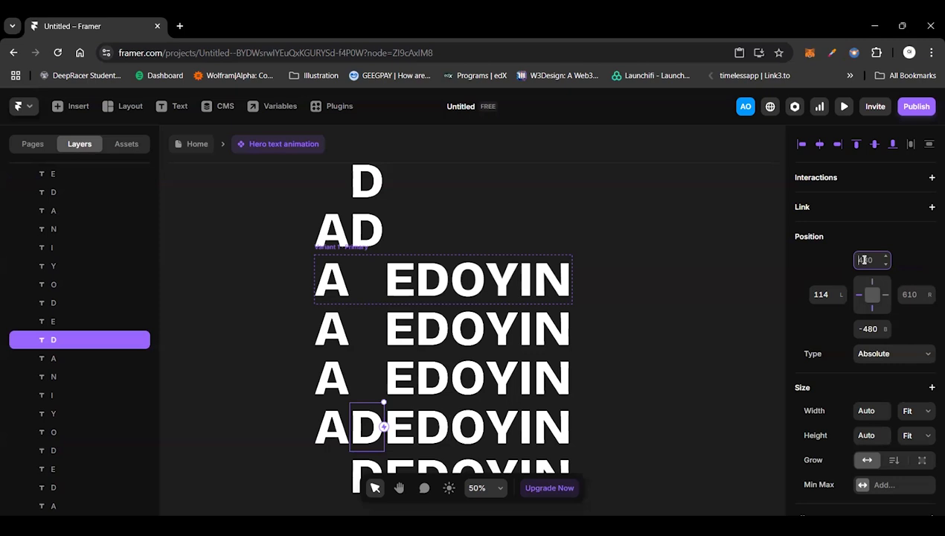
double_click(865, 260)
type("0")
key("Return")
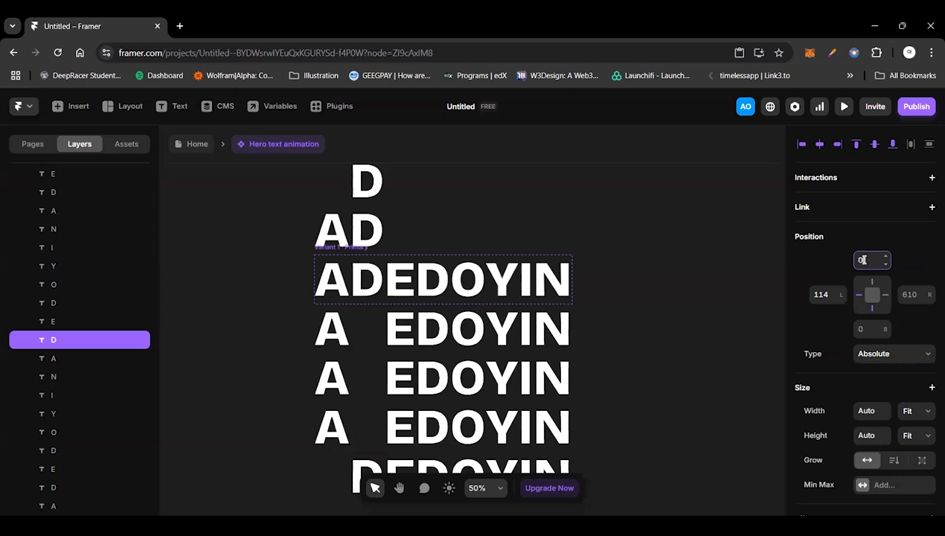
Step: Move the first letter D of the fifth row directly below the variant frame by setting its bottom offset to -160
left_click(368, 466)
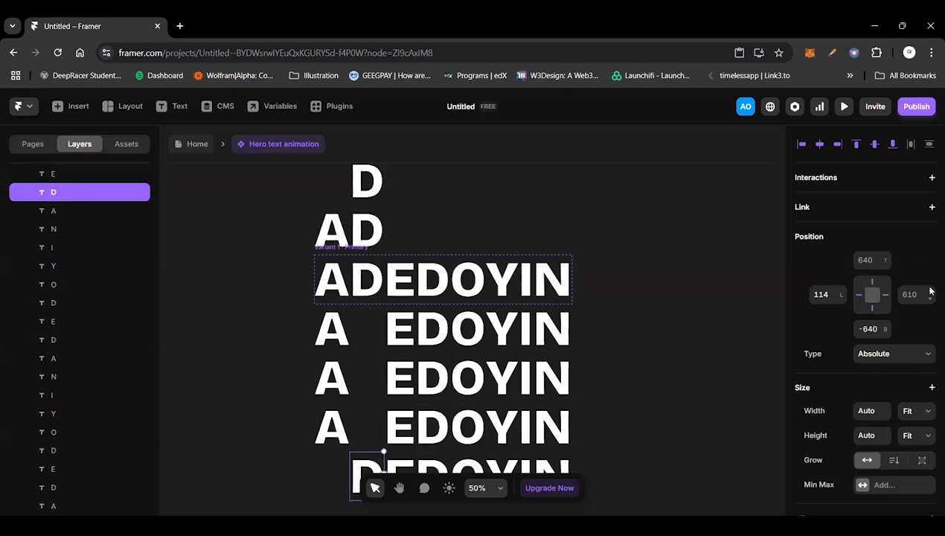
double_click(865, 328)
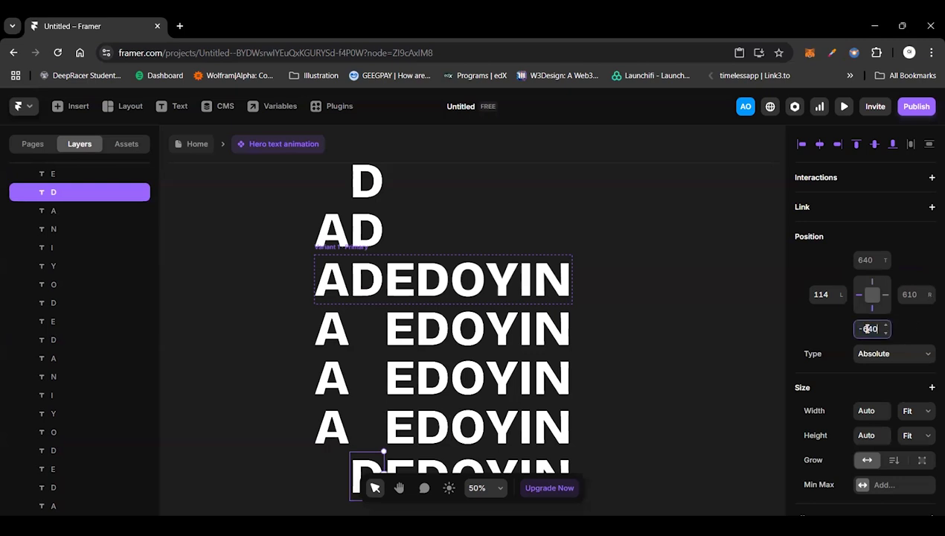
key("BackSpace")
type("160")
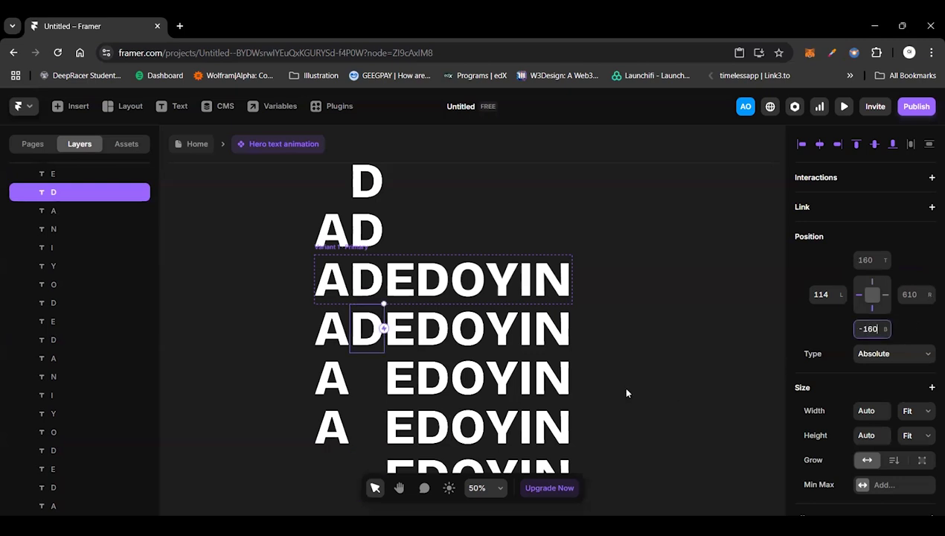
scroll(461, 397, "up", 1)
scroll(461, 397, "up", 2)
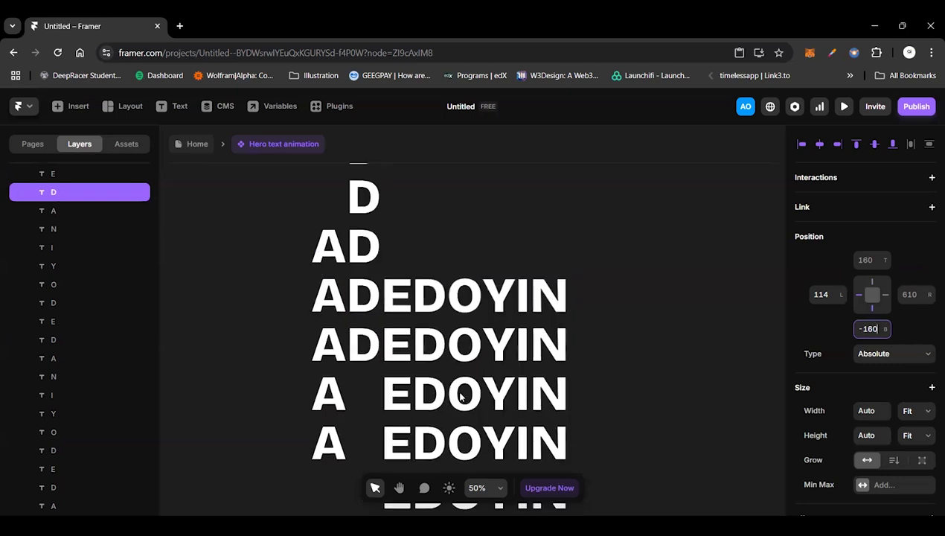
scroll(404, 302, "up", 1)
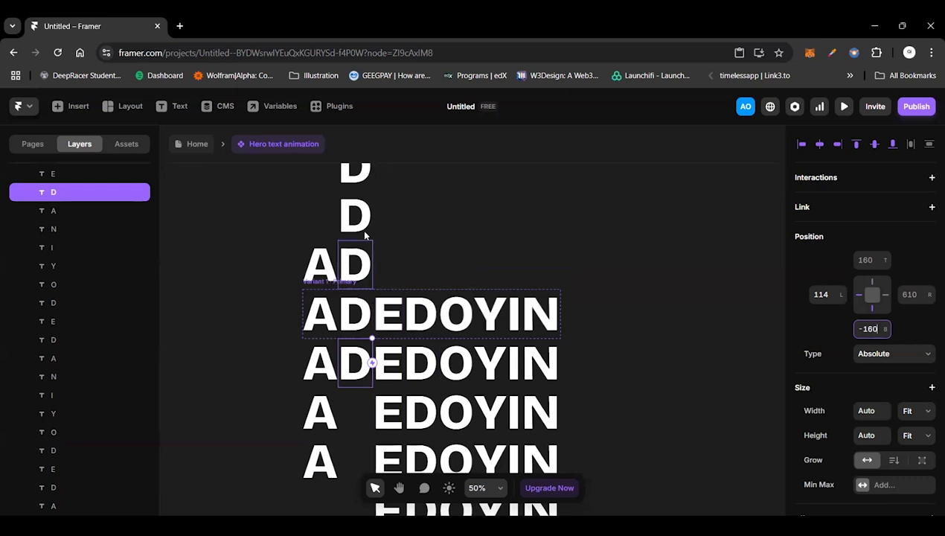
scroll(354, 357, "up", 1)
scroll(355, 354, "up", 2)
scroll(340, 402, "down", 1)
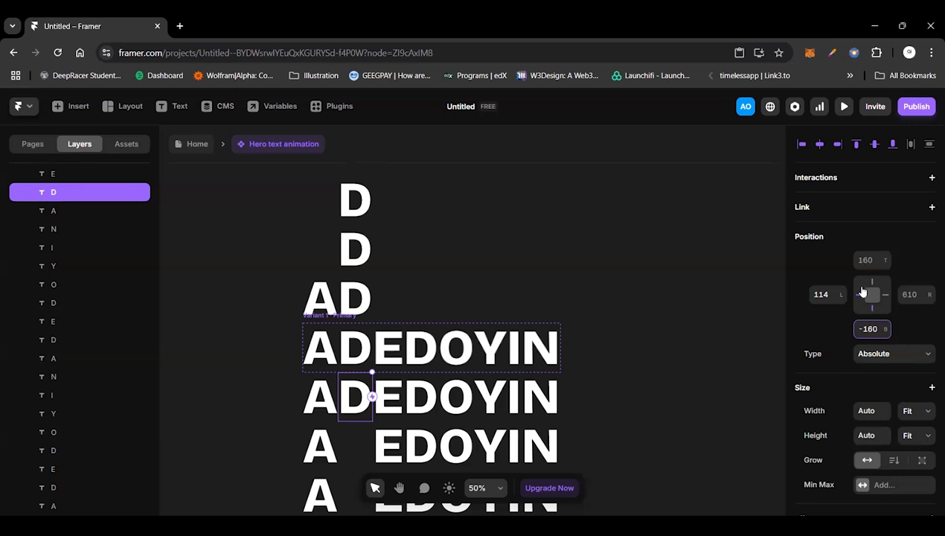
Step: Shift the letter E of the first row above the variant frame by setting its top offset to -320
scroll(379, 298, "down", 2)
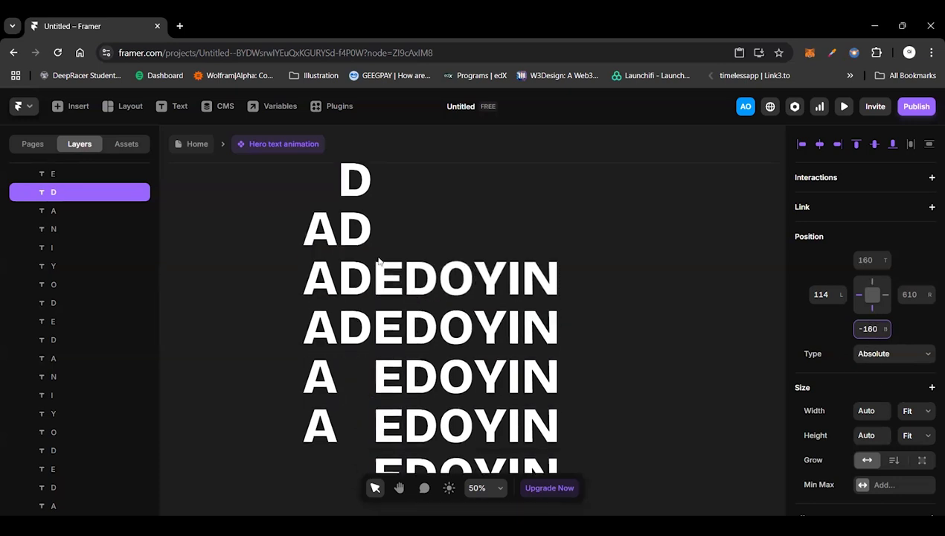
left_click(388, 265)
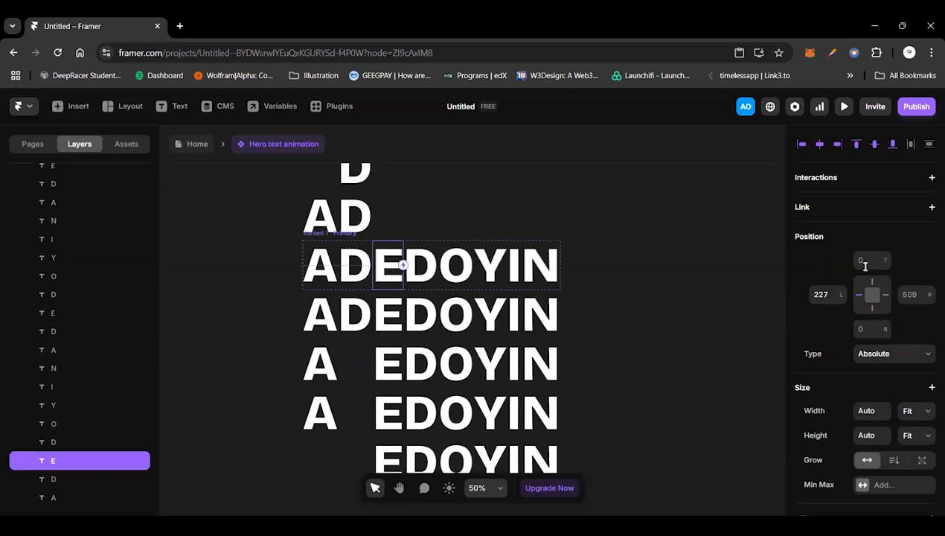
type("-160")
key("BackSpace")
key("BackSpace")
key("BackSpace")
type("320")
key("Return")
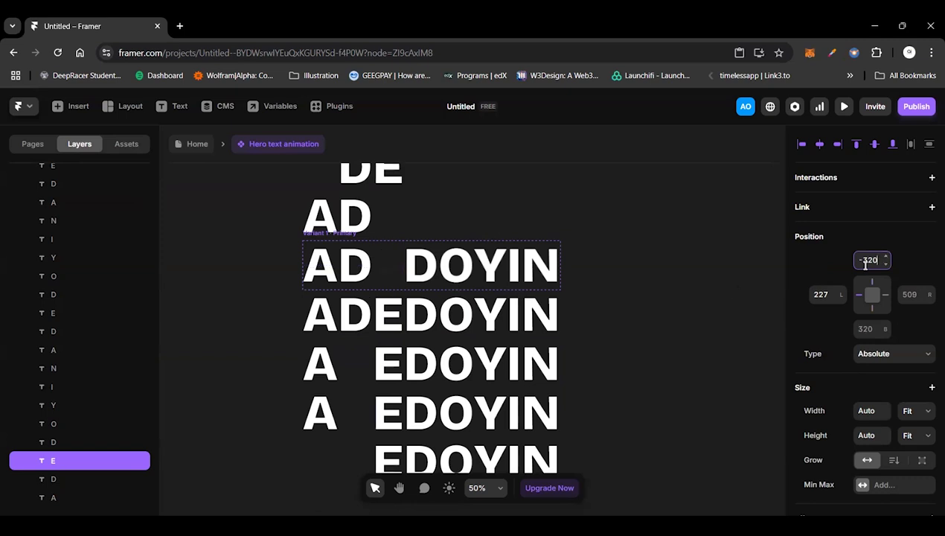
Step: Place the letter E of the second row directly above the variant frame by setting its top offset to -160
scroll(447, 283, "up", 5)
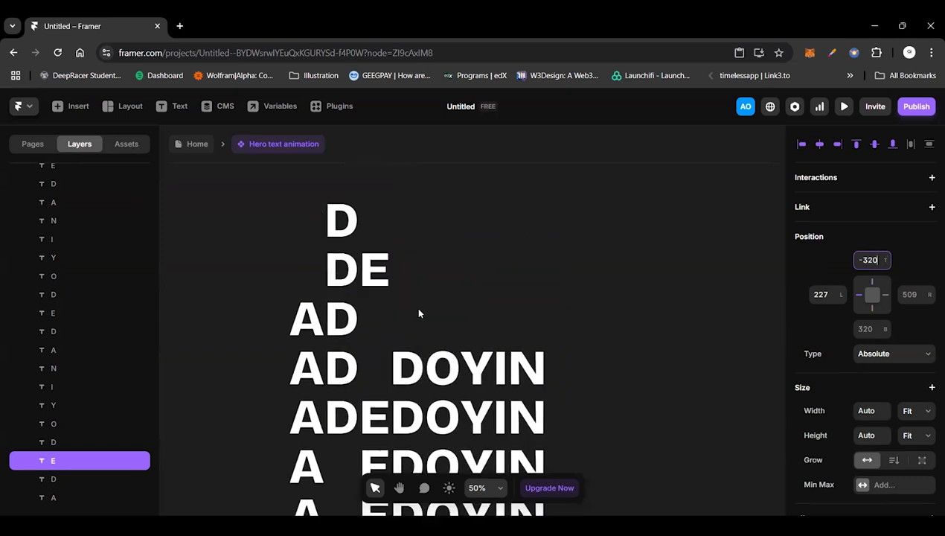
scroll(864, 255, "down", 3)
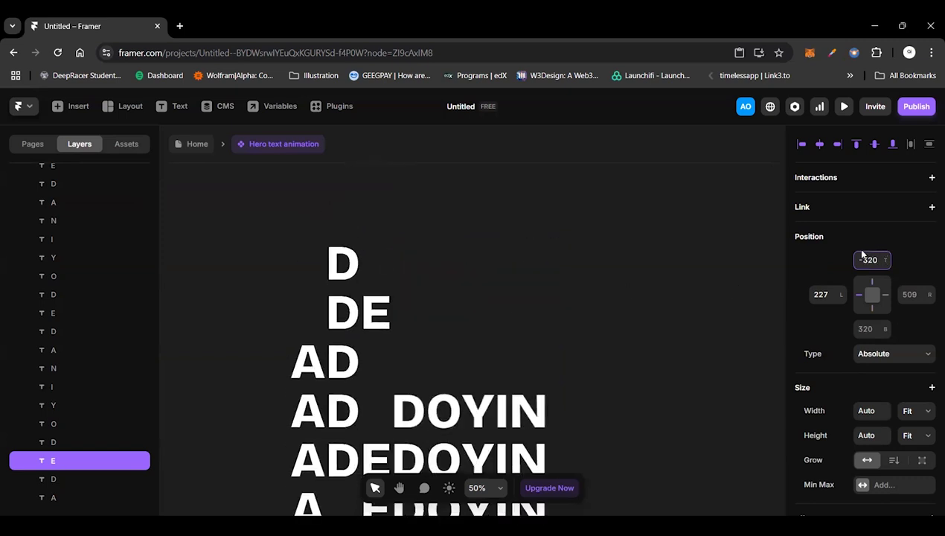
left_click(863, 255)
type("-16")
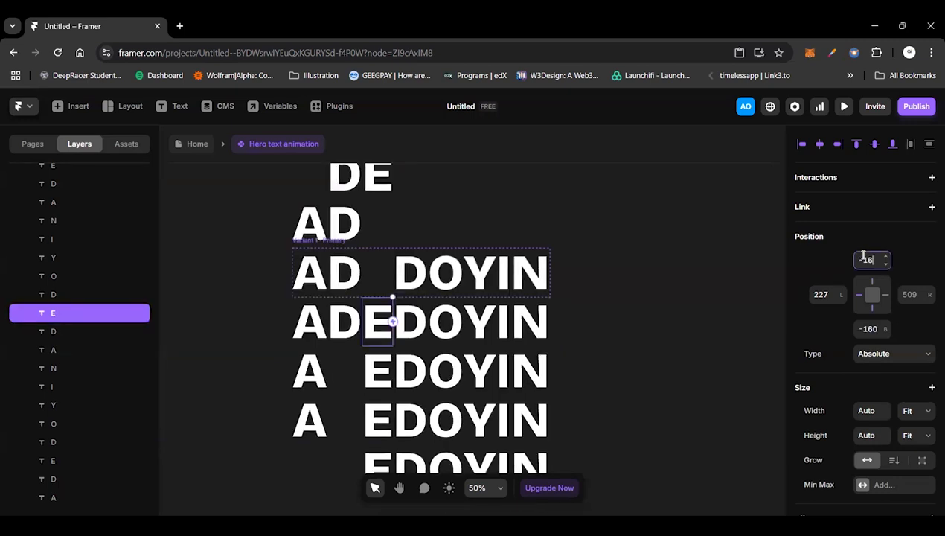
type("0")
key("Return")
Step: Move the letter E of the third row into the variant frame by setting its top offset to 0
left_click(364, 382)
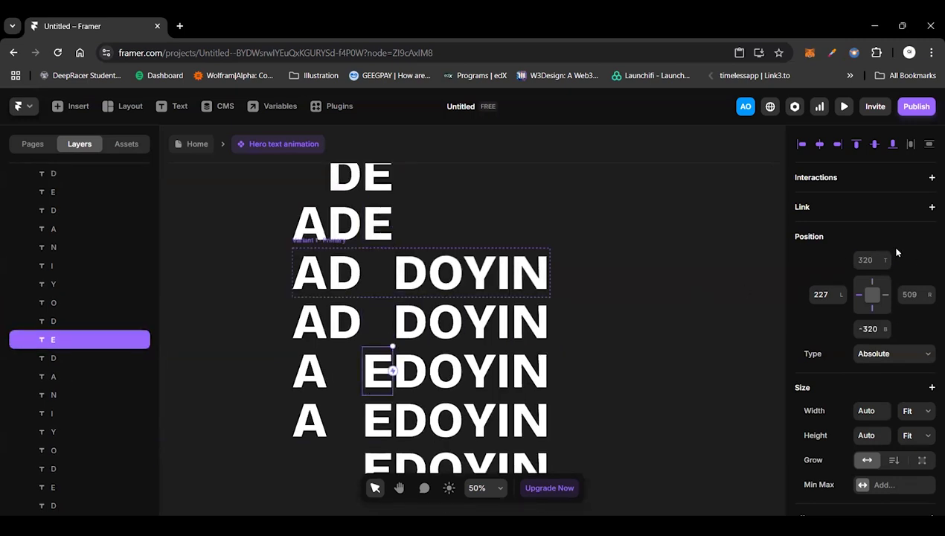
left_click(870, 258)
type("0")
key("Return")
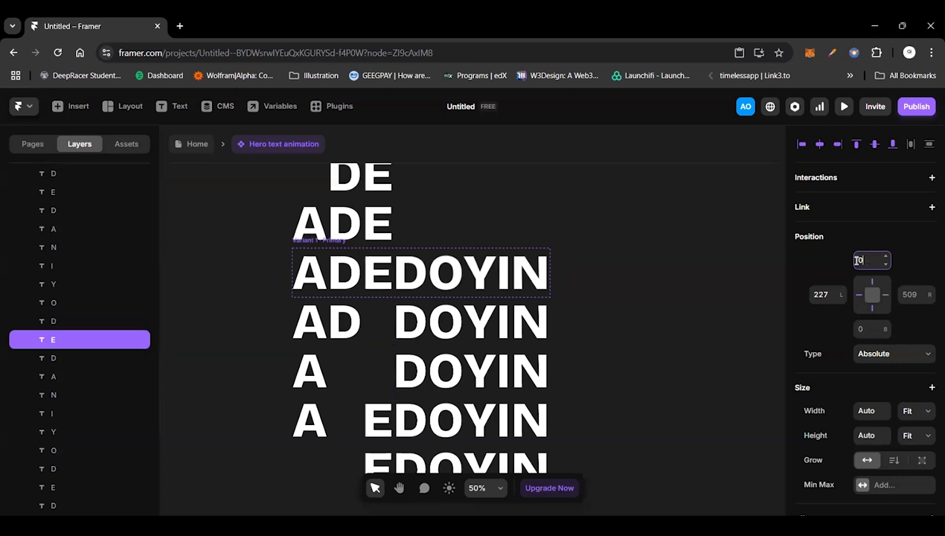
Step: Move the letter E of the fourth row directly below the variant frame by setting its bottom offset to -160
left_click(372, 412)
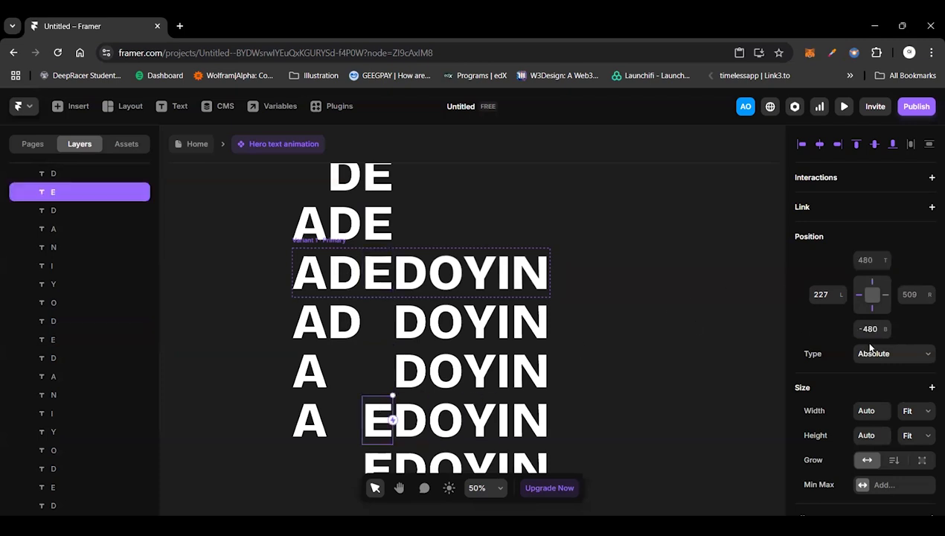
left_click(875, 332)
type("-160")
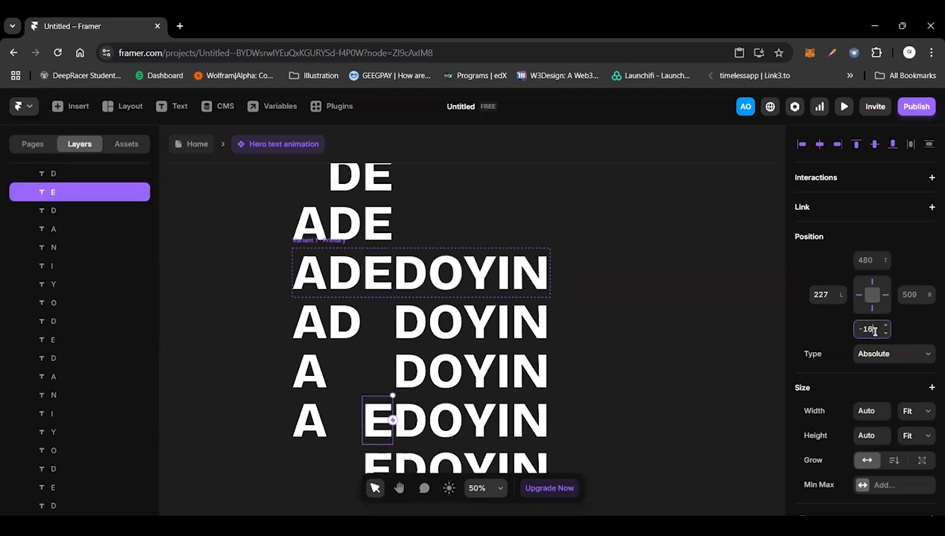
key("Return")
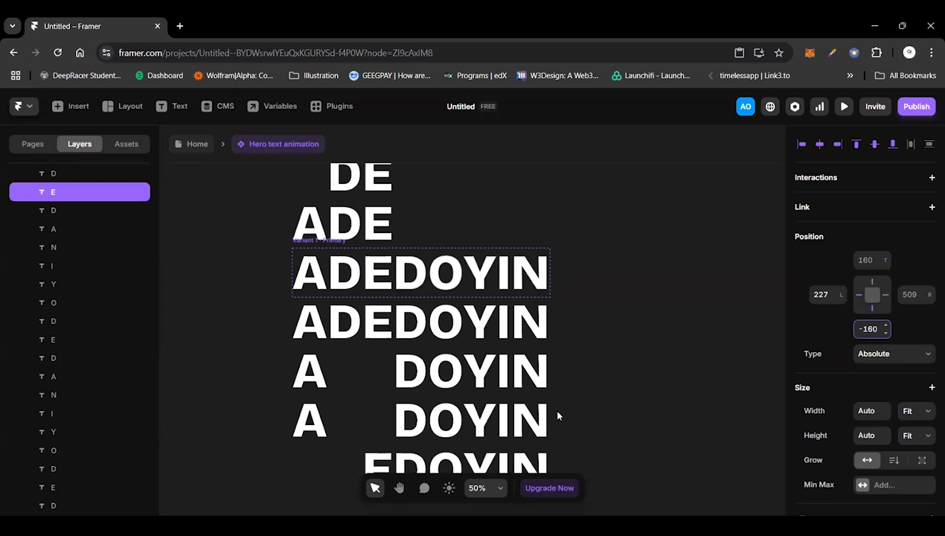
Step: Set the bottom offset of the letter E in the fifth row to 1320
left_click(377, 464)
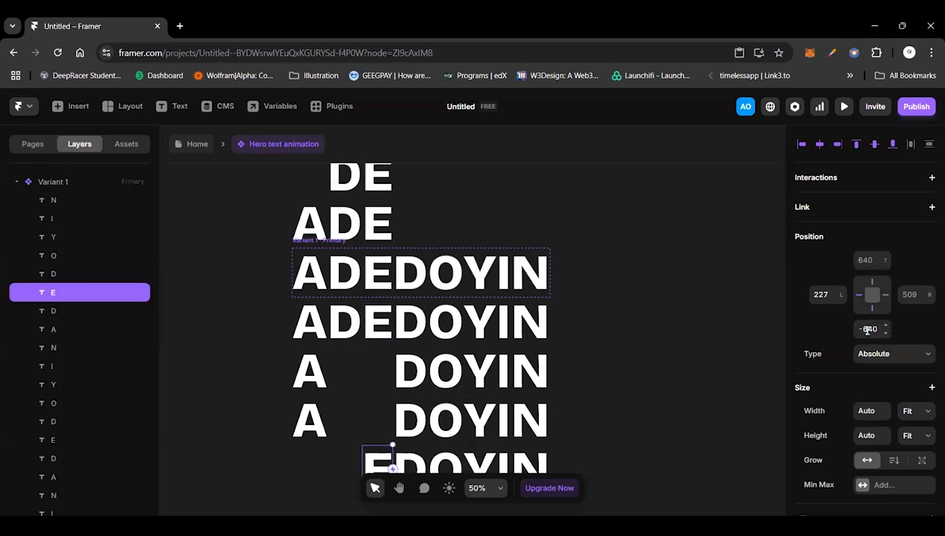
left_click(872, 330)
type("1320")
key("Return")
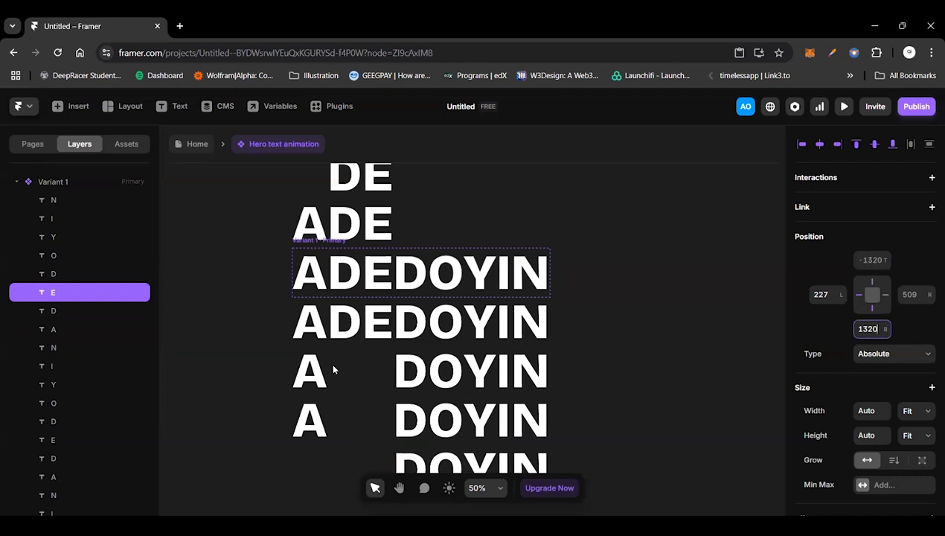
Step: Shift the letter O of the first row above the variant frame by setting its top offset to -320
scroll(332, 366, "up", 3)
scroll(432, 362, "down", 3)
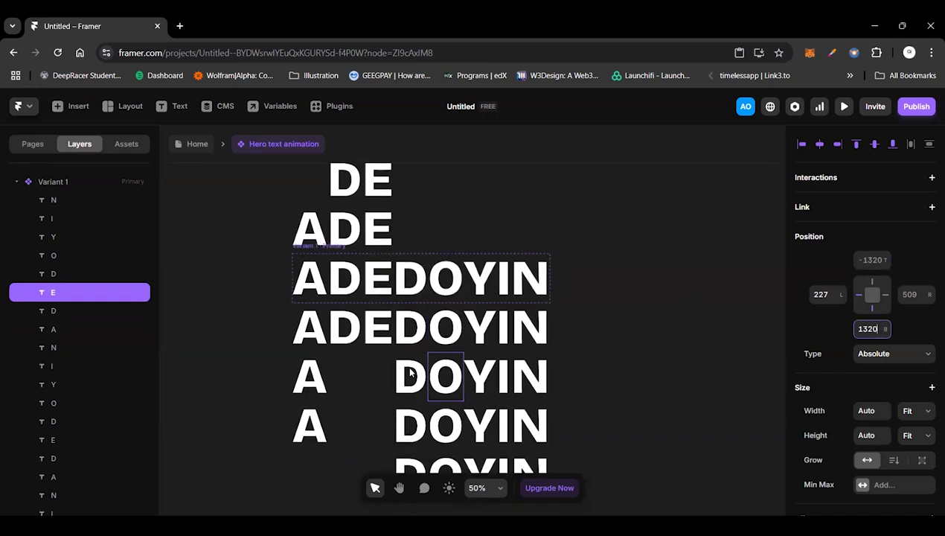
scroll(410, 372, "down", 2)
scroll(410, 372, "up", 1)
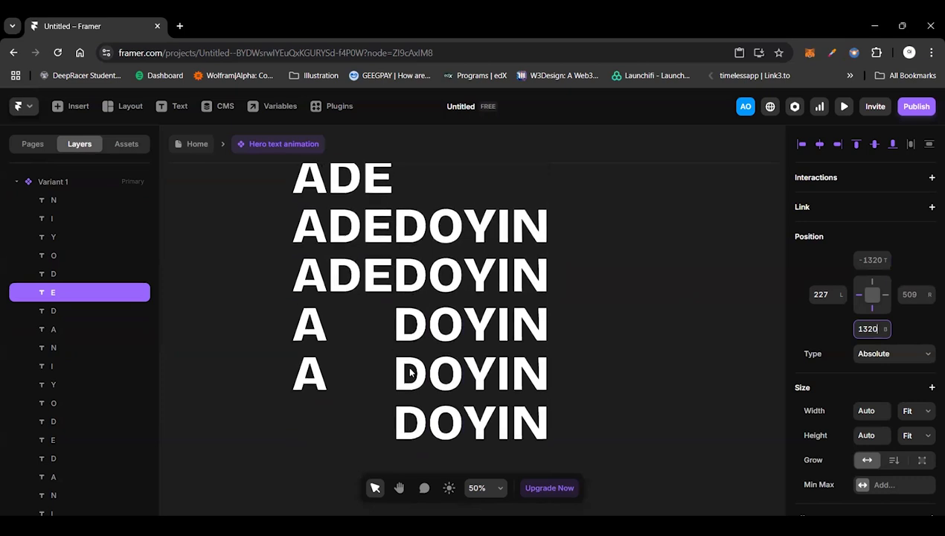
scroll(409, 372, "up", 1)
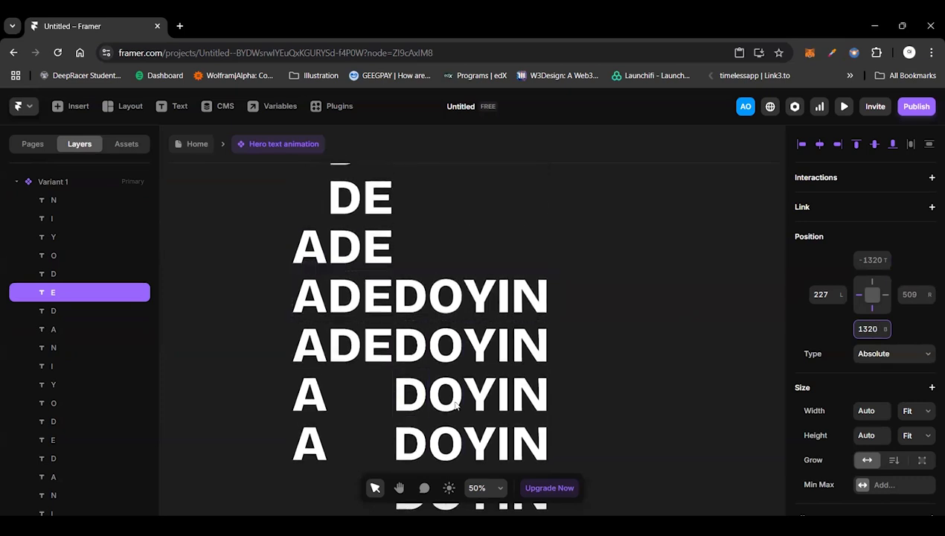
left_click(449, 311)
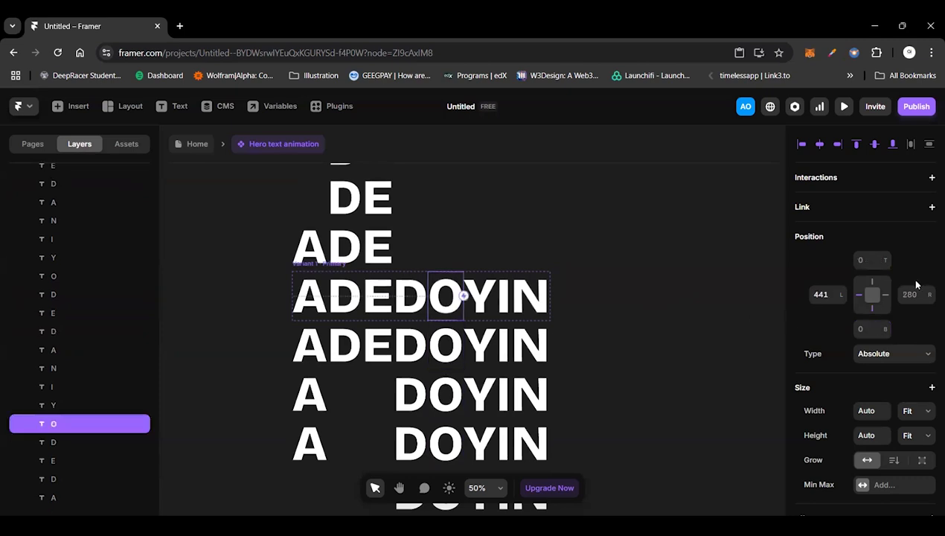
left_click(874, 259)
scroll(874, 259, "down", 2)
scroll(616, 361, "down", 2)
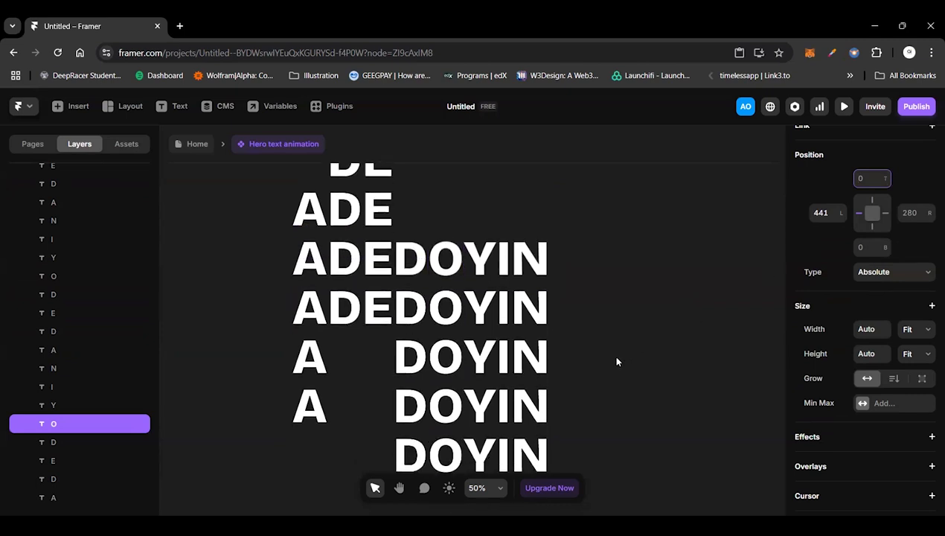
scroll(615, 362, "down", 1)
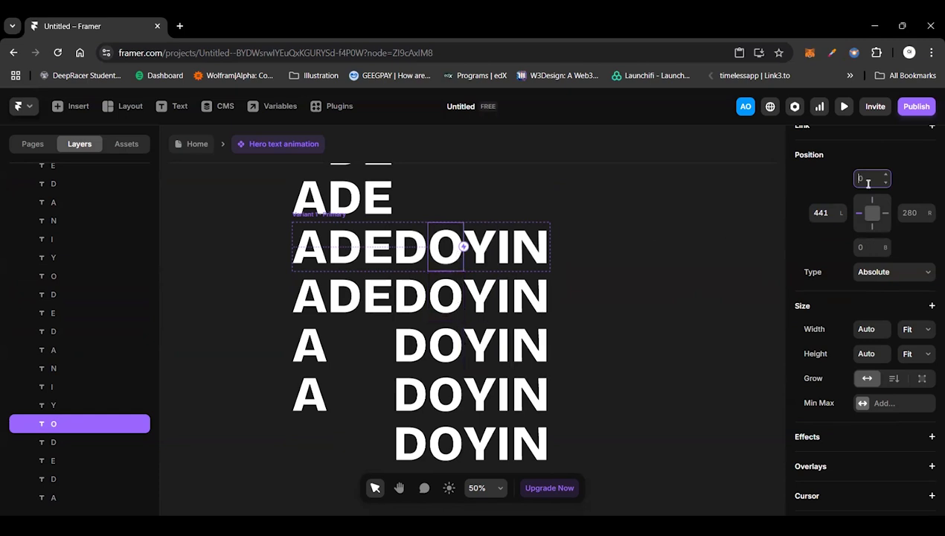
type("-320")
key("Return")
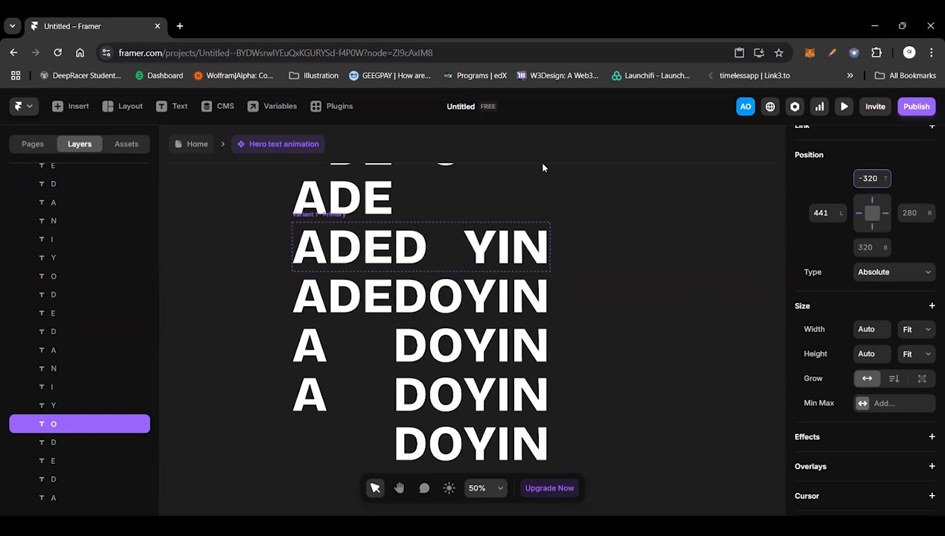
Step: Place the letter O of the second row directly above the variant frame by setting its top offset to -160
left_click(445, 294)
left_click(877, 260)
type("-16")
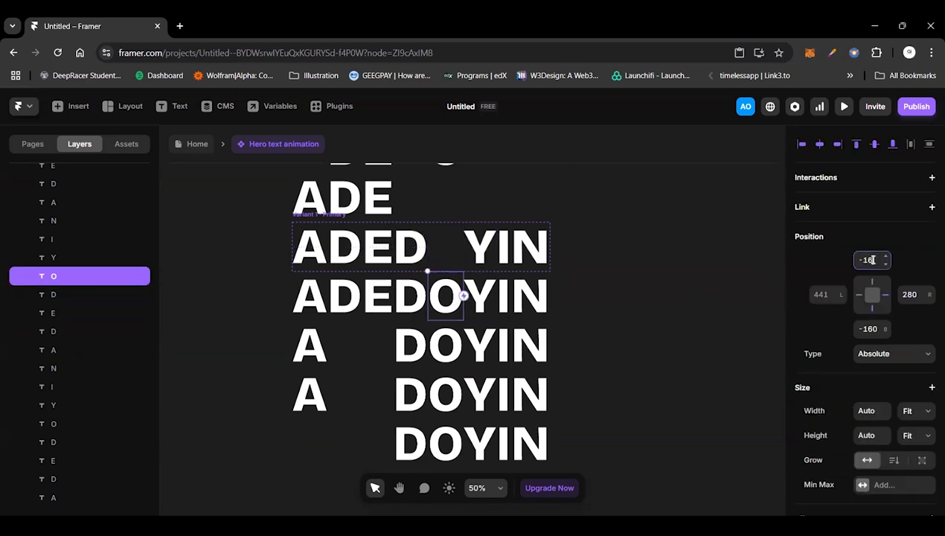
type("0")
key("Return")
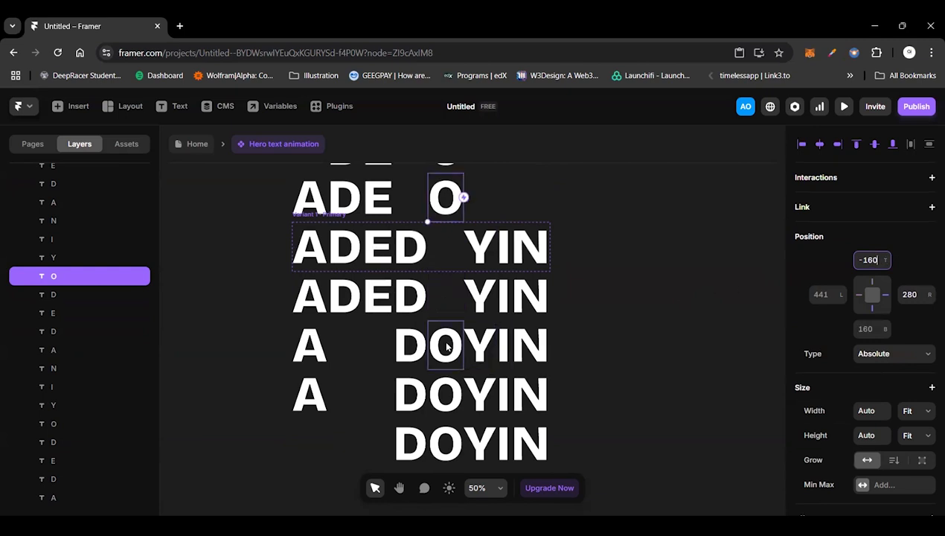
Step: Move the letter O of the third row into the variant frame by setting its top offset to 0
left_click(446, 345)
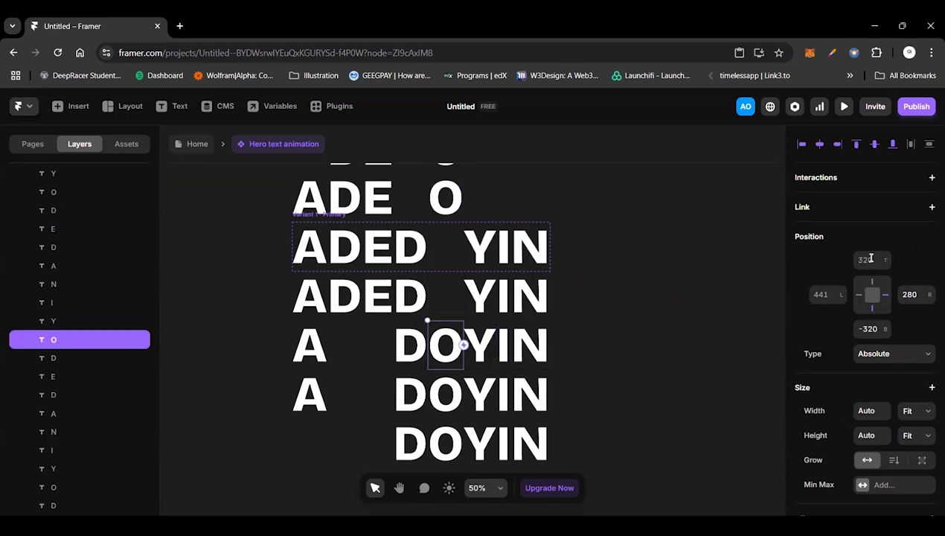
left_click(872, 261)
type("0")
key("Return")
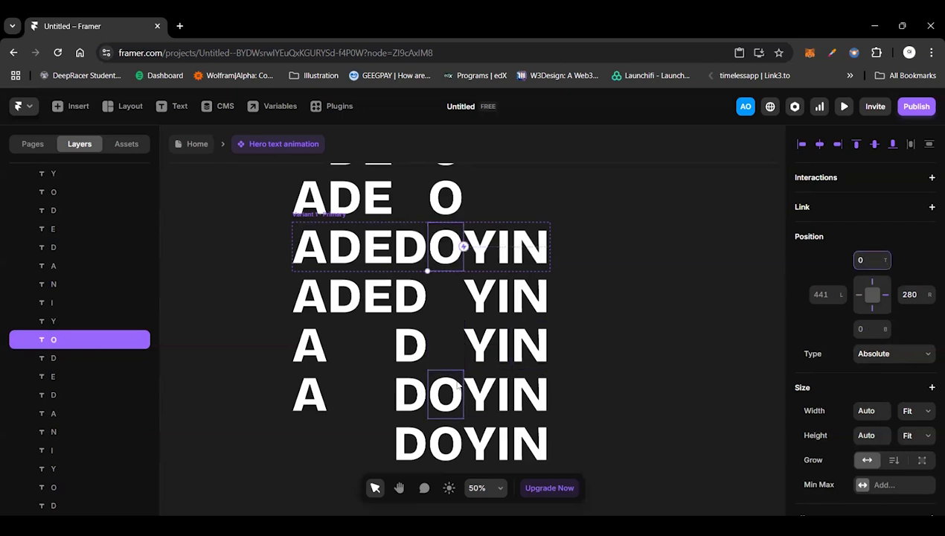
Step: Move the letter O of the fourth row directly below the variant frame by setting its bottom offset to -160
left_click(461, 380)
left_click(868, 330)
type("-48")
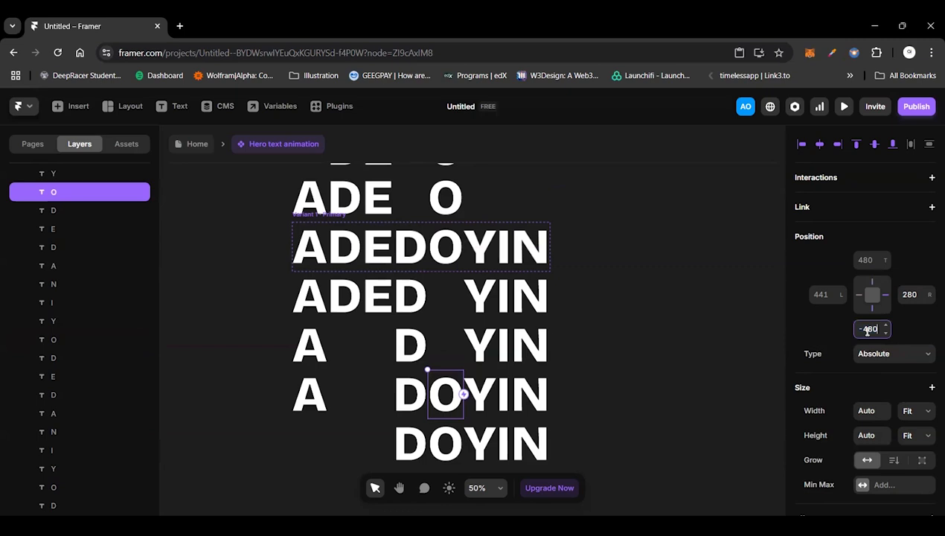
key("BackSpace")
type("160")
key("Return")
Step: Place the letter O of the fifth row two rows below the variant frame by setting its bottom offset to -320
left_click(455, 445)
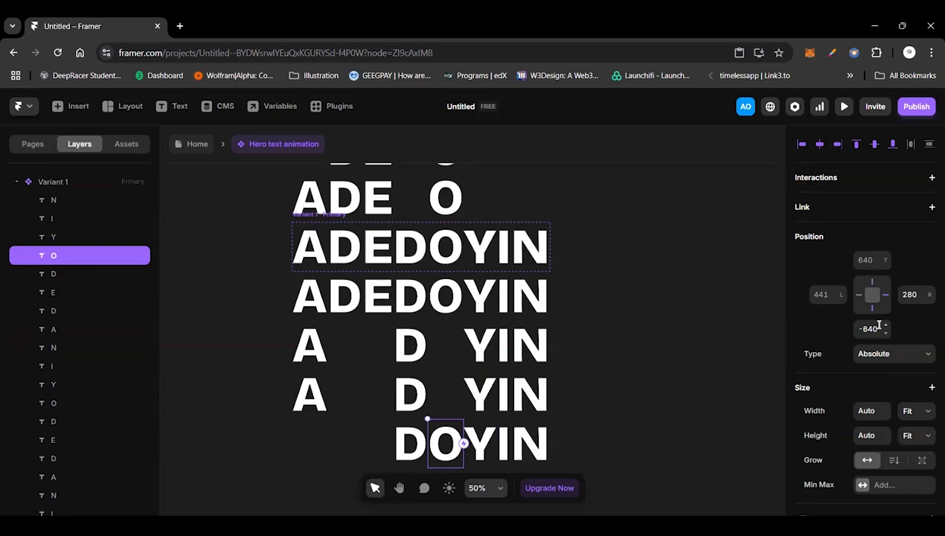
left_click(875, 327)
key("BackSpace")
key("BackSpace")
key("BackSpace")
type("320")
key("Return")
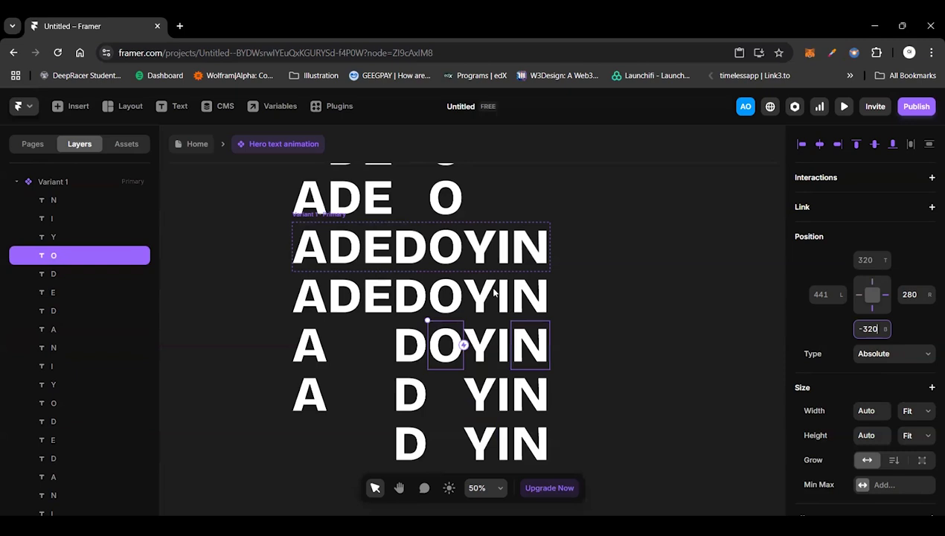
Step: Examine the stacked letter rows above and below the variant frame, checking the letter Y in the lowest row
scroll(509, 376, "down", 1)
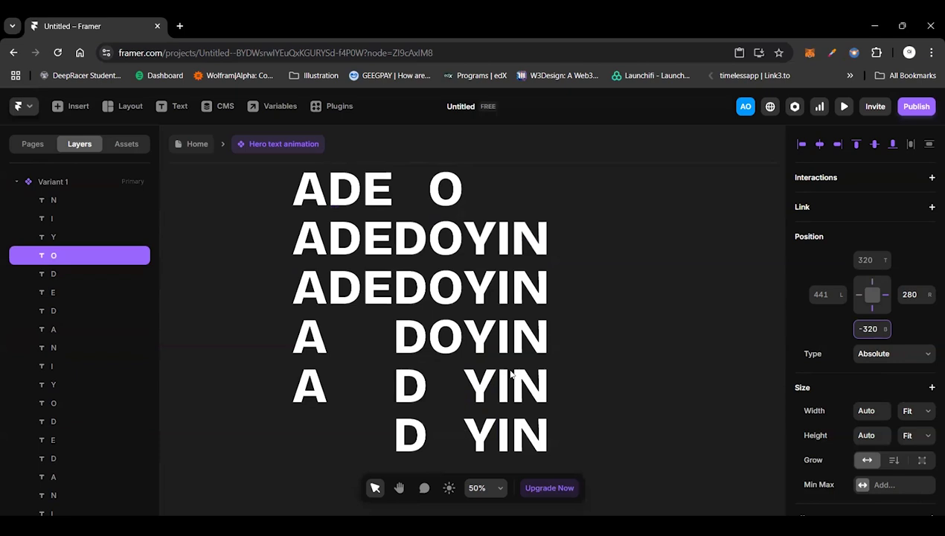
scroll(510, 374, "down", 2)
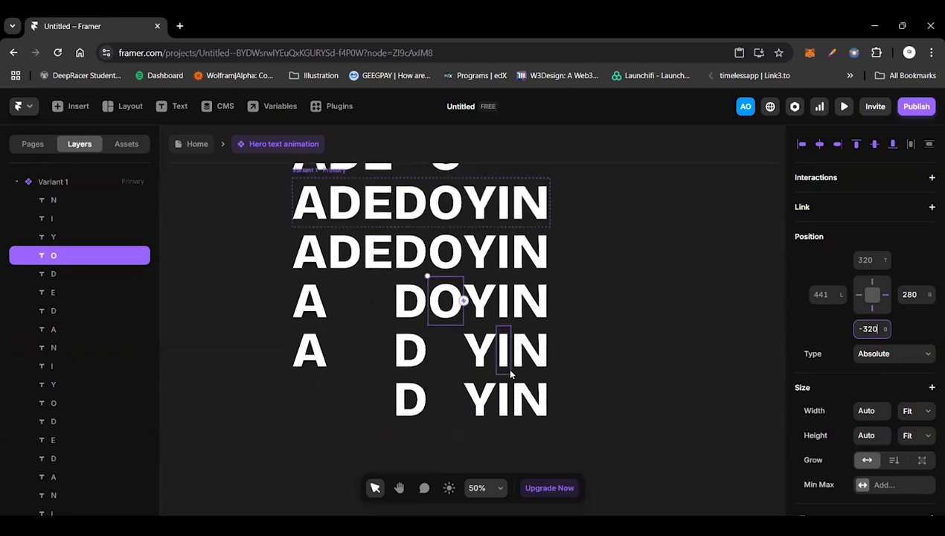
scroll(511, 374, "up", 5)
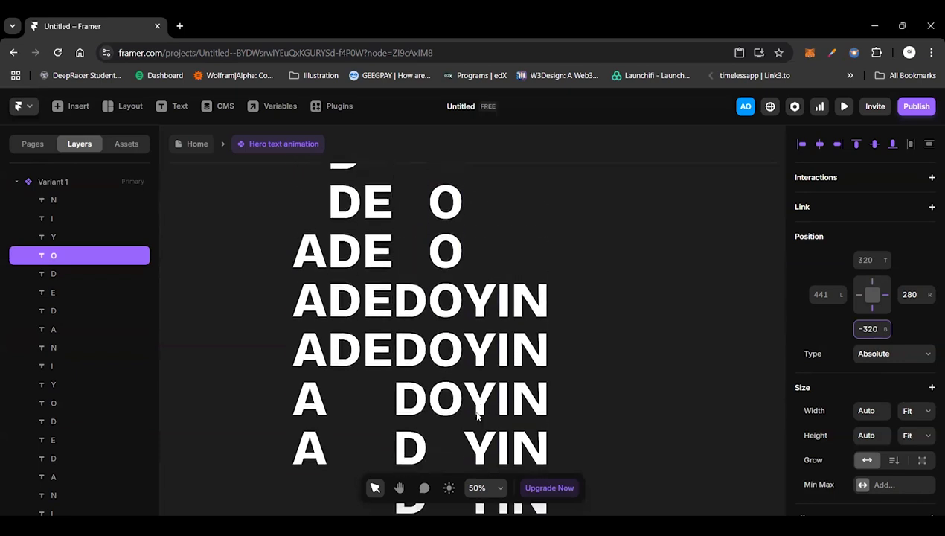
scroll(477, 435, "down", 3)
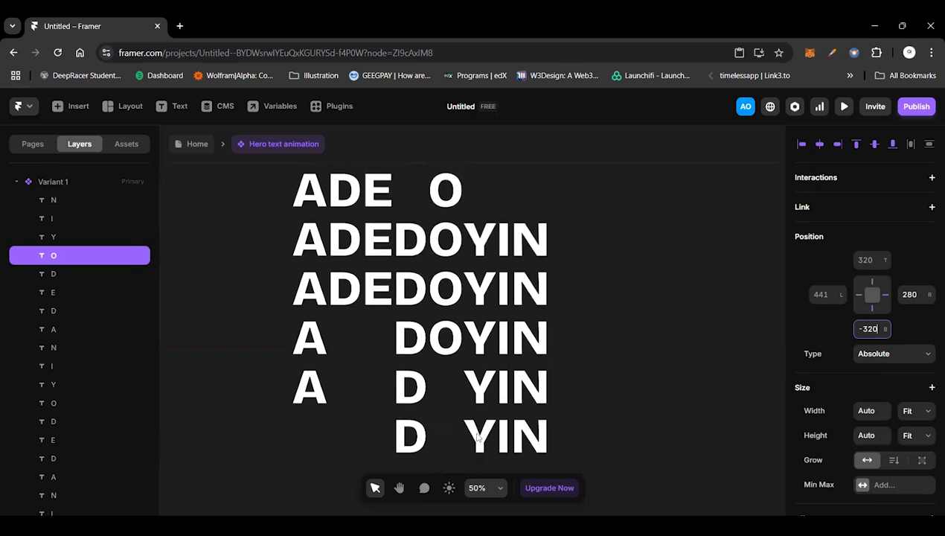
left_click(485, 435)
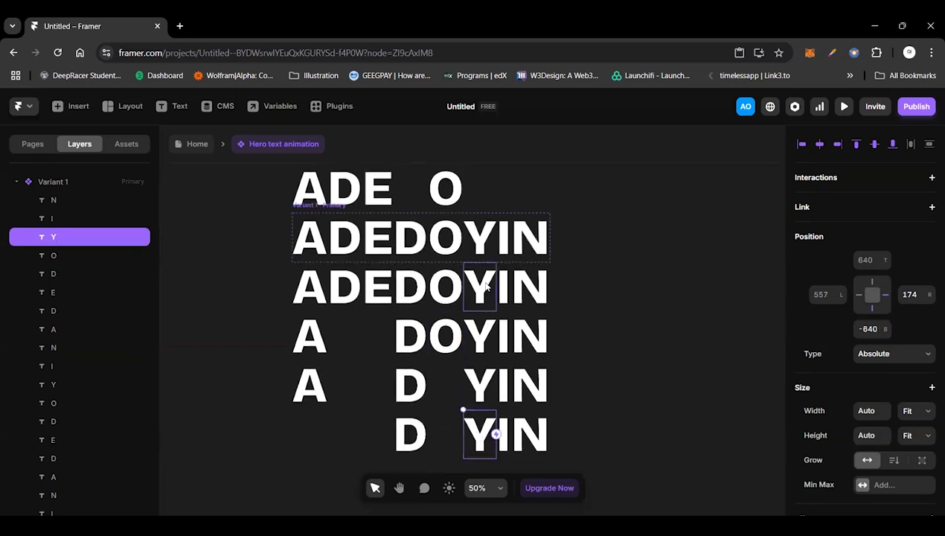
scroll(485, 286, "up", 3)
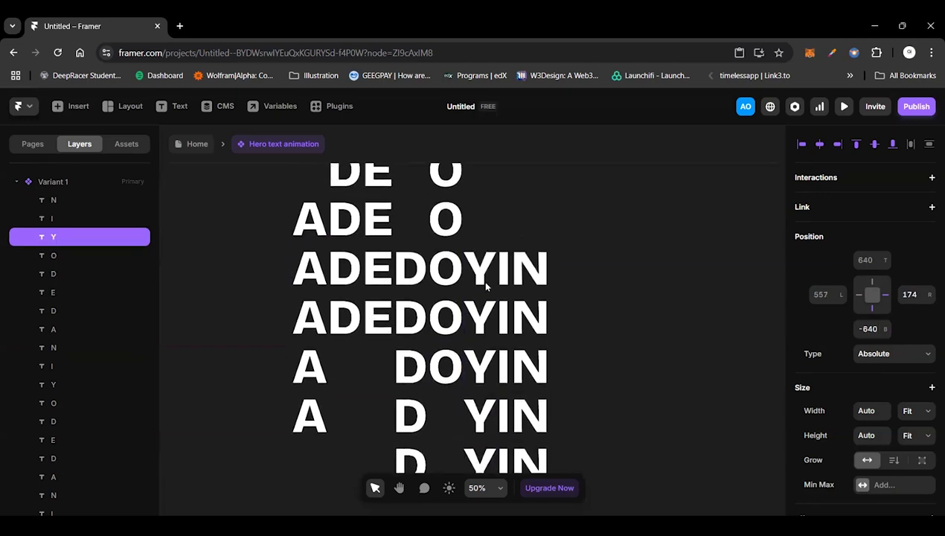
scroll(486, 285, "up", 2)
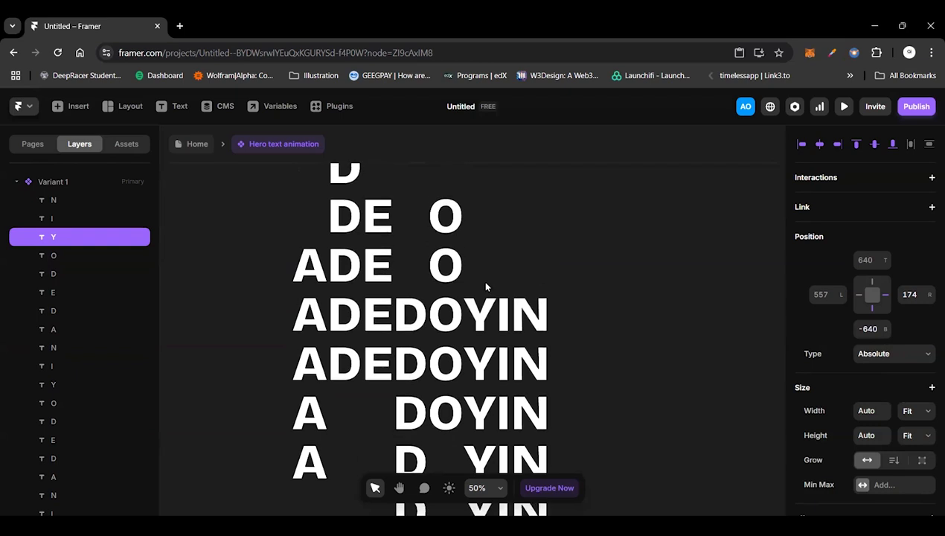
scroll(477, 442, "down", 1)
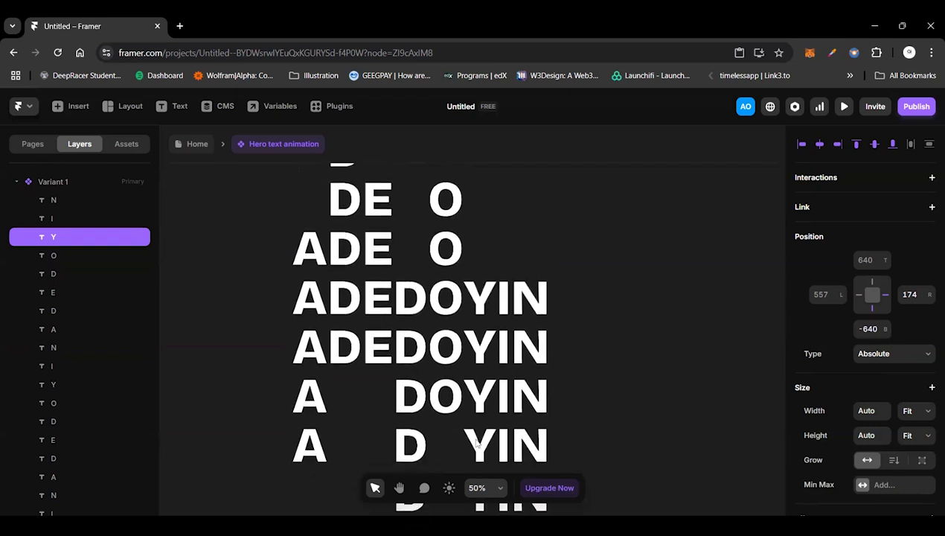
scroll(477, 444, "down", 5)
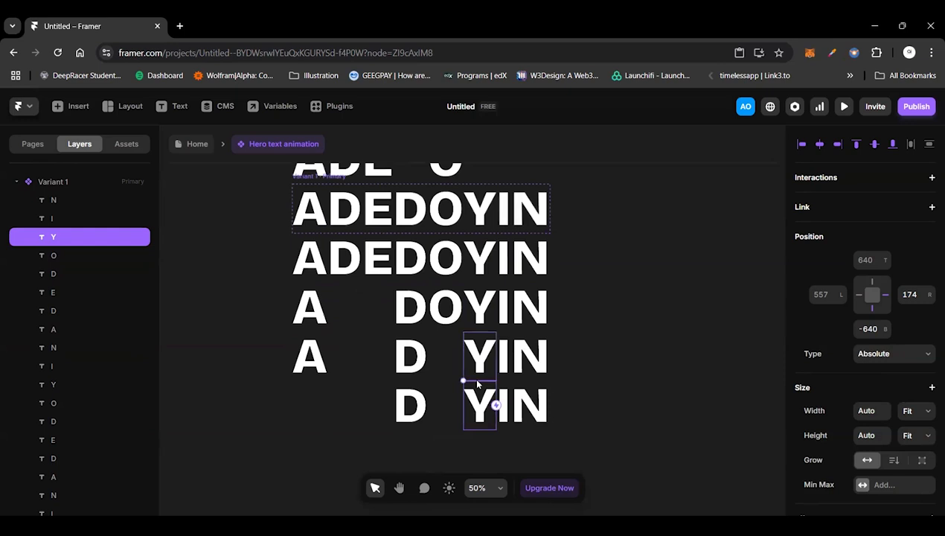
scroll(477, 383, "up", 8)
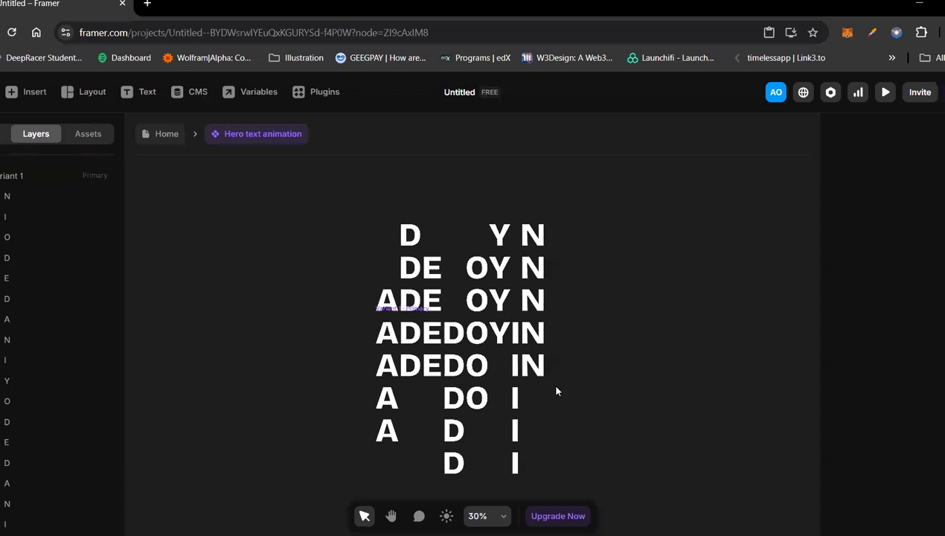
Step: Delete the letter A directly above the variant frame and the letters D and E directly below it
left_click(407, 308)
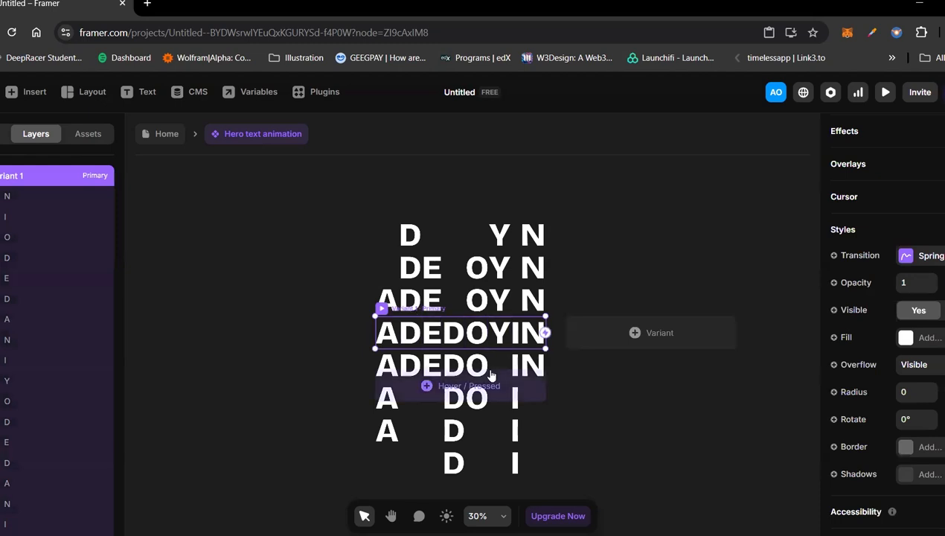
left_click(387, 301)
key("Delete")
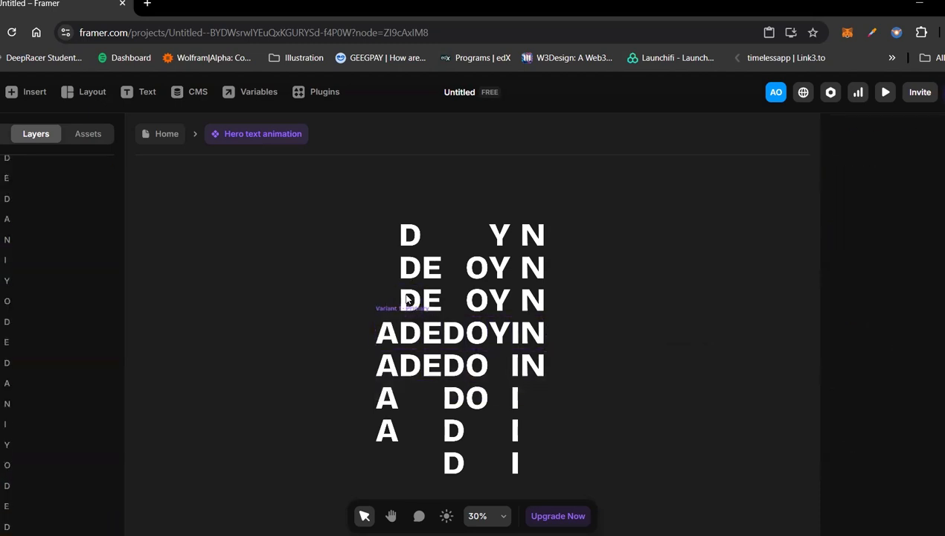
left_click(413, 368)
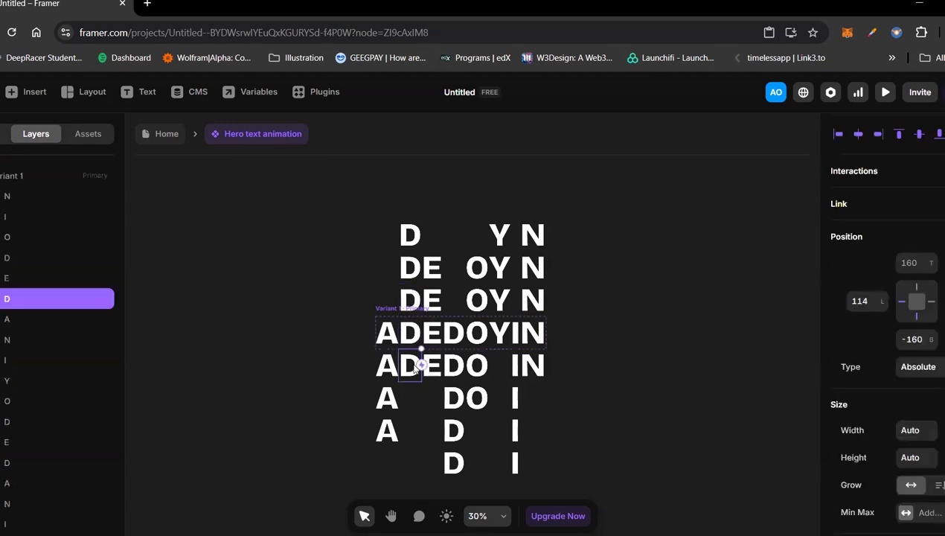
key("Delete")
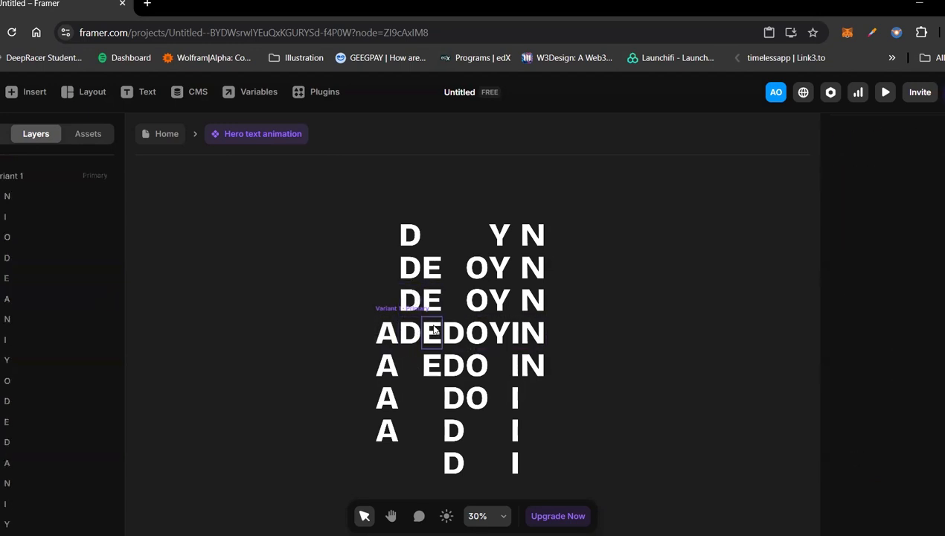
left_click(431, 365)
key("Delete")
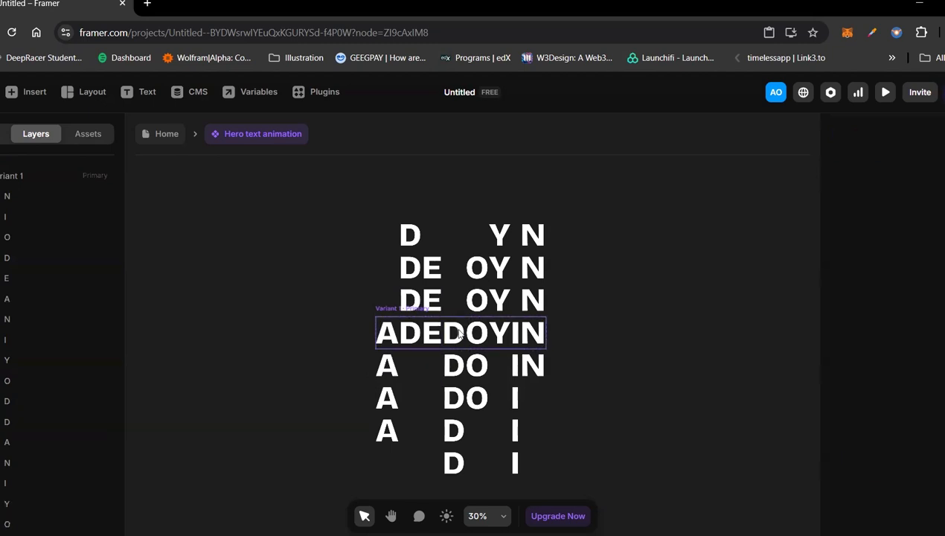
Step: Delete the second letter D in the lowest row and both letters O below the variant frame
left_click(452, 468)
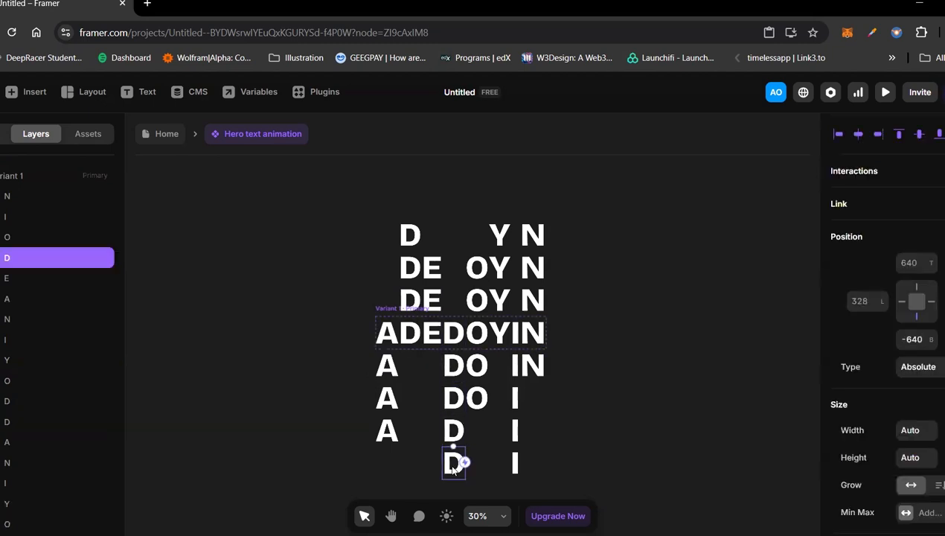
key("Delete")
left_click(455, 433)
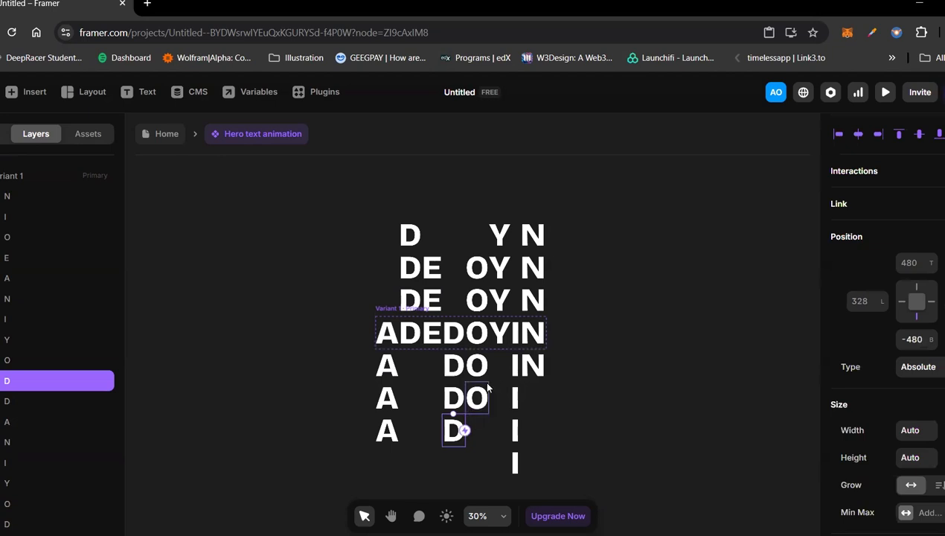
left_click(477, 411)
key("Delete")
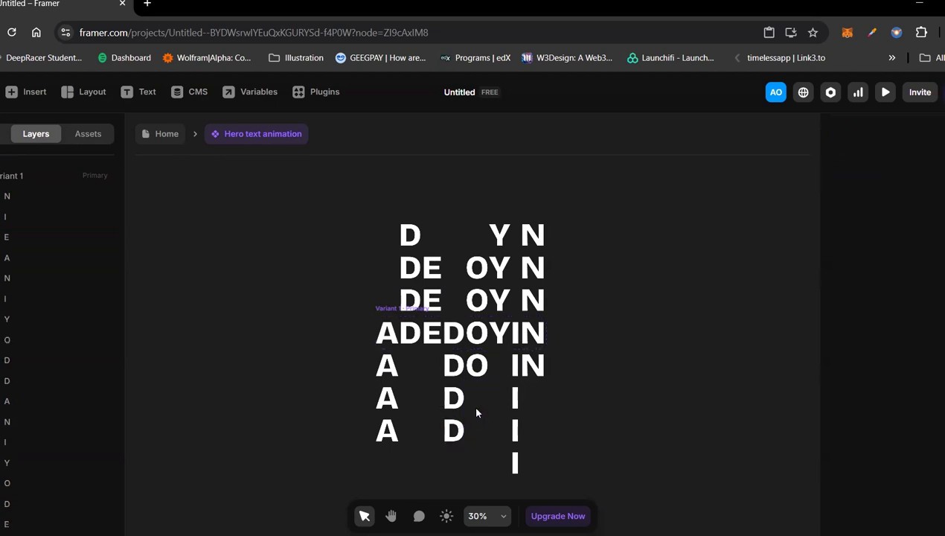
left_click(484, 376)
key("Delete")
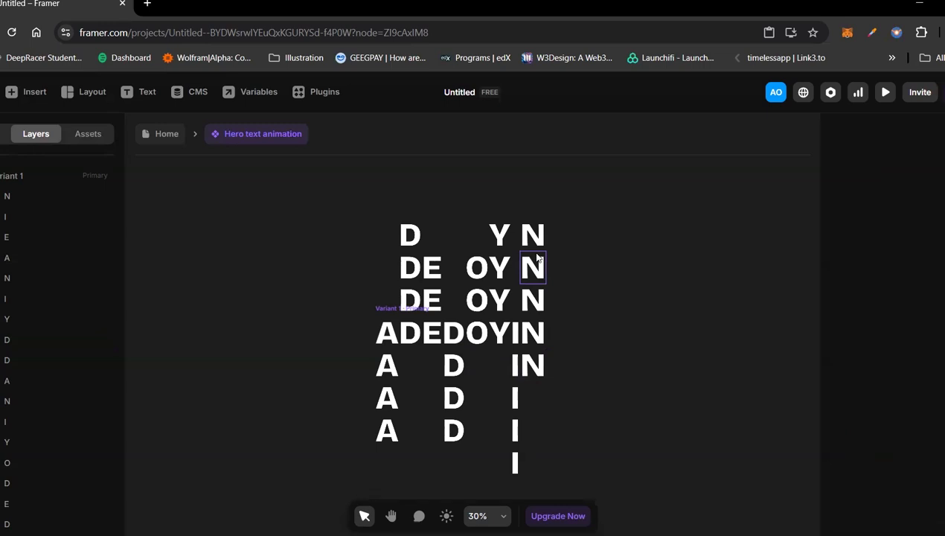
Step: Delete the letter N directly below the variant frame and the letter N in the topmost row
left_click(539, 363)
key("Delete")
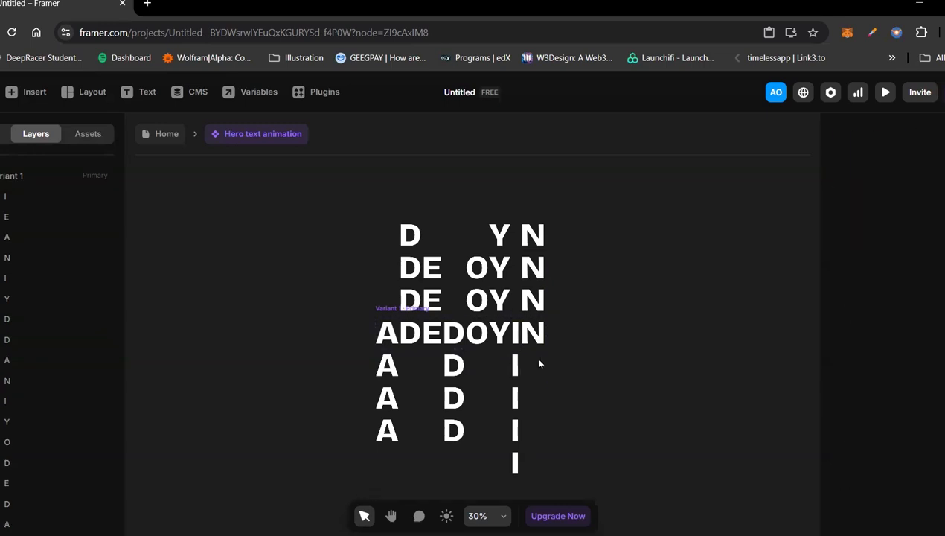
left_click(537, 235)
key("Delete")
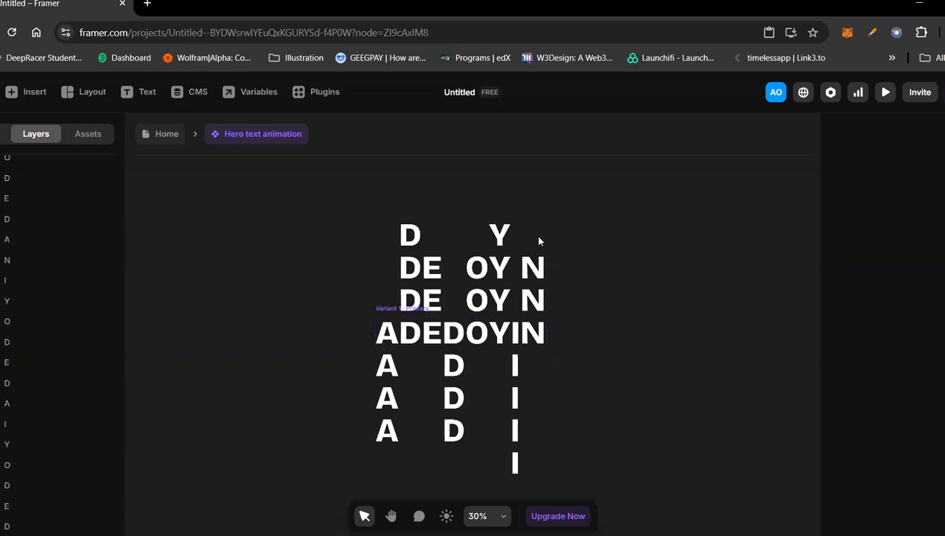
Step: Add a second variant of the hero text component based on Variant 1
left_click(392, 313)
left_click(648, 349)
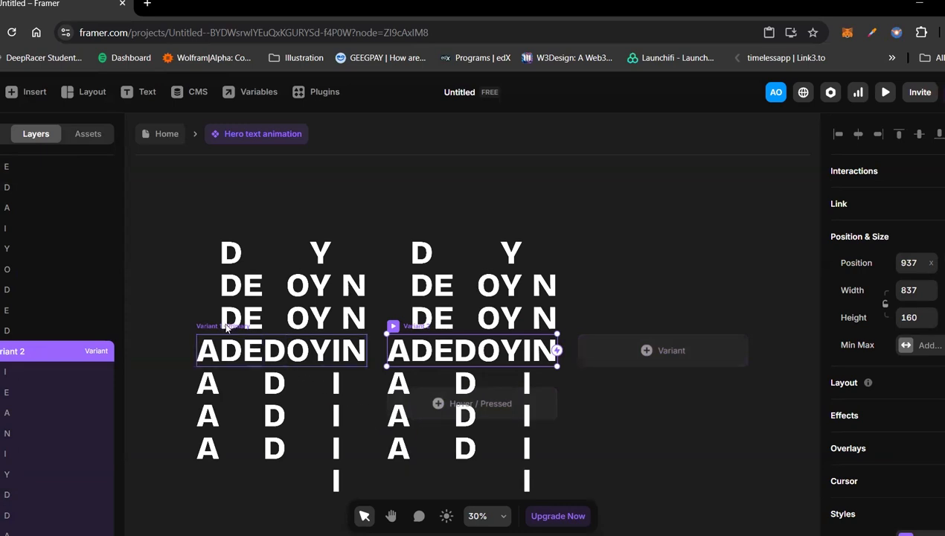
scroll(380, 371, "up", 1)
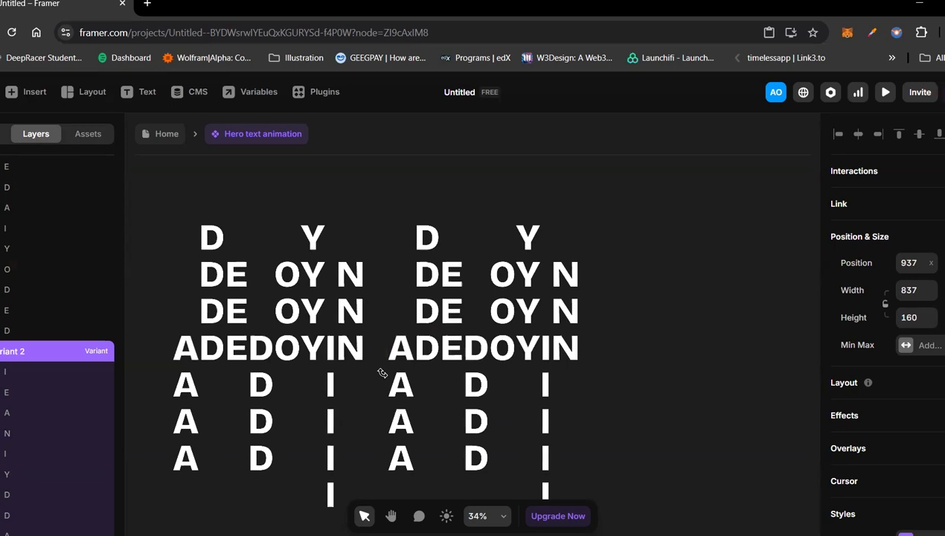
scroll(381, 372, "up", 2)
scroll(130, 454, "left", 2)
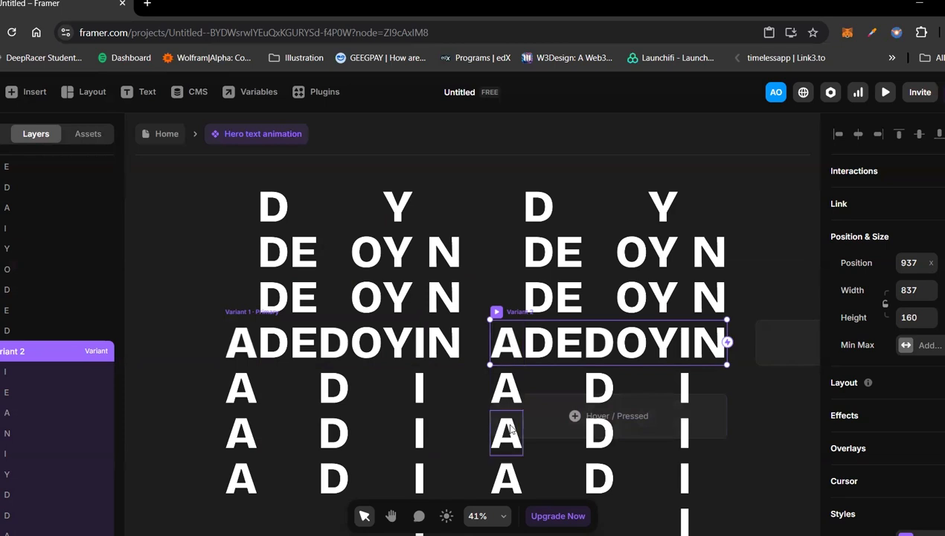
Step: In Variant 2, move the letter A inside the frame three rows up by setting its top offset to -480
scroll(510, 429, "down", 2)
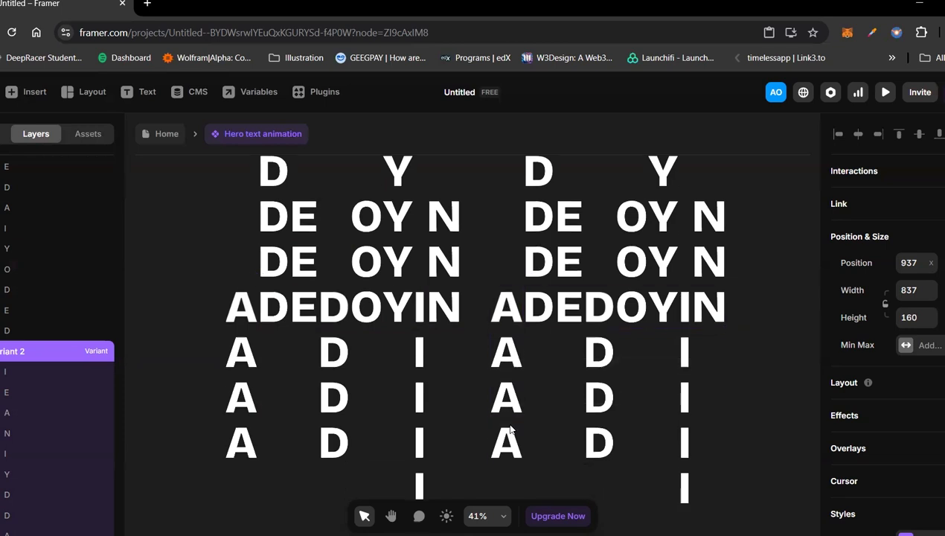
left_click(507, 267)
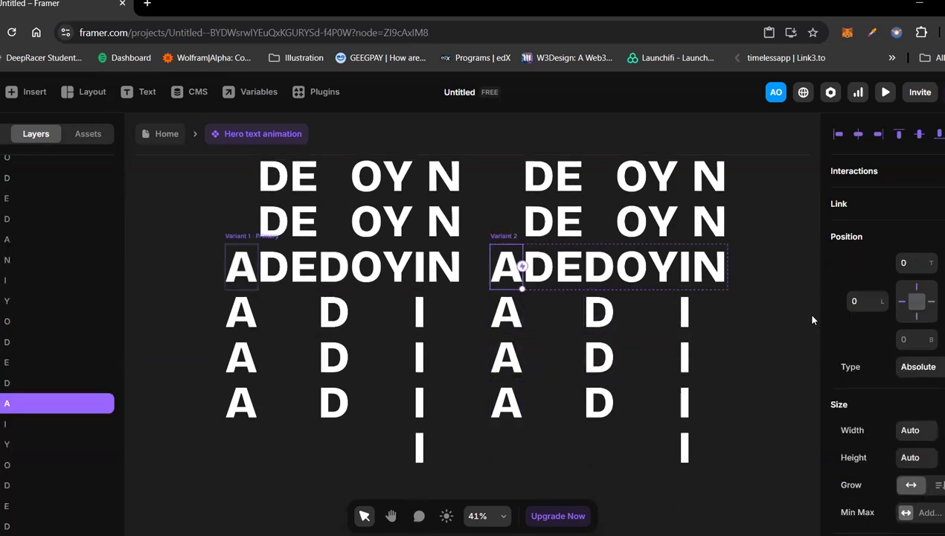
left_click(909, 266)
type("-480")
key("Return")
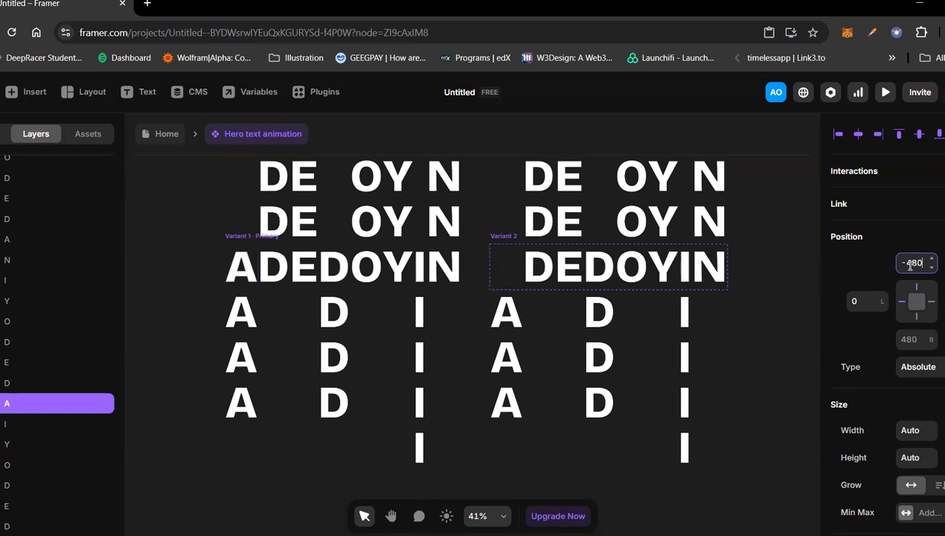
Step: Move Variant 2's letter A directly below the frame to two rows above it by setting its top offset to -320
left_click(511, 313)
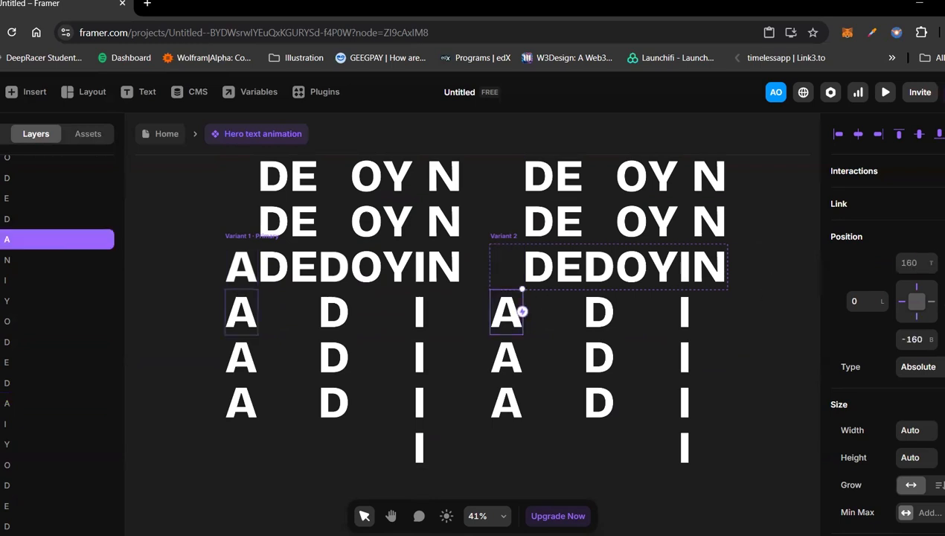
left_click(912, 262)
key("BackSpace")
type("-320")
key("Return")
Step: Move Variant 2's letter A two rows below the frame to directly above it by setting its top offset to -160
left_click(507, 355)
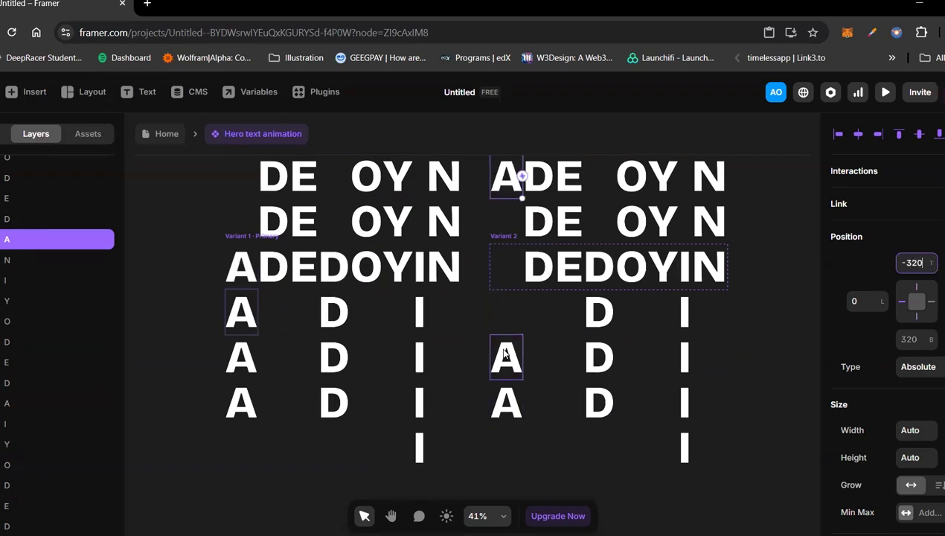
left_click(906, 264)
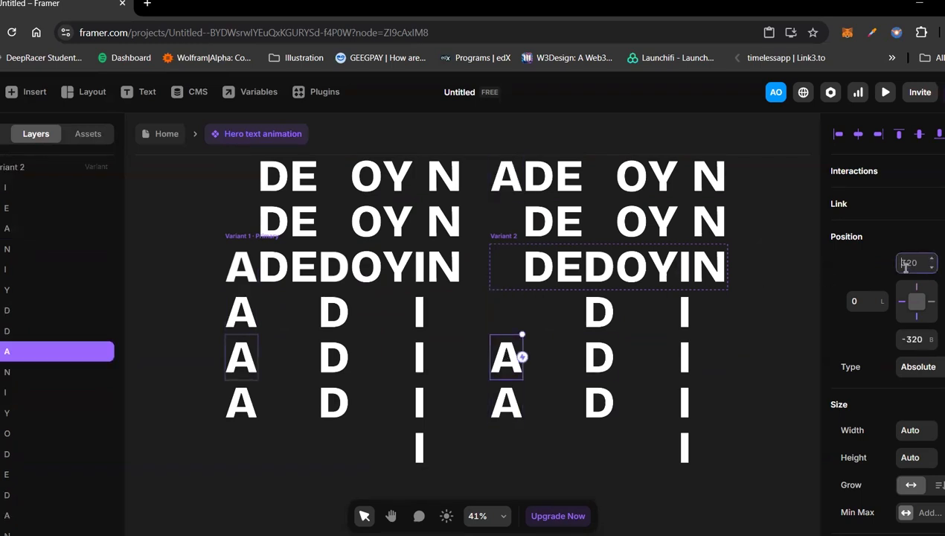
type("-160")
key("Return")
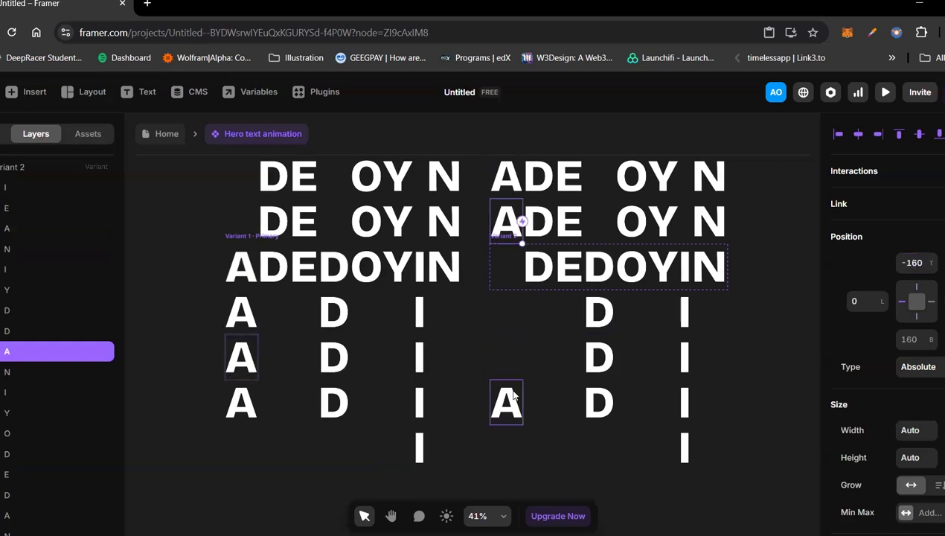
Step: Move Variant 2's lowest letter A into the frame by setting its top offset to 0
left_click(512, 395)
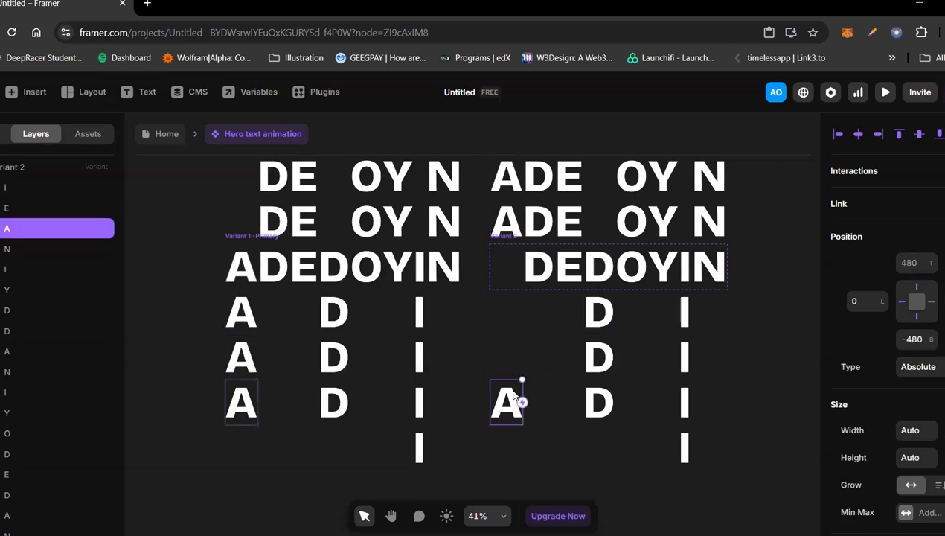
left_click(923, 303)
type("0")
key("Return")
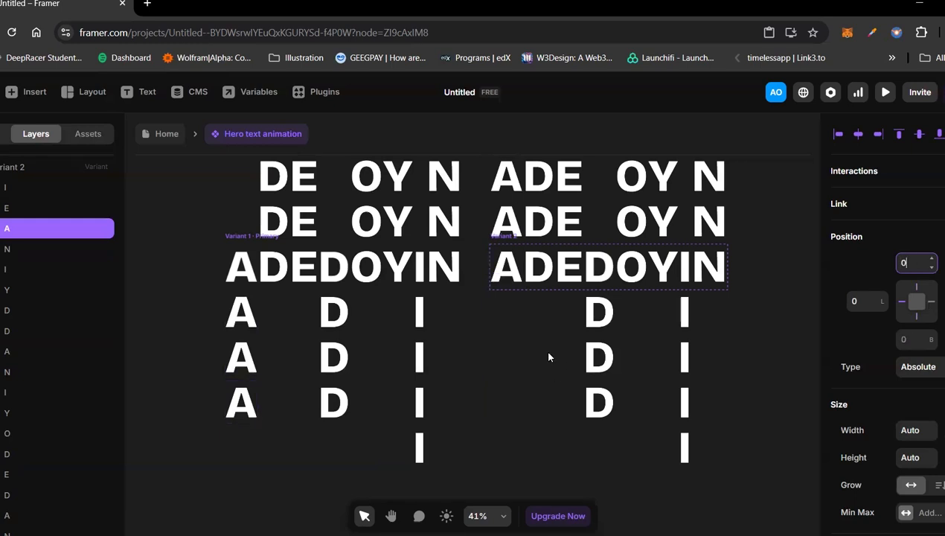
Step: Move the second column's letter D inside Variant 2's frame three rows down by setting its bottom offset to -480
scroll(528, 370, "up", 3)
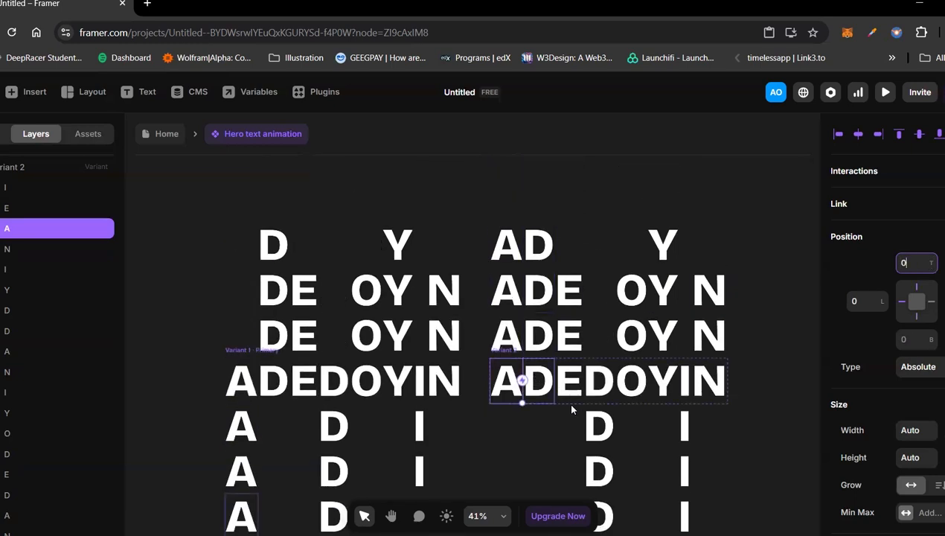
left_click(543, 388)
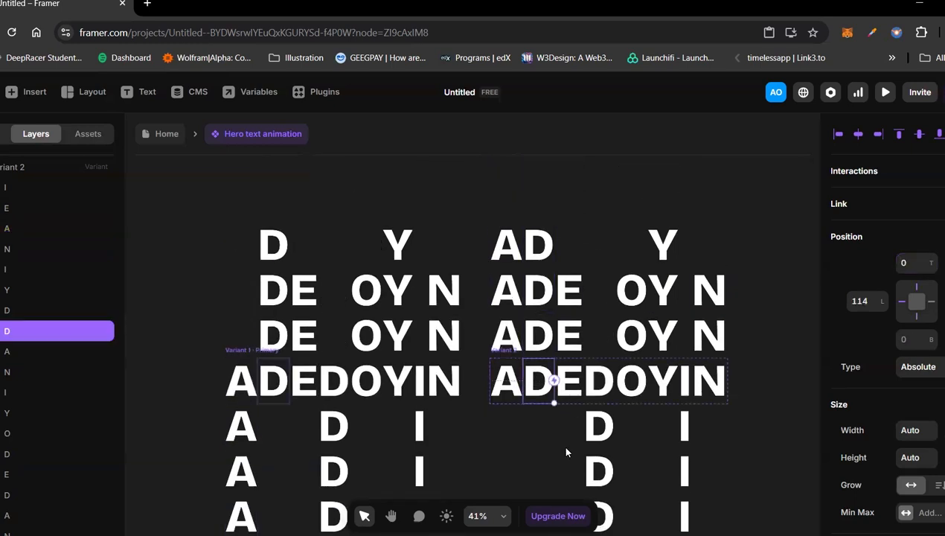
left_click(914, 337)
type("-45")
key("Return")
type("-480")
key("Return")
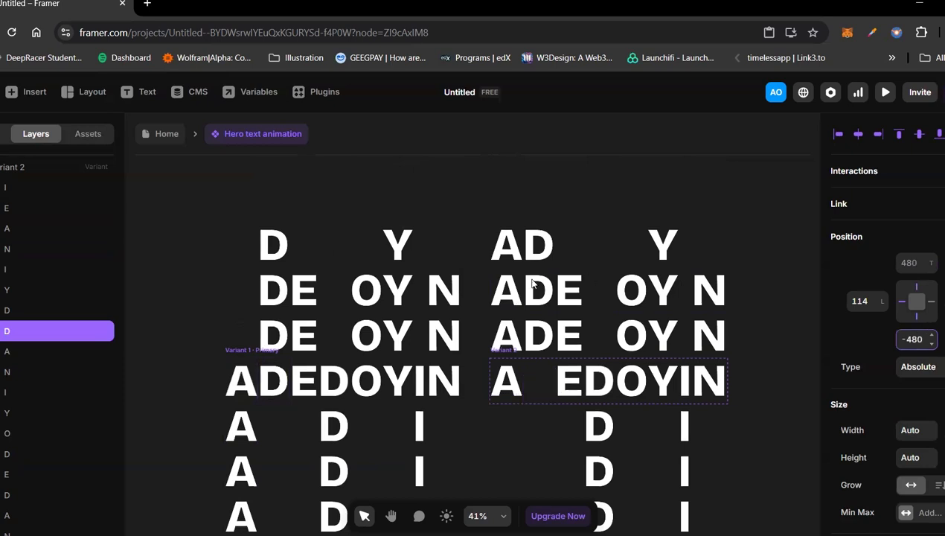
Step: Move the second column's D directly above Variant 2's frame to two rows below it by setting its bottom offset to -320
left_click(542, 329)
left_click(908, 339)
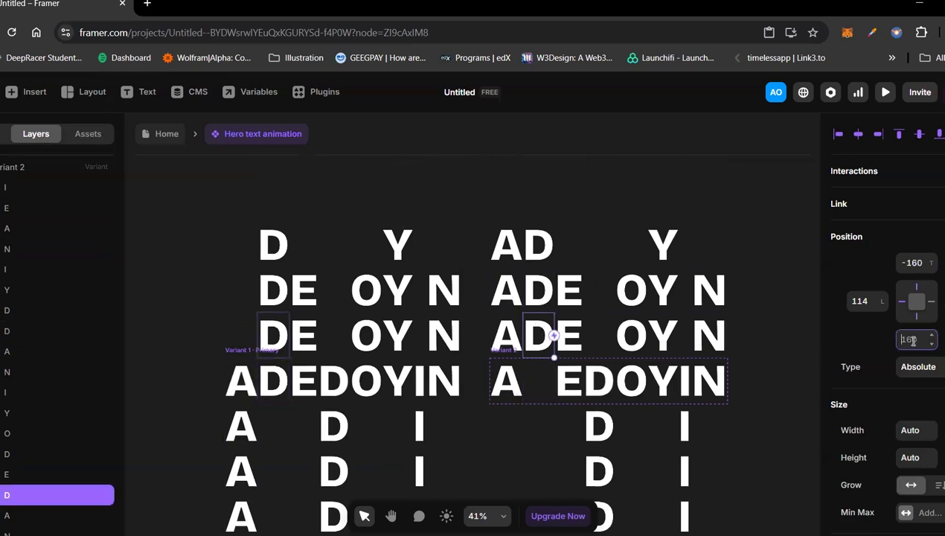
type("-320")
key("Return")
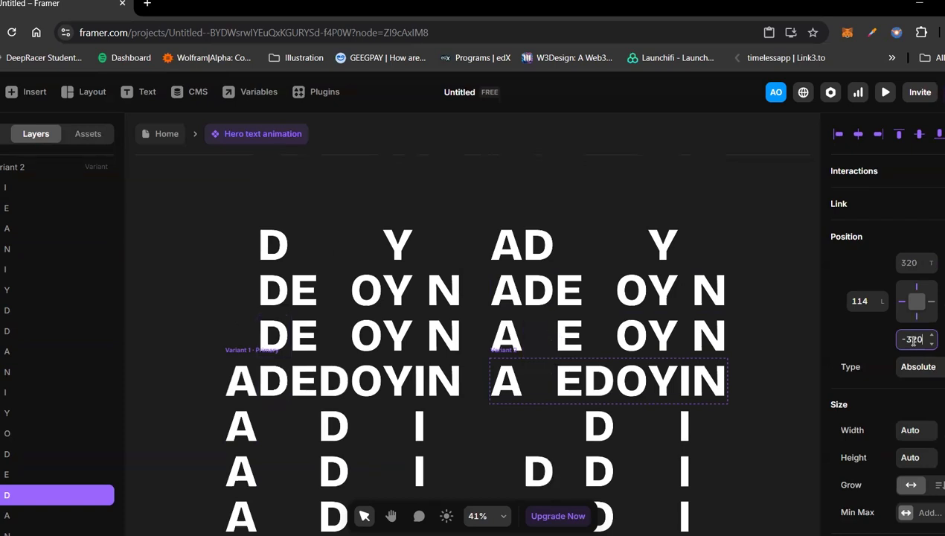
Step: In Variant 2's second column, set the bottom offset to -160 for the D two rows above the frame and to 0 for the topmost D
left_click(906, 342)
type("-16")
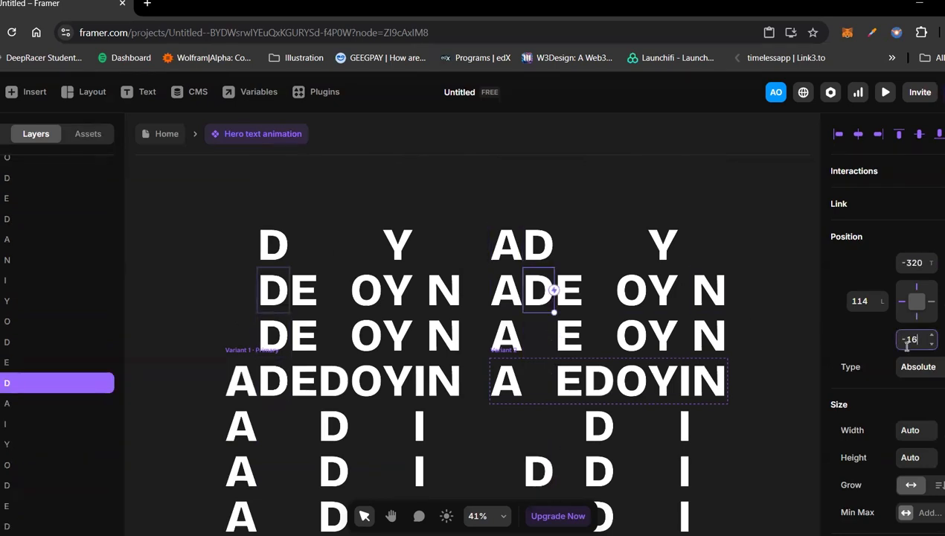
type("0")
key("Return")
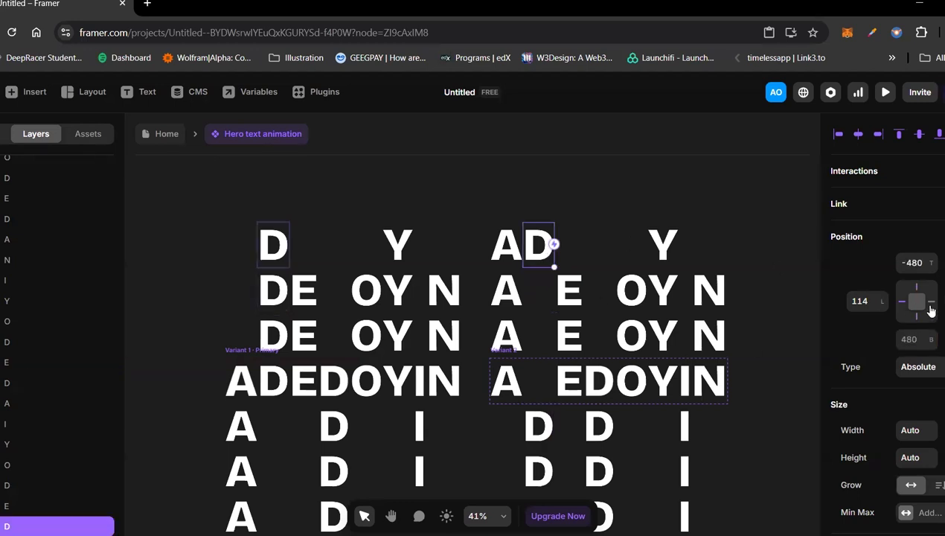
left_click(914, 338)
type("0")
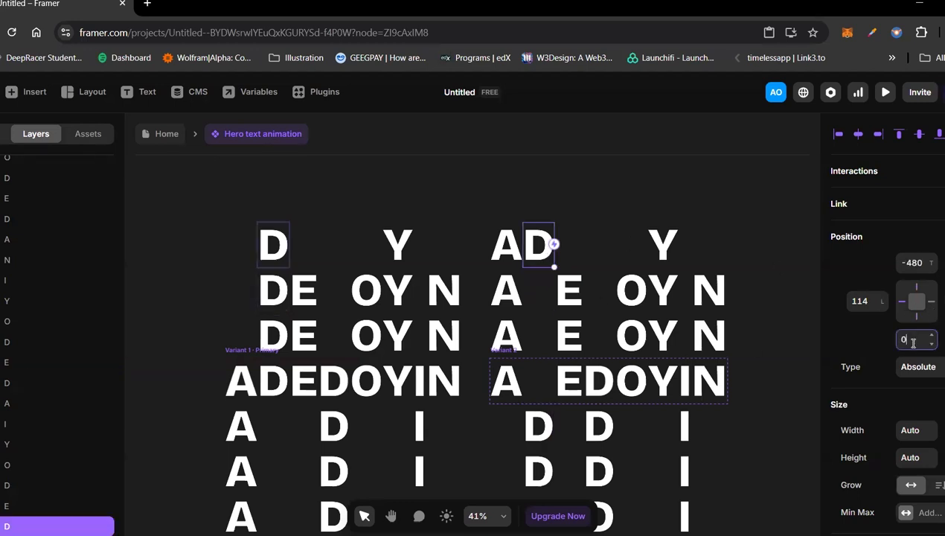
key("Return")
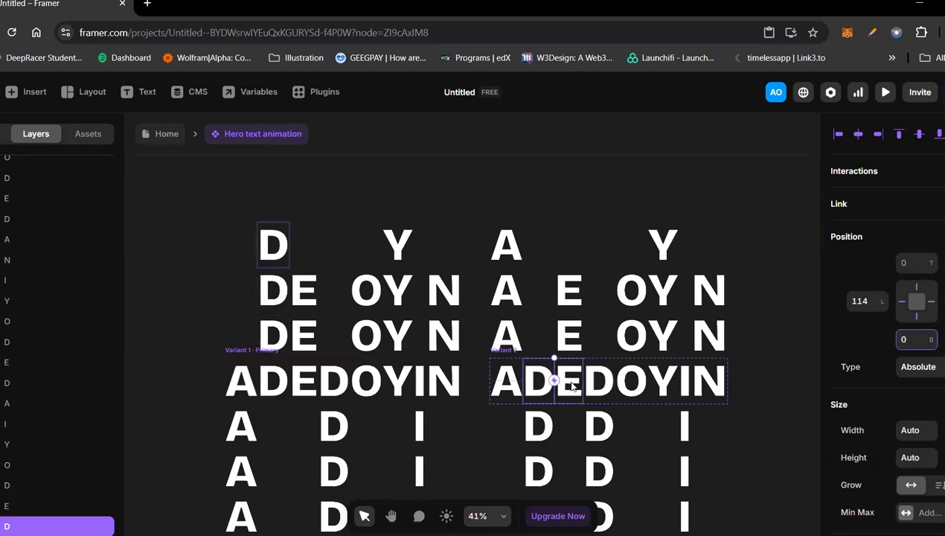
Step: In Variant 2's E column, set the bottom offset to -320 for the E inside the frame and to -160 for the E directly above it
left_click(572, 396)
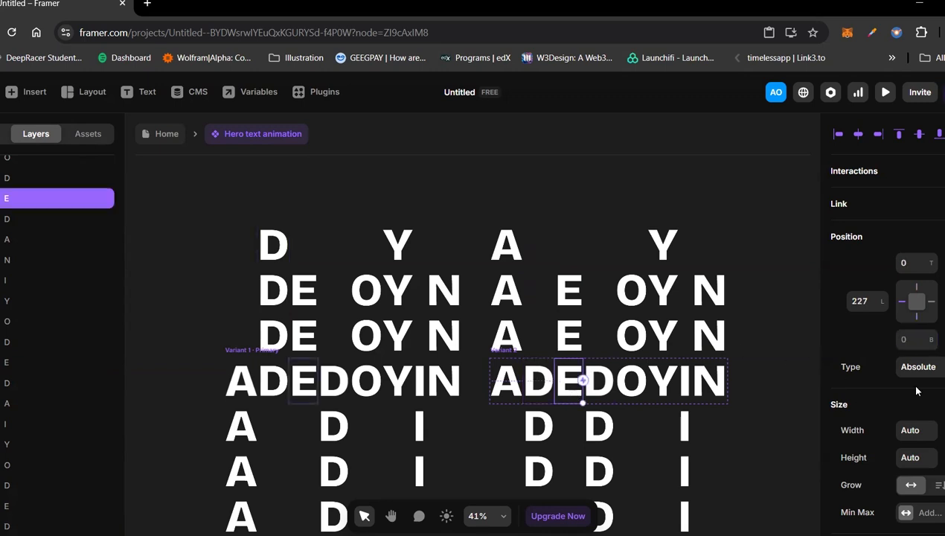
type("-320")
key("Return")
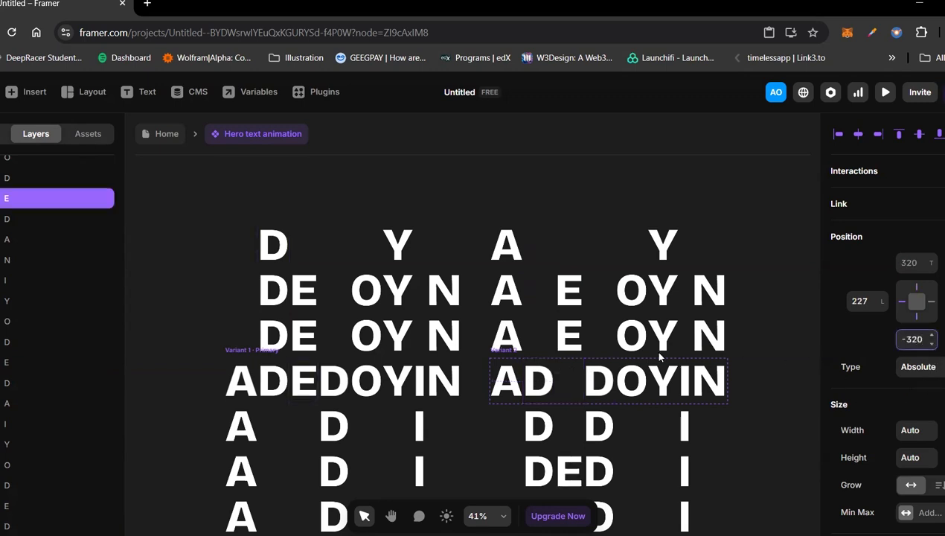
left_click(569, 334)
left_click(912, 340)
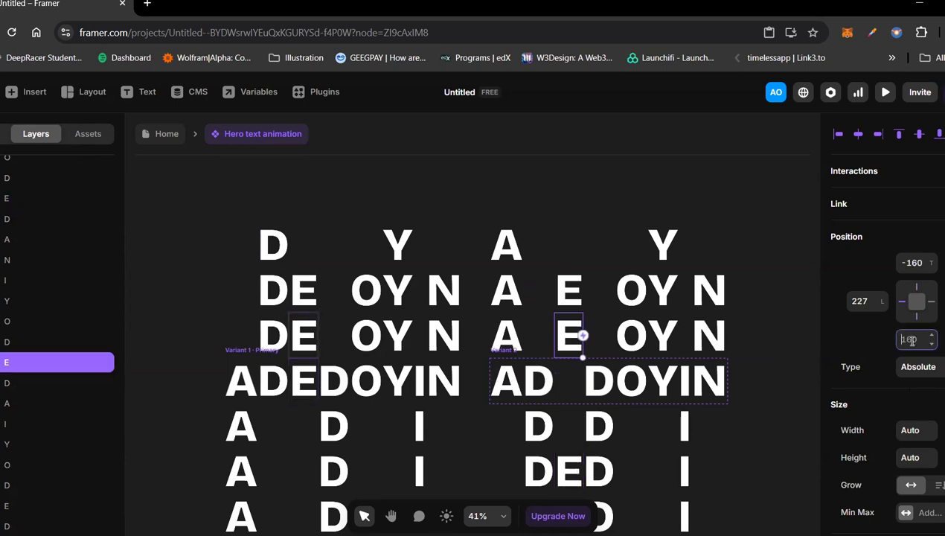
type("-160")
key("Return")
Step: Move Variant 2's topmost letter E into the frame by setting its bottom offset to 0
left_click(574, 309)
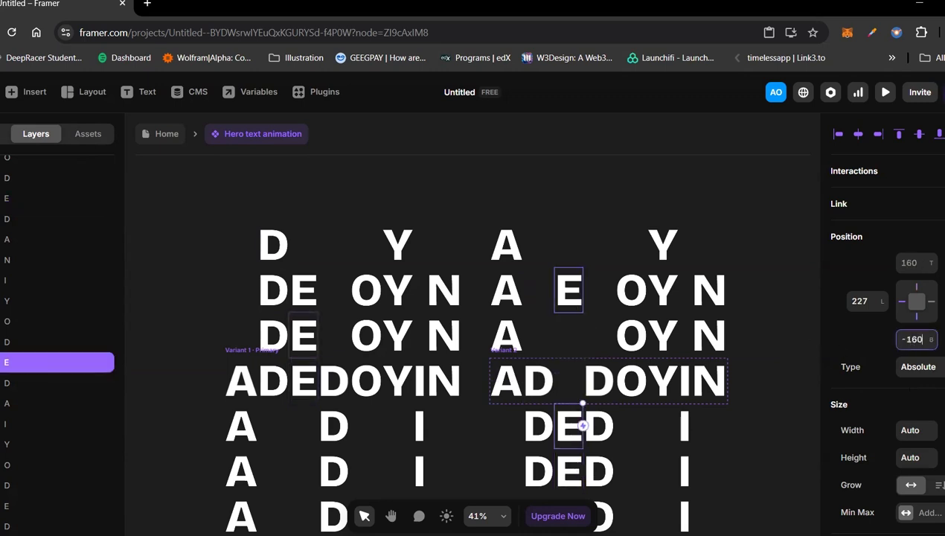
left_click(912, 340)
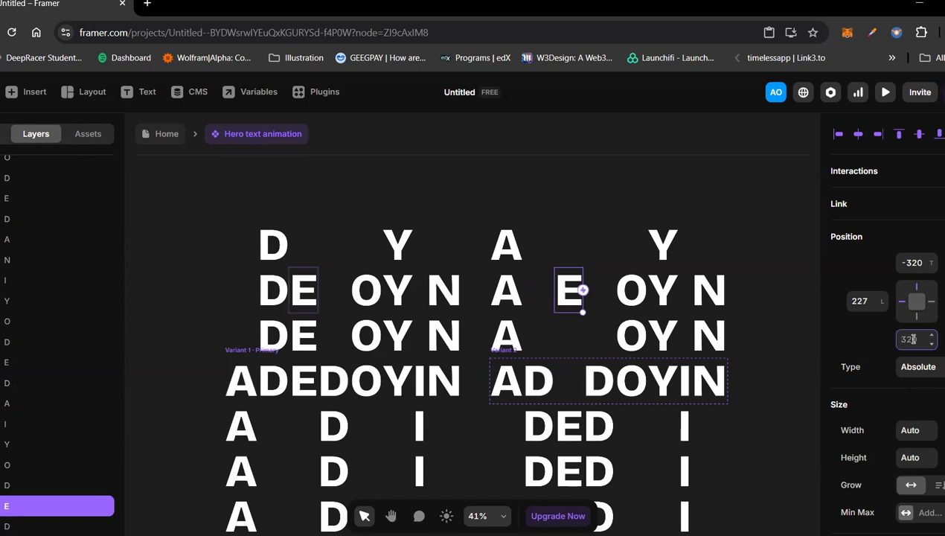
type("0")
key("Return")
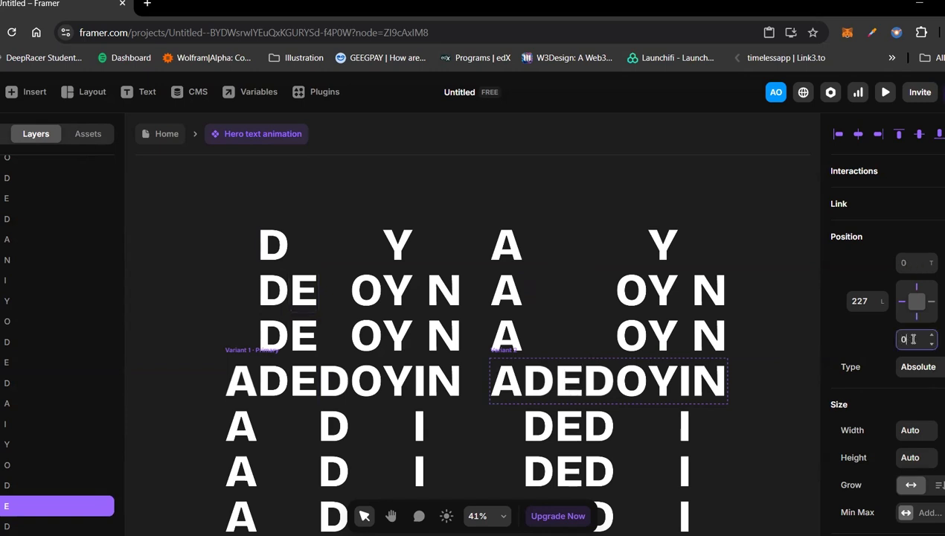
Step: Move the fourth column's letter D inside Variant 2's frame three rows up by setting its top offset to -480
scroll(599, 350, "down", 1)
left_click(598, 350)
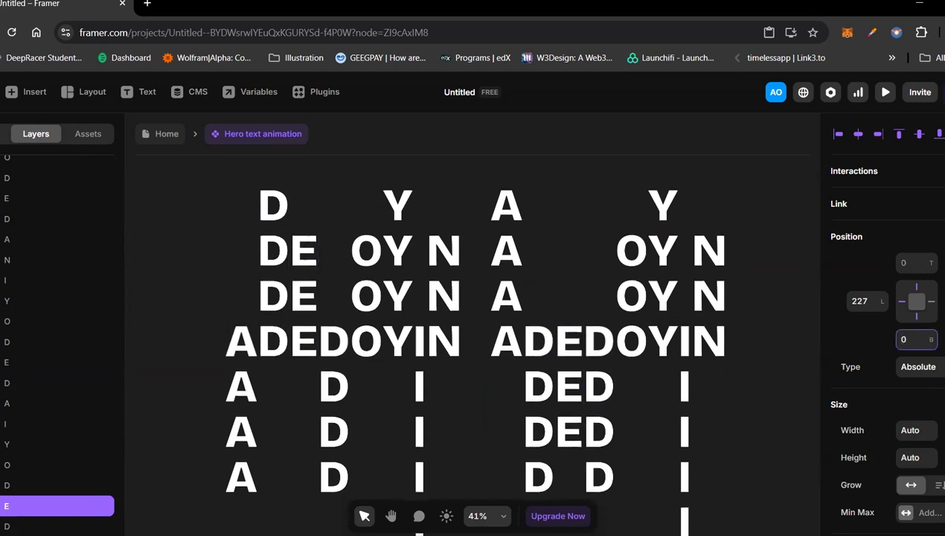
left_click(914, 259)
key("BackSpace")
type("-")
type("80")
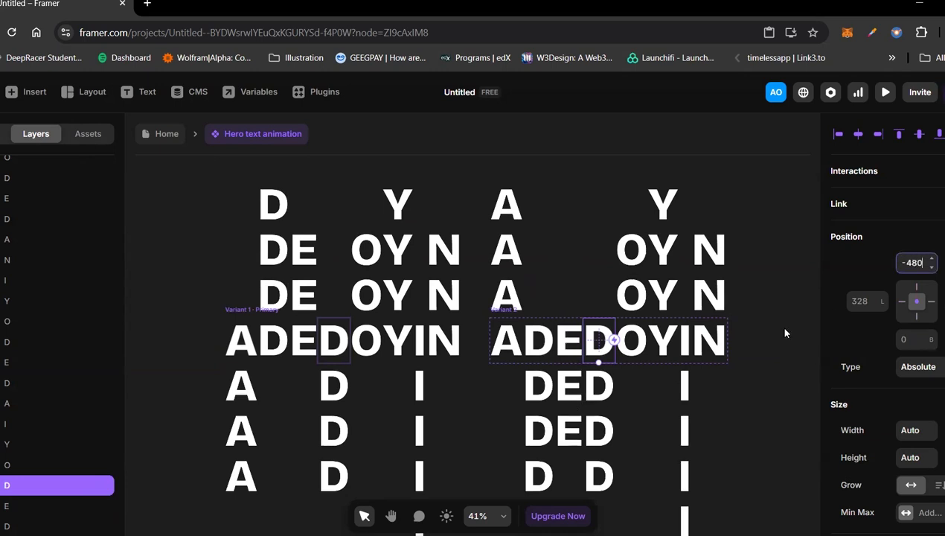
key("Return")
Step: In Variant 2's fourth column, set the top offset to -320 for the D directly below the frame and to -160 for the D two rows below
left_click(598, 385)
left_click(911, 266)
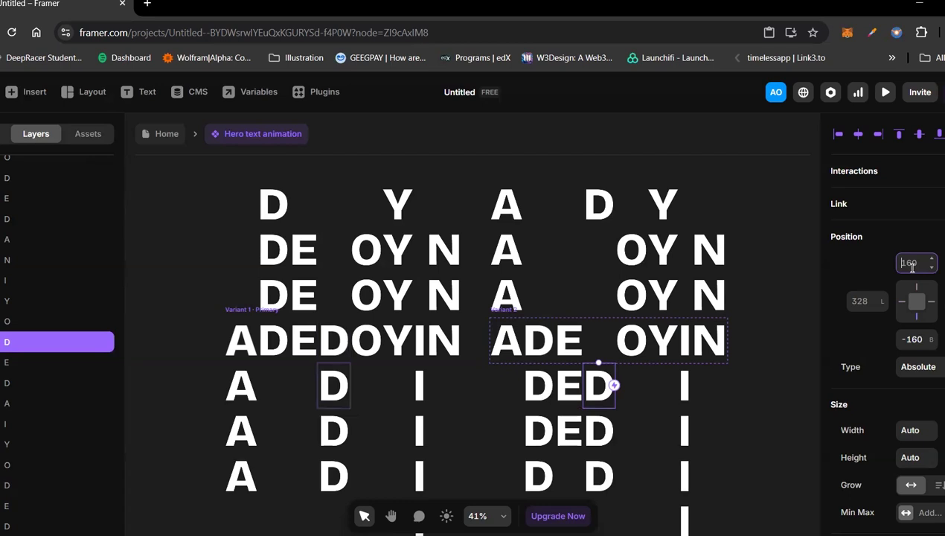
type("-320")
key("Return")
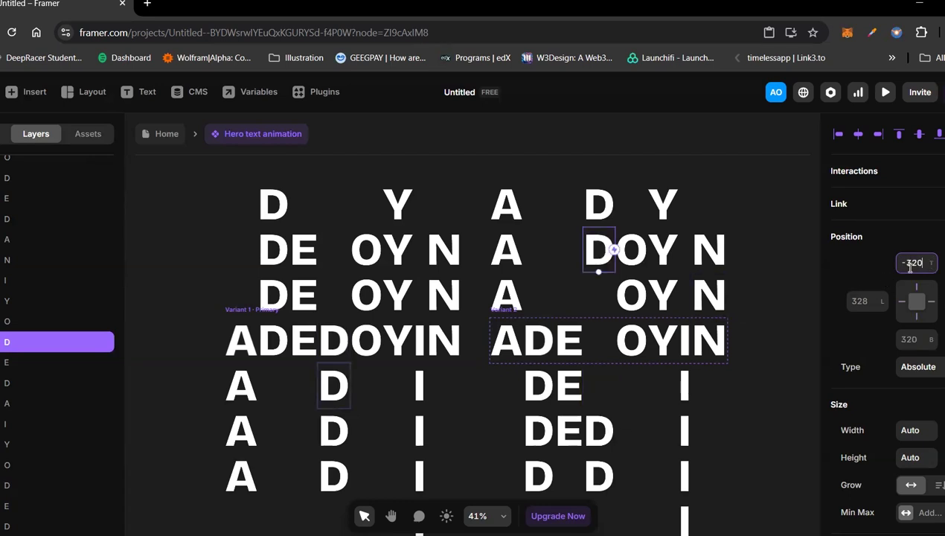
left_click(600, 430)
left_click(909, 264)
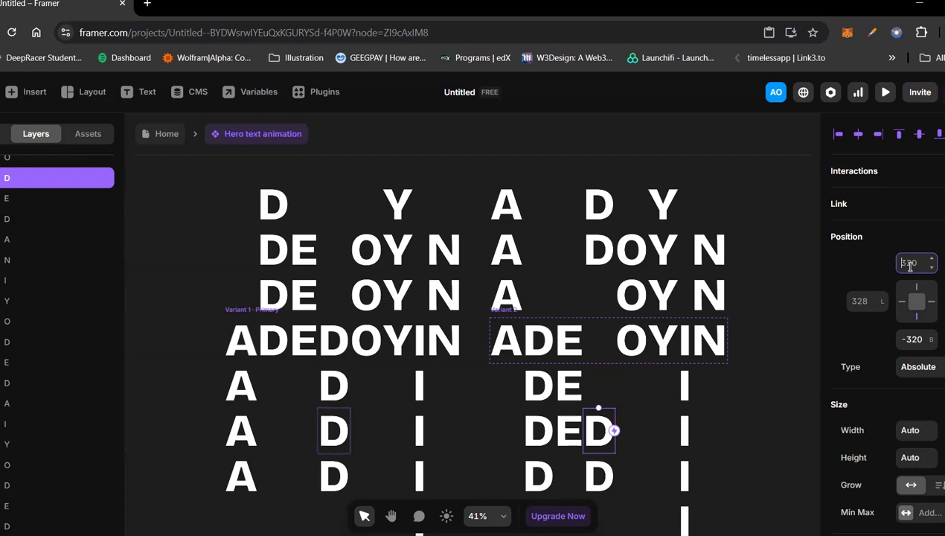
type("-160")
key("Return")
Step: Move the lowest D of Variant 2's fourth column into the frame by setting its top offset to 0
left_click(601, 471)
left_click(909, 264)
type("0")
key("Return")
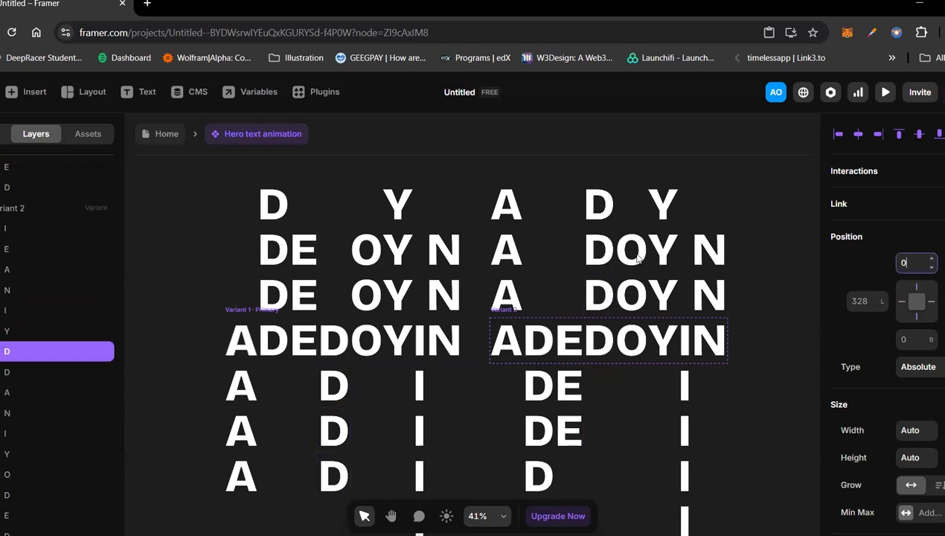
Step: Move the letter O inside Variant 2's frame two rows down by setting its bottom offset to -320
left_click(638, 348)
left_click(909, 341)
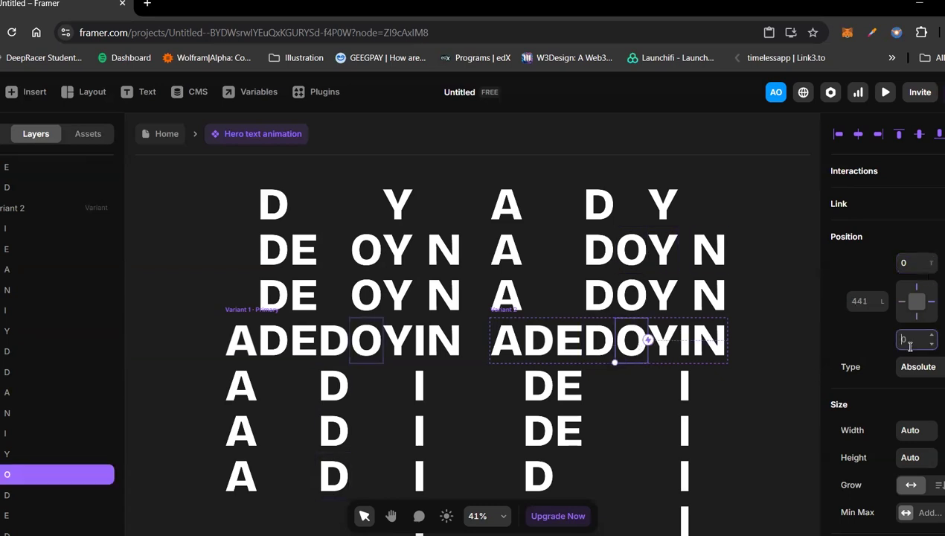
type("-320")
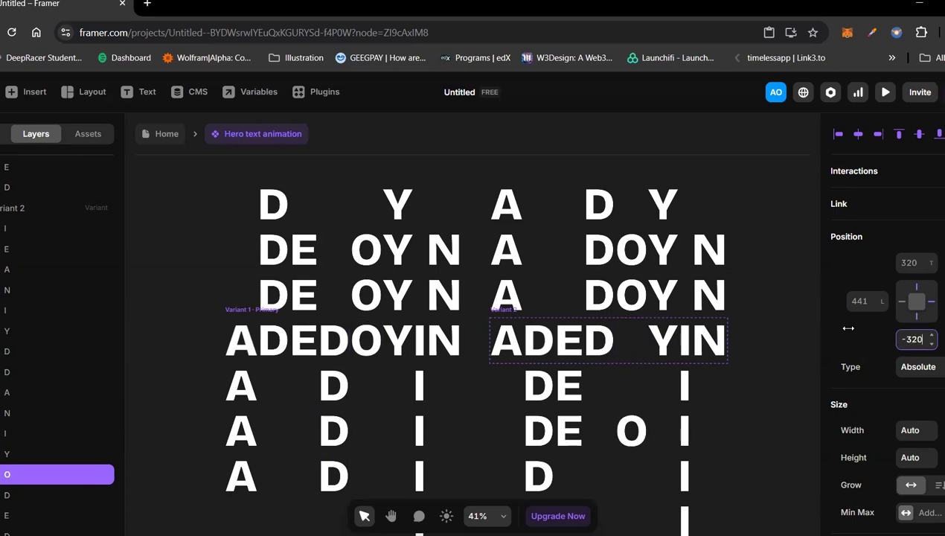
Step: Move Variant 2's letter O directly above the frame to directly below it by setting its bottom offset to -160
left_click(632, 299)
left_click(632, 299)
left_click(922, 341)
type("-160")
key("Return")
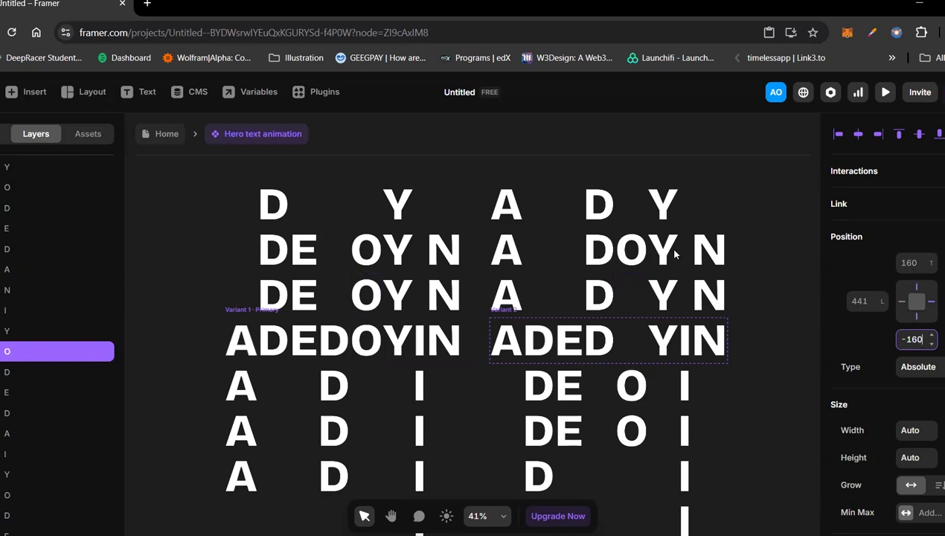
Step: Move Variant 2's topmost letter O into the frame by setting its bottom offset to 0
left_click(640, 256)
left_click(911, 339)
type("0")
key("Return")
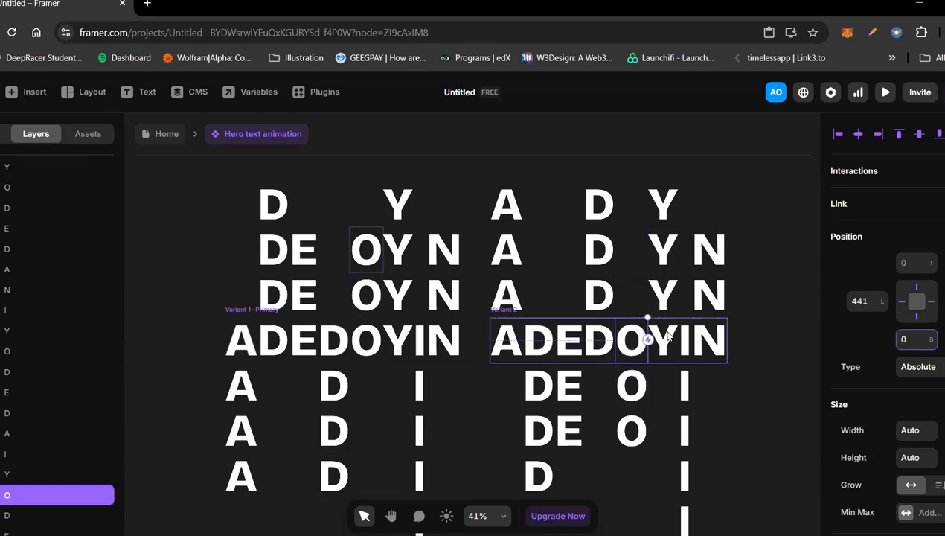
Step: Move the letter Y inside Variant 2's frame three rows down by setting its bottom offset to -480
left_click(667, 342)
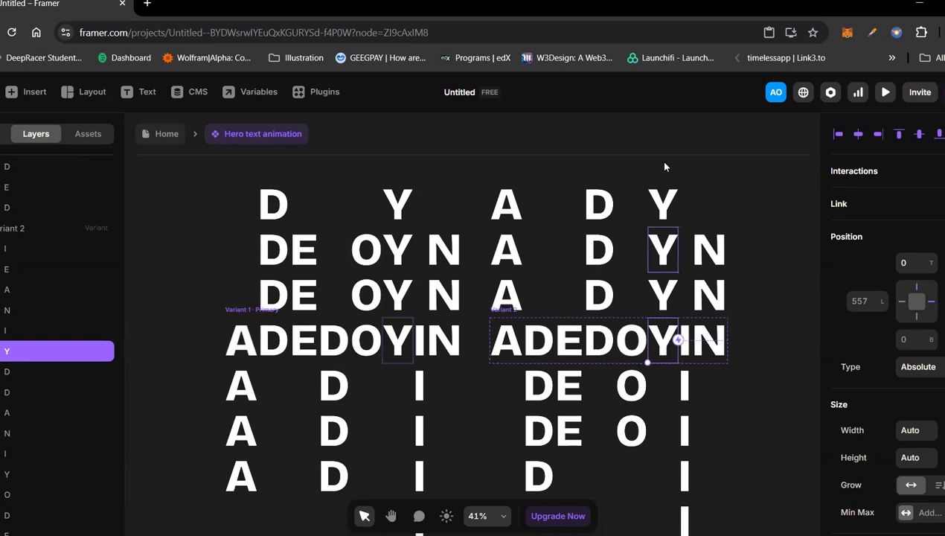
left_click(913, 337)
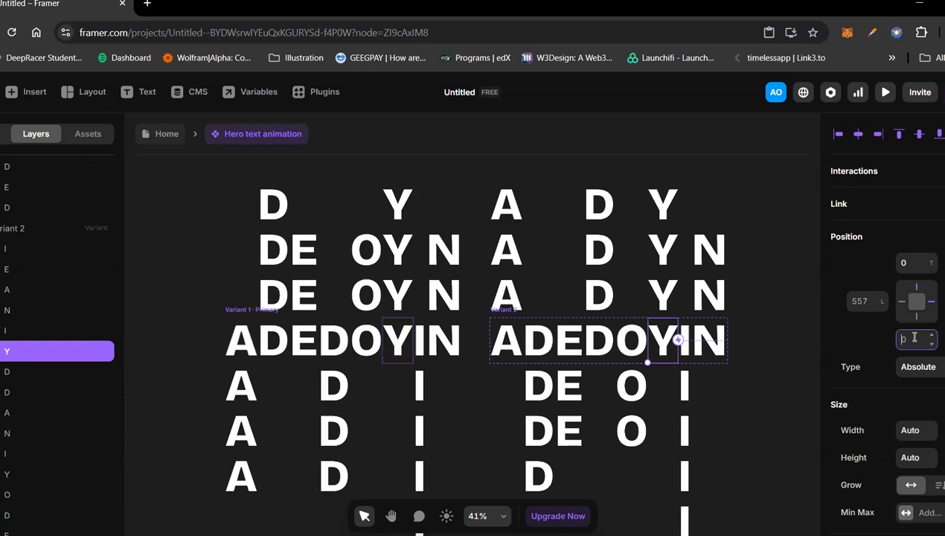
type("-489")
key("BackSpace")
type("0")
key("Return")
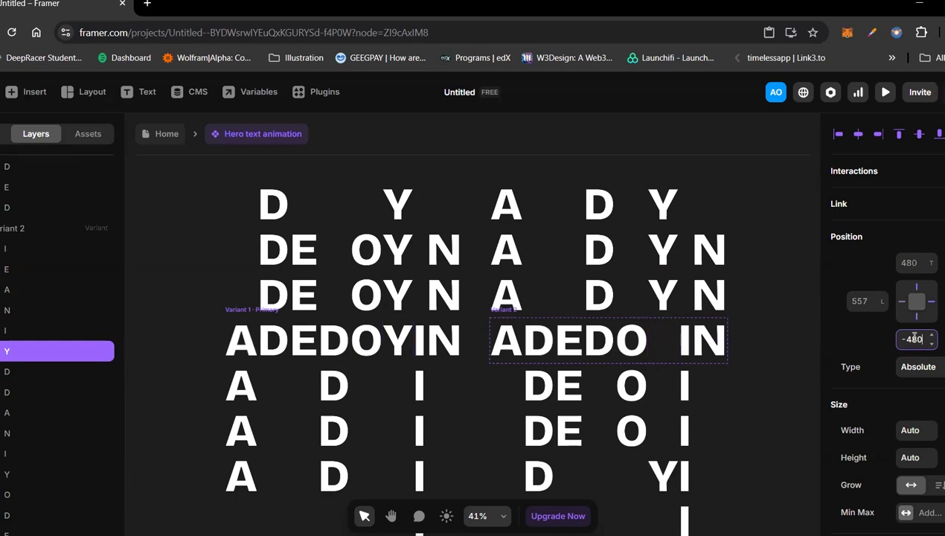
Step: In Variant 2's Y column, set the bottom offset to -320 for the Y directly above the frame and to -160 for the Y two rows above
left_click(667, 299)
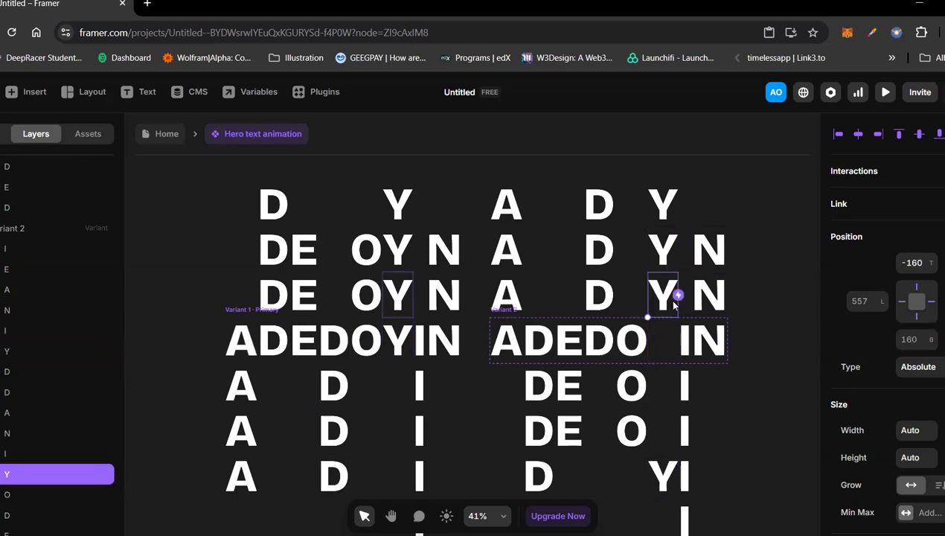
left_click(905, 340)
type("-320")
key("Return")
left_click(662, 249)
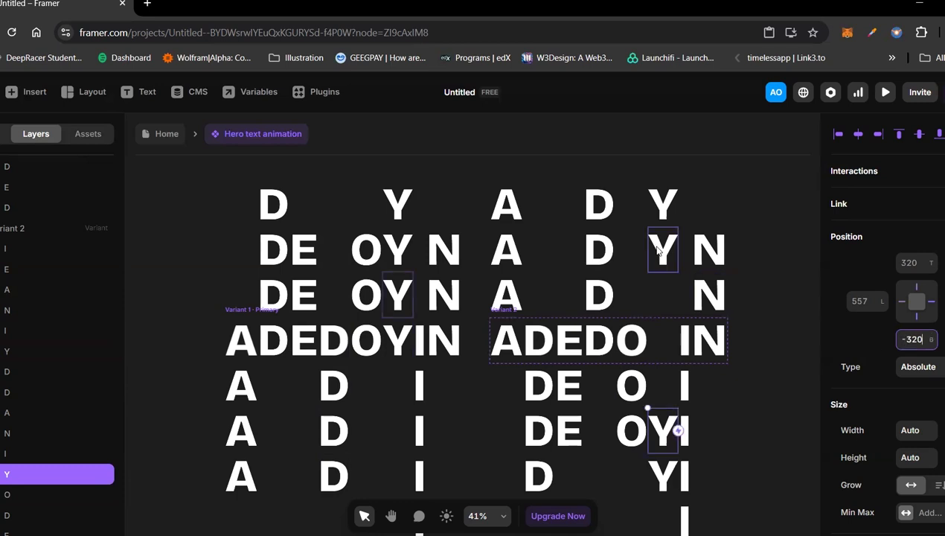
left_click(910, 337)
type("-160")
key("Return")
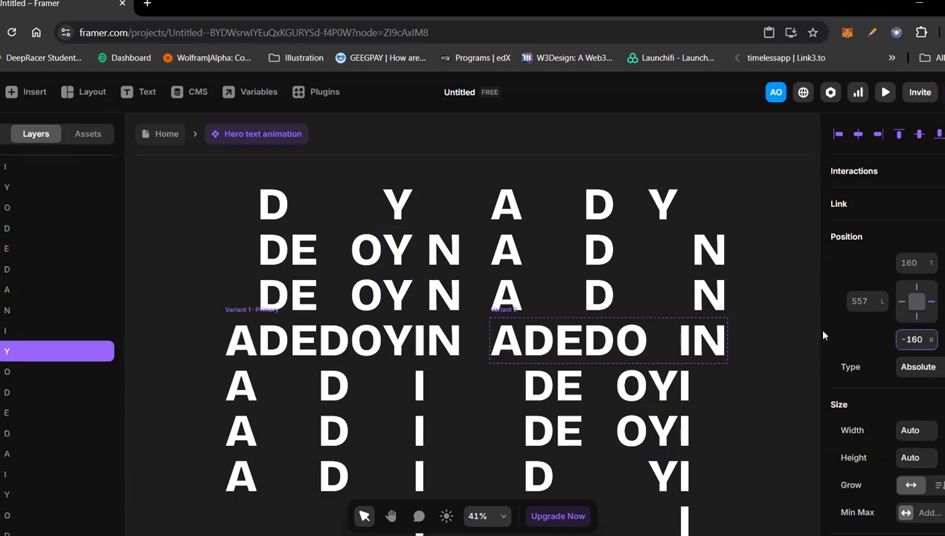
Step: Move Variant 2's topmost letter Y into the frame by setting its bottom offset to 0
left_click(664, 217)
left_click(909, 339)
type("0")
key("Return")
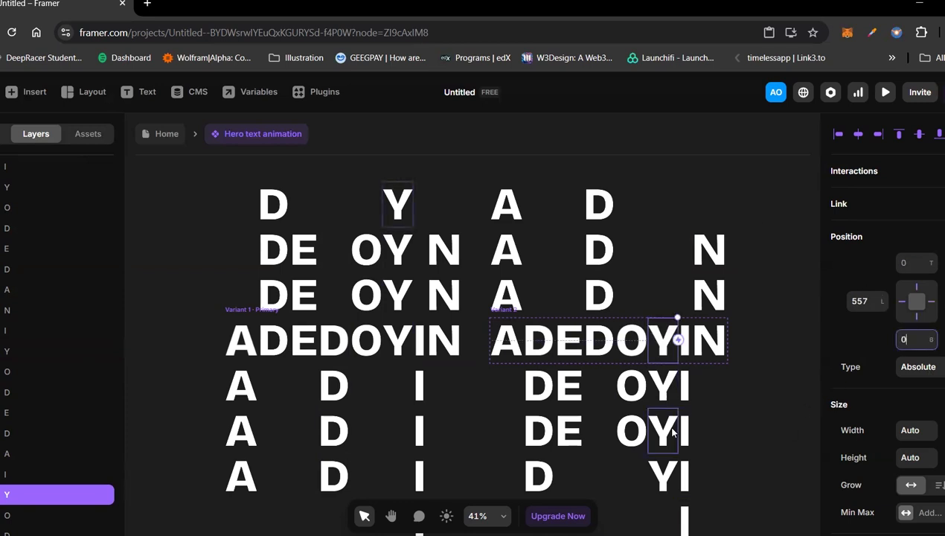
Step: Move the letter I inside Variant 2's frame four rows up by setting its top offset to -640
scroll(672, 430, "down", 1)
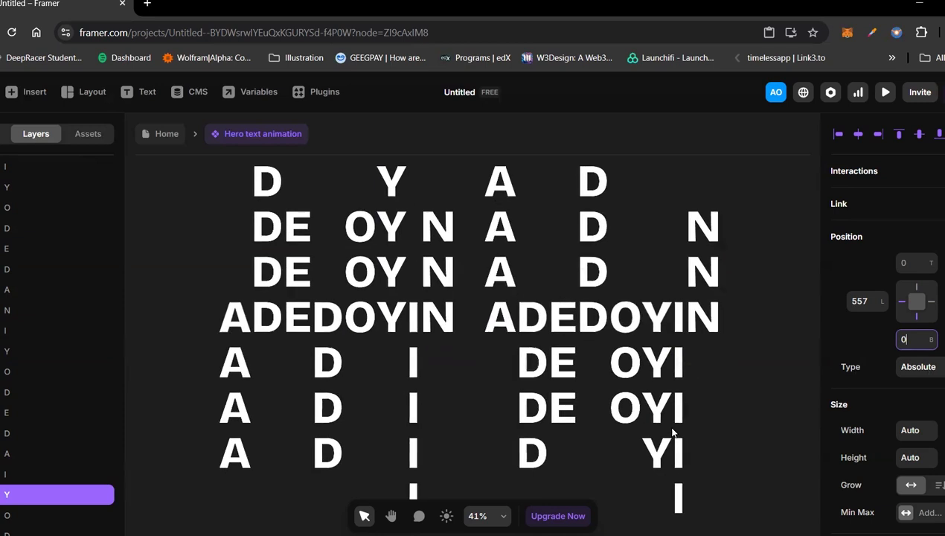
left_click(673, 321)
left_click(917, 262)
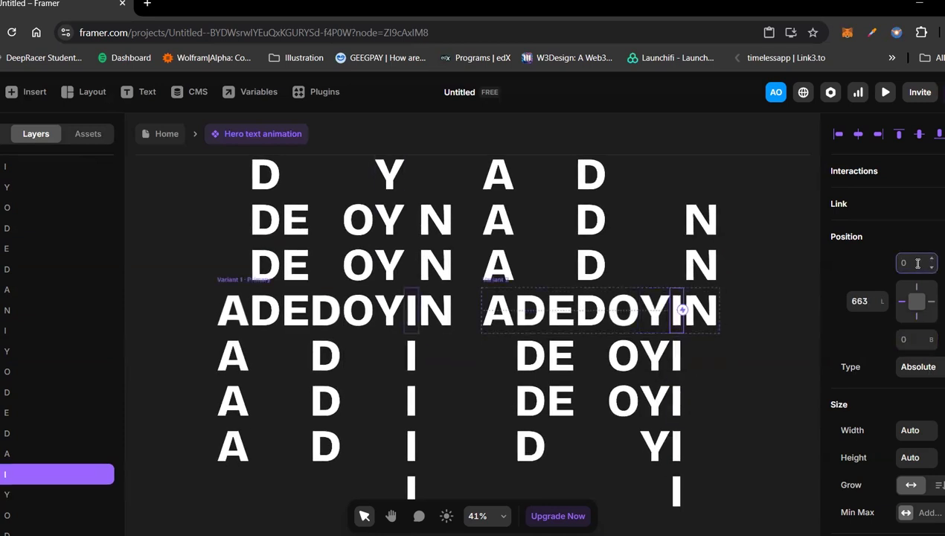
type("-640")
key("Return")
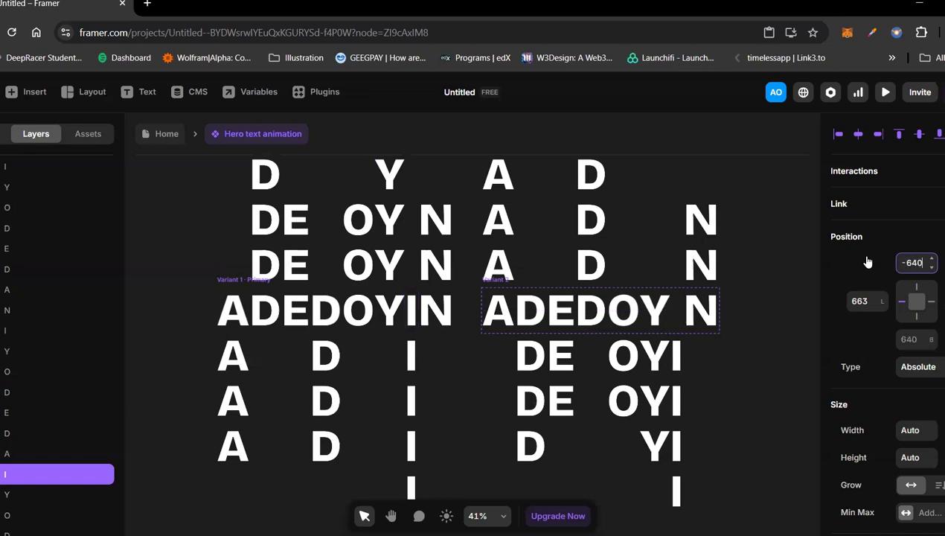
Step: Move Variant 2's letter I directly below the frame to three rows above it by setting its top offset to -480
left_click(677, 355)
left_click(909, 263)
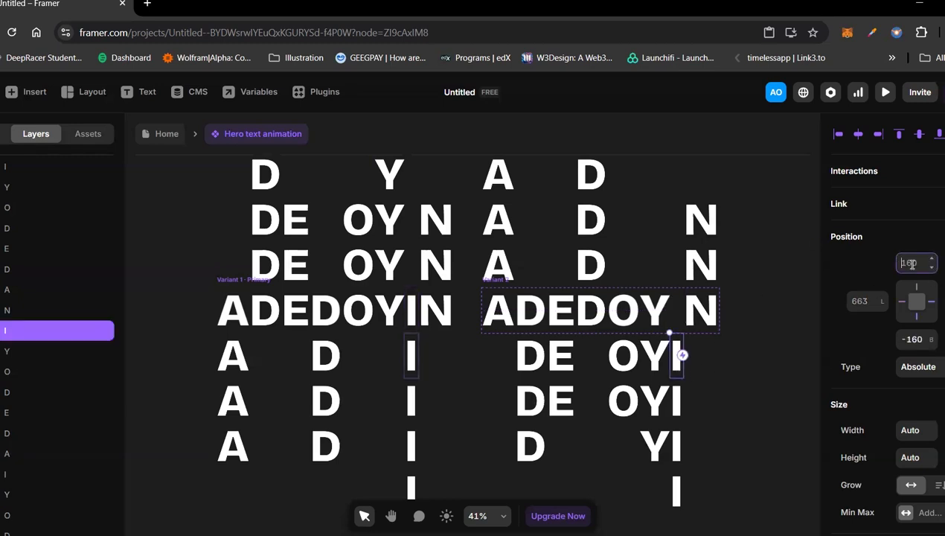
type("-480")
key("Return")
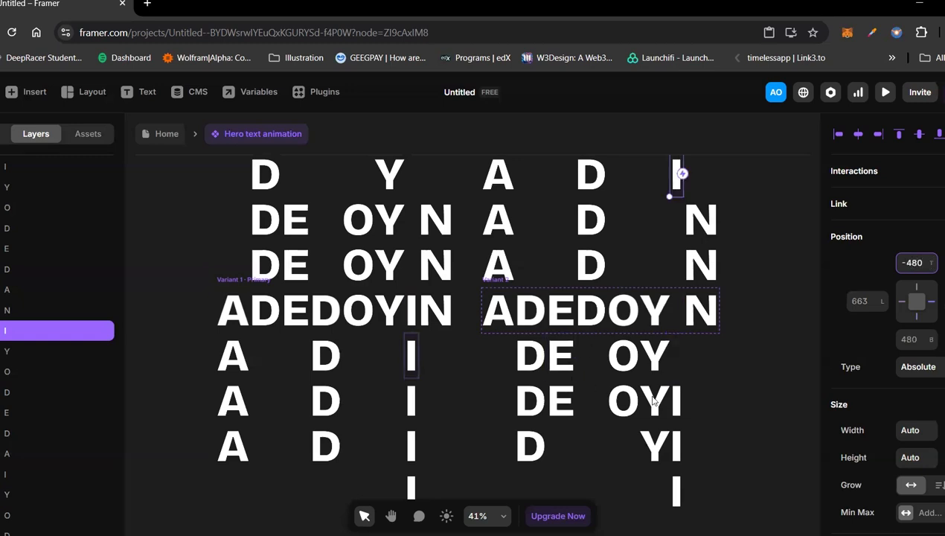
Step: Move Variant 2's letter I two rows below the frame to two rows above it by setting its top offset to -320
left_click(679, 401)
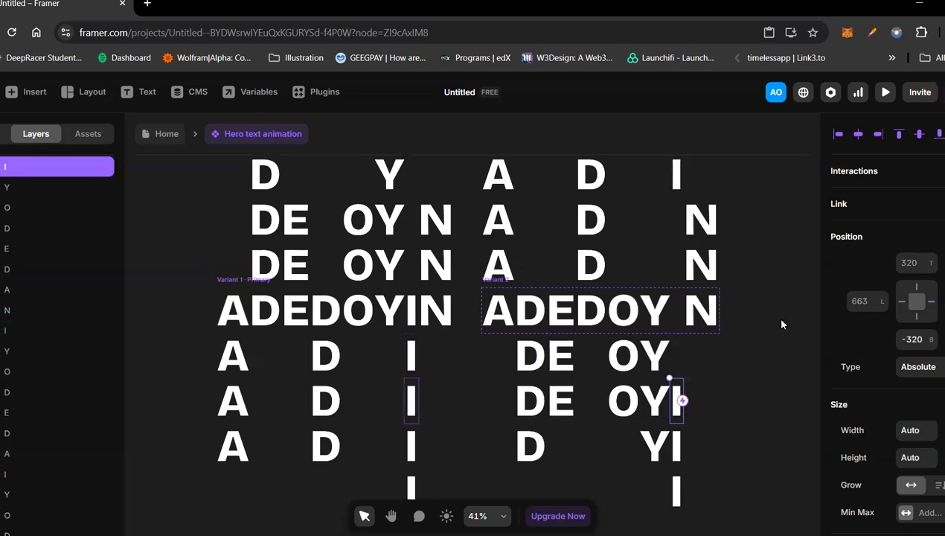
left_click(915, 264)
type("-43")
key("BackSpace")
key("BackSpace")
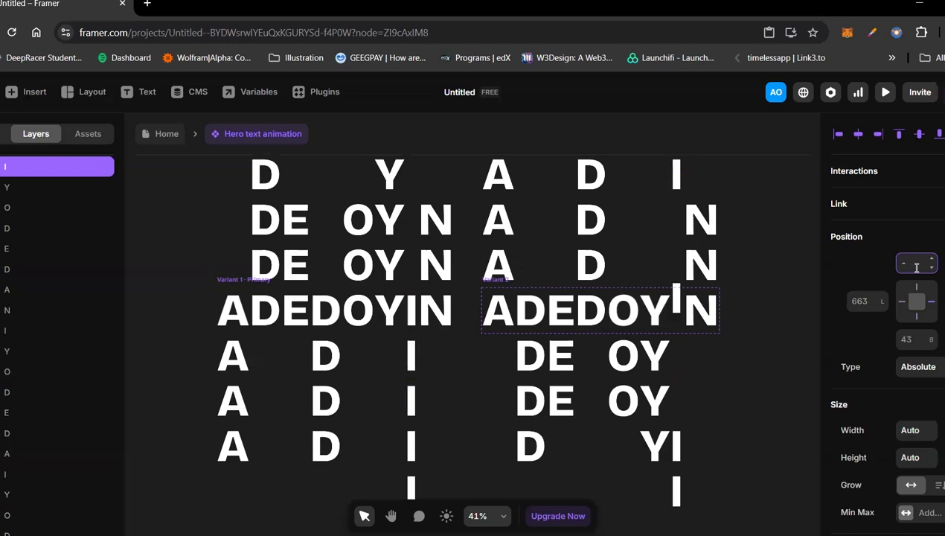
type("320")
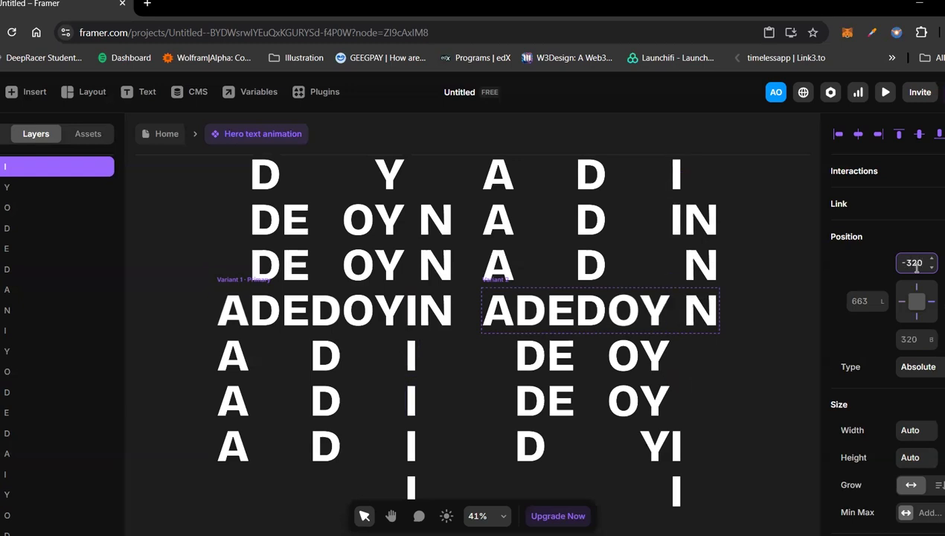
Step: Move Variant 2's letter I three rows below the frame to directly above it by setting its top offset to -160
left_click(676, 446)
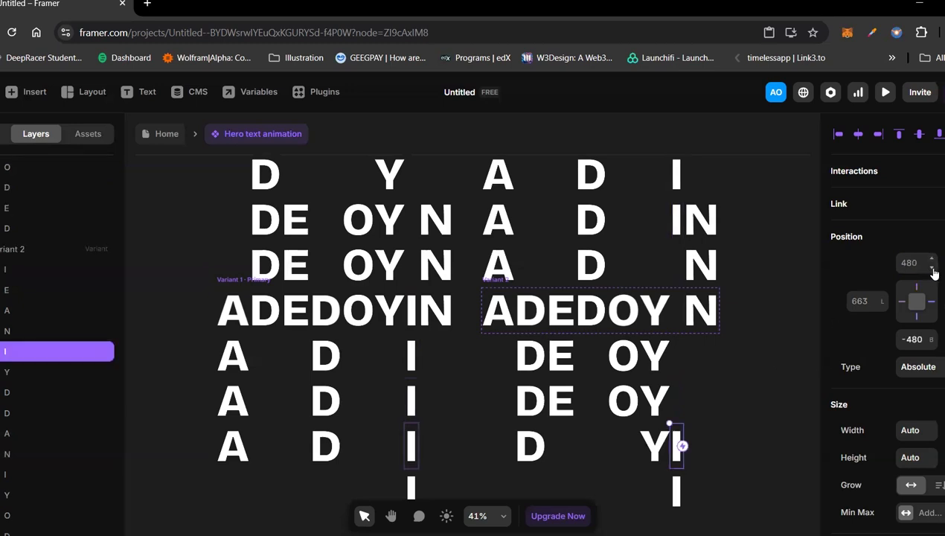
left_click(908, 266)
type("160")
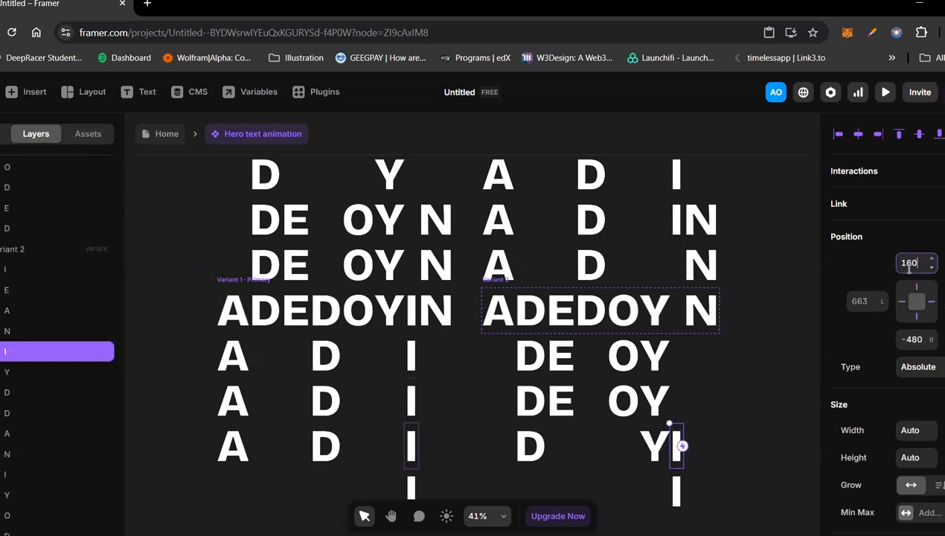
key("Return")
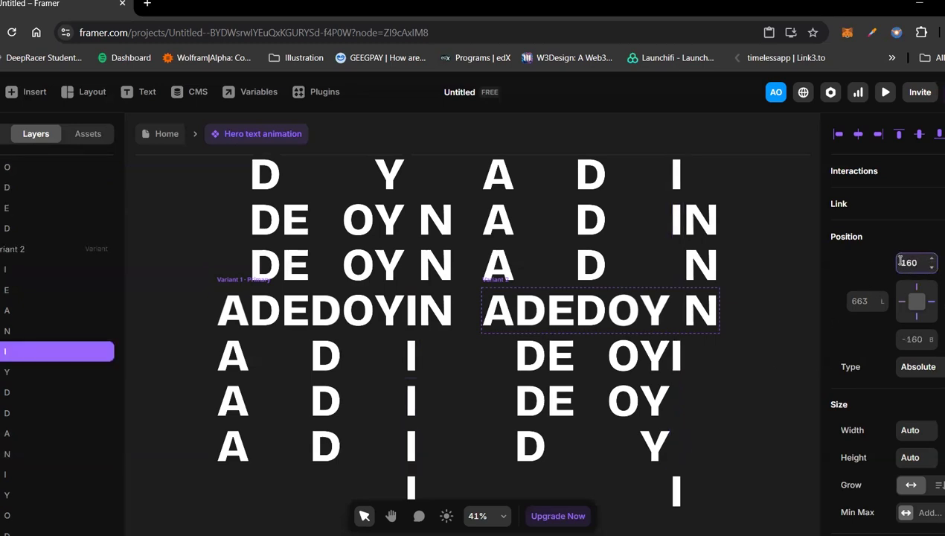
left_click(900, 262)
type("-")
key("Return")
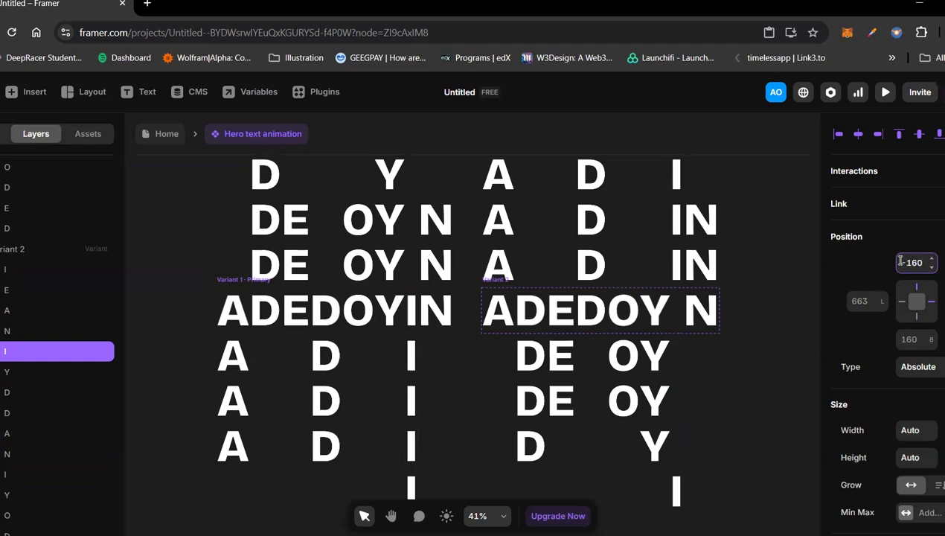
Step: Move Variant 2's bottommost letter I into the frame by setting its top offset to 0
left_click(675, 490)
left_click(912, 262)
type("0")
key("Return")
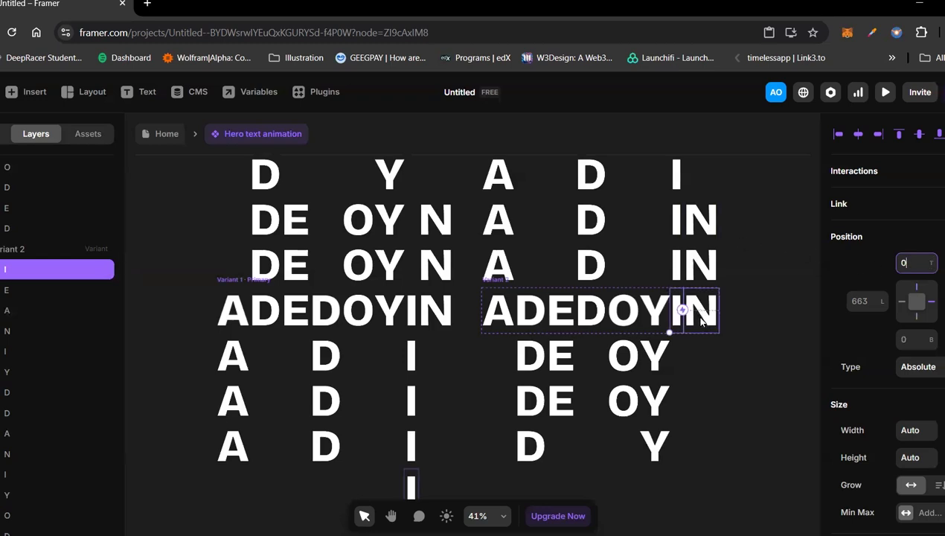
Step: Move the letter N inside Variant 2's frame two rows down by setting its bottom offset to -320
left_click(698, 316)
left_click(912, 338)
type("-320")
key("Return")
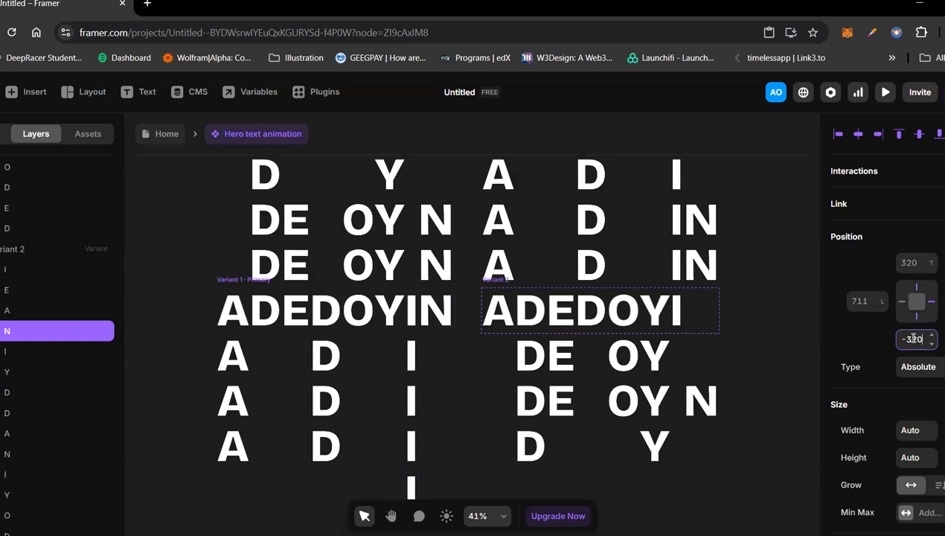
Step: In Variant 2's N column, set the bottom offset to -160 for the N directly above the frame and to 0 for the topmost N
left_click(699, 264)
left_click(906, 339)
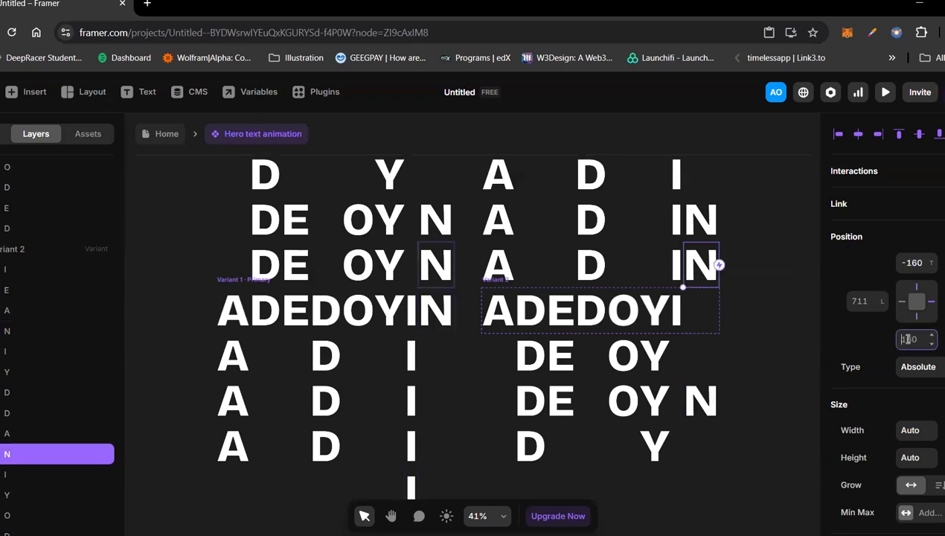
type("-")
type("169")
type("0")
left_click(711, 230)
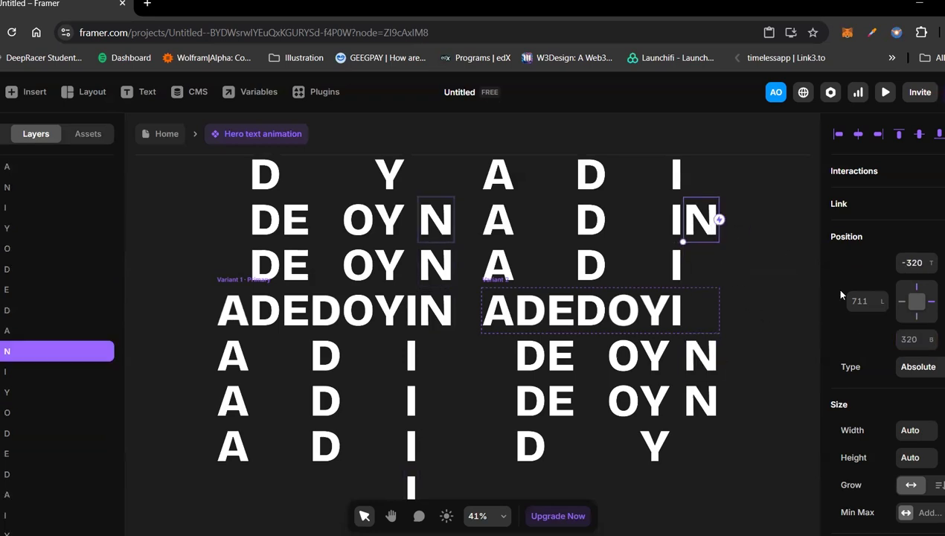
left_click(908, 338)
type("0")
Step: Set the overflow of the primary Variant 1 frame to Hidden
left_click(225, 279)
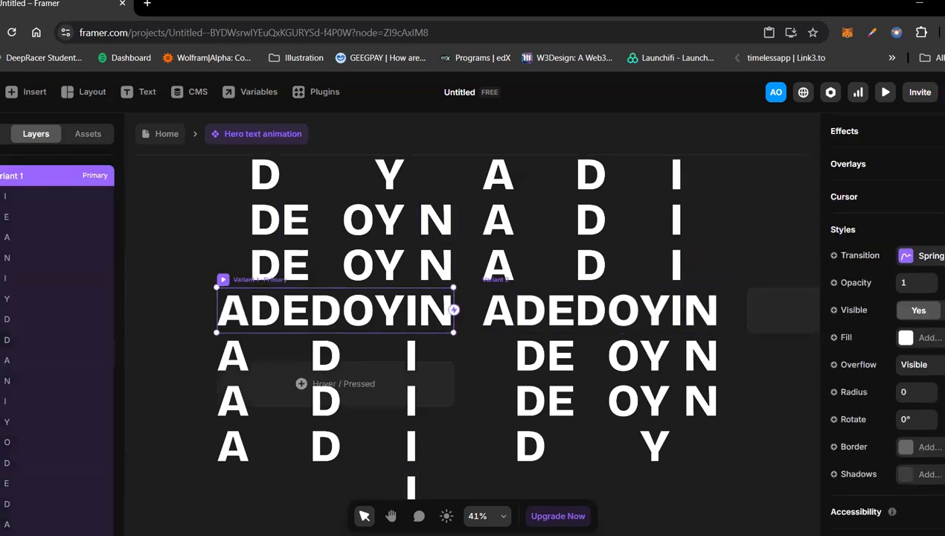
left_click(935, 365)
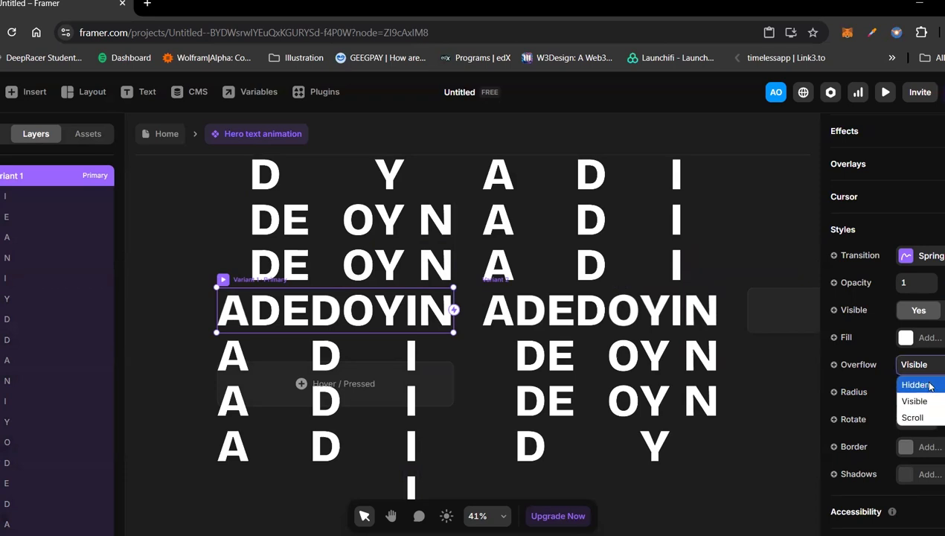
left_click(917, 385)
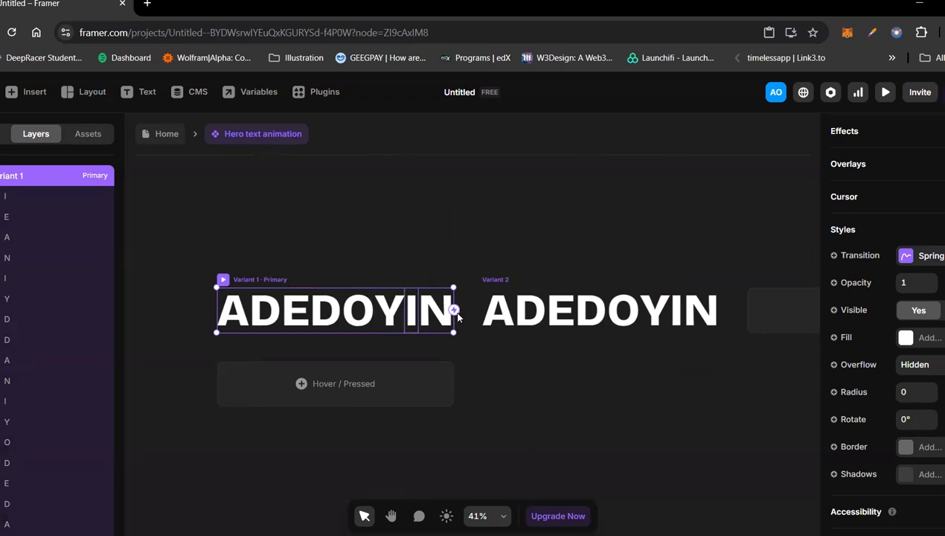
Step: Connect Variant 1 to Variant 2 with an interaction triggered on Appear
left_click_drag(453, 310, 517, 308)
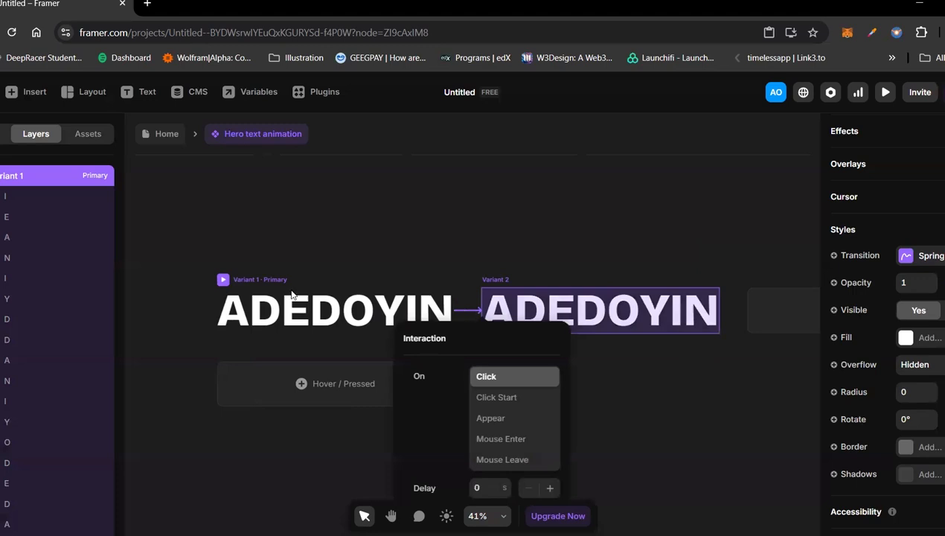
left_click(500, 419)
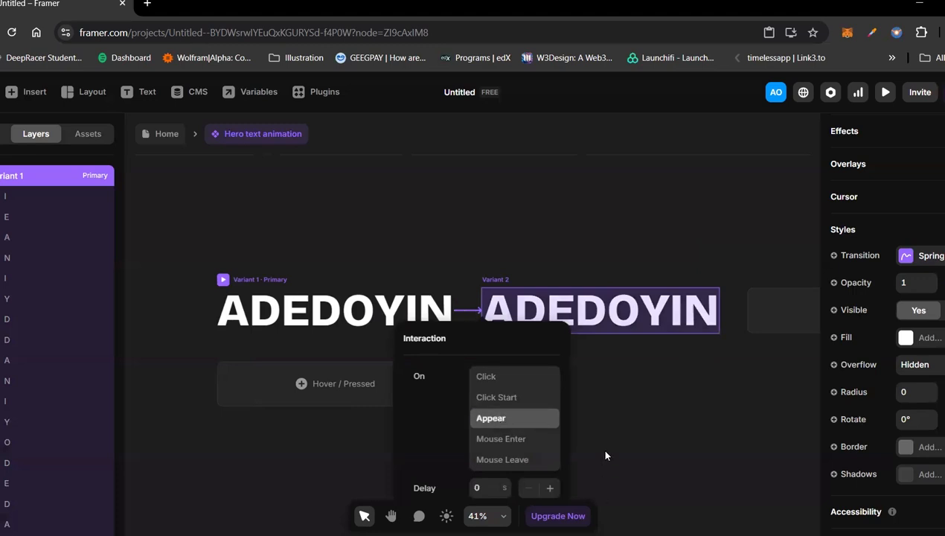
scroll(603, 452, "down", 3)
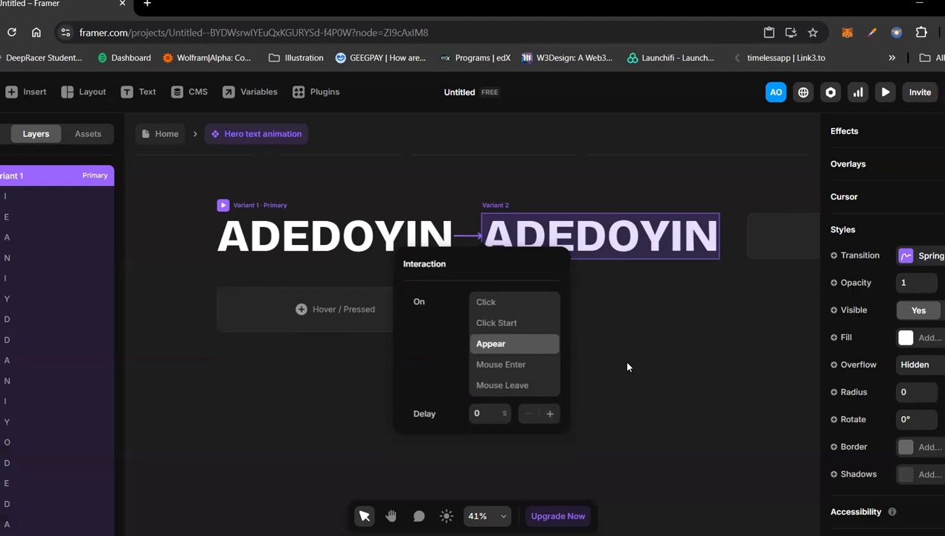
left_click(501, 342)
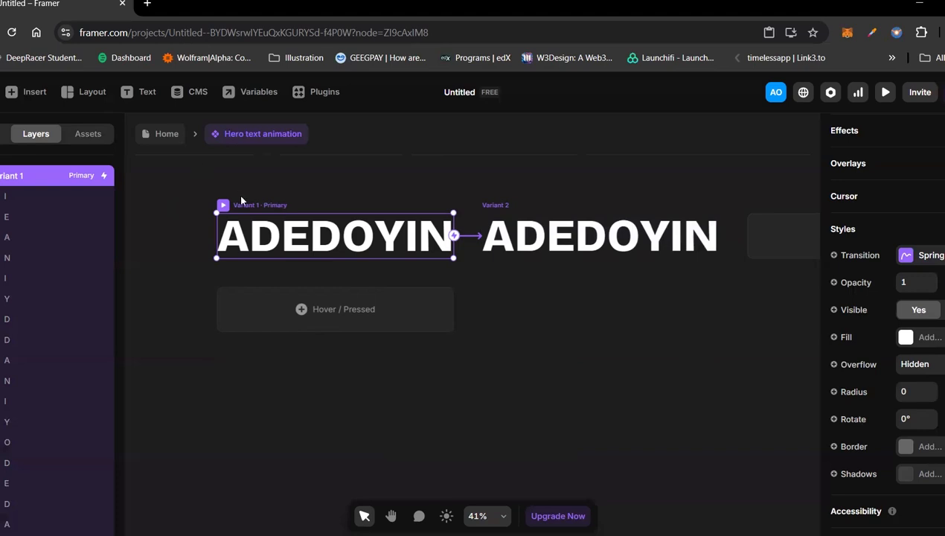
Step: Rename the primary Variant 1 layer as "Hero text animation"
double_click(20, 175)
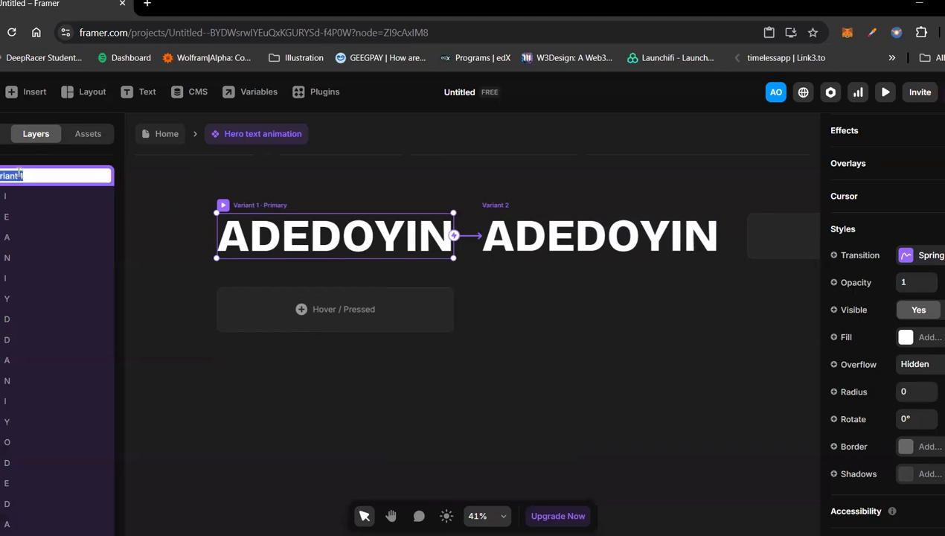
key("BackSpace")
type("Hero text")
type(" an")
type("imation")
key("Return")
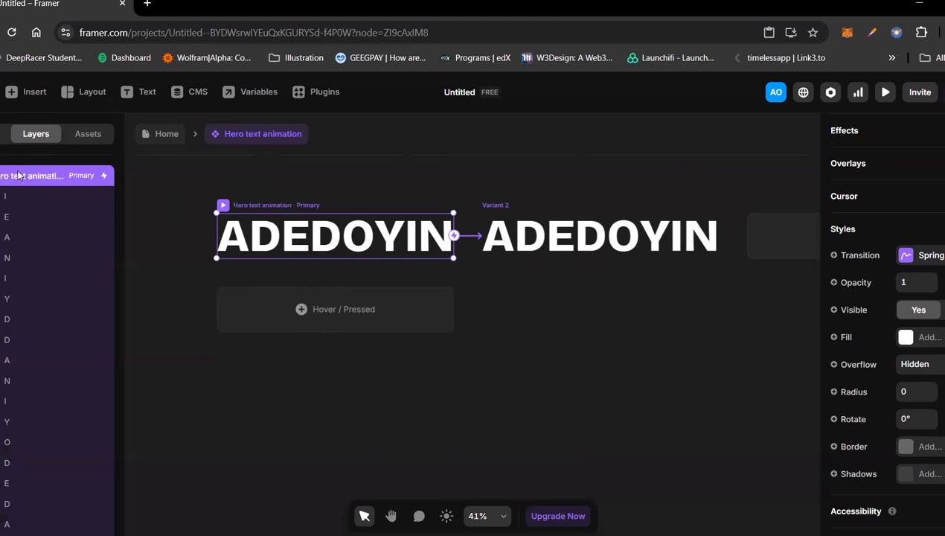
Step: Return to the Home page and delete the loose Hero text animation instance above the Desktop frame
left_click(147, 137)
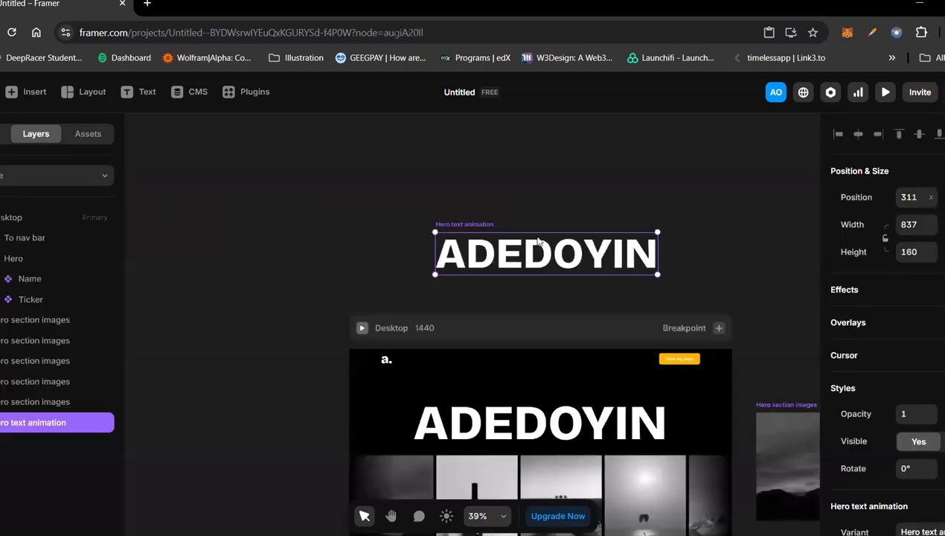
key("Delete")
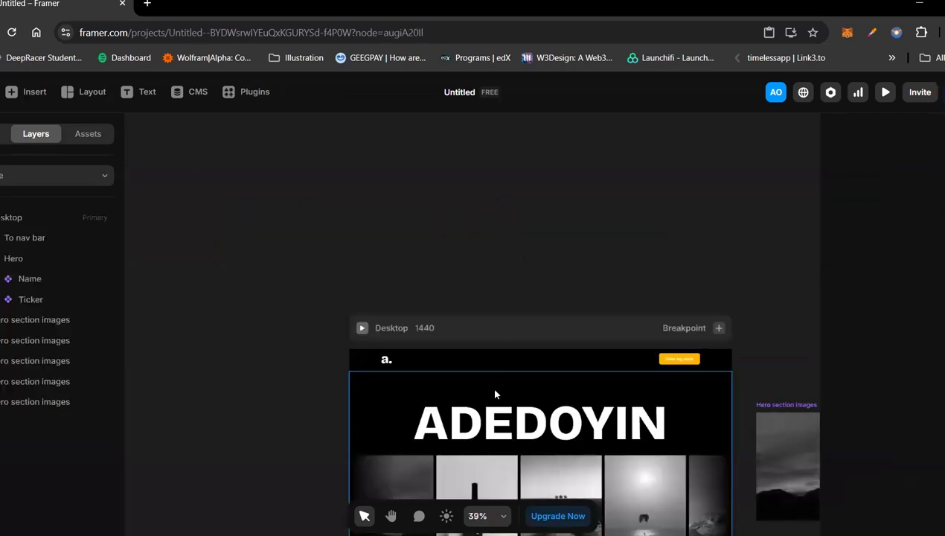
left_click(479, 421)
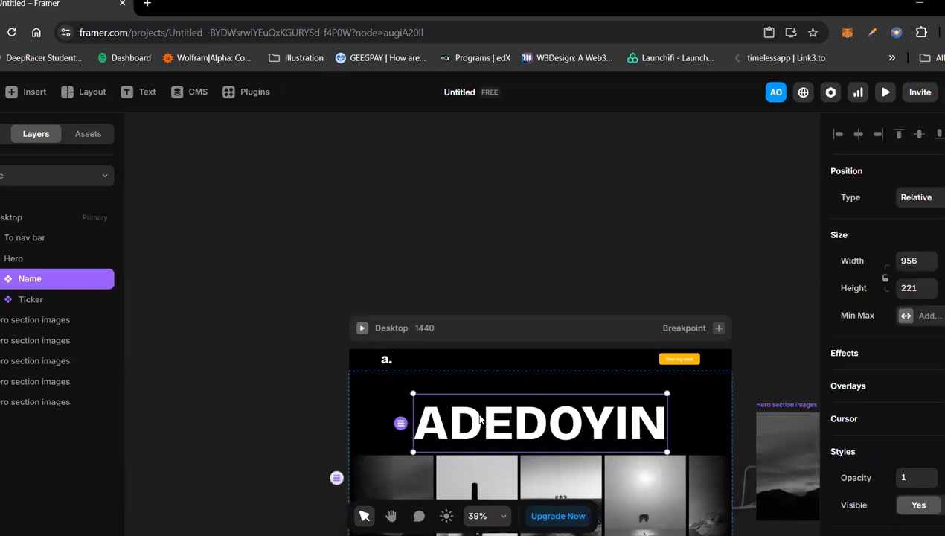
key("ctrl+z")
key("ctrl+shift+z")
left_click(551, 266)
left_click(500, 424)
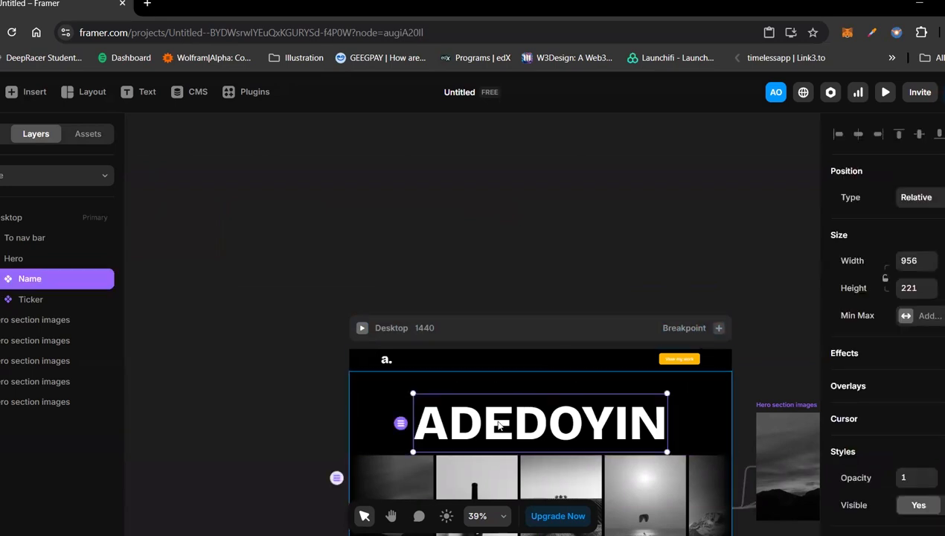
key("ctrl+z")
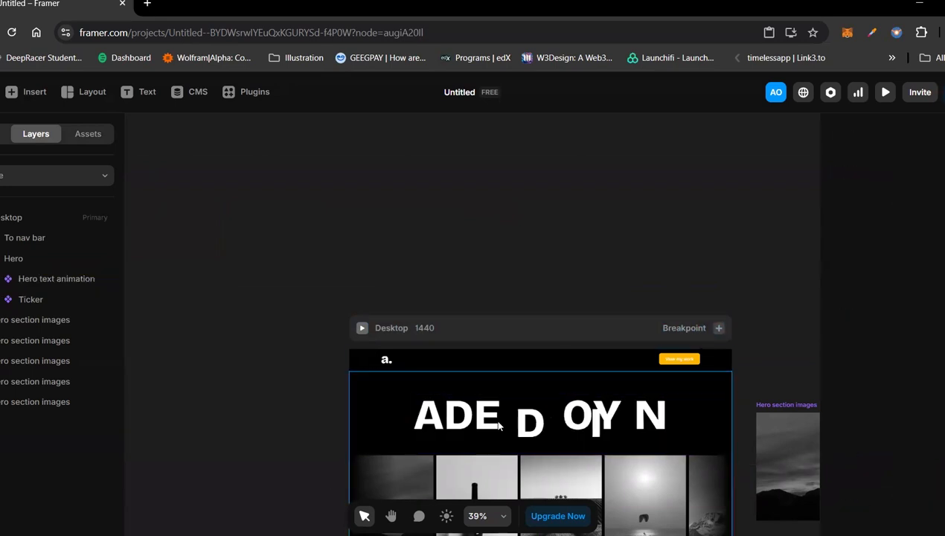
key("ctrl+shift+z")
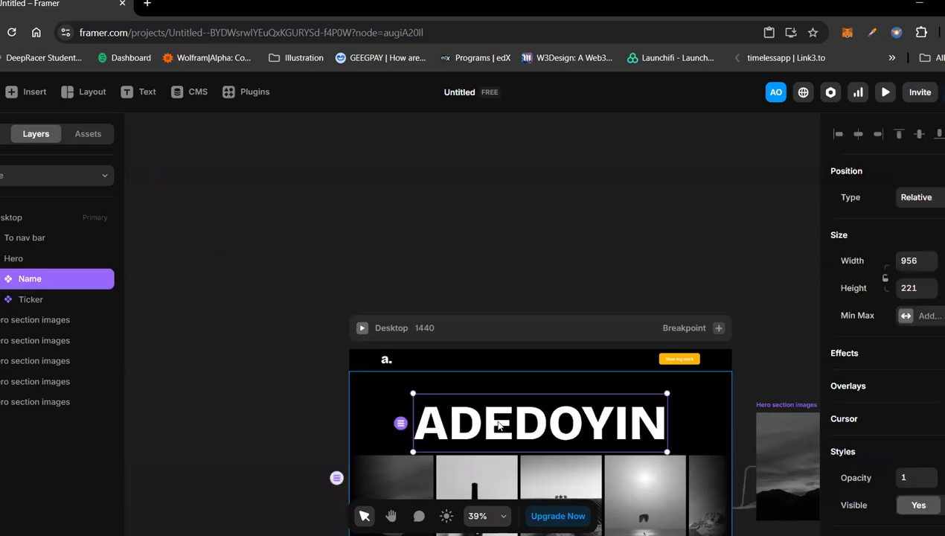
Step: Open the Hero text animation component from the project's assets
left_click(436, 236)
left_click(81, 136)
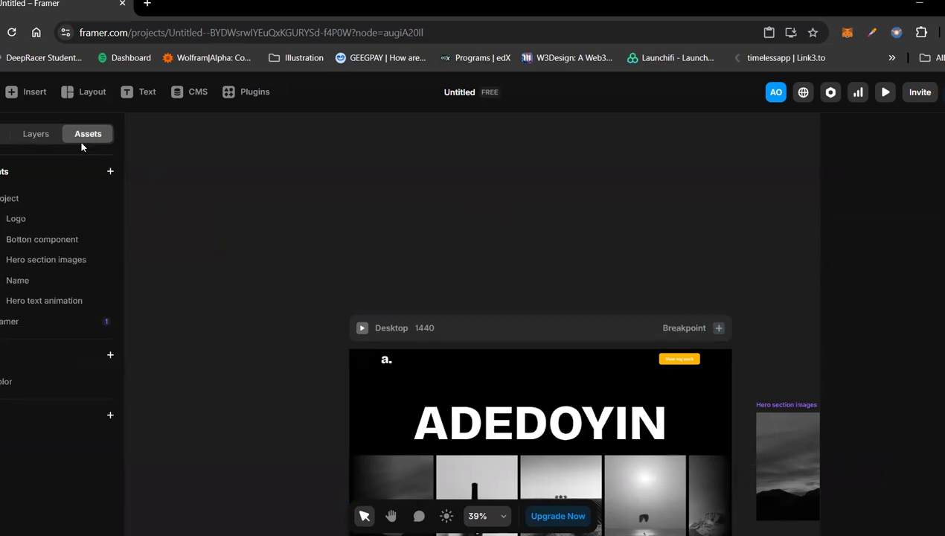
left_click(41, 300)
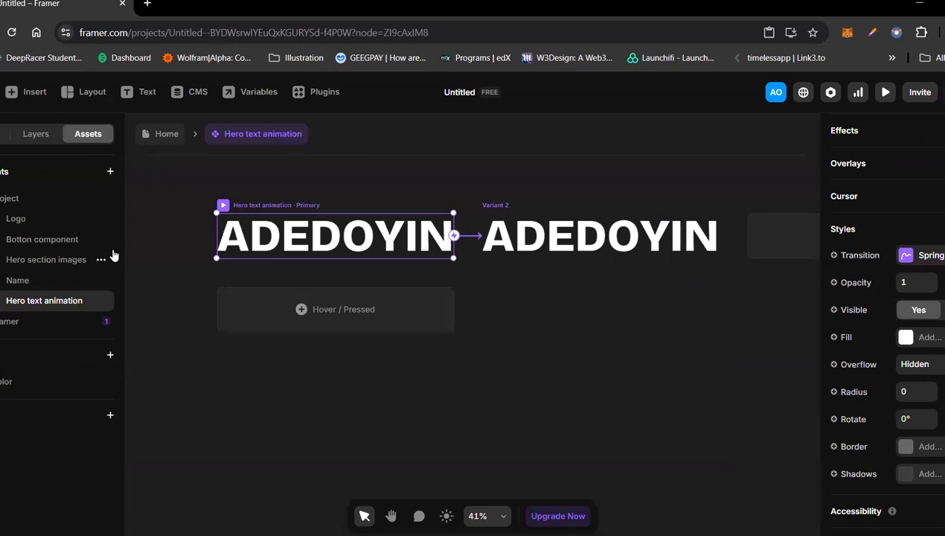
double_click(379, 354)
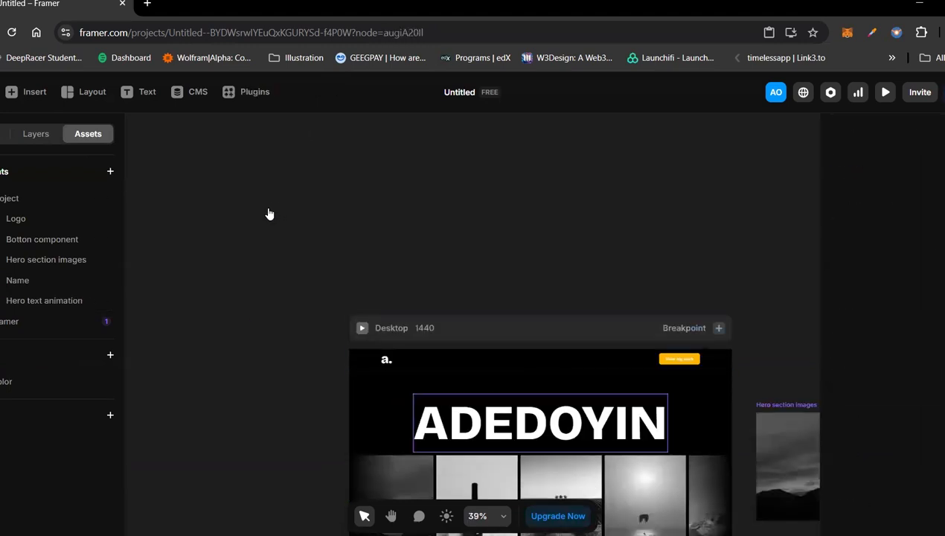
key("ctrl+z")
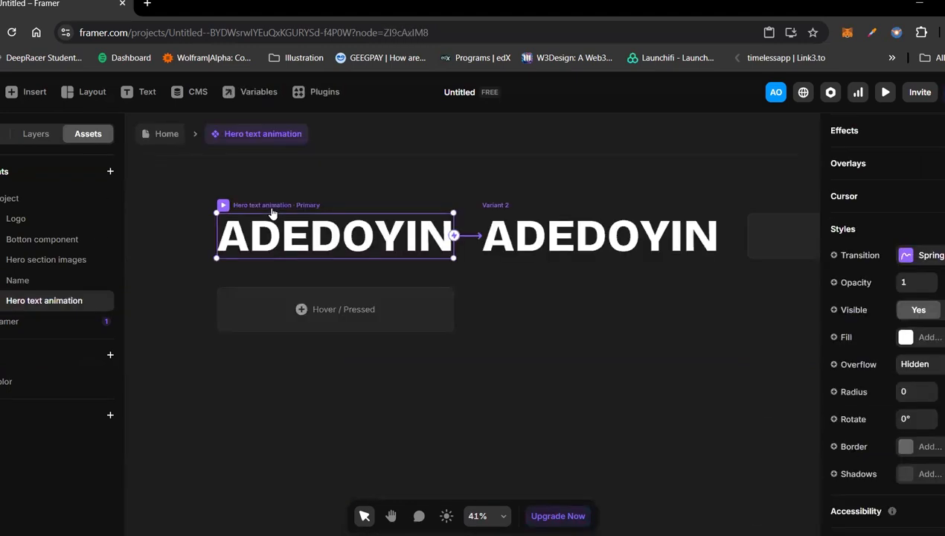
key("Escape")
left_click(272, 213)
double_click(490, 444)
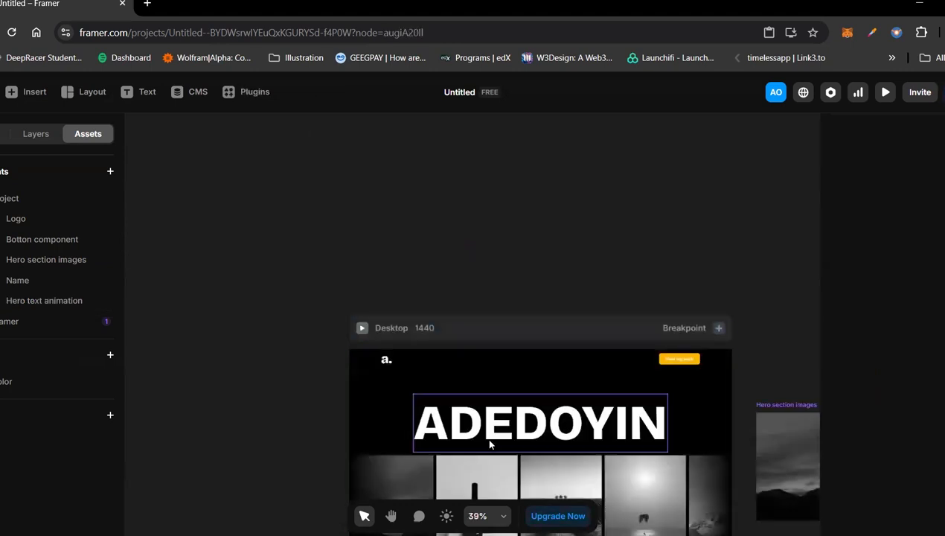
key("ctrl+z")
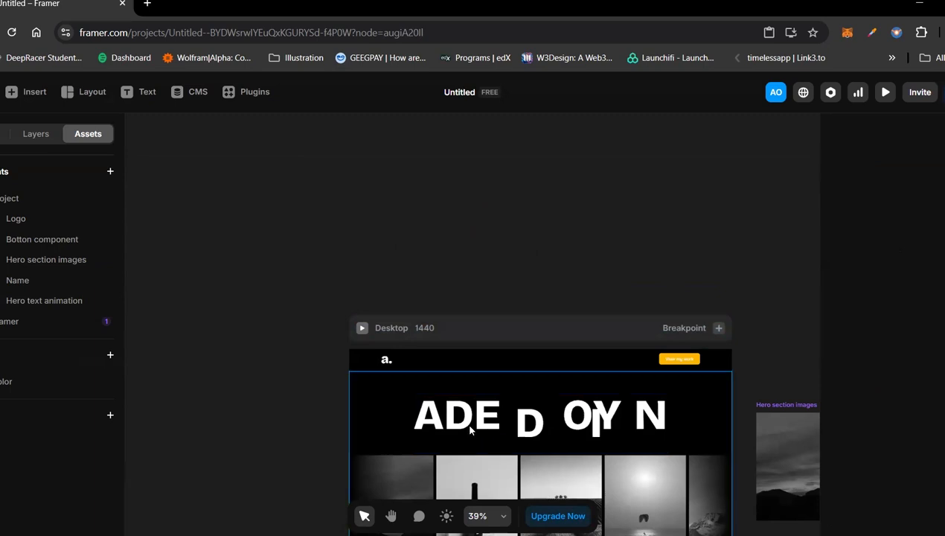
key("ctrl+z")
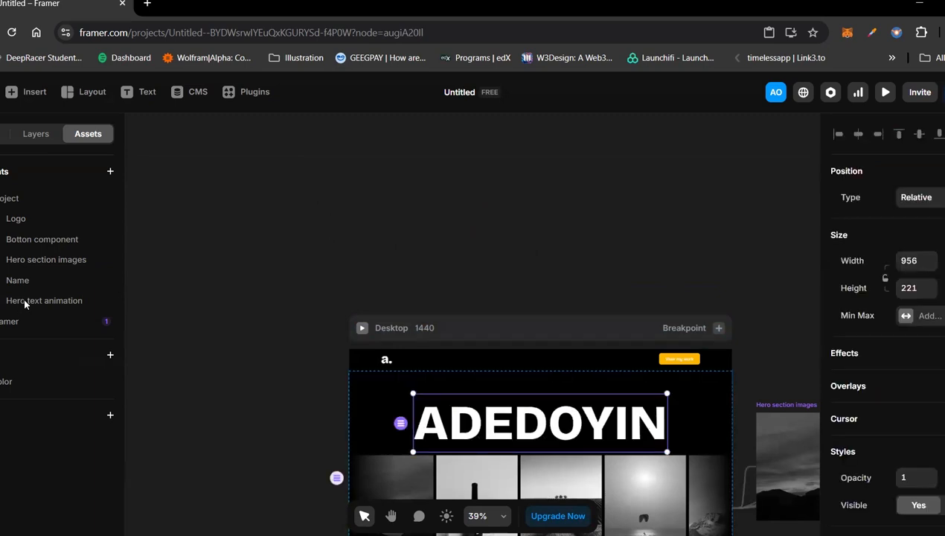
Step: Reopen the Hero text animation component for editing from the project's assets, keeping its name
double_click(41, 300)
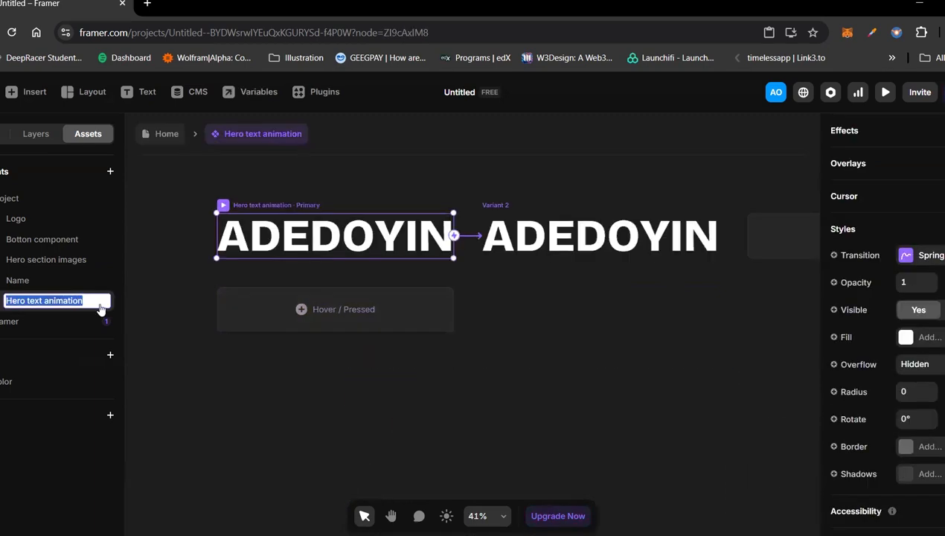
left_click(70, 307)
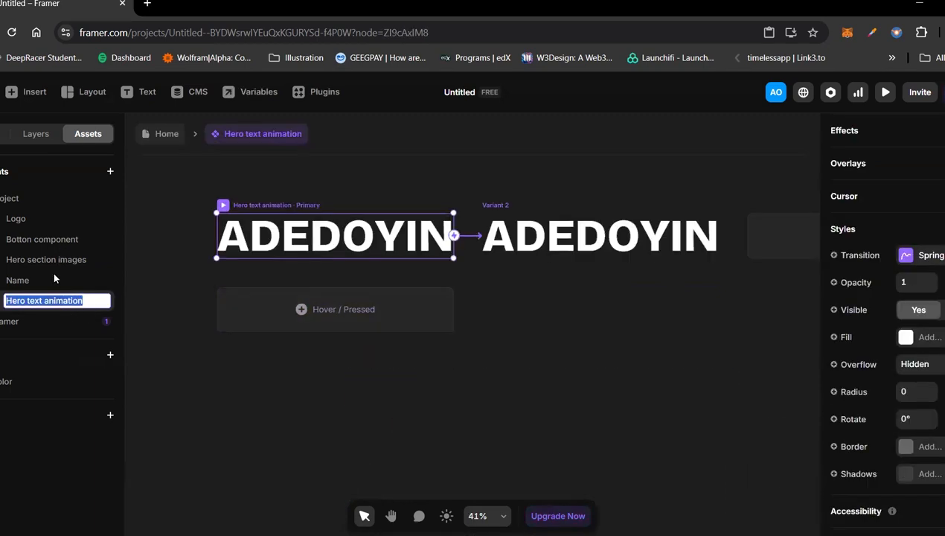
Step: Examine the primary variant's layer list in the Hero text animation component and highlight all of its letter layers
left_click(35, 138)
left_click(13, 178)
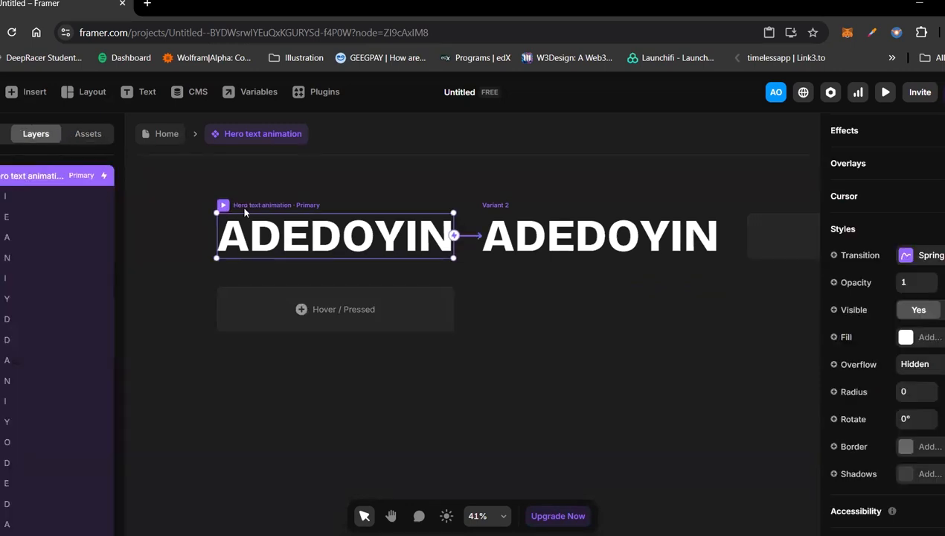
left_click(289, 183)
left_click(263, 205)
key("Escape")
left_click(269, 209)
left_click(14, 194)
scroll(14, 192, "down", 5)
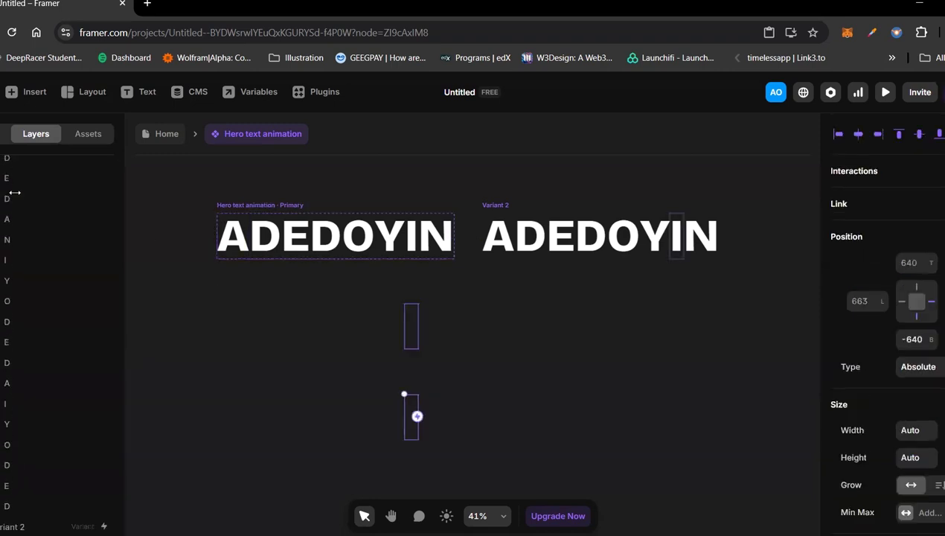
left_click(6, 506, "shift")
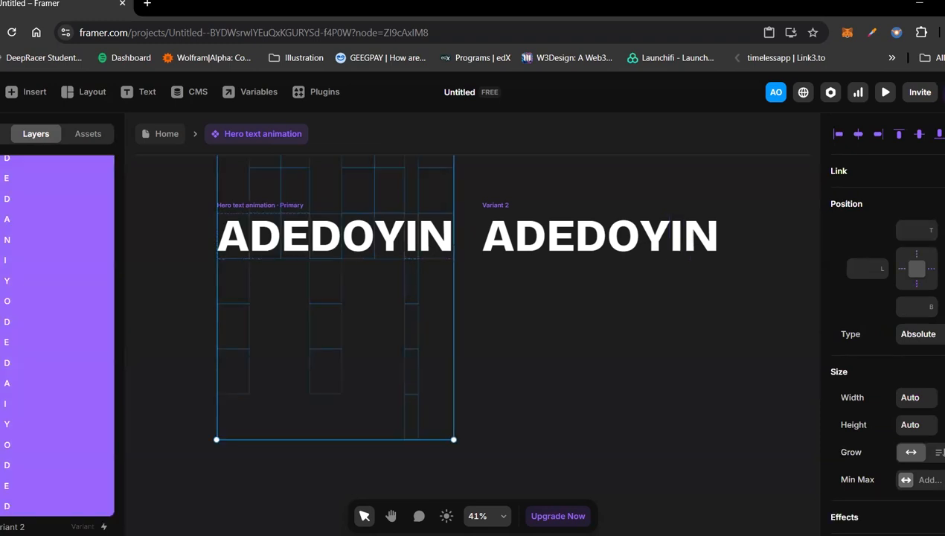
left_click(183, 342)
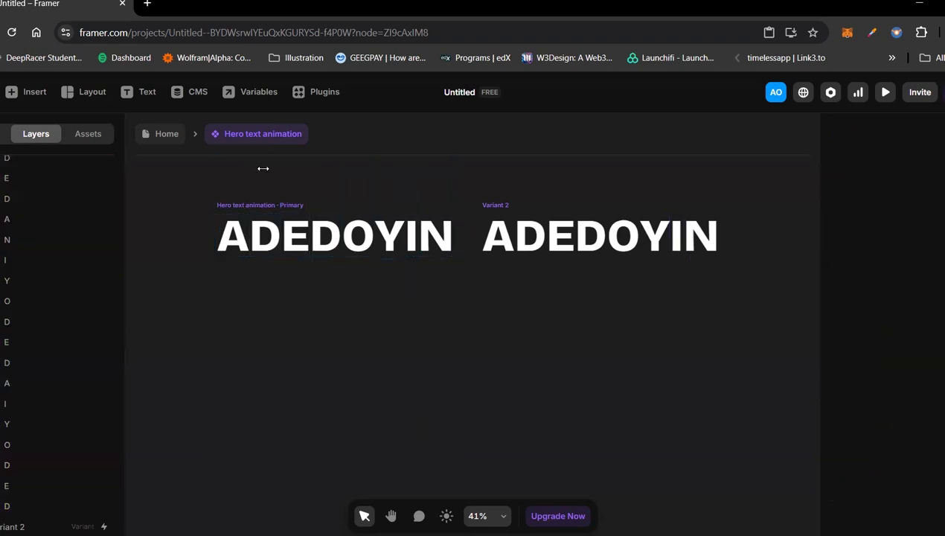
Step: Check the position and size settings of the first letters A, D and E in the primary variant
left_click(241, 198)
scroll(241, 198, "up", 2)
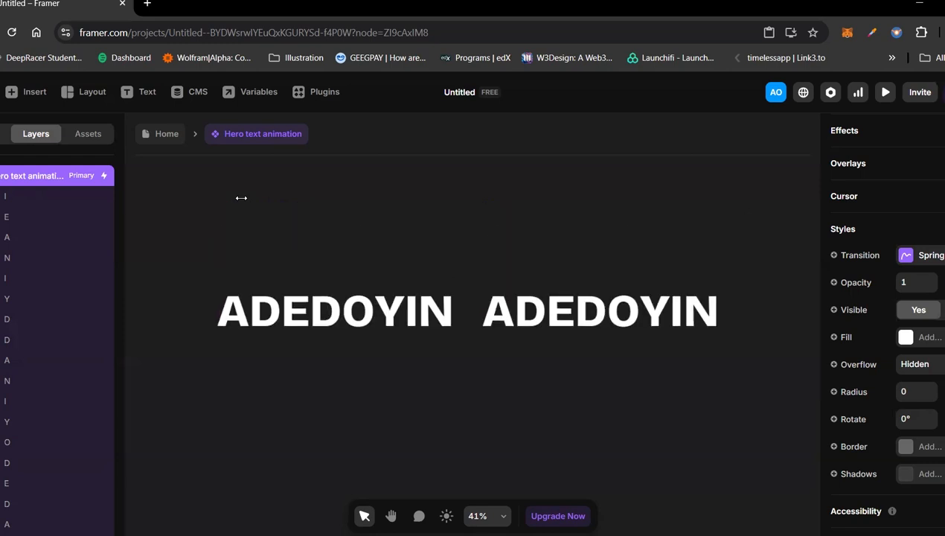
left_click(237, 311)
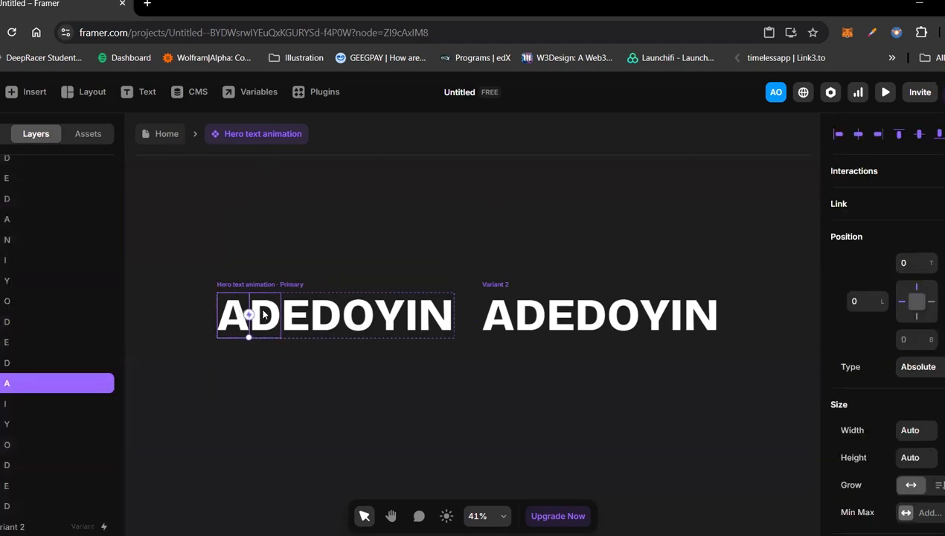
left_click(265, 314)
left_click(297, 322)
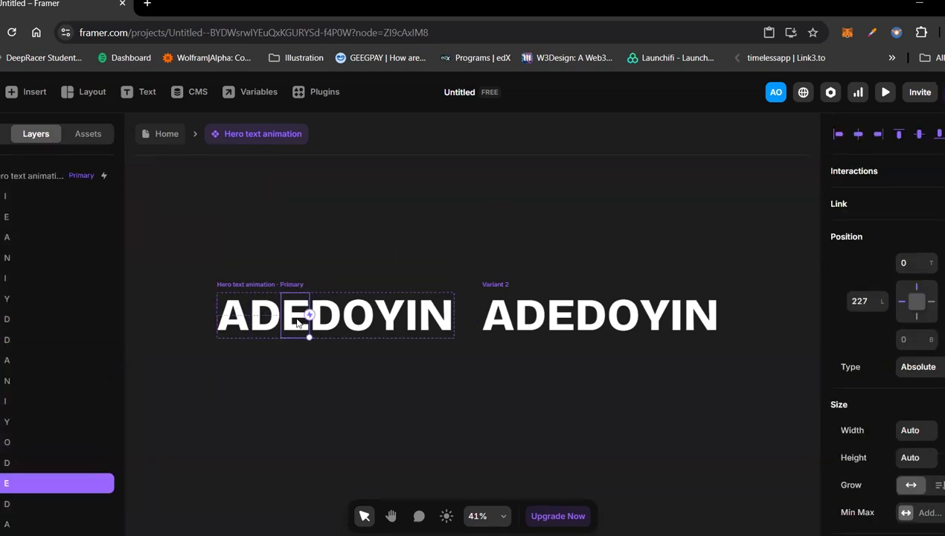
left_click(243, 314)
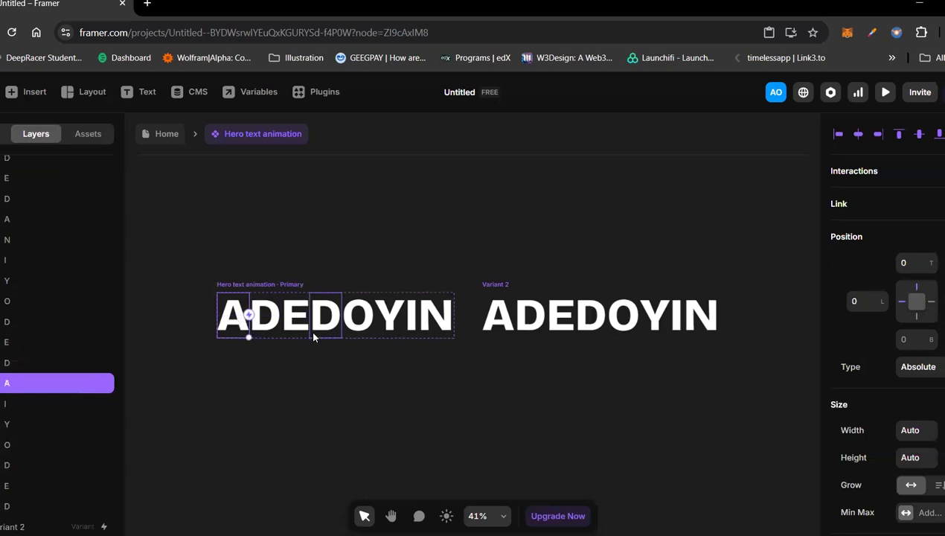
Step: Try to wrap all letter layers of the primary variant in one stack, and undo it
left_click(241, 282)
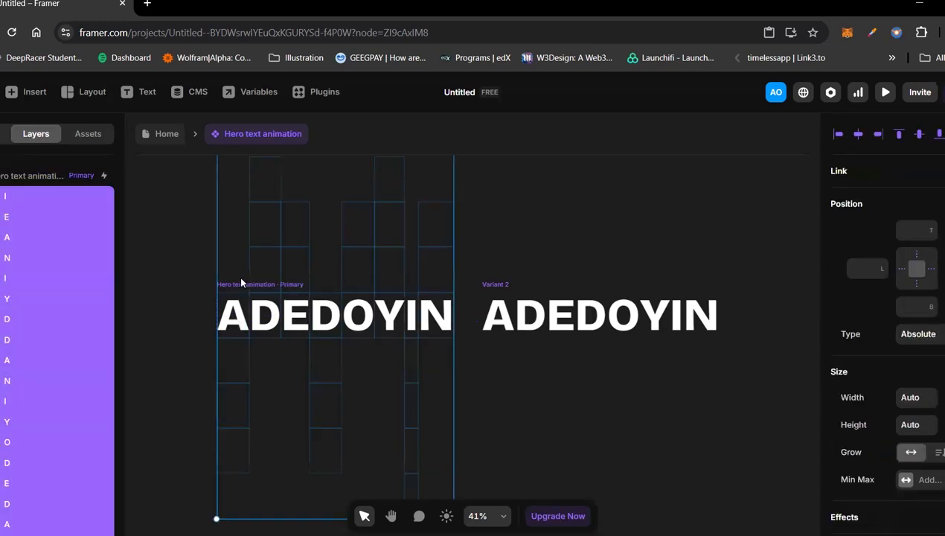
key("ctrl+alt+Return")
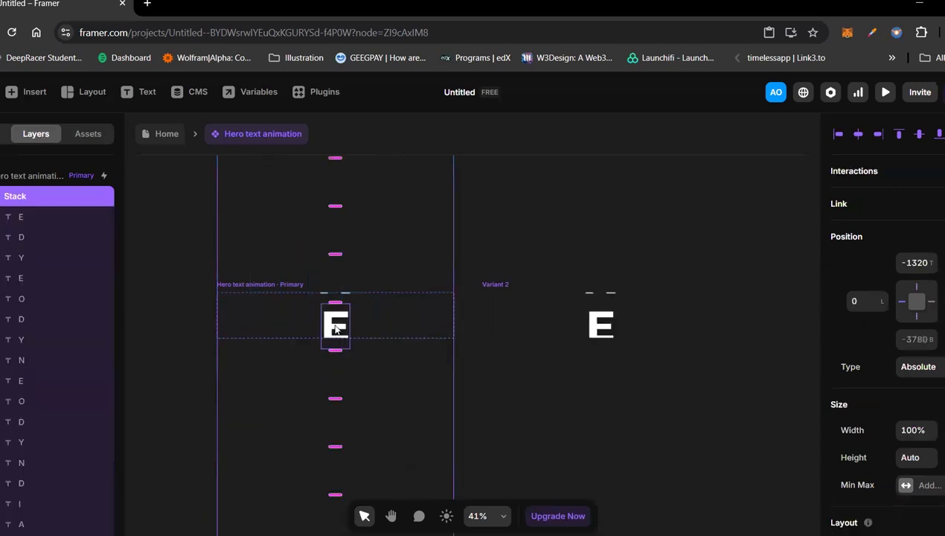
key("ctrl+z")
left_click(543, 247)
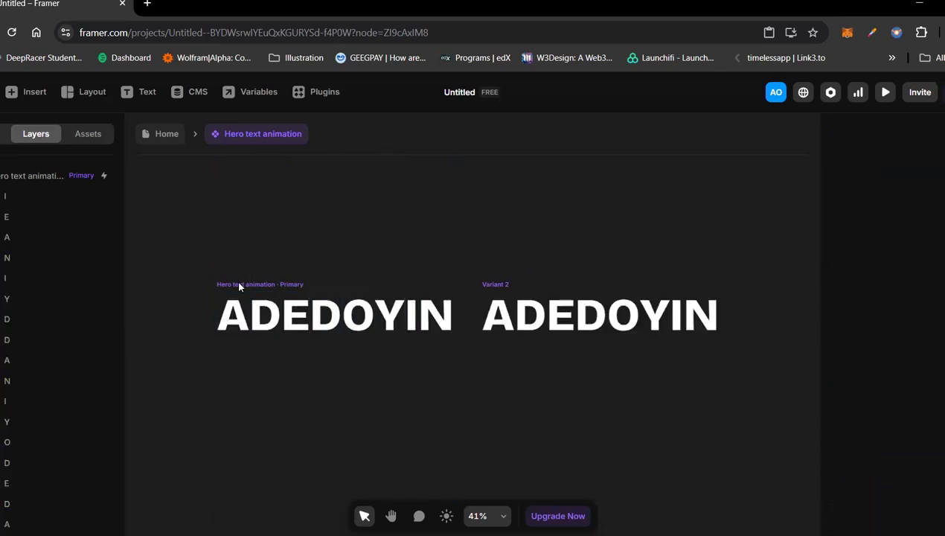
Step: Copy the primary variant of Hero text animation onto the empty Home page canvas above the Desktop frame
left_click(237, 296)
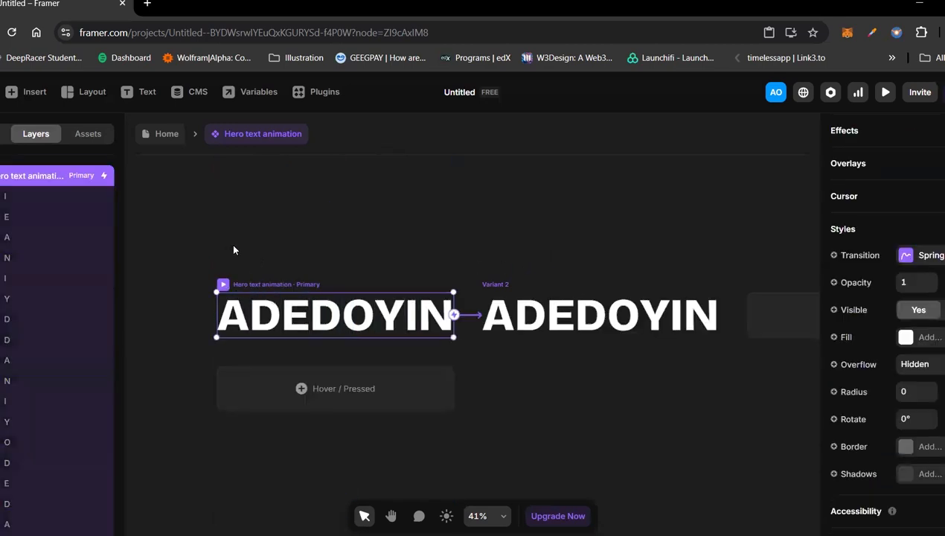
left_click(163, 135)
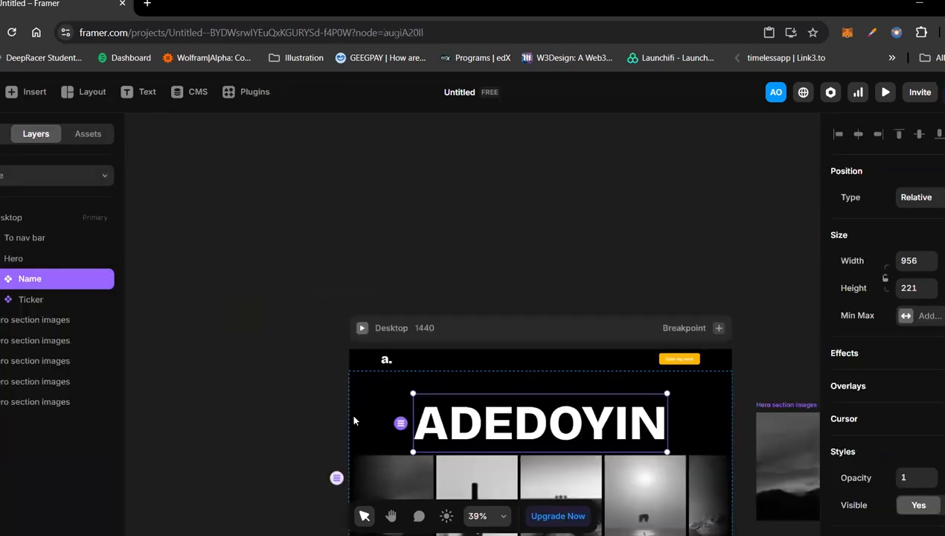
left_click(295, 286)
right_click(289, 171)
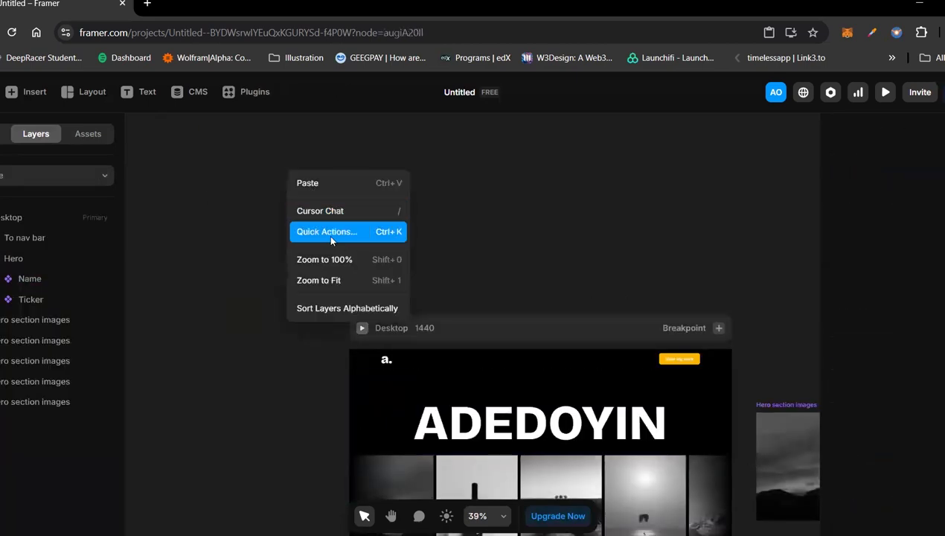
left_click(340, 183)
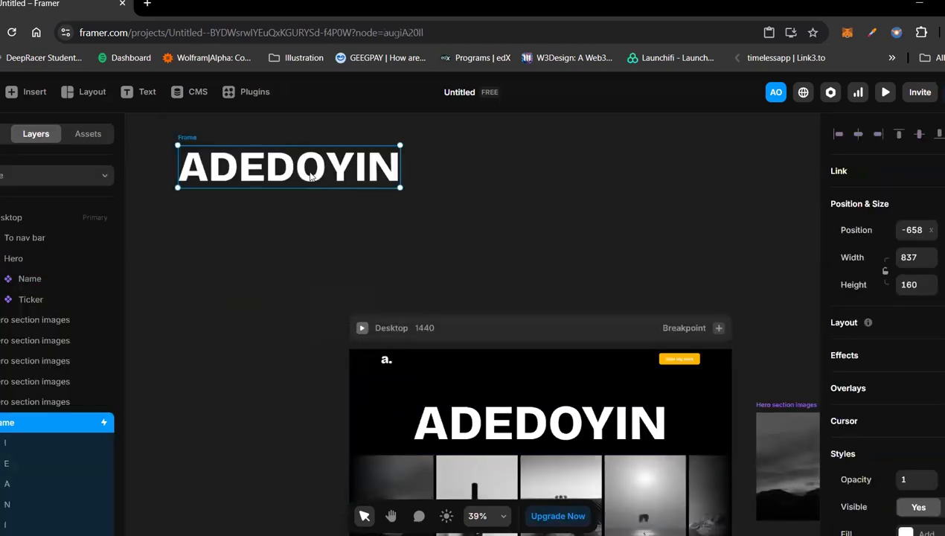
Step: Delete the pasted frame copy from the Home page canvas
left_click(296, 192)
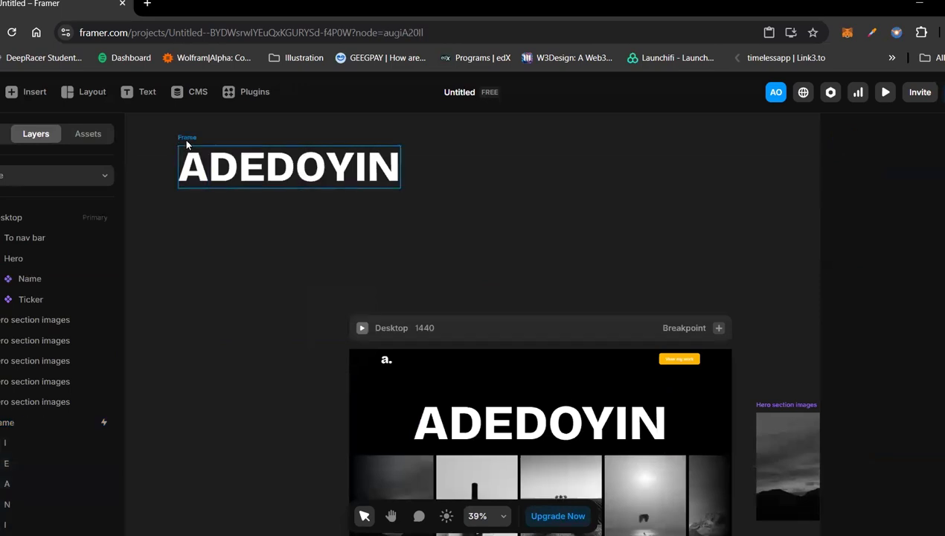
left_click(185, 140)
key("Delete")
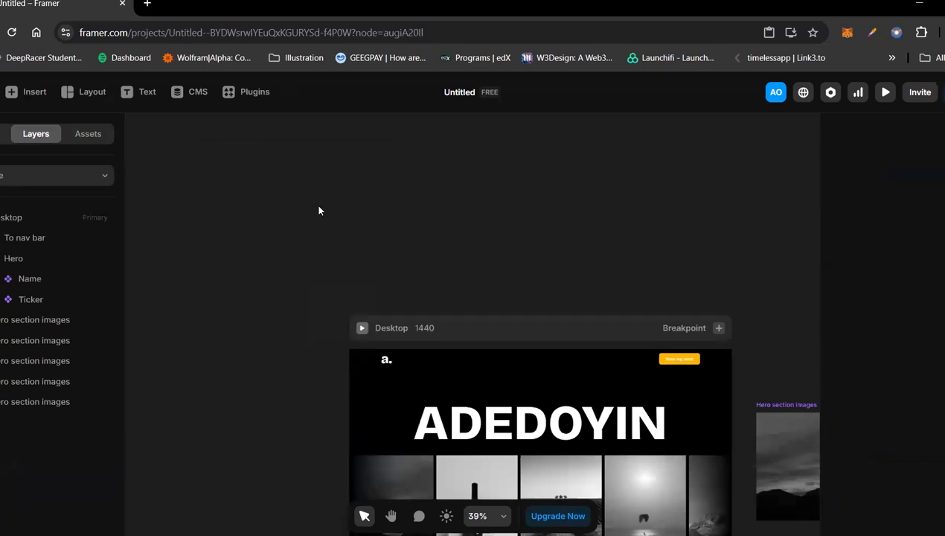
Step: Place a Hero text animation instance from the assets above the Desktop frame, and delete it
left_click(88, 134)
left_click_drag(38, 300, 385, 264)
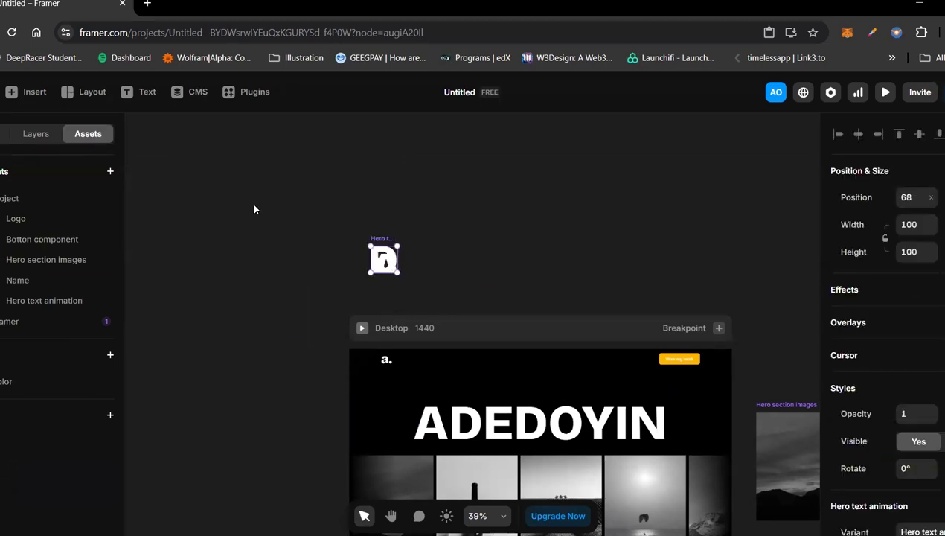
left_click(41, 135)
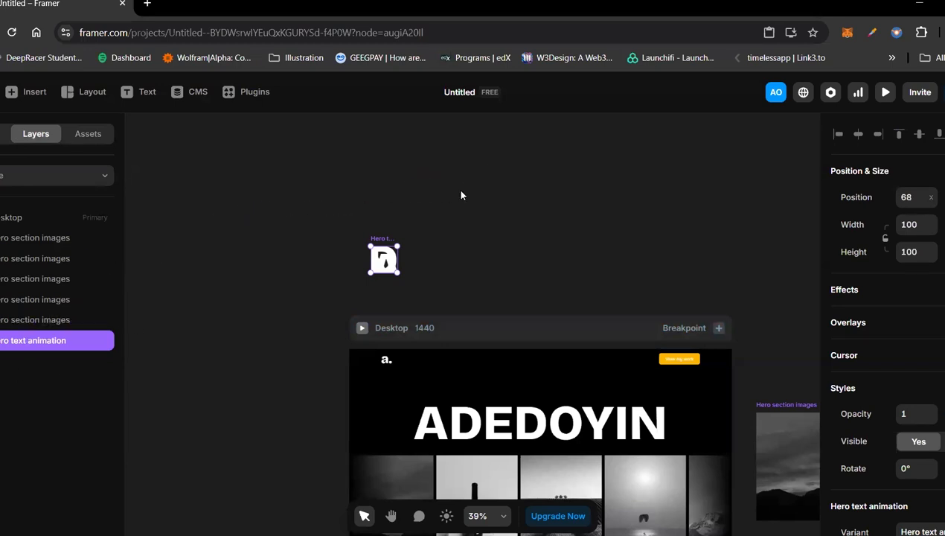
left_click(335, 253)
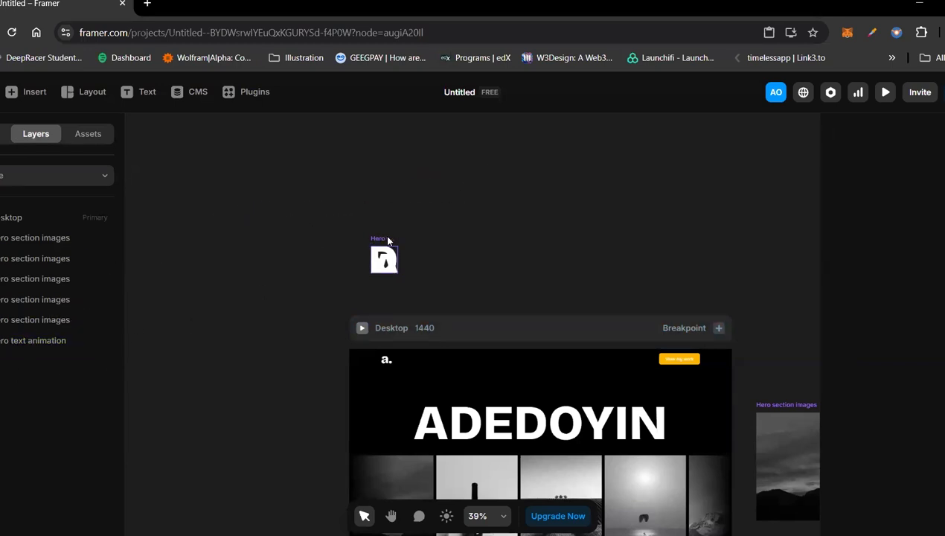
left_click(382, 254)
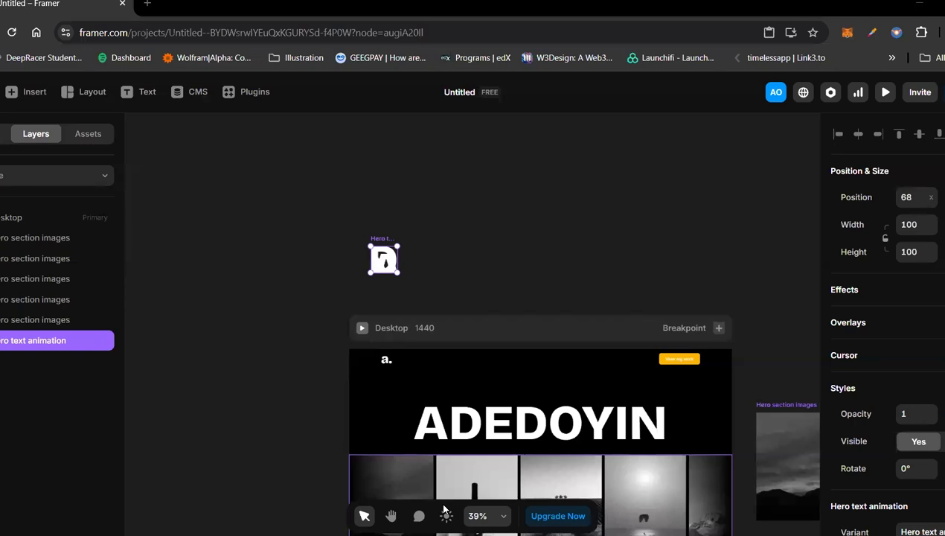
key("Delete")
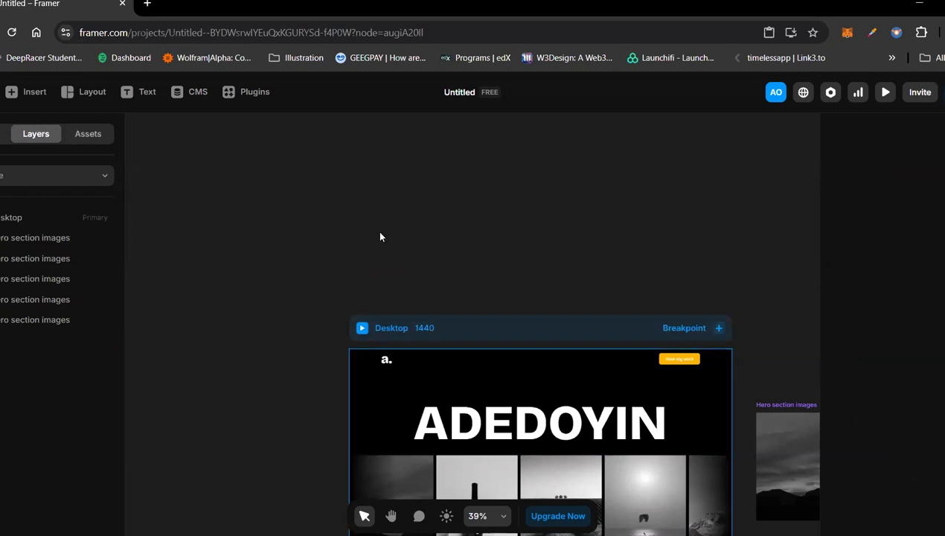
Step: Place another Hero text animation instance on the canvas above the Desktop frame and remove it again
left_click(86, 140)
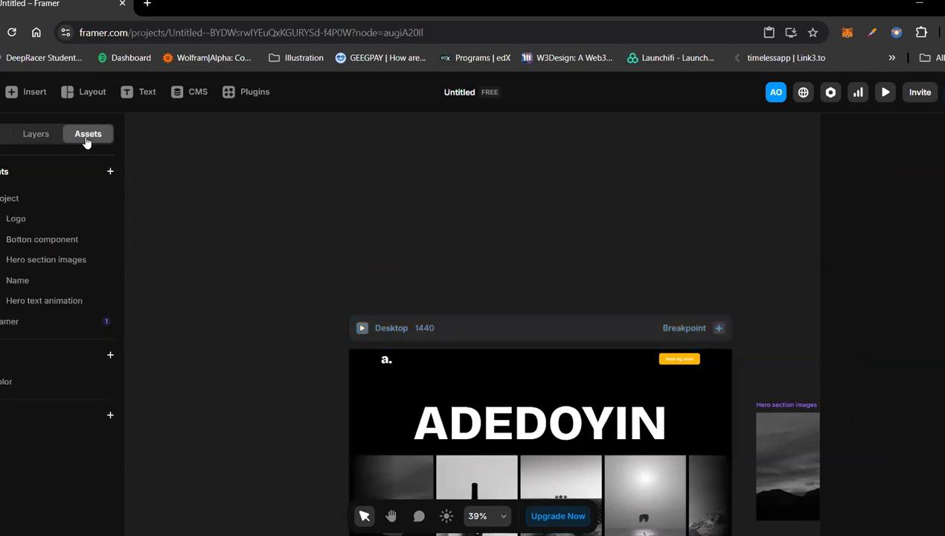
left_click_drag(33, 300, 367, 225)
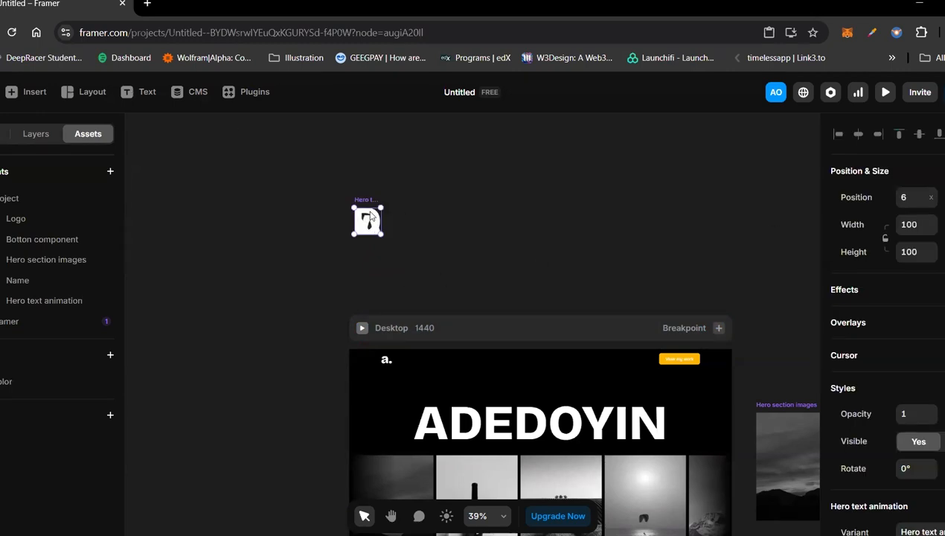
key("Delete")
Step: Open the Hero text animation component for editing from the project's assets, keeping its name
left_click(22, 299)
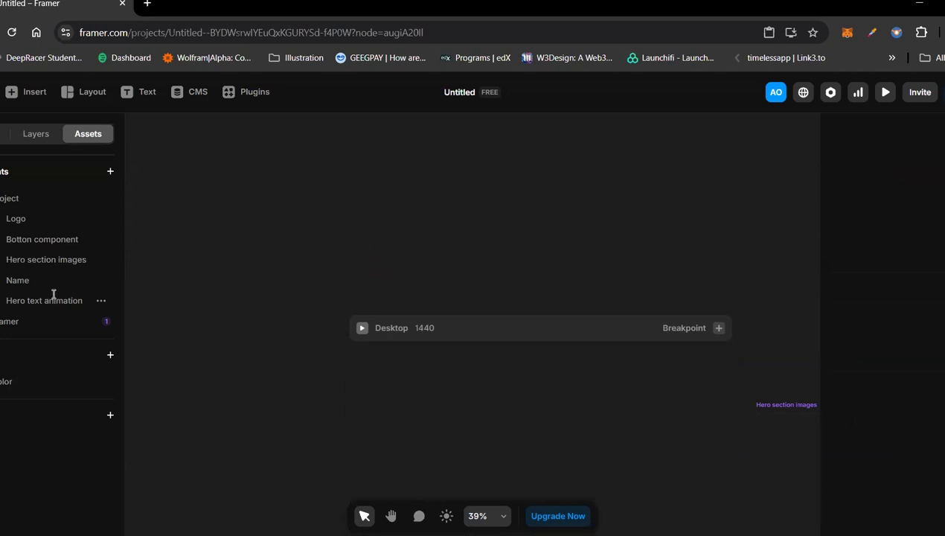
left_click(25, 300)
scroll(905, 275, "up", 5)
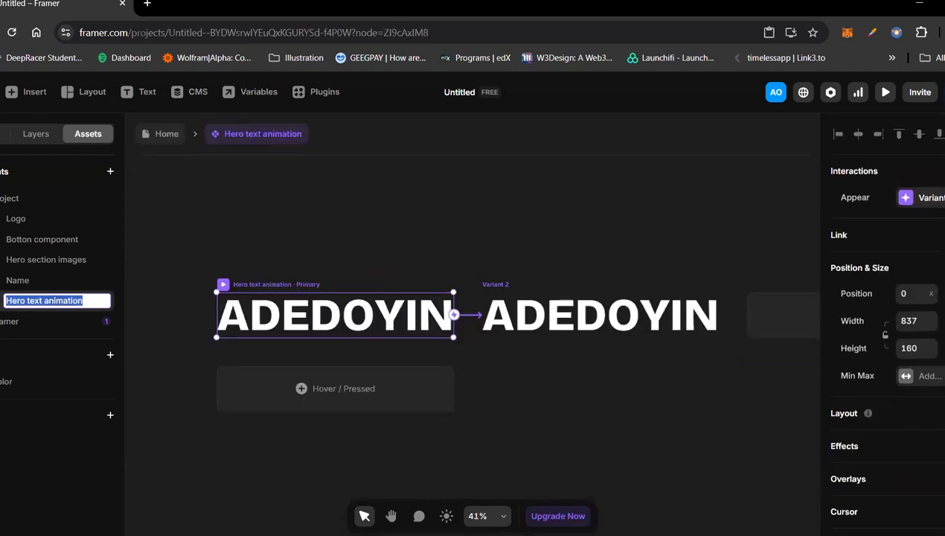
key("Escape")
Step: Try a stack layout on the component's primary variant, and undo it
left_click(942, 412)
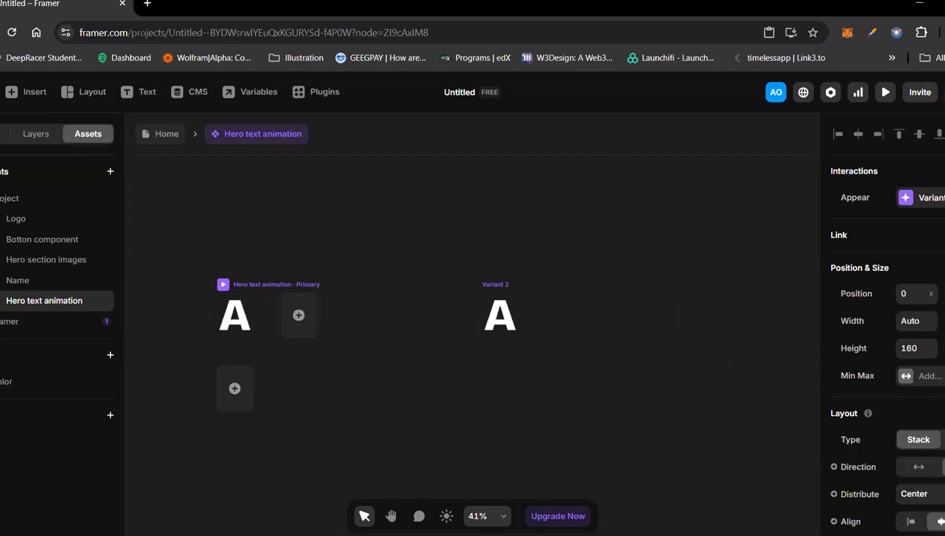
key("ctrl+z")
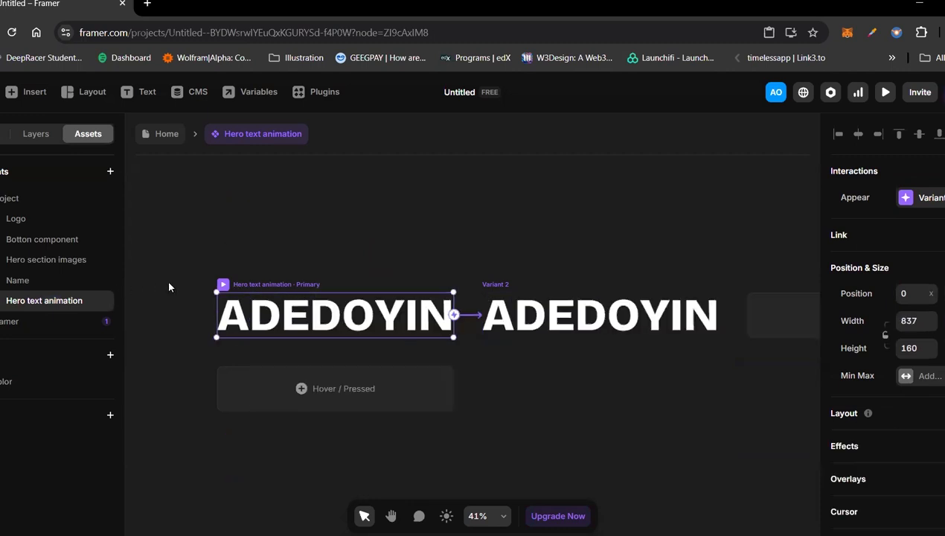
Step: Examine the position and size settings of the primary variant's first four letters and of the variant itself
left_click(247, 312)
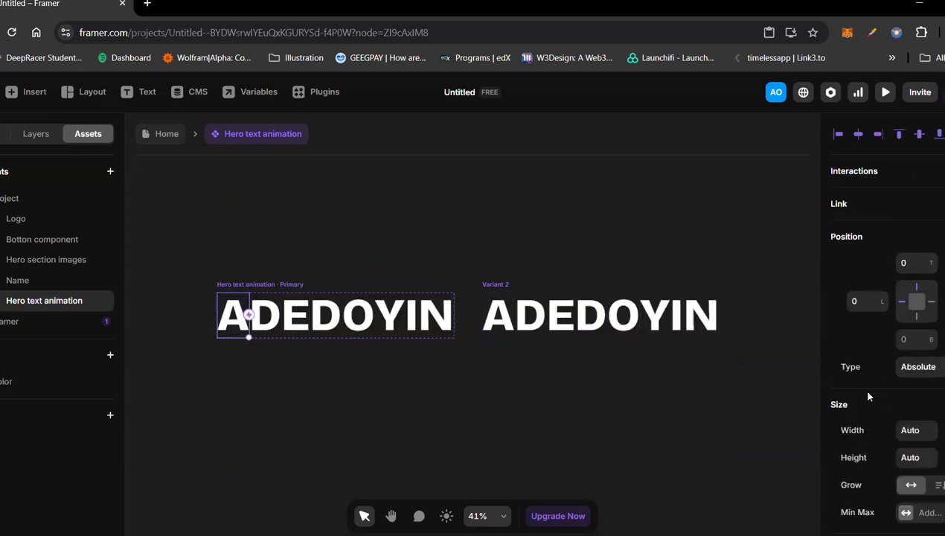
left_click(938, 374)
left_click(276, 316)
left_click(303, 319)
left_click(331, 320)
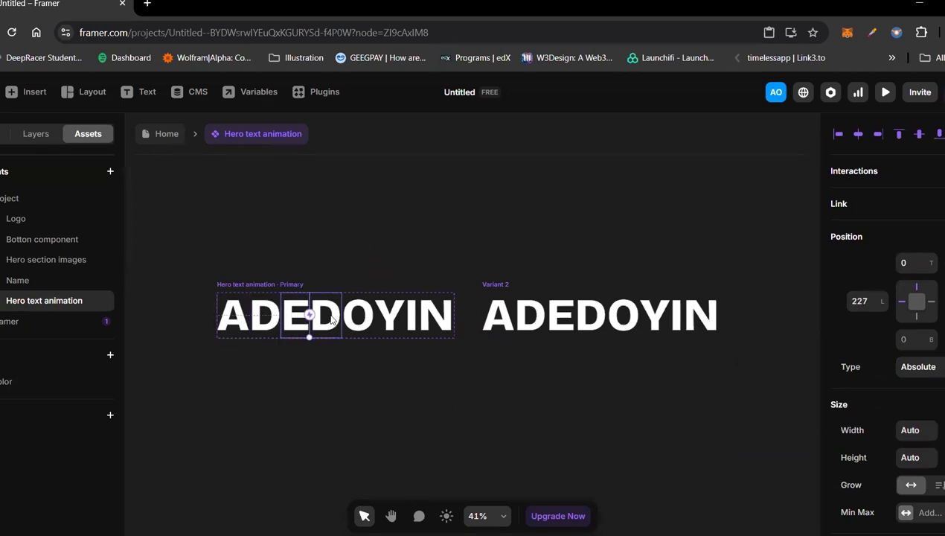
left_click(261, 285)
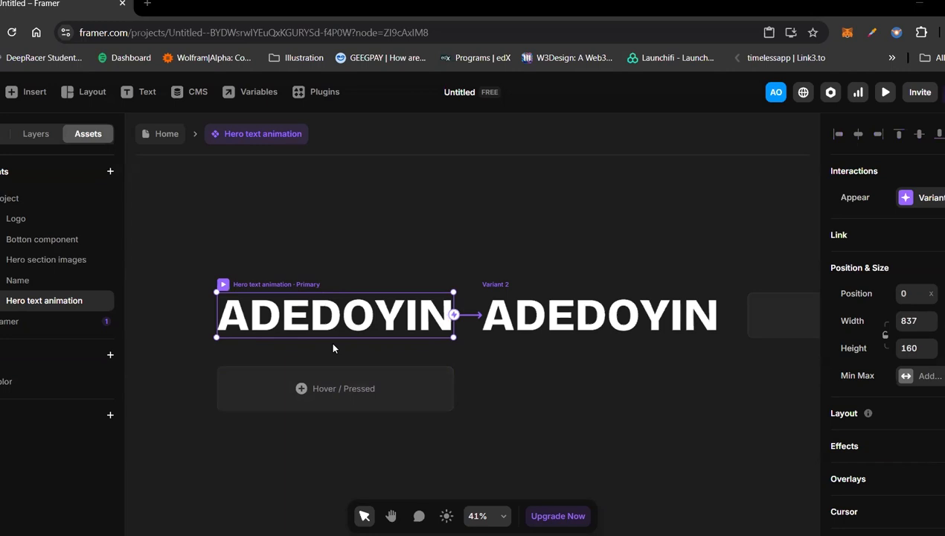
left_click(920, 363)
left_click(916, 382)
left_click(337, 251)
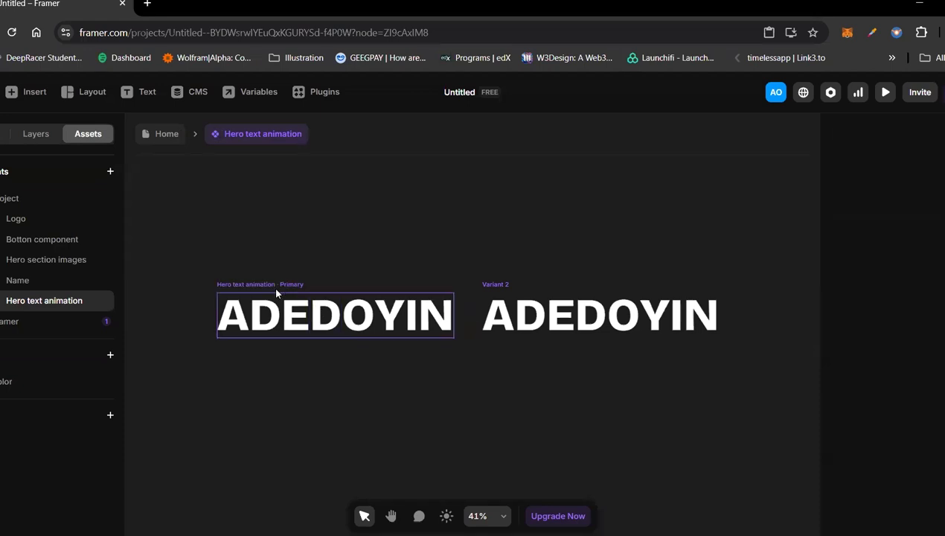
Step: Copy the primary variant of Hero text animation and paste it as a frame on the Home page
left_click(273, 285)
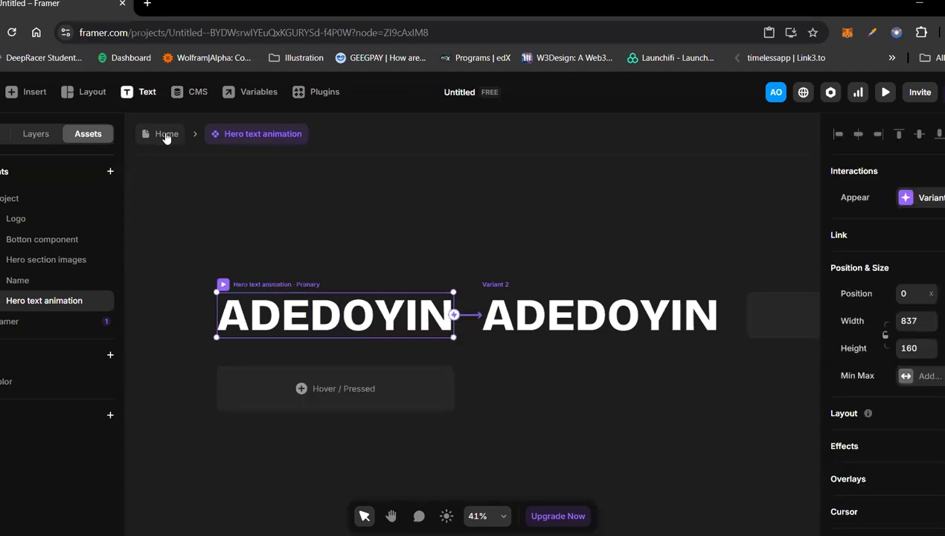
left_click(165, 133)
key("ctrl+v")
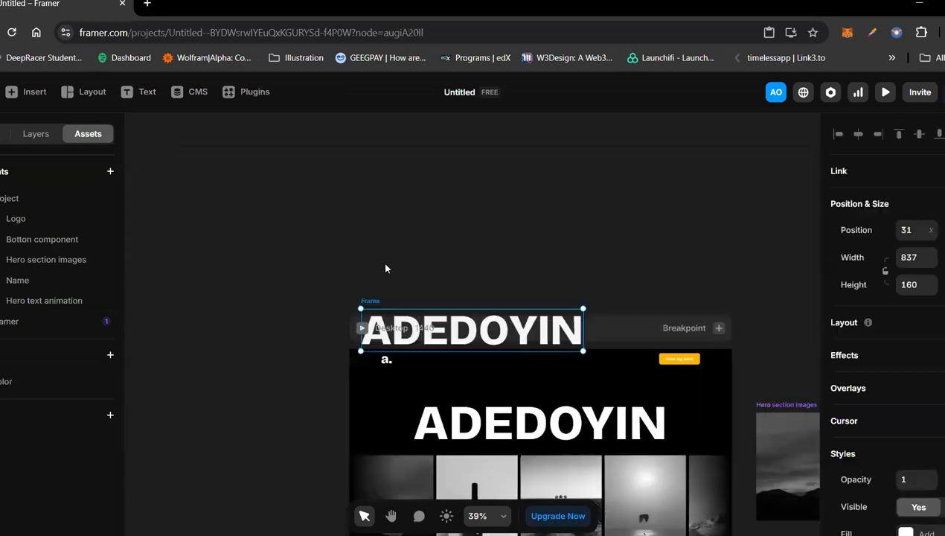
Step: Move the pasted headline frame onto the empty canvas above the Desktop breakpoint
left_click(510, 437)
left_click(369, 306)
left_click_drag(372, 301, 360, 217)
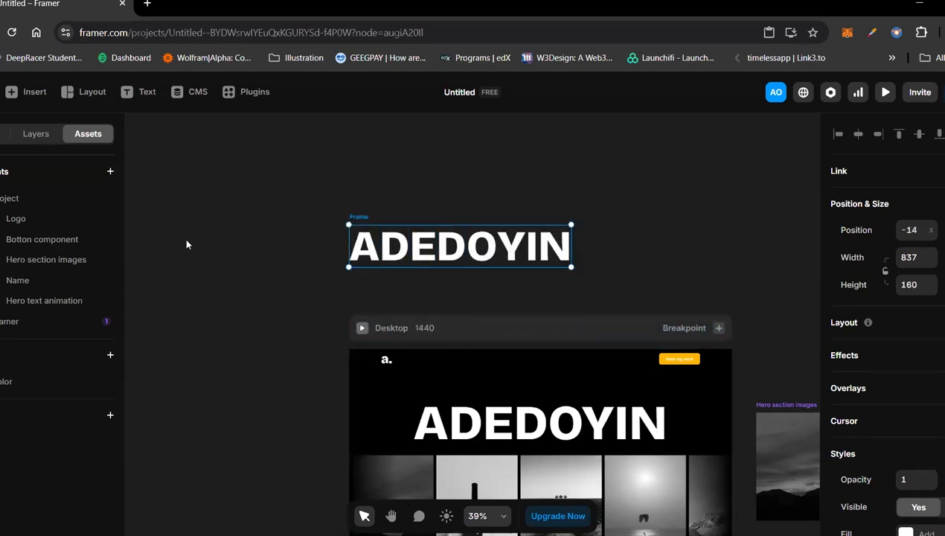
Step: Open the Hero text animation component from the project's assets and preview its primary variant's animation
left_click(37, 135)
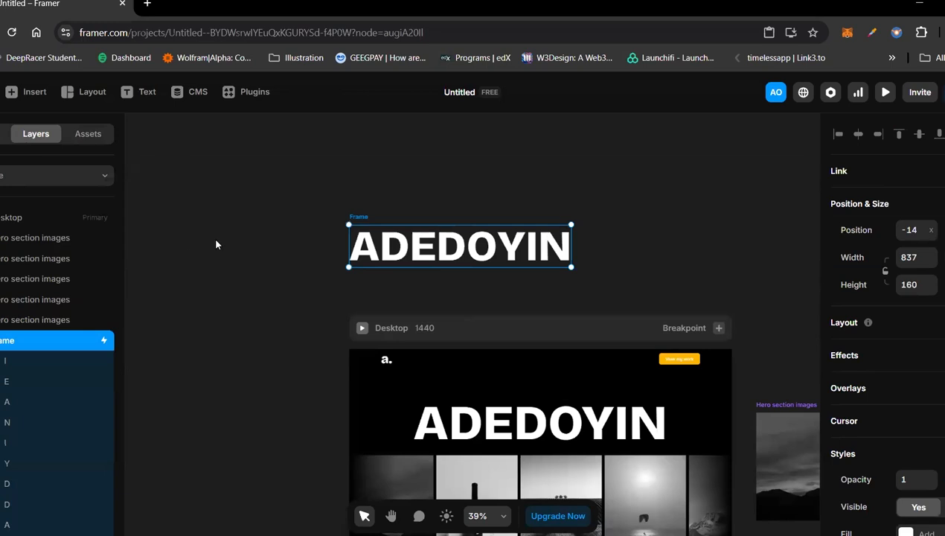
left_click(88, 133)
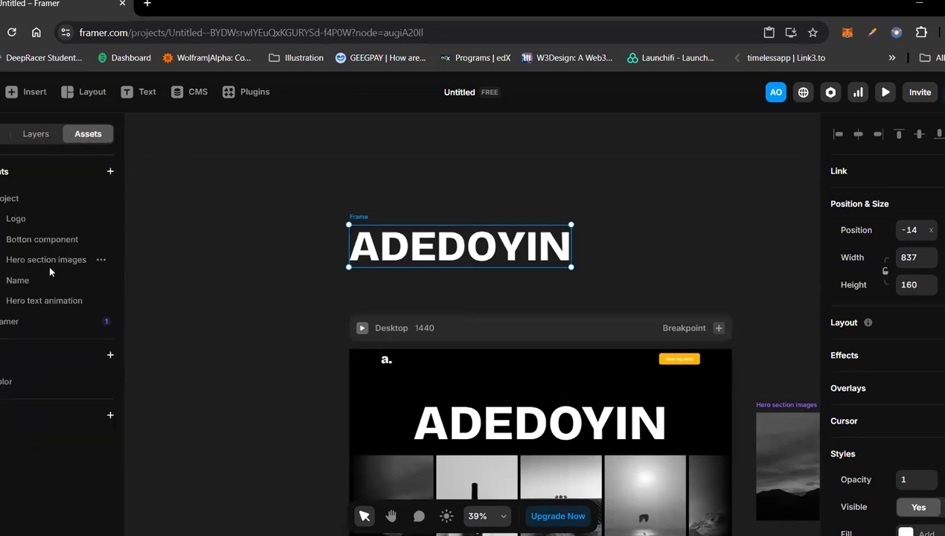
left_click(26, 300)
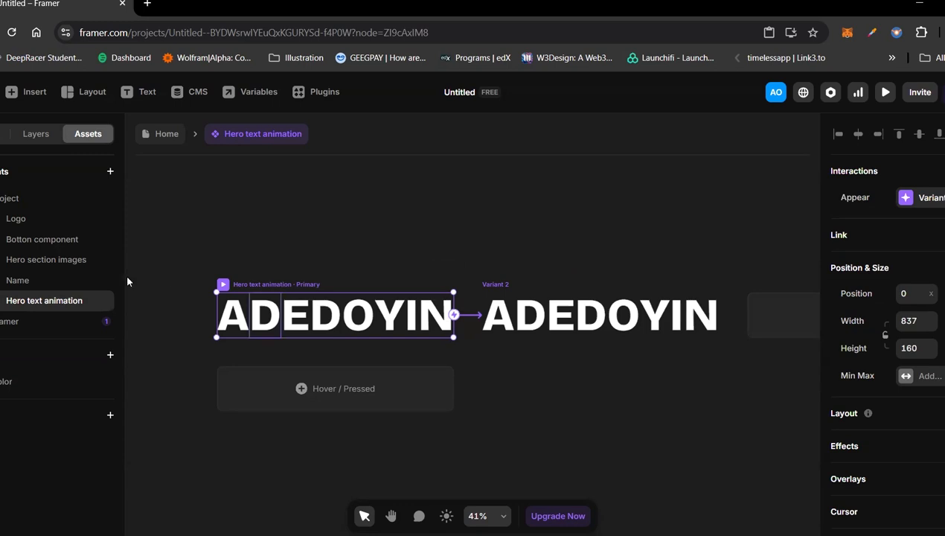
left_click(62, 318)
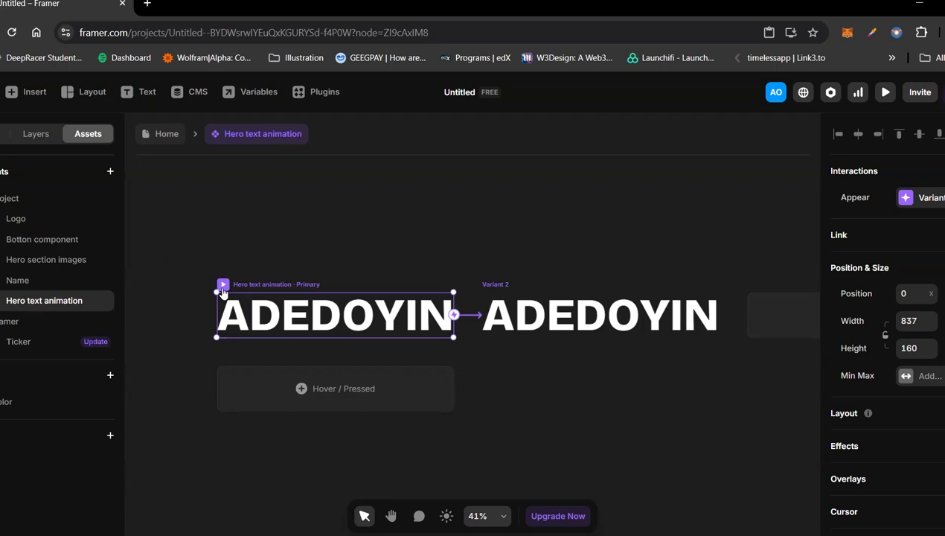
key("ctrl+p")
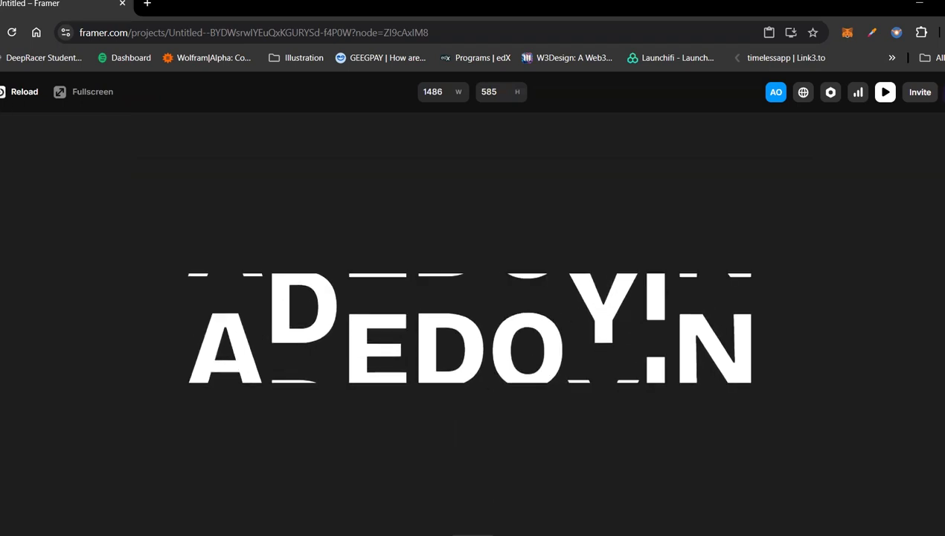
key("Escape")
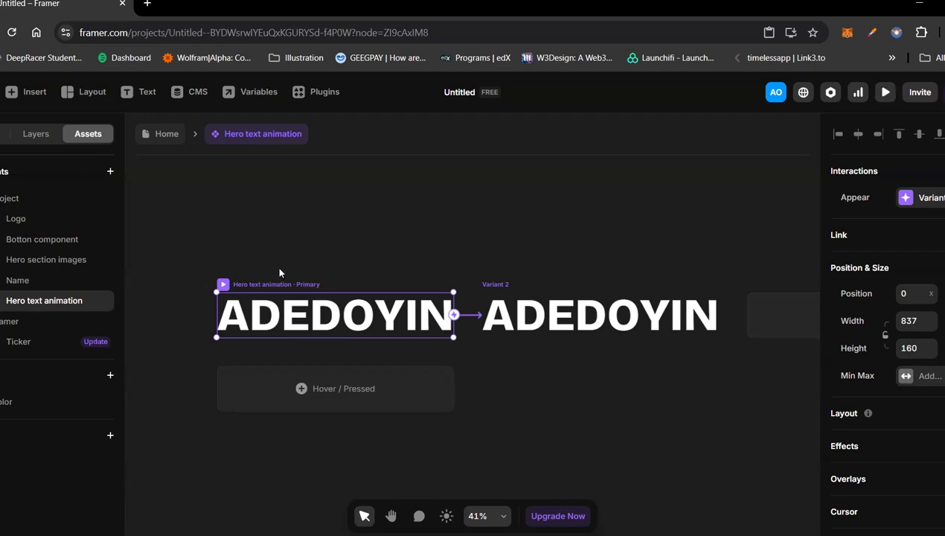
left_click(328, 256)
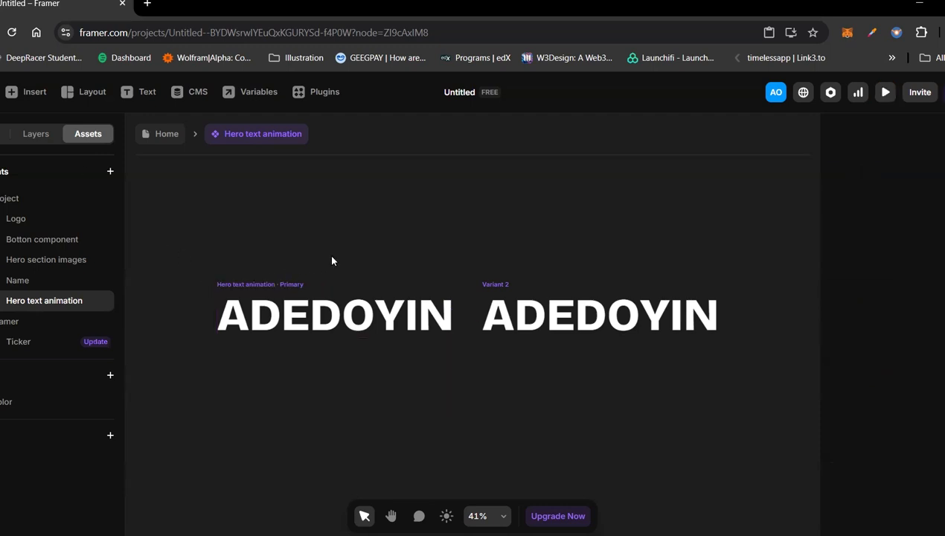
left_click(272, 294)
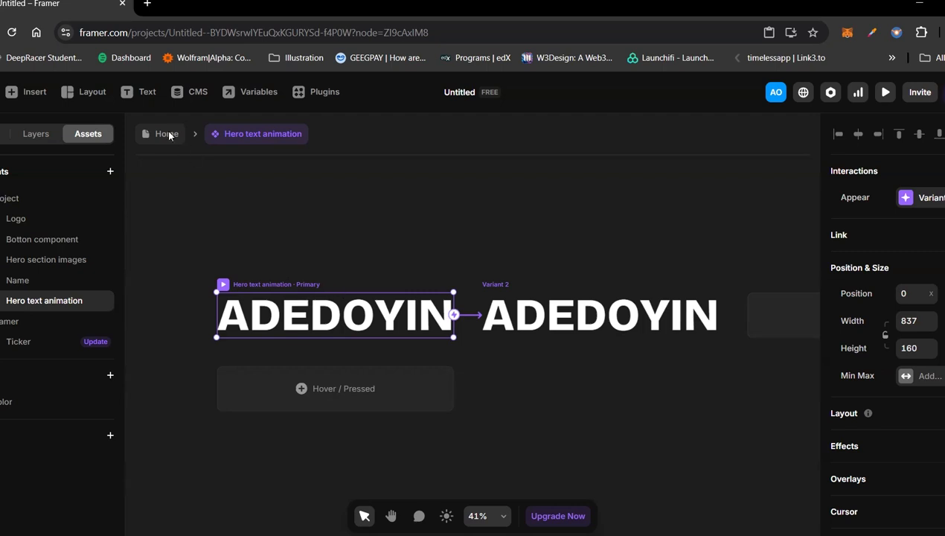
Step: Return to the Home page and delete the pasted headline frame above the Desktop breakpoint
double_click(338, 201)
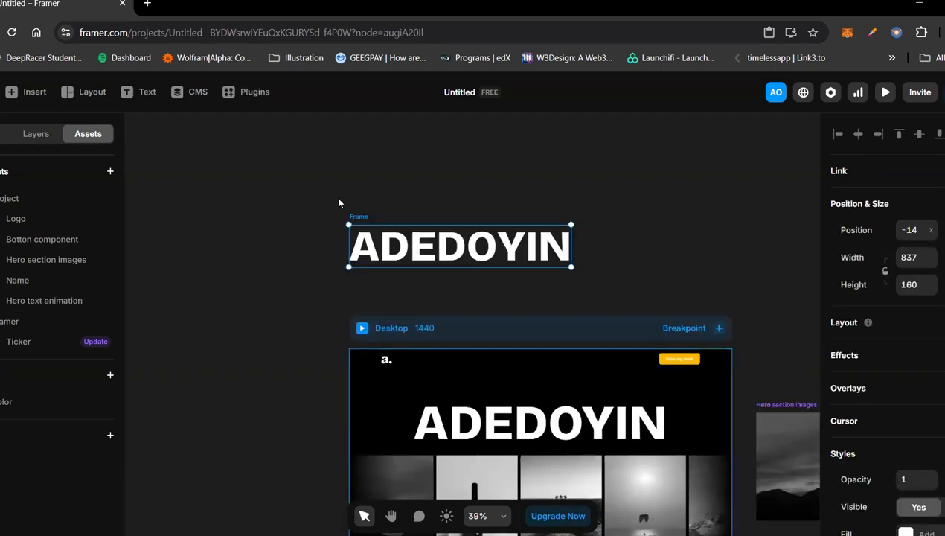
scroll(434, 278, "down", 1)
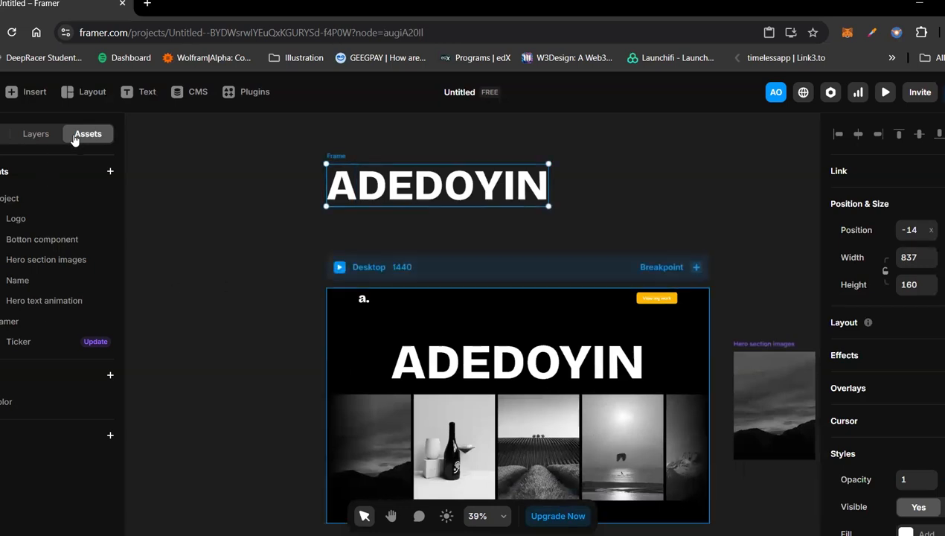
key("Delete")
Step: Replace the Hero section's name headline on Home with an instance of the Hero text animation component from the assets
left_click_drag(25, 299, 319, 175)
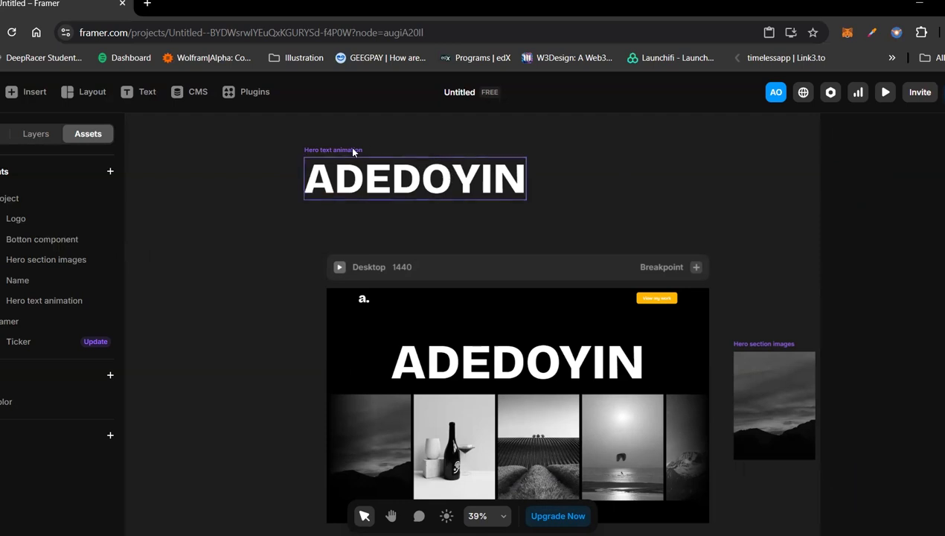
left_click_drag(355, 177, 448, 203)
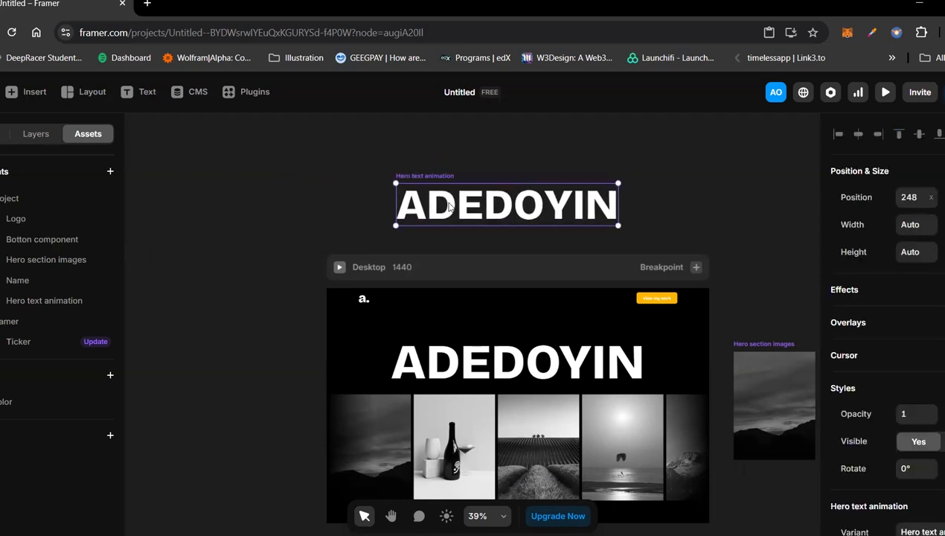
key("Delete")
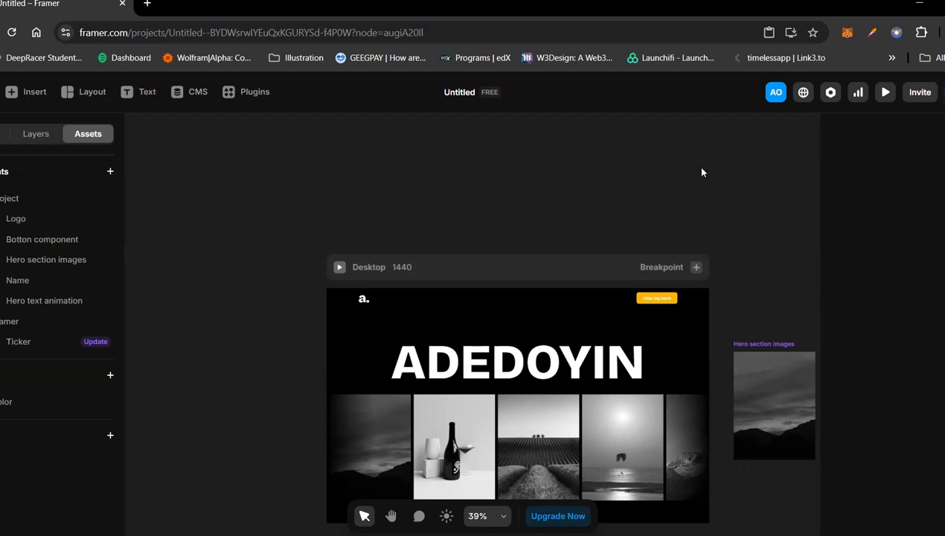
left_click(529, 357)
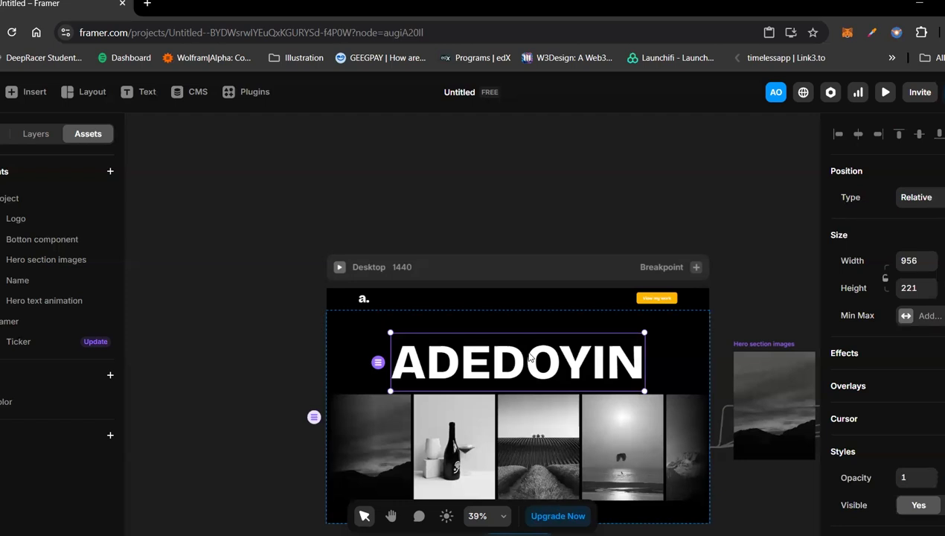
key("ctrl+z")
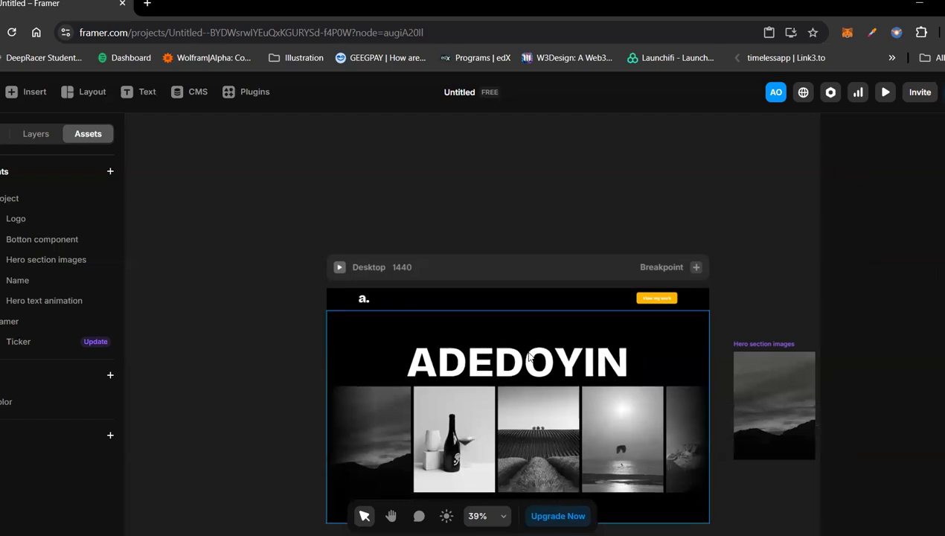
Step: Preview the Home page's Desktop breakpoint to check the name headline animation above the ticker
left_click(355, 266)
left_click(340, 268)
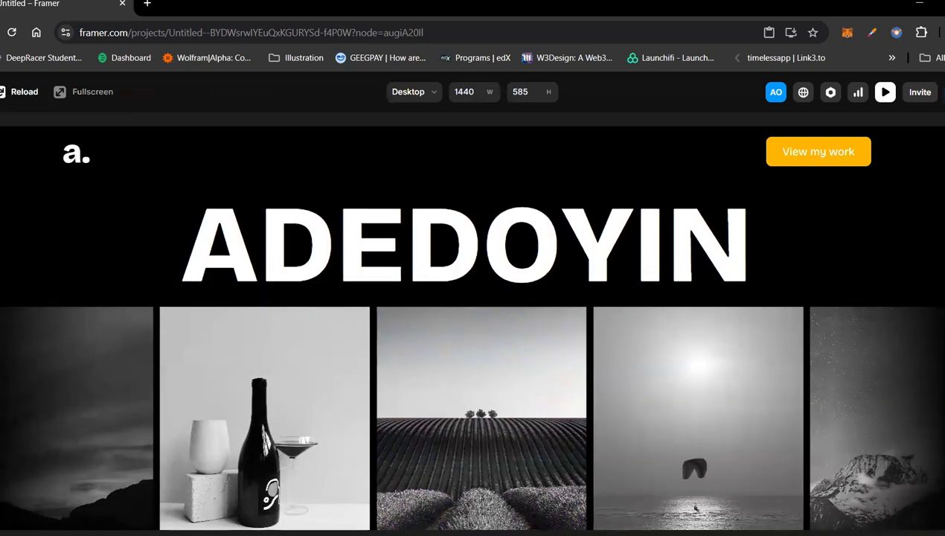
key("Escape")
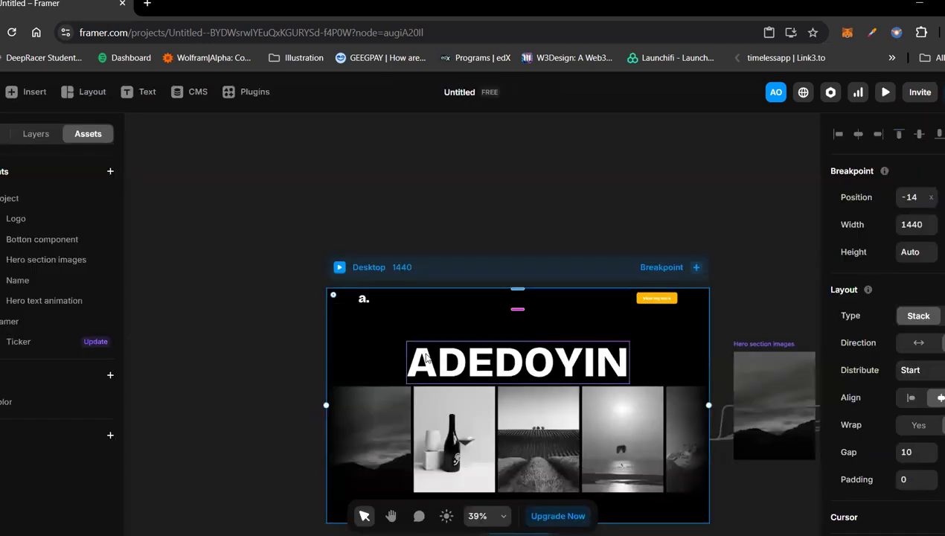
Step: Open the Hero headline component and set a 0.5 s delay on its primary variant's Appear interaction, keeping Variant 2 as target
left_click(426, 358)
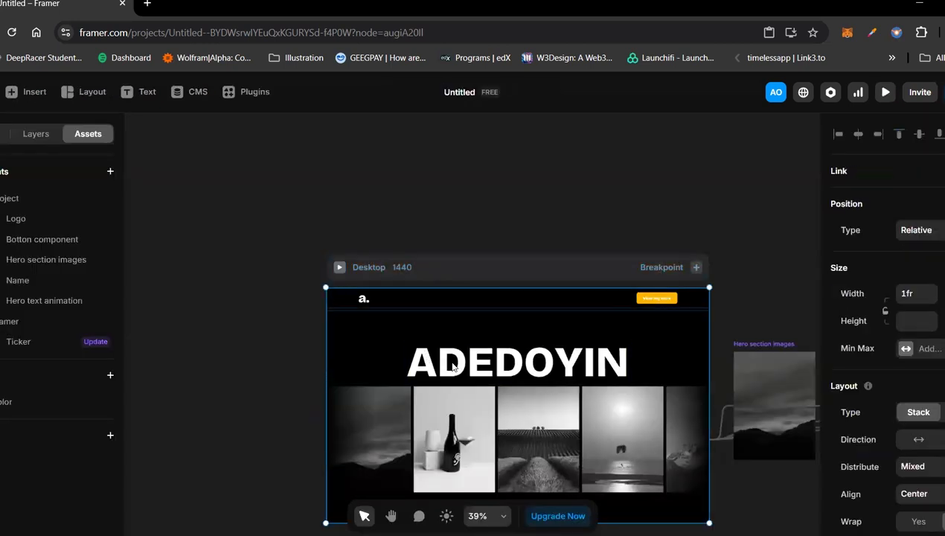
double_click(453, 366)
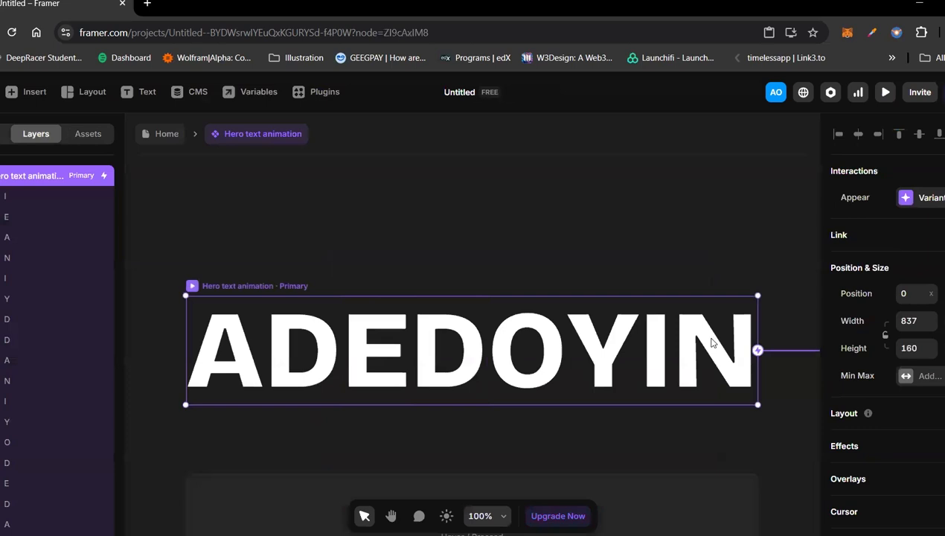
left_click(923, 203)
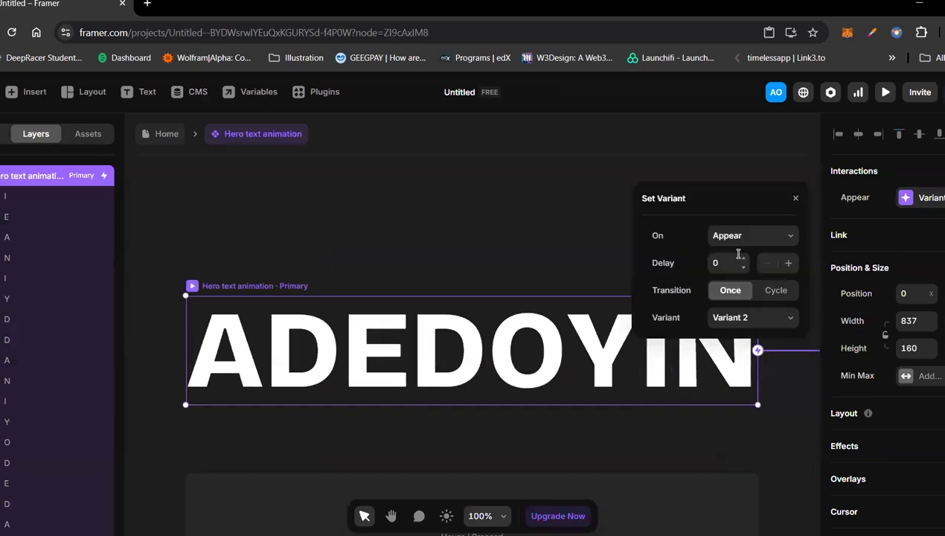
left_click(746, 320)
left_click(744, 320)
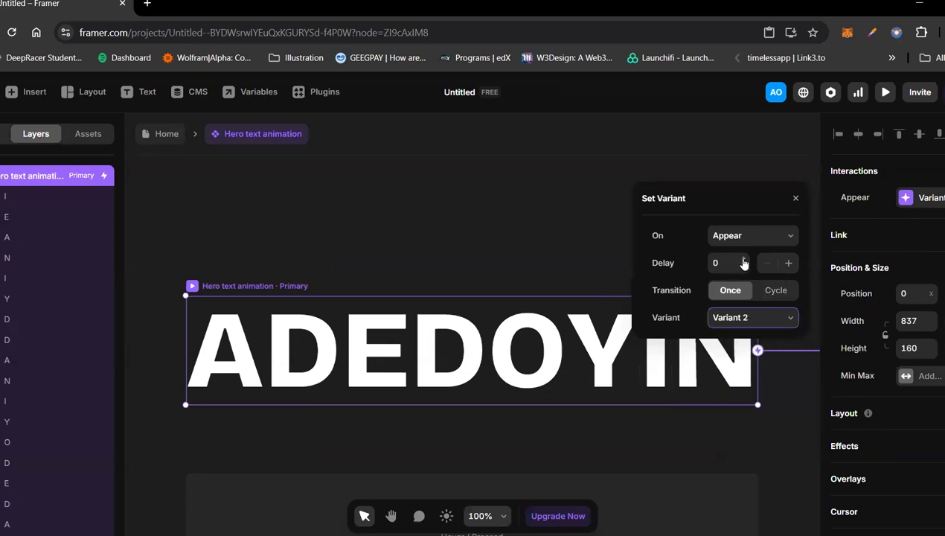
left_click(743, 259)
left_click(743, 260)
left_click(744, 260)
left_click(744, 260)
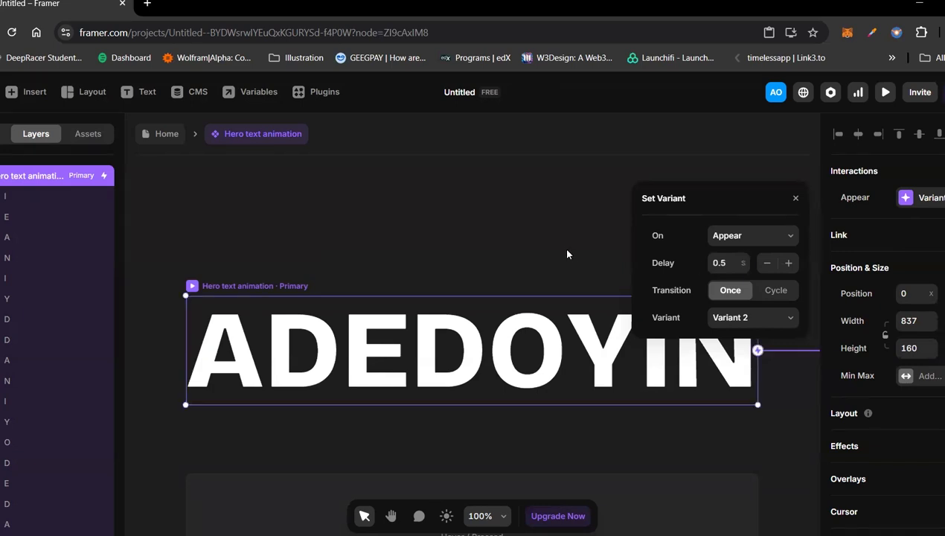
Step: Base the primary variant's Spring transition on Physics and set its stiffness to 200
scroll(885, 390, "down", 4)
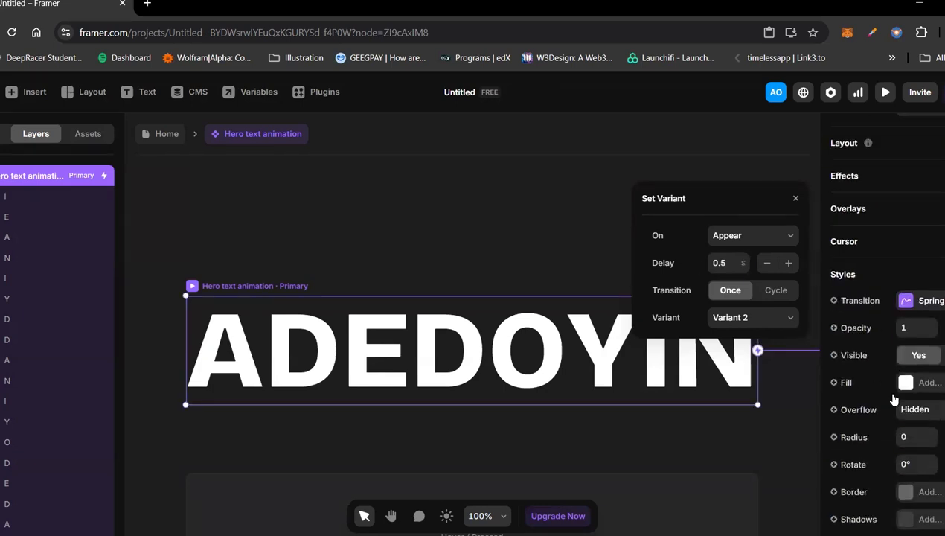
left_click(926, 304)
left_click(773, 379)
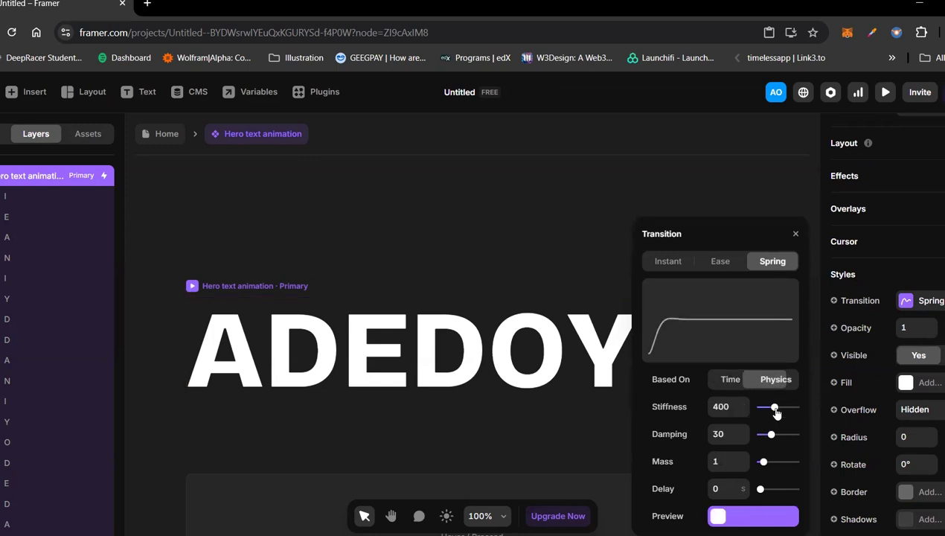
left_click(728, 408)
type("20")
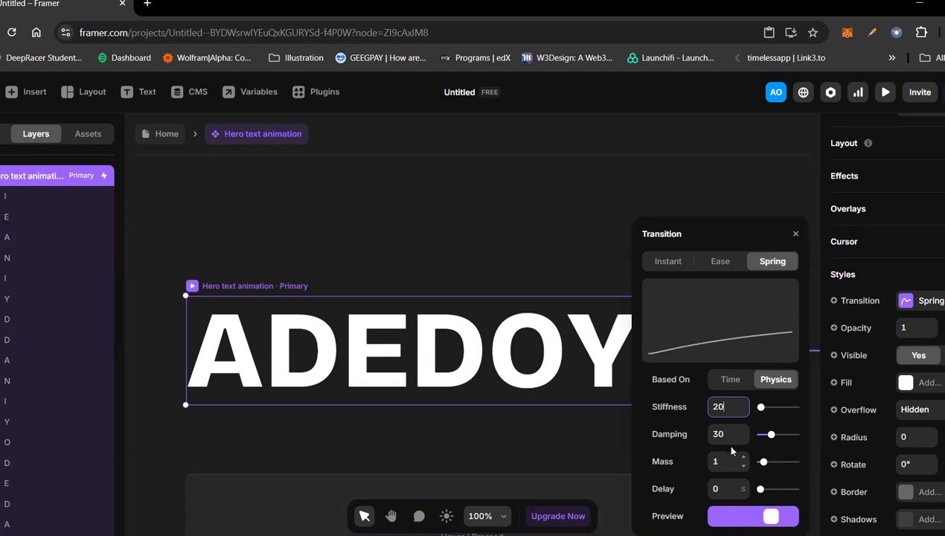
type("0")
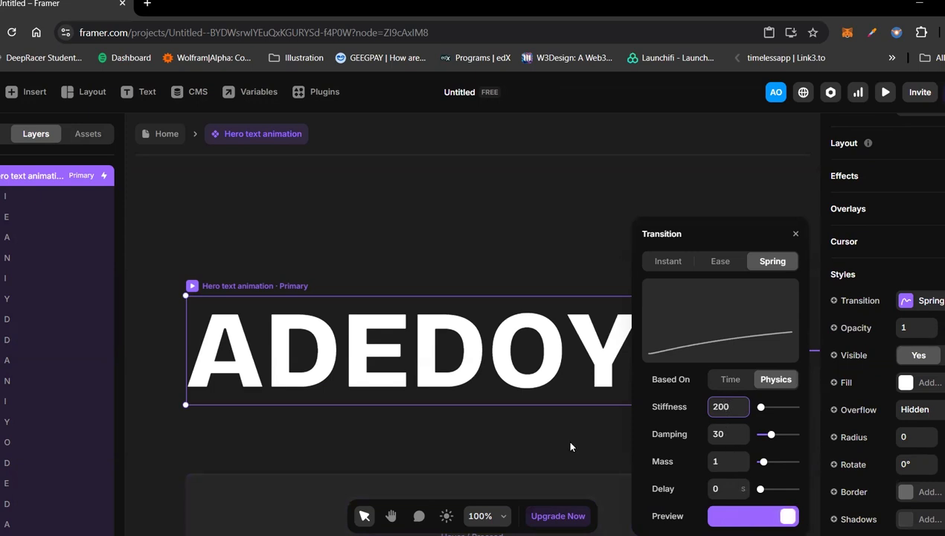
left_click(725, 436)
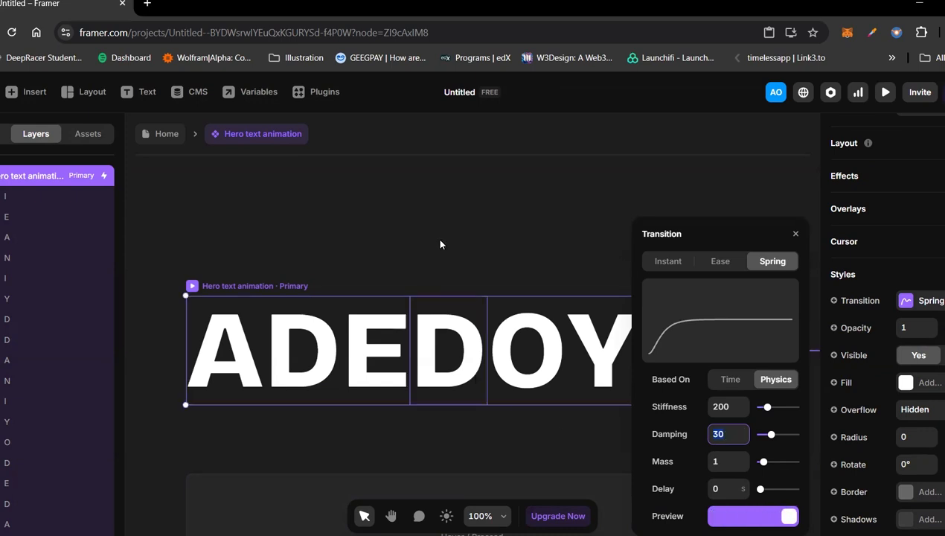
Step: Return to the Home page and preview the Desktop breakpoint, reloading it to replay the headline animation
left_click(162, 134)
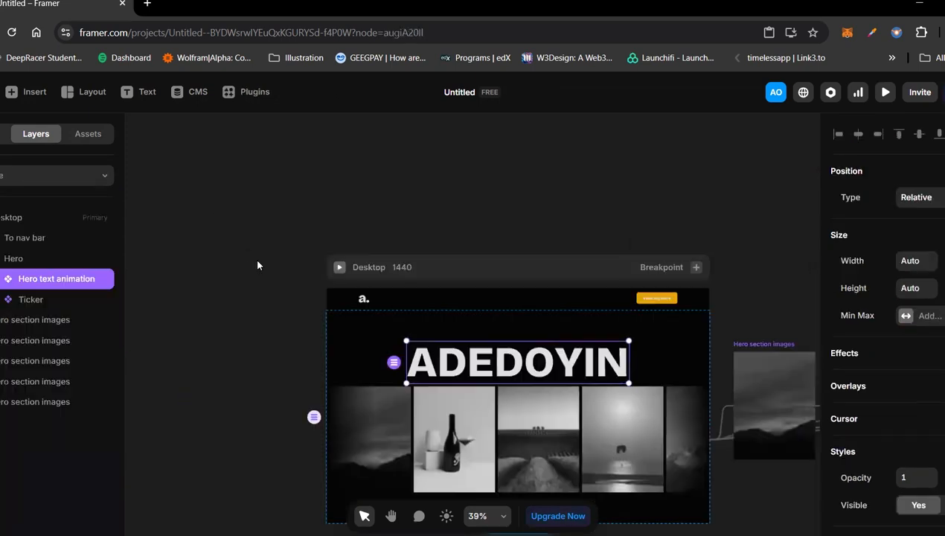
left_click(339, 267)
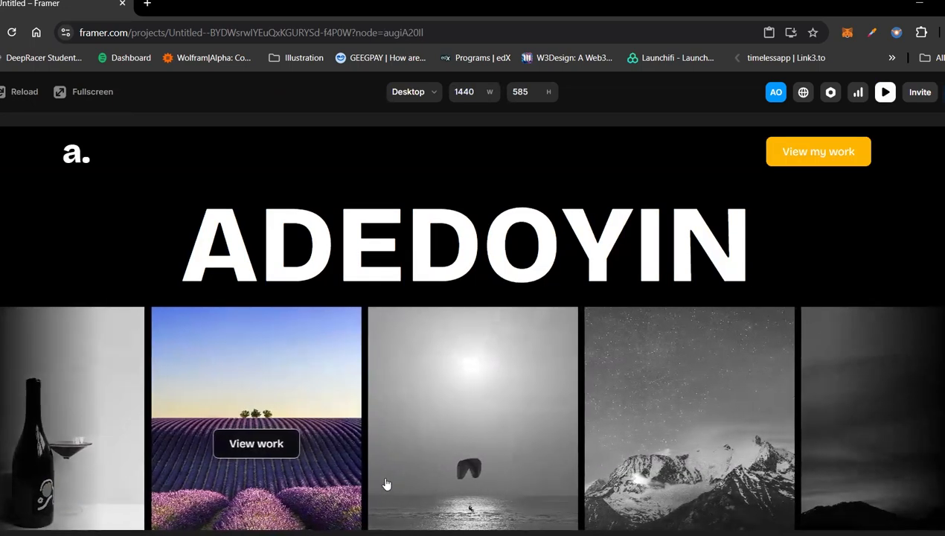
left_click(21, 93)
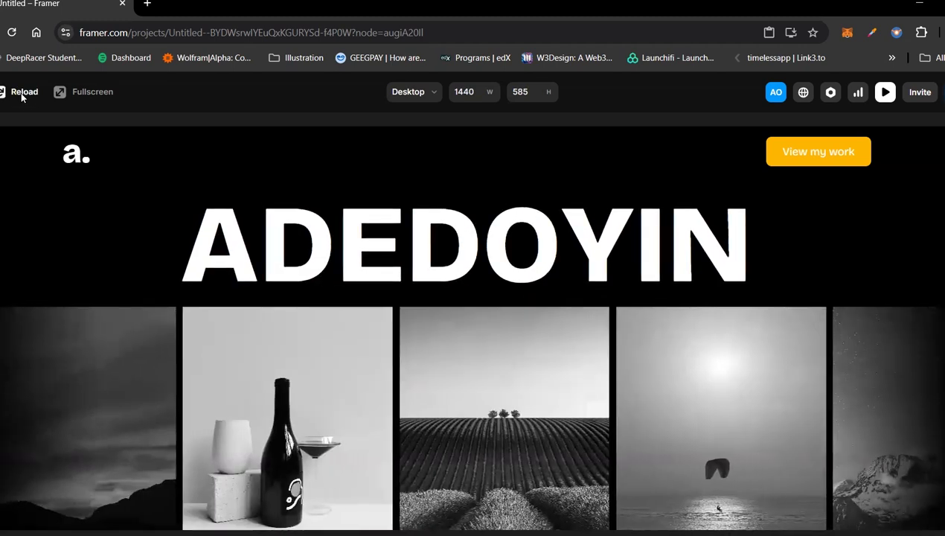
left_click(21, 93)
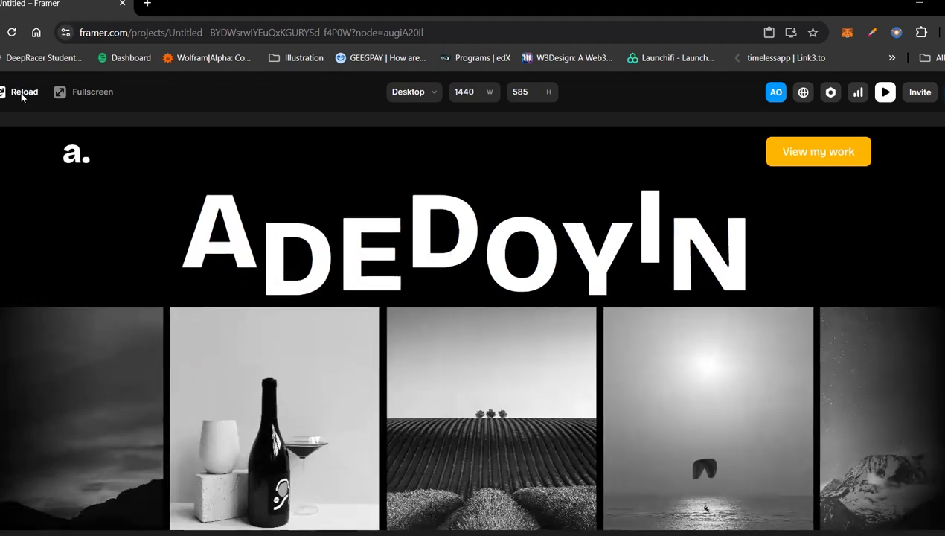
left_click(22, 93)
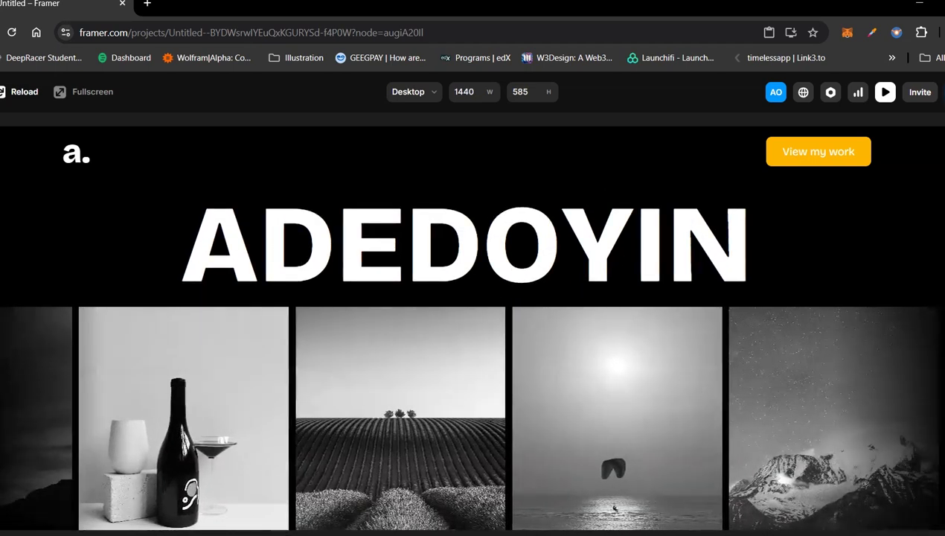
key("Escape")
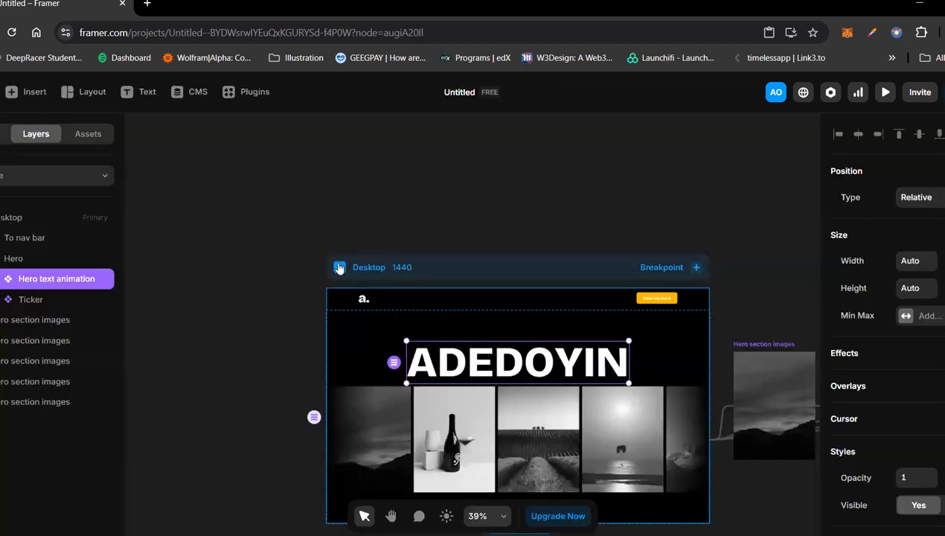
left_click(339, 268)
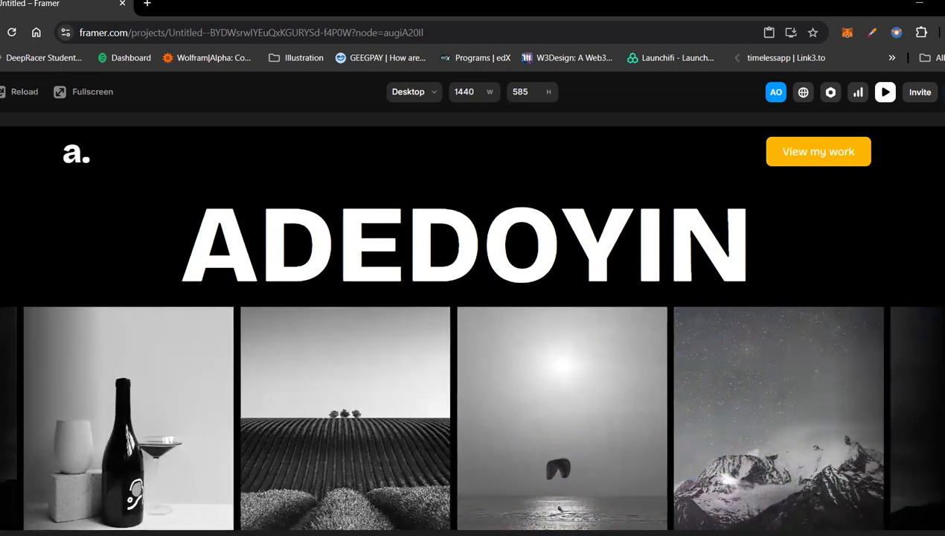
key("Escape")
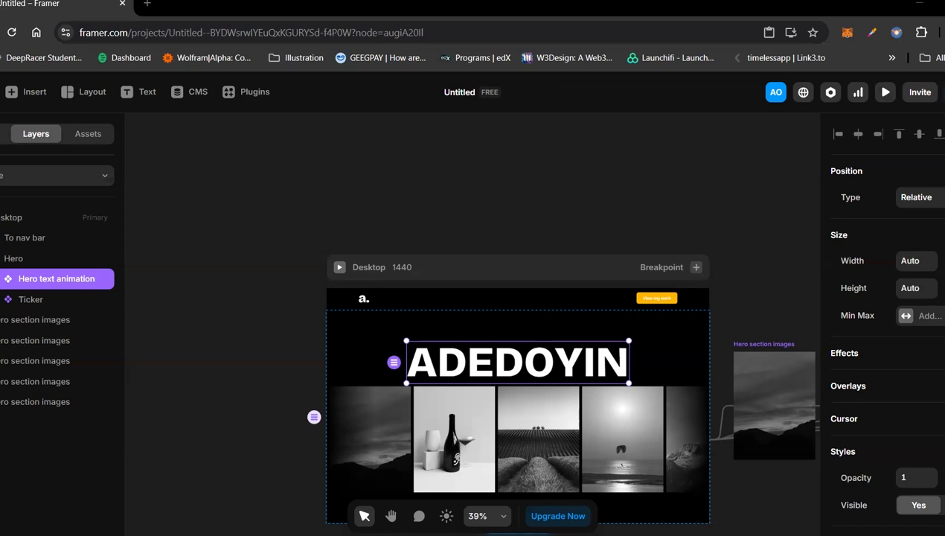
Step: Preview the desktop page, replay it twice to watch the hero text animation, and return to the canvas
left_click(339, 266)
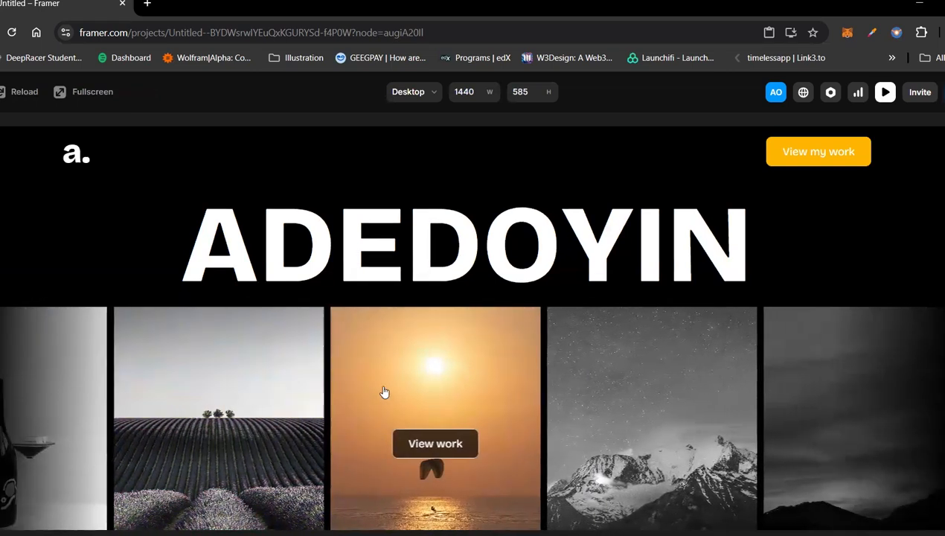
left_click(12, 95)
left_click(12, 97)
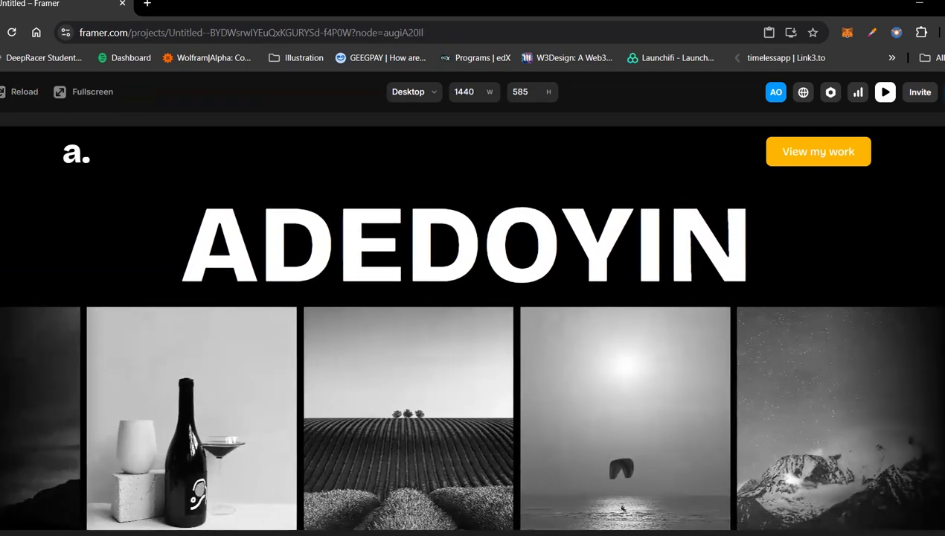
key("Escape")
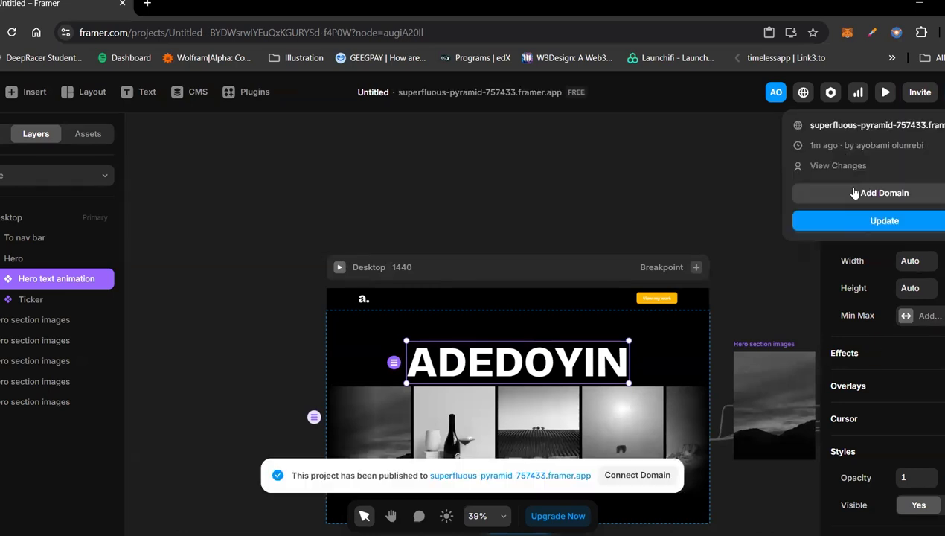
Step: View the published site superfluous-pyramid-757433.framer.app in the browser and return to the project editor
left_click(869, 126)
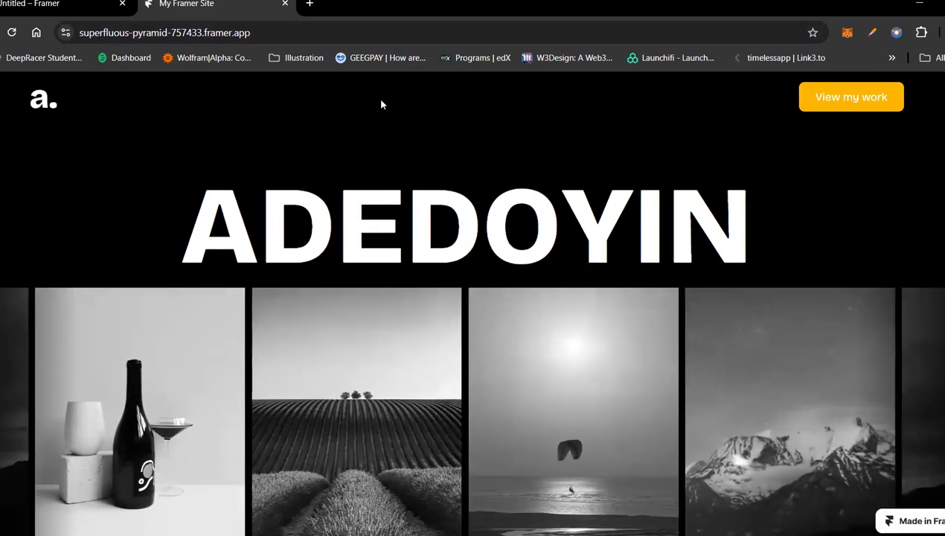
left_click(20, 9)
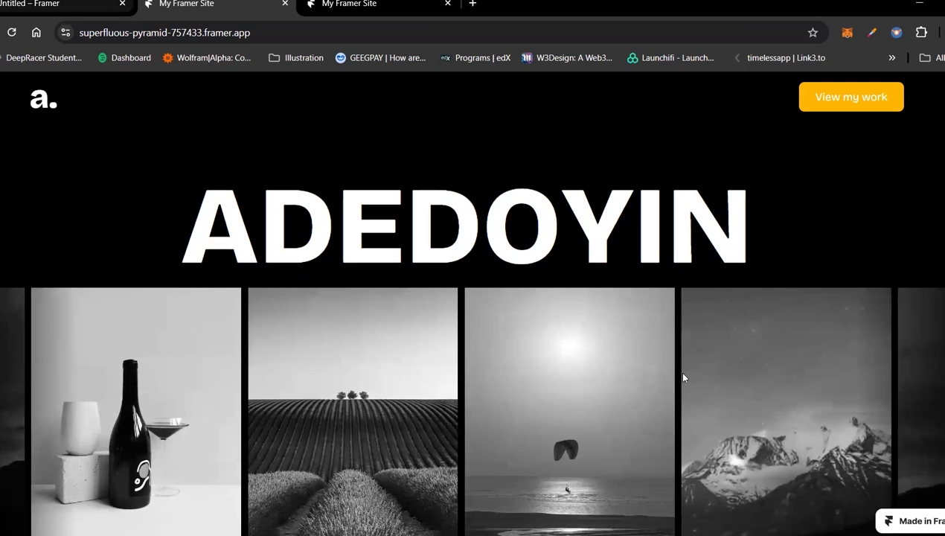
key("ctrl+shift+Tab")
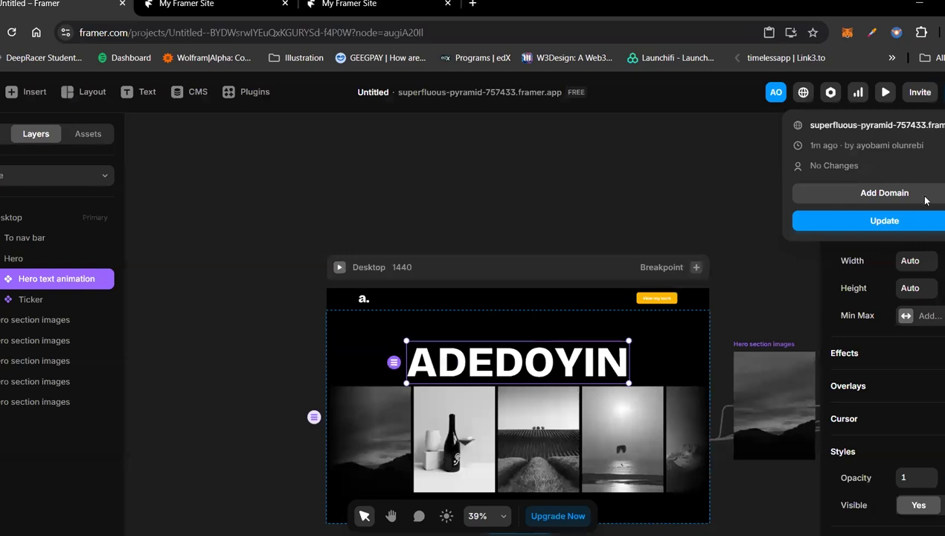
Step: Open the Hero text animation component, enter 0 for the primary variant's setting, and go back to the Home page
double_click(588, 364)
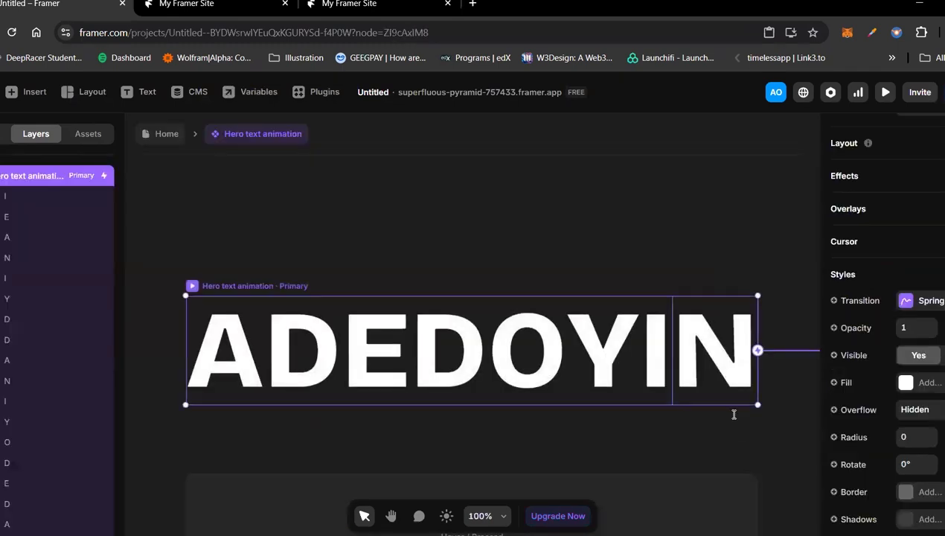
left_click(922, 198)
left_click(727, 261)
type("0")
left_click(159, 140)
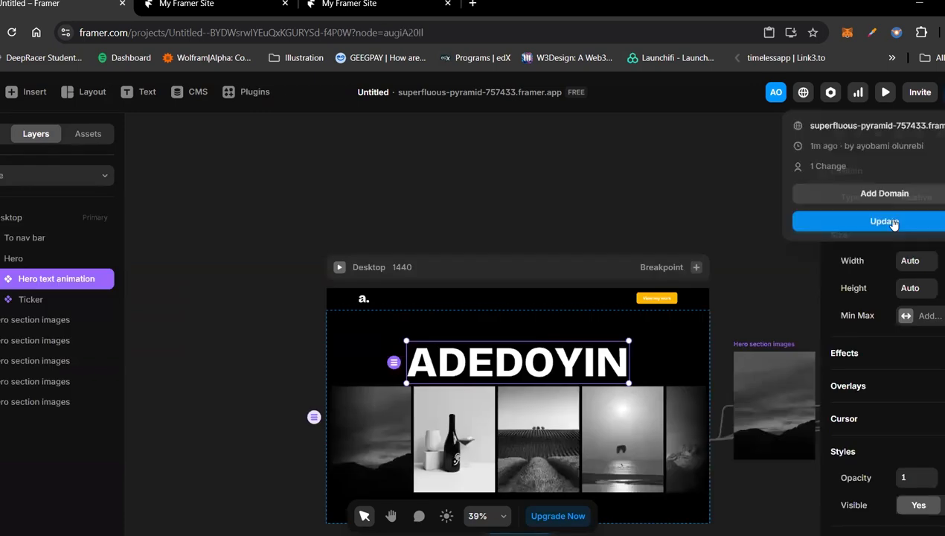
Step: Publish the site update and reload the live page several times to check the hero text animation
left_click(890, 225)
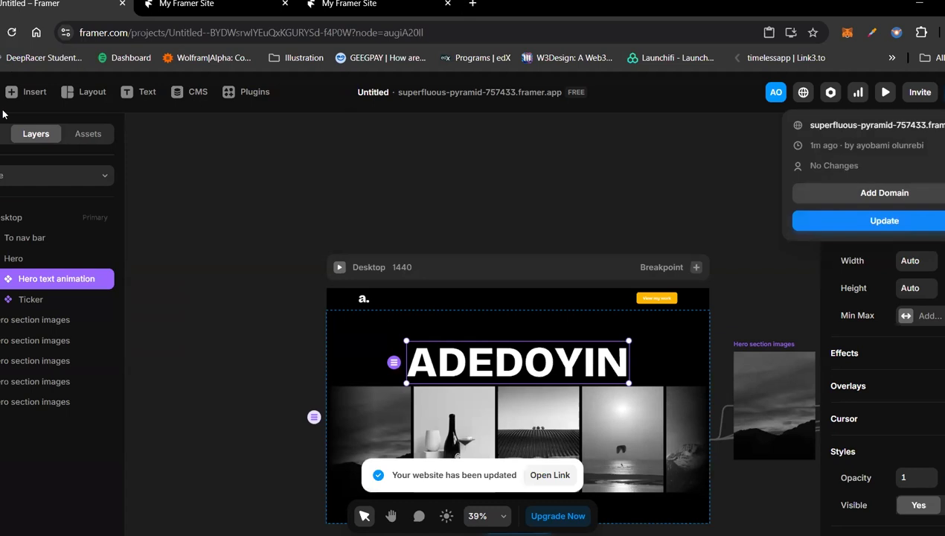
key("ctrl+Tab")
key("ctrl+r")
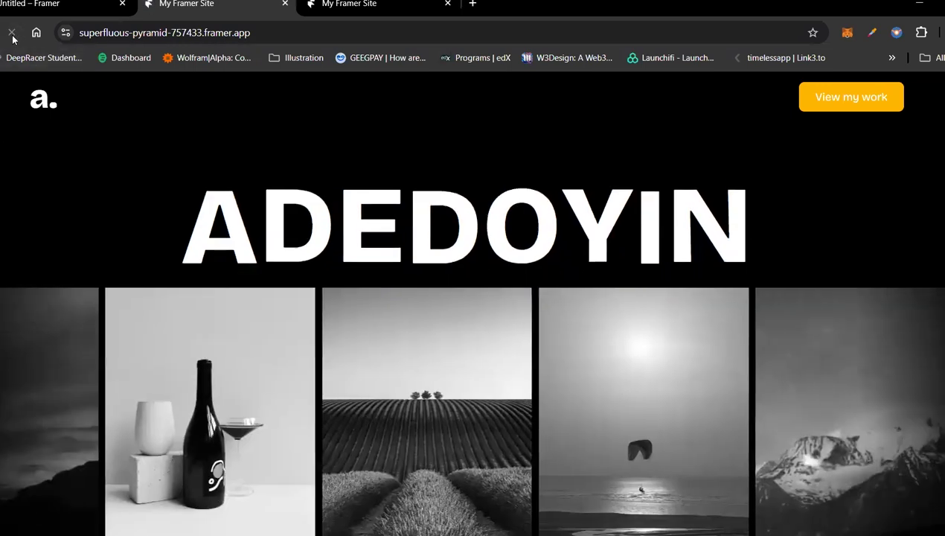
left_click(12, 34)
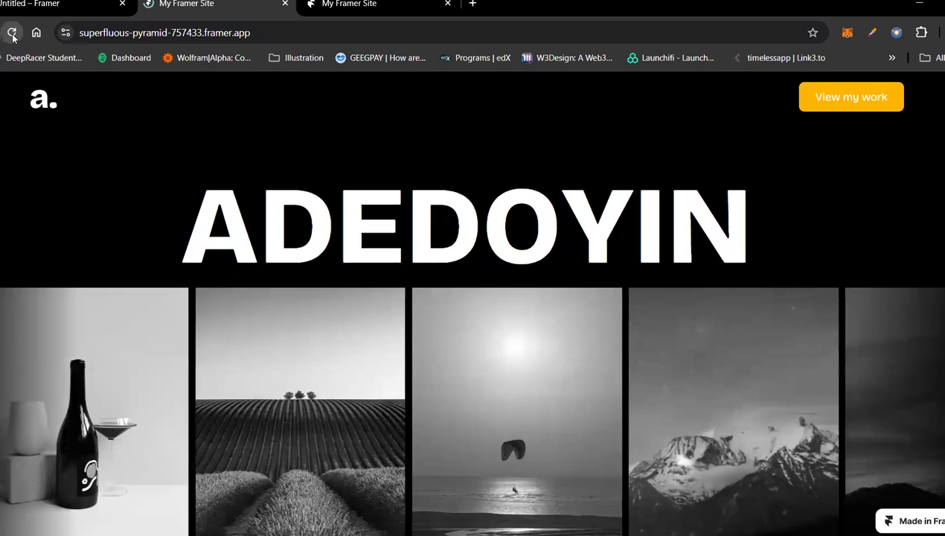
left_click(12, 35)
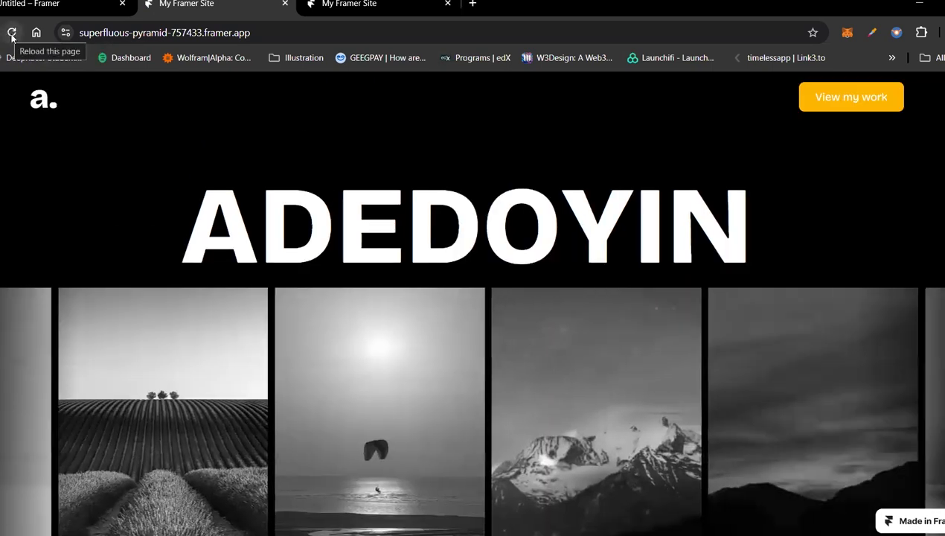
left_click(12, 33)
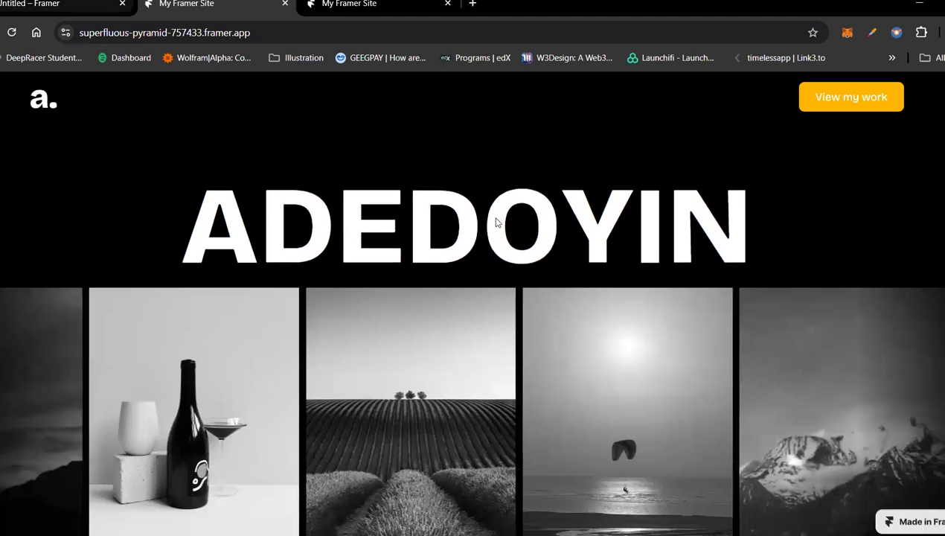
key("ctrl+shift+Tab")
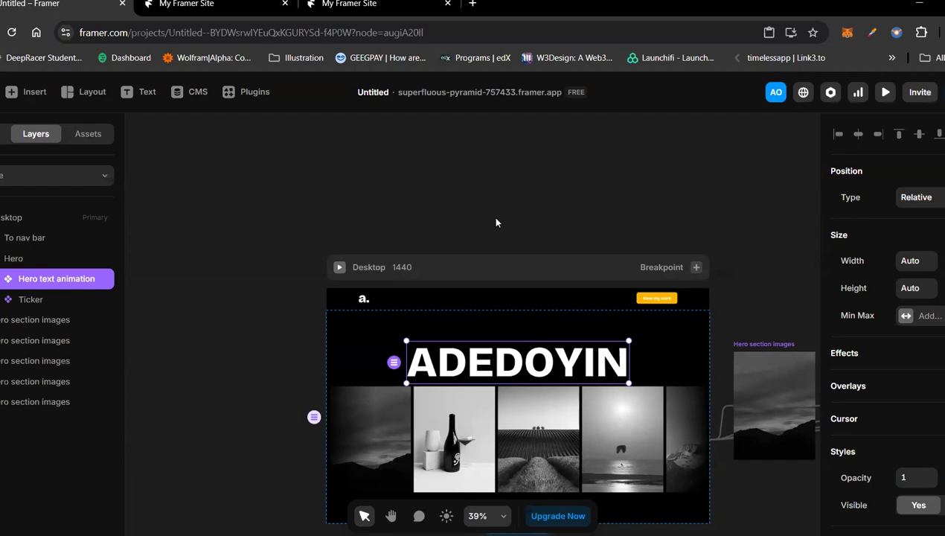
Step: Add a text layer above the Desktop frame with the placeholder text "hjljhlhlhahldclc mnclcl"
left_click(255, 162)
key("t")
left_click(284, 165)
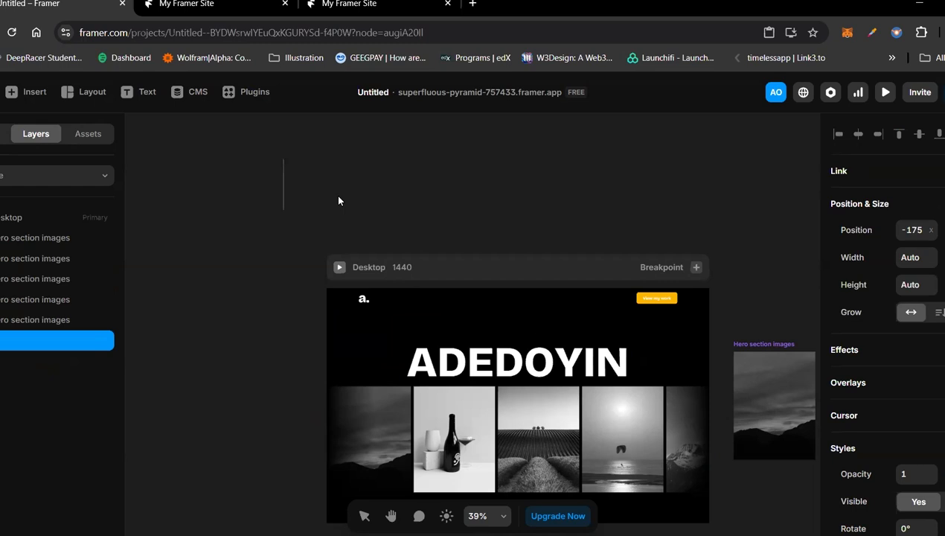
type("hjljhlhlha")
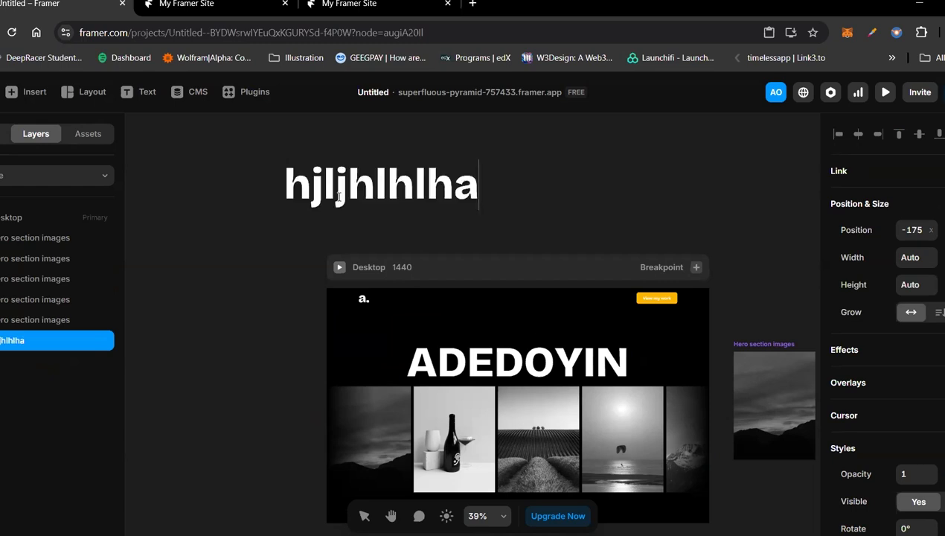
type("hldclc mnclcl")
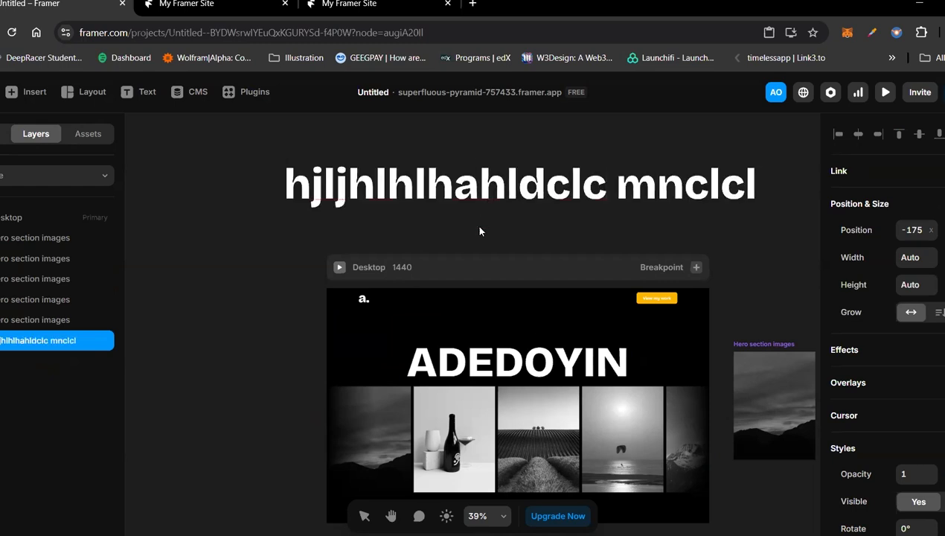
key("Escape")
Step: Set the placeholder text's font size to 24 and its weight to Regular
scroll(303, 170, "up", 4)
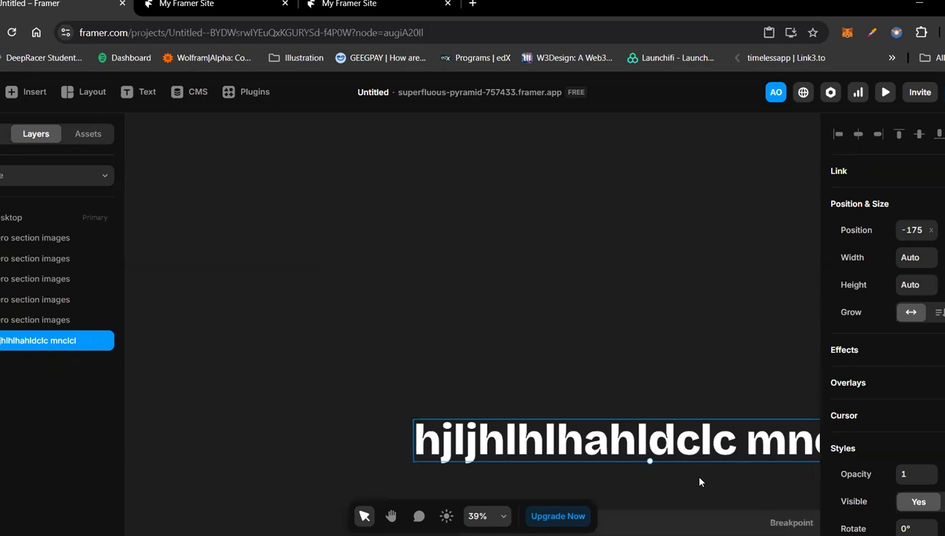
scroll(693, 472, "down", 2)
scroll(878, 357, "down", 5)
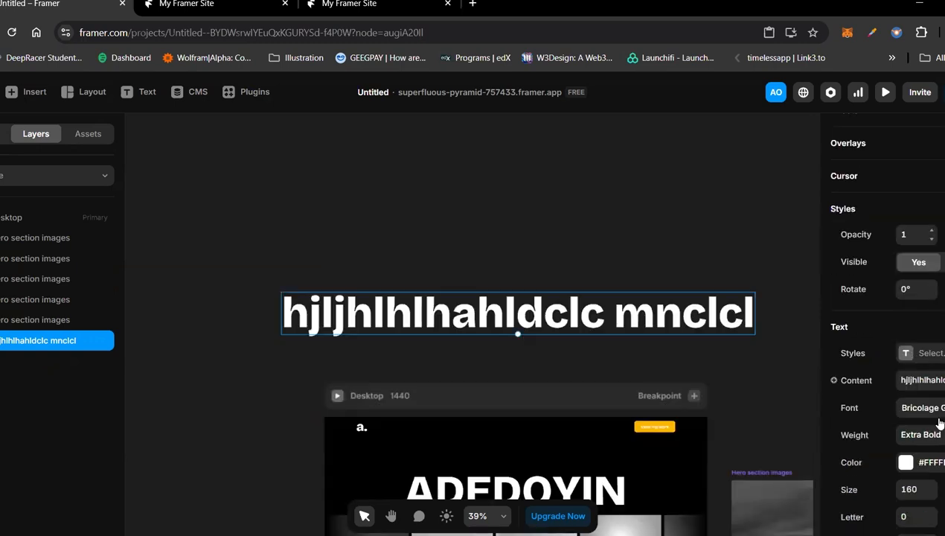
left_click(913, 485)
type("24")
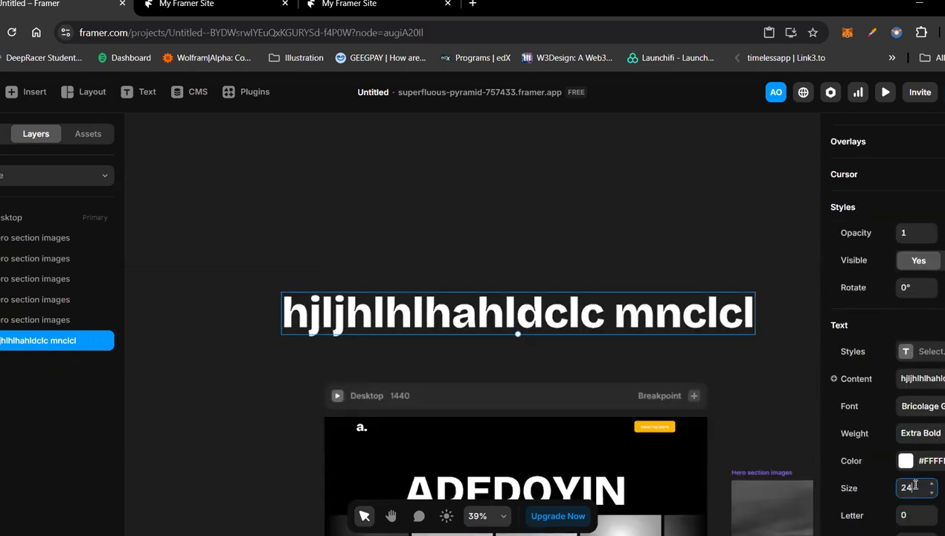
key("Return")
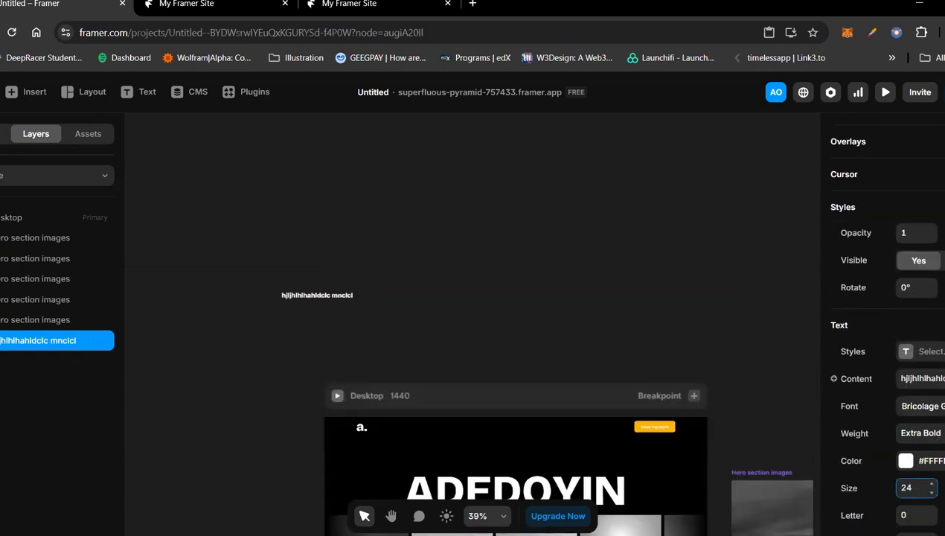
left_click(938, 435)
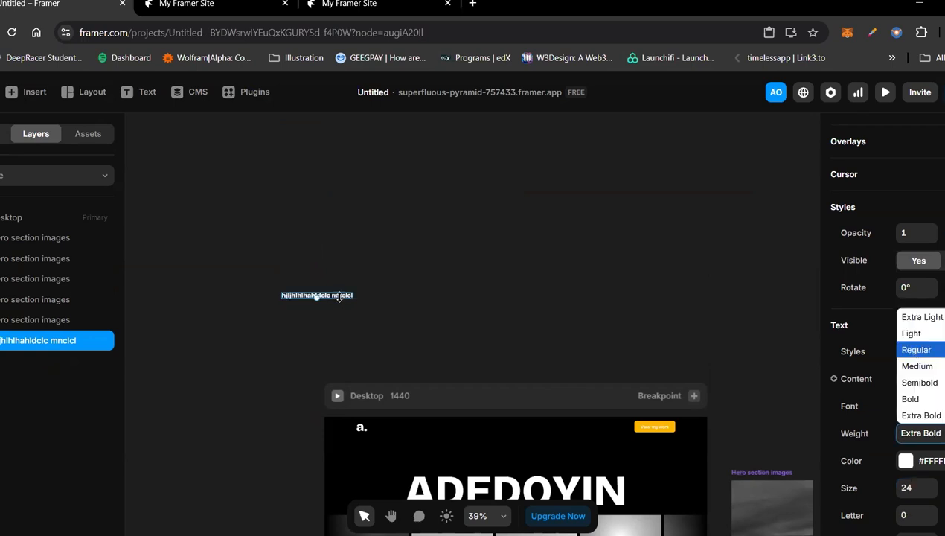
key("Return")
Step: Move the placeholder text into the Hero section, between the large heading and the image ticker
left_click_drag(338, 296, 513, 454)
left_click_drag(567, 511, 633, 508)
scroll(553, 456, "down", 4)
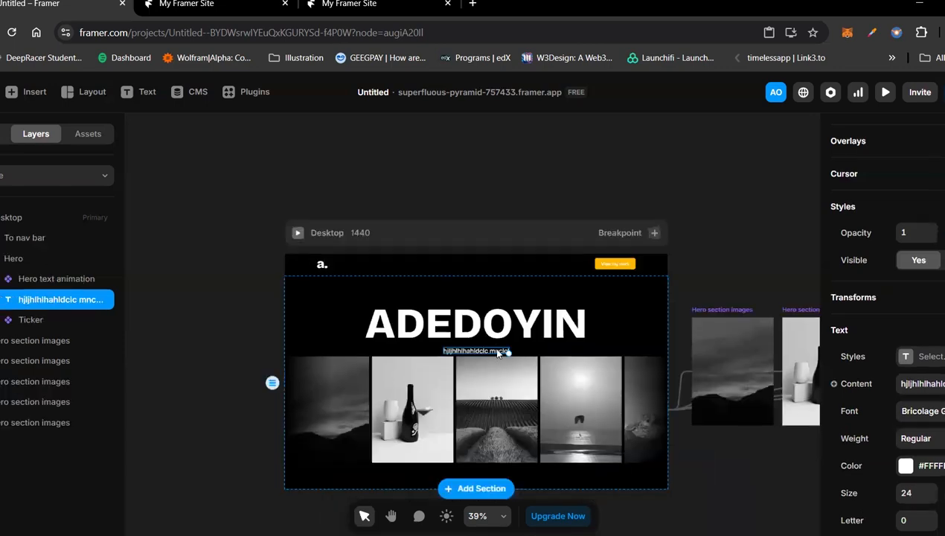
Step: Repeat the placeholder line so that the text under the hero heading fills three lines
double_click(497, 350)
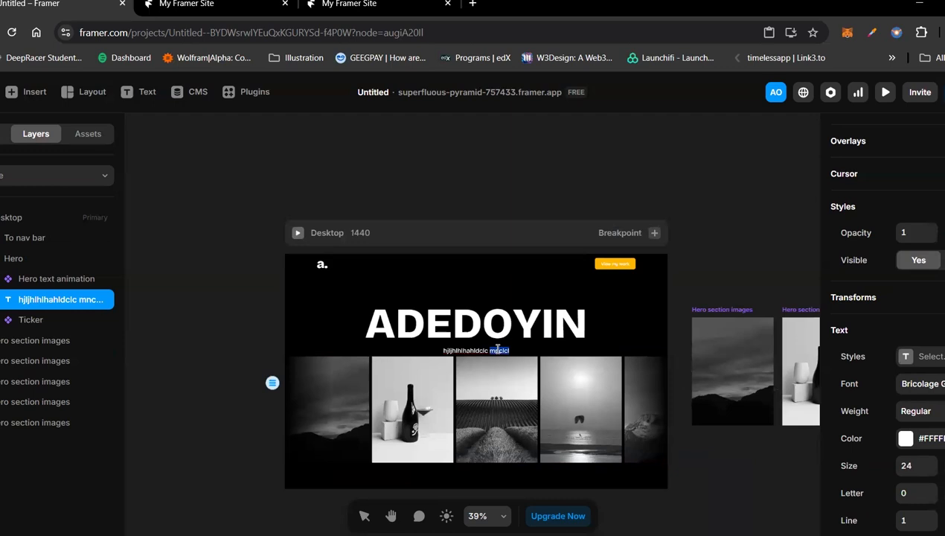
key("ctrl+a")
key("ctrl+c")
left_click(498, 349)
key("ctrl+v")
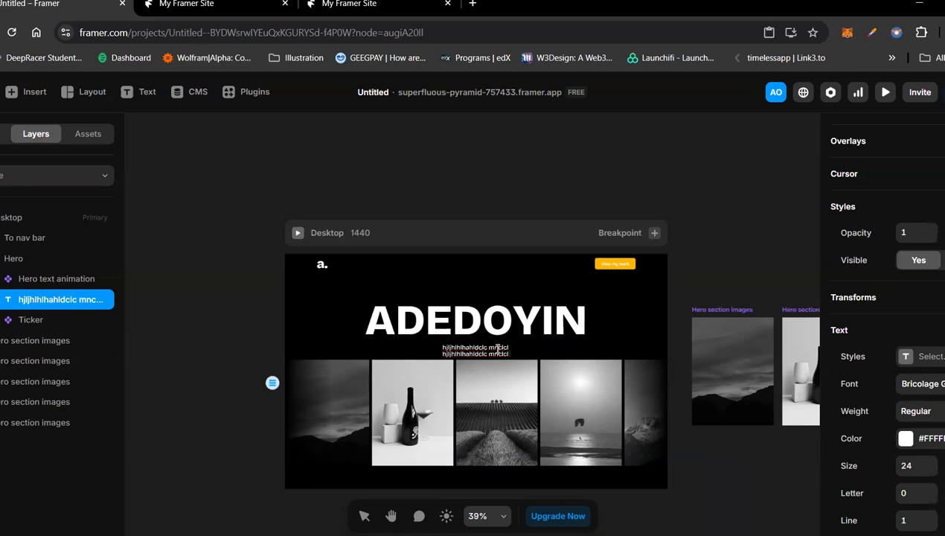
key("ctrl+v")
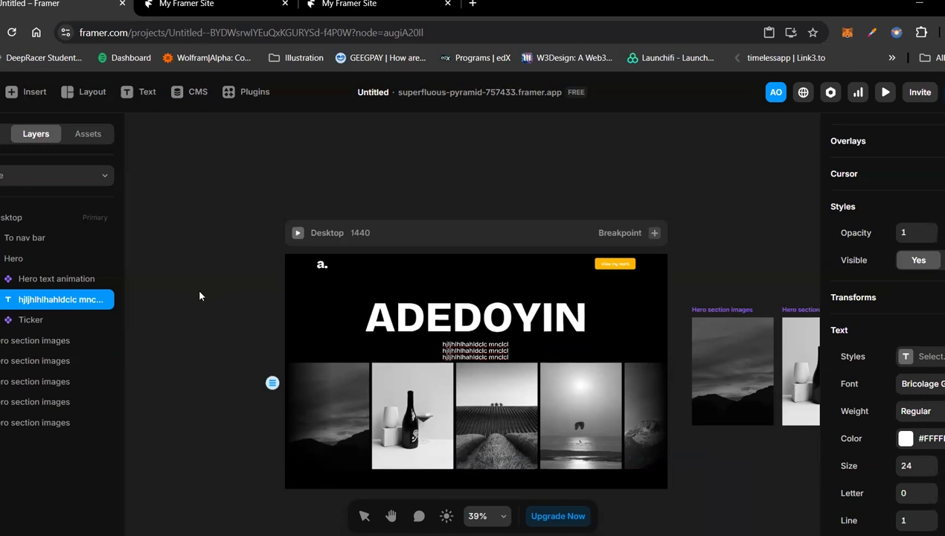
key("Escape")
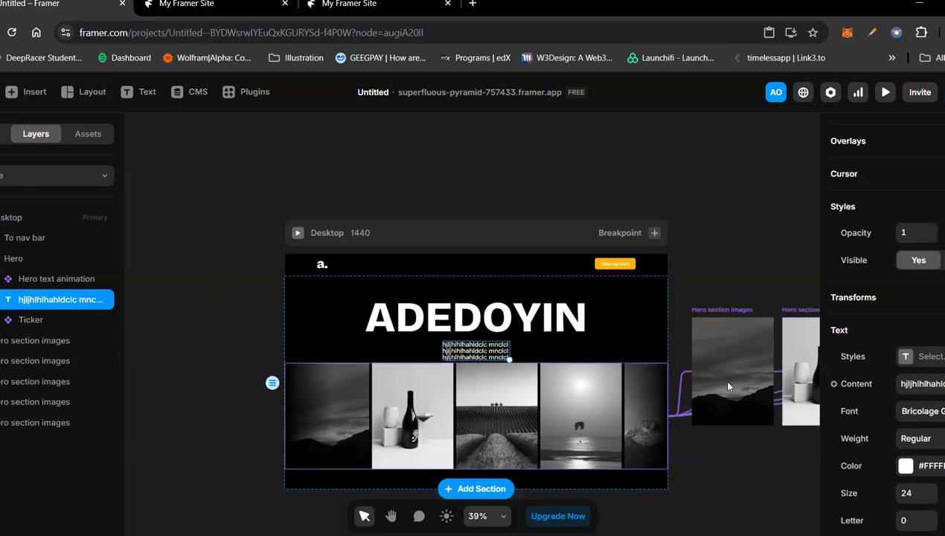
Step: Clear all the placeholder text from the text layer under the hero heading
scroll(897, 426, "up", 2)
scroll(885, 328, "up", 2)
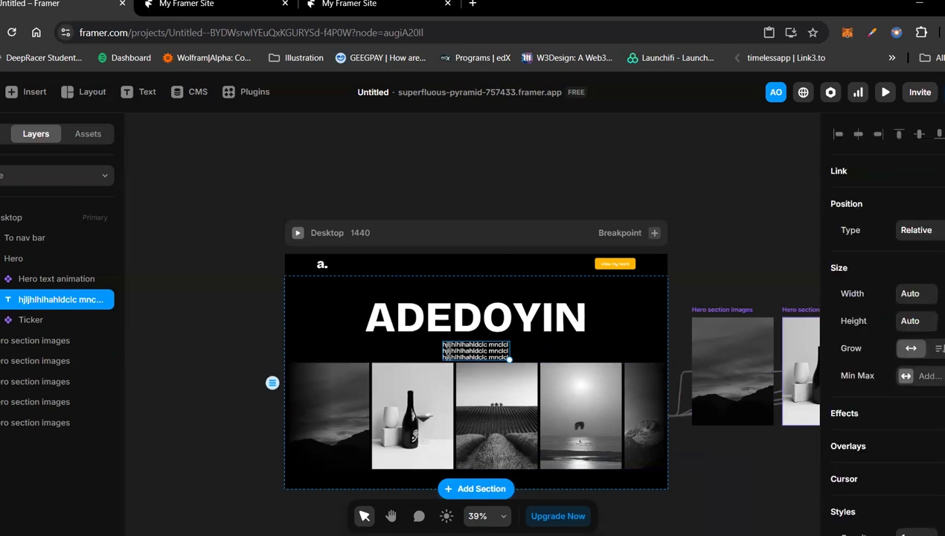
double_click(477, 344)
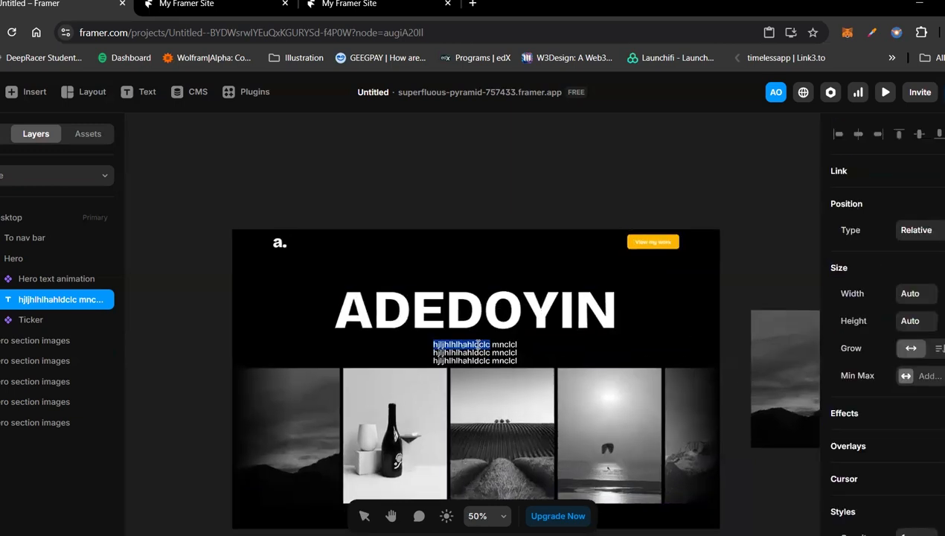
scroll(477, 344, "up", 5)
scroll(478, 344, "up", 2)
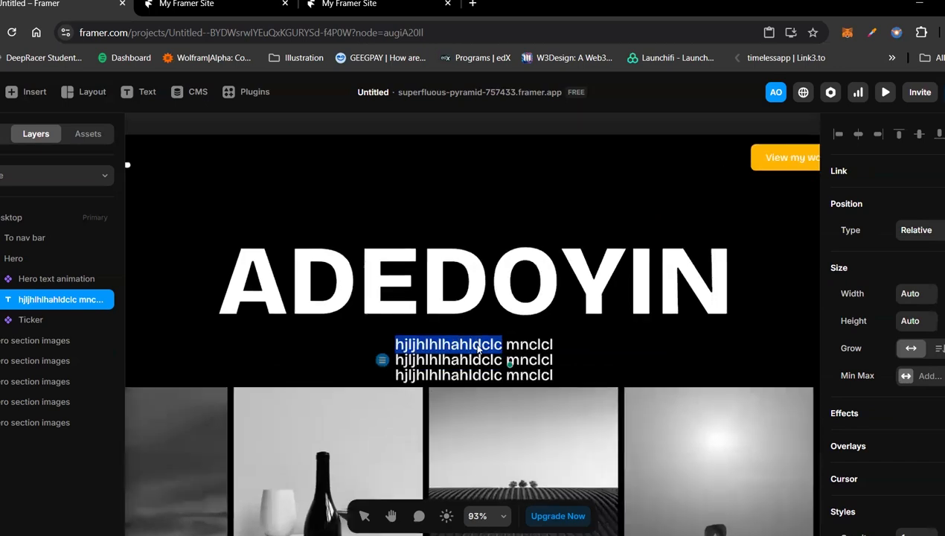
key("ctrl+a")
key("BackSpace")
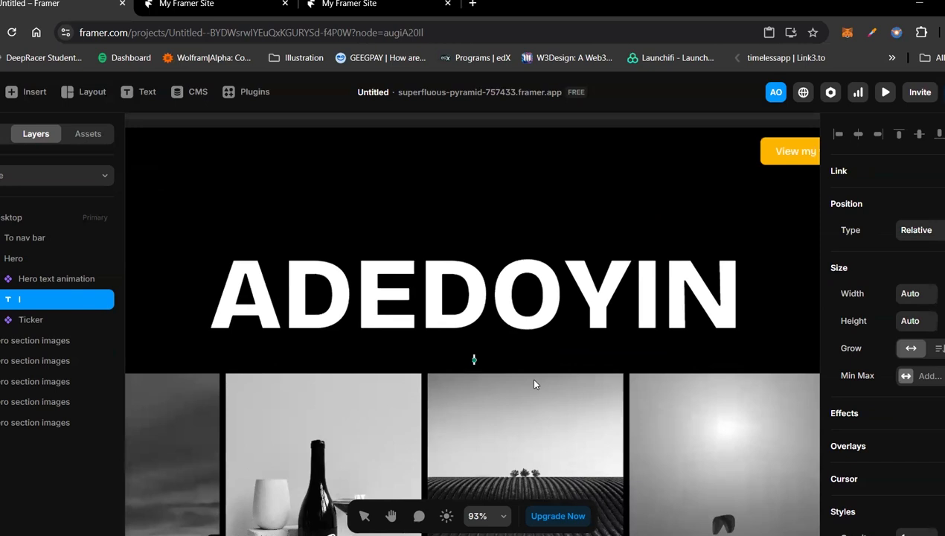
type("love d")
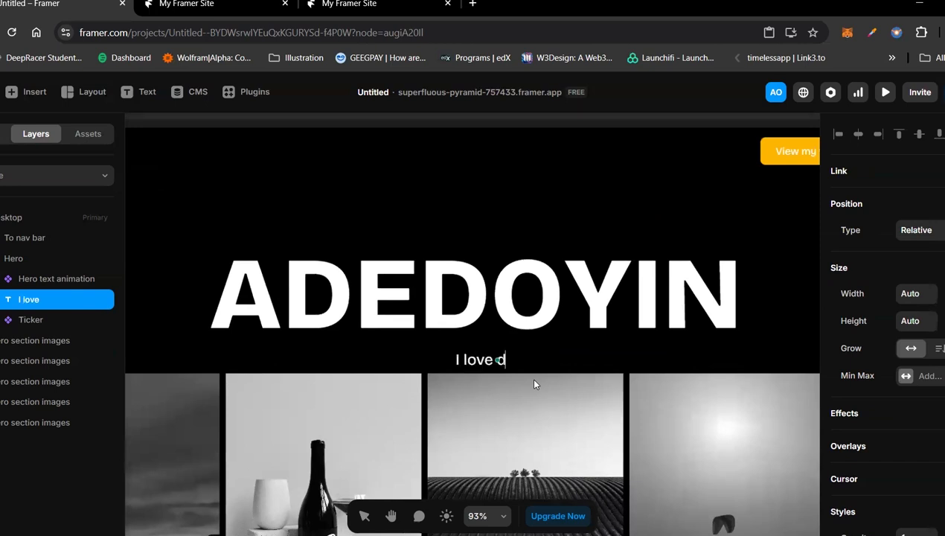
type("esign")
key("BackSpace")
key("BackSpace")
key("BackSpace")
key("BackSpace")
key("BackSpace")
key("BackSpace")
key("BackSpace")
key("BackSpace")
key("BackSpace")
key("BackSpace")
key("BackSpace")
key("BackSpace")
key("BackSpace")
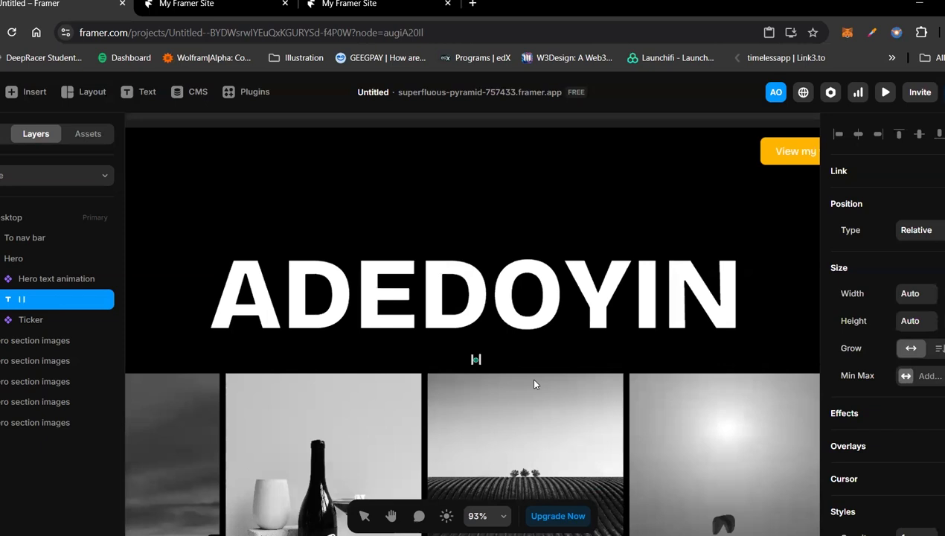
Step: Write "I design product digital product" in the text layer under the hero heading
type("I design product ")
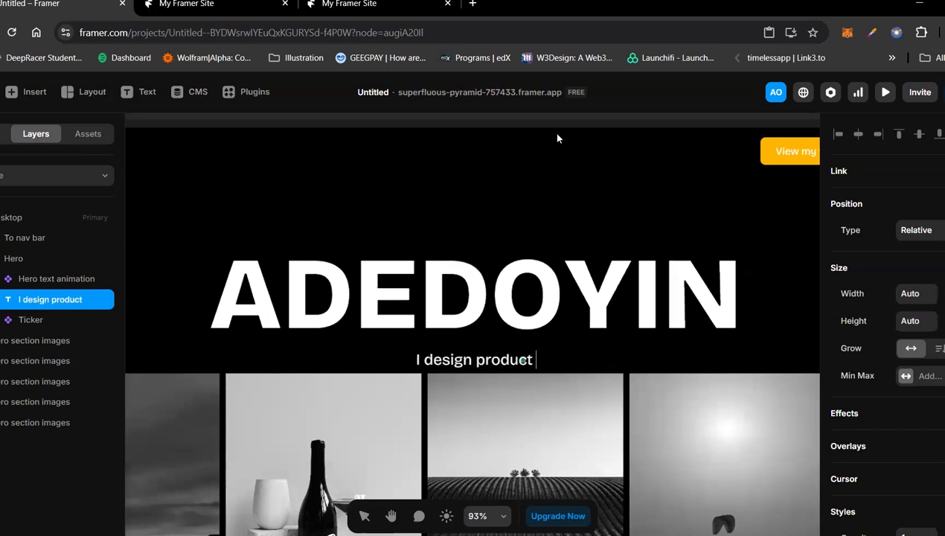
type("digital product")
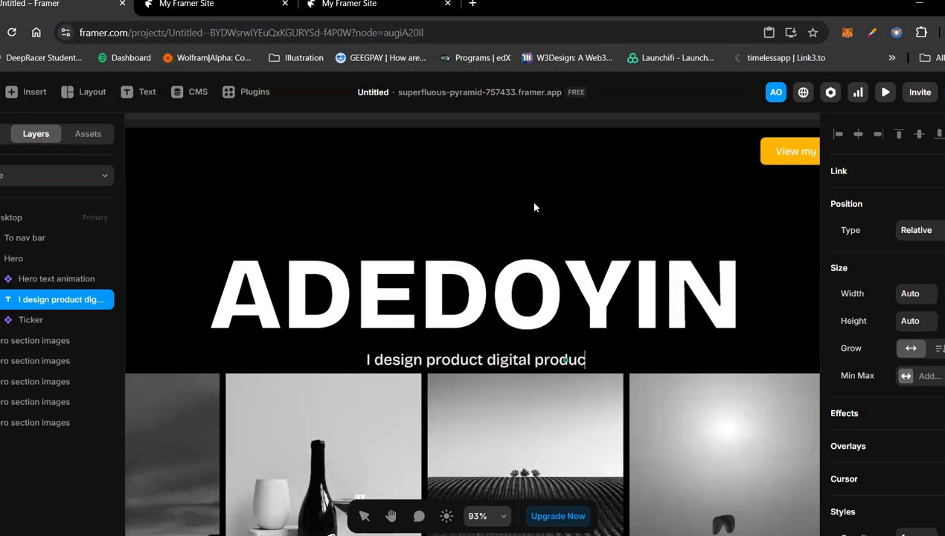
scroll(534, 207, "down", 2)
scroll(534, 207, "down", 3)
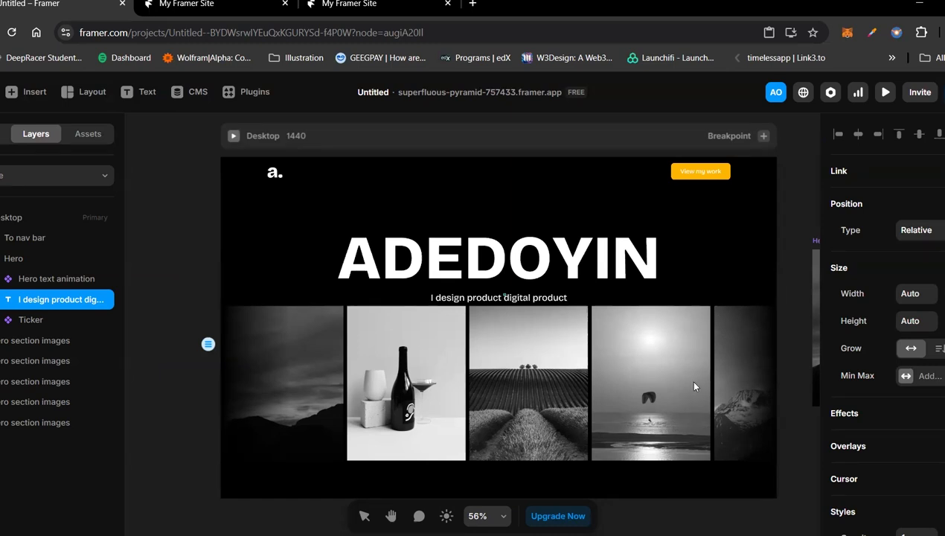
key("Escape")
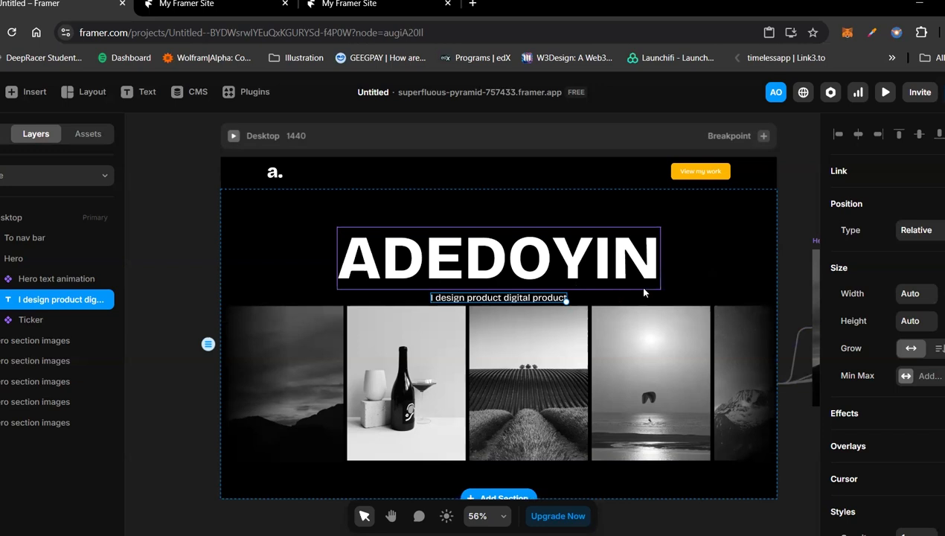
Step: Replace the hero subtitle with "I love to designing digital products for startups and large enterprises"
left_click(716, 274)
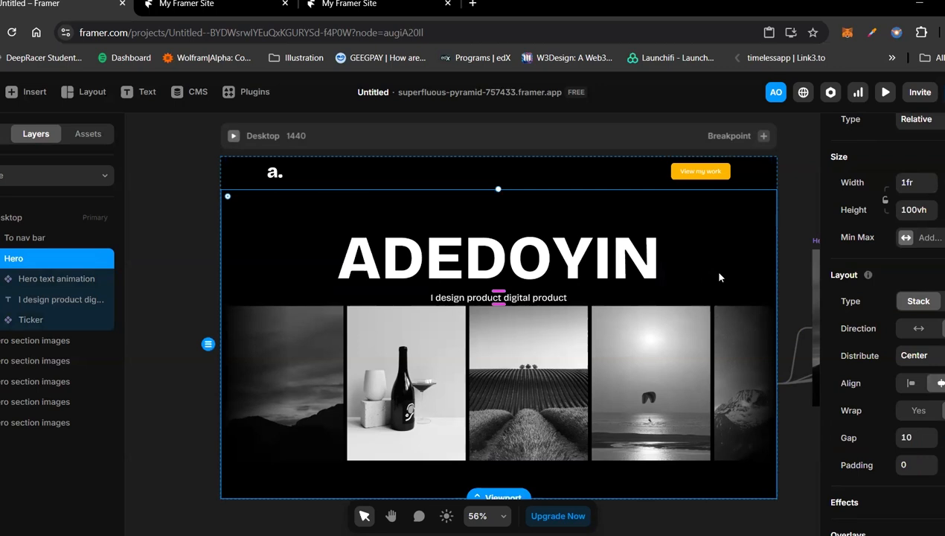
left_click(637, 177)
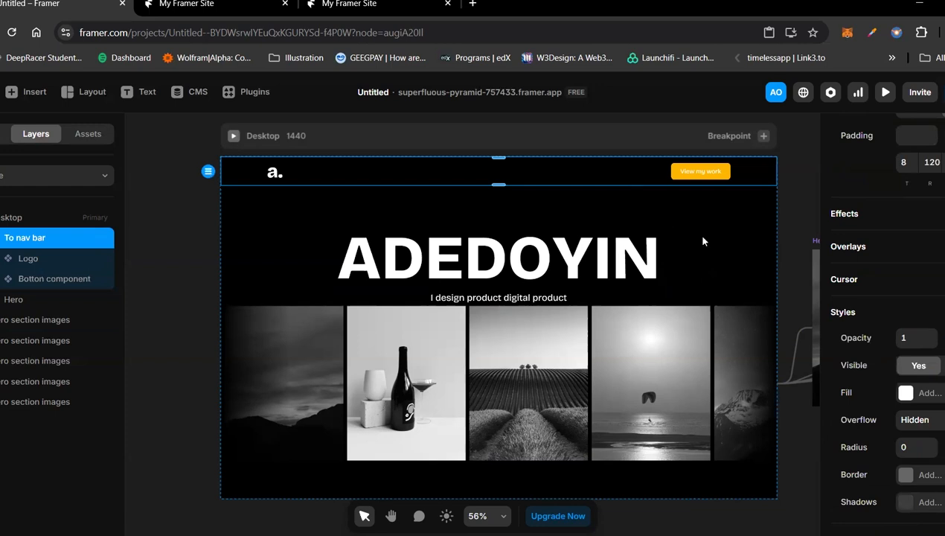
left_click(497, 296)
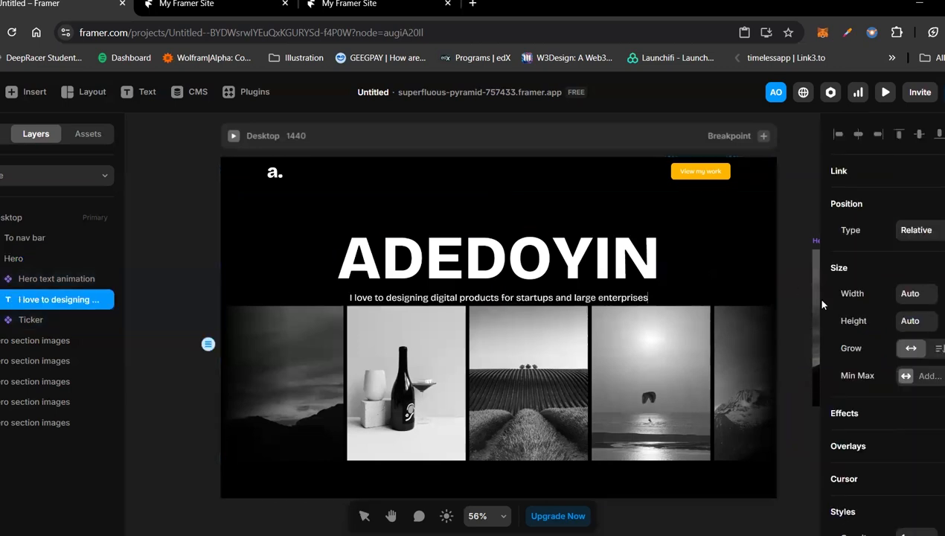
key("Escape")
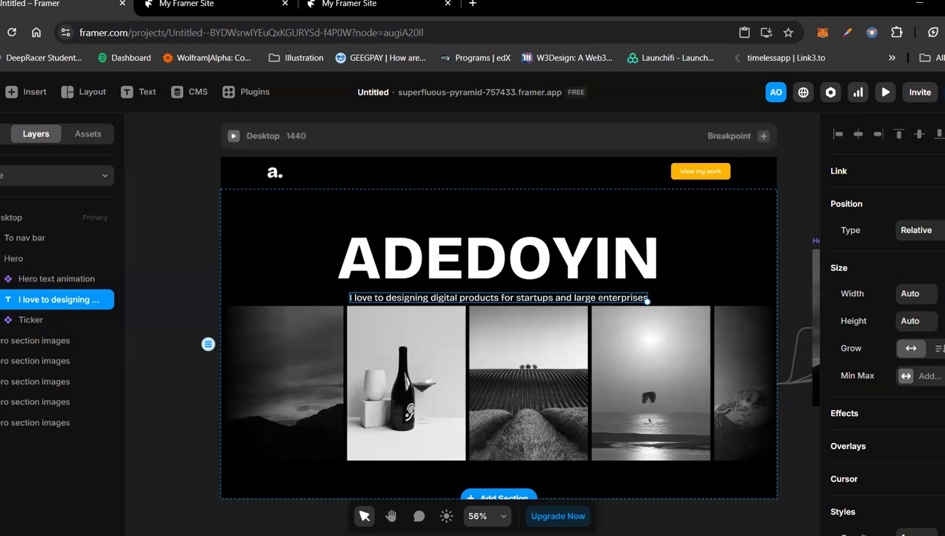
Step: Make the hero subtitle grow in height instead of width and set its width to 0.5fr
left_click(936, 347)
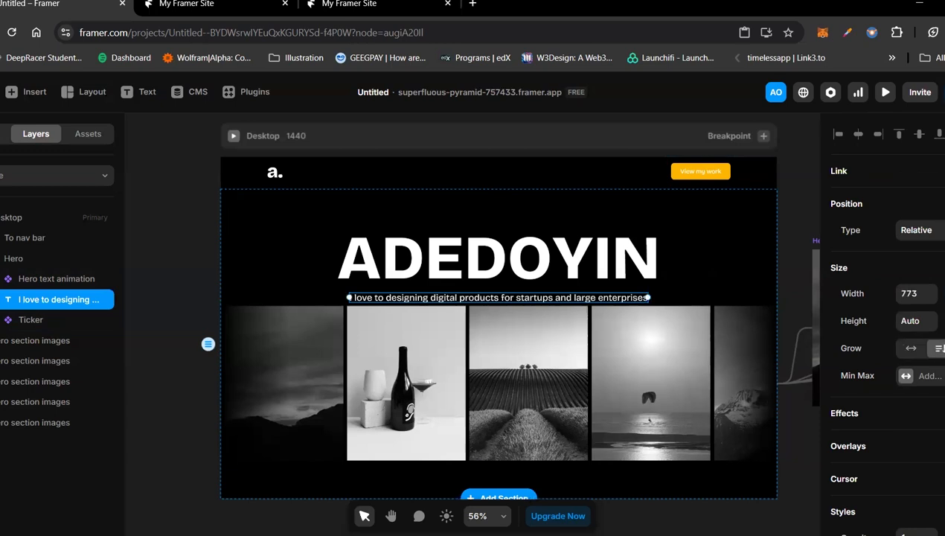
left_click(920, 296)
key("f")
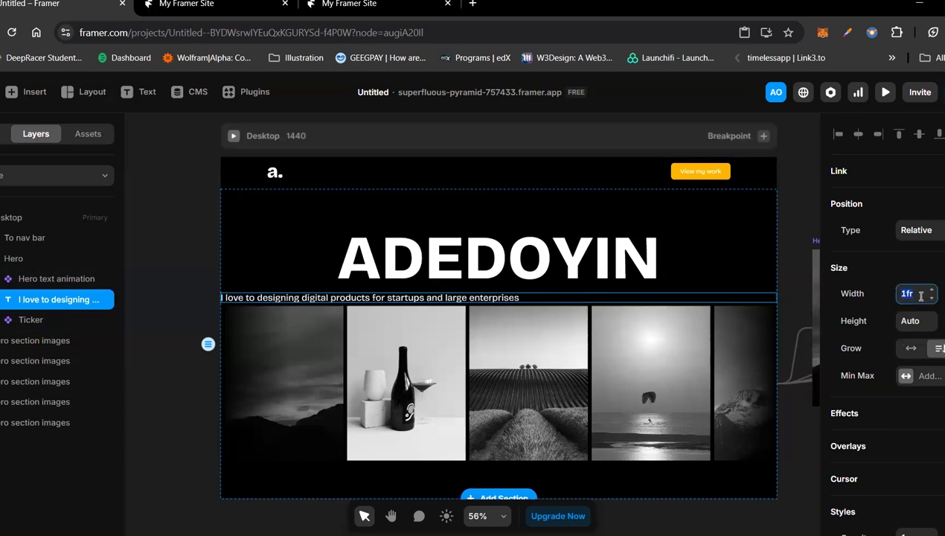
type("0.5fr")
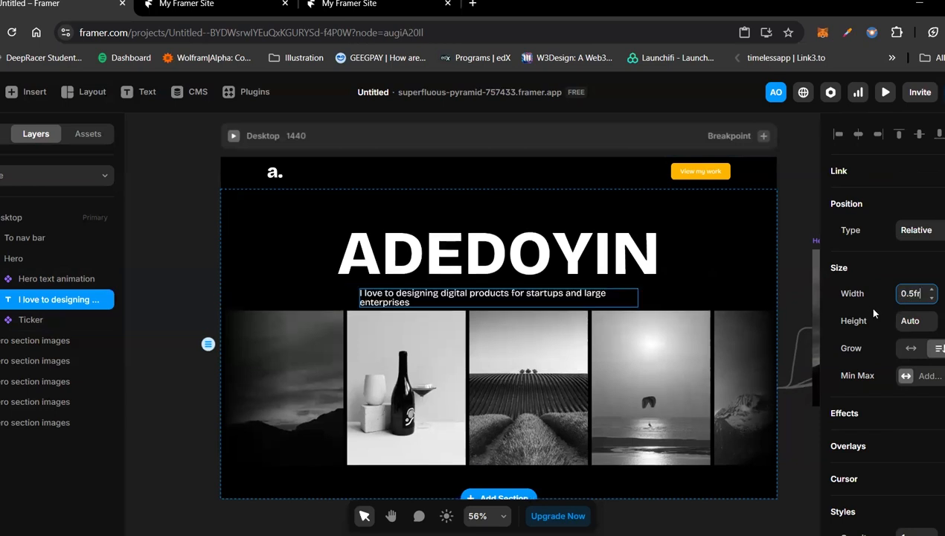
Step: Set the hero subtitle's line height to 1.5 and centre-align its text
scroll(927, 398, "down", 4)
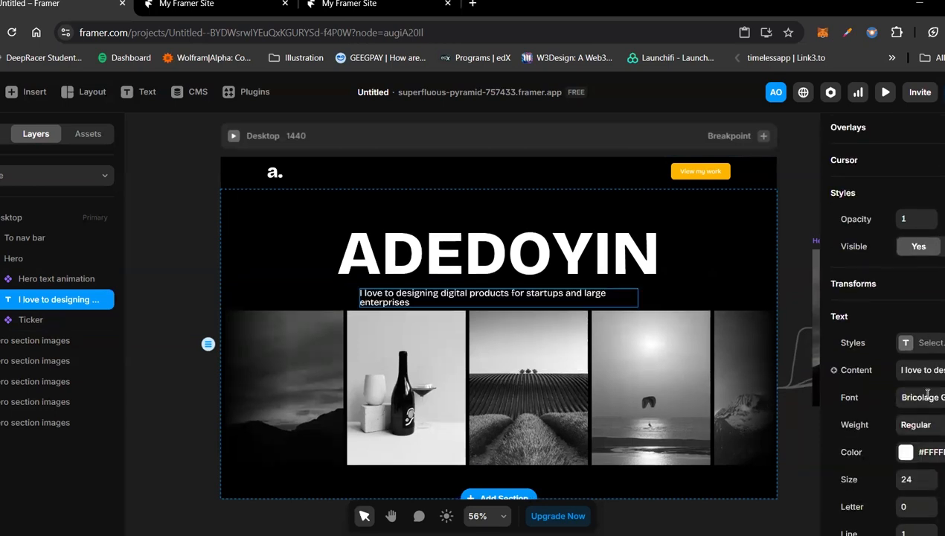
scroll(870, 419, "up", 1)
scroll(916, 467, "down", 3)
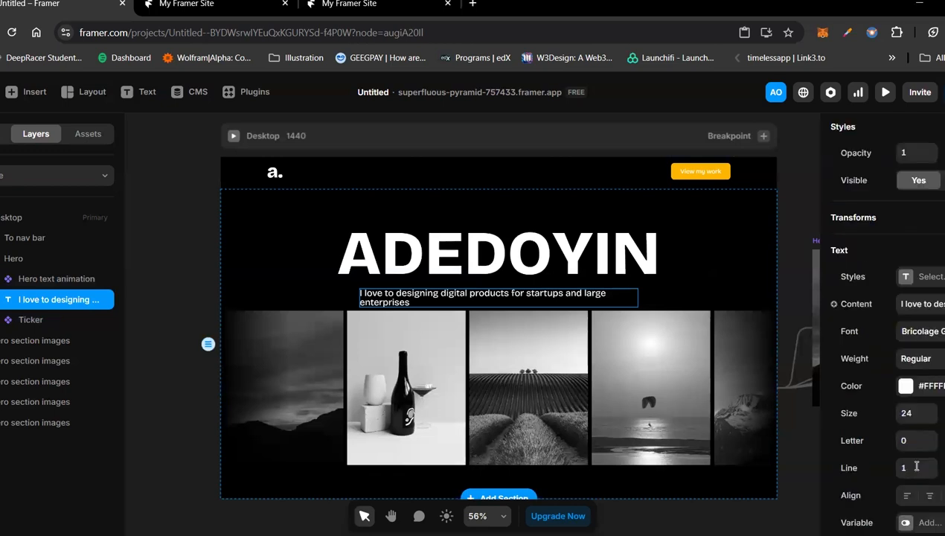
left_click(916, 467)
type(".5")
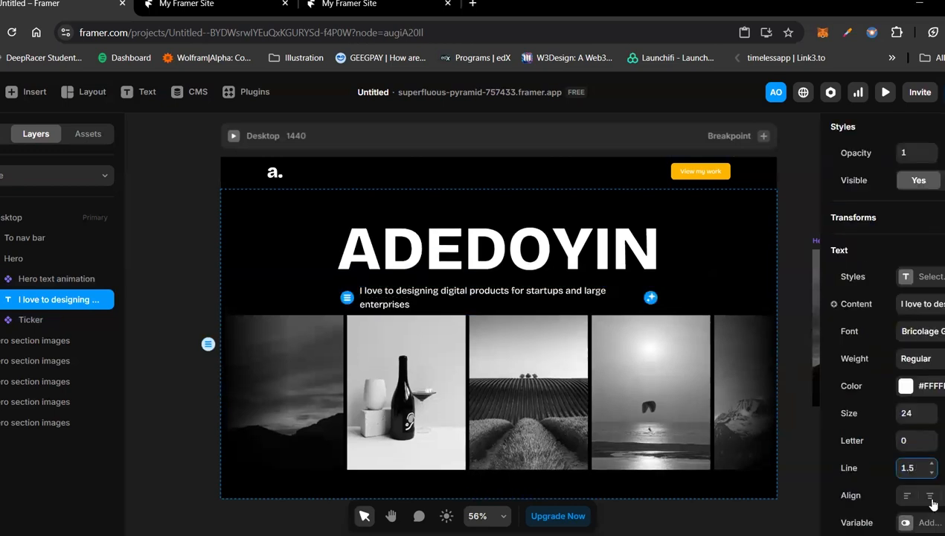
left_click(932, 501)
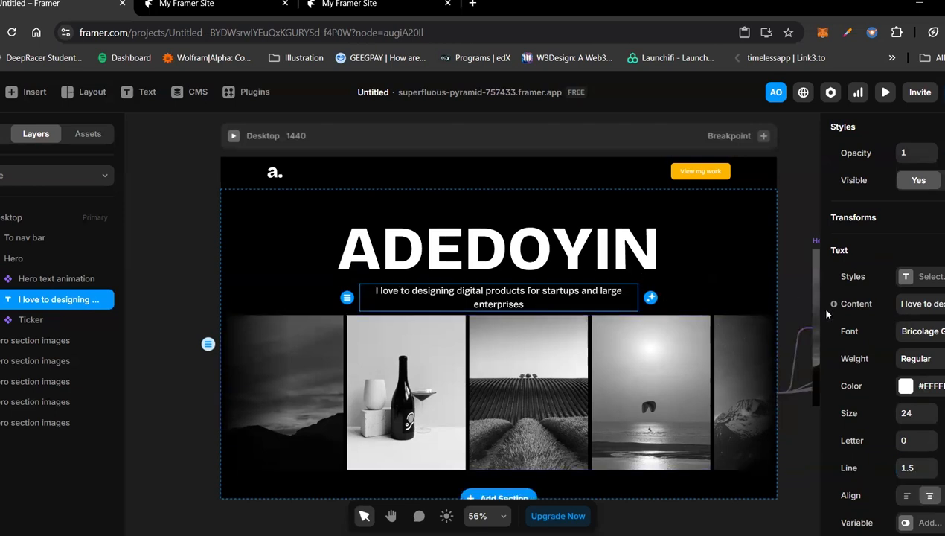
Step: Narrow the hero subtitle by setting its width to 0.3fr
scroll(869, 371, "up", 5)
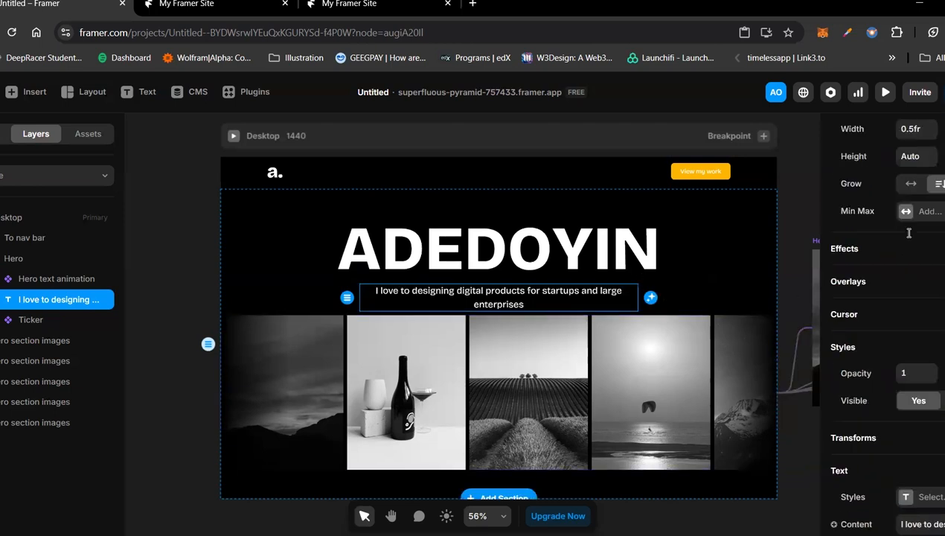
left_click(908, 233)
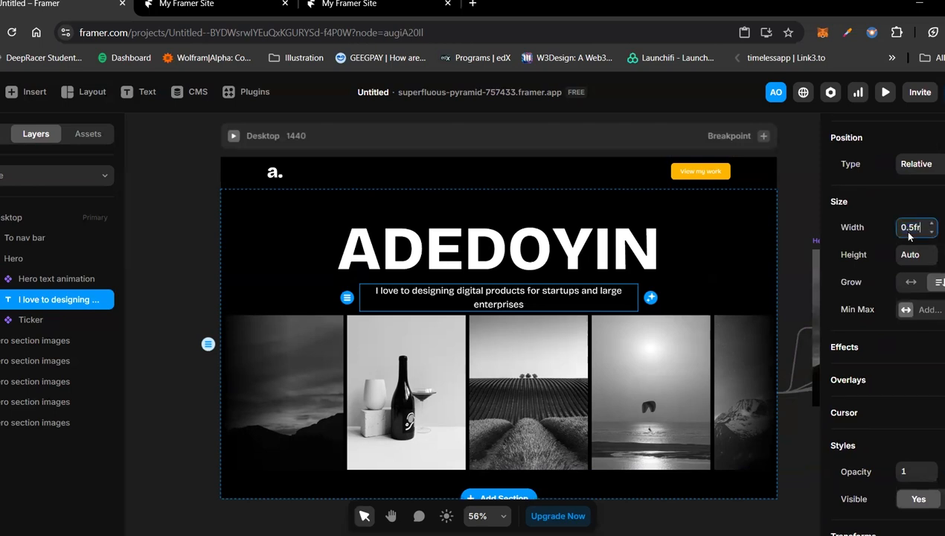
key("BackSpace")
key("BackSpace")
key("BackSpace")
type("3")
key("Return")
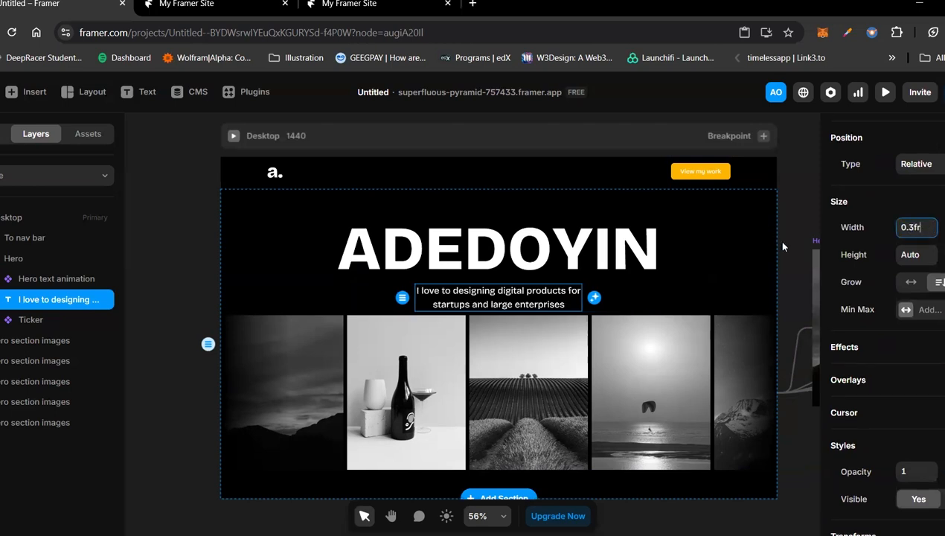
left_click(782, 247)
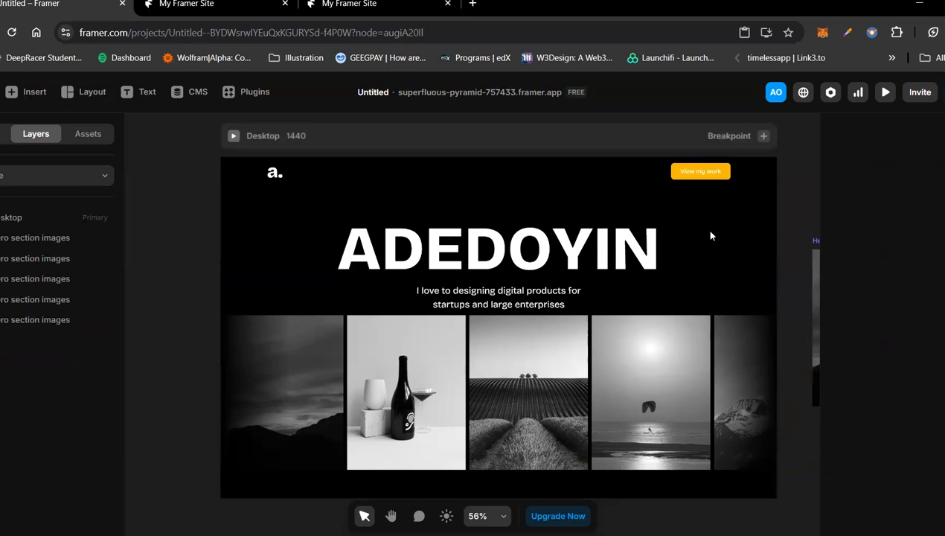
Step: Set the Hero section's height to Auto and its top and bottom padding to 80 each
left_click(733, 285)
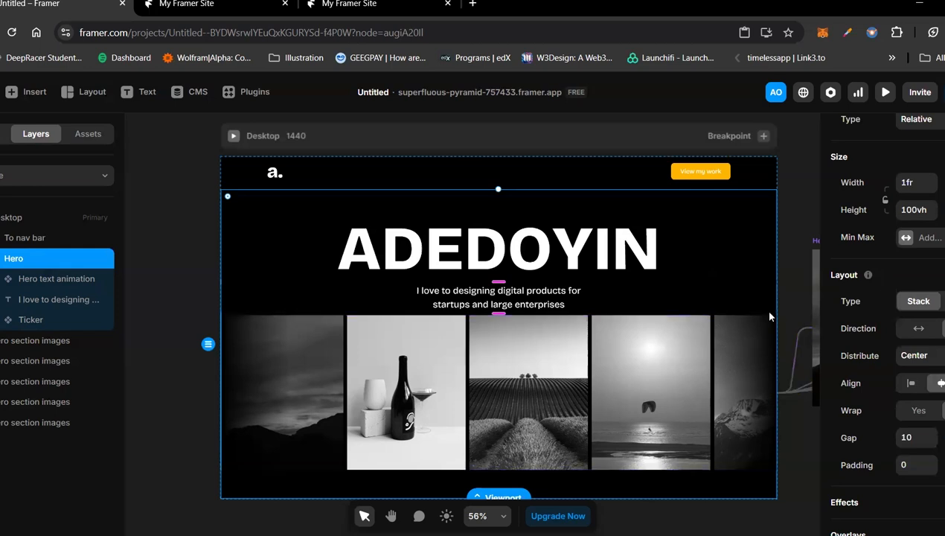
key("ctrl+z")
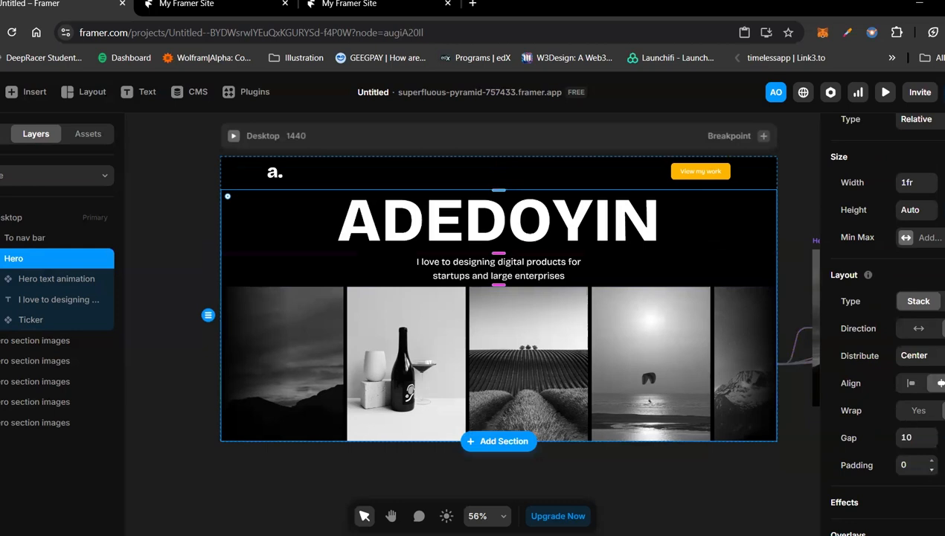
left_click(944, 465)
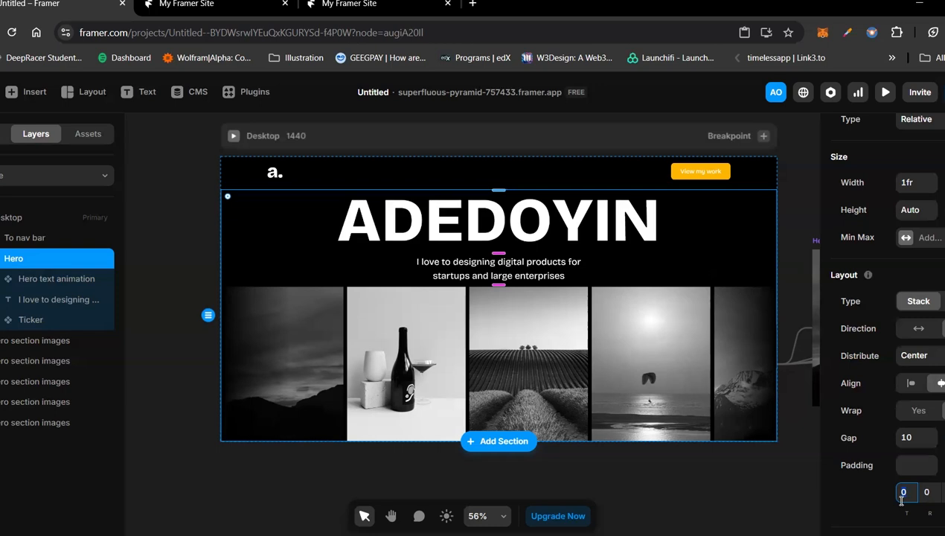
type("80")
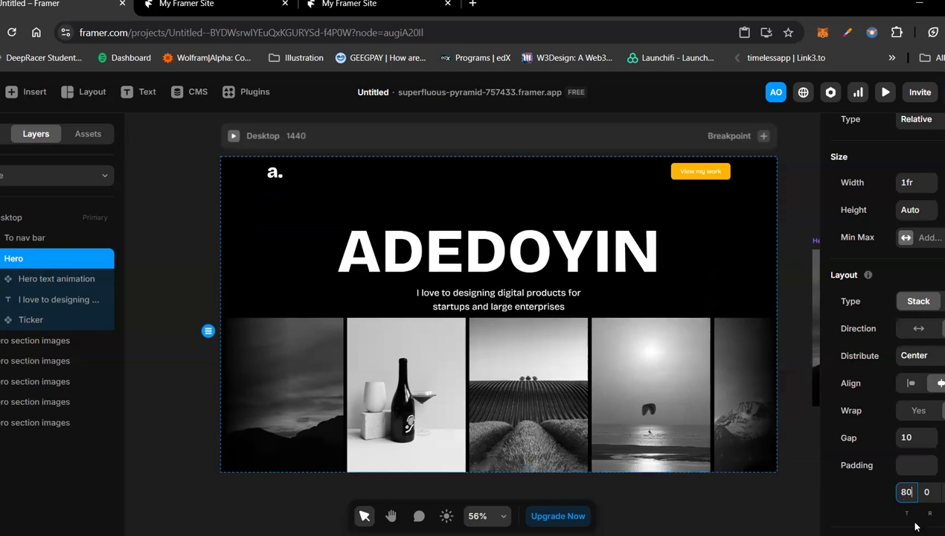
key("Tab")
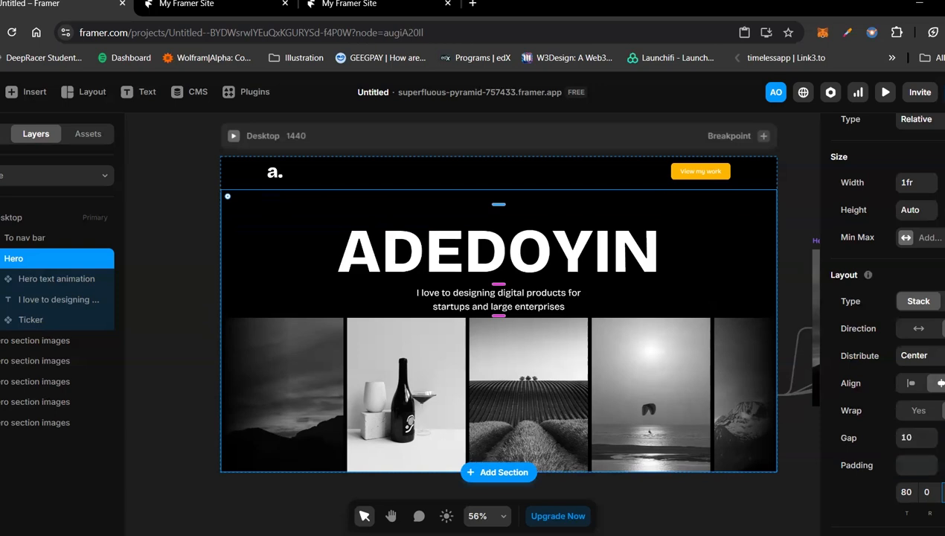
type("80")
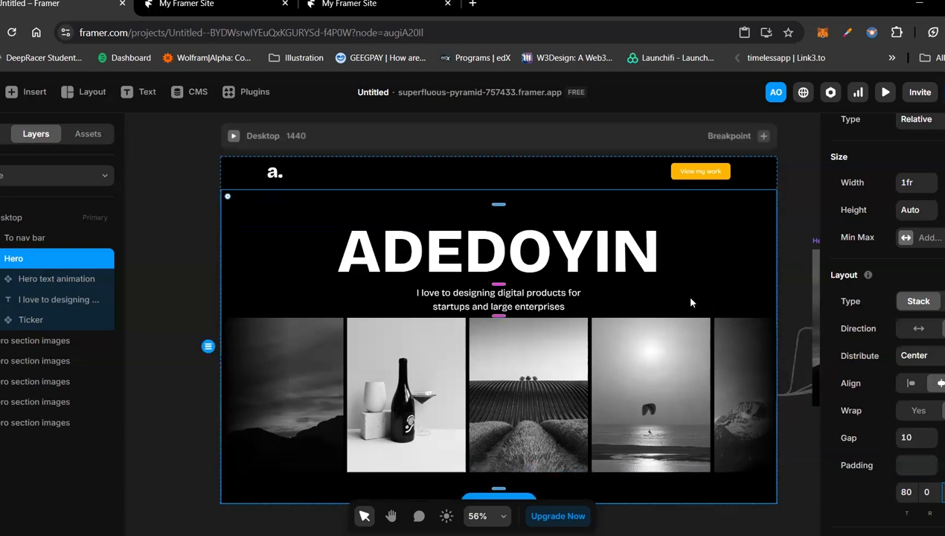
left_click(673, 256)
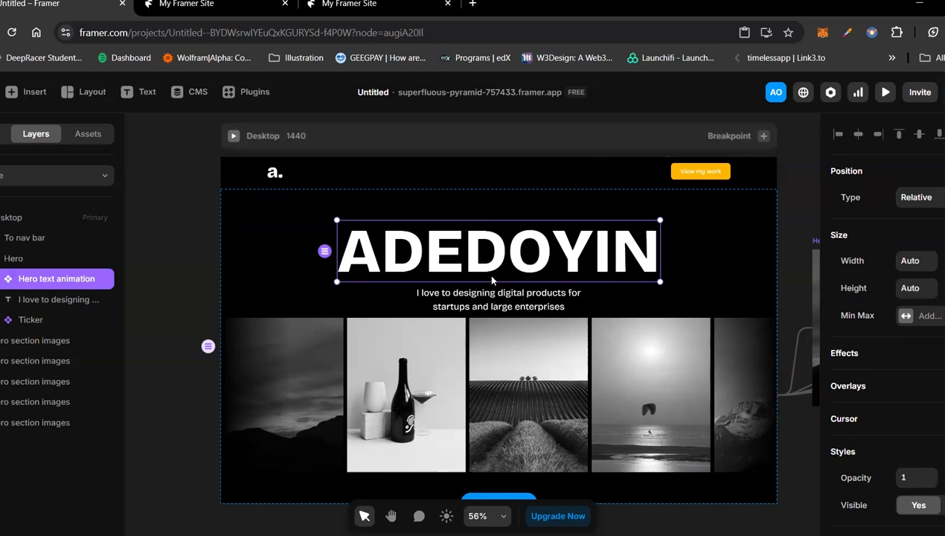
left_click(554, 292)
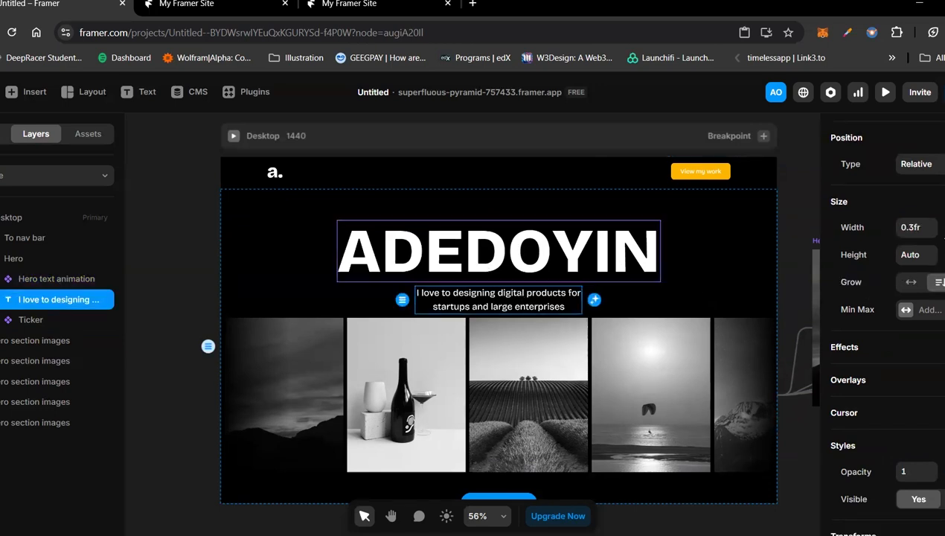
left_click(710, 249)
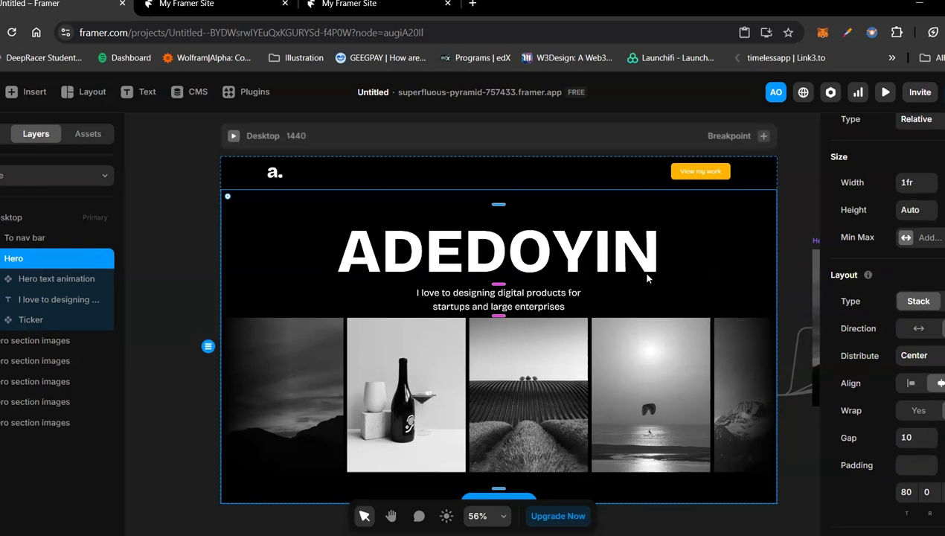
Step: Insert the project's button component into the Hero section, between the subtitle and the image ticker
left_click(566, 299)
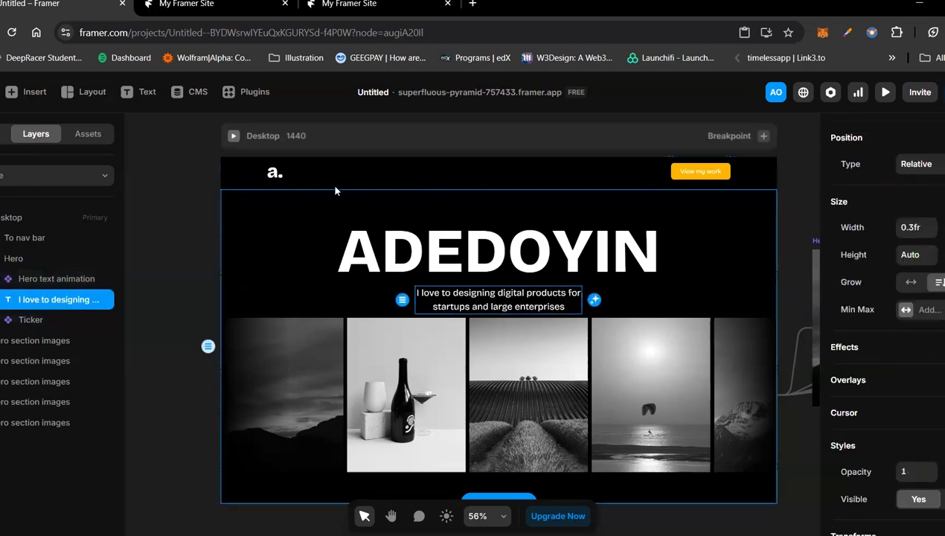
left_click(86, 135)
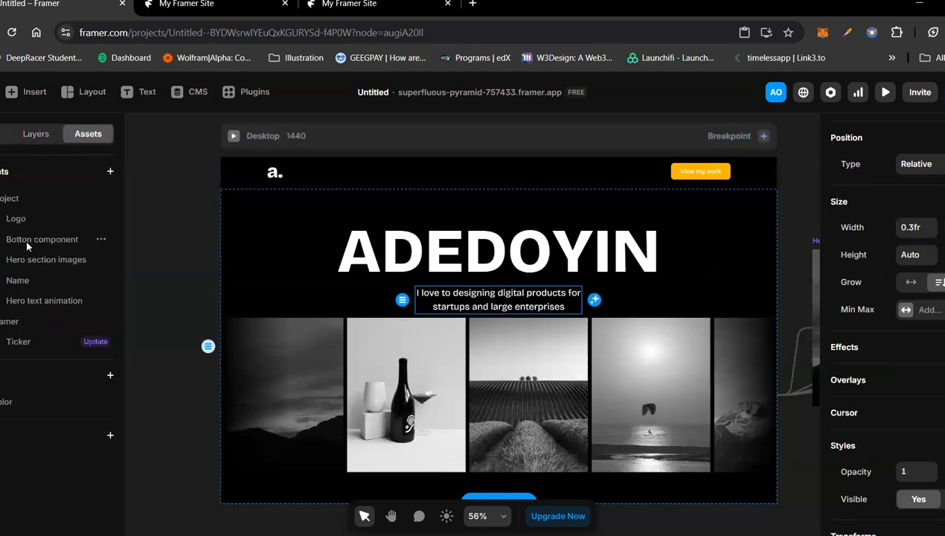
left_click_drag(239, 281, 474, 323)
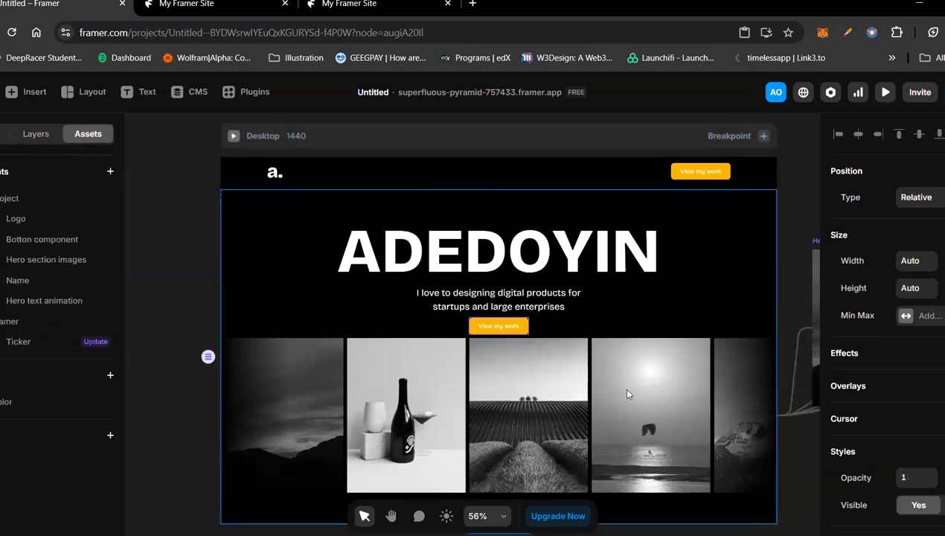
Step: Set the hero button's padding to 24 at top and bottom and 48 at the sides
scroll(918, 456, "down", 4)
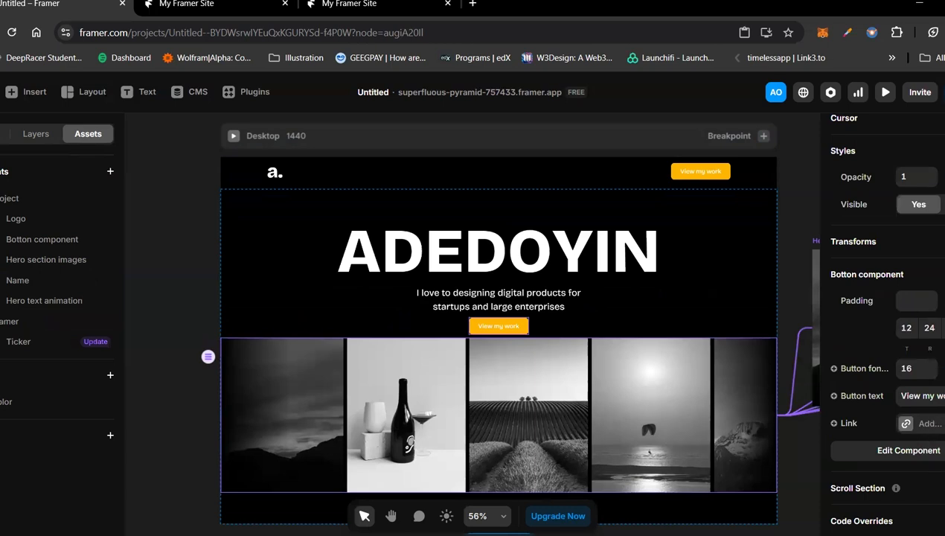
left_click(906, 328)
type("24")
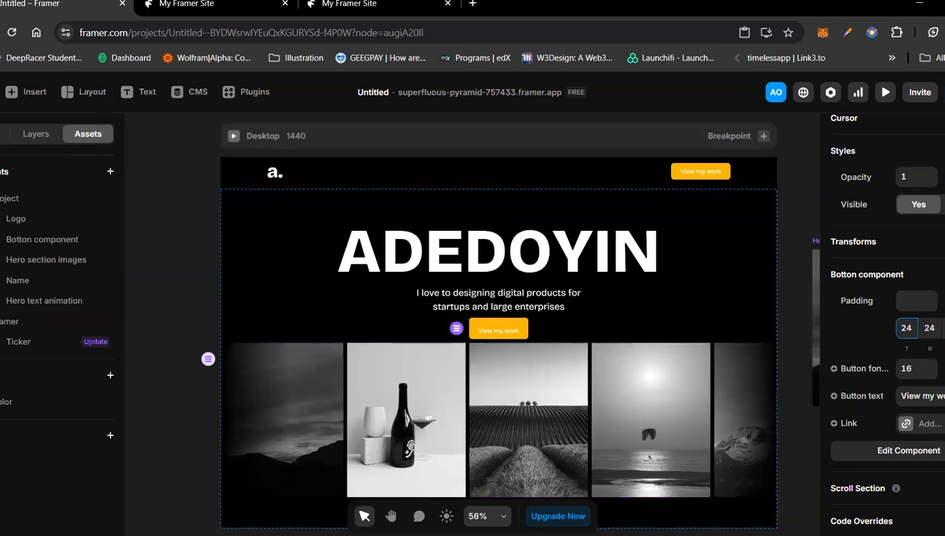
left_click(943, 328)
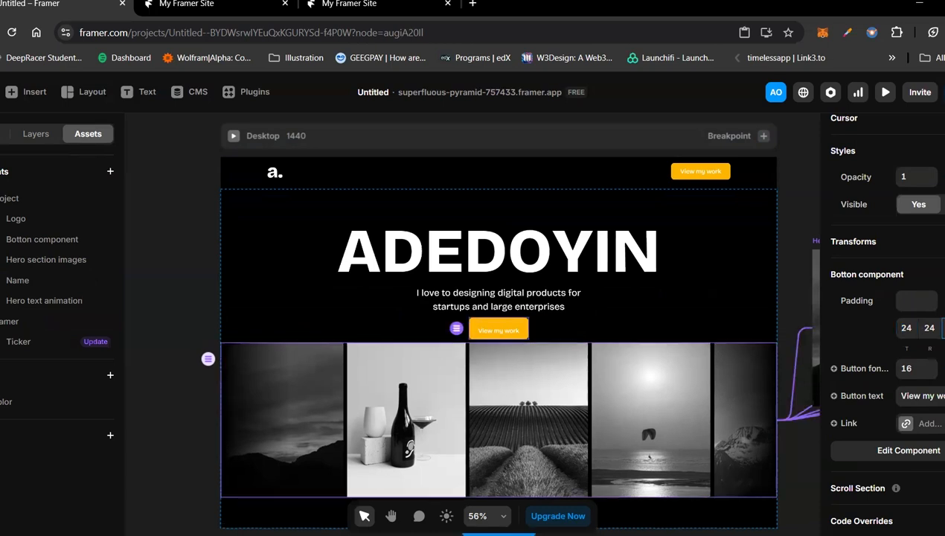
left_click(925, 329)
type("48")
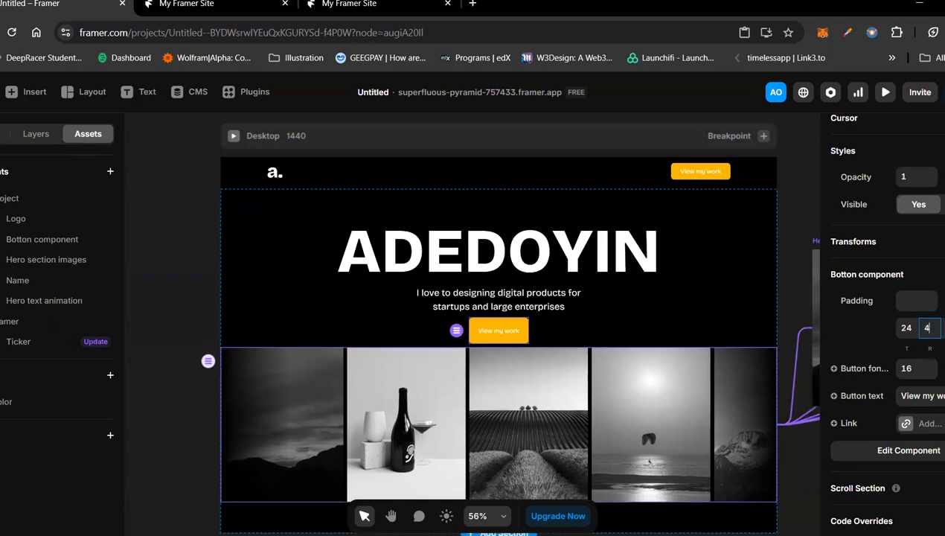
key("Return")
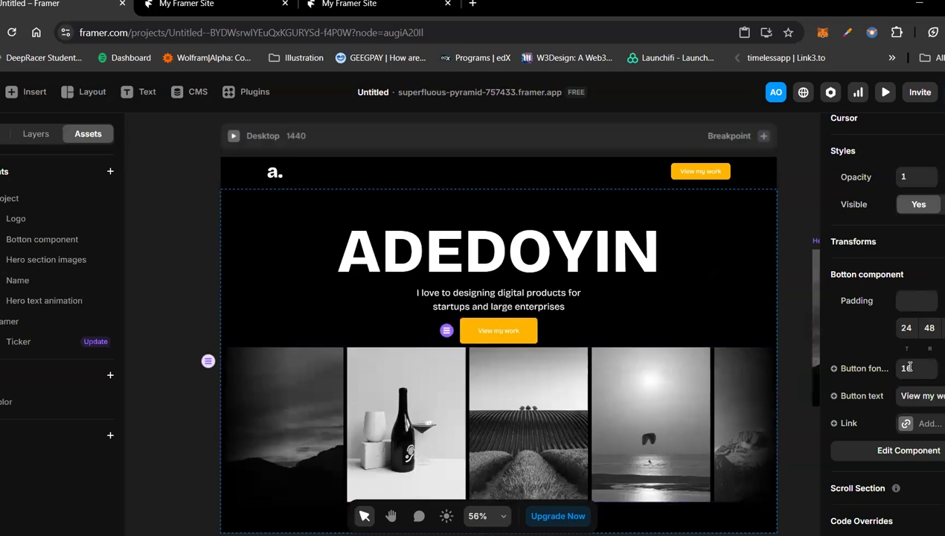
Step: Set the hero button's font size to 24 and its text to "Contact me"
left_click(909, 367)
type("24")
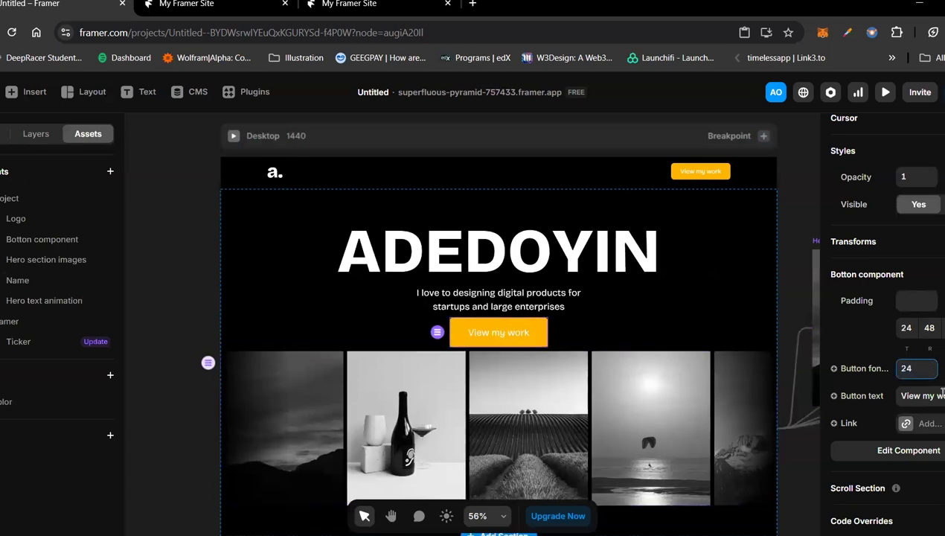
left_click(942, 395)
type("Co")
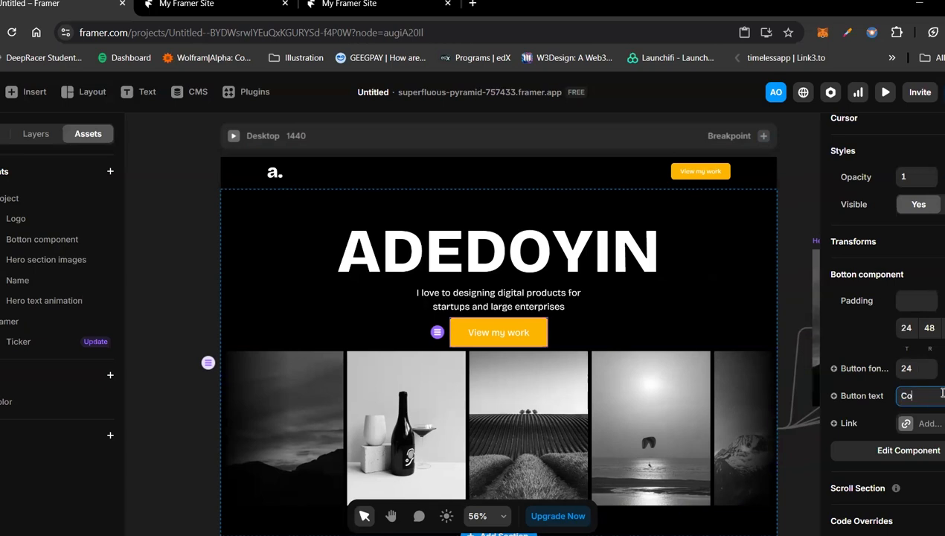
type("ntact me")
left_click(784, 296)
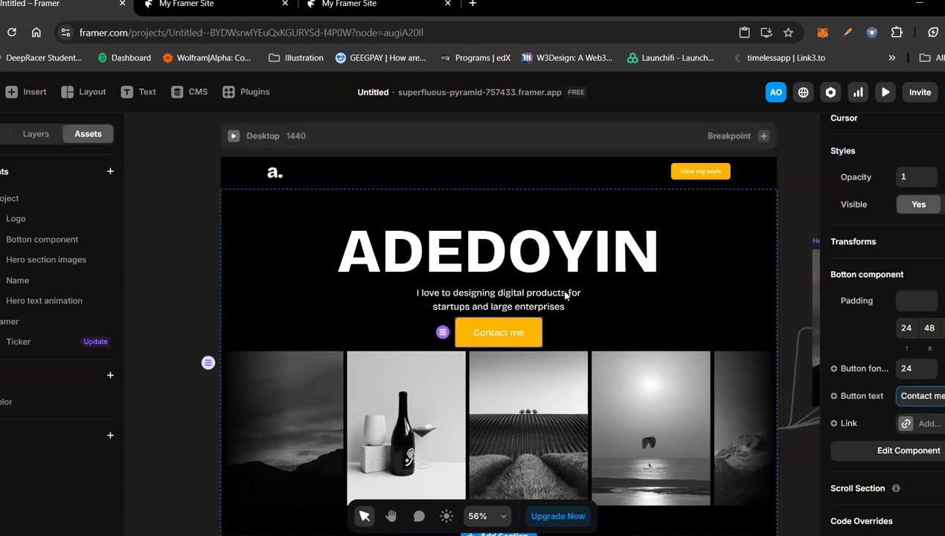
Step: Wrap the hero heading and subtitle together in a new stack
left_click(566, 294)
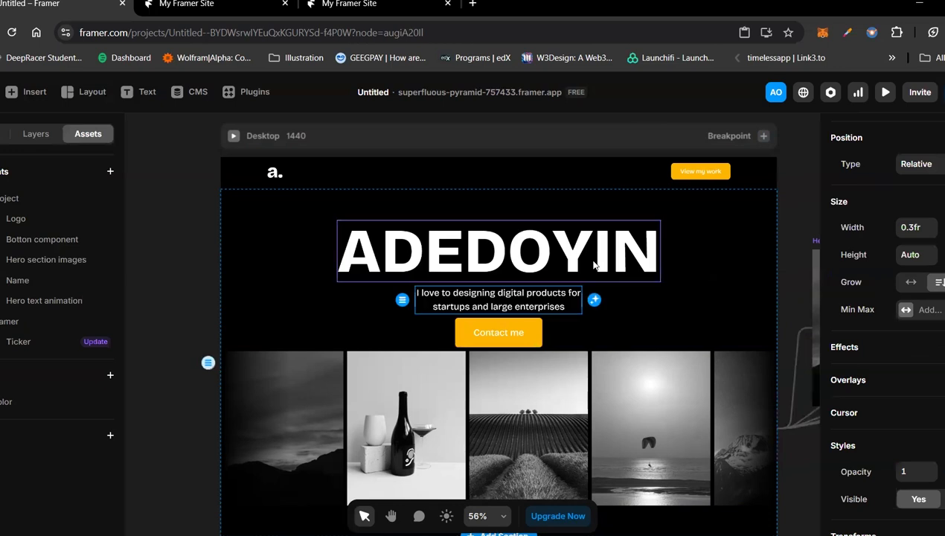
left_click(594, 265, "shift")
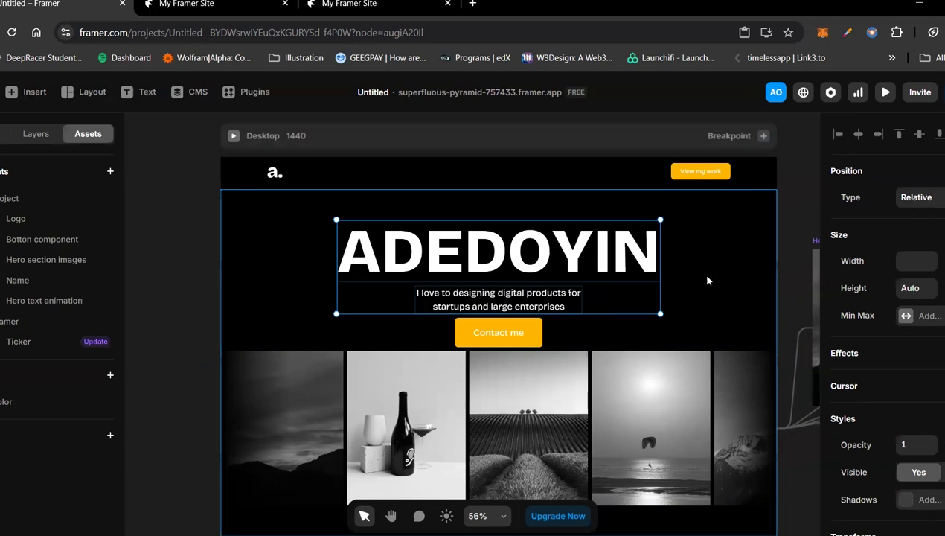
key("ctrl+Return")
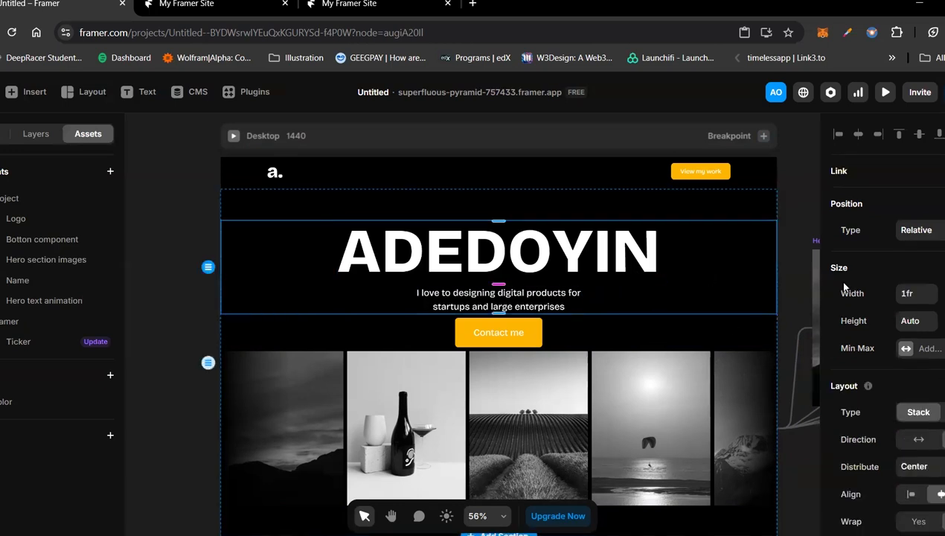
Step: Narrow the heading-and-subtitle stack, trying 0.5fr before adjusting the width so the whole heading fits
left_click(930, 295)
type("0.5fr")
key("Return")
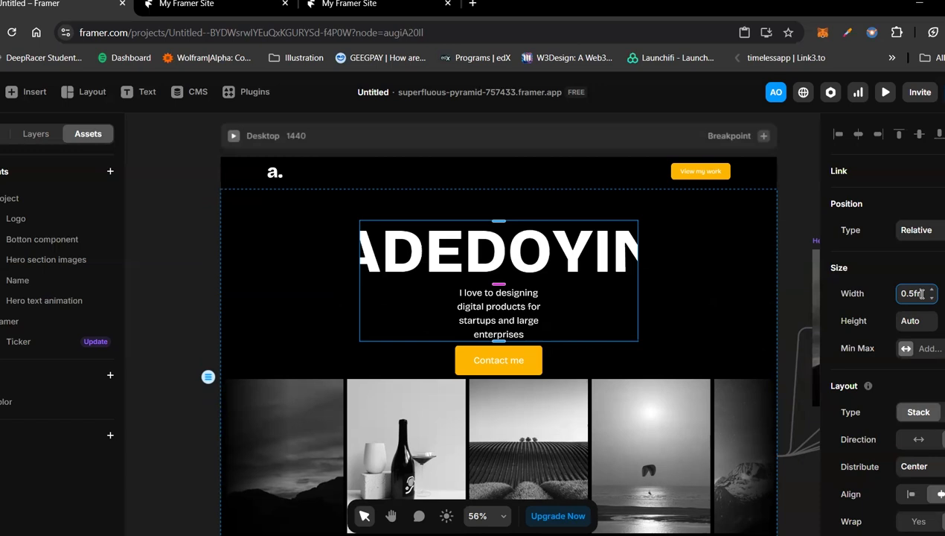
key("BackSpace")
key("BackSpace")
key("BackSpace")
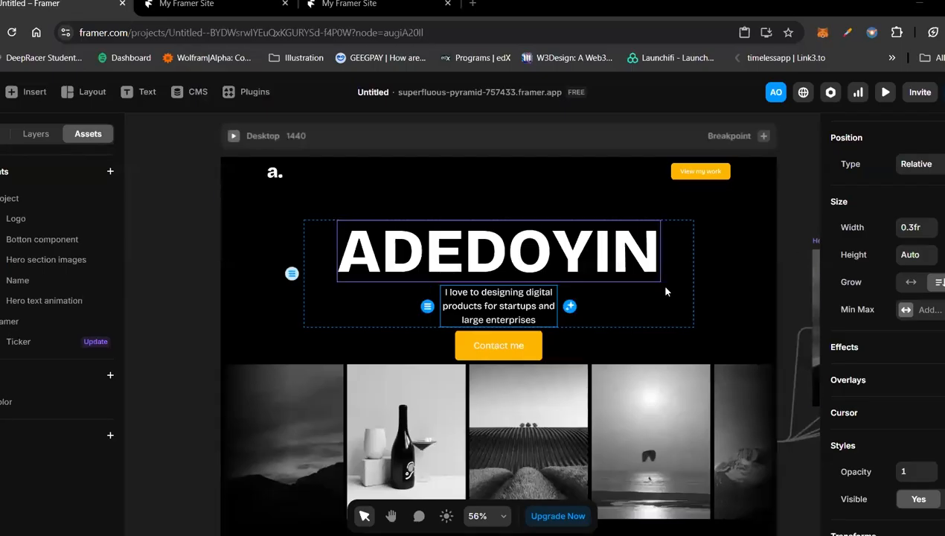
Step: Set the hero subtitle's width to 0.5fr within its stack
left_click(914, 228)
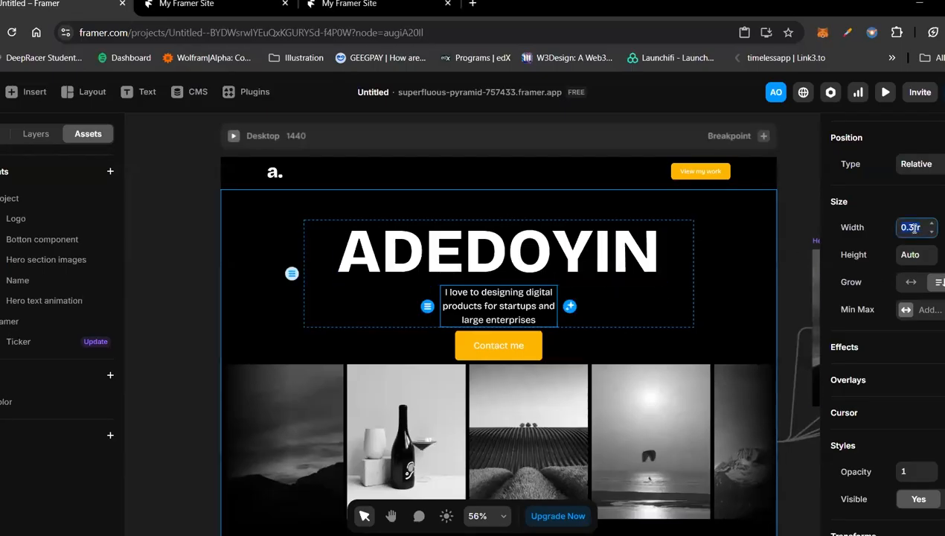
type("0.5")
key("Return")
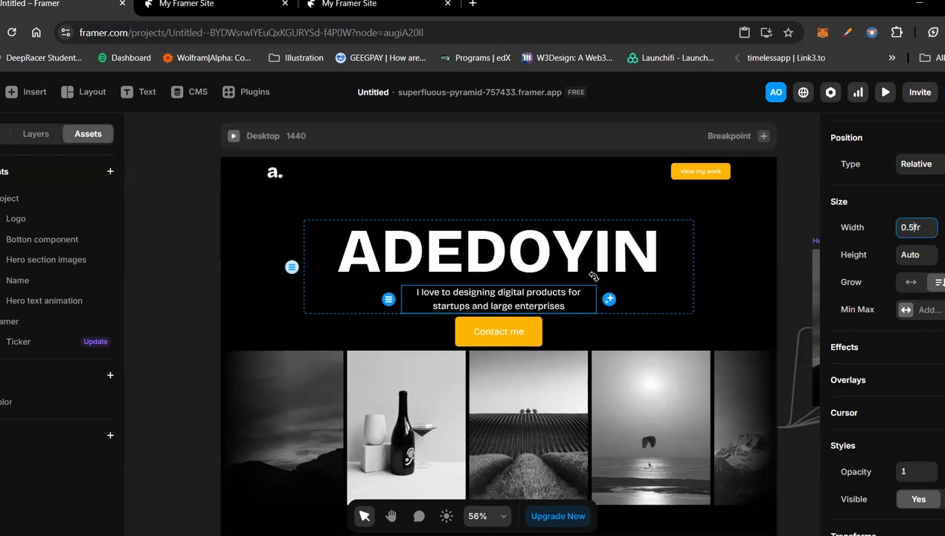
left_click(791, 334)
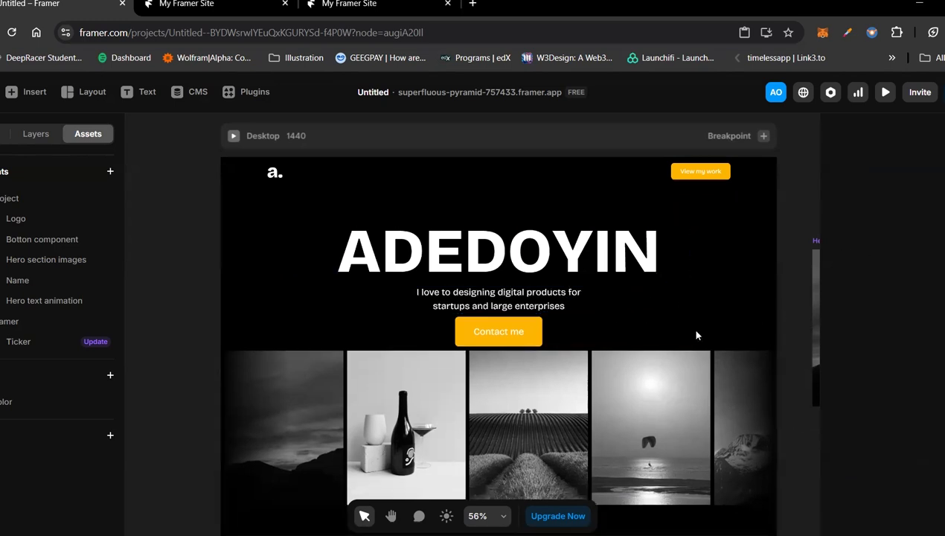
Step: Wrap the heading-and-subtitle stack and the Contact me button in a new stack with a gap of 40
left_click(533, 331)
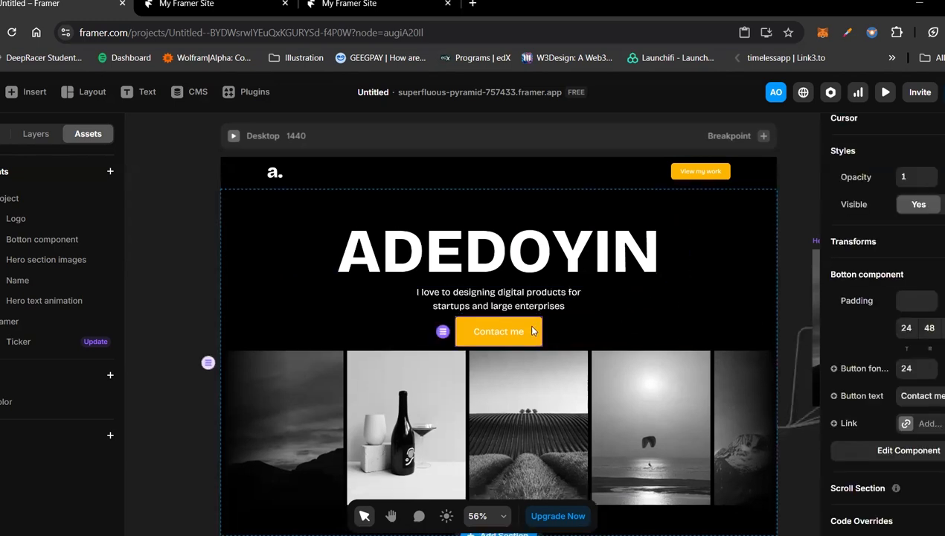
left_click(609, 293)
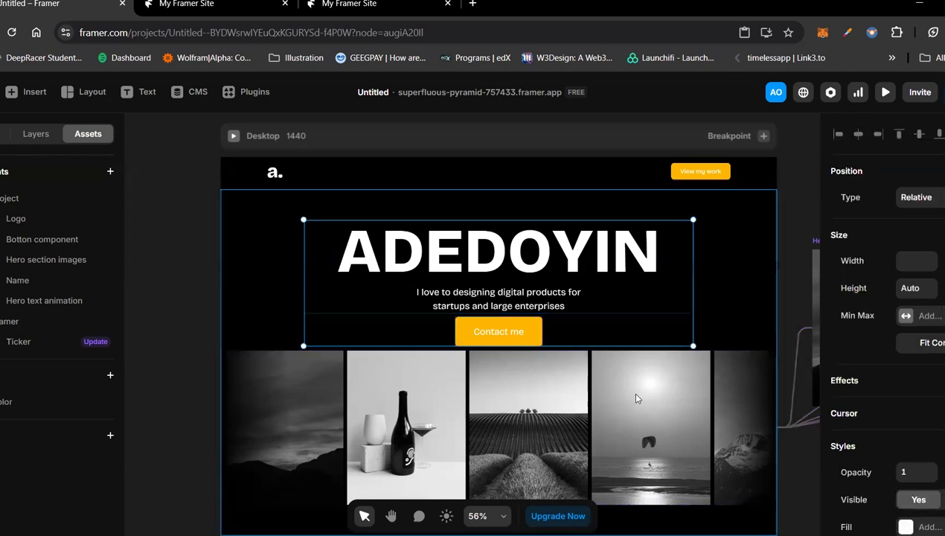
key("ctrl+alt+Return")
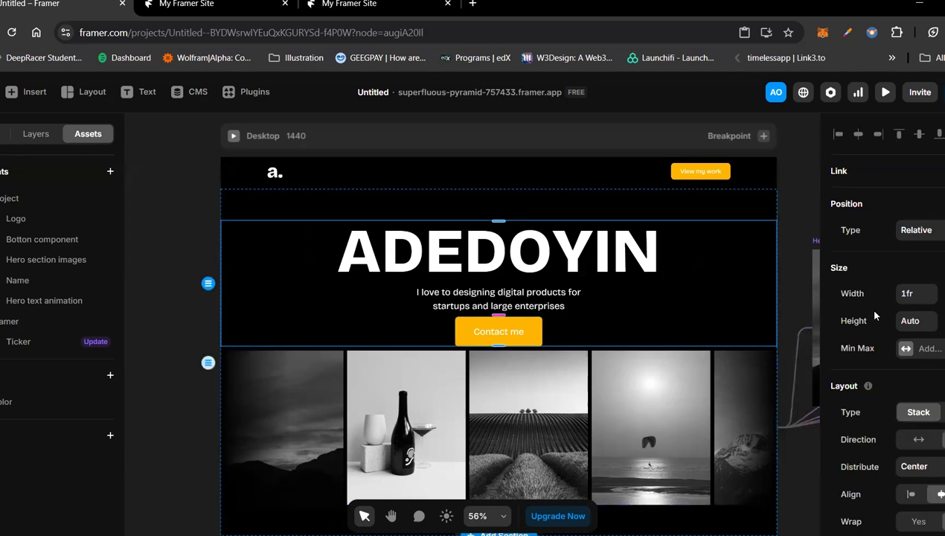
scroll(926, 439, "down", 2)
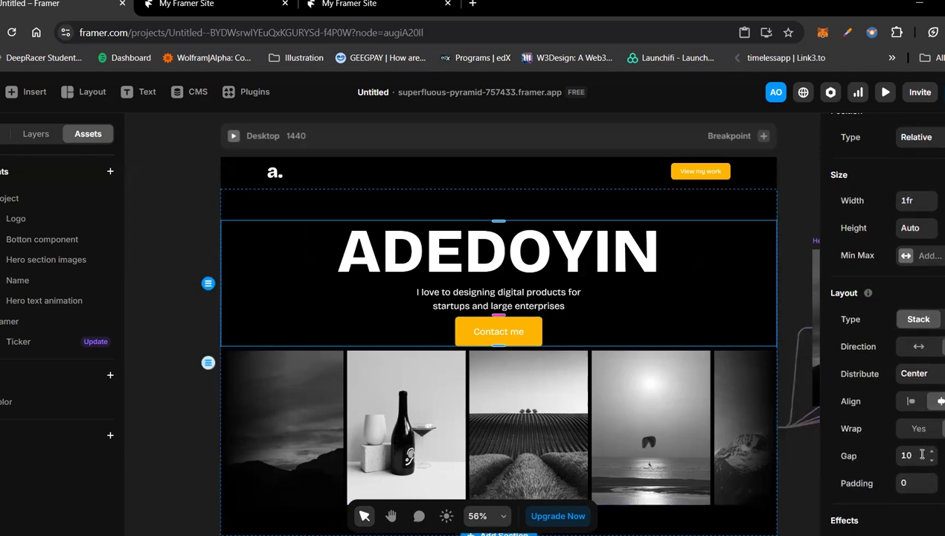
left_click(922, 454)
type("40")
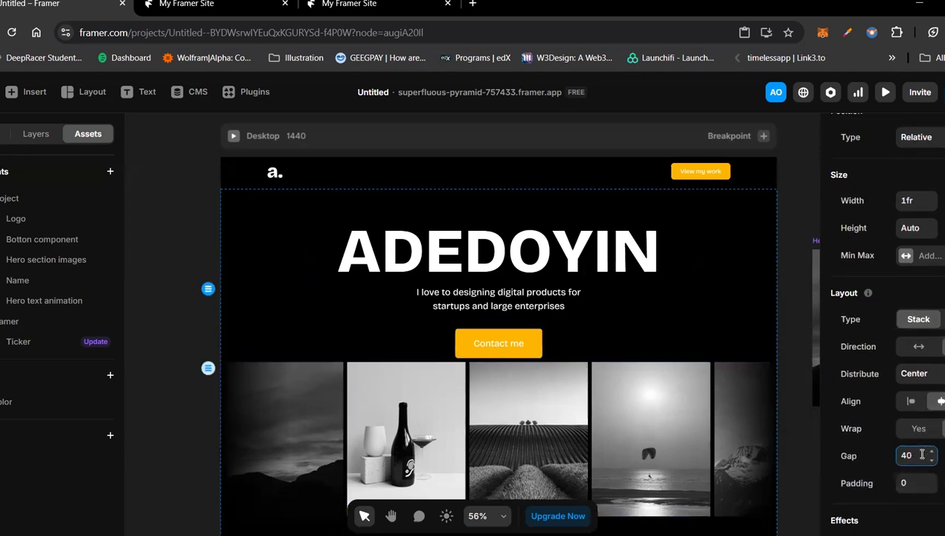
left_click(794, 466)
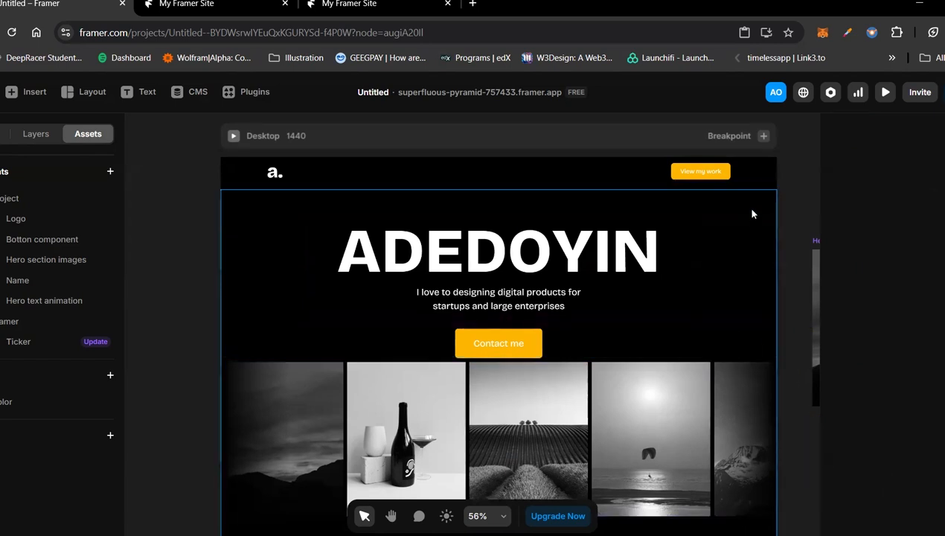
Step: Set the Hero section's gap to 40 to separate the text stack from the image ticker
left_click(751, 214)
left_click(916, 439)
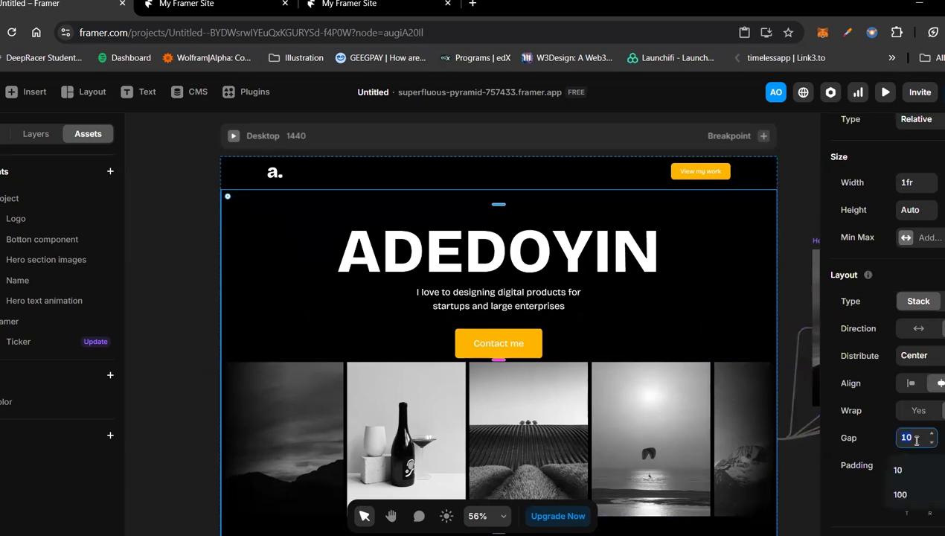
type("40")
key("Return")
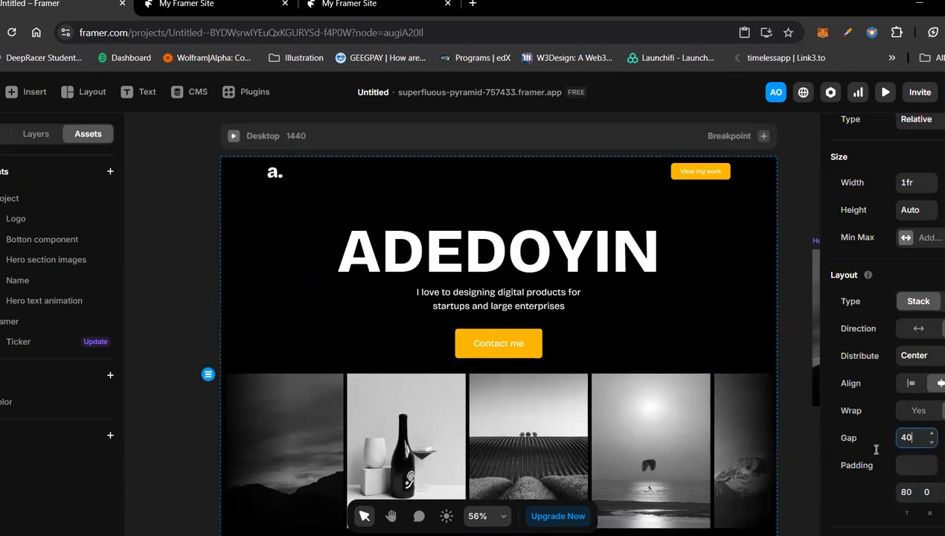
Step: Open the main component of the hero's Contact me button for editing
left_click(533, 346)
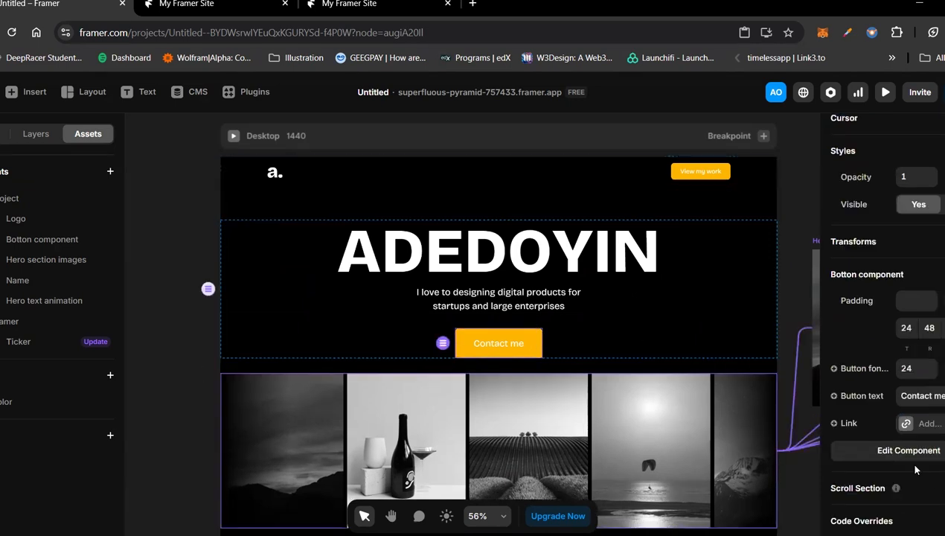
scroll(915, 469, "up", 1)
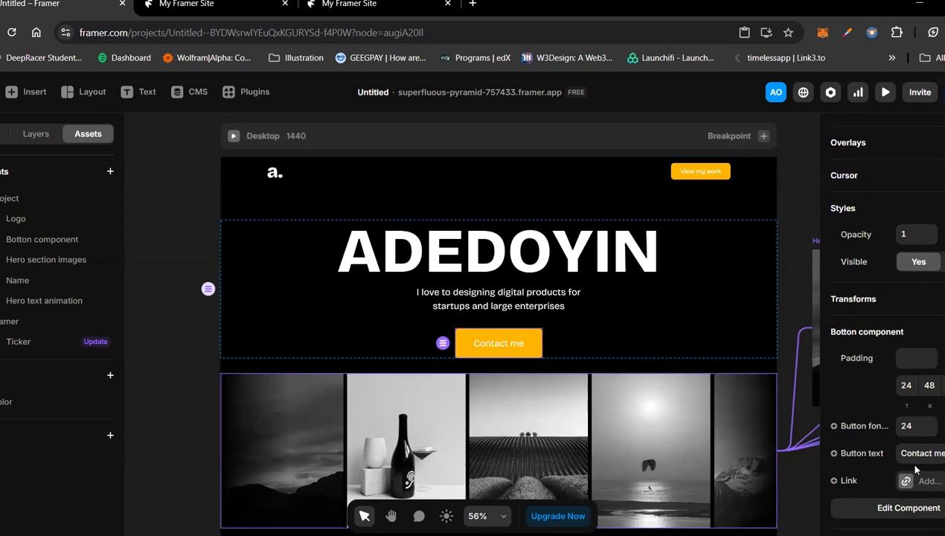
scroll(915, 468, "down", 1)
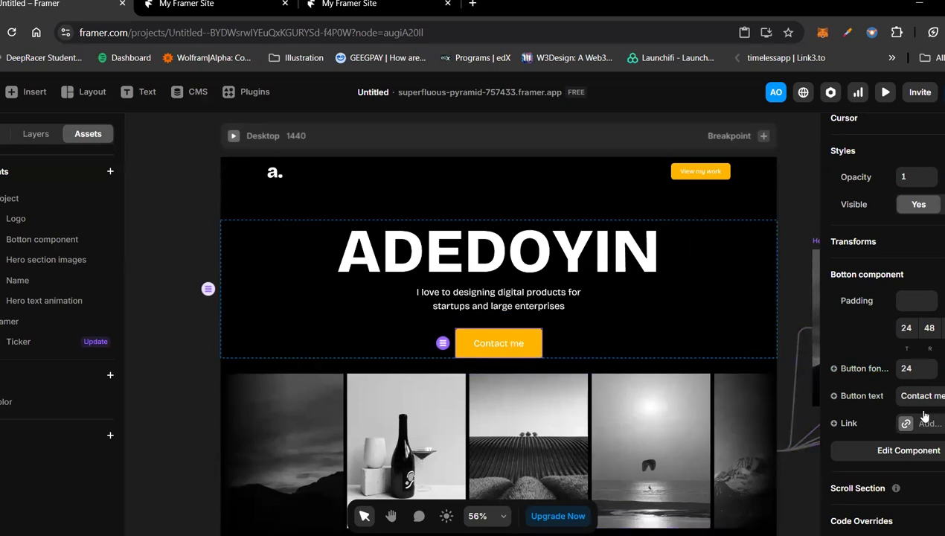
left_click(885, 452)
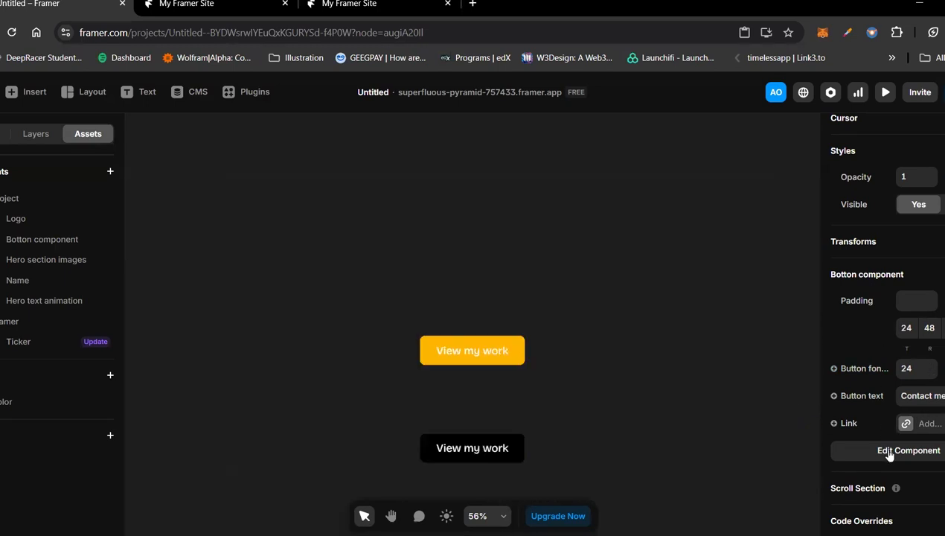
Step: Create a component variable for the primary button's radius, name it "Button radius", and return to the page
scroll(889, 453, "down", 7)
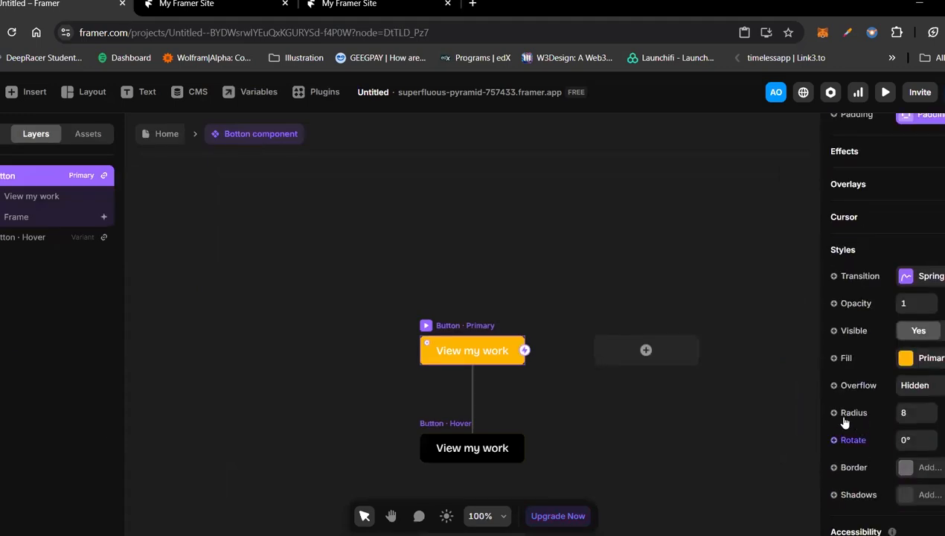
left_click(843, 420)
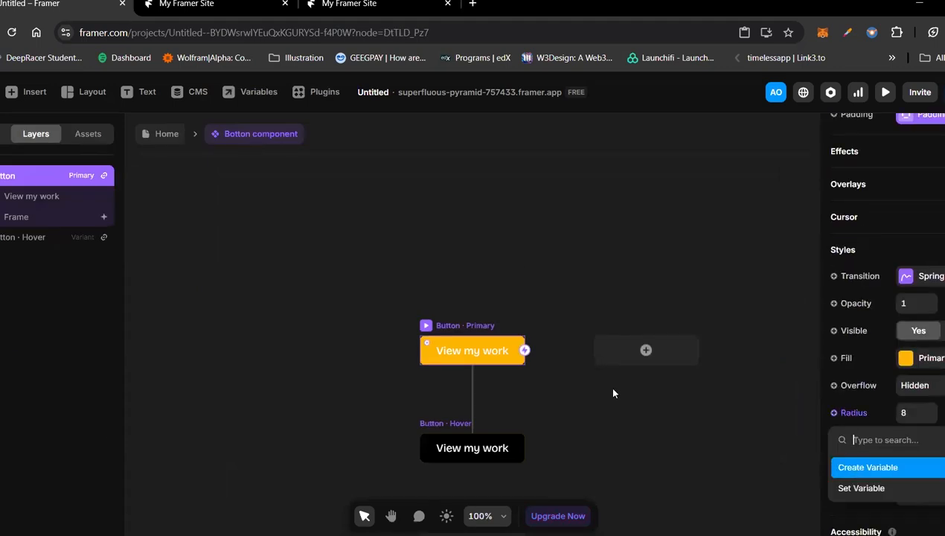
key("Return")
key("Left")
type("Butto")
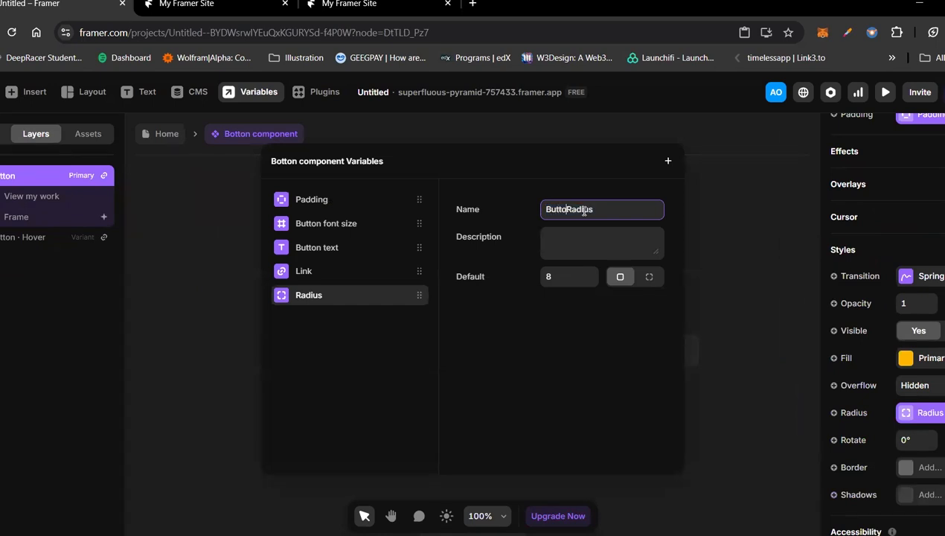
type("n")
key("Delete")
type("r")
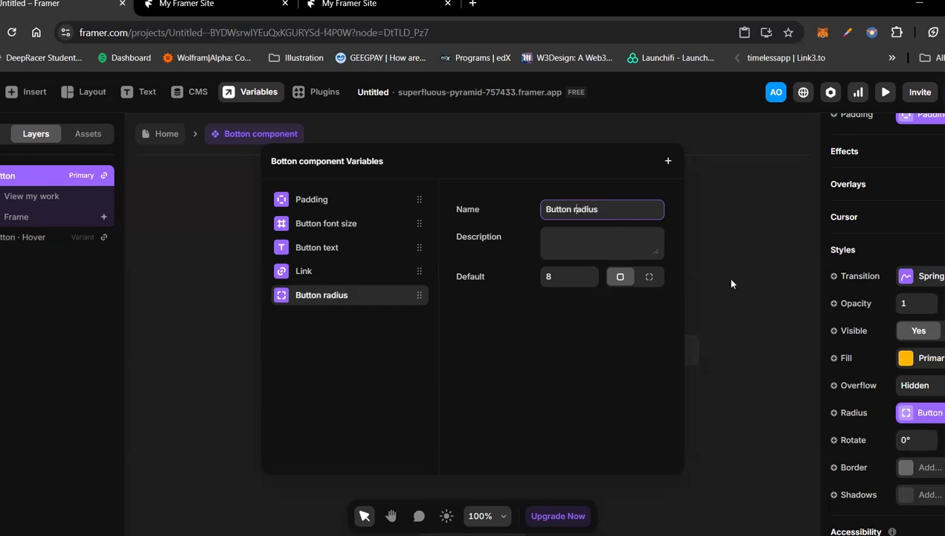
key("Escape")
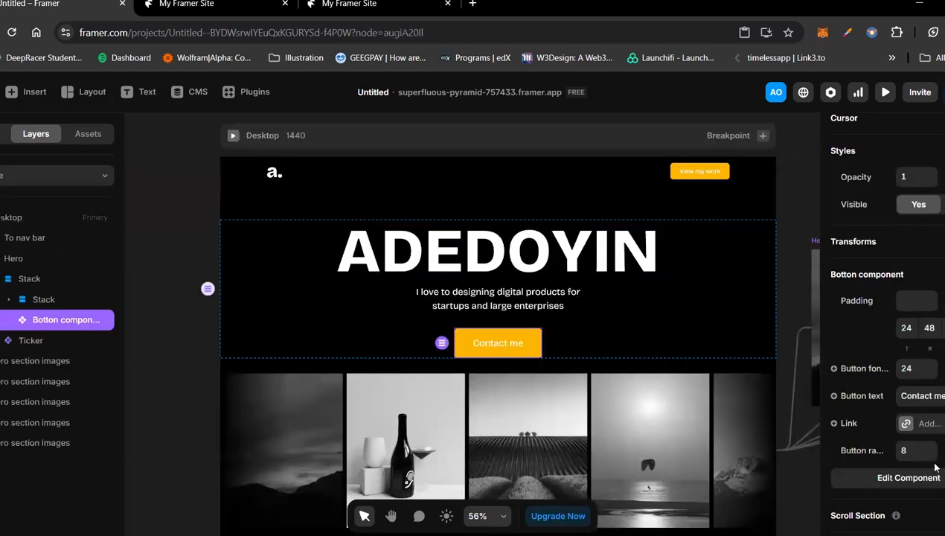
Step: Set the button radius of the hero's Contact me button to 100
left_click(920, 452)
type("100")
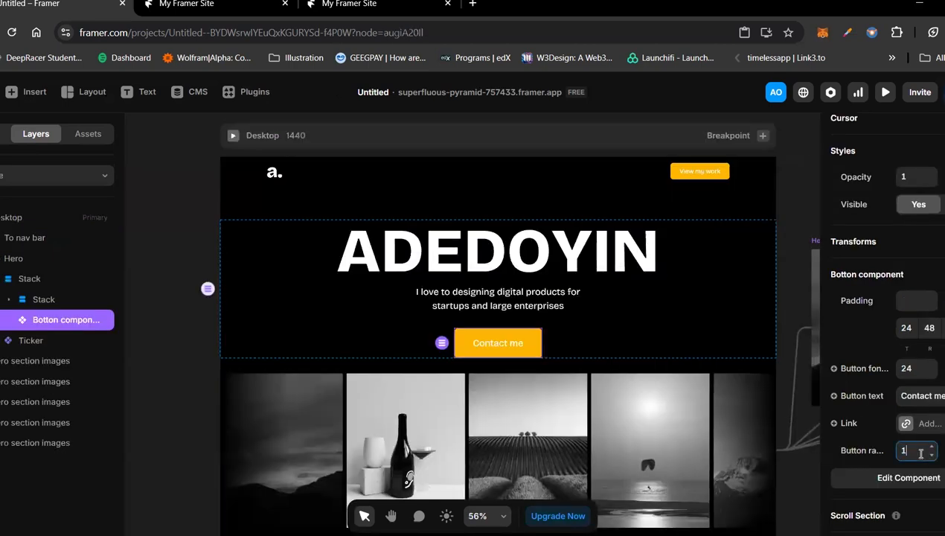
key("Return")
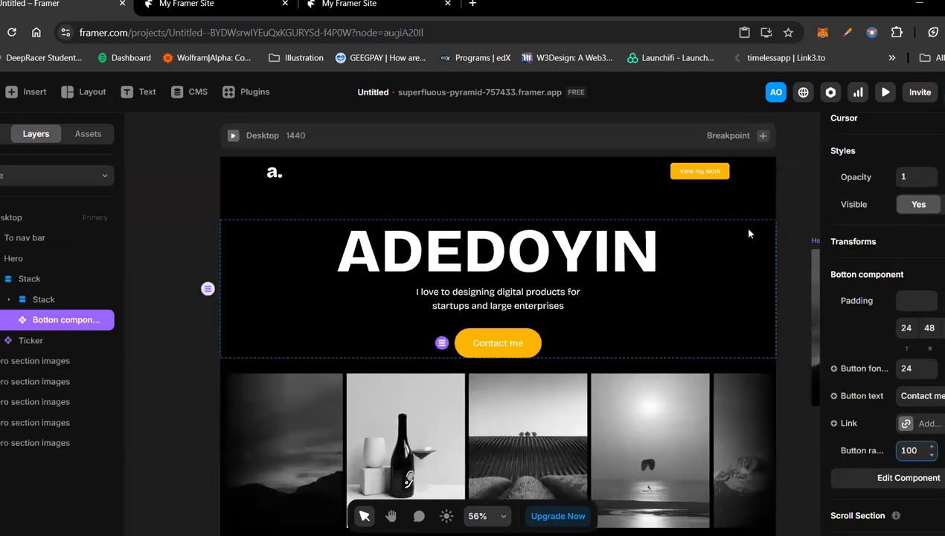
Step: Set the button radius of the navigation bar's View my work button to 100
left_click(703, 171)
scroll(927, 491, "down", 5)
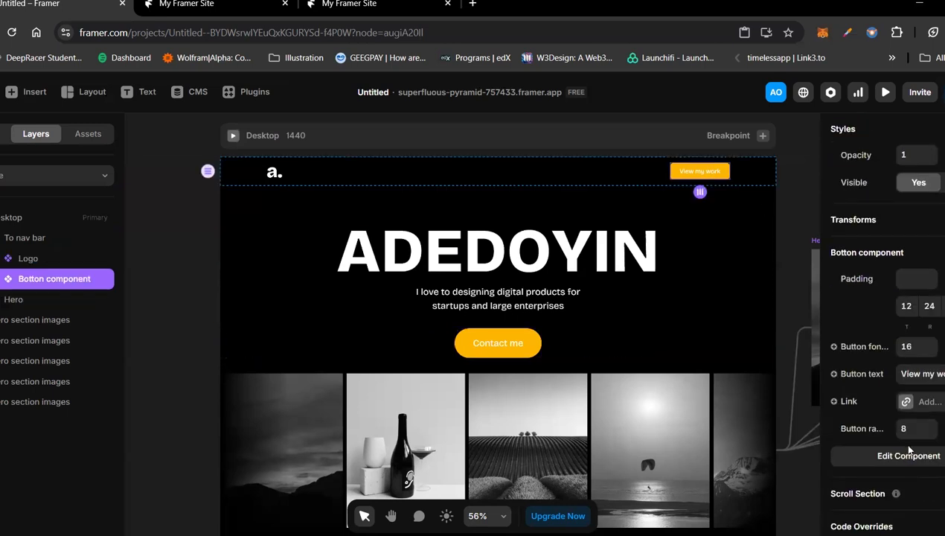
left_click(907, 430)
type("100")
left_click(779, 309)
Step: Preview the desktop page, reload it, and examine the heading animation, rounded buttons and the ticker images' hover effects
left_click(269, 259)
key("ctrl+p")
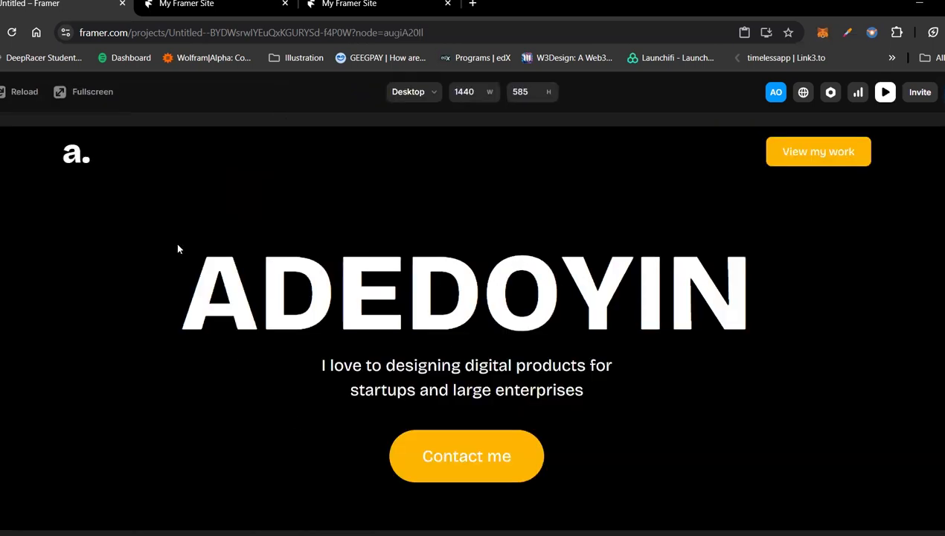
left_click(21, 95)
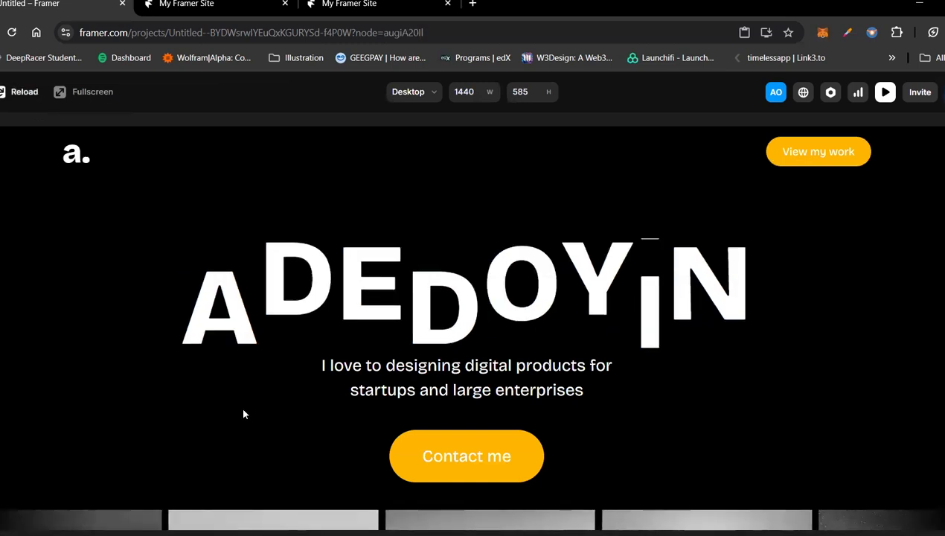
scroll(243, 414, "down", 3)
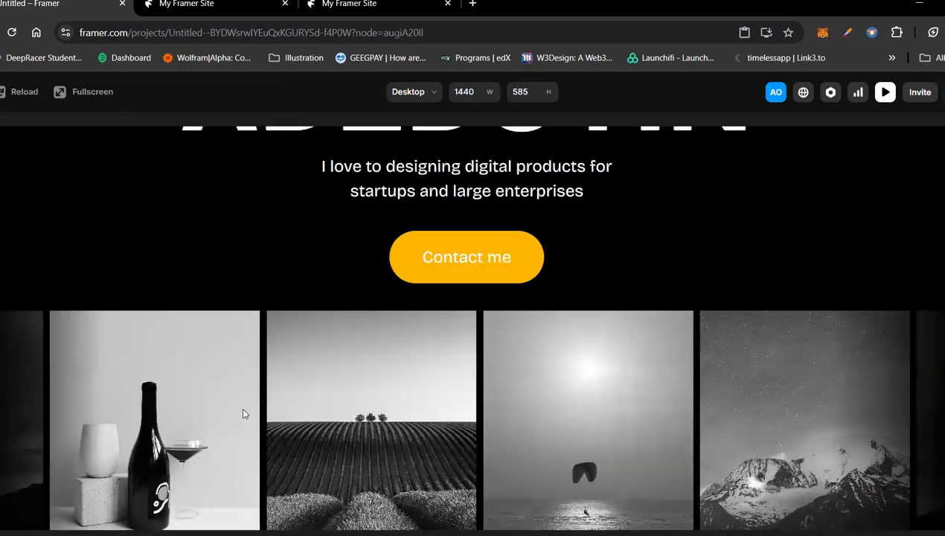
scroll(243, 413, "down", 1)
scroll(491, 288, "up", 2)
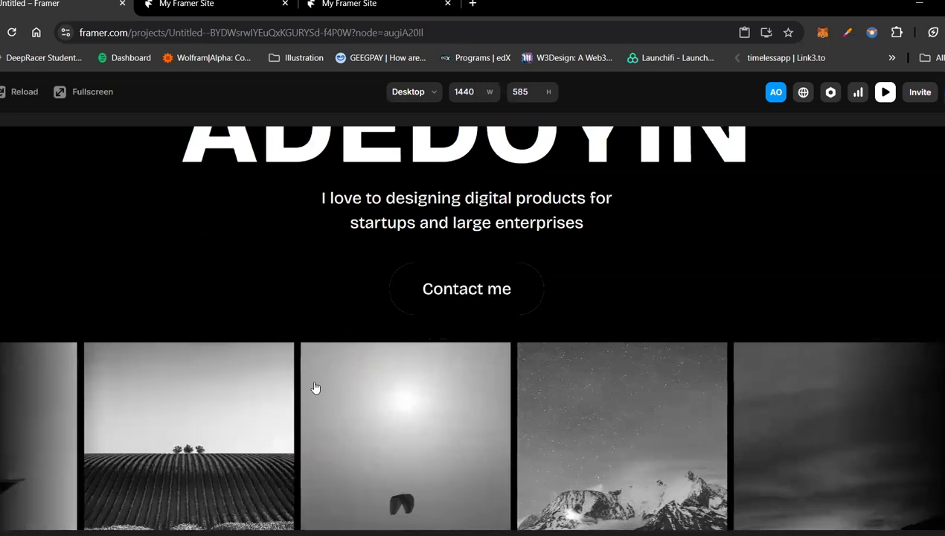
scroll(712, 296, "down", 1)
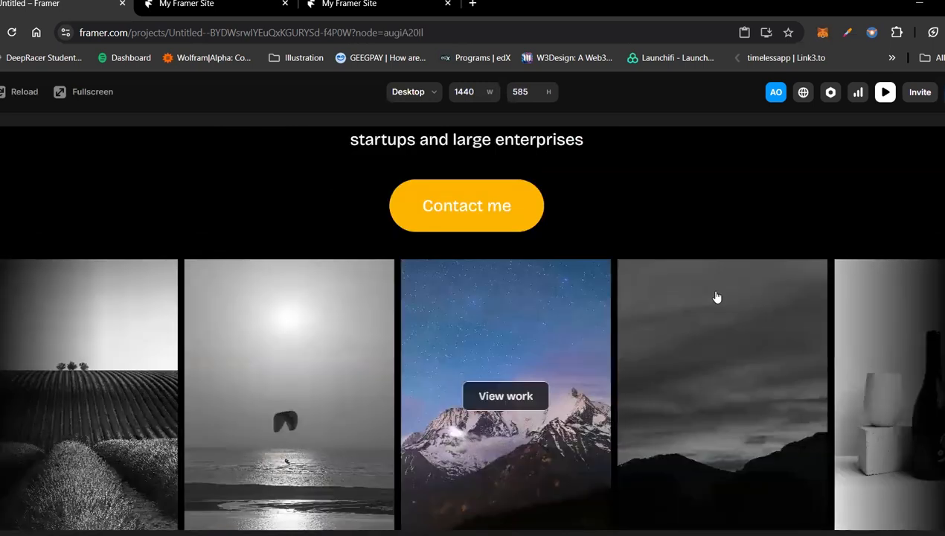
scroll(712, 296, "down", 1)
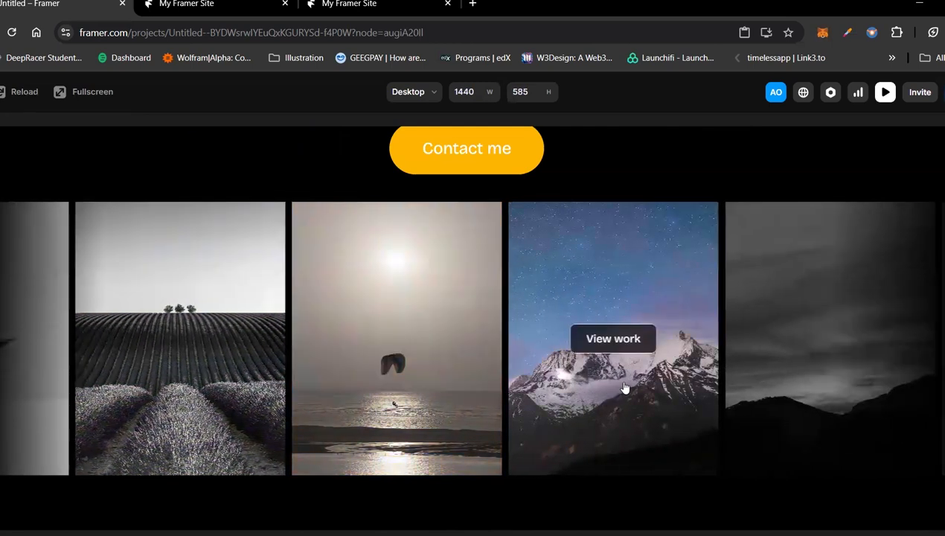
scroll(685, 344, "up", 2)
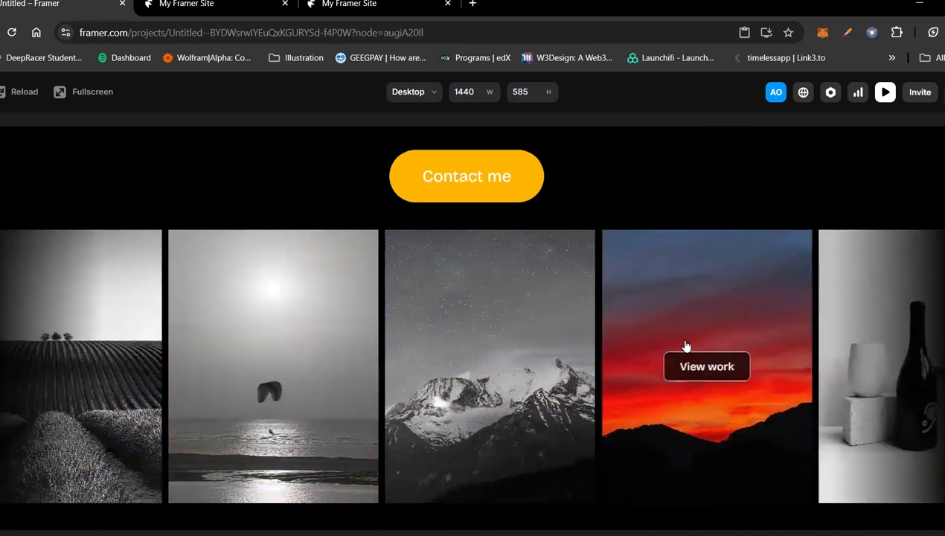
scroll(656, 231, "up", 2)
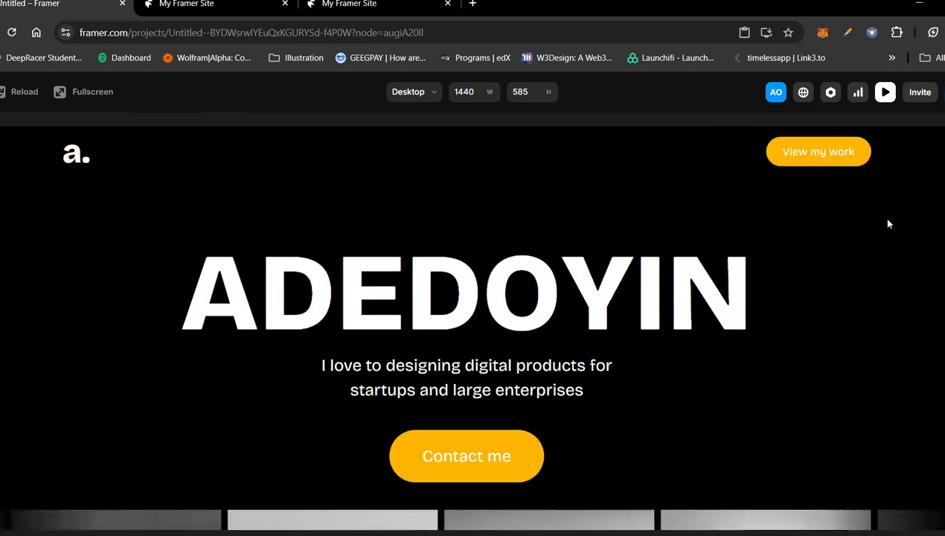
Step: Replay the page preview to check the hero and image ticker once more, and return to the canvas
left_click(3, 91)
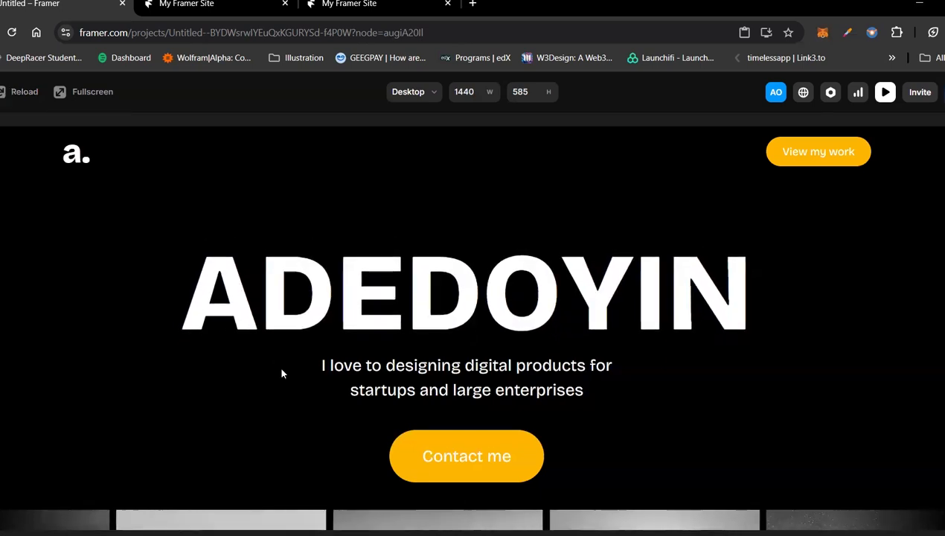
scroll(282, 372, "down", 1)
scroll(446, 398, "down", 3)
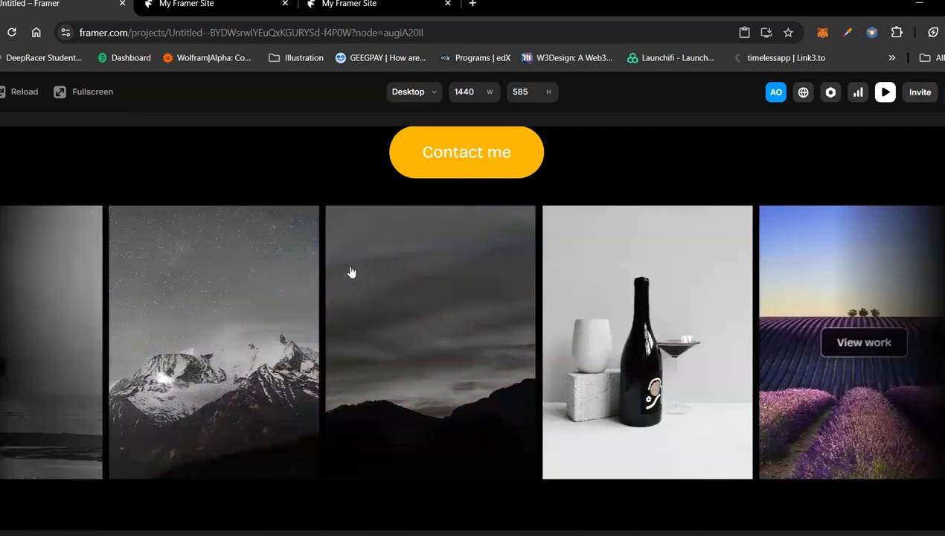
scroll(384, 196, "up", 4)
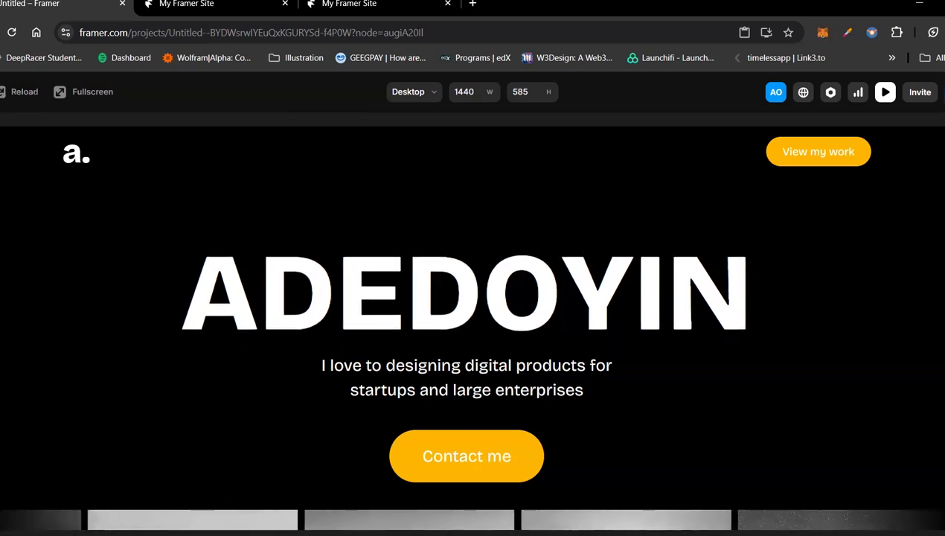
key("Escape")
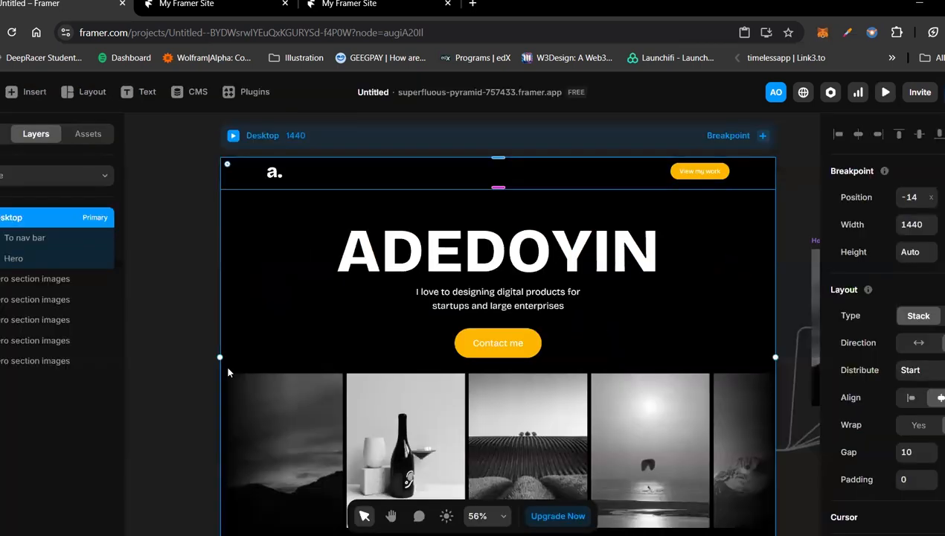
Step: Rename the page's primary Desktop breakpoint as Landing
scroll(228, 368, "down", 1)
scroll(228, 372, "up", 2)
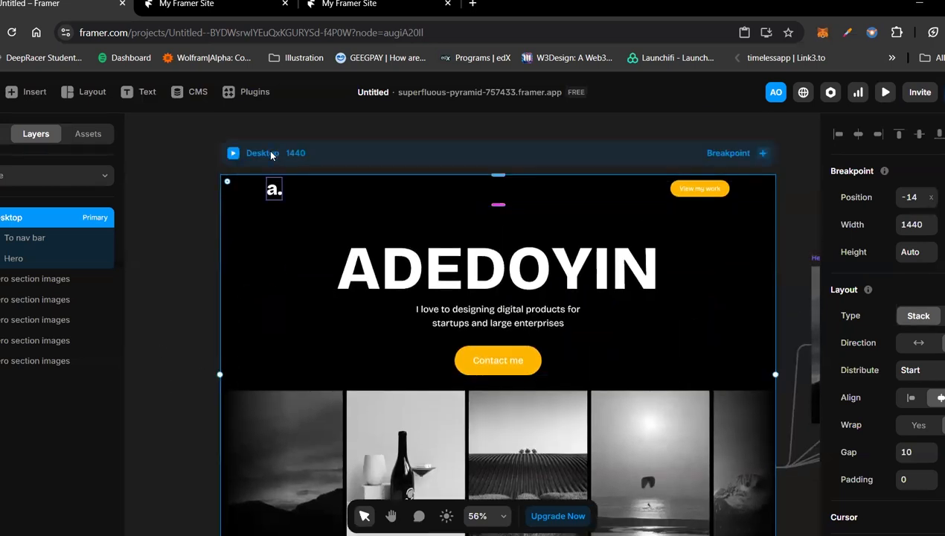
key("Escape")
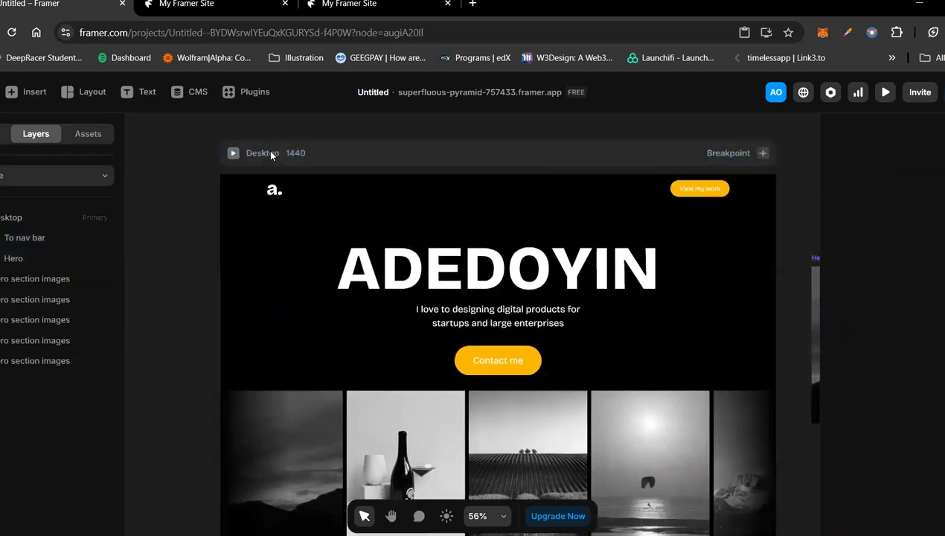
double_click(19, 218)
type("Landing")
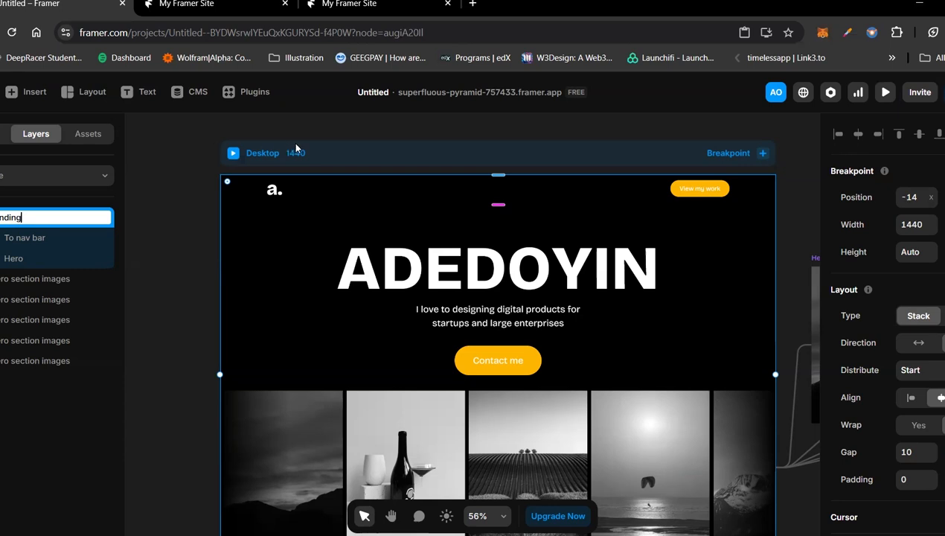
key("Return")
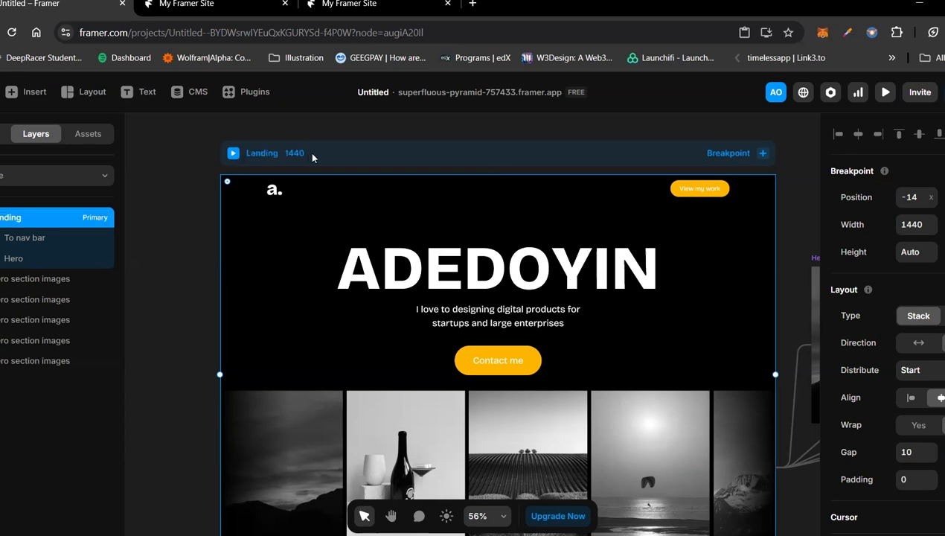
Step: Inspect the size and layout settings of the Hero section, its nested stacks and the subtitle text
scroll(311, 154, "right", 4)
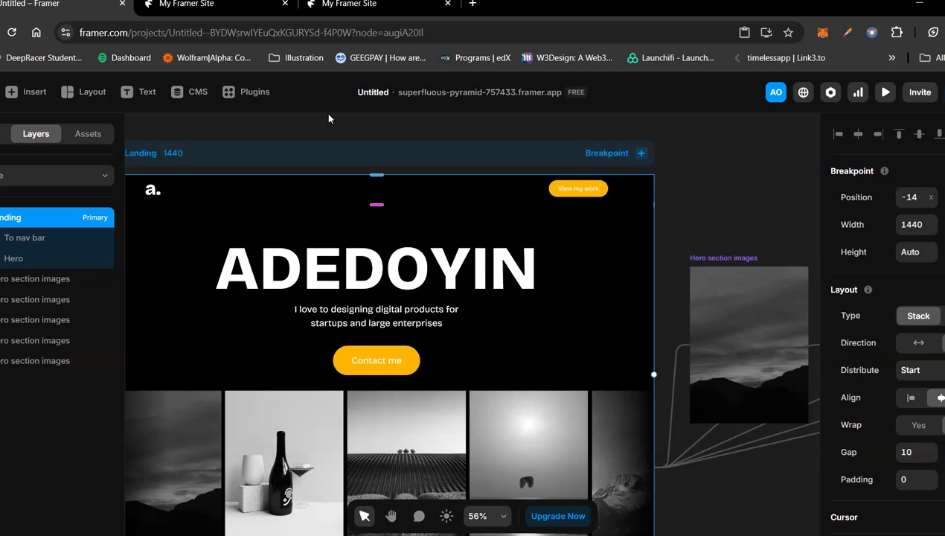
left_click(359, 325)
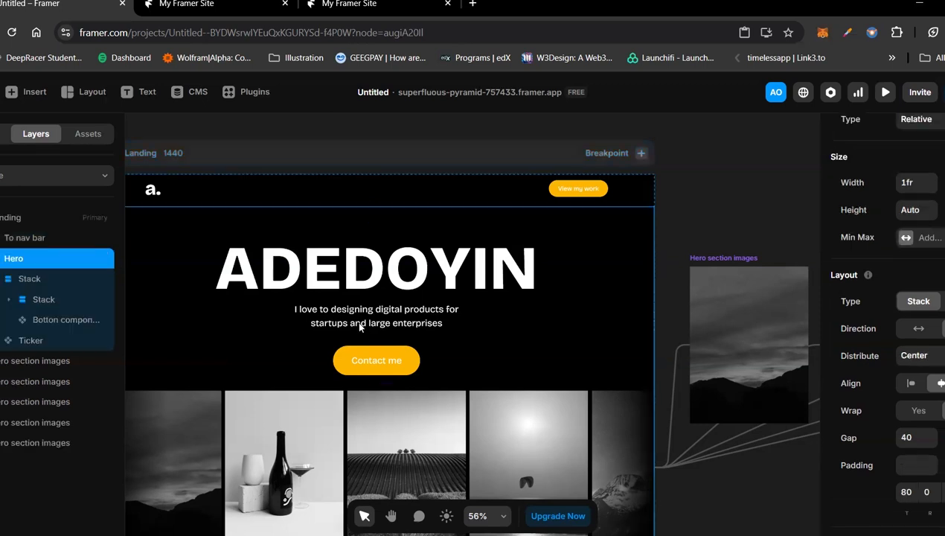
left_click(360, 325)
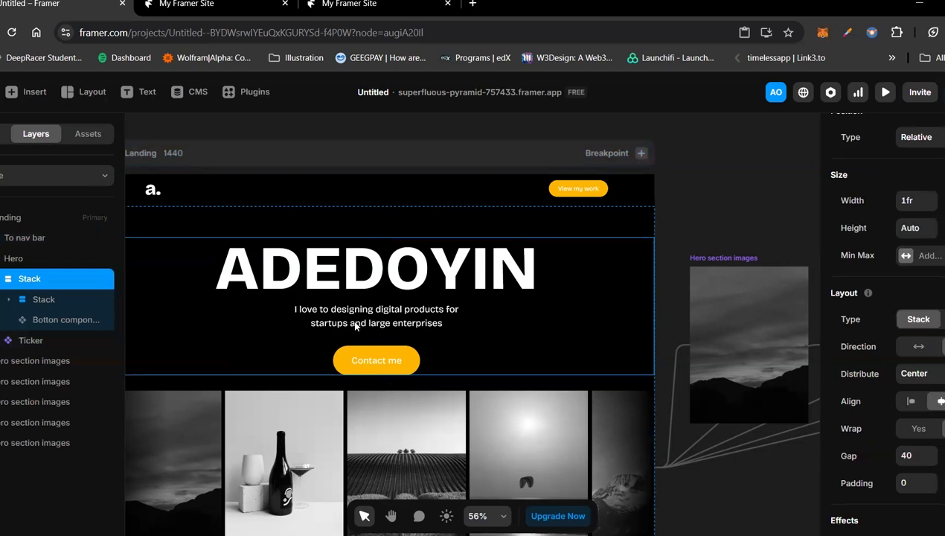
left_click(358, 325)
left_click(357, 325)
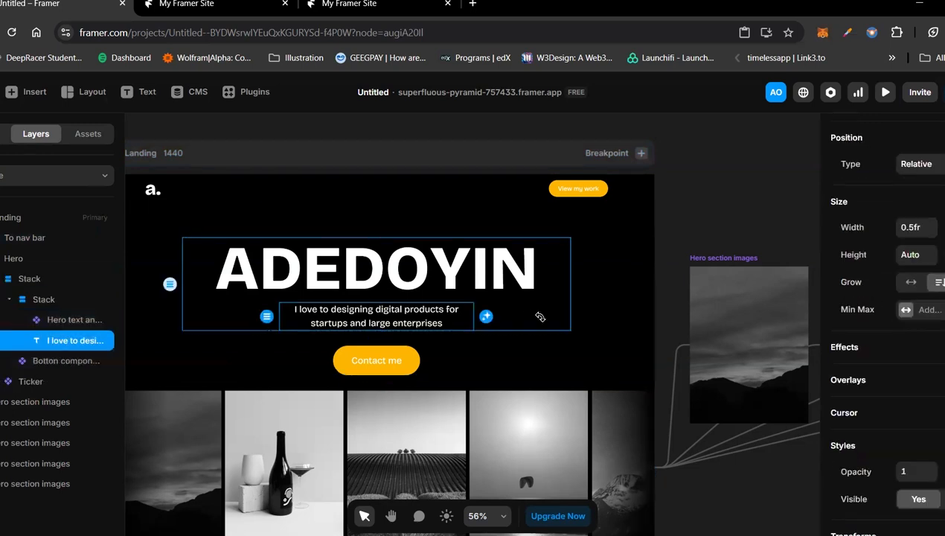
left_click(540, 314)
scroll(390, 313, "down", 3)
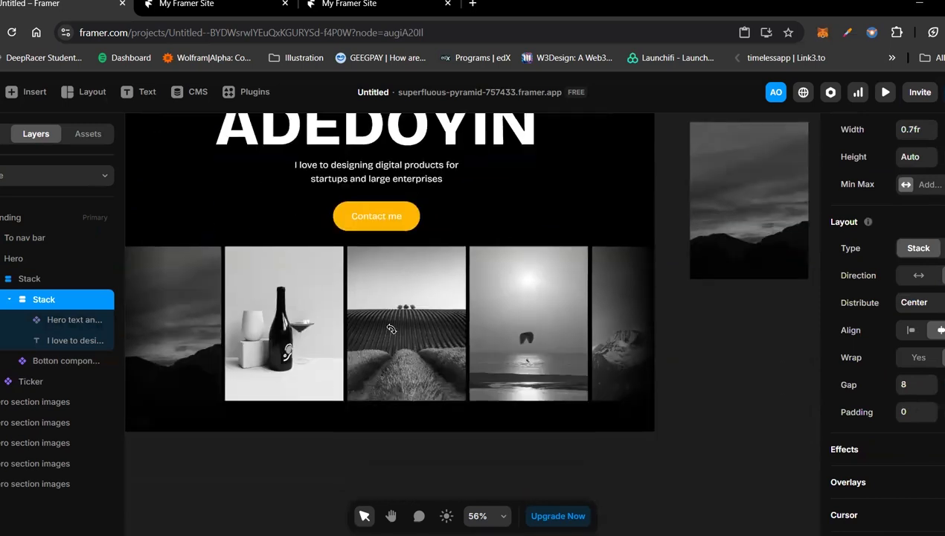
scroll(390, 320, "up", 2)
scroll(390, 324, "left", 3)
scroll(391, 328, "right", 3)
scroll(389, 268, "right", 1)
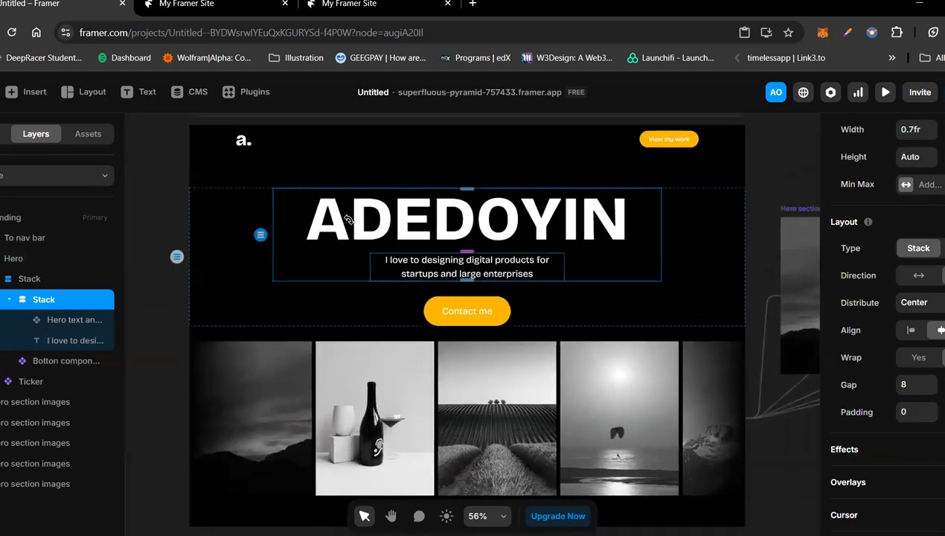
scroll(348, 217, "up", 2)
Step: Review the Landing breakpoint's layout settings and the sizing of the hero's heading and subtitle
left_click(292, 177)
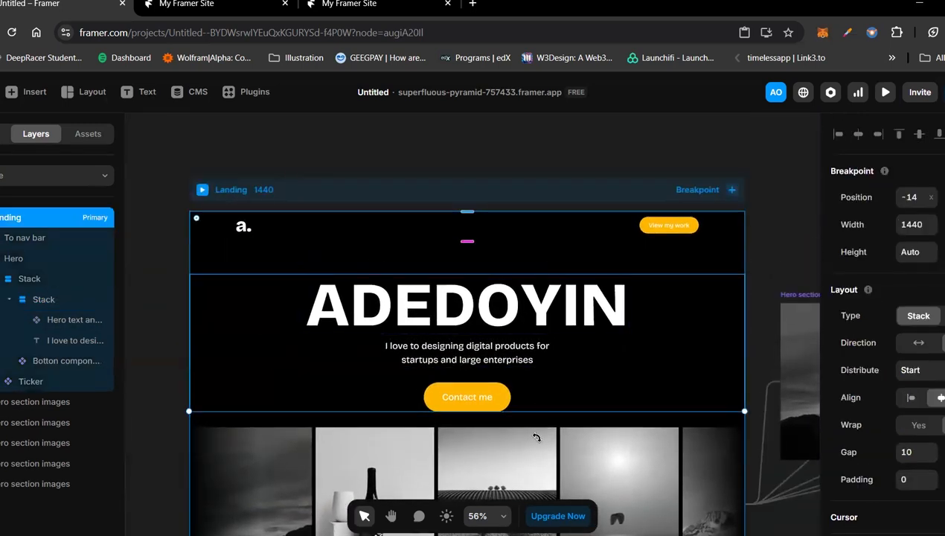
scroll(521, 449, "down", 3)
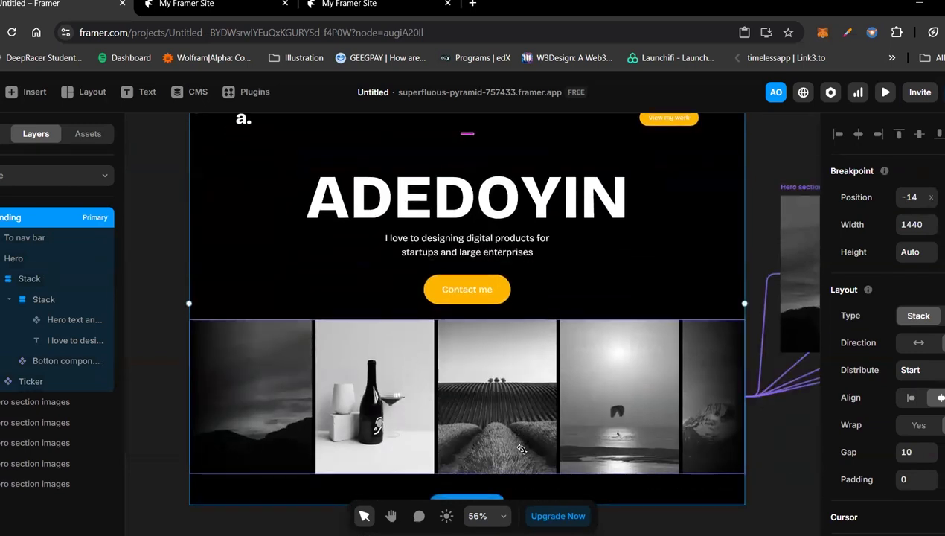
scroll(521, 449, "up", 2)
scroll(521, 450, "up", 1)
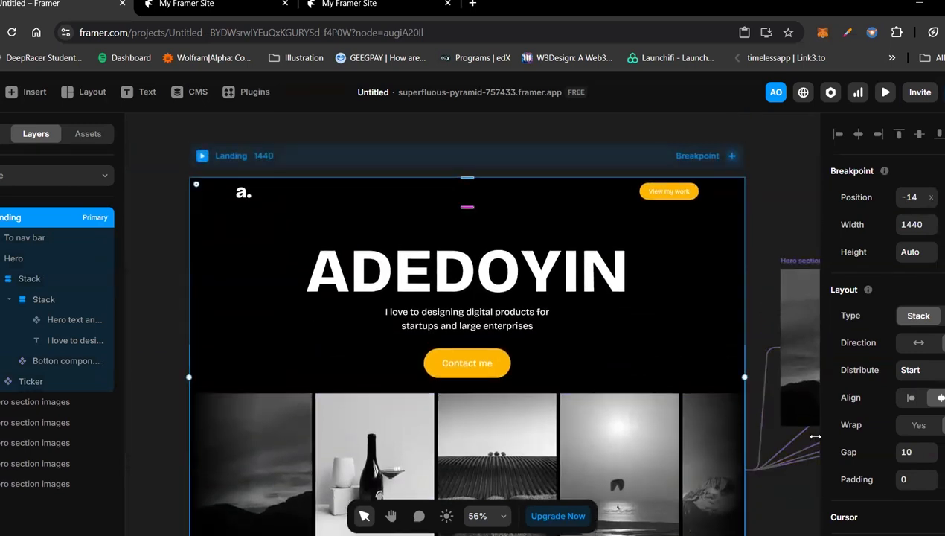
left_click(580, 281)
left_click(521, 325)
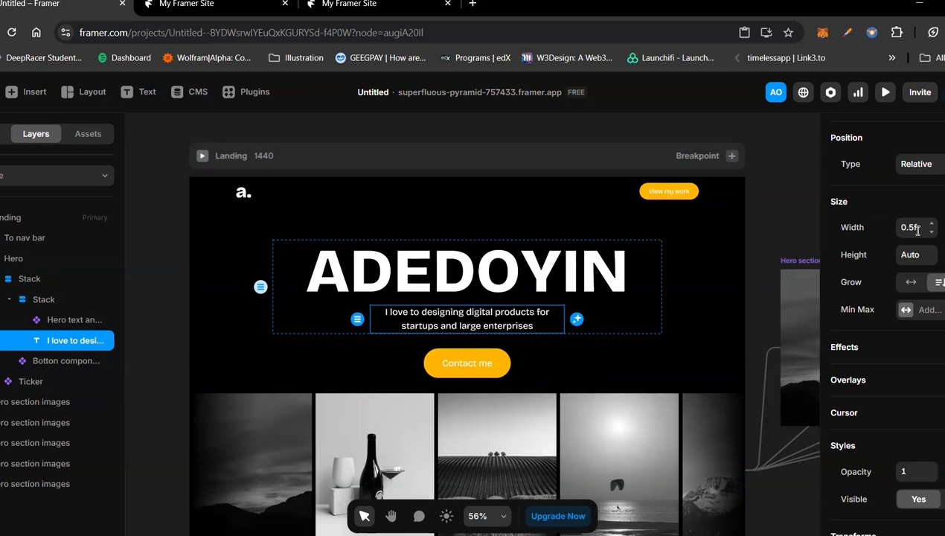
Step: Draw an empty frame about 723 by 264 on the canvas above the Landing page
left_click(552, 147)
scroll(227, 204, "up", 5)
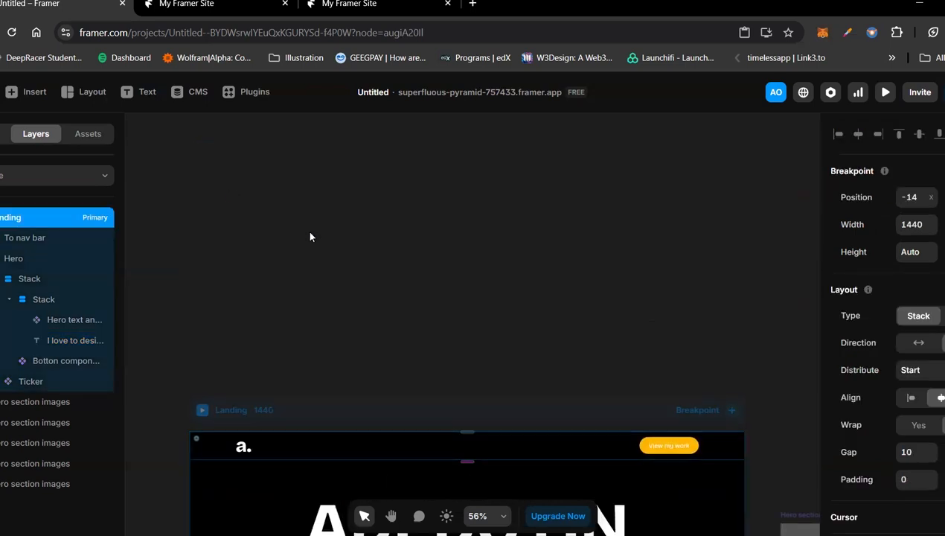
key("f")
mouse_move(302, 212)
left_mouse_down()
mouse_move(396, 262)
mouse_move(582, 312)
left_mouse_up()
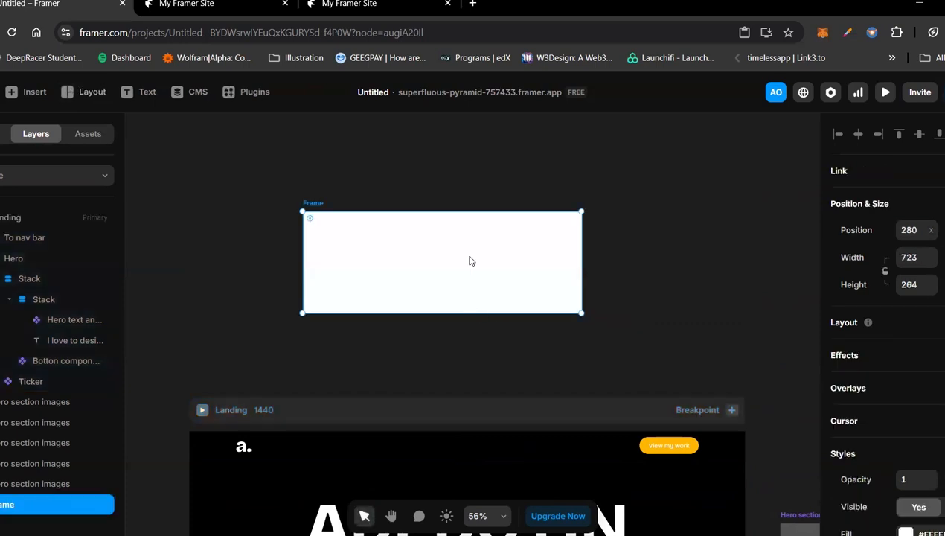
Step: Move the white frame into the Landing page between the navigation bar and the hero, and stretch its width to 1fr
scroll(470, 260, "down", 3)
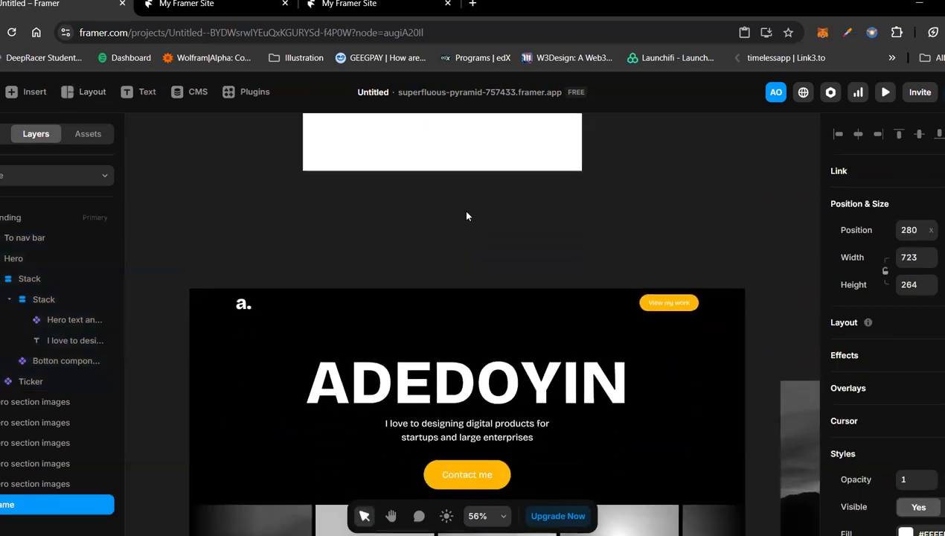
left_click_drag(449, 158, 432, 339)
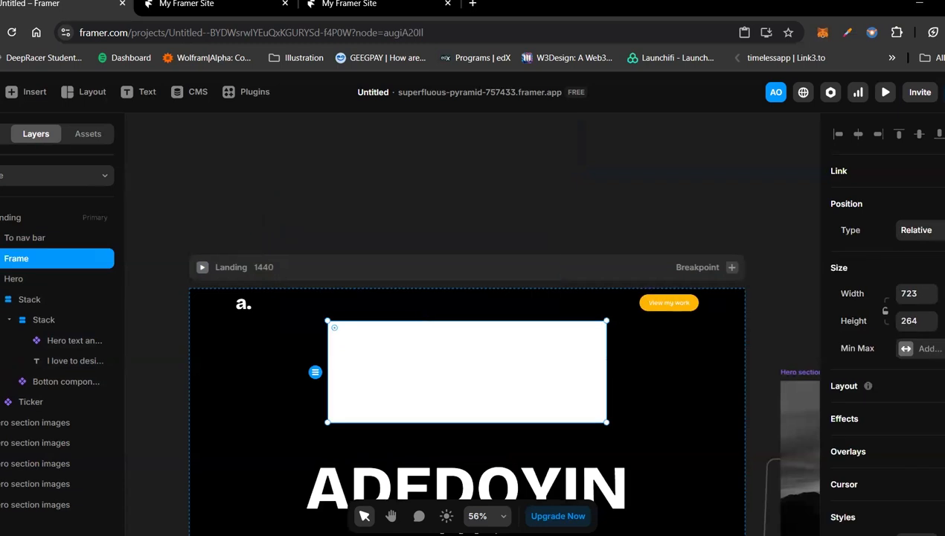
double_click(606, 359)
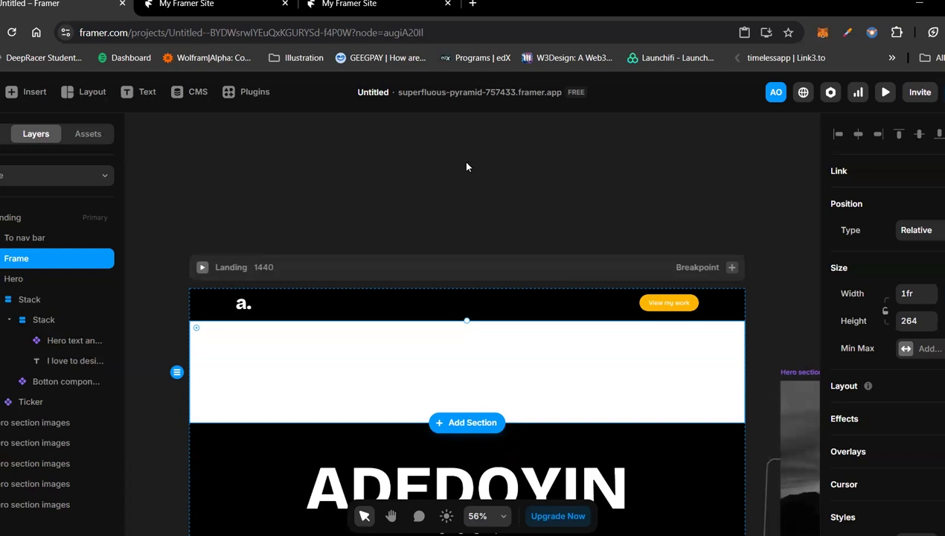
Step: Deselect the new frame and switch to the published site's browser tab to view the live page
scroll(470, 333, "down", 5)
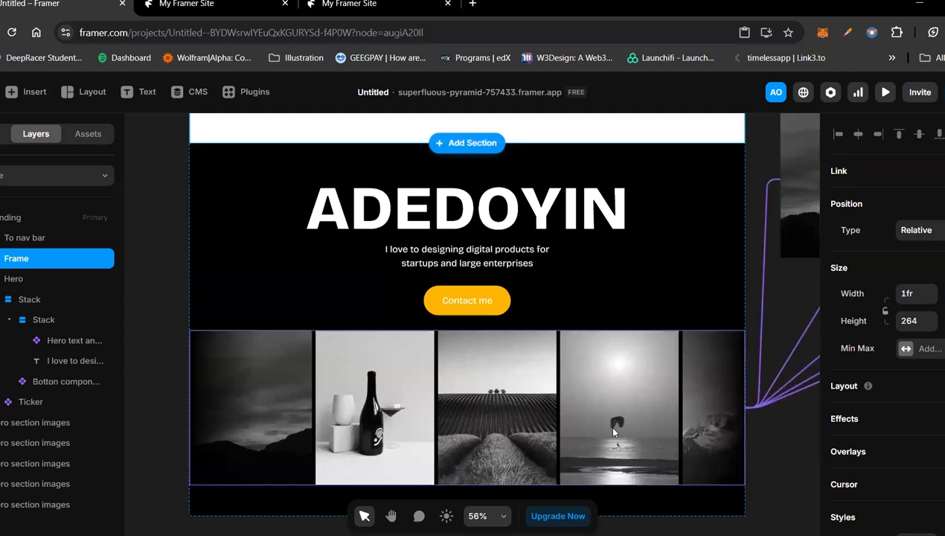
left_click(135, 215)
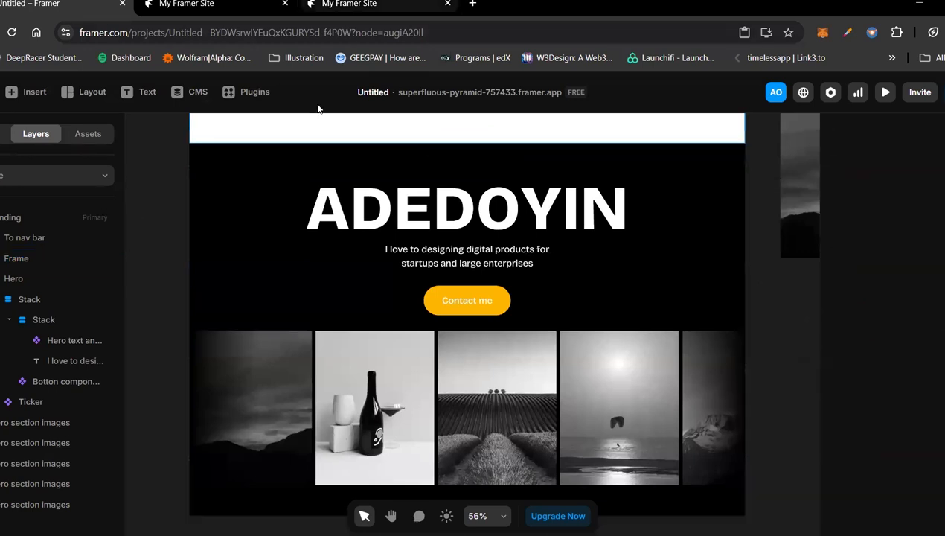
key("ctrl+shift+Tab")
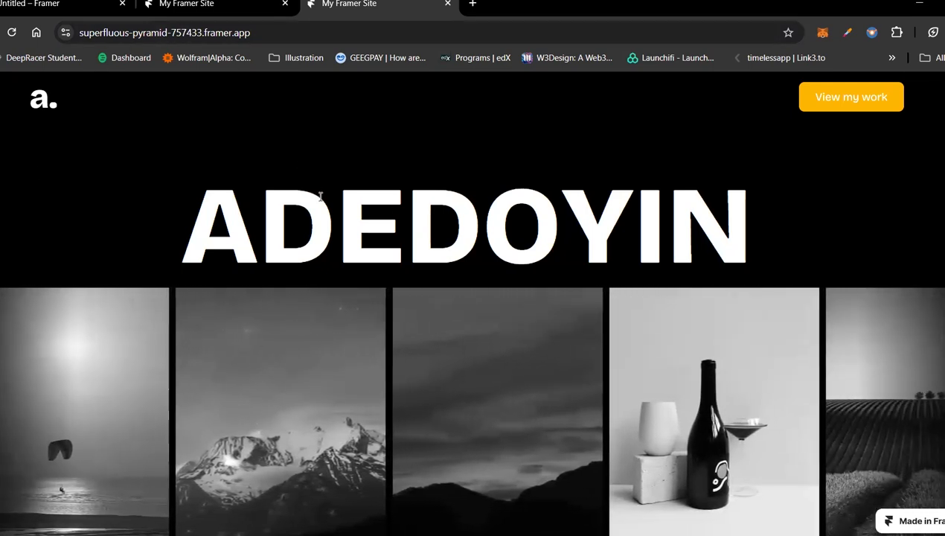
Step: Check how the published page's heading and image ticker scale at different browser zoom levels, down to 25%
key("ctrl+minus")
key("ctrl+minus")
key("ctrl+minus")
key("ctrl+minus")
key("ctrl+minus")
key("ctrl+minus")
key("ctrl+minus")
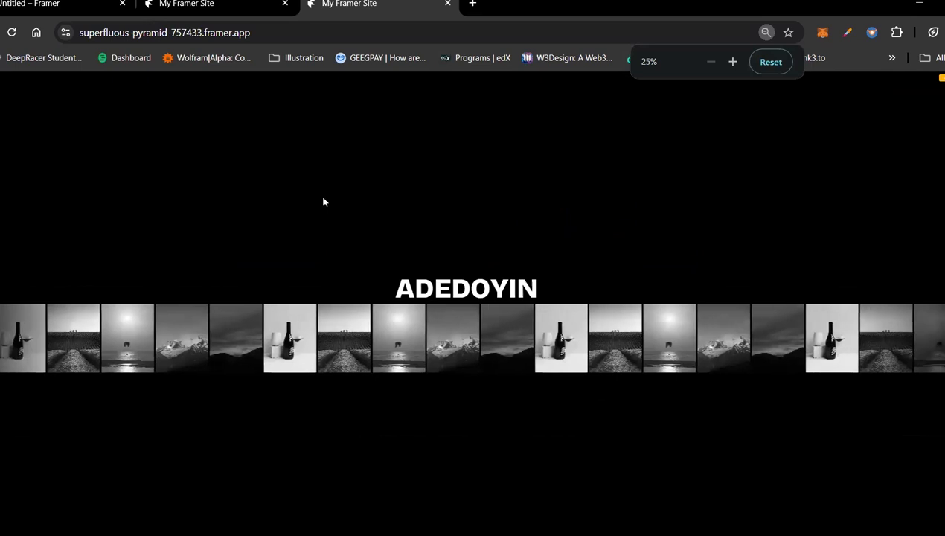
key("ctrl+plus")
key("ctrl+plus")
key("ctrl+plus")
key("ctrl+plus")
key("ctrl+minus")
key("ctrl+minus")
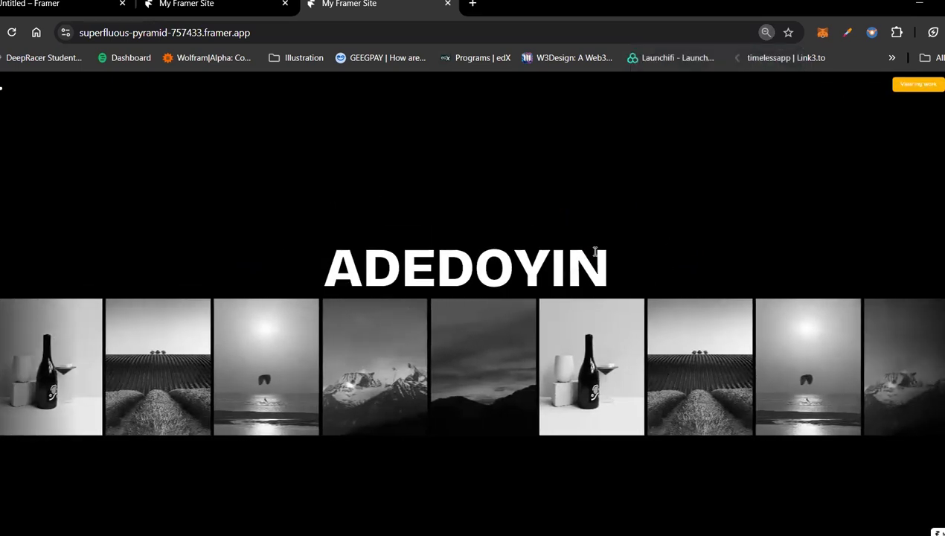
key("ctrl+minus")
key("ctrl+minus")
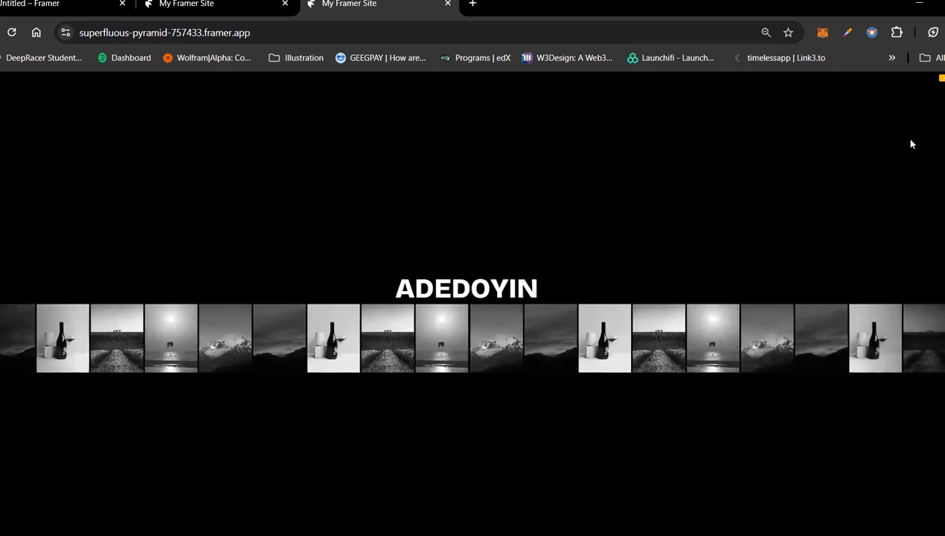
key("ctrl+plus")
key("ctrl+plus")
key("ctrl+plus")
key("ctrl+plus")
key("ctrl+plus")
key("ctrl+plus")
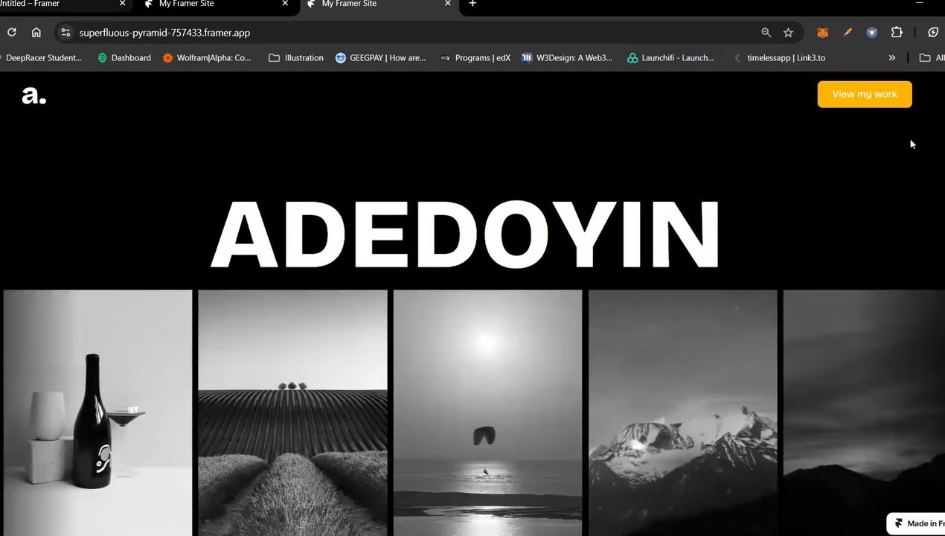
Step: Publish the latest changes from the Framer editor and reload the live site in its browser tab
key("ctrl+1")
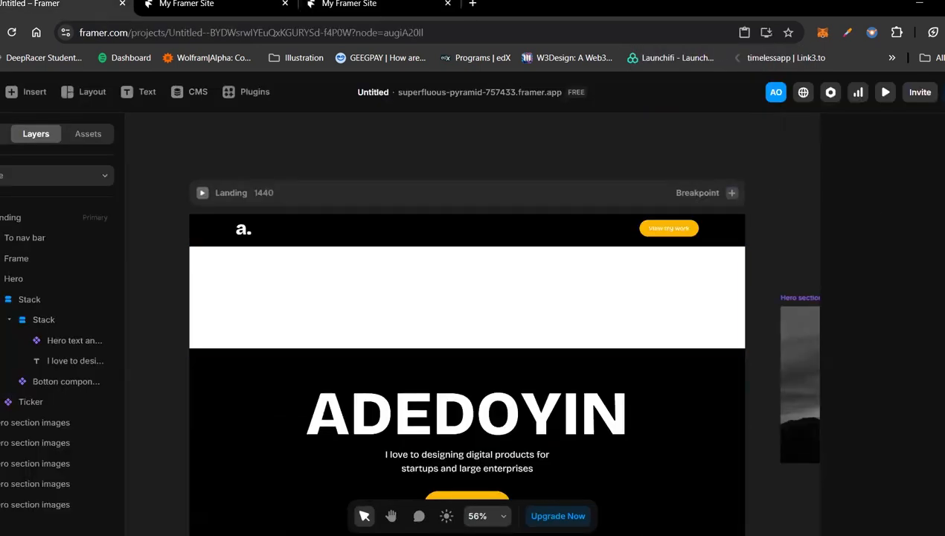
left_click(880, 225)
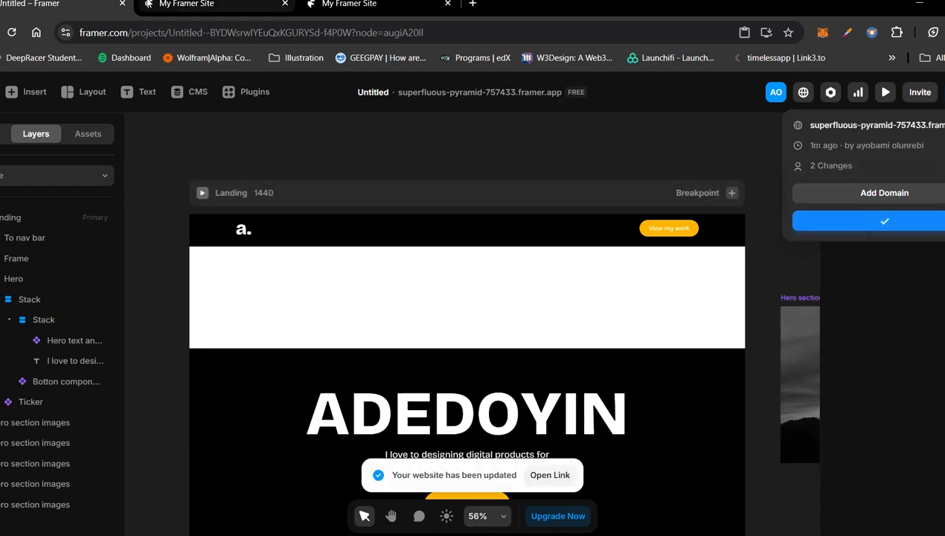
left_click(186, 4)
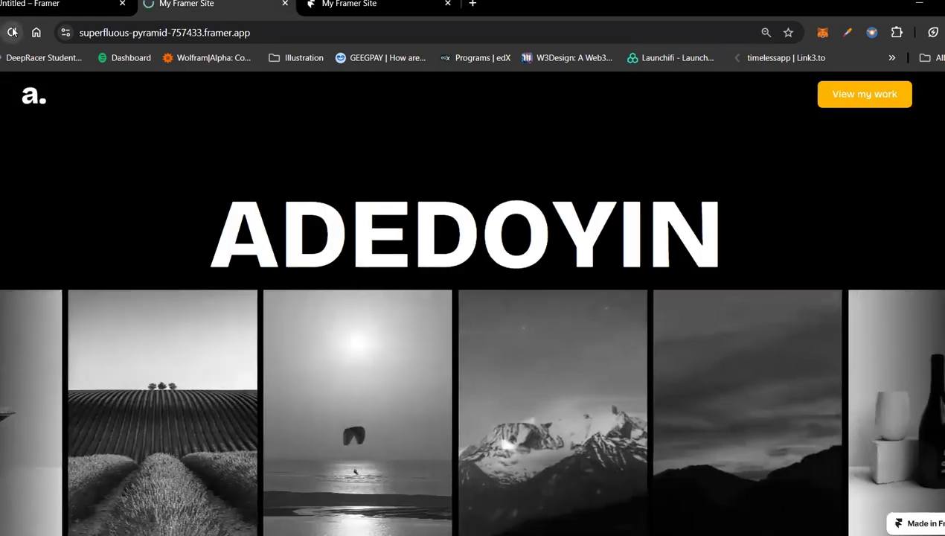
left_click(13, 32)
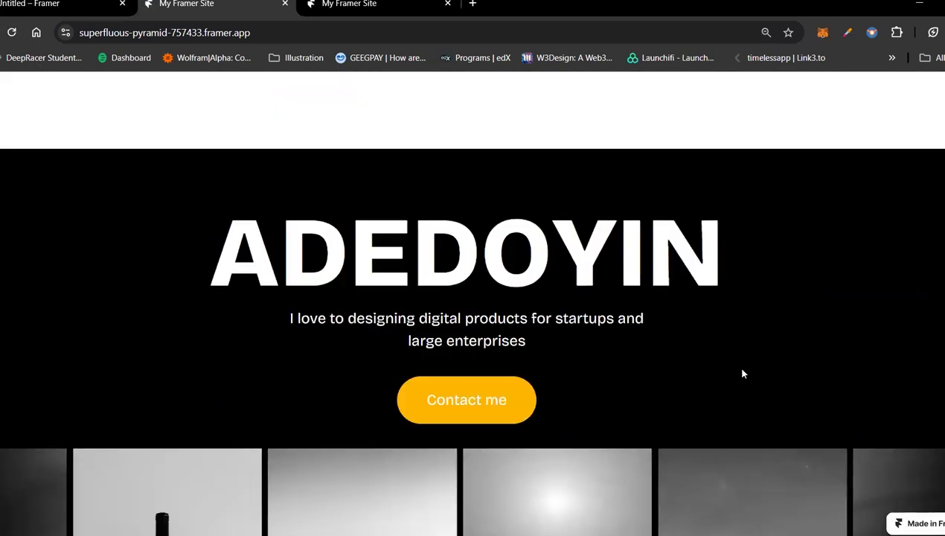
Step: Examine the updated live page's white frame, hero and image ticker at reduced browser zoom, including 67% and 50%, and at 100%
key("ctrl+minus")
key("ctrl+minus")
key("ctrl+minus")
key("ctrl+minus")
key("ctrl+minus")
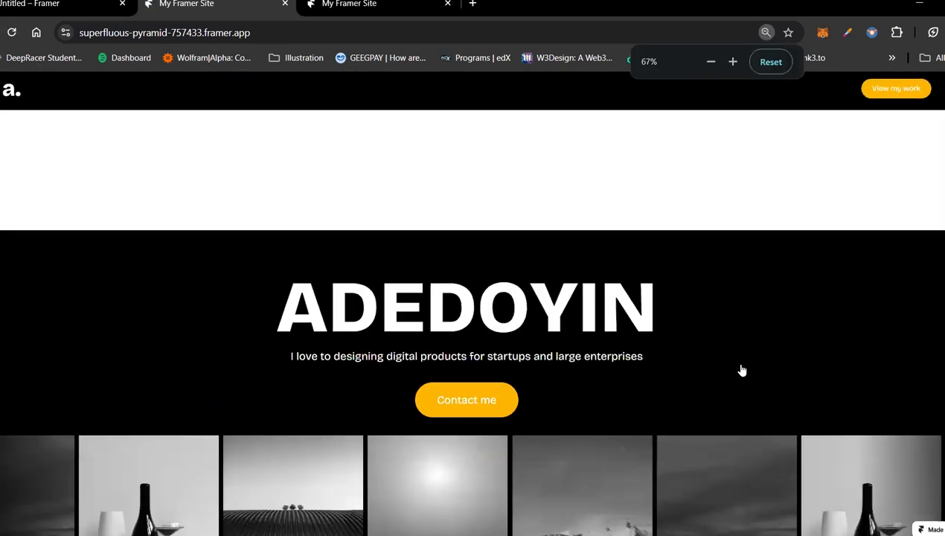
key("ctrl+plus")
key("ctrl+plus")
key("ctrl+plus")
key("ctrl+plus")
key("ctrl+plus")
key("ctrl+plus")
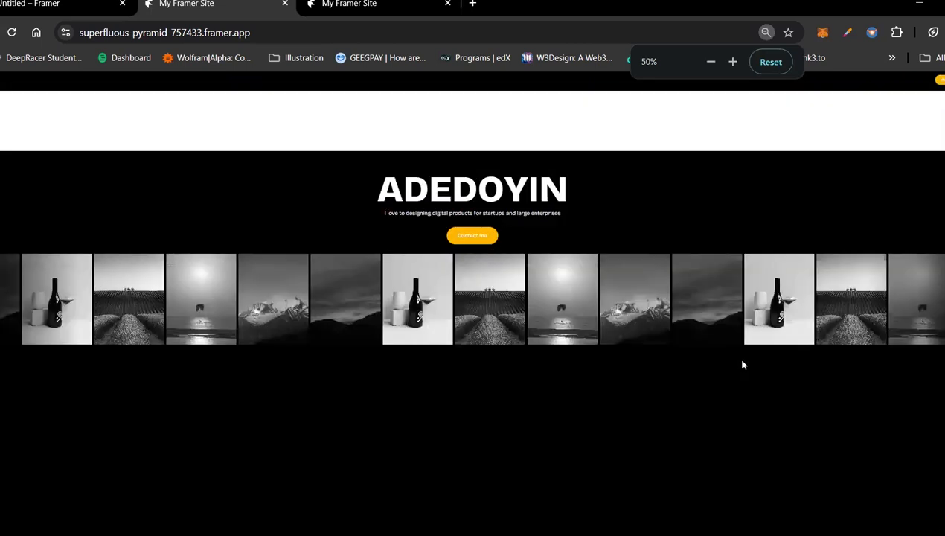
scroll(721, 220, "down", 5)
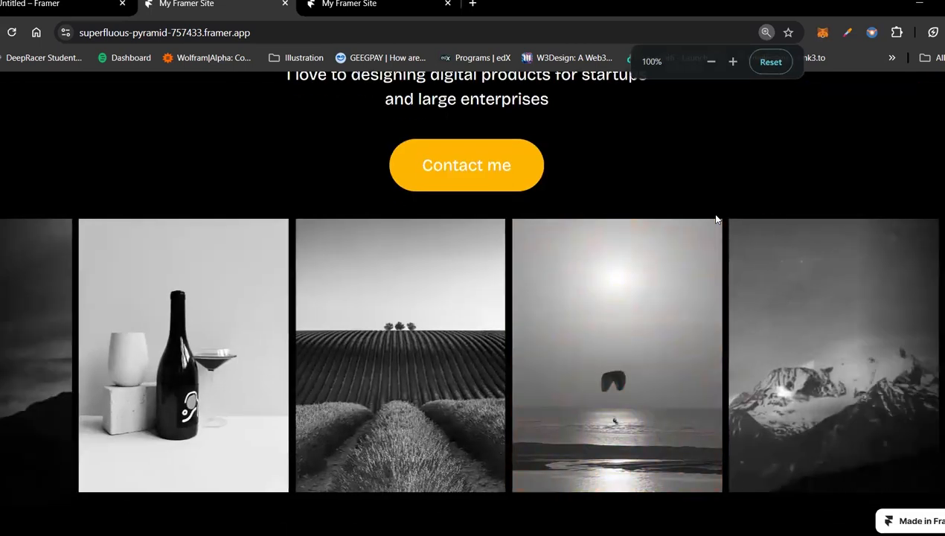
scroll(683, 227, "up", 3)
Step: Examine how the live page's heading, subtitle and Contact me button behave at enlarged browser zoom, from 150% upwards
key("ctrl+plus")
key("ctrl+plus")
key("ctrl+plus")
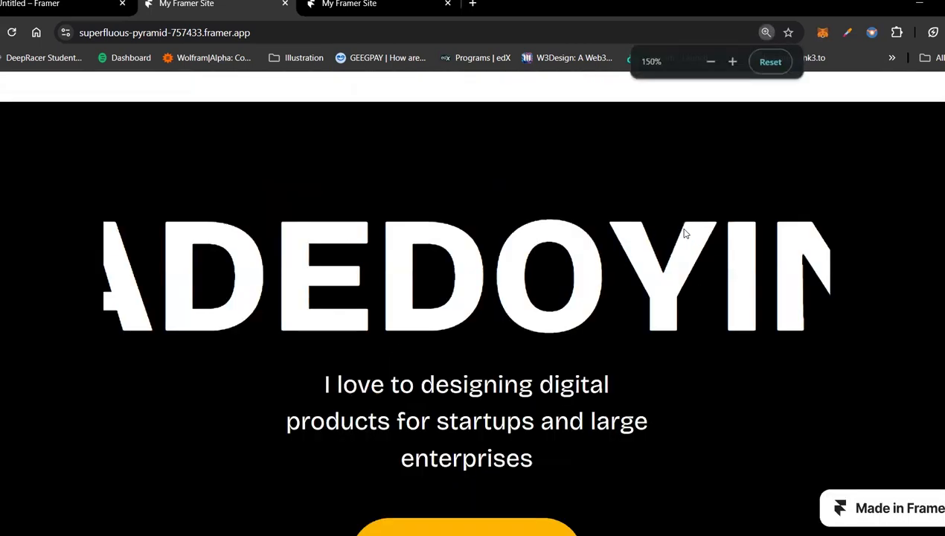
scroll(681, 230, "down", 5)
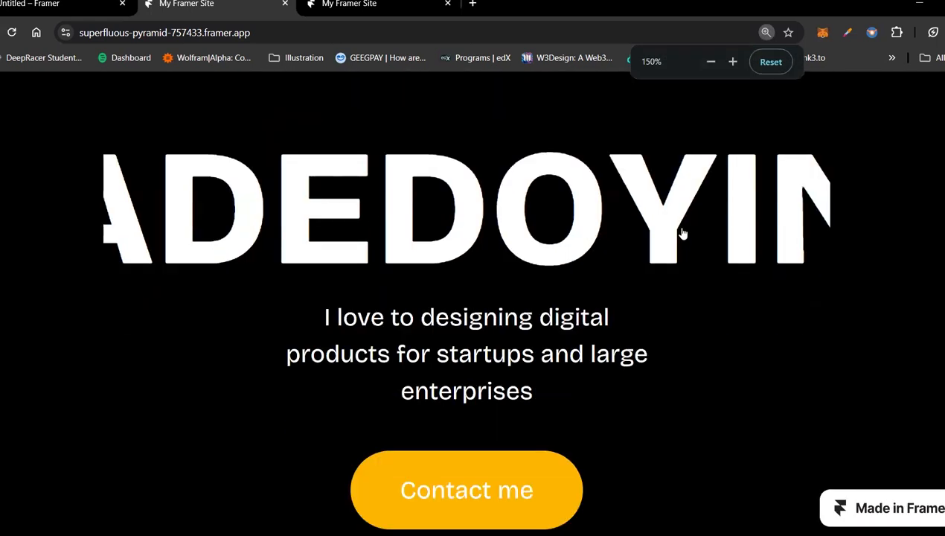
scroll(679, 237, "up", 4)
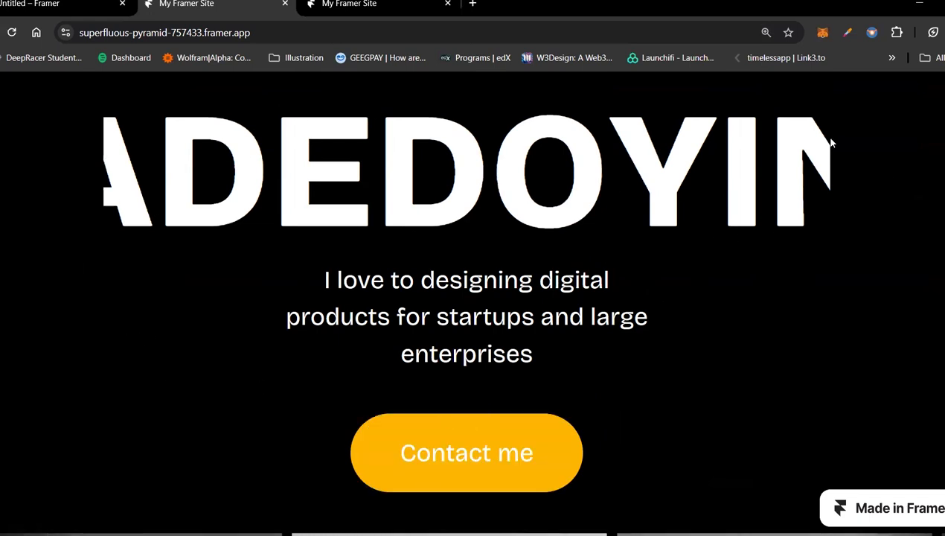
key("ctrl+plus")
key("ctrl+plus")
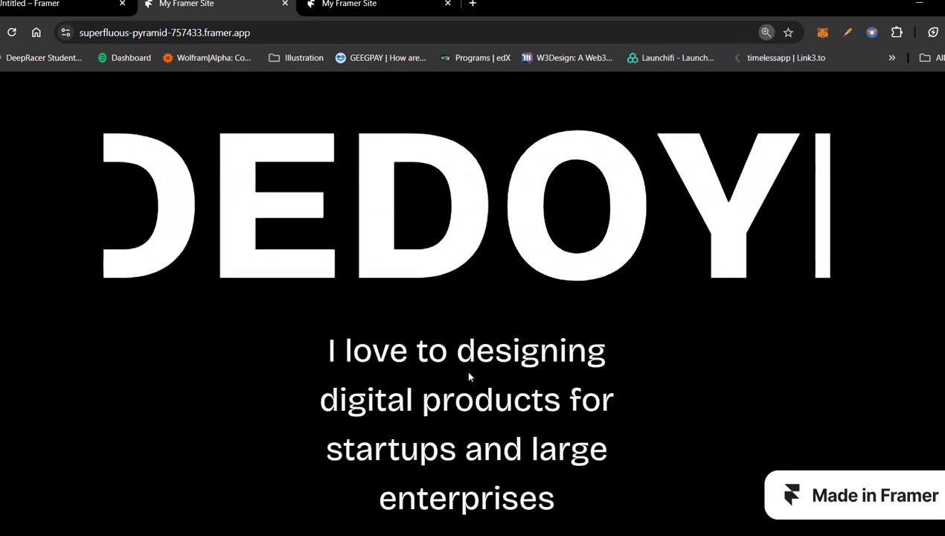
scroll(465, 372, "down", 2)
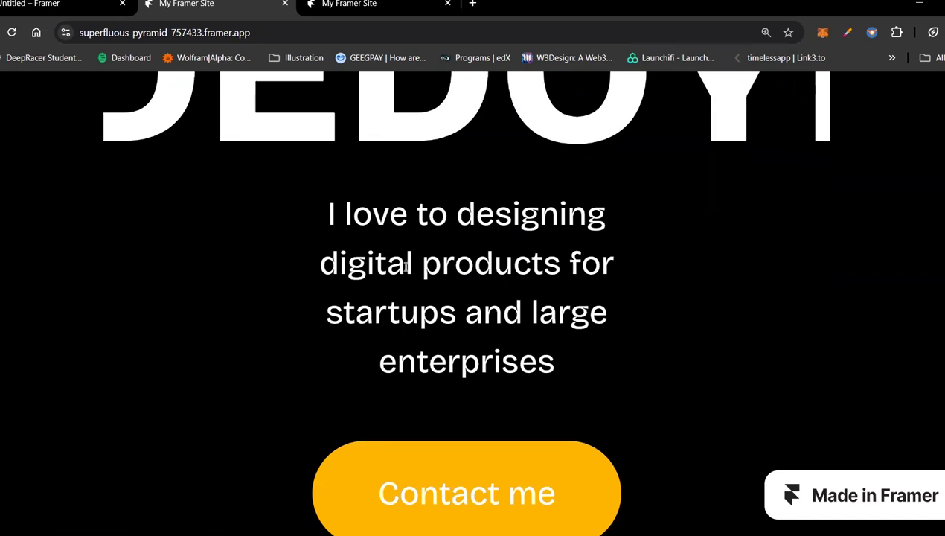
key("ctrl+plus")
key("ctrl+plus")
scroll(407, 265, "down", 6)
scroll(407, 266, "up", 1)
scroll(411, 282, "down", 12)
scroll(413, 288, "up", 12)
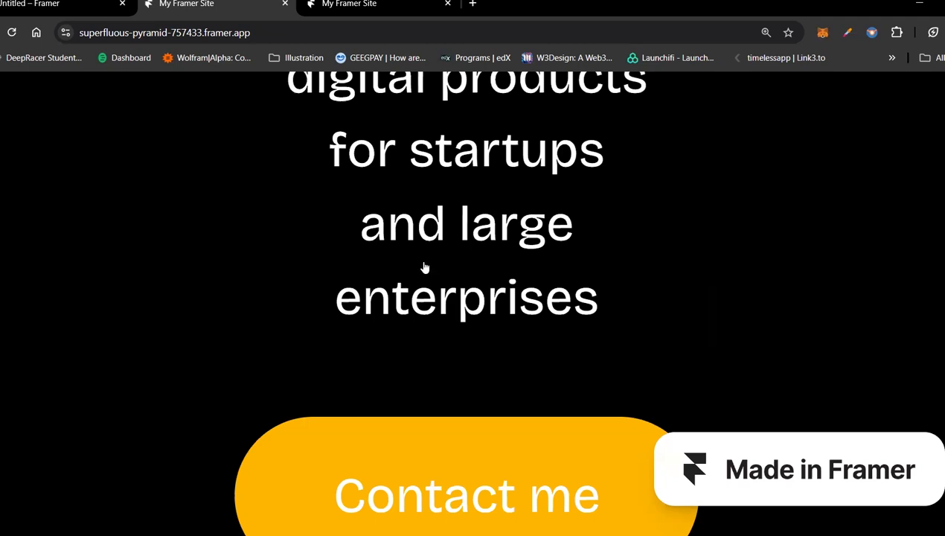
Step: Open the School support design project from the Framer dashboard and switch to its published site
scroll(441, 258, "down", 3)
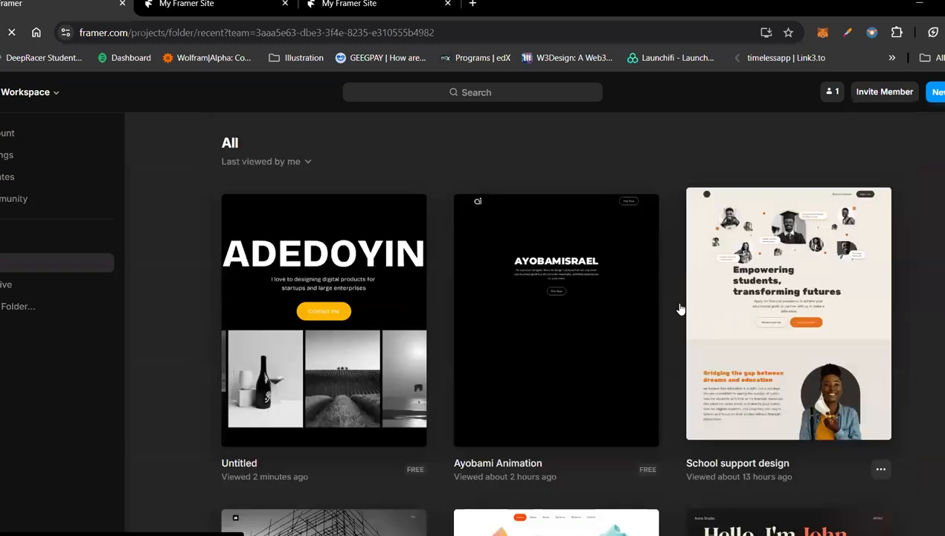
left_click(740, 223)
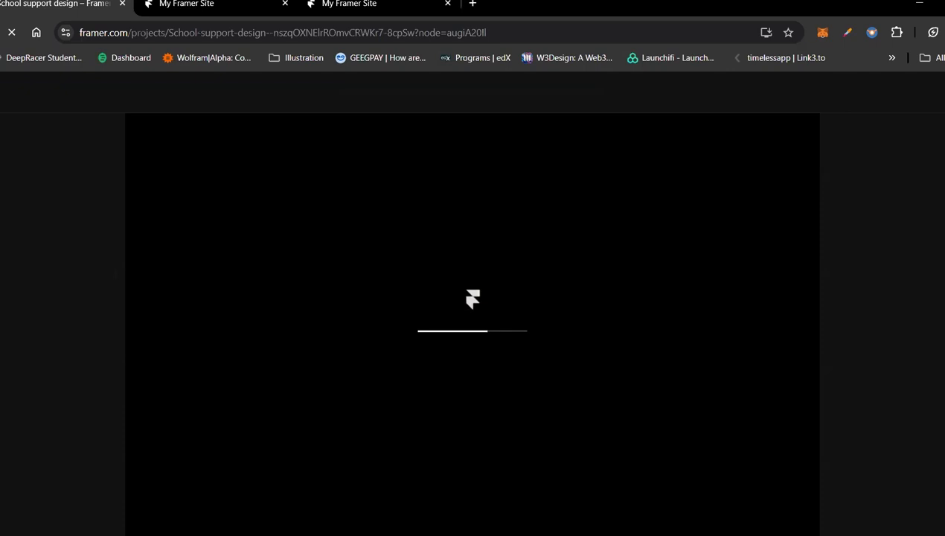
left_click(231, 6)
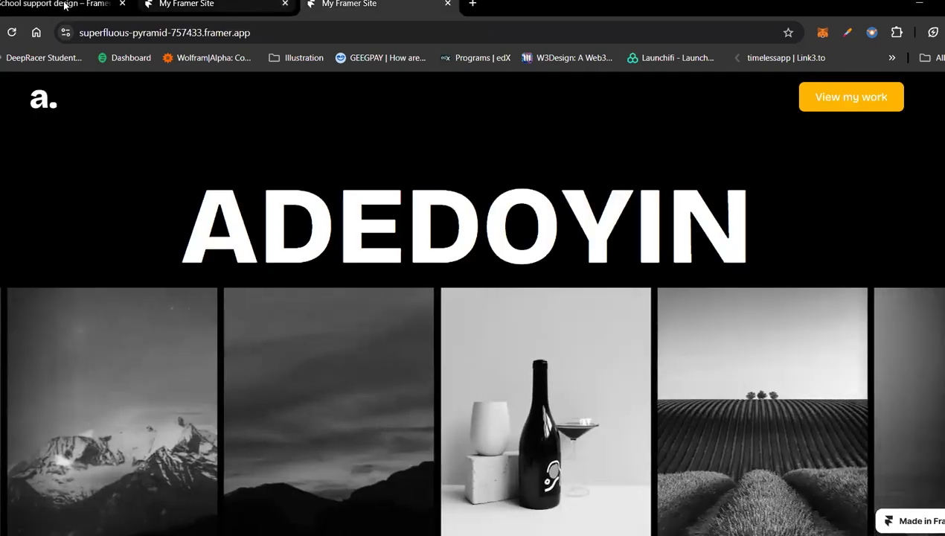
left_click(223, 5)
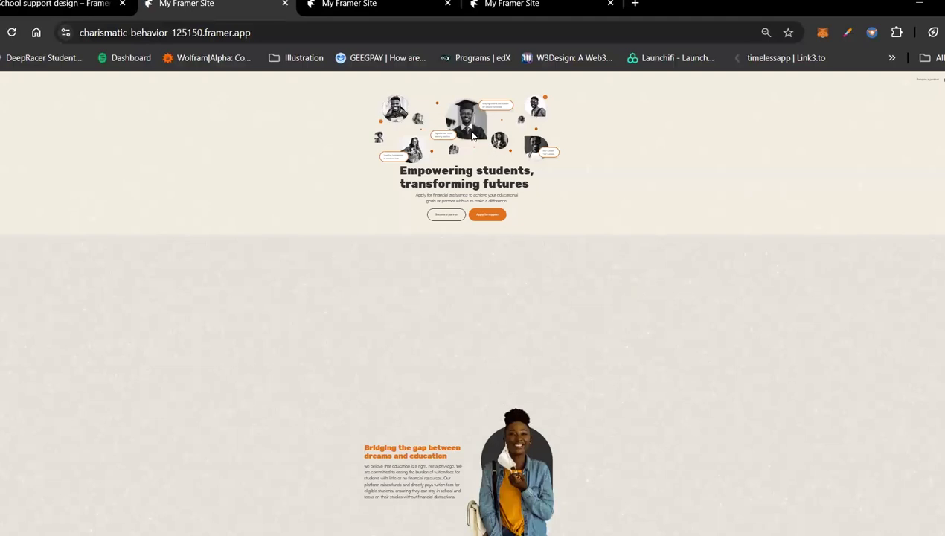
Step: Review the school support site's hero, education and application sections, enlarging the browser zoom to 67%, 90% and above
scroll(541, 317, "down", 5)
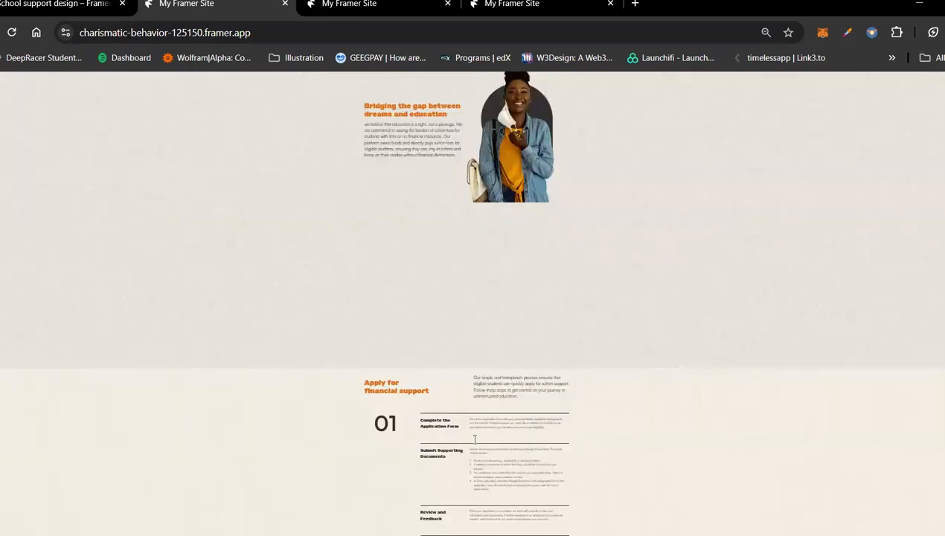
scroll(477, 417, "up", 5)
scroll(484, 313, "down", 2)
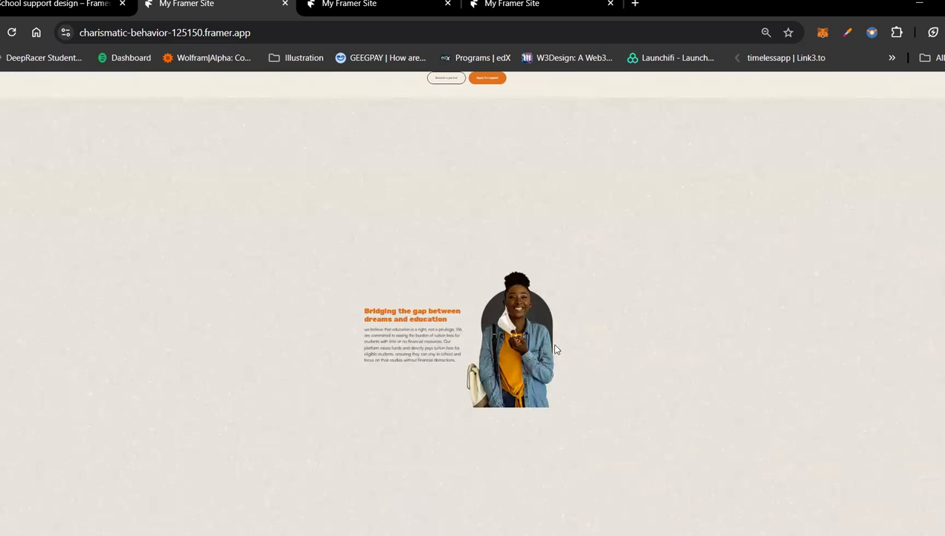
key("ctrl+plus")
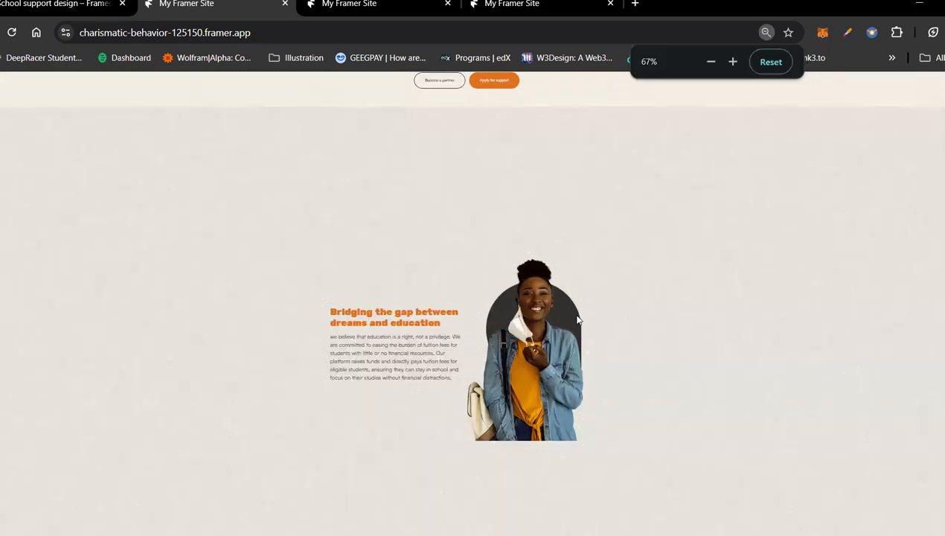
key("ctrl+plus")
key("ctrl+plus")
key("ctrl+plus")
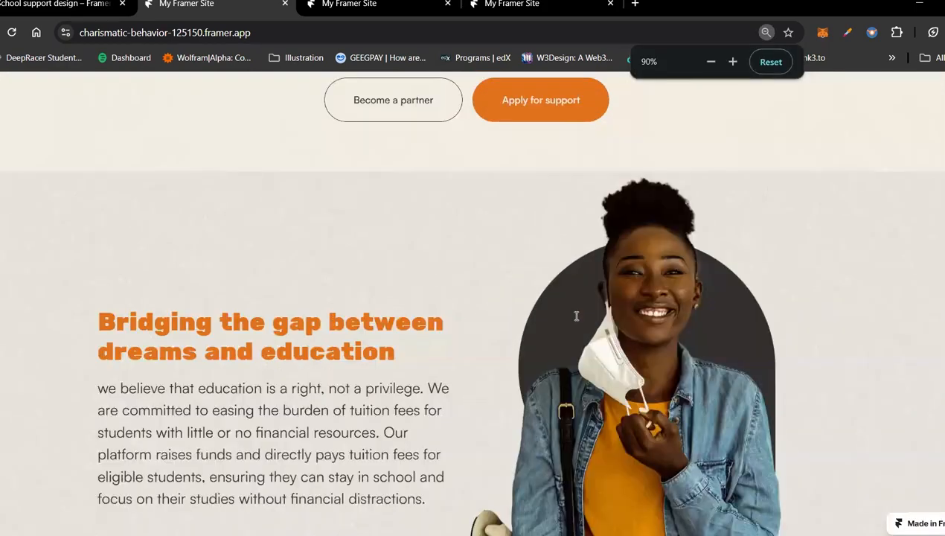
scroll(908, 301, "up", 2)
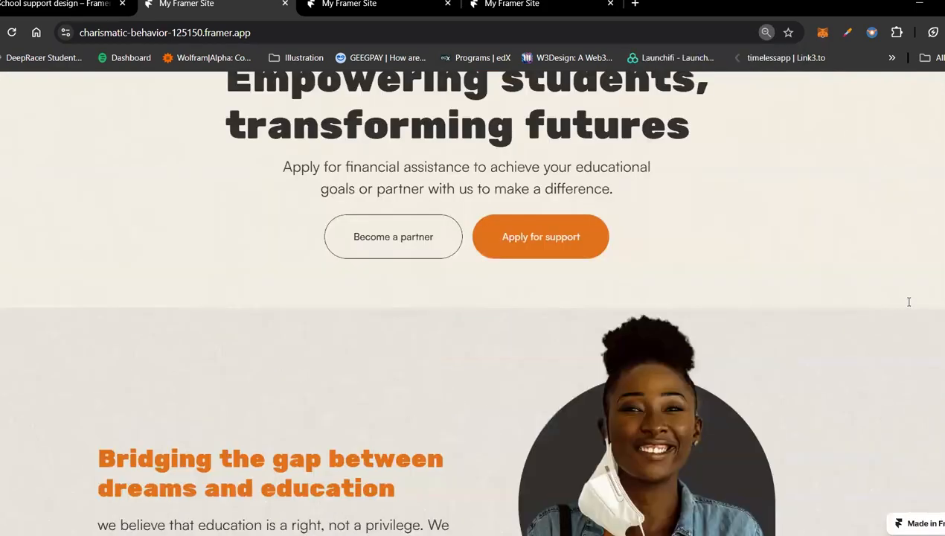
scroll(908, 301, "up", 3)
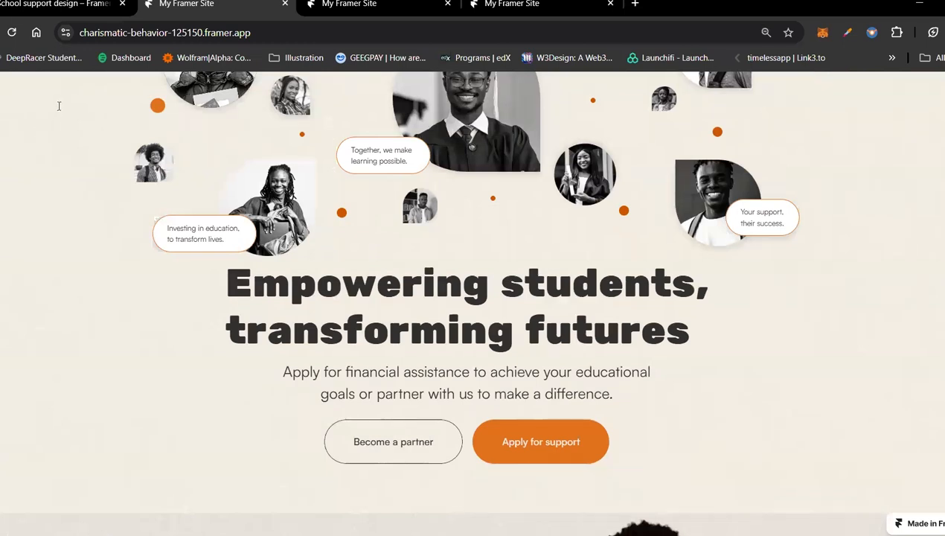
key("ctrl+plus")
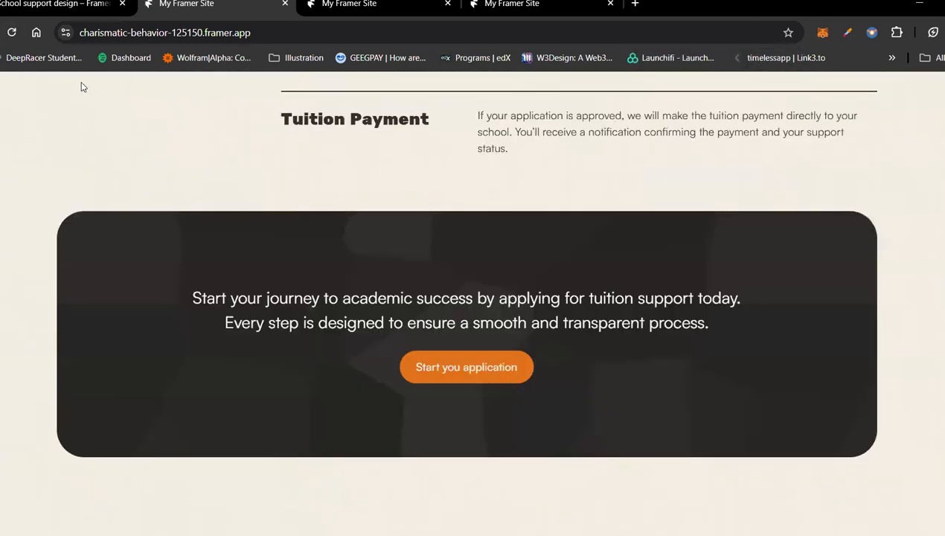
Step: Reload the school support site and examine its "Ready to begin?" section at increasing browser zoom, up to 400%
left_click(9, 32)
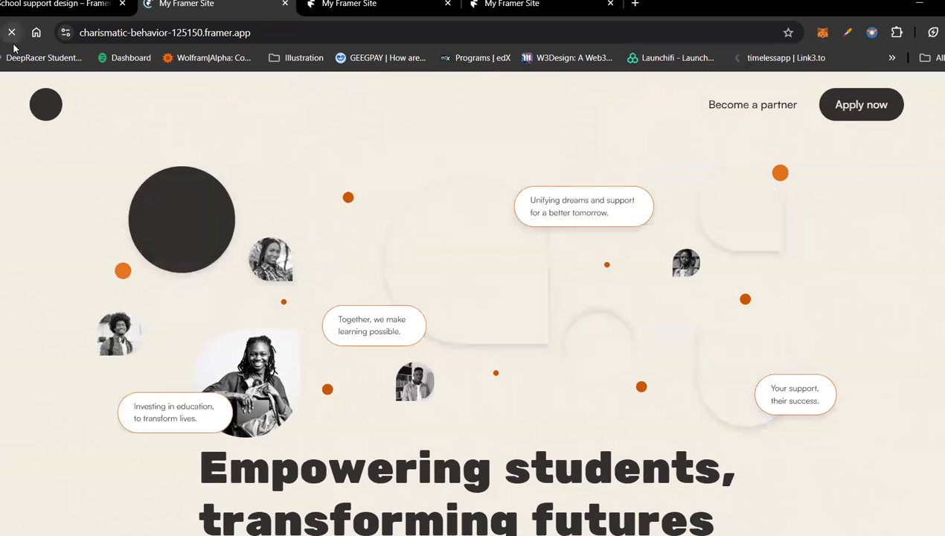
scroll(275, 212, "down", 3)
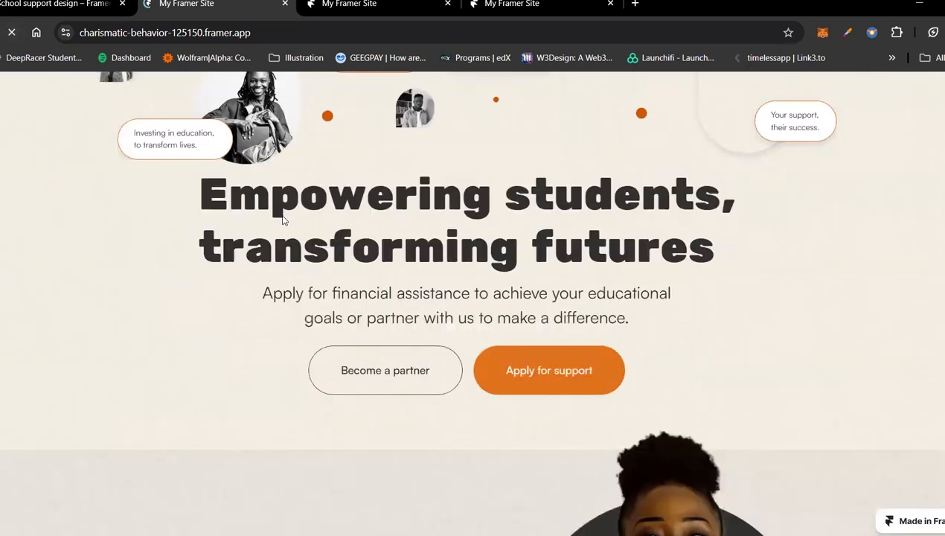
scroll(301, 282, "down", 10)
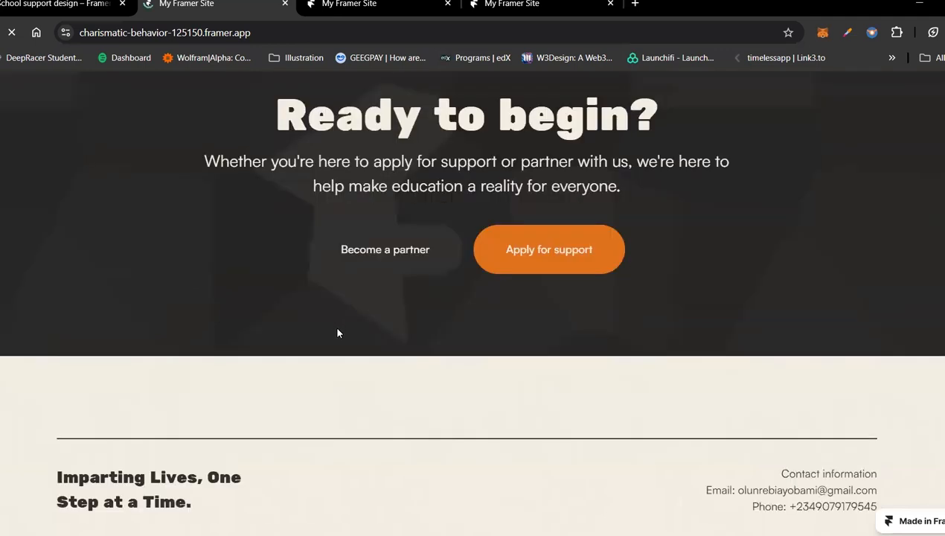
scroll(337, 330, "up", 3)
key("ctrl+plus")
key("ctrl+plus")
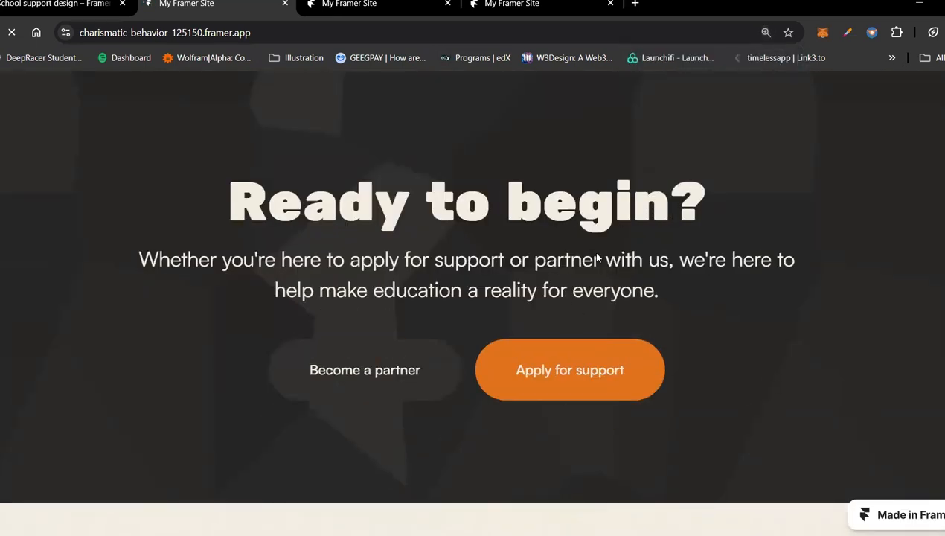
key("ctrl+plus")
key("ctrl+plus")
scroll(639, 335, "up", 3)
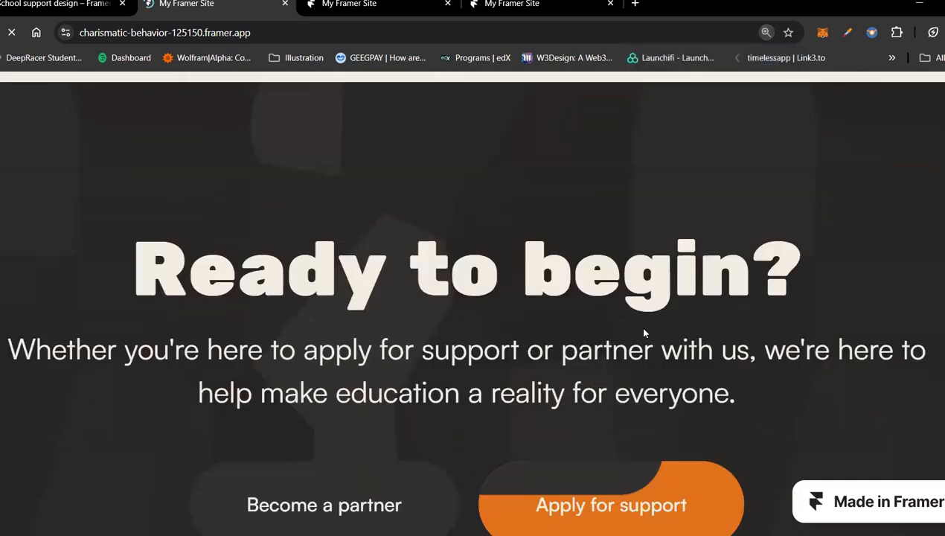
key("ctrl+plus")
key("ctrl+plus")
key("ctrl+plus")
key("ctrl+plus")
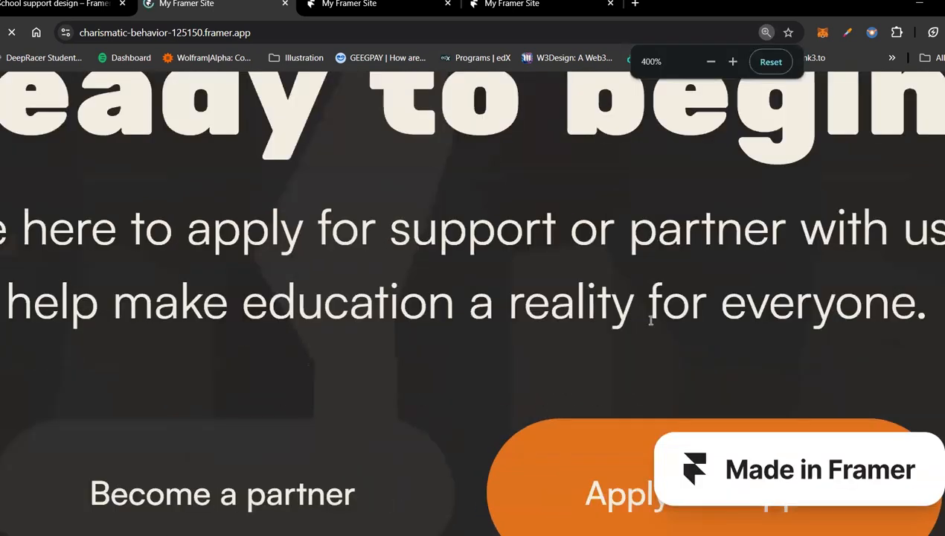
Step: Reduce the browser zoom to 75% and check how the "Ready to begin?" section's text and buttons scale
key("ctrl+minus")
key("ctrl+minus")
key("ctrl+minus")
key("ctrl+minus")
key("ctrl+minus")
key("ctrl+minus")
key("ctrl+minus")
key("ctrl+minus")
key("ctrl+minus")
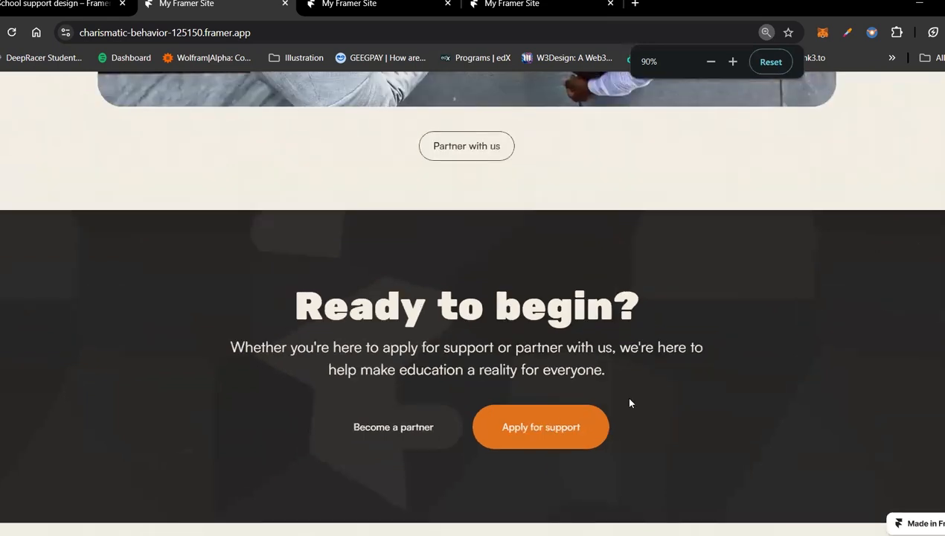
Step: Reduce the browser zoom to 33% and review the school support page's sections from the hero to "Ready to begin?"
key("ctrl+minus")
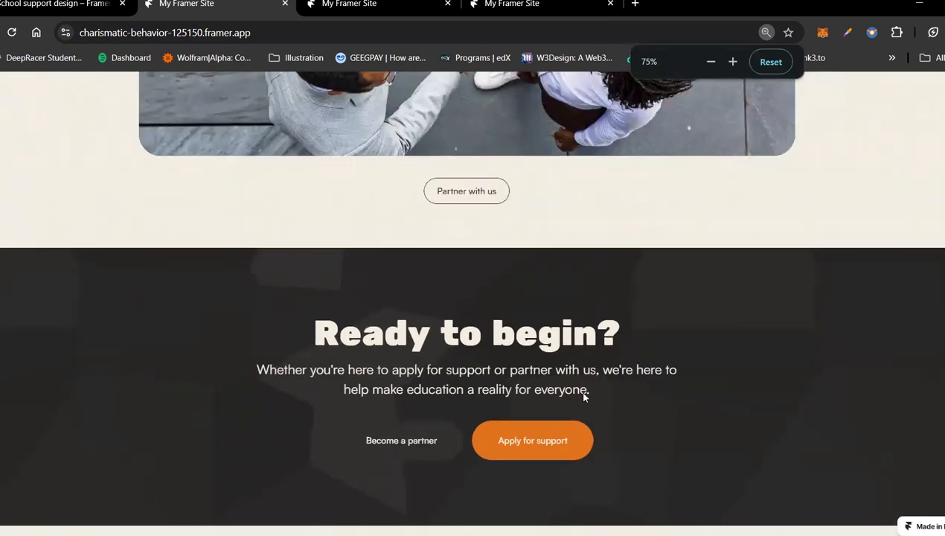
key("ctrl+minus")
key("ctrl+minus")
key("ctrl+minus")
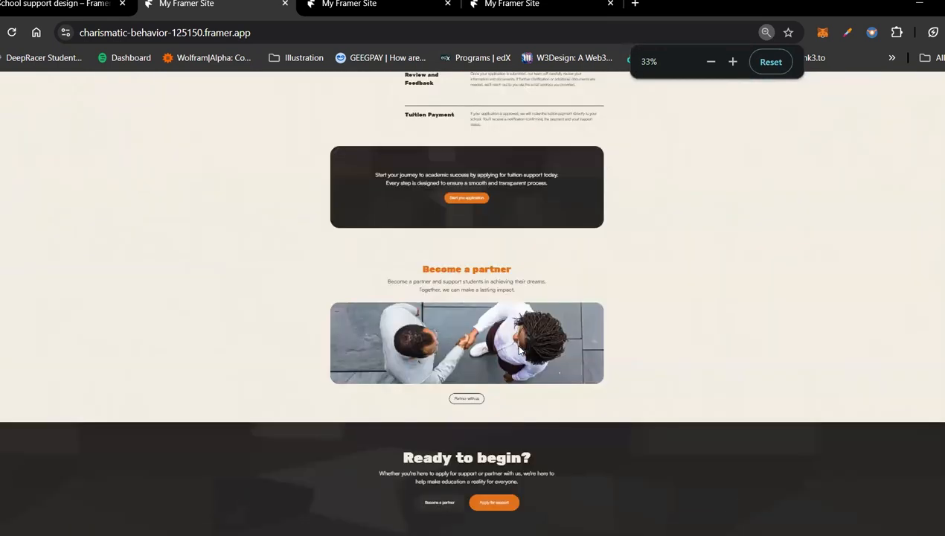
scroll(471, 278, "down", 1)
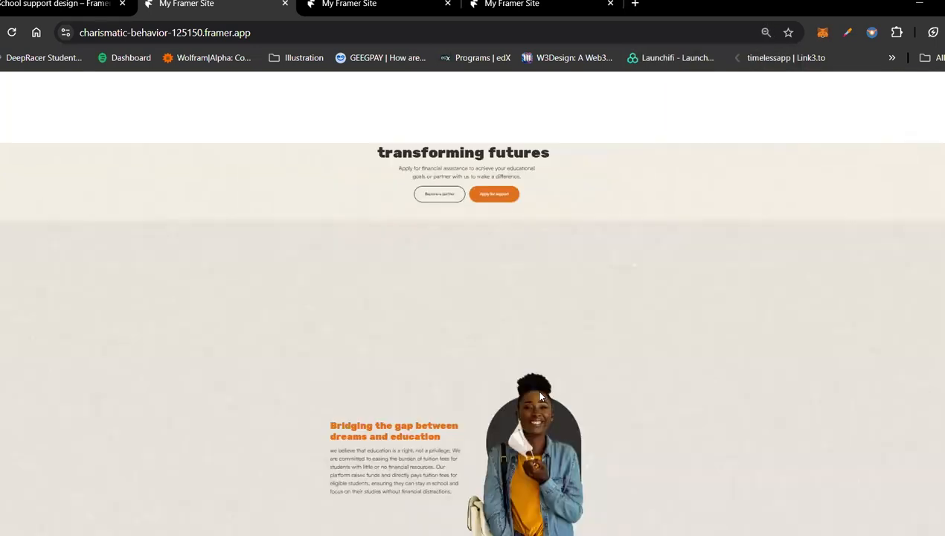
scroll(533, 389, "up", 10)
scroll(535, 388, "down", 2)
scroll(544, 392, "down", 5)
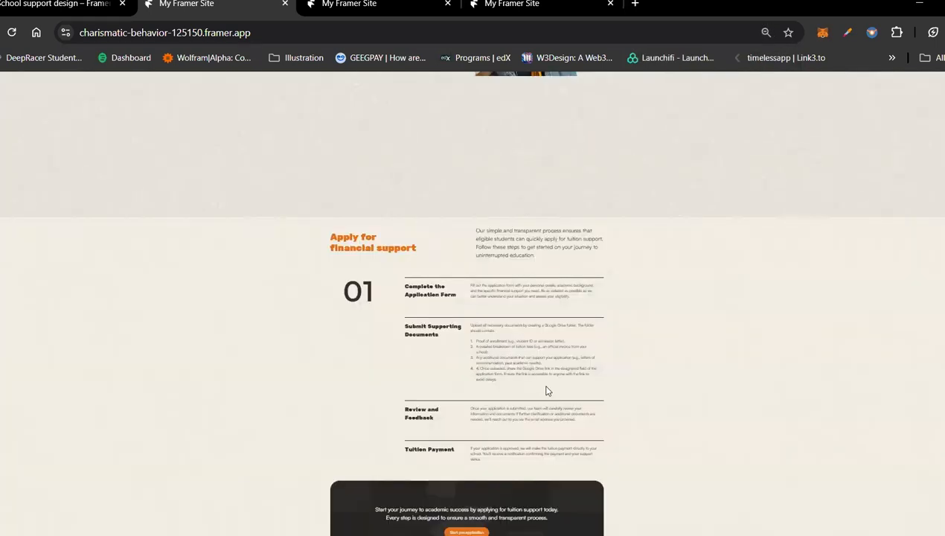
scroll(544, 388, "down", 4)
scroll(644, 282, "up", 1)
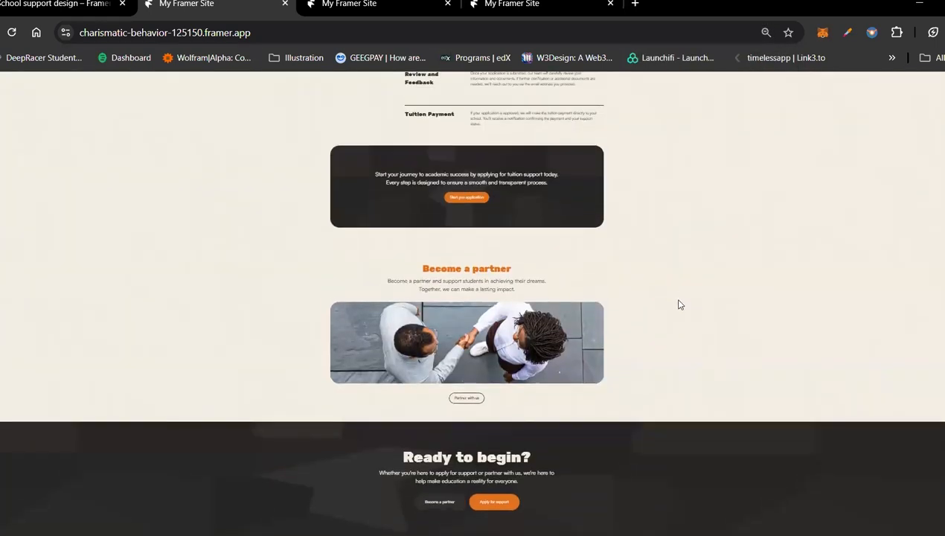
scroll(660, 276, "up", 1)
scroll(647, 193, "up", 3)
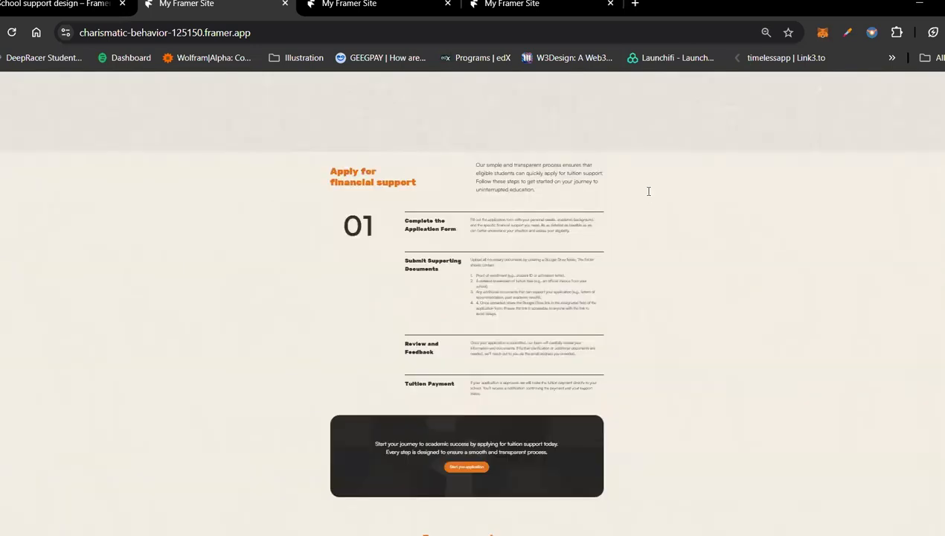
Step: Examine the "Apply for financial support" and "Bridging the gap" sections at increasing browser zoom, and return to the default zoom
key("ctrl+plus")
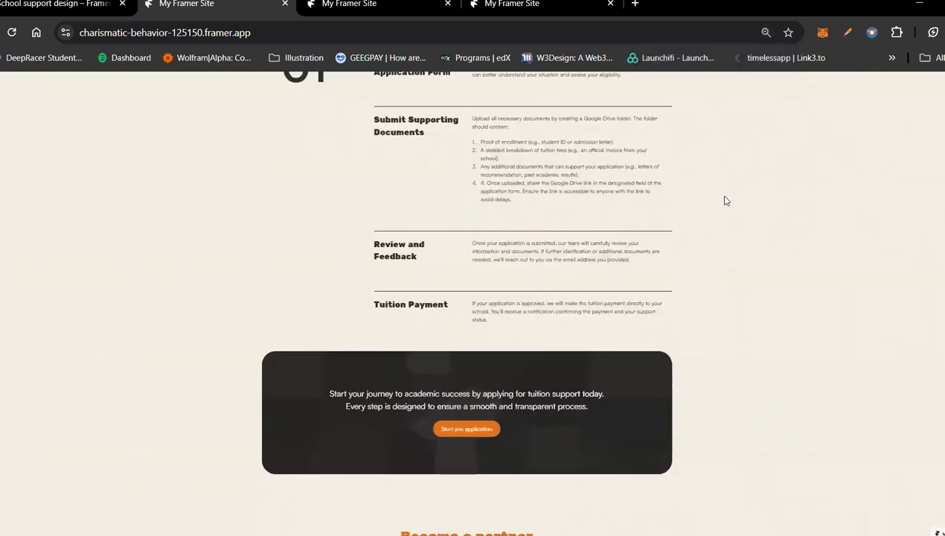
scroll(725, 200, "up", 1)
scroll(727, 202, "up", 3)
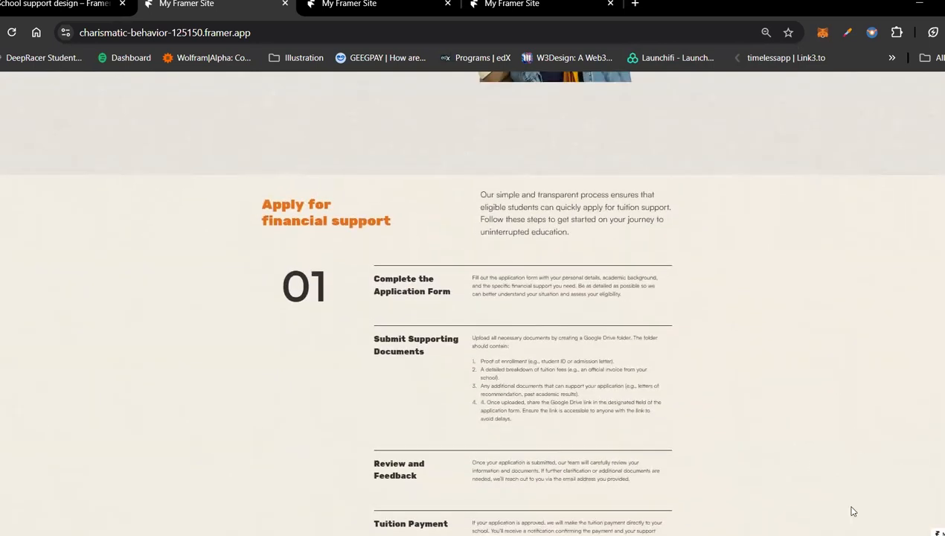
scroll(752, 313, "up", 1)
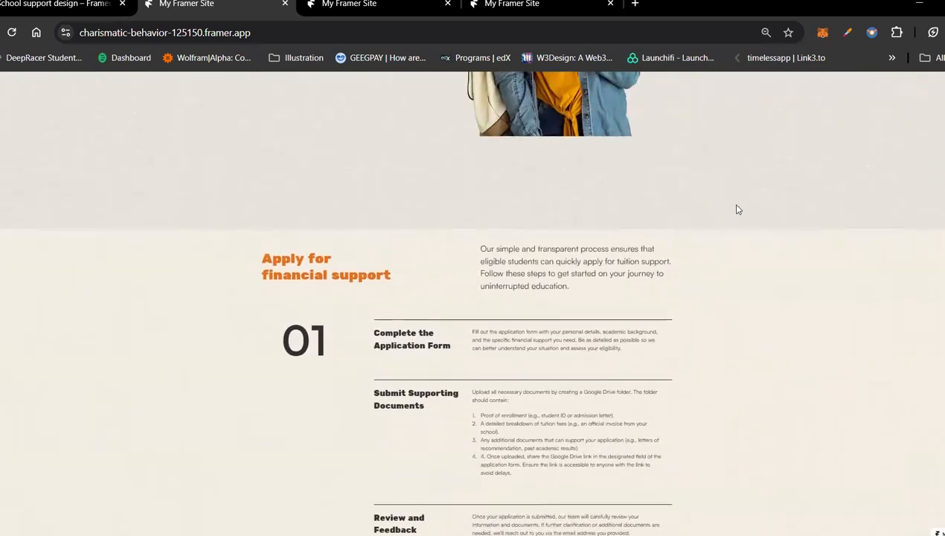
scroll(627, 376, "up", 4)
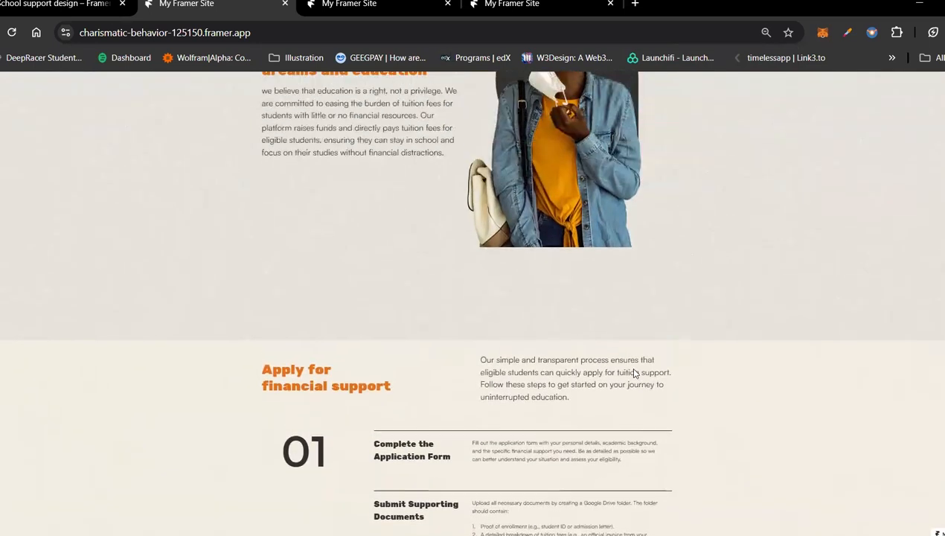
scroll(767, 217, "up", 3)
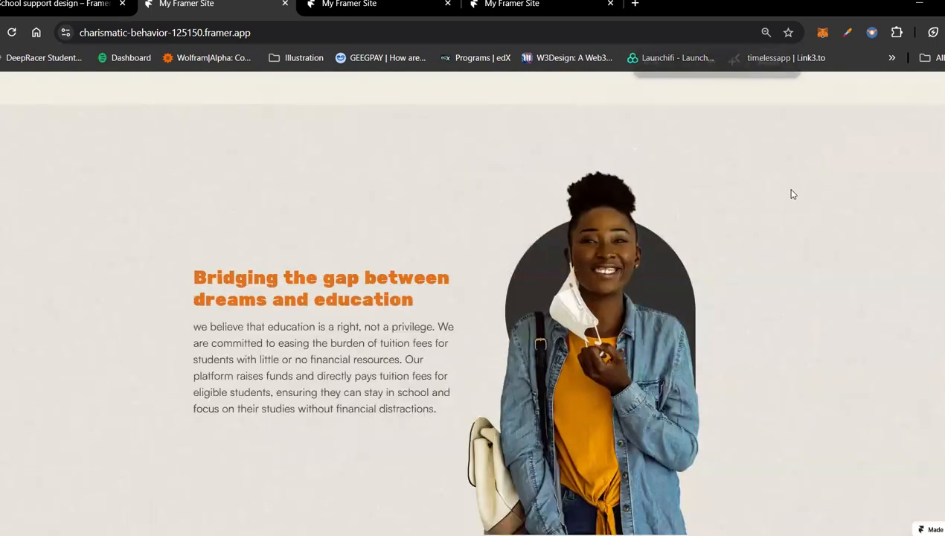
key("ctrl+0")
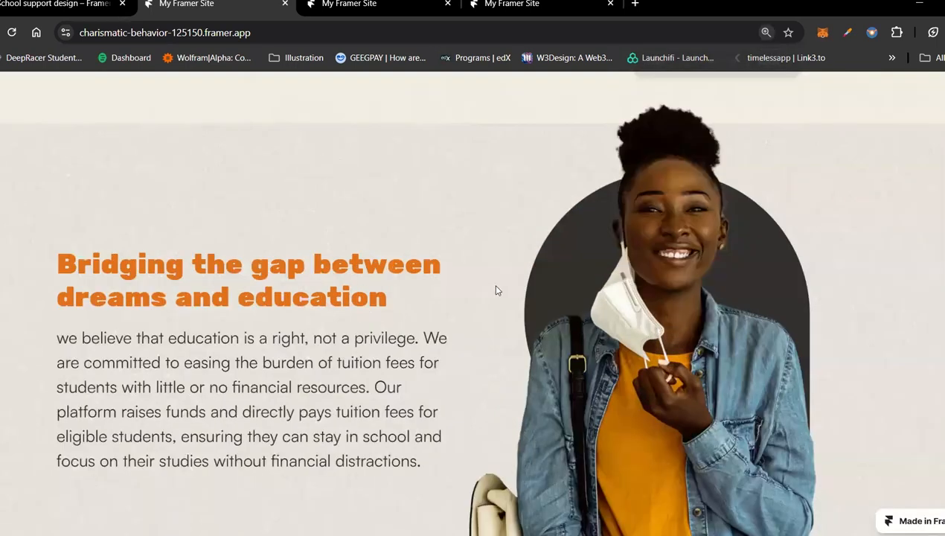
key("ctrl+plus")
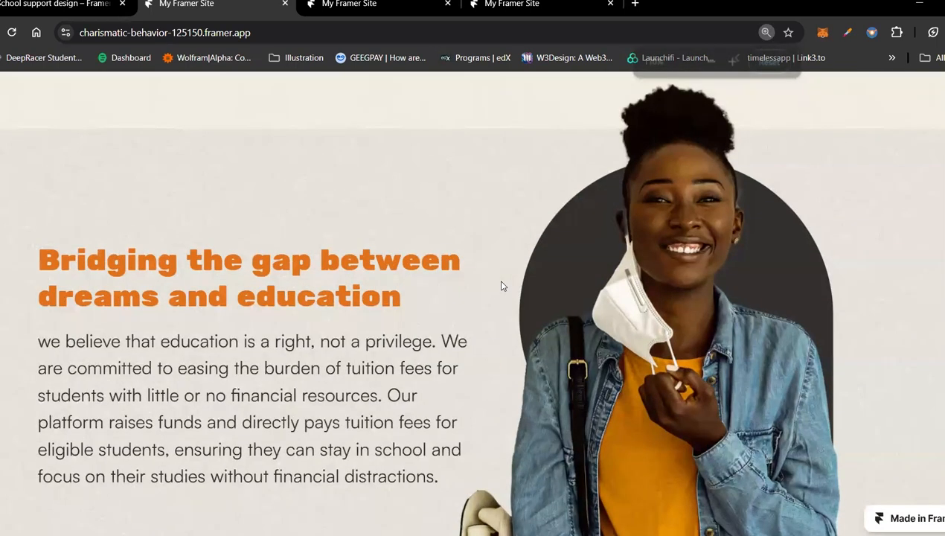
key("ctrl+minus")
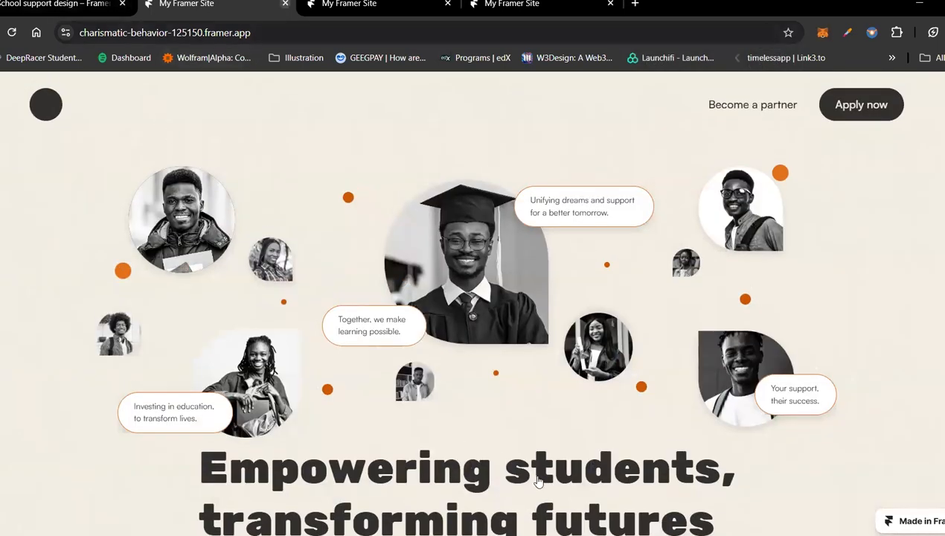
Step: Close the published school support site and reload the School support design canvas
key("ctrl+w")
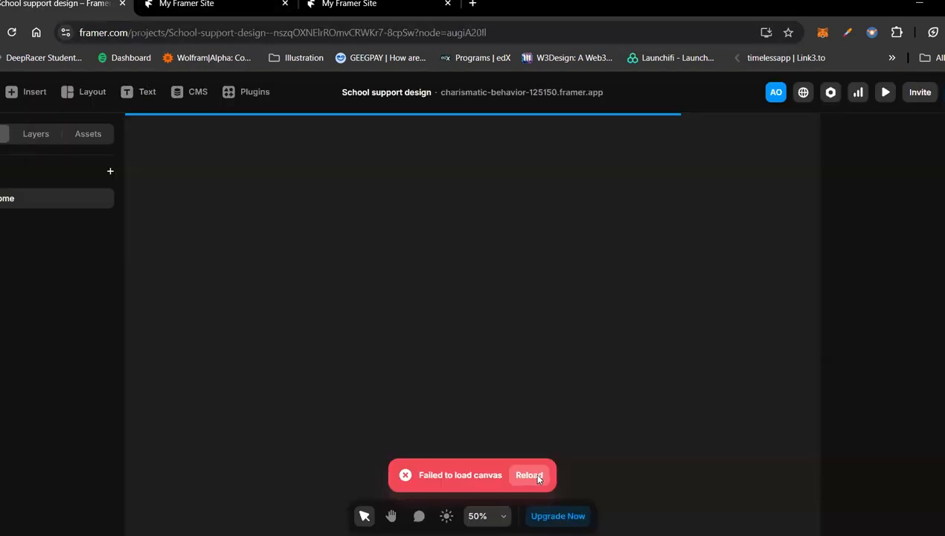
left_click(532, 471)
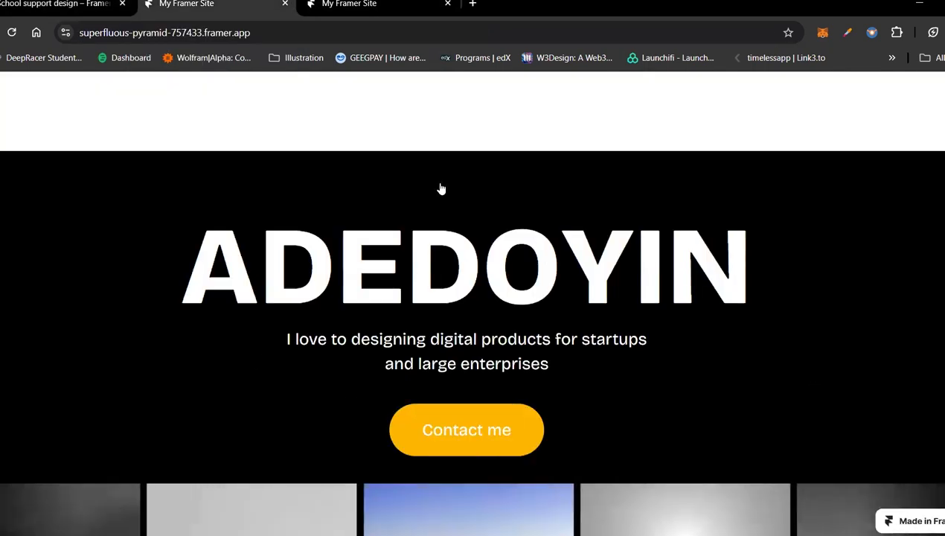
Step: Compare the hero and image gallery of the published portfolio site between its two open browser tabs
scroll(440, 188, "down", 1)
scroll(440, 188, "down", 1)
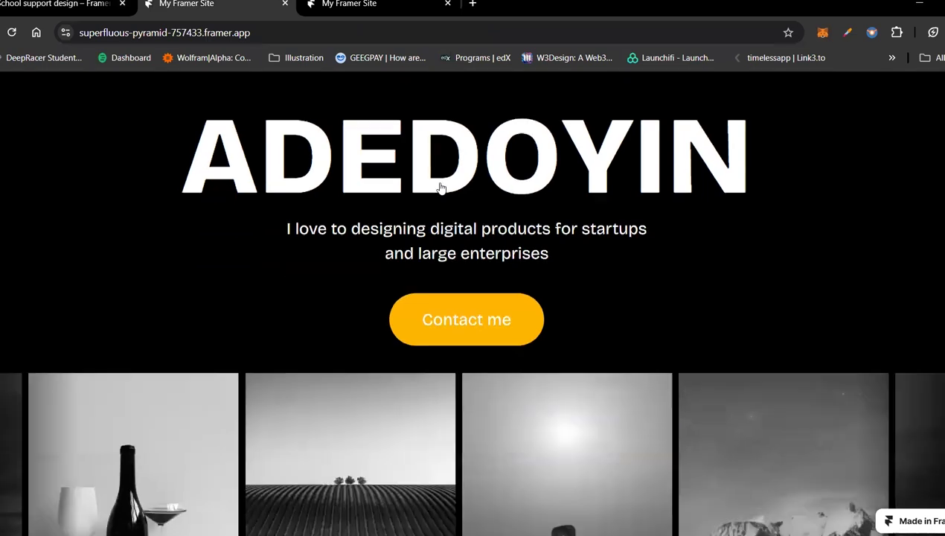
scroll(441, 188, "down", 3)
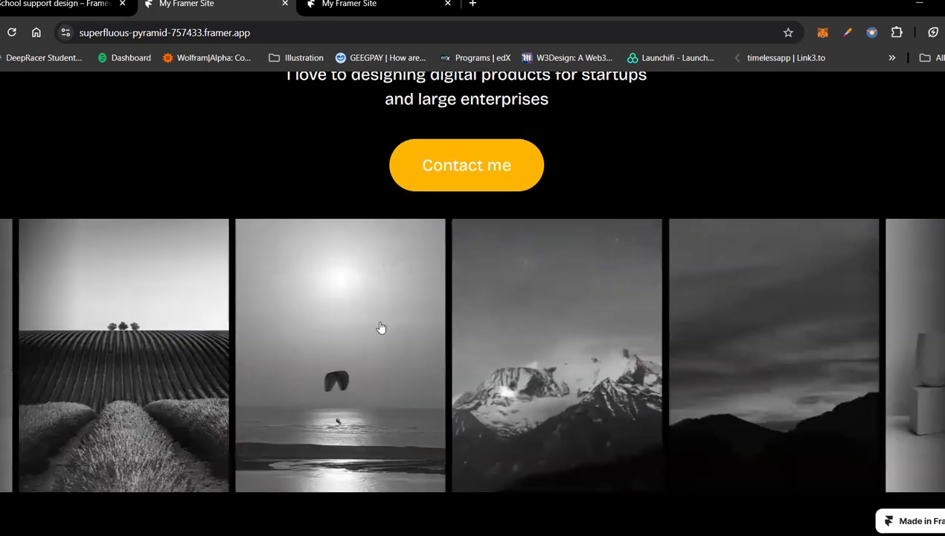
scroll(543, 396, "up", 5)
key("ctrl+shift+Tab")
key("ctrl+Tab")
key("ctrl+Tab")
key("ctrl+shift+Tab")
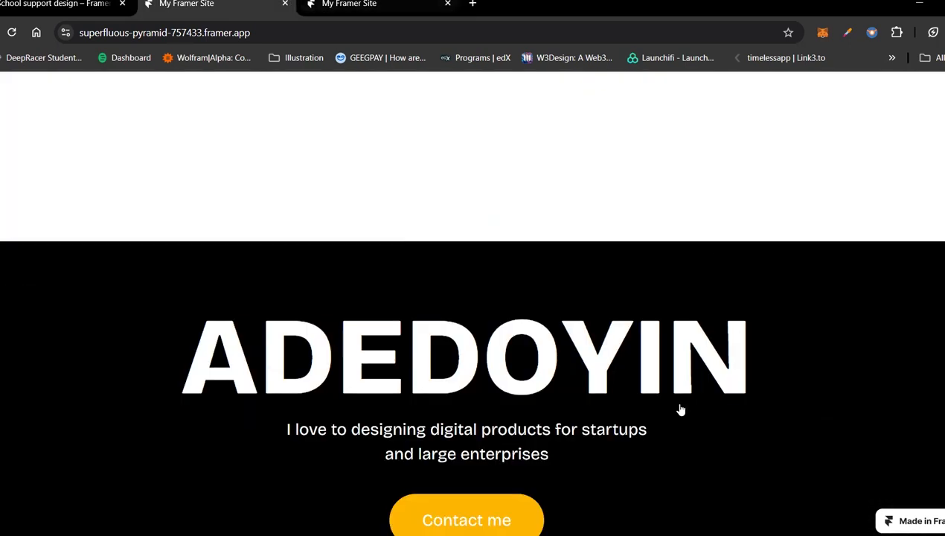
key("ctrl+Tab")
scroll(725, 371, "down", 1)
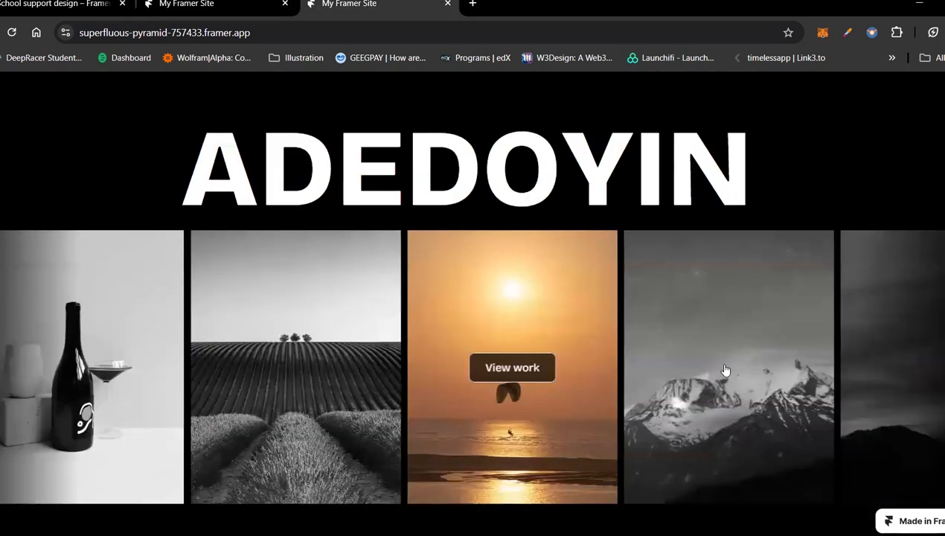